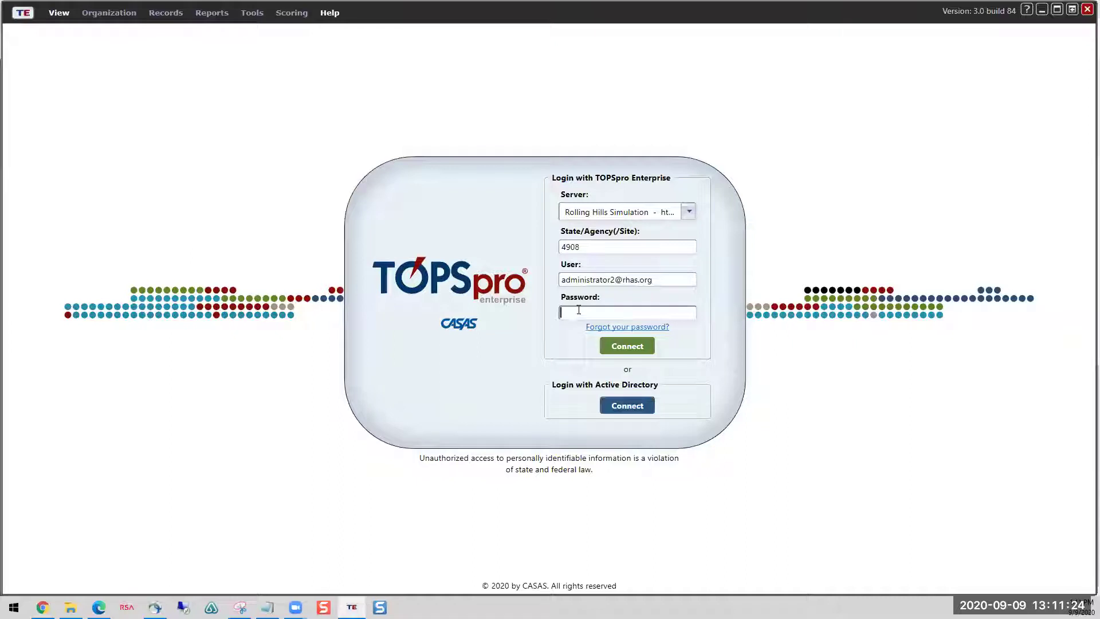
Step: Enter the account password and connect to the Rolling Hills Simulation server
left_click(578, 310)
type("*****")
key("Return")
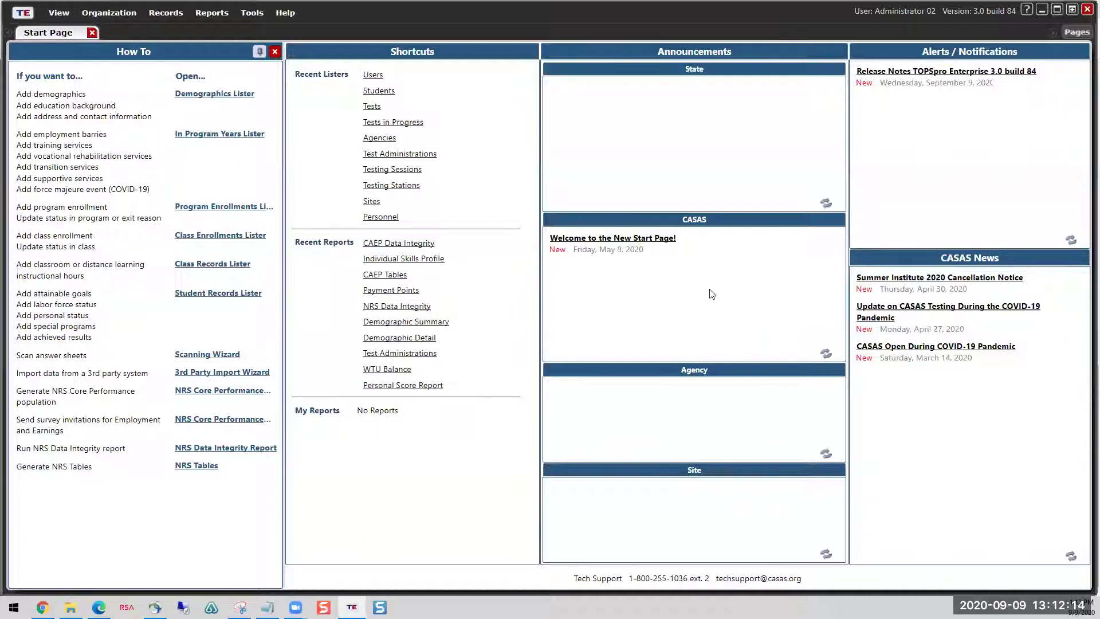
Step: Open the Demographics Lister, look through the agency's student records, and close the lister
left_click(213, 120)
left_click(206, 354)
left_click(205, 95)
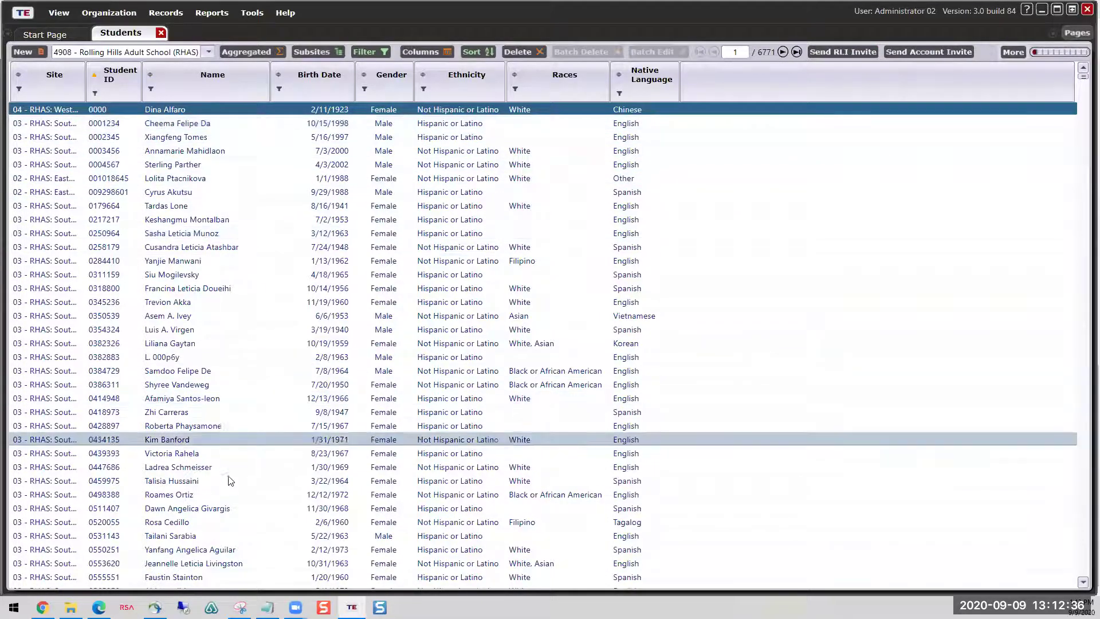
scroll(229, 275, "down", 4)
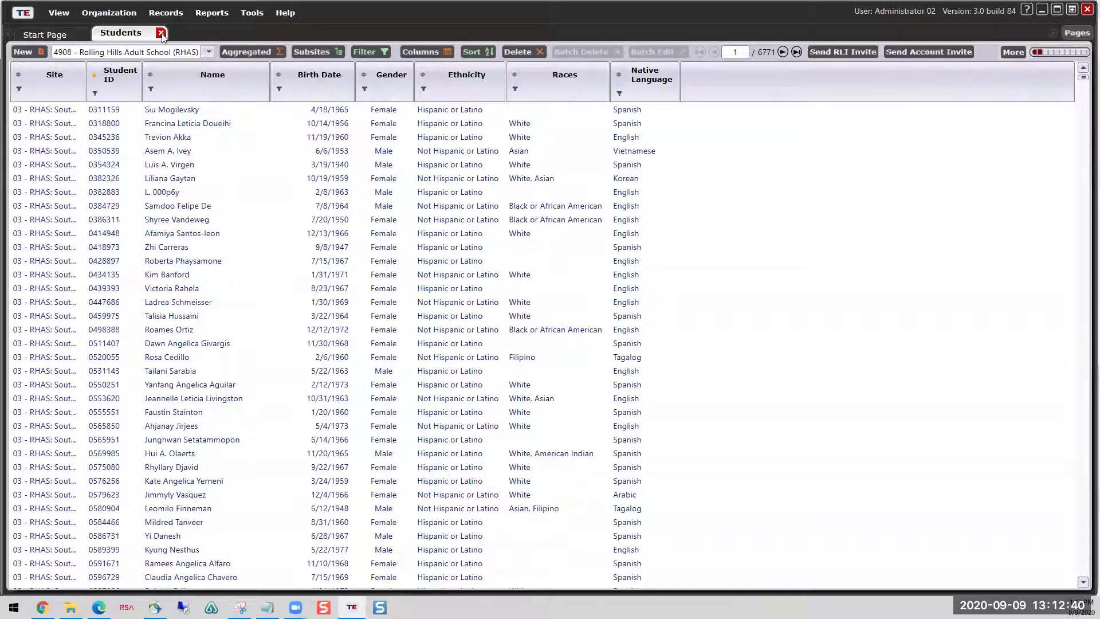
left_click(161, 34)
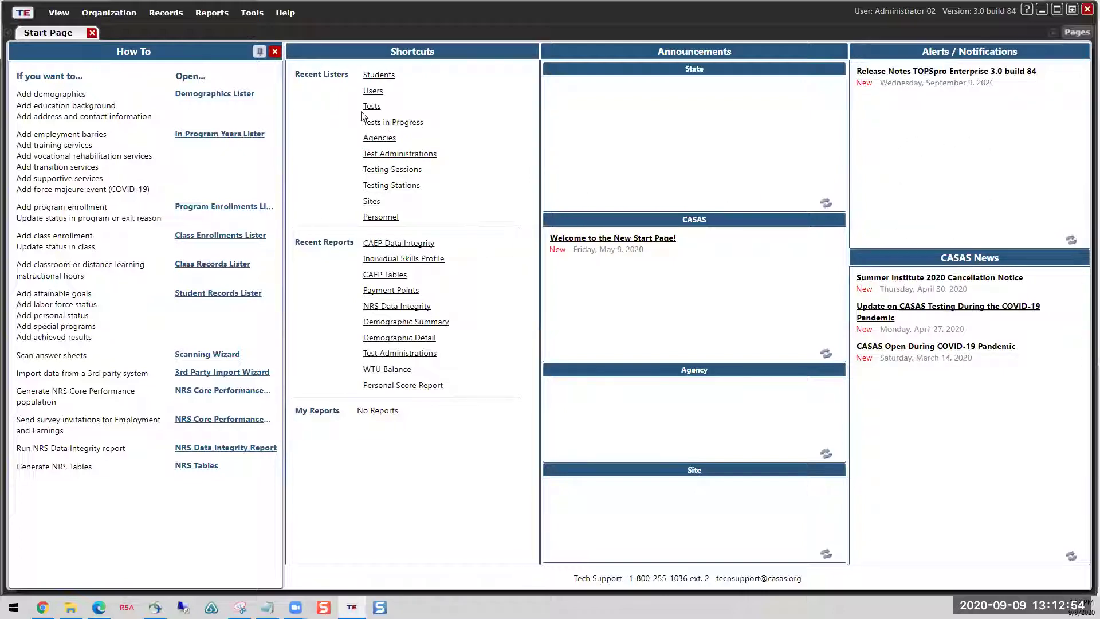
Step: Close the Start Page and open the setup for the California state report CAEP Data Integrity
left_click(92, 33)
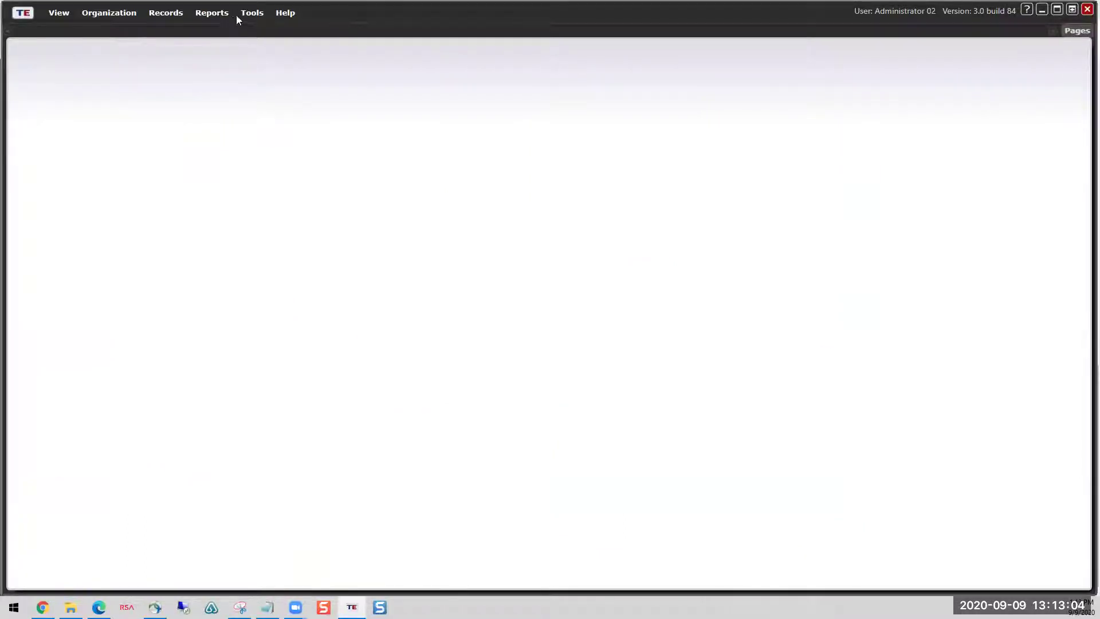
left_click(209, 16)
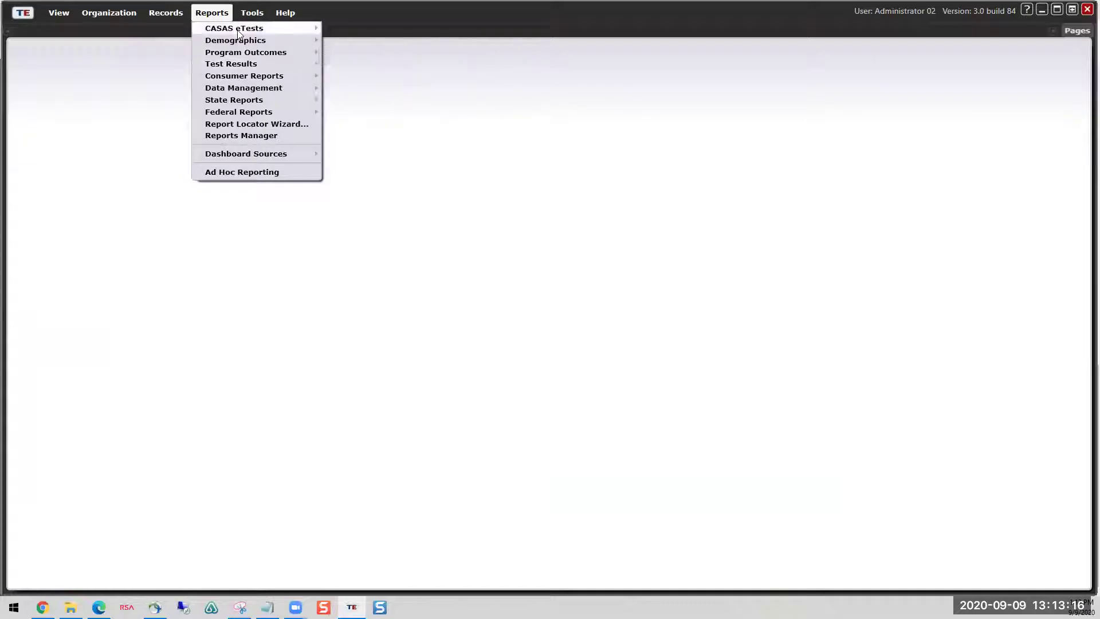
mouse_move(239, 34)
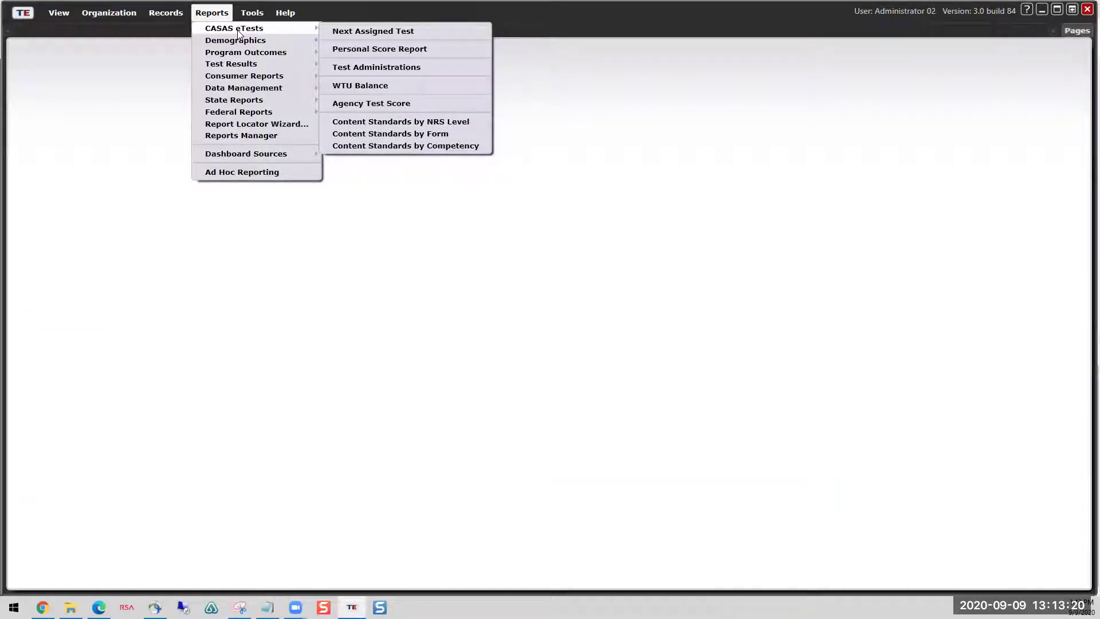
mouse_move(250, 55)
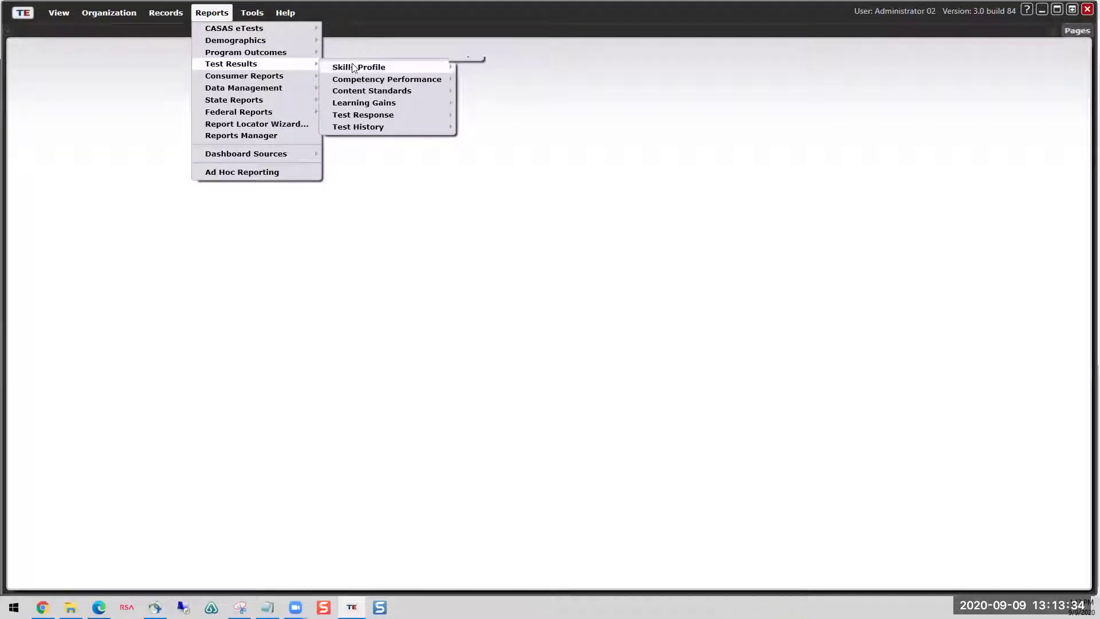
mouse_move(353, 67)
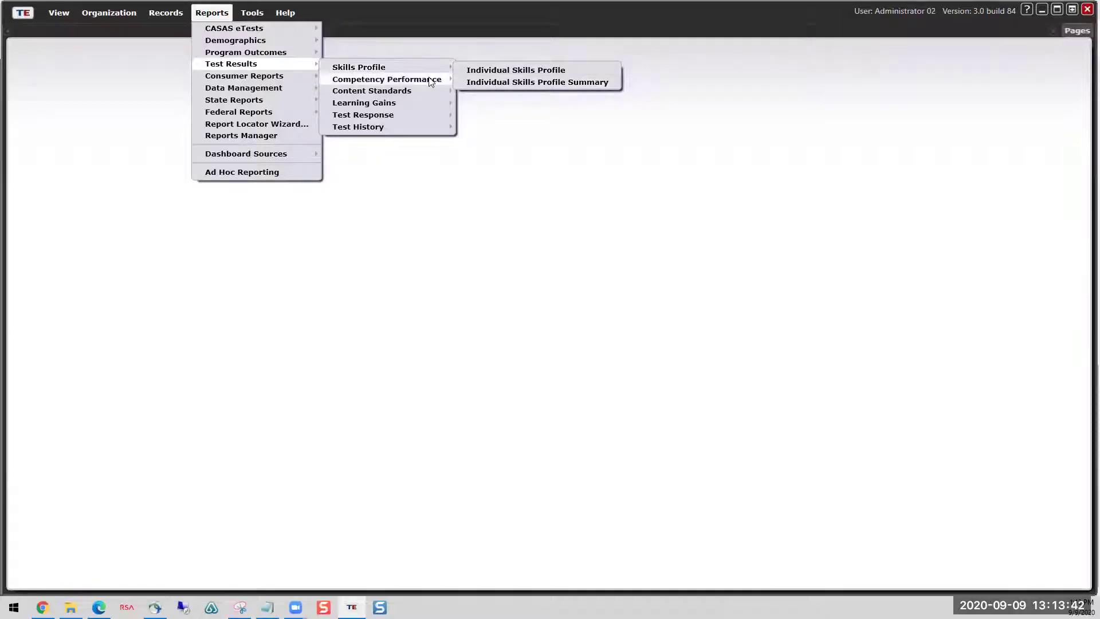
mouse_move(430, 81)
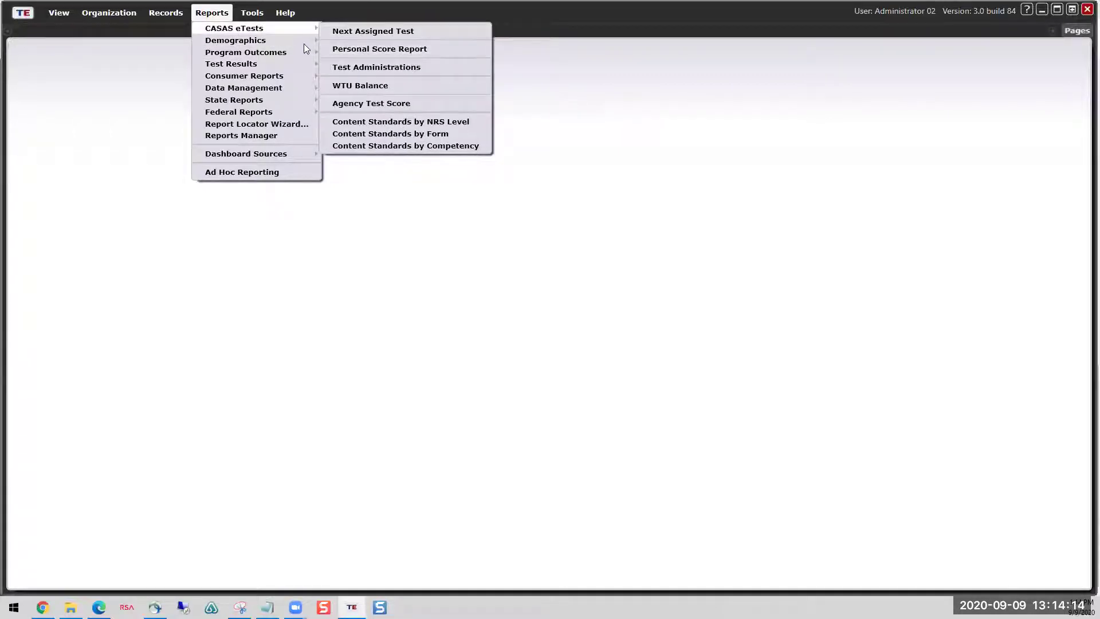
mouse_move(295, 41)
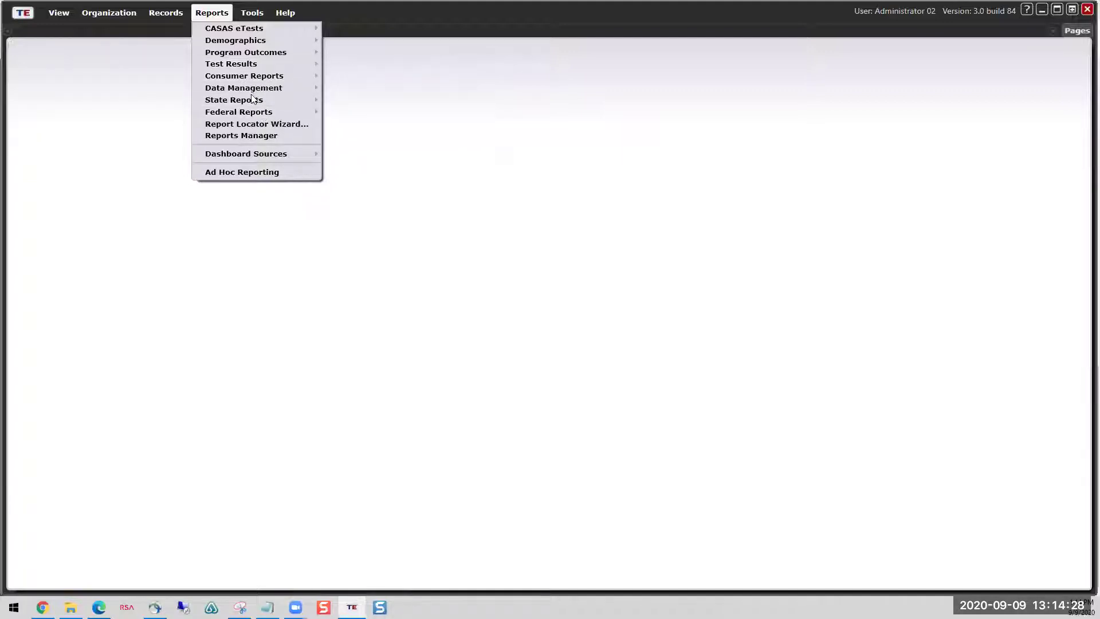
mouse_move(256, 102)
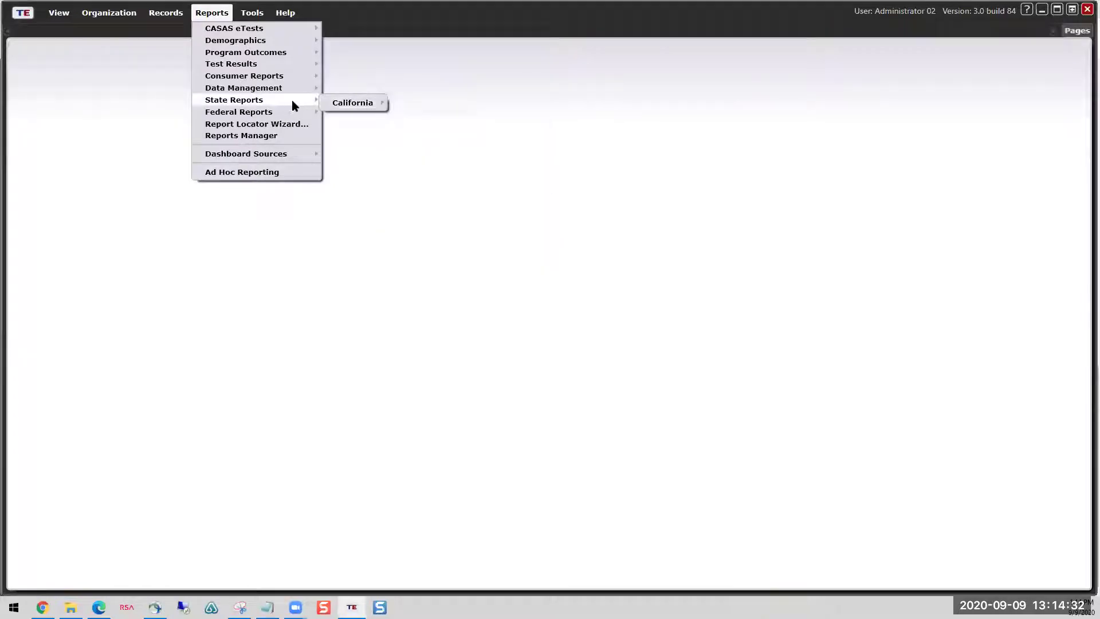
mouse_move(354, 106)
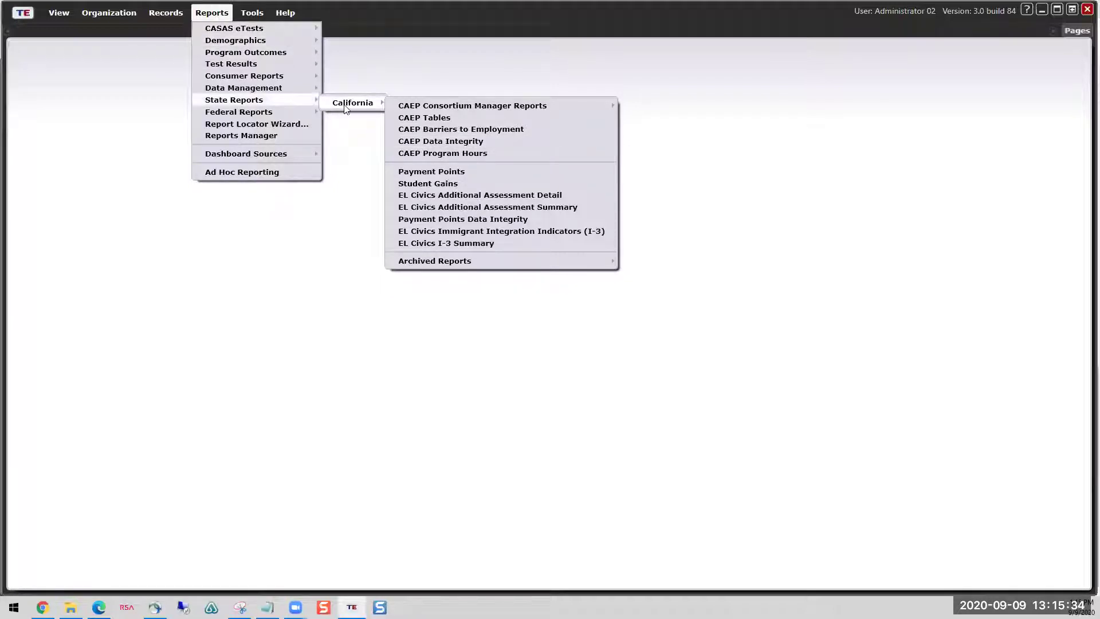
left_click(419, 144)
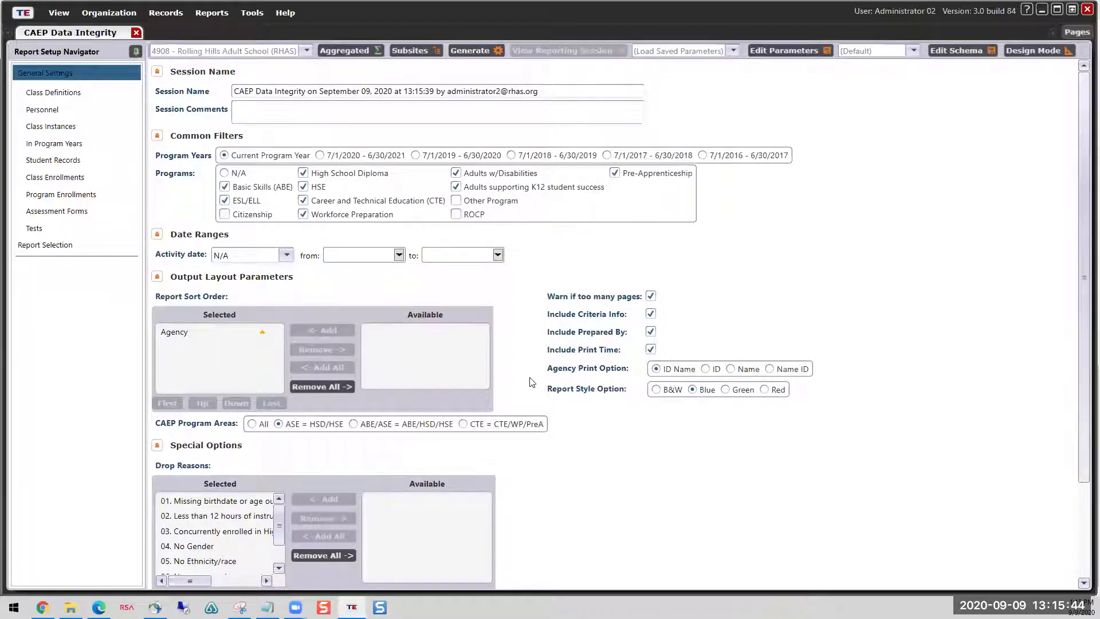
Step: Look over the general report settings and collapse all six sections, from Session Name through Monitor drill down options
scroll(531, 382, "down", 2)
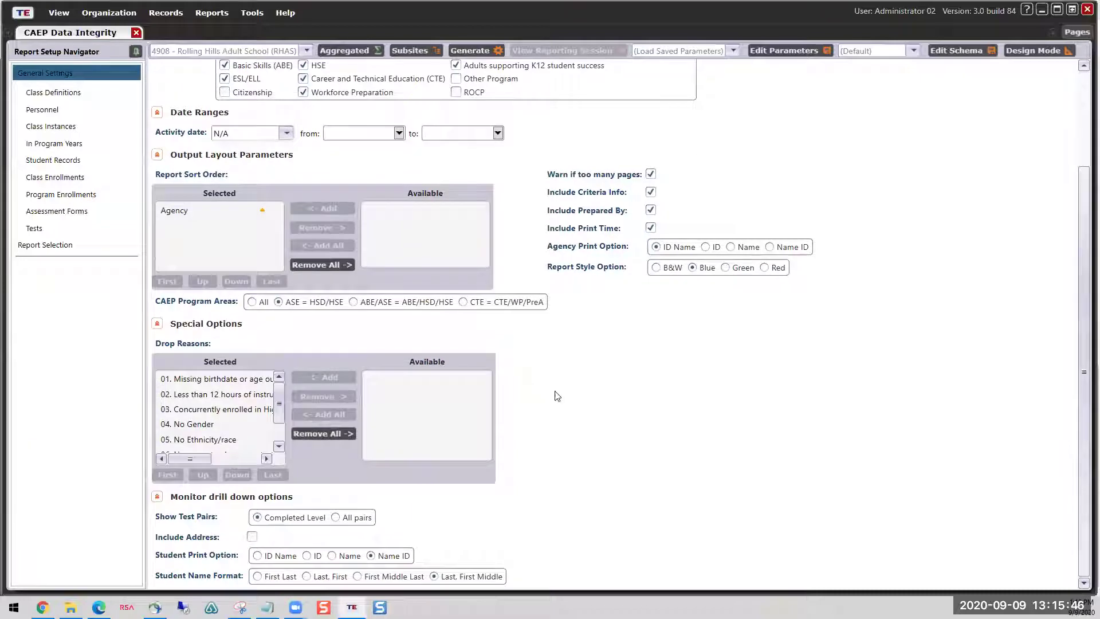
scroll(557, 396, "up", 2)
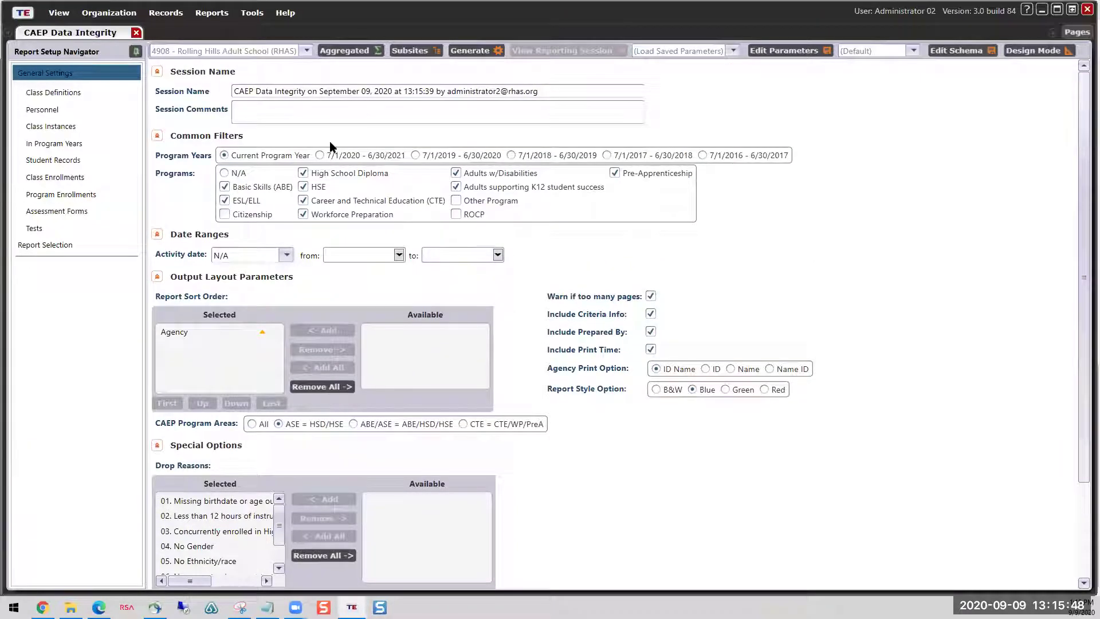
left_click(157, 72)
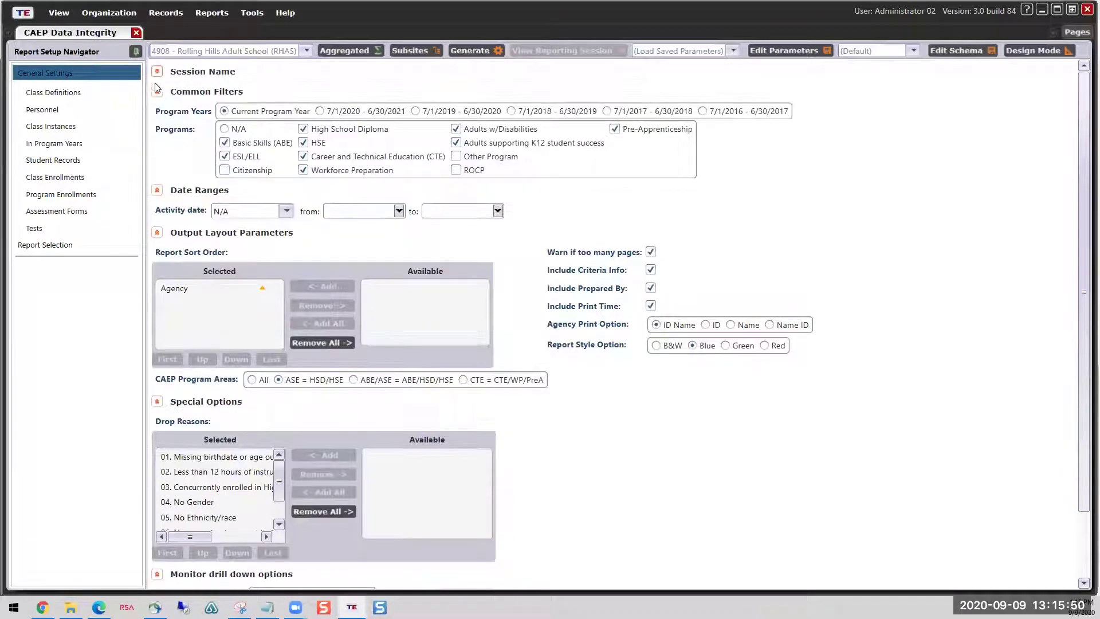
left_click(157, 91)
left_click(157, 113)
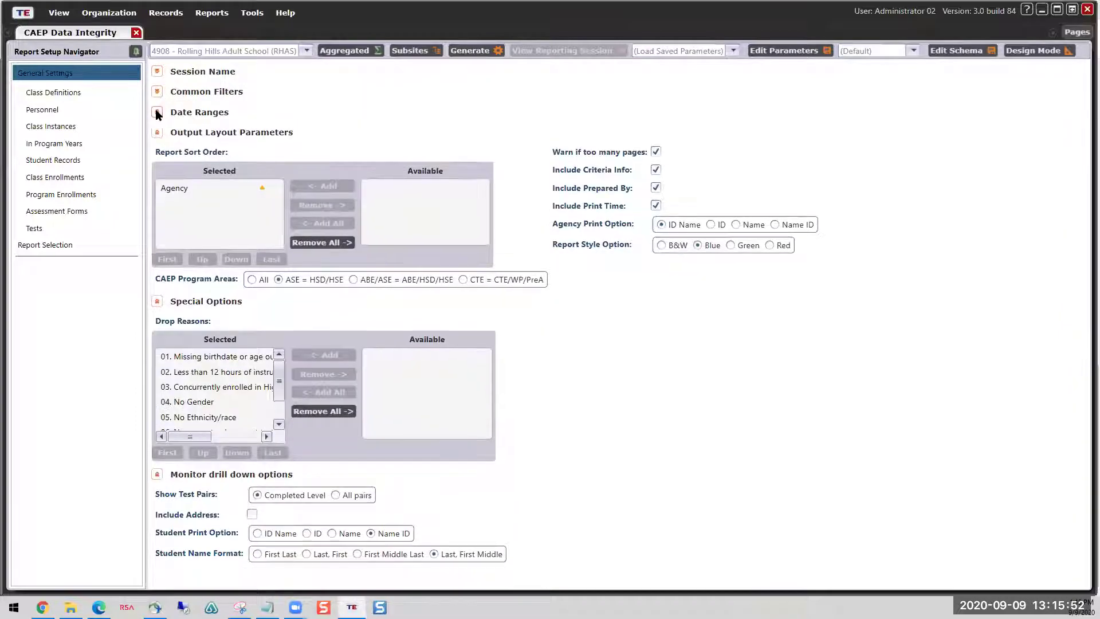
left_click(157, 133)
left_click(157, 153)
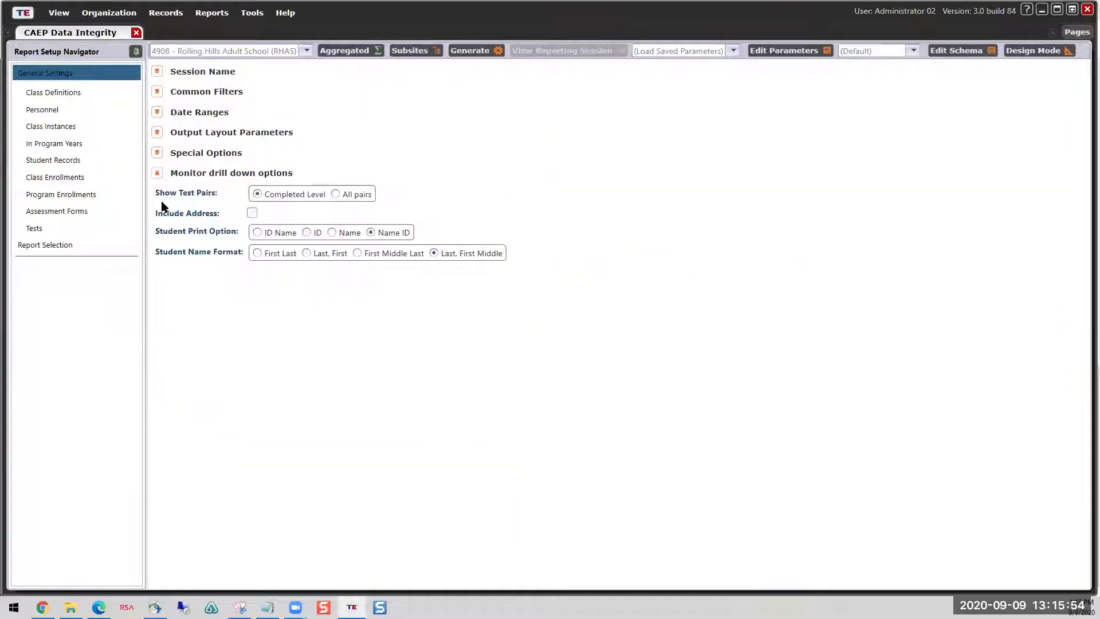
left_click(156, 173)
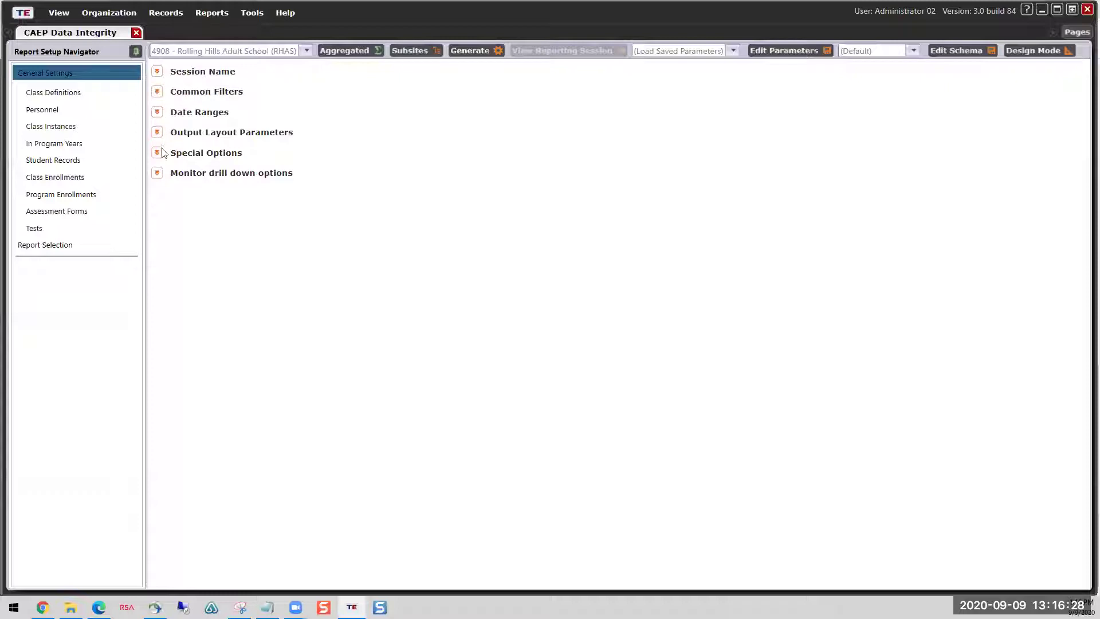
Step: Expand the Session Name section and examine the default session name and the Session Comments field
left_click(158, 72)
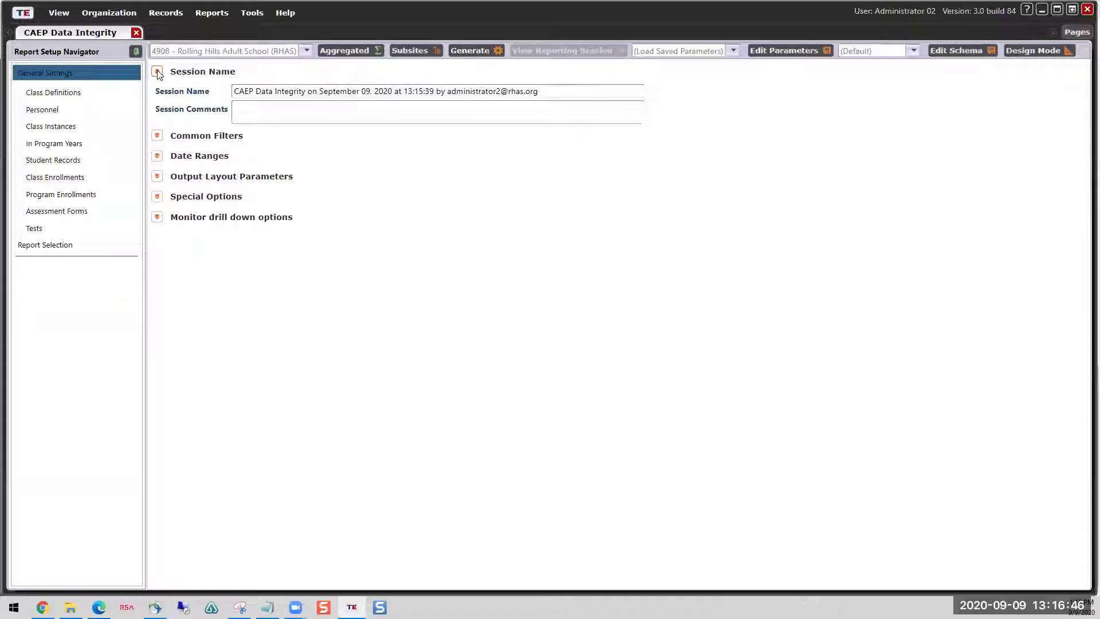
left_click(245, 94)
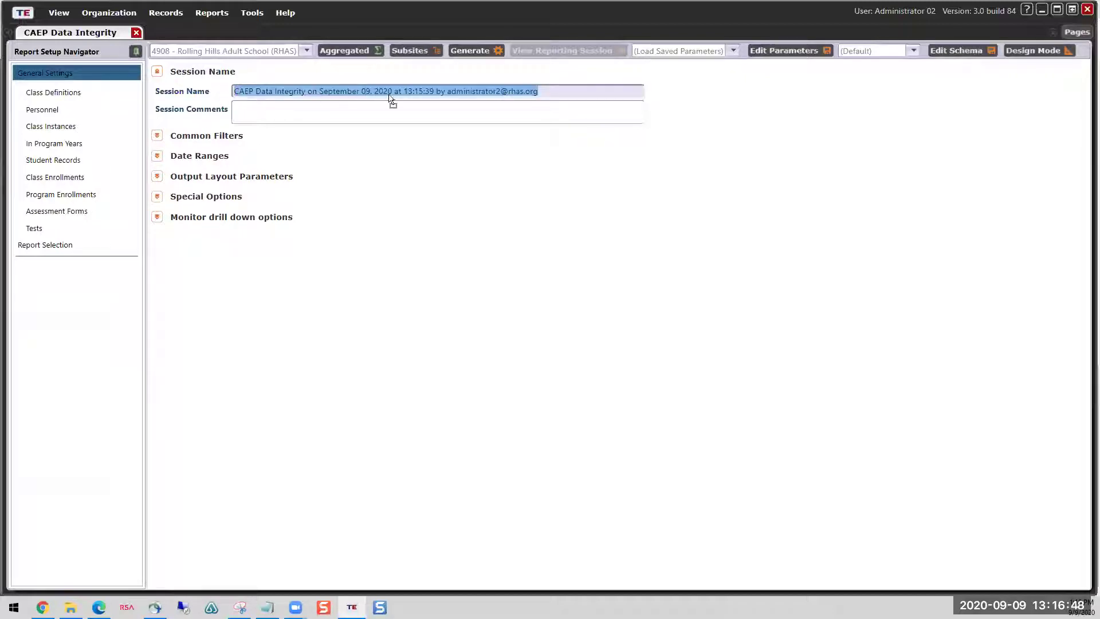
left_click(523, 96)
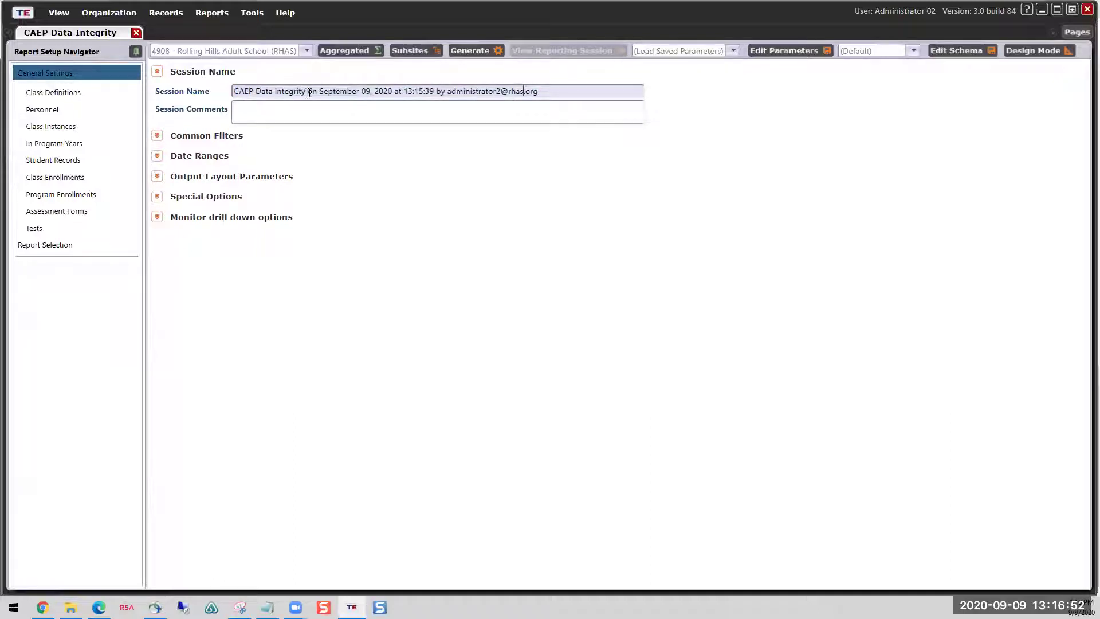
left_click_drag(310, 93, 540, 91)
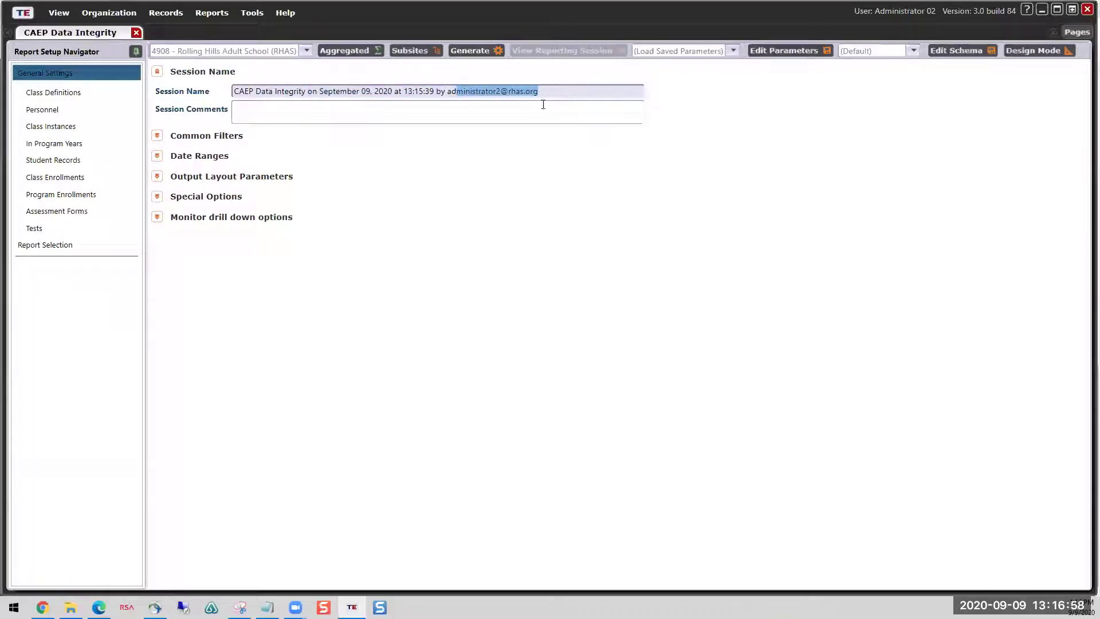
left_click(429, 109)
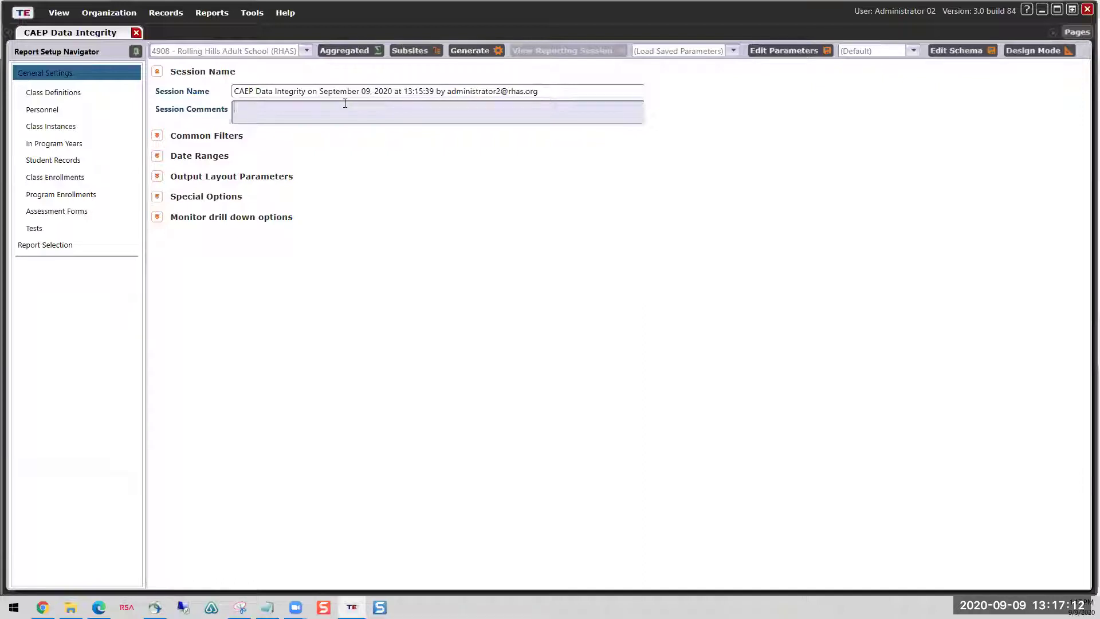
Step: Try shortening the session name to "CAEP Data Integrity" and undo the deletion
left_click(305, 92)
left_click(305, 92)
left_click_drag(306, 91, 564, 88)
key("BackSpace")
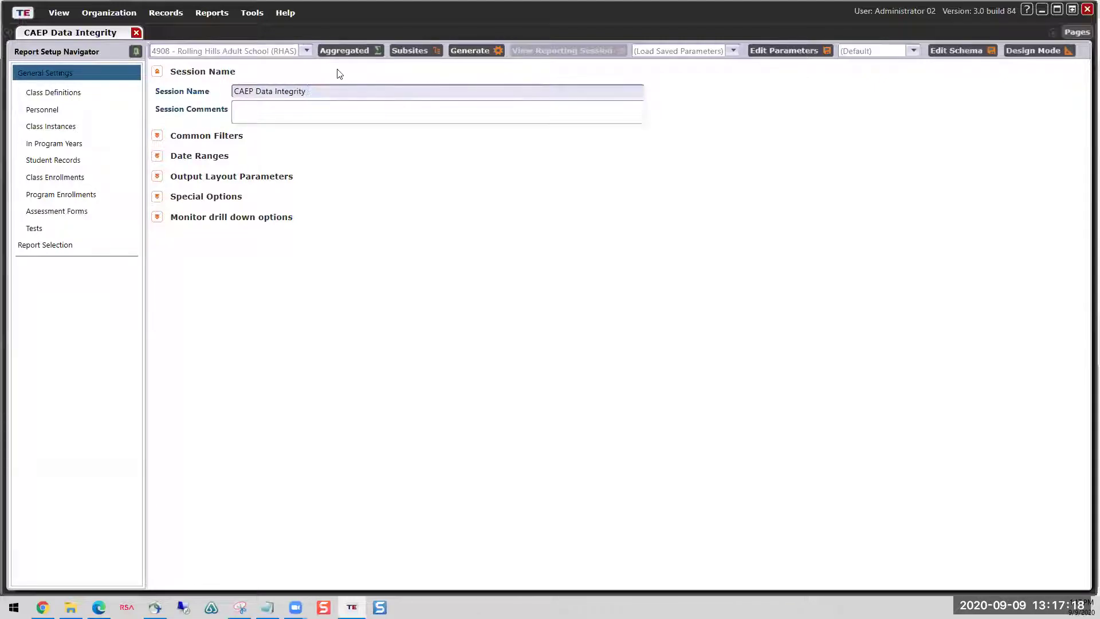
key("ctrl+z")
left_click(340, 104)
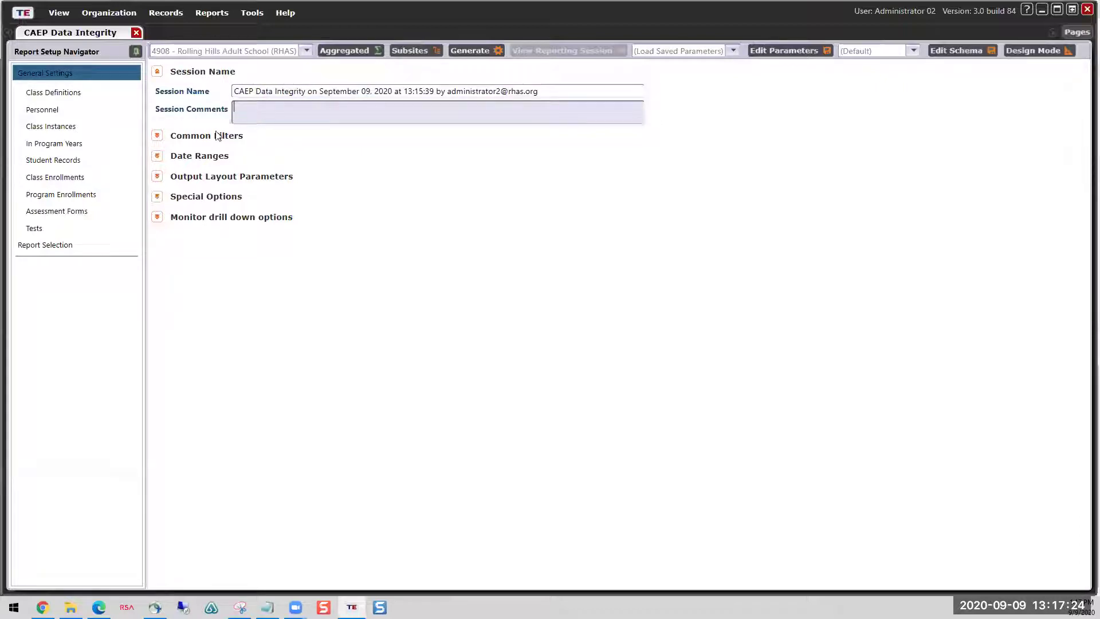
Step: Collapse Session Name and expand Common Filters to examine the program year choices
left_click(157, 72)
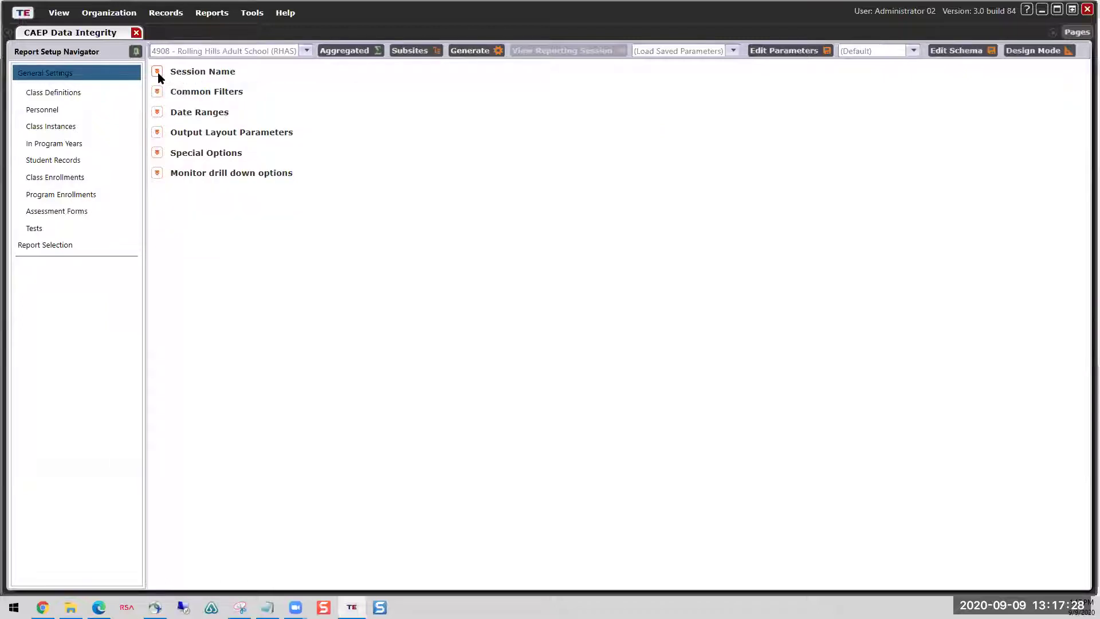
left_click(158, 92)
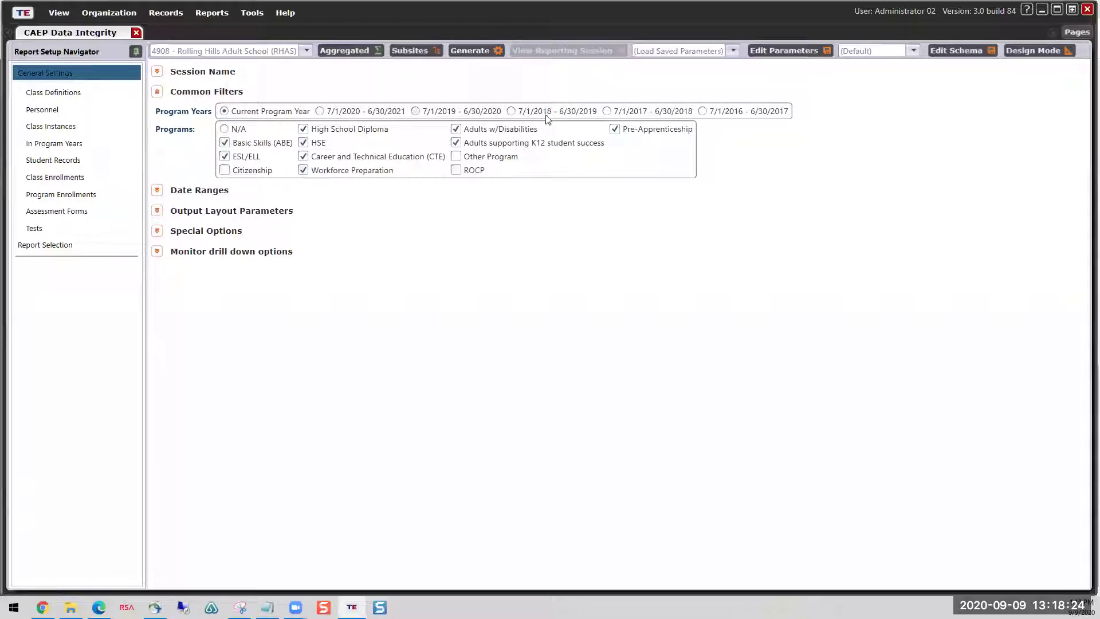
left_click(514, 111)
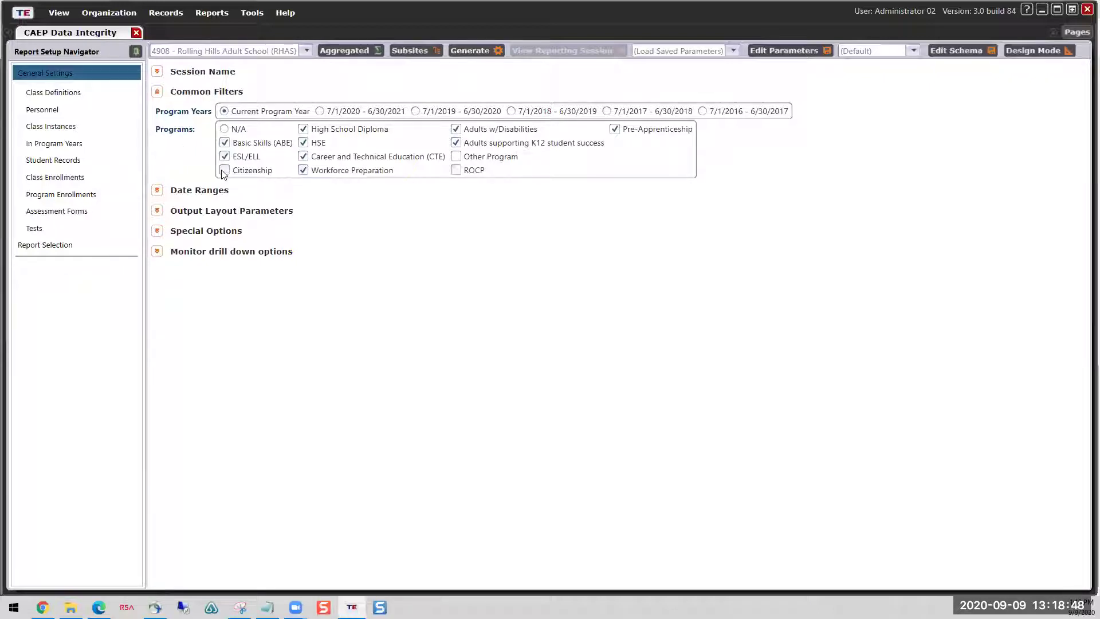
Step: Try adding Other Program and ROCP to the program filters, and clear both again
left_click(456, 157)
left_click(456, 171)
left_click(456, 171)
left_click(456, 157)
left_click(225, 170)
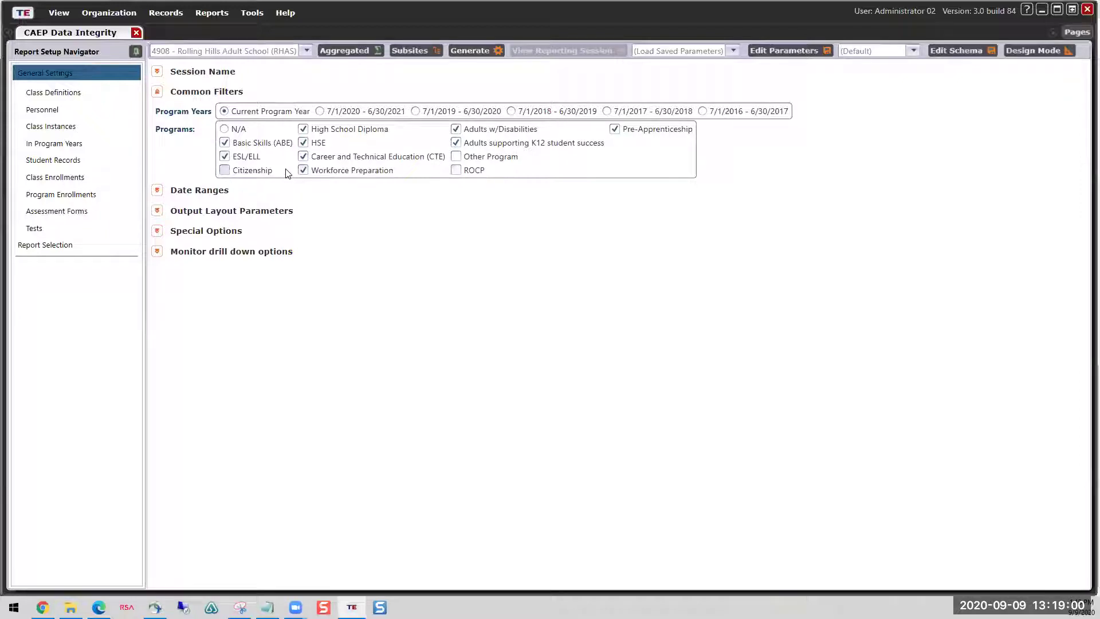
Step: Collapse Common Filters, expand Date Ranges, and examine the preset periods offered for the activity date
left_click(157, 190)
left_click(157, 92)
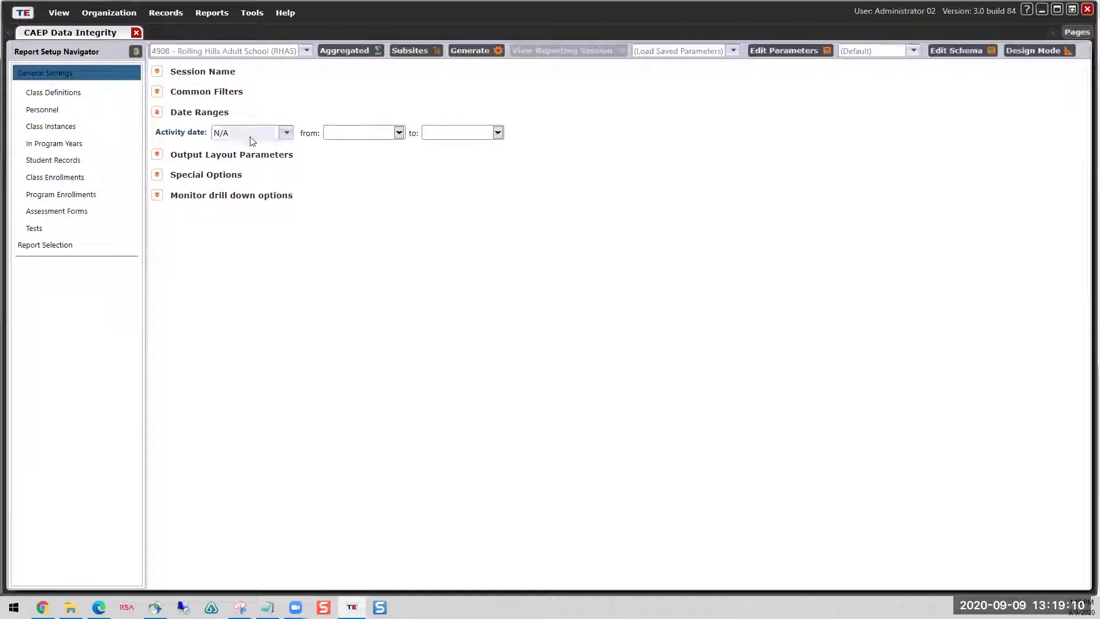
left_click(287, 133)
left_click(288, 134)
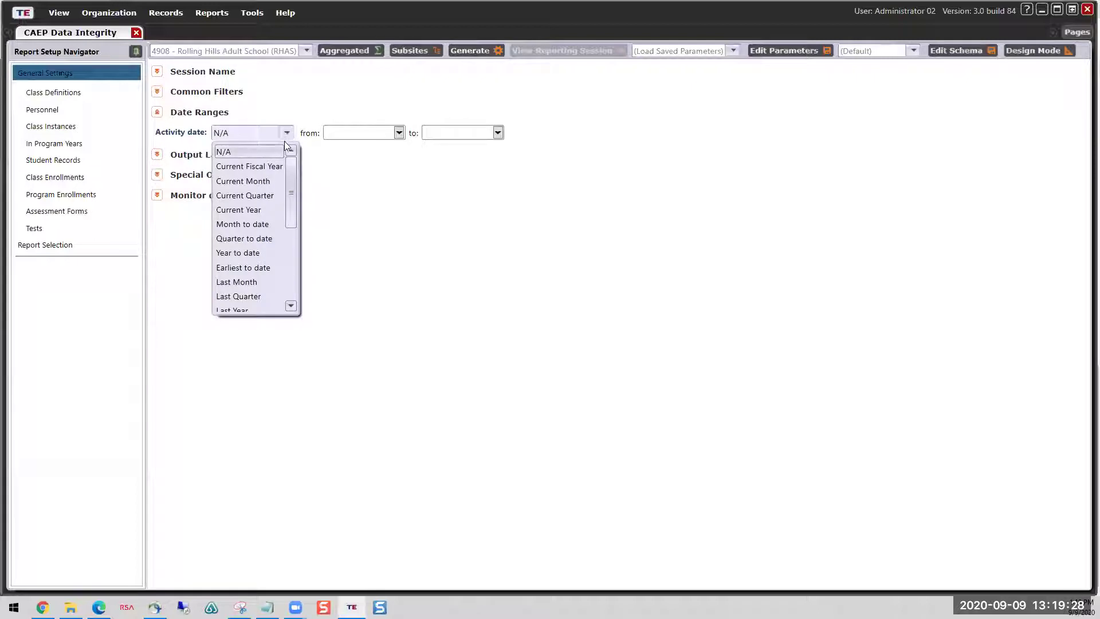
mouse_move(291, 167)
left_mouse_down()
mouse_move(291, 203)
mouse_move(291, 163)
left_mouse_up()
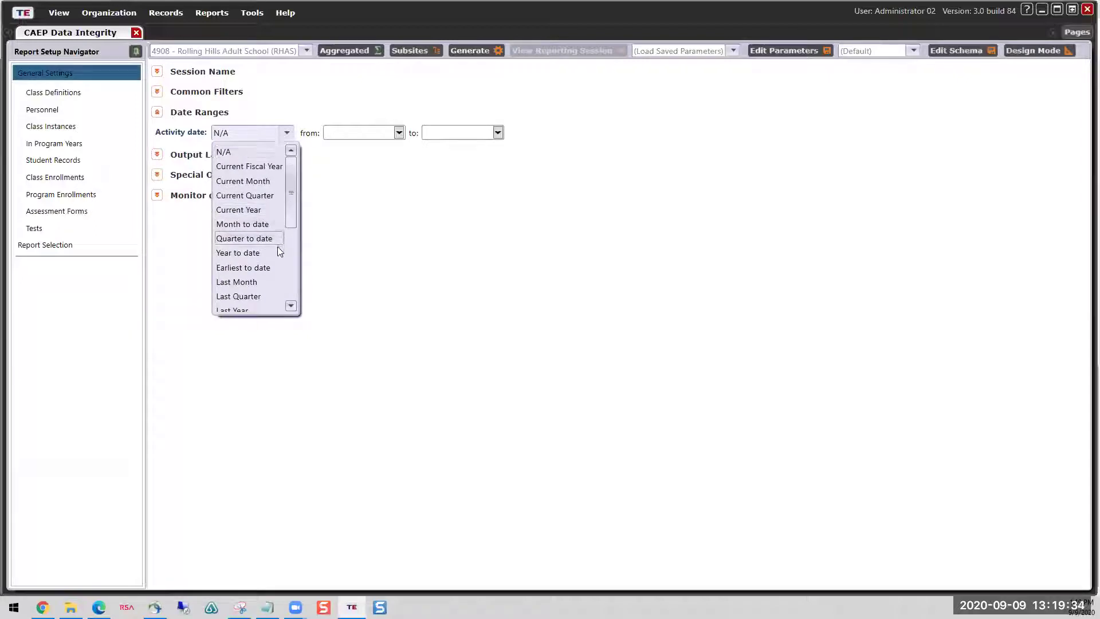
left_click(355, 132)
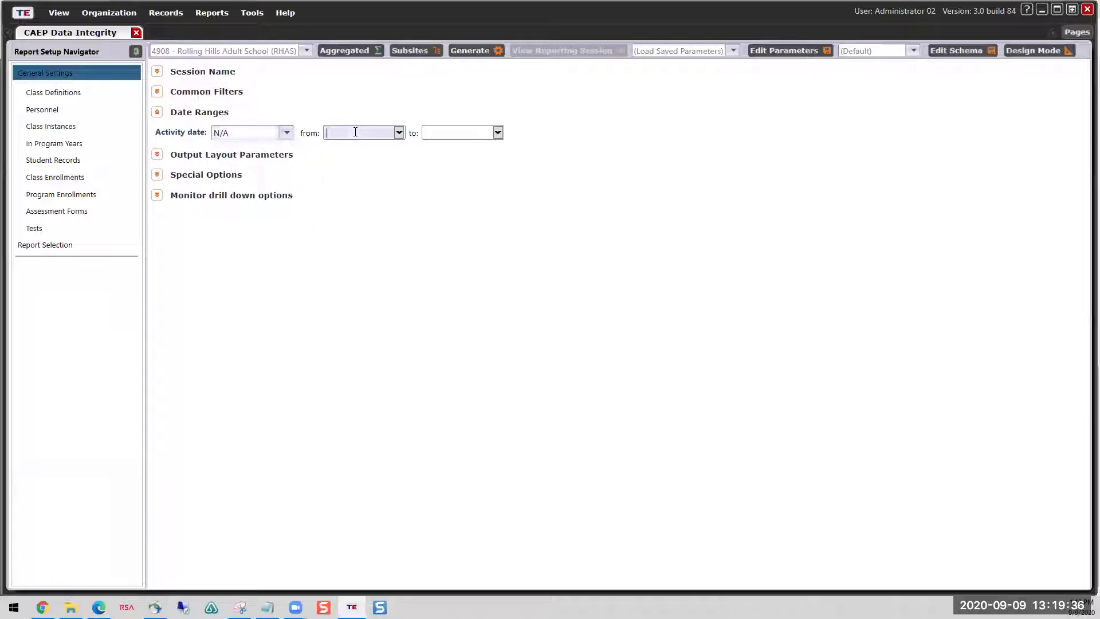
Step: Set the activity date to a custom interval from 9/8/2020 to 9/8/2020
type("9/8/")
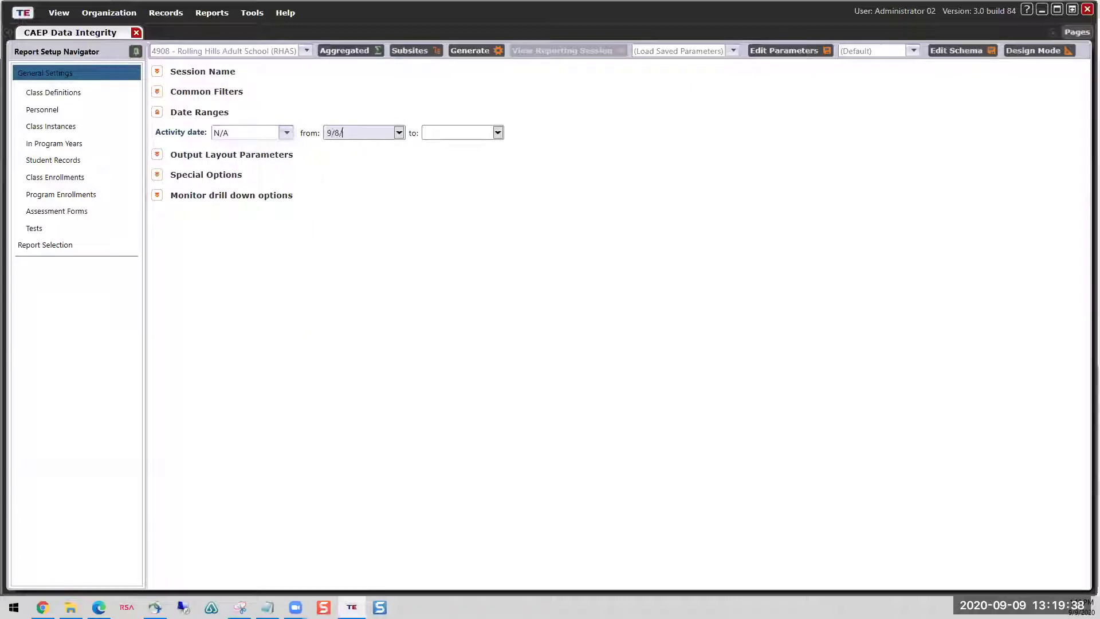
type("20")
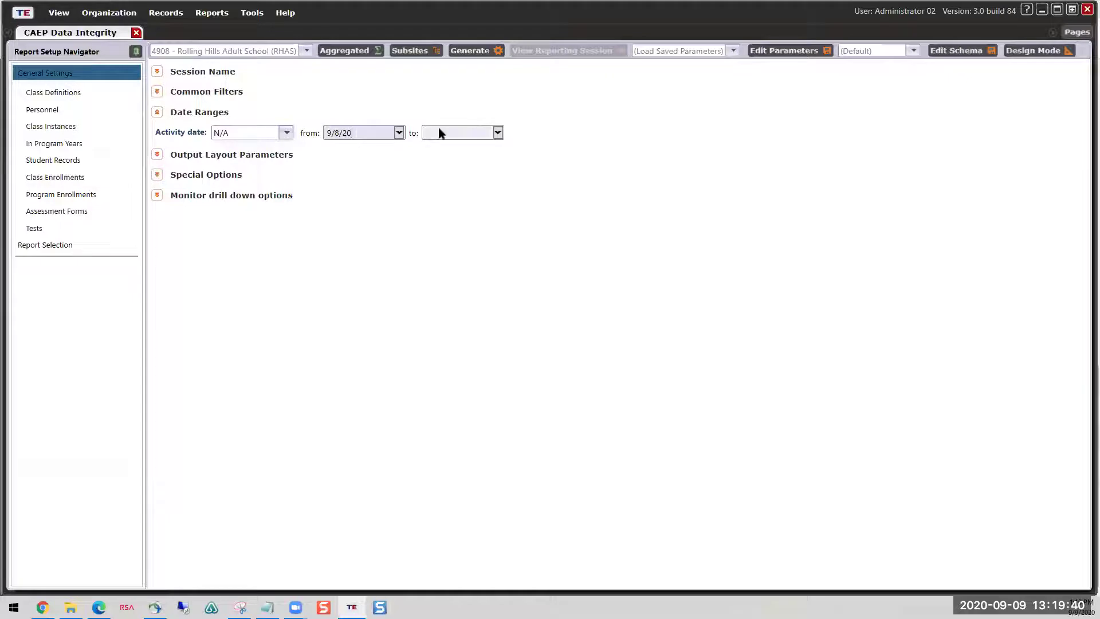
left_click(498, 133)
left_click(490, 204)
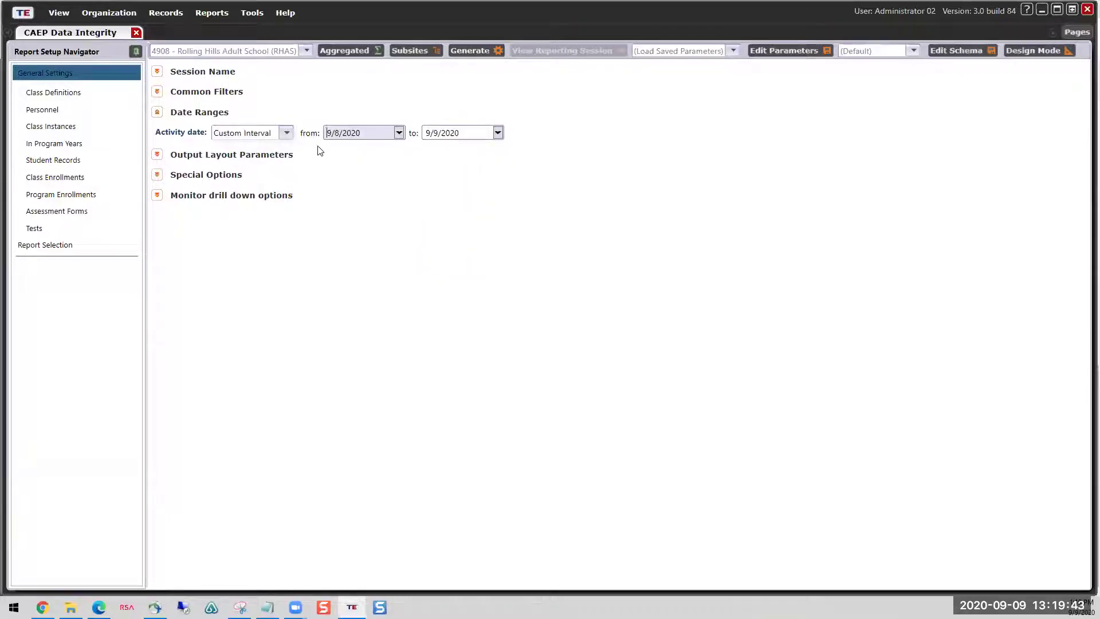
left_click(497, 132)
left_click(473, 204)
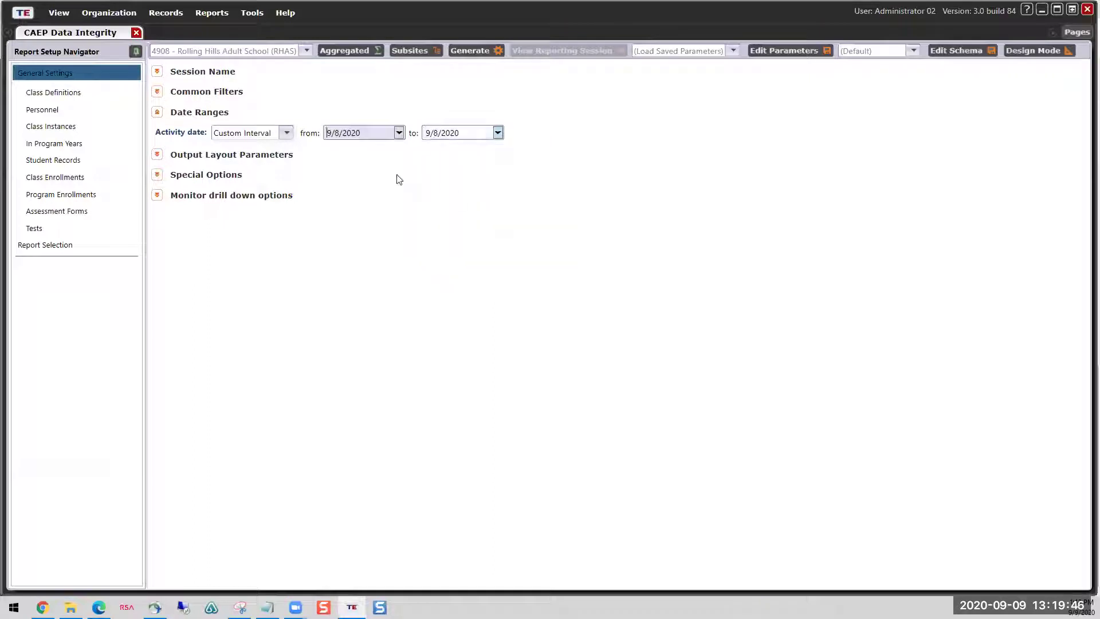
left_click(297, 133)
left_click(288, 133)
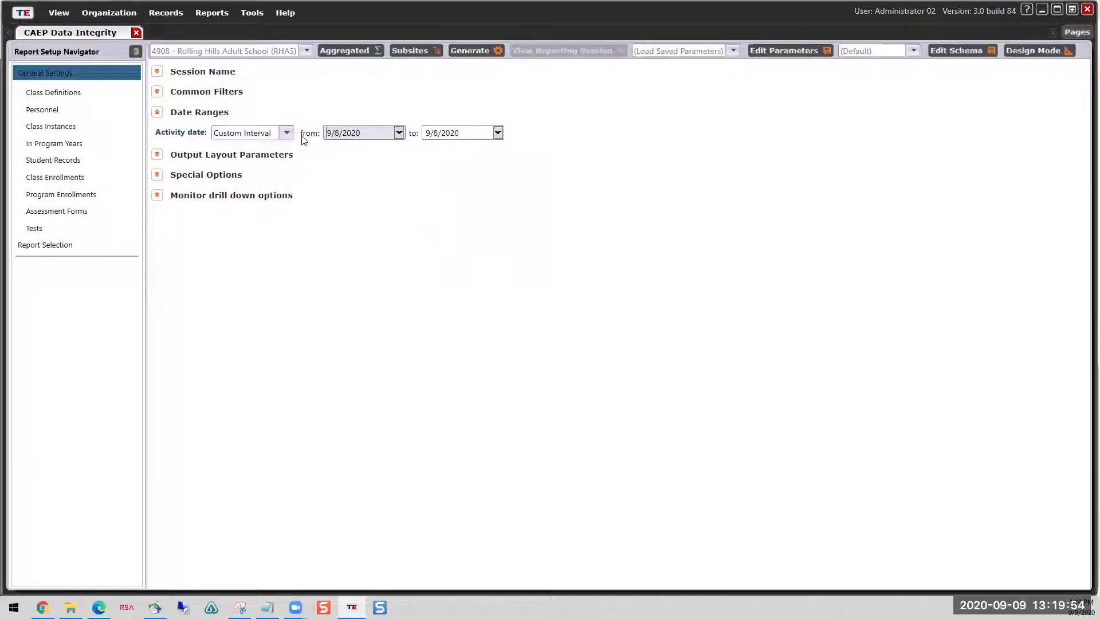
Step: Collapse Date Ranges, expand Output Layout Parameters, and examine the report sort order with Agency highlighted
left_click(157, 113)
left_click(157, 132)
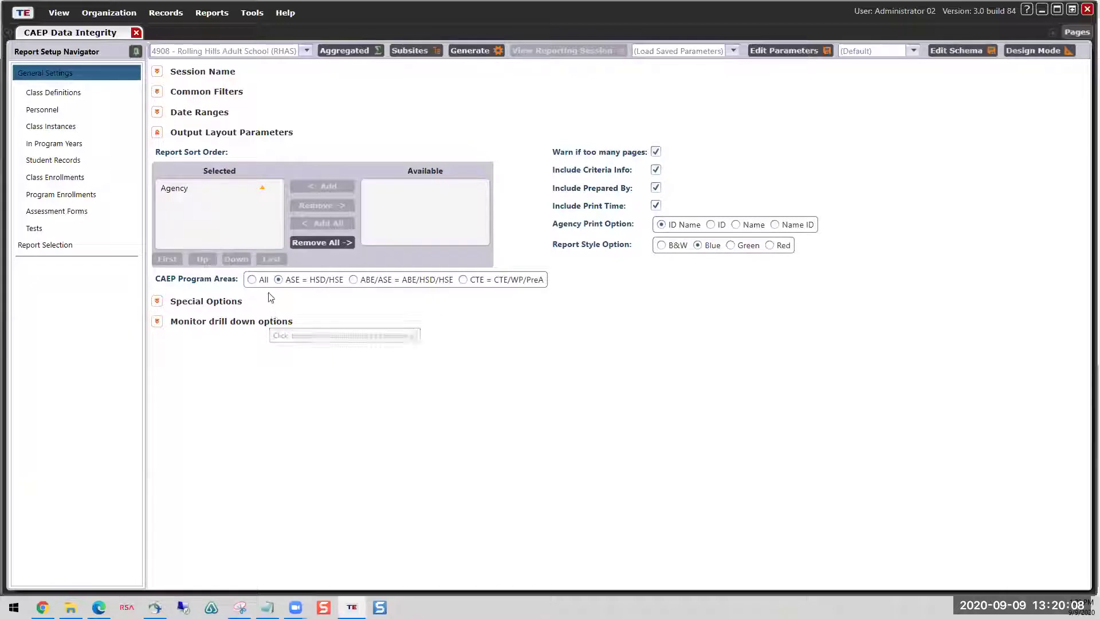
left_click(245, 184)
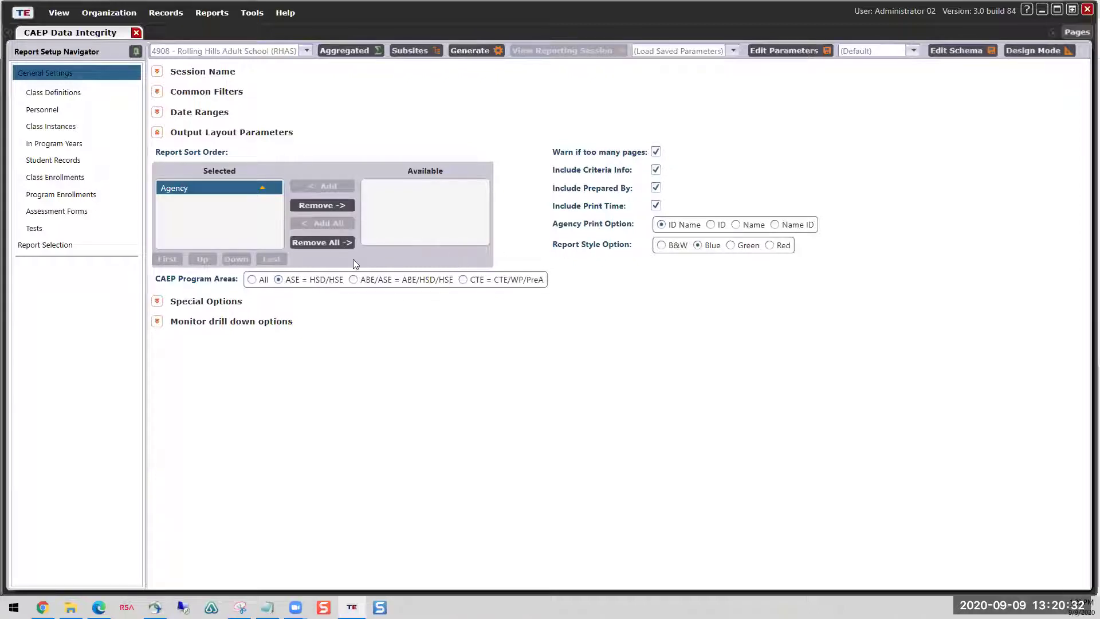
left_click(157, 133)
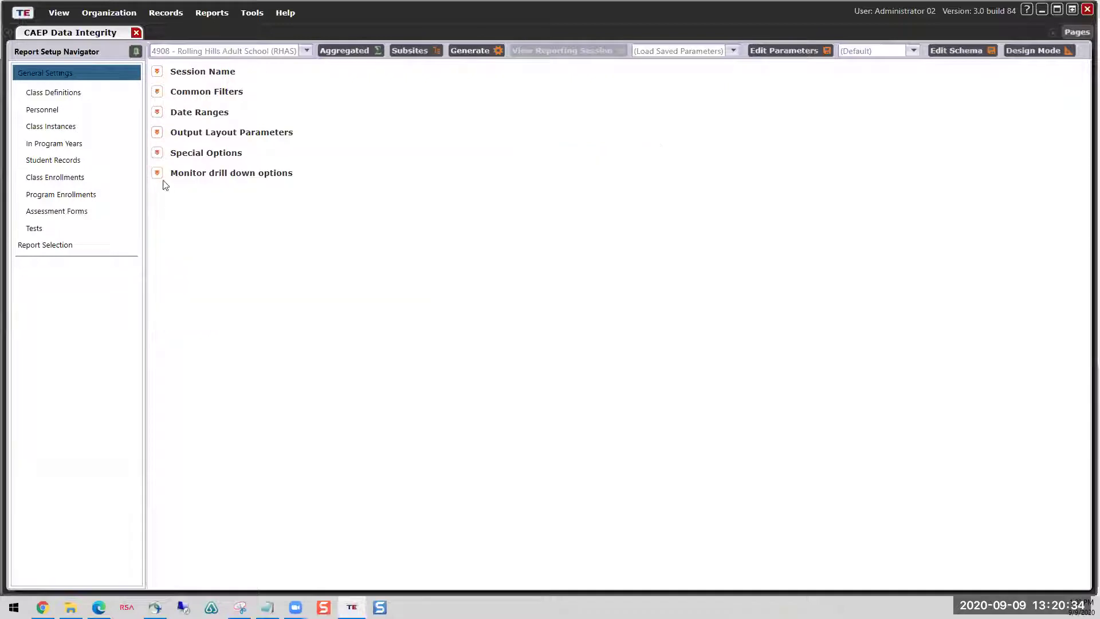
left_click(157, 133)
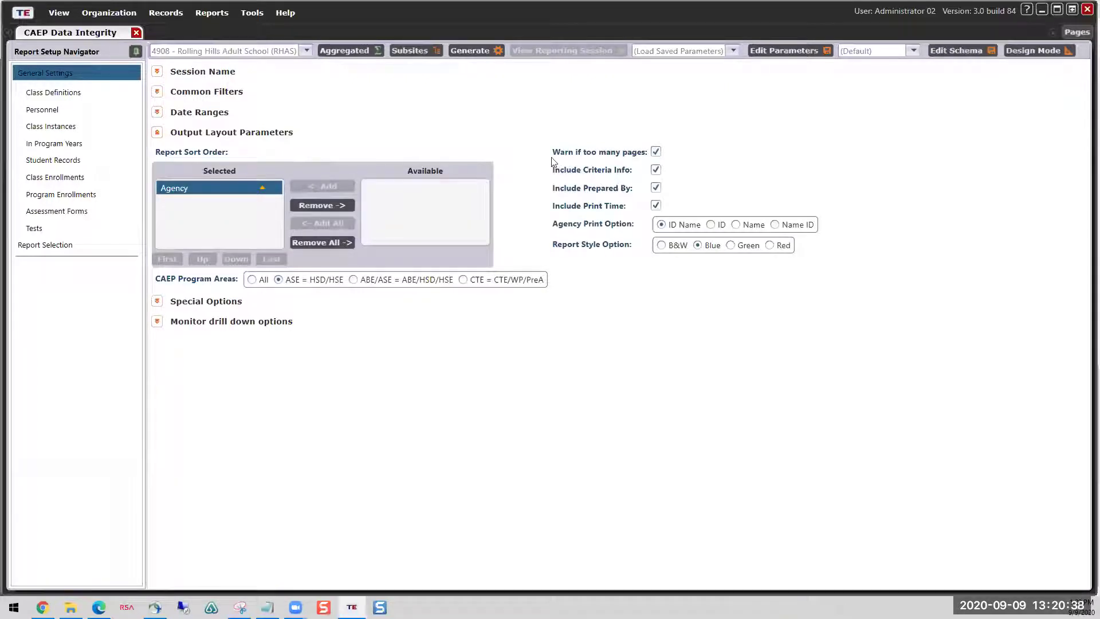
Step: Examine the Include Criteria Info, Include Prepared By, Include Print Time and Agency Print Option settings
left_click(659, 172)
left_click(657, 188)
left_click(656, 204)
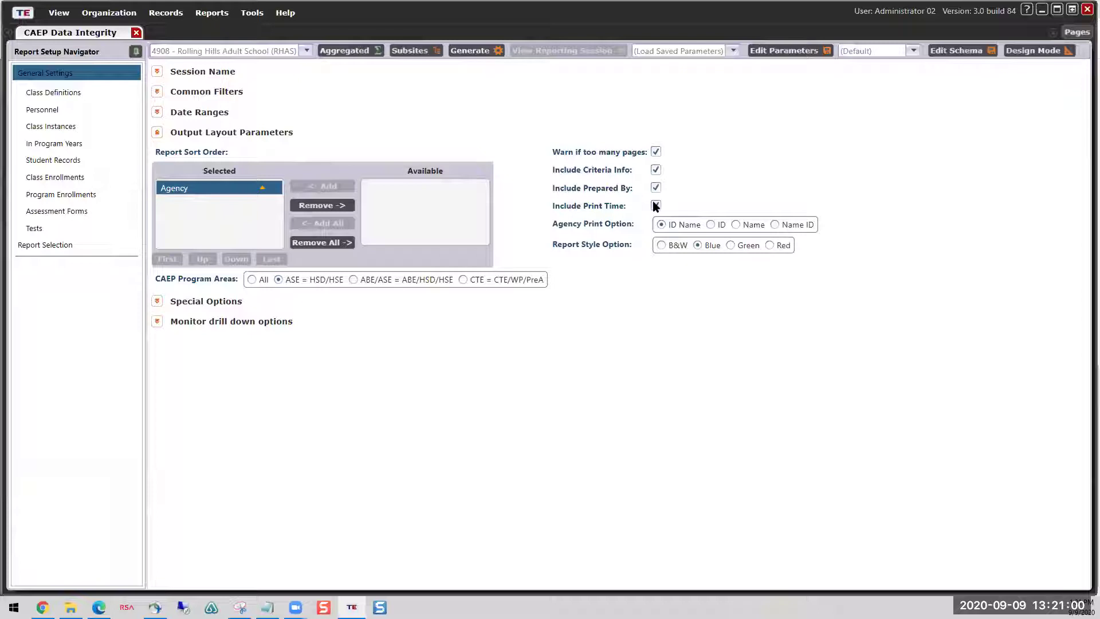
left_click(656, 171)
left_click(656, 188)
left_click(656, 170)
left_click(656, 188)
left_click(712, 226)
left_click(662, 227)
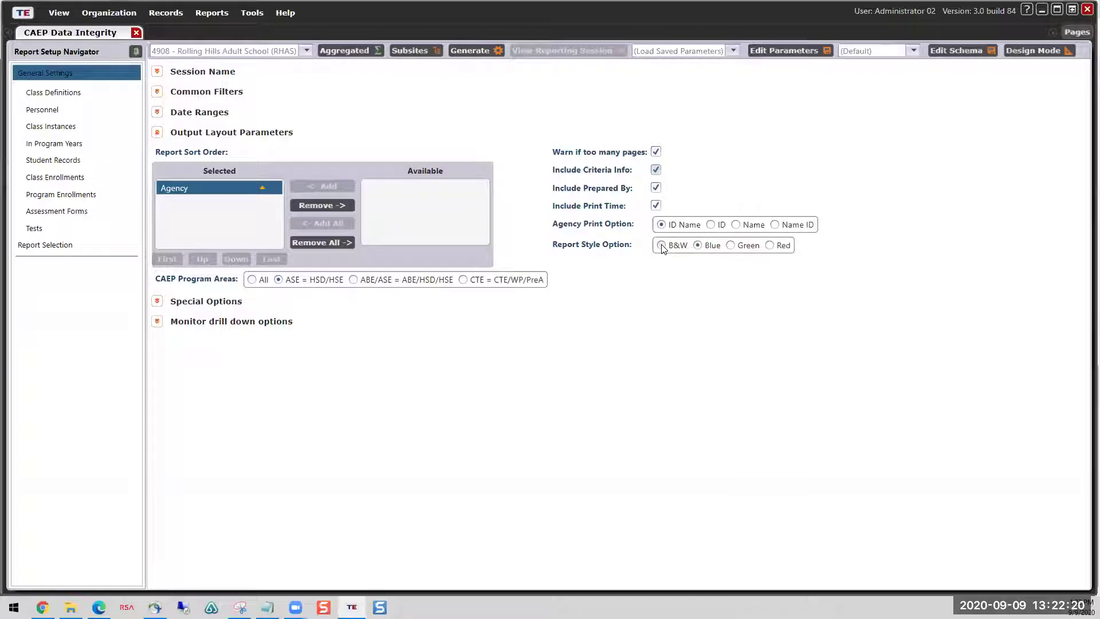
Step: Examine the Report Style Option choices, from B&W through Blue to Red
left_click(662, 248)
left_click(697, 249)
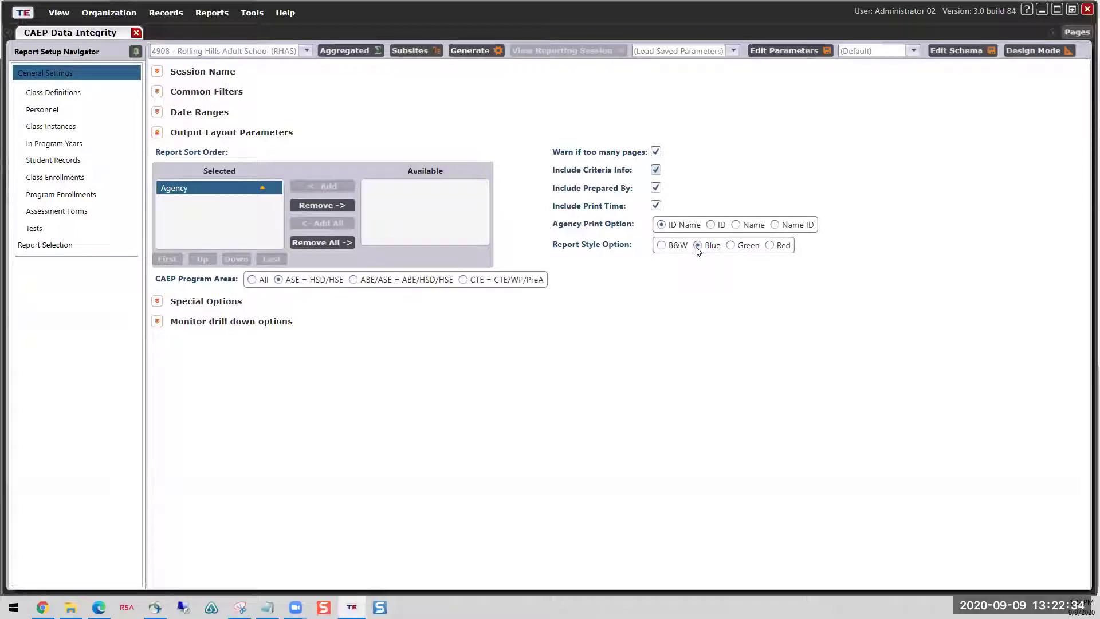
left_click(770, 253)
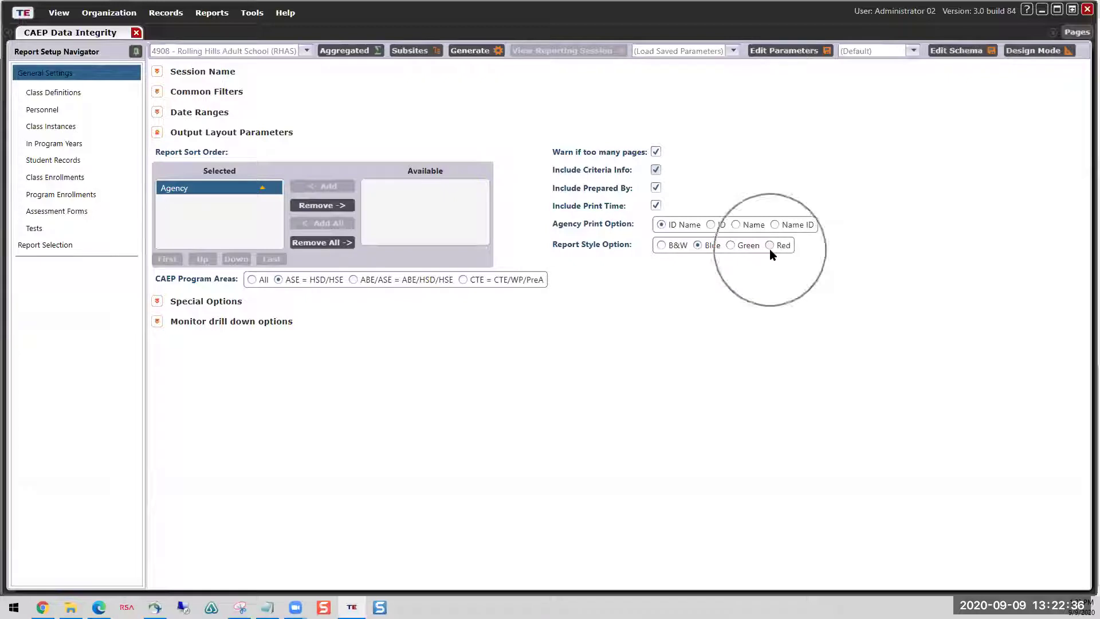
left_click(662, 246)
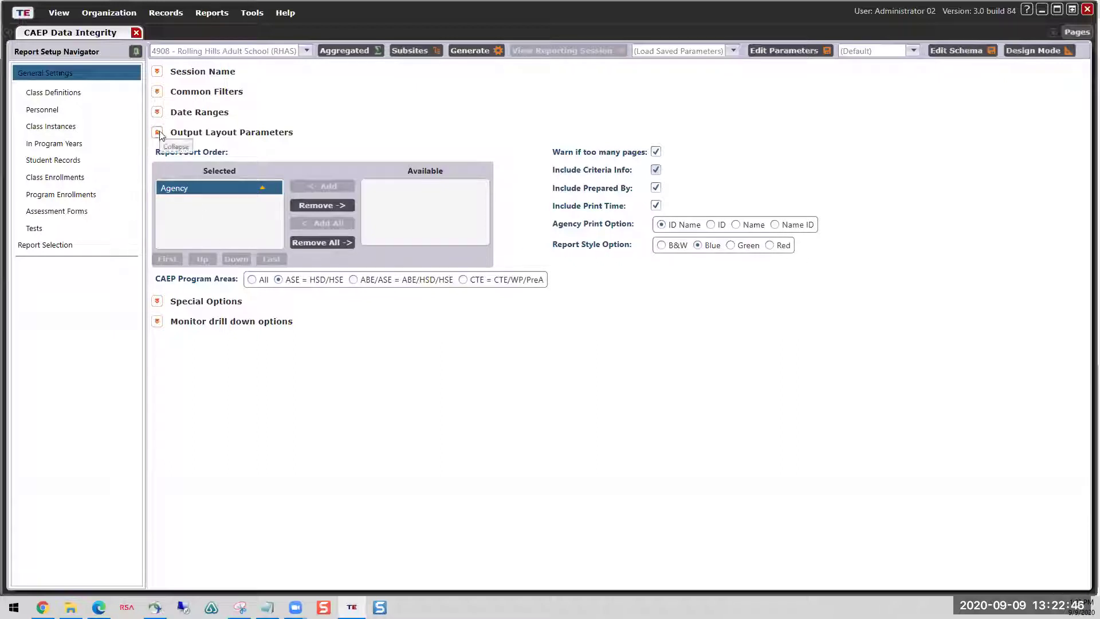
Step: Expand Special Options, collapse Output Layout Parameters, and examine the list of selected drop reasons
left_click(157, 300)
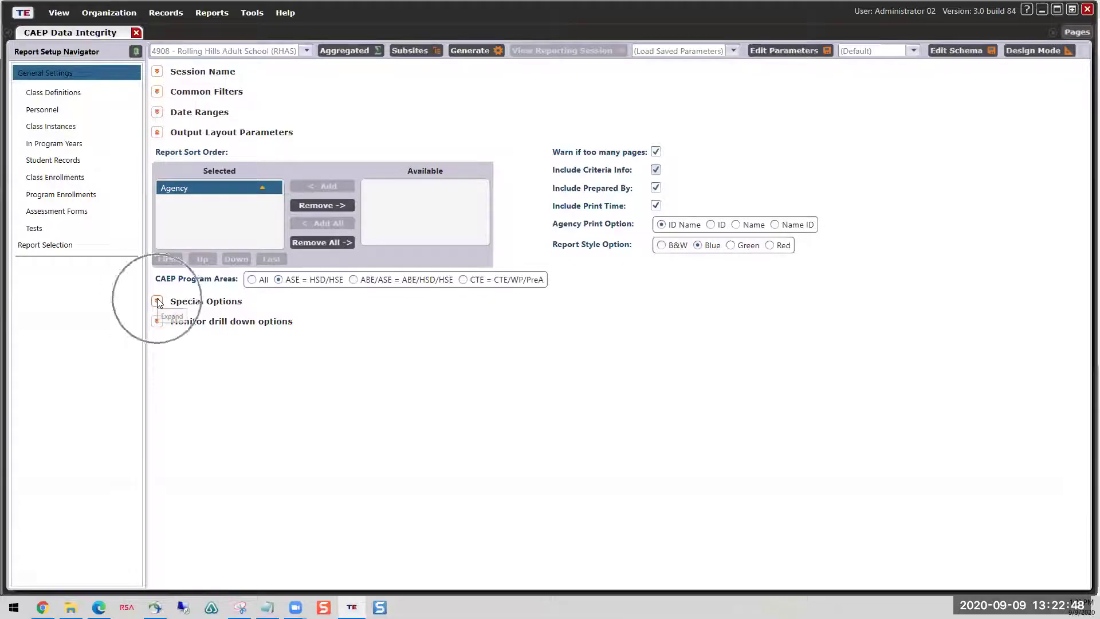
left_click(157, 132)
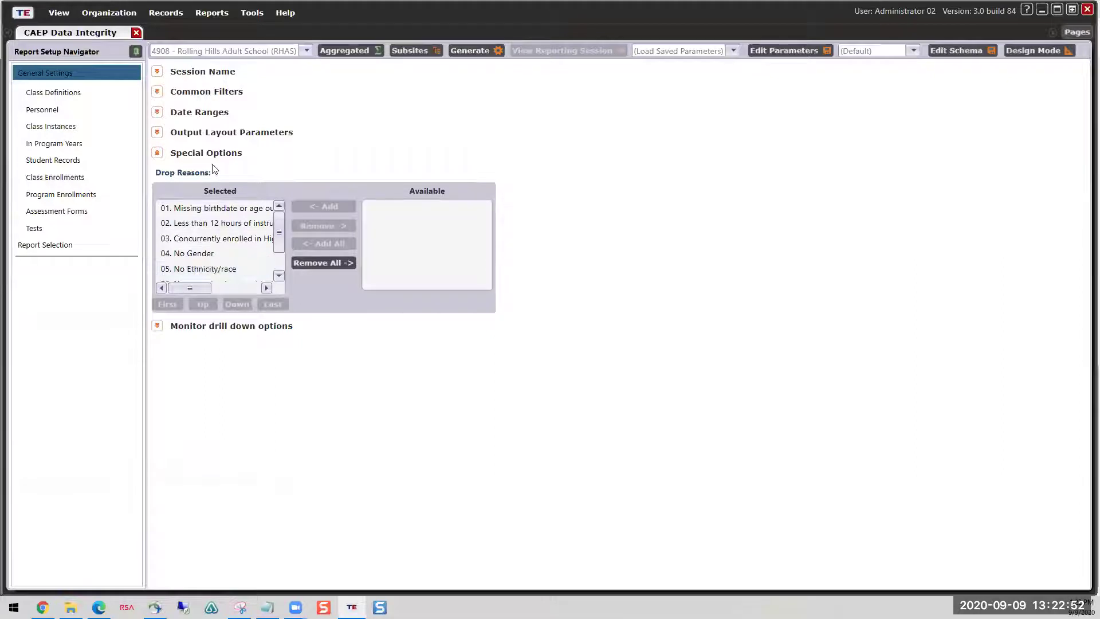
scroll(277, 246, "down", 2)
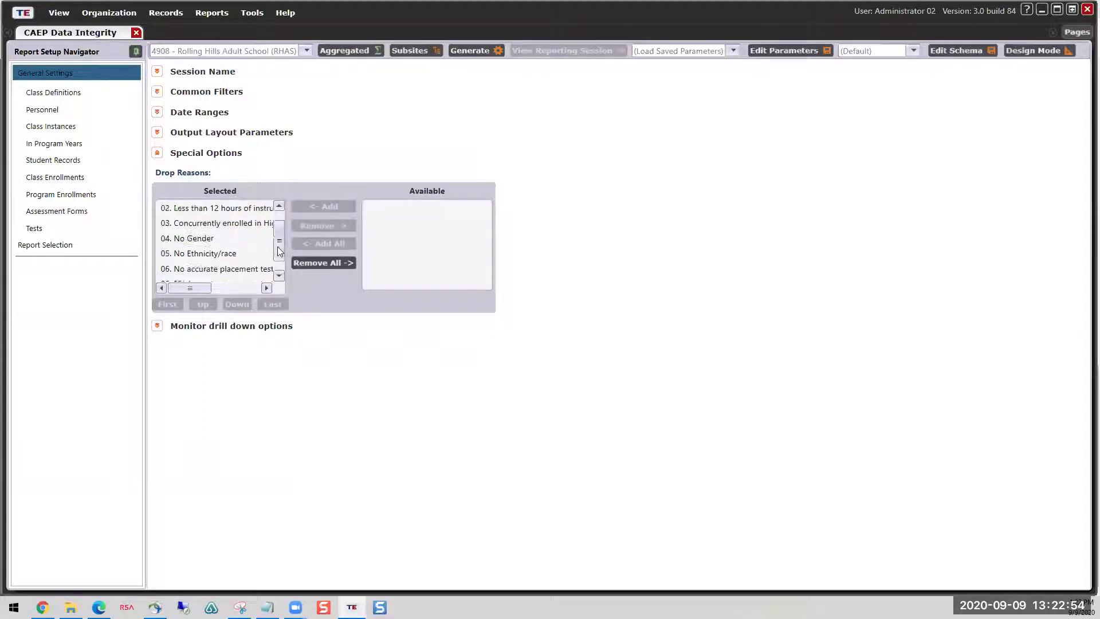
scroll(278, 229, "up", 2)
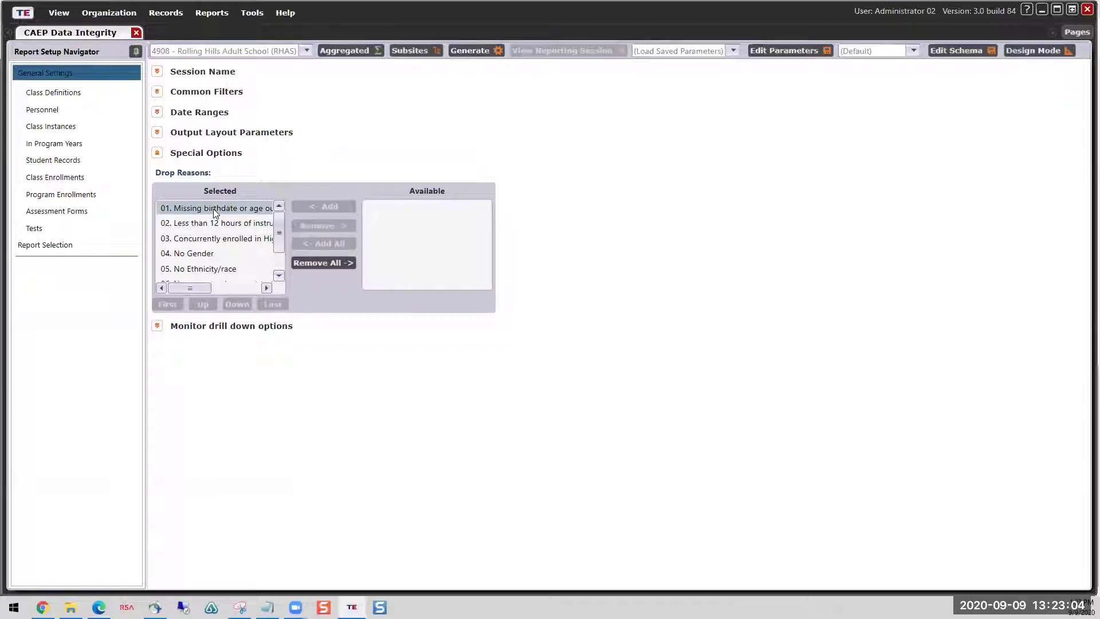
scroll(213, 211, "down", 1)
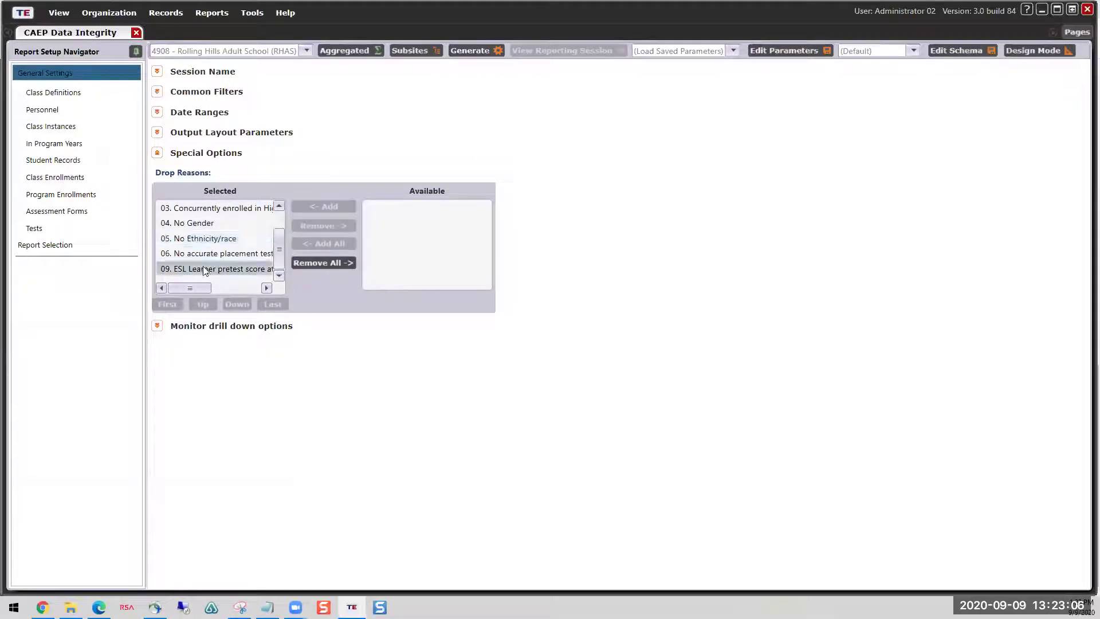
scroll(204, 259, "up", 1)
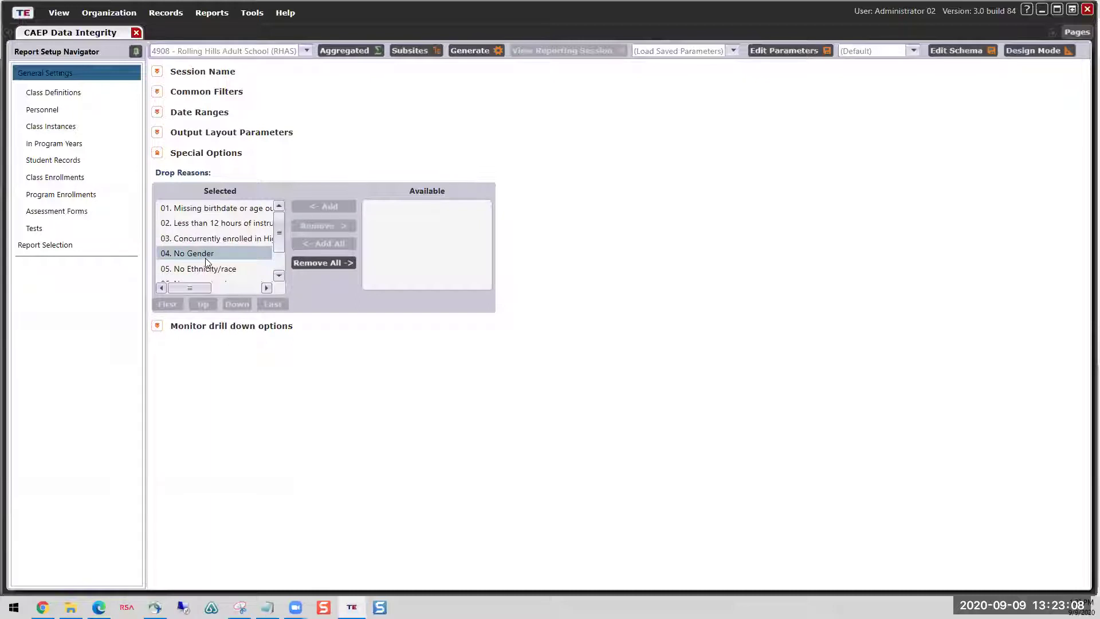
Step: Highlight drop reason 01 for a missing birthdate and look through the remaining drop reasons
left_click(213, 208)
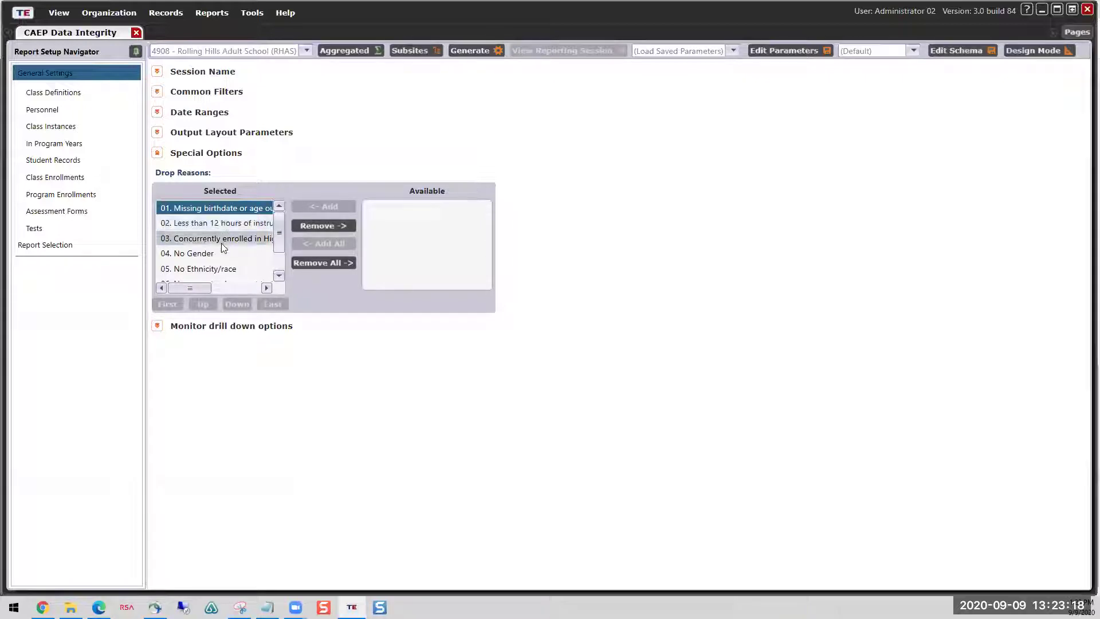
scroll(216, 269, "down", 1)
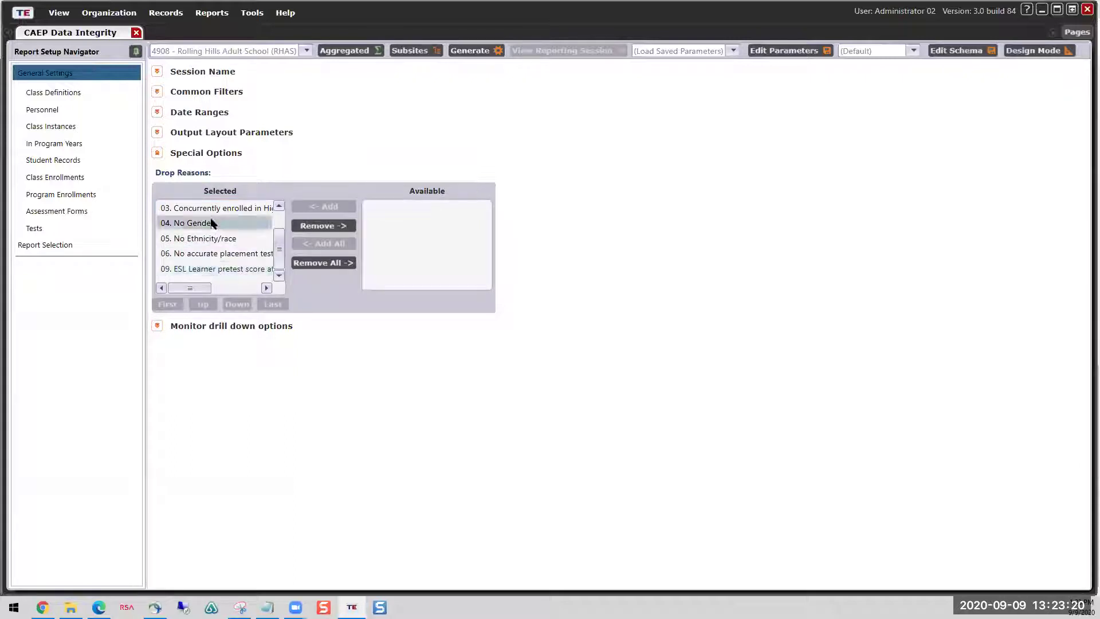
scroll(212, 223, "up", 1)
scroll(182, 261, "down", 1)
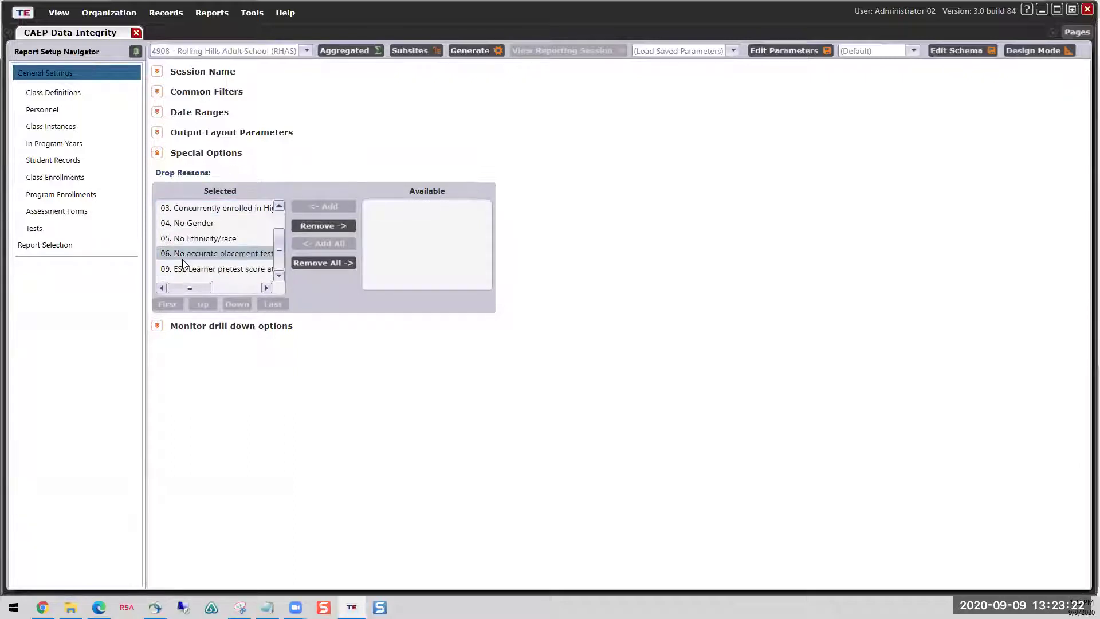
scroll(199, 214, "up", 1)
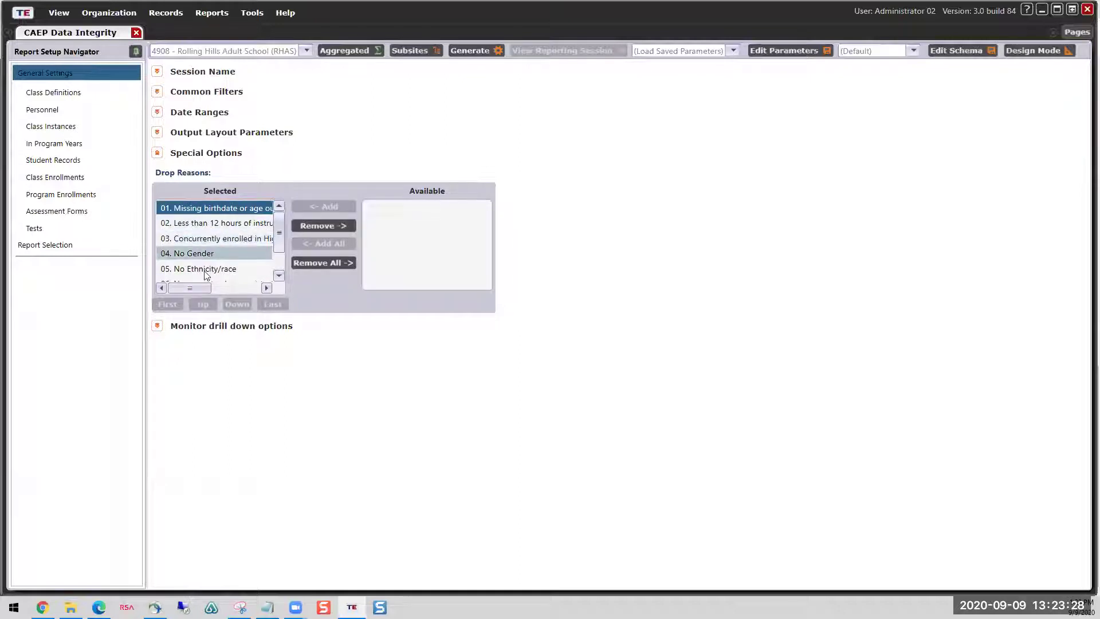
scroll(179, 238, "down", 1)
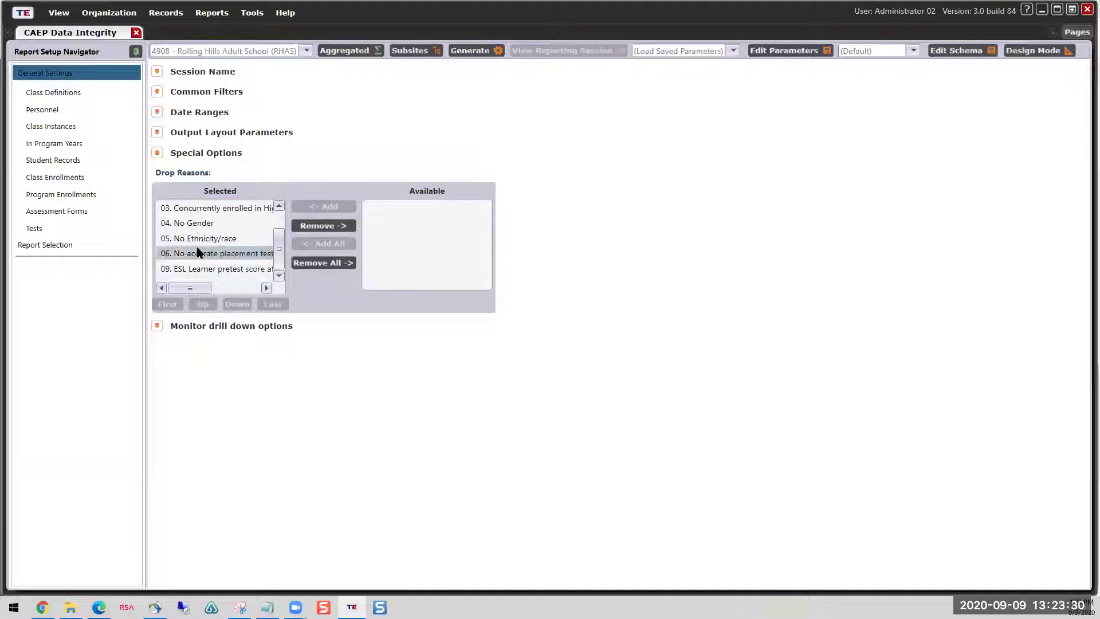
scroll(195, 239, "up", 1)
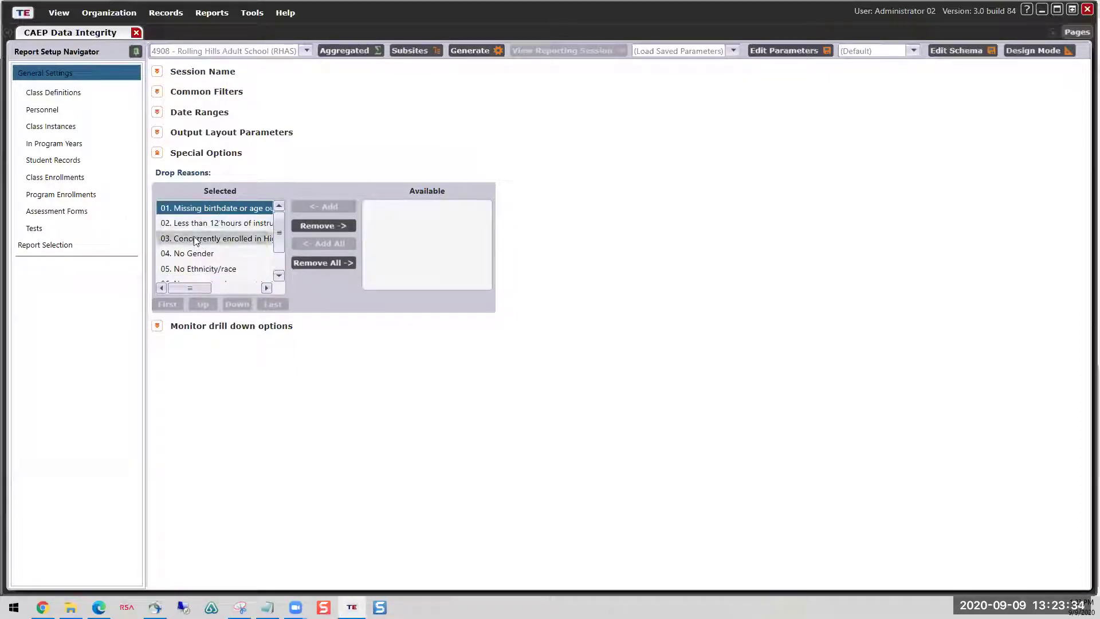
Step: Extend the highlighting to drop reasons 02, 03, 04, 05, 06 and 09, keeping reason 01 included
left_click(178, 226, "ctrl")
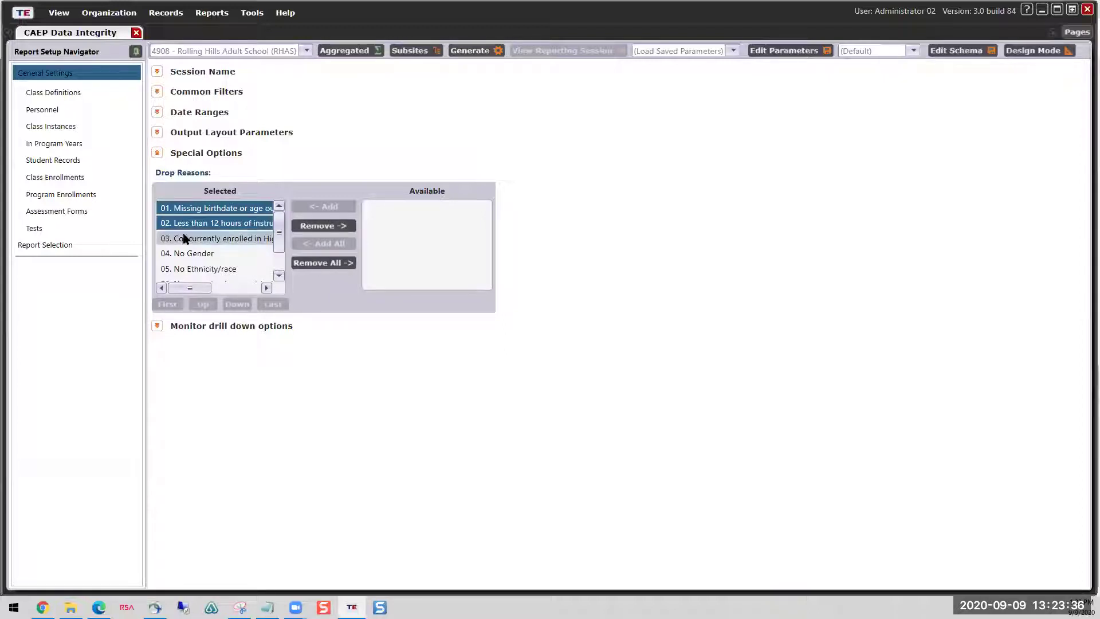
left_click(184, 239, "ctrl")
scroll(184, 243, "down", 1)
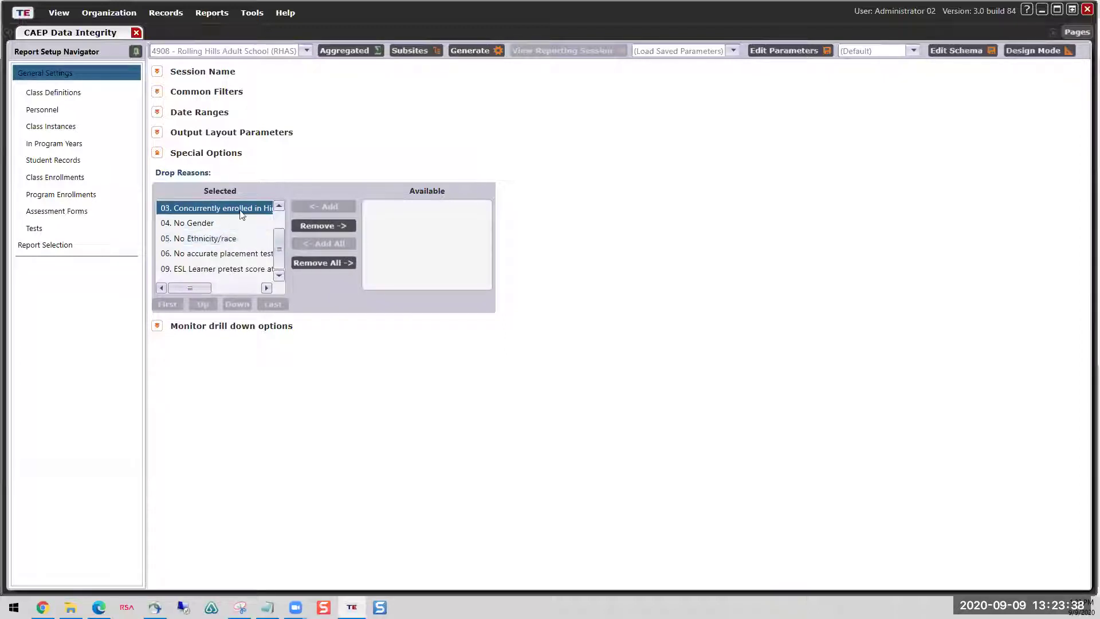
left_click(192, 226, "ctrl")
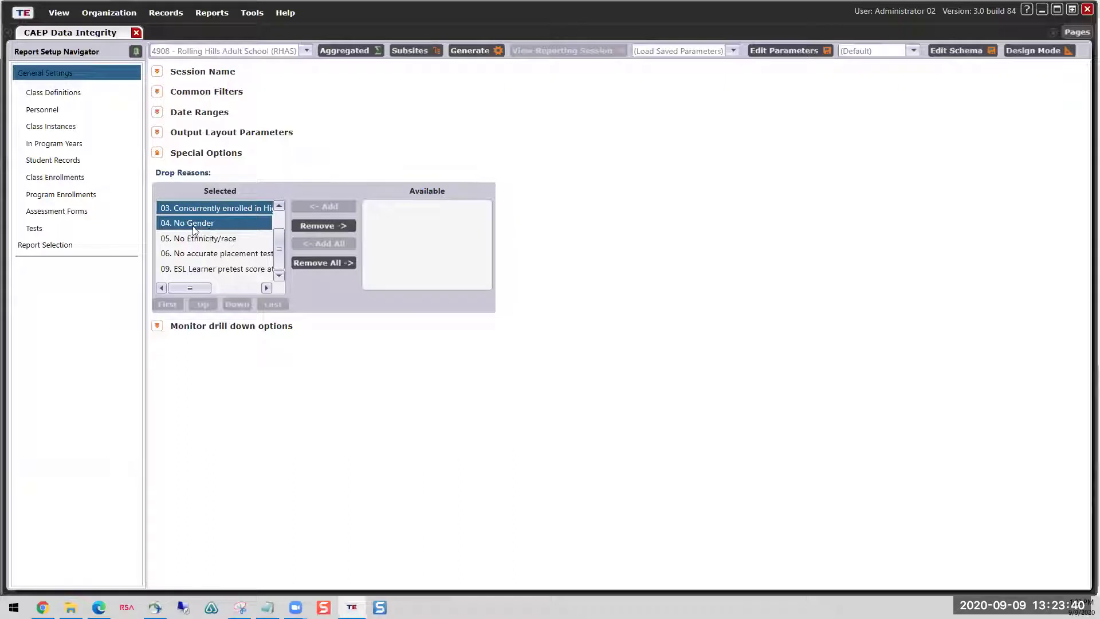
left_click(200, 238, "ctrl")
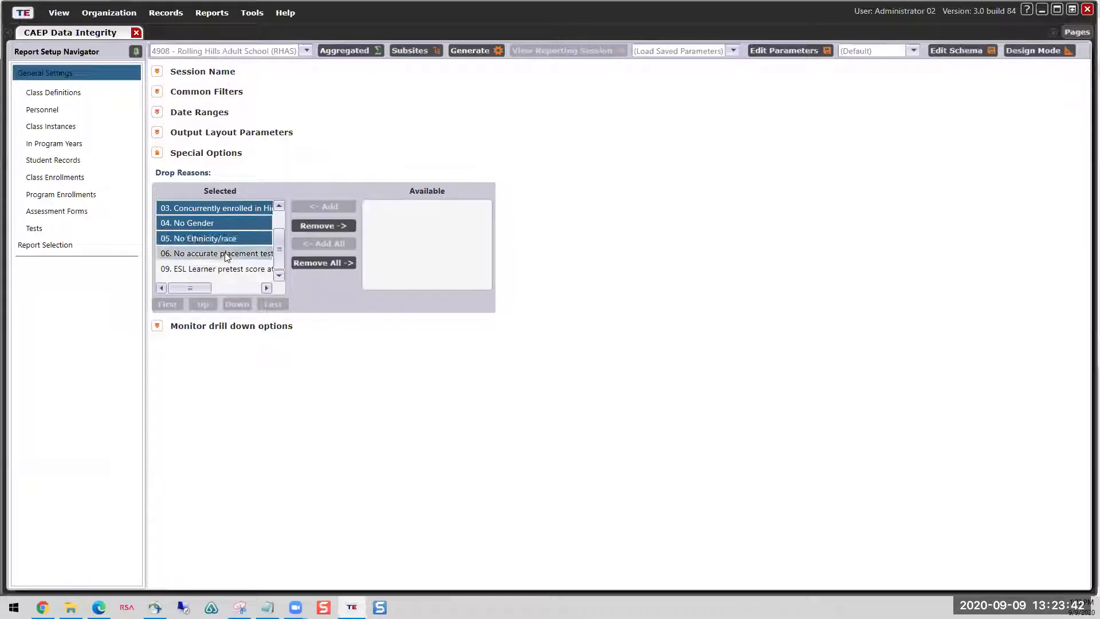
left_click(199, 254, "ctrl")
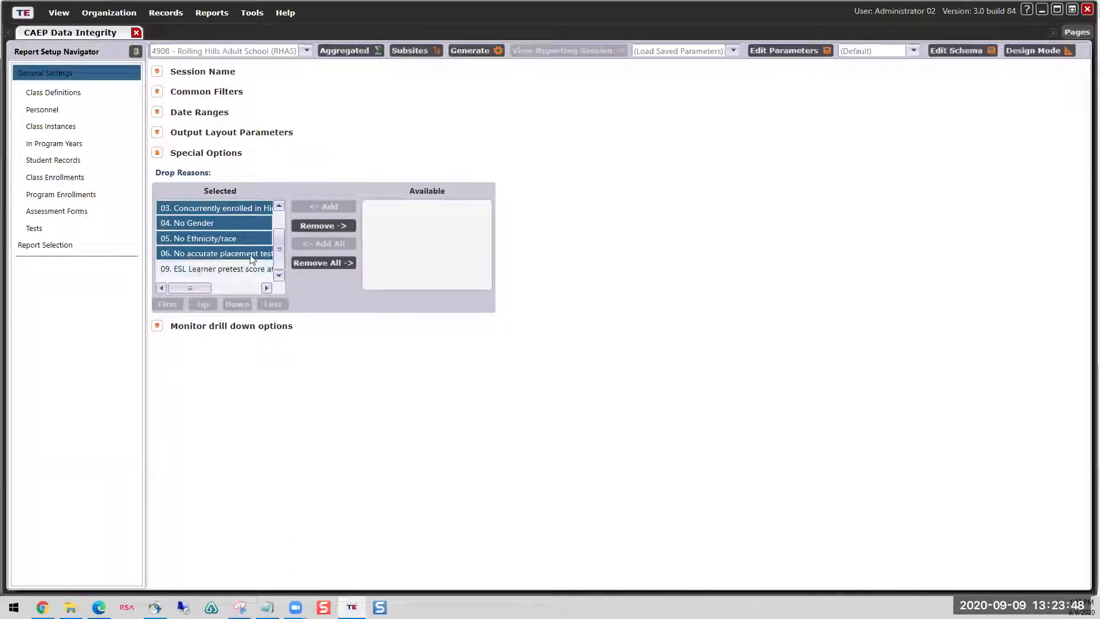
left_click(210, 269, "ctrl")
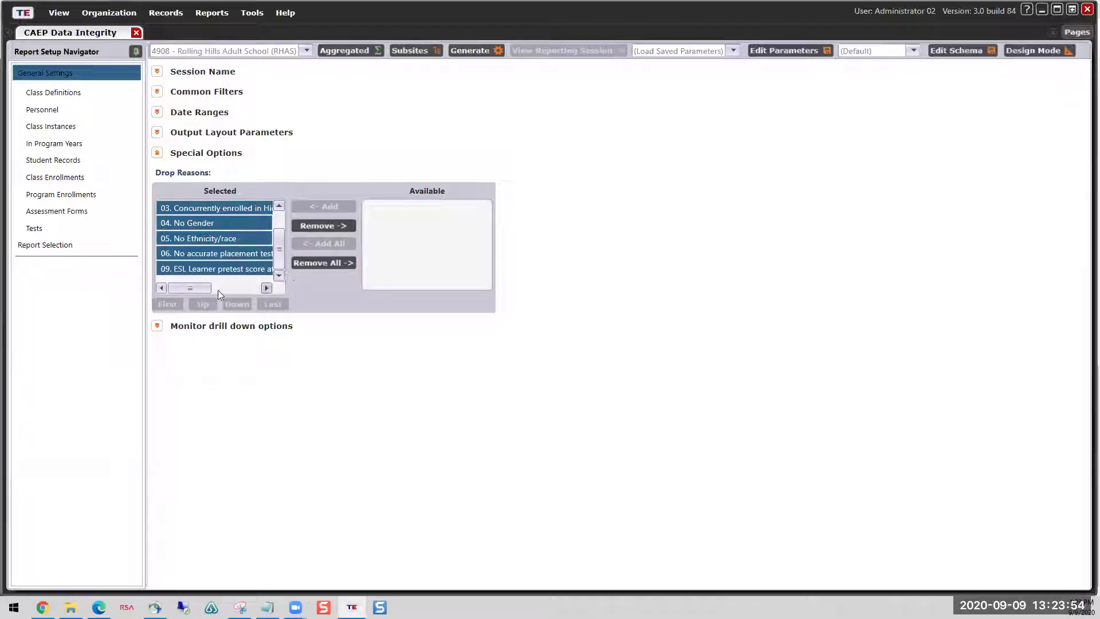
Step: Read the full descriptions of the selected drop reasons from 01 through 09
left_click_drag(200, 288, 175, 289)
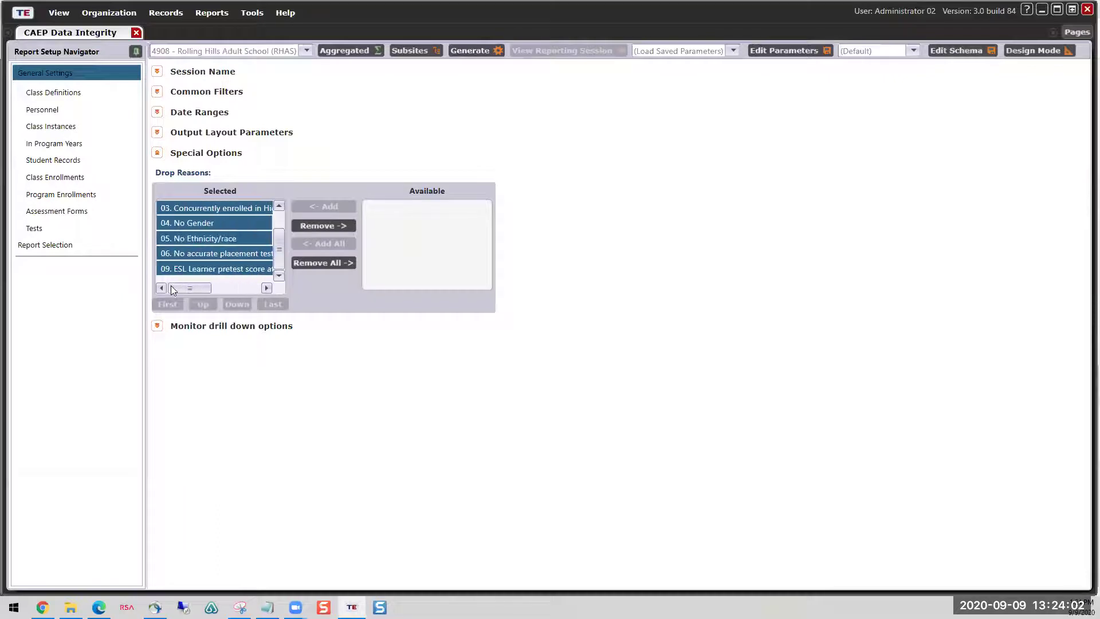
left_click_drag(284, 258, 283, 240)
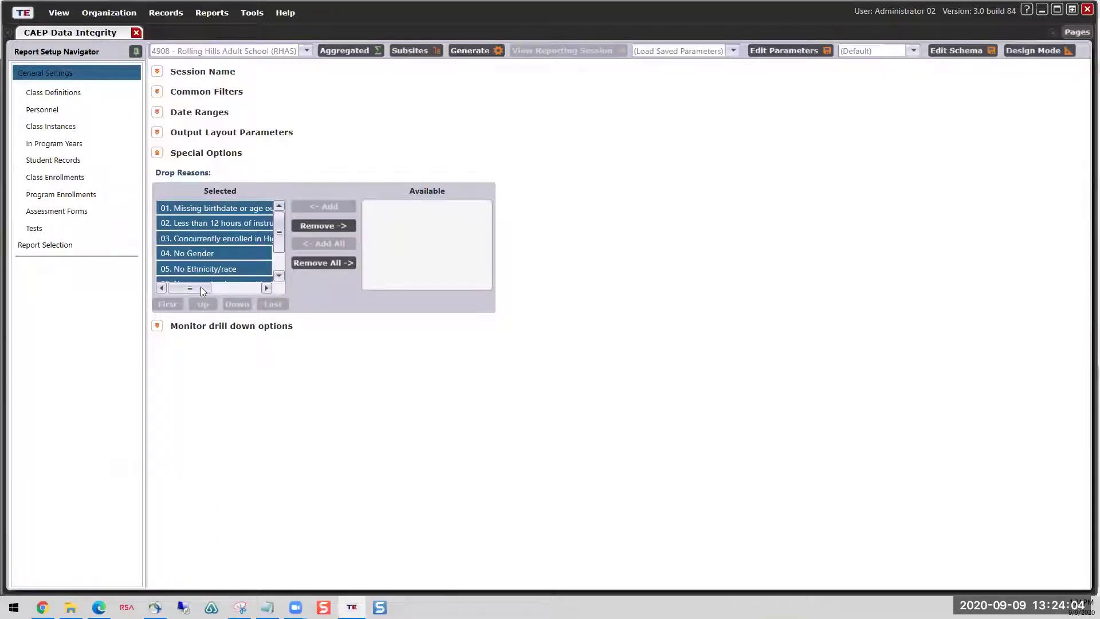
left_click_drag(200, 286, 245, 287)
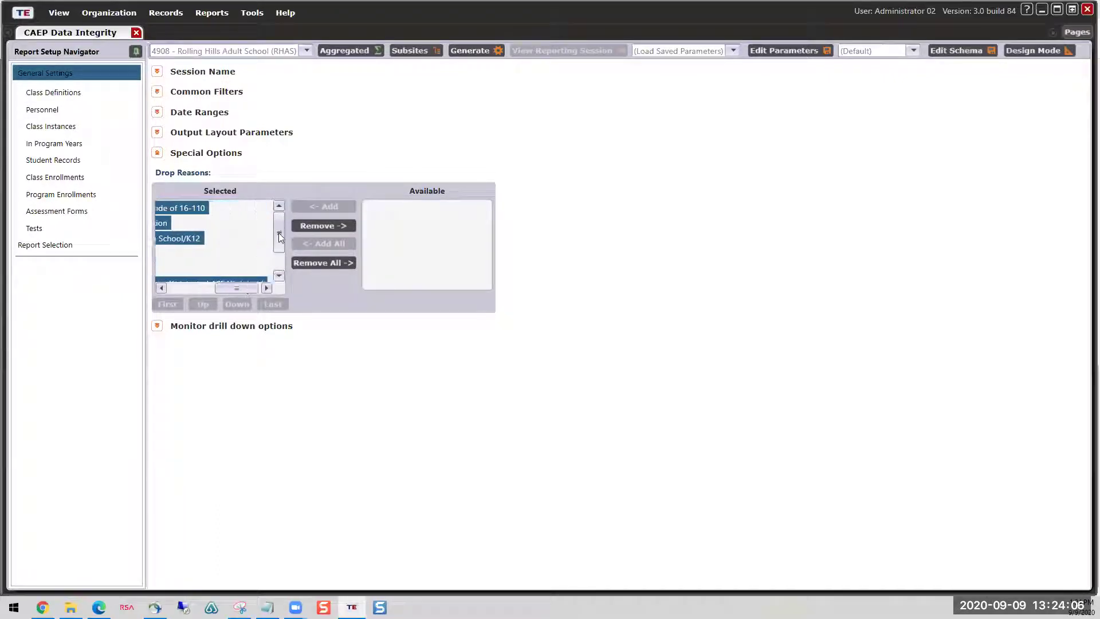
left_click_drag(279, 235, 279, 251)
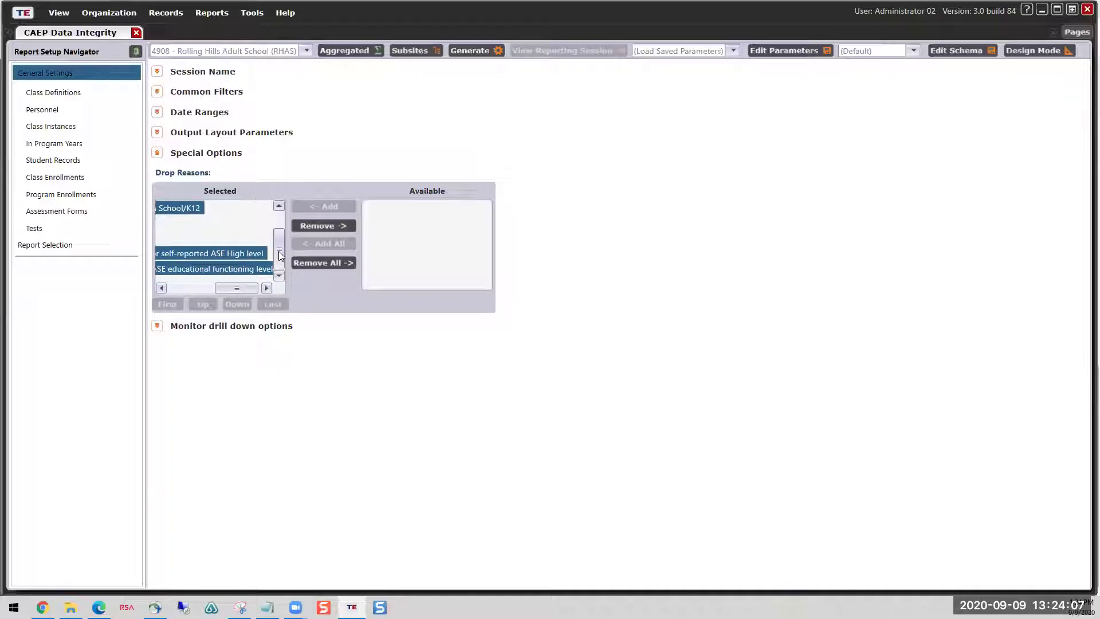
left_click(197, 287)
left_click(164, 289)
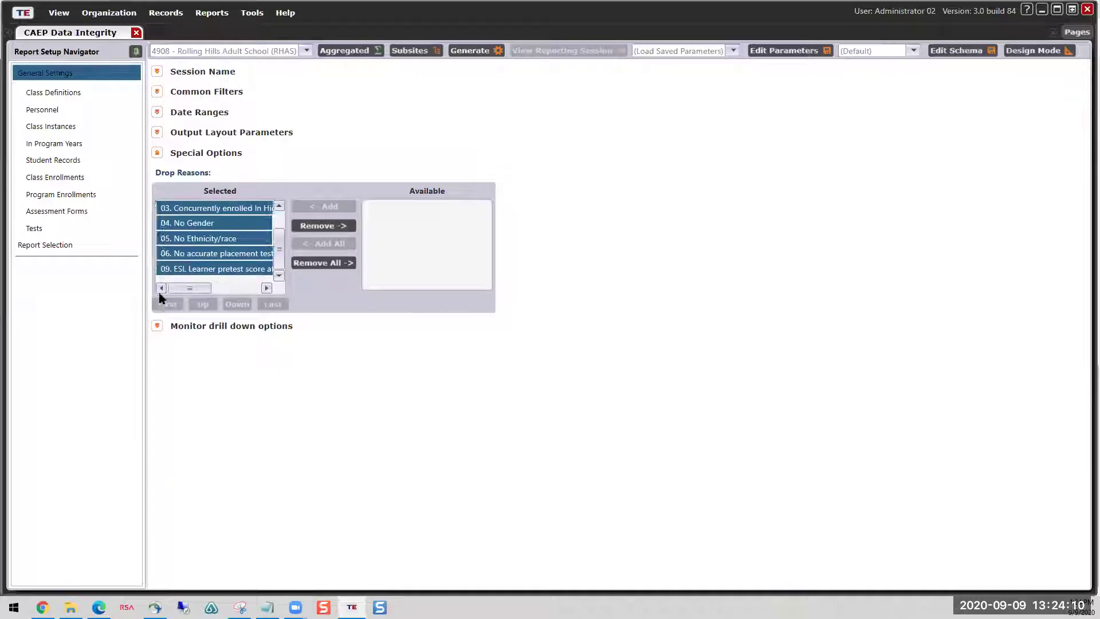
Step: Collapse Special Options and, under Monitor drill down options, choose the Last, First Middle student name format
left_click(157, 153)
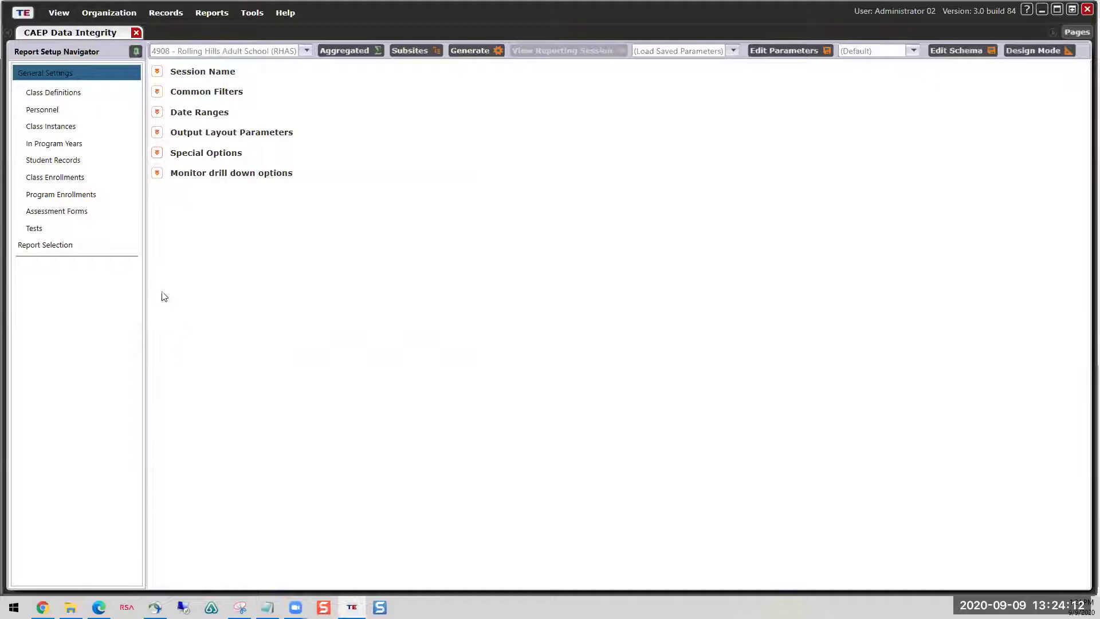
left_click(157, 174)
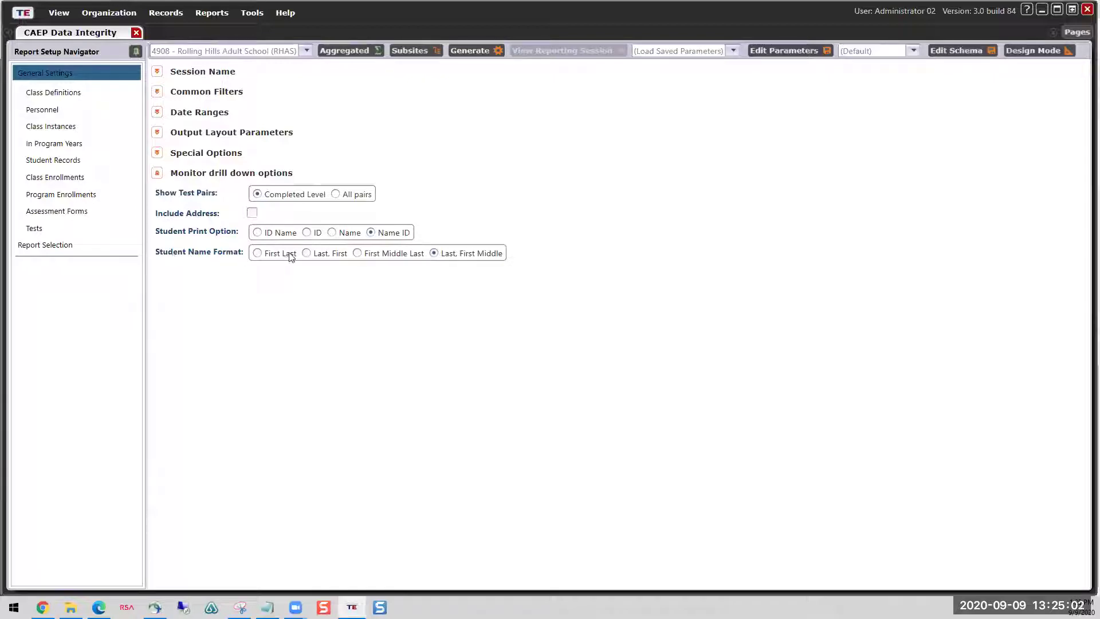
left_click(435, 253)
Step: Expand the remaining general settings groups: Special Options, Output Layout Parameters, Date Ranges, Common Filters and Session Name
left_click(157, 153)
left_click(157, 133)
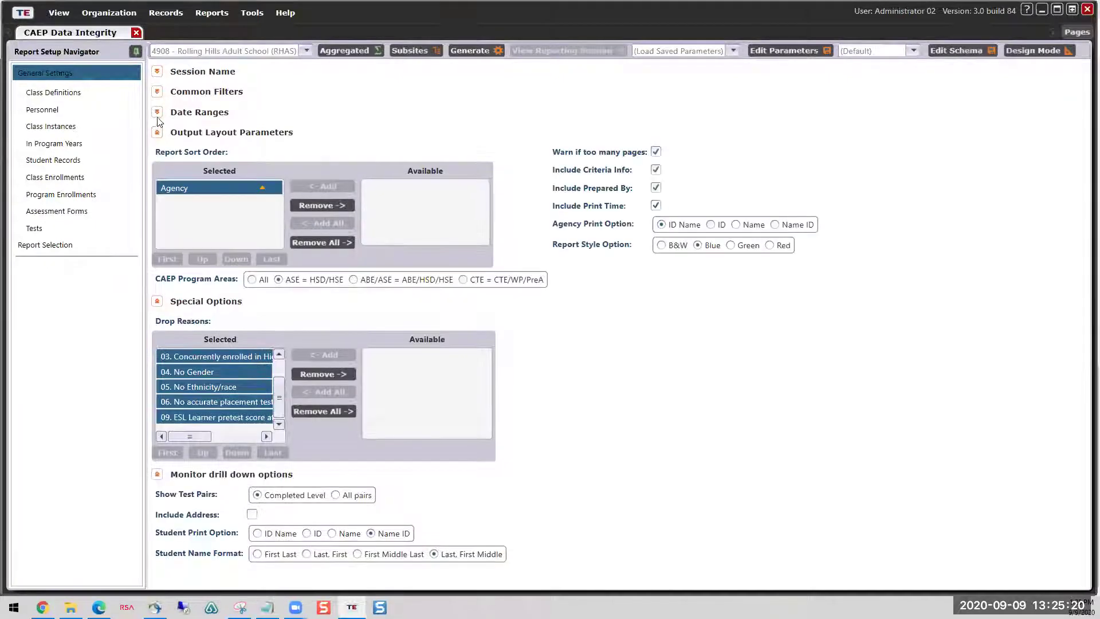
left_click(157, 112)
left_click(157, 92)
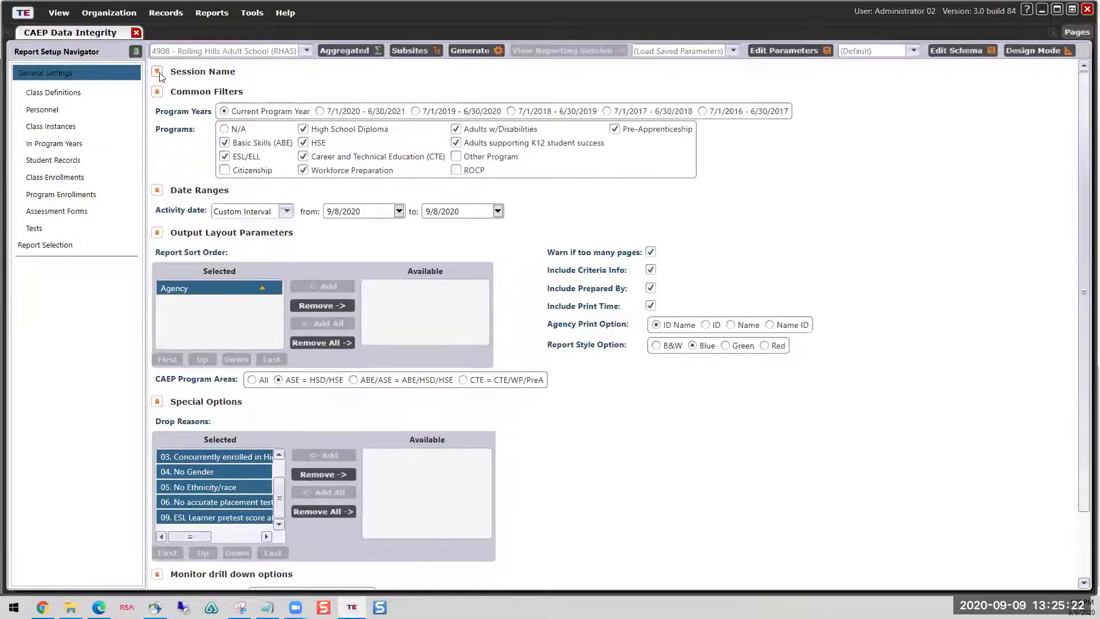
left_click(157, 71)
scroll(463, 372, "down", 5)
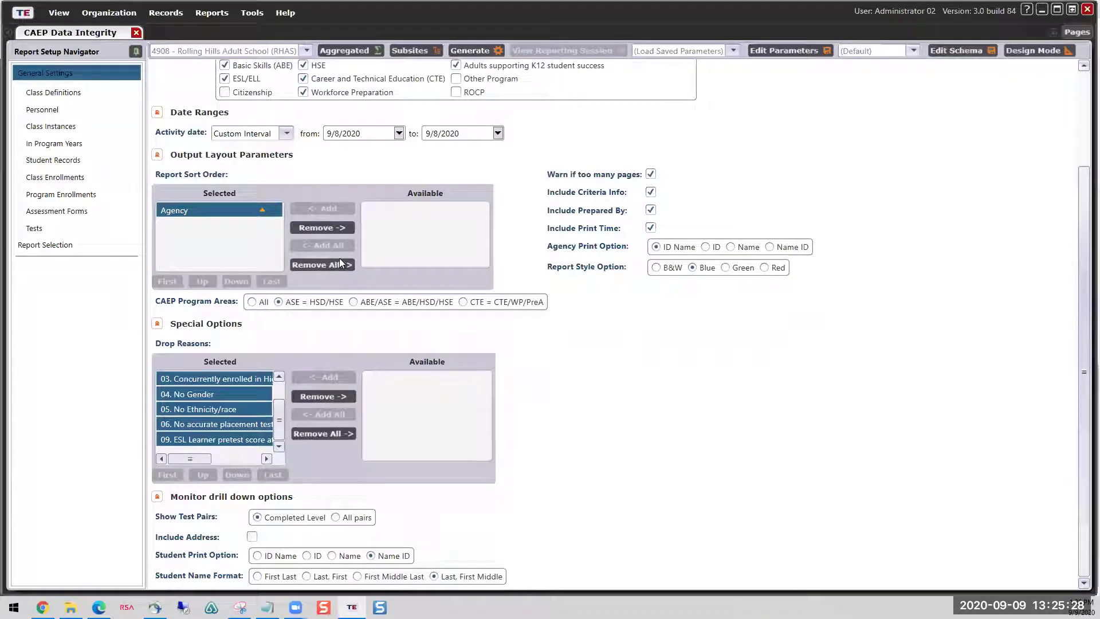
Step: Clear the from and to dates of the activity date range
scroll(367, 224, "up", 3)
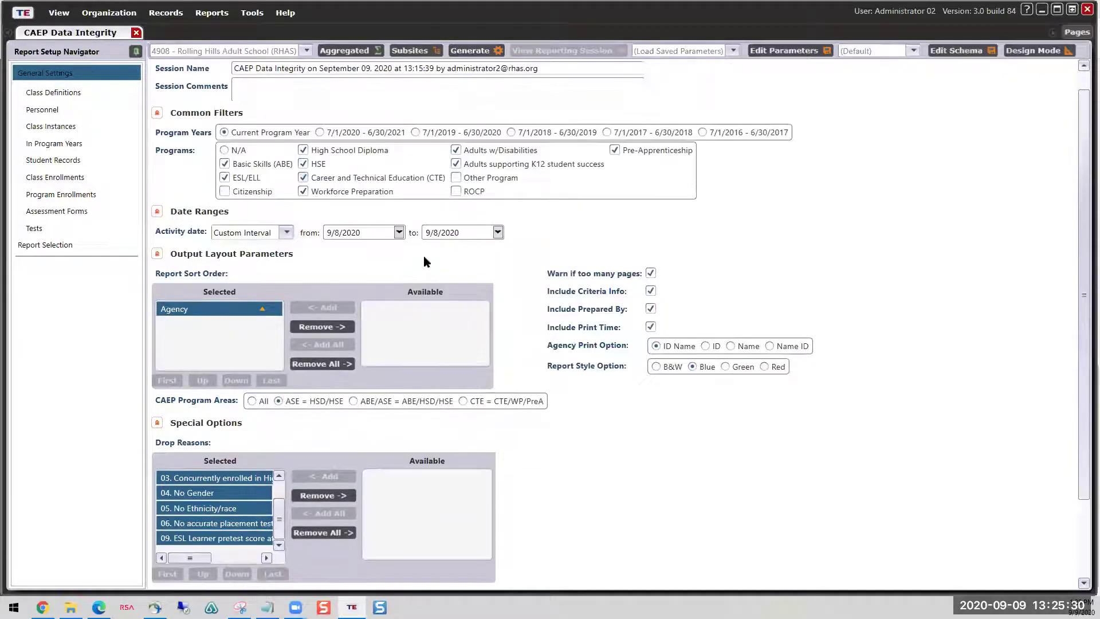
left_click(399, 232)
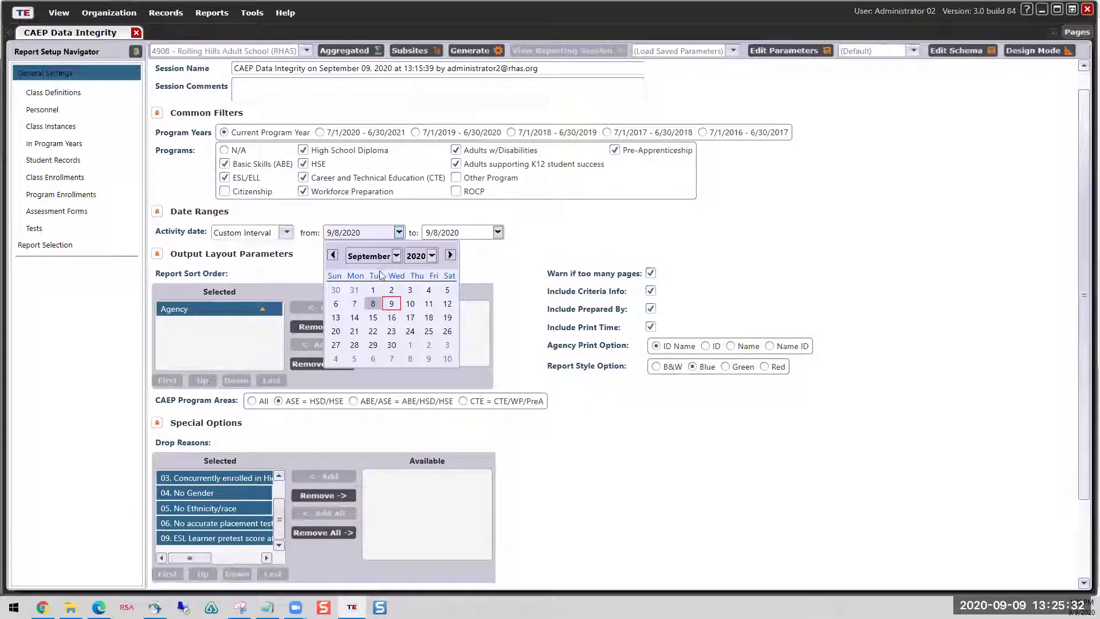
left_click(361, 235)
left_click_drag(361, 235, 298, 234)
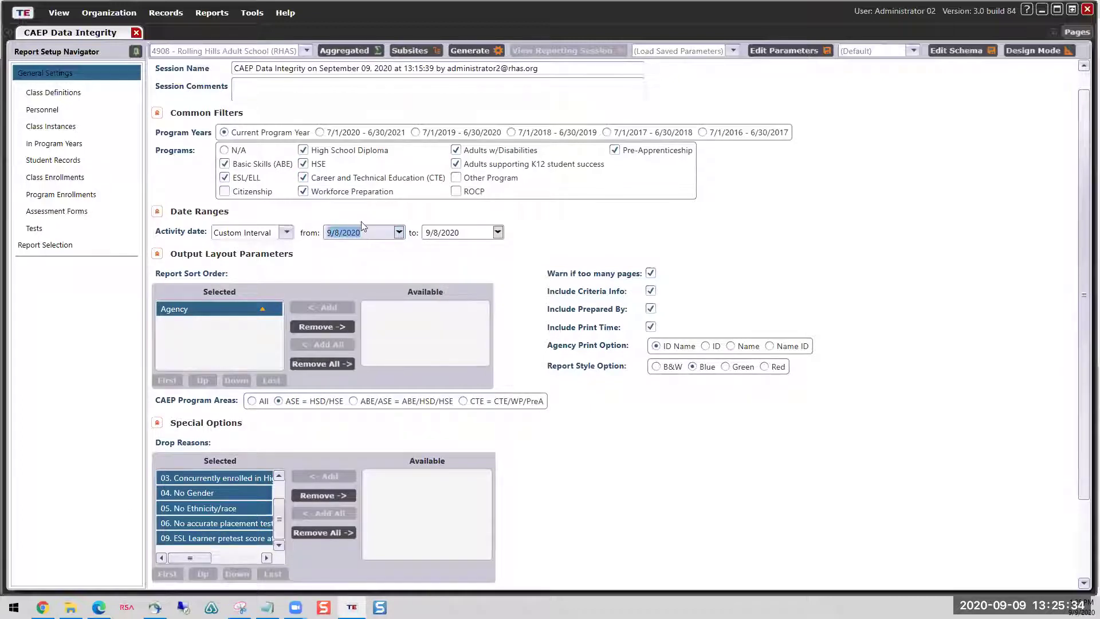
key("BackSpace")
left_click(460, 235)
left_click_drag(461, 235, 313, 234)
key("BackSpace")
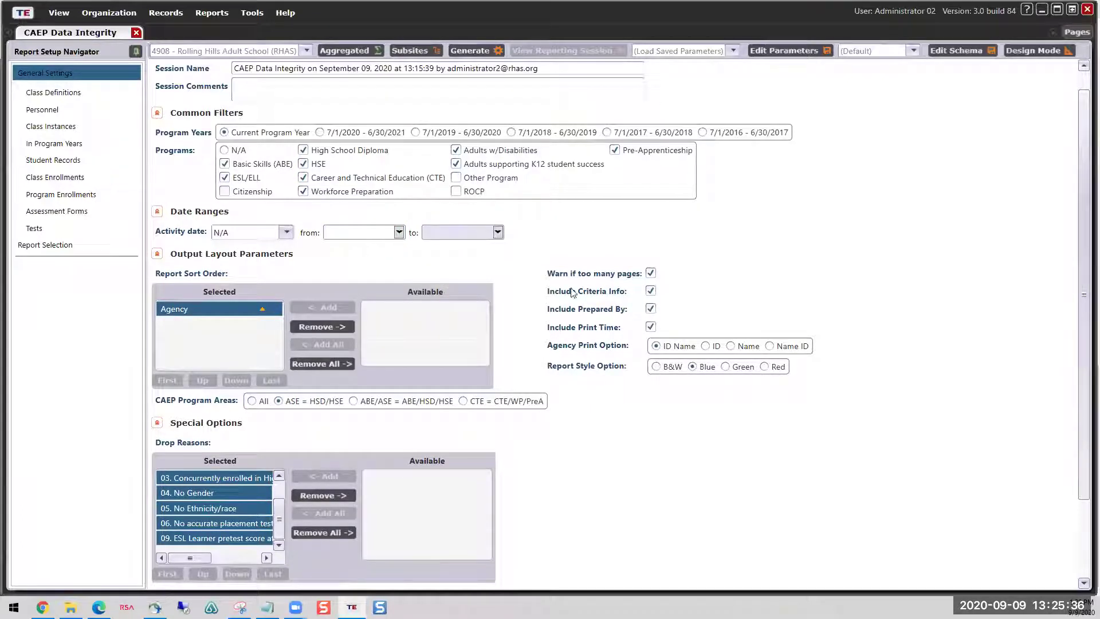
Step: Review the expanded general settings and examine the campuses listed under Rolling Hills Adult School in the agency selector
scroll(447, 255, "up", 1)
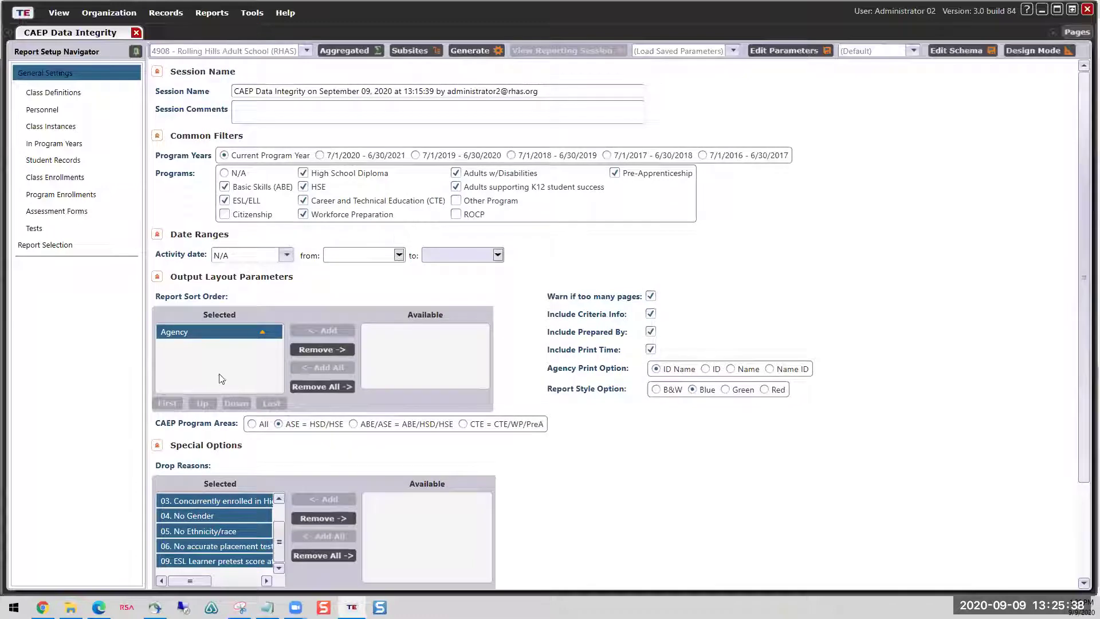
scroll(510, 453, "down", 3)
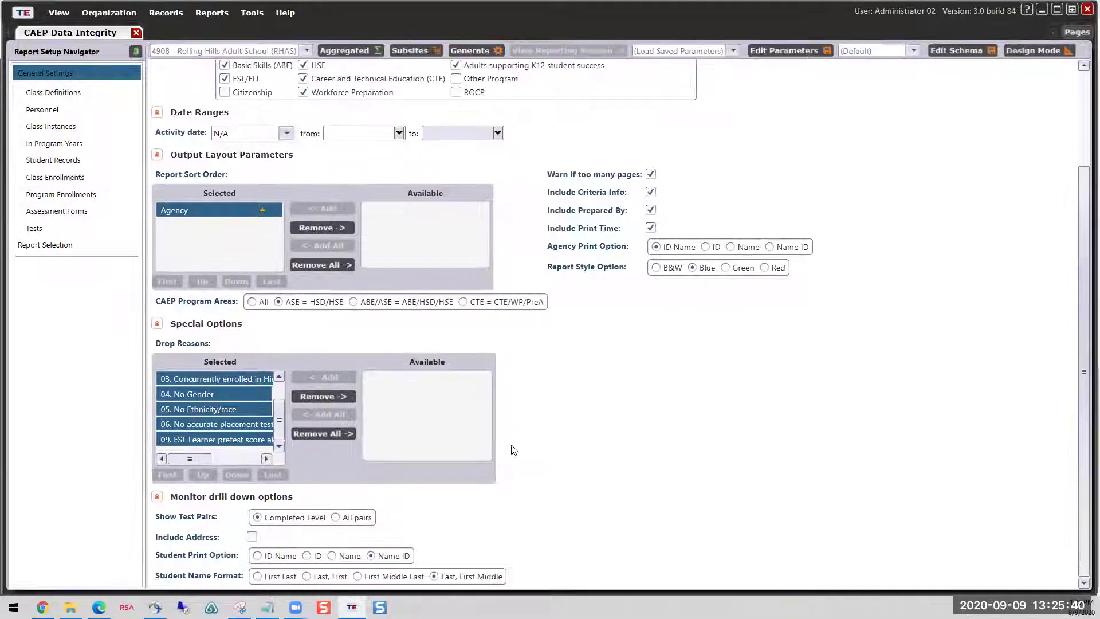
scroll(509, 468, "up", 3)
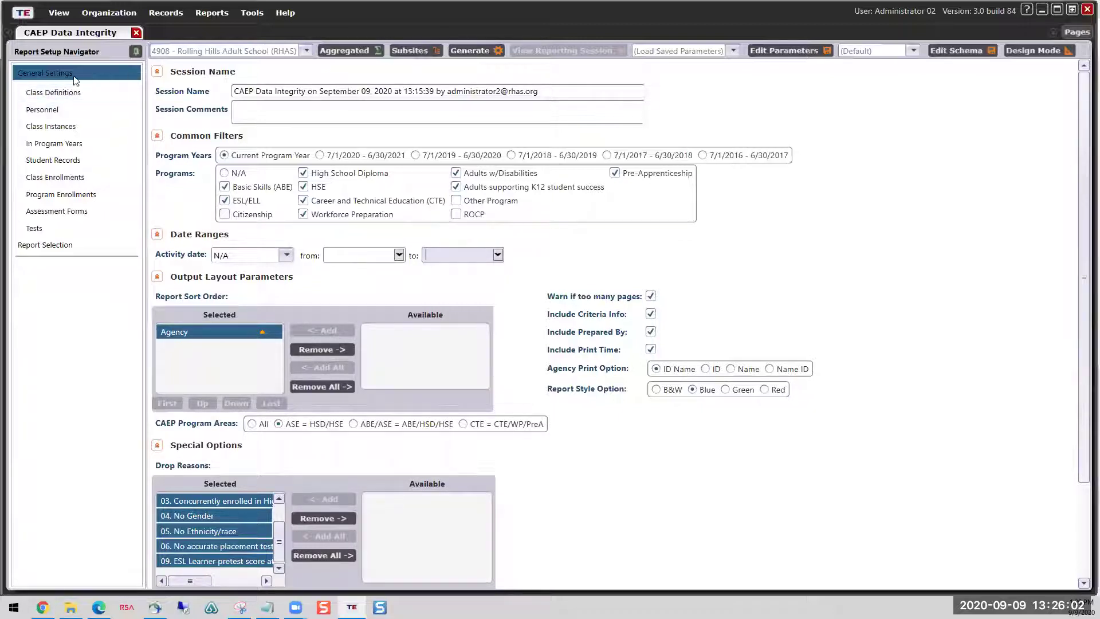
left_click(307, 52)
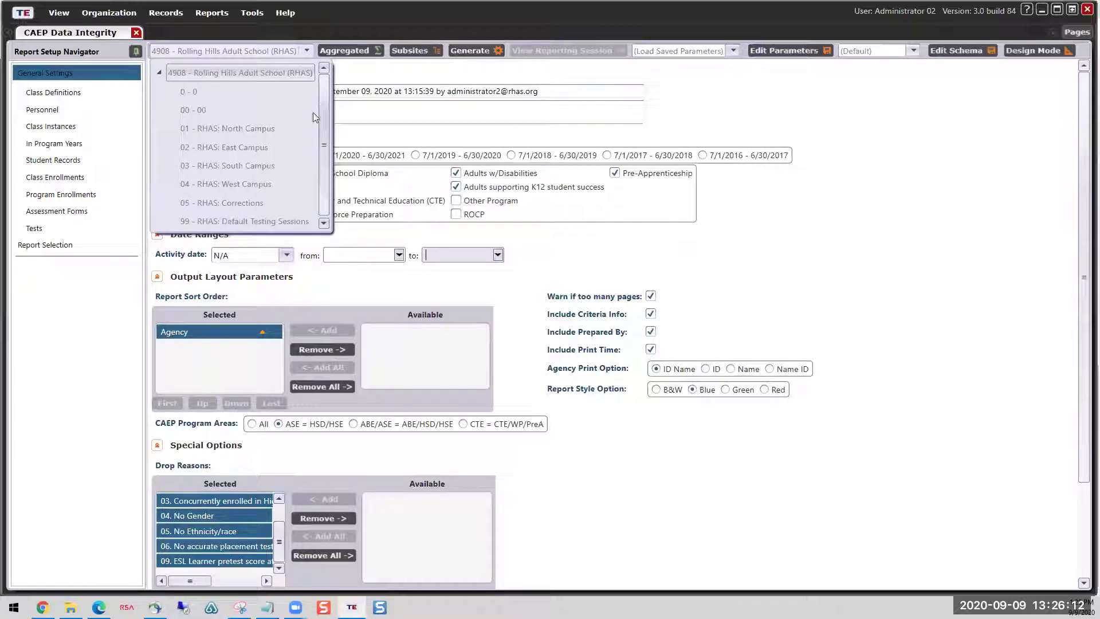
left_click(236, 132)
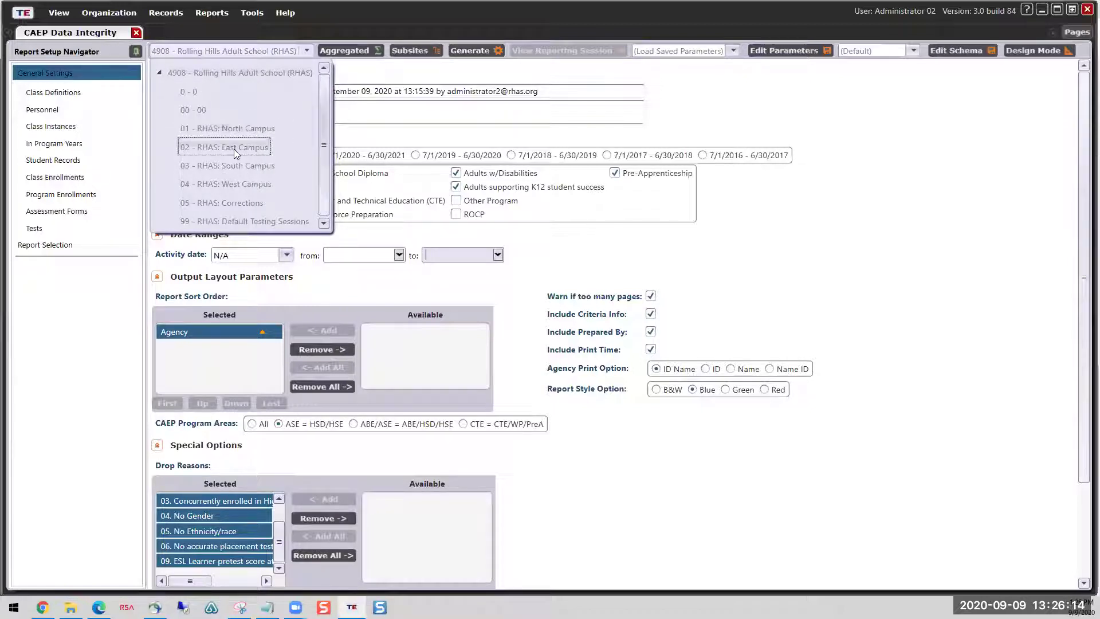
left_click(234, 184)
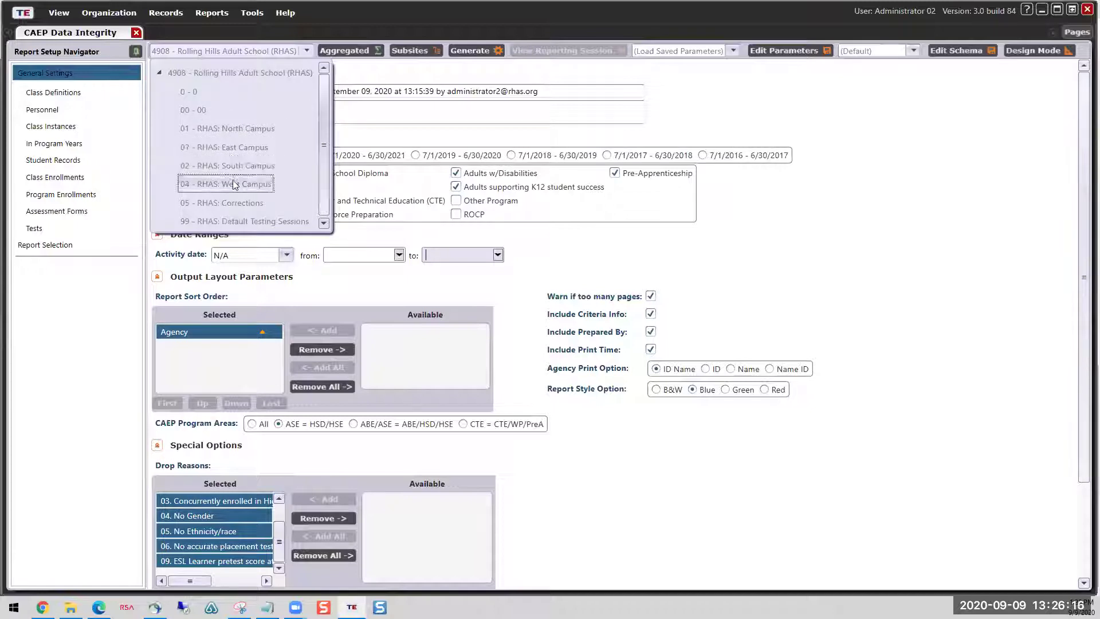
left_click(307, 51)
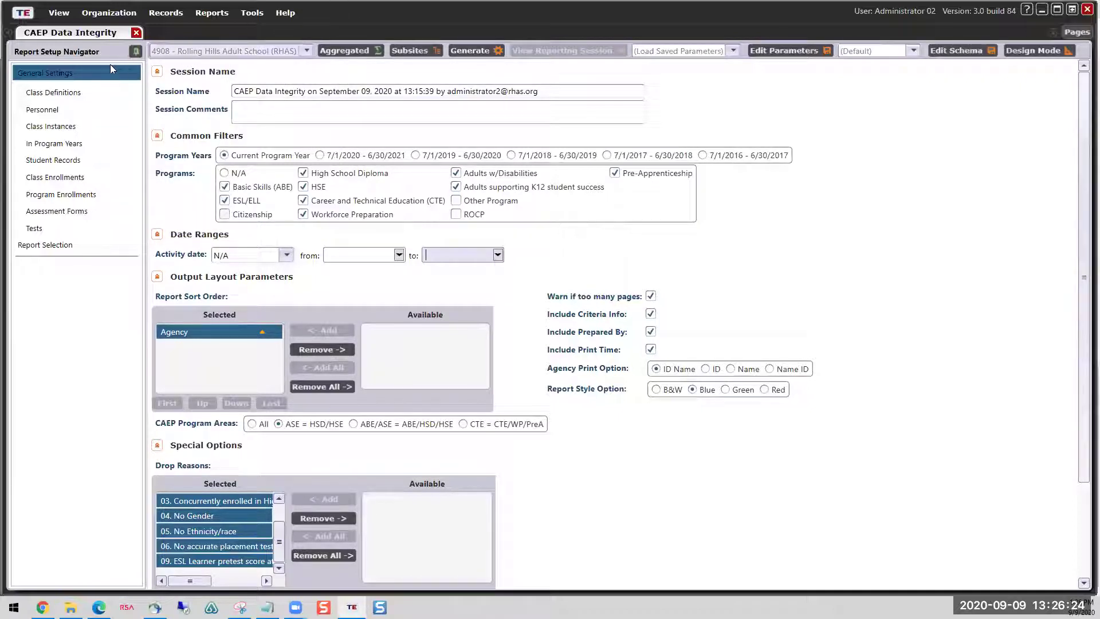
Step: Open the report's Class Instances list and look through the included classes and how many there are
left_click(65, 125)
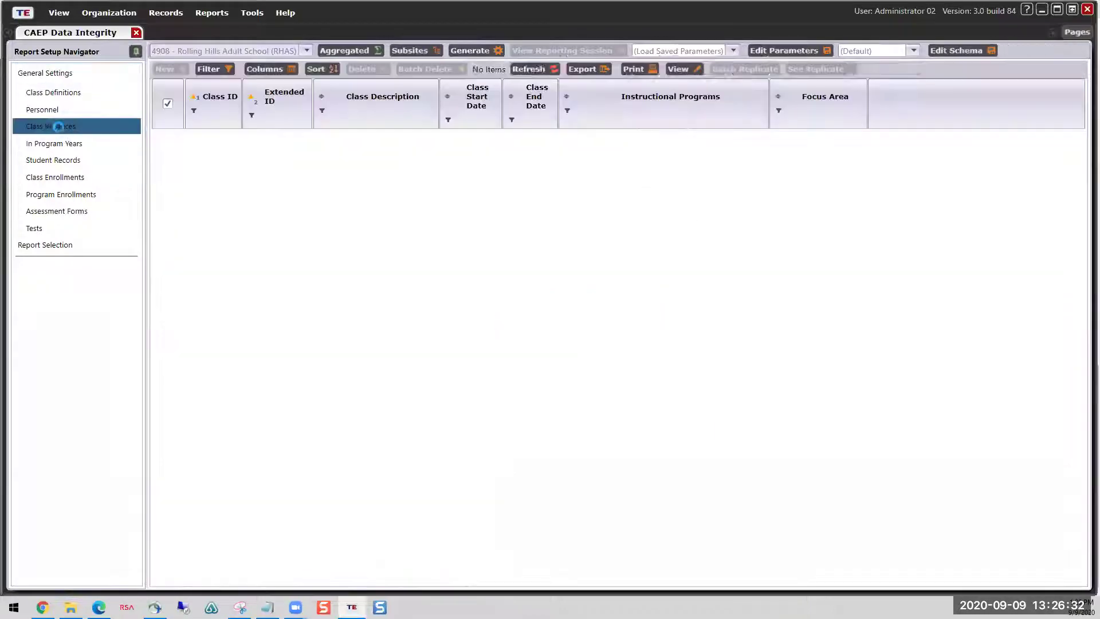
left_click(51, 127)
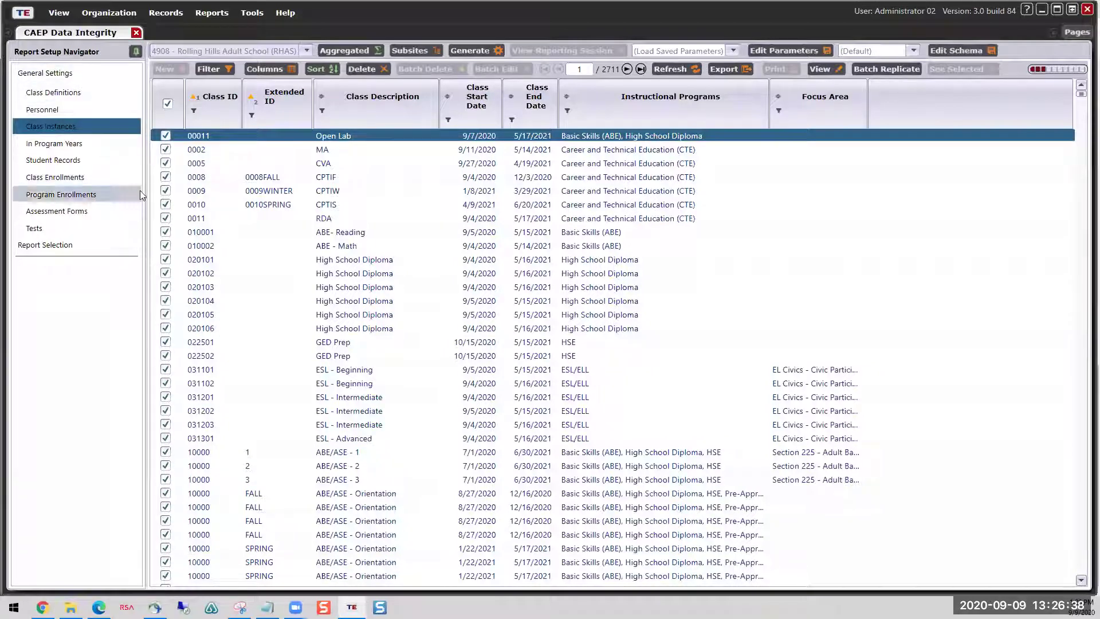
scroll(204, 266, "down", 6)
scroll(204, 266, "down", 7)
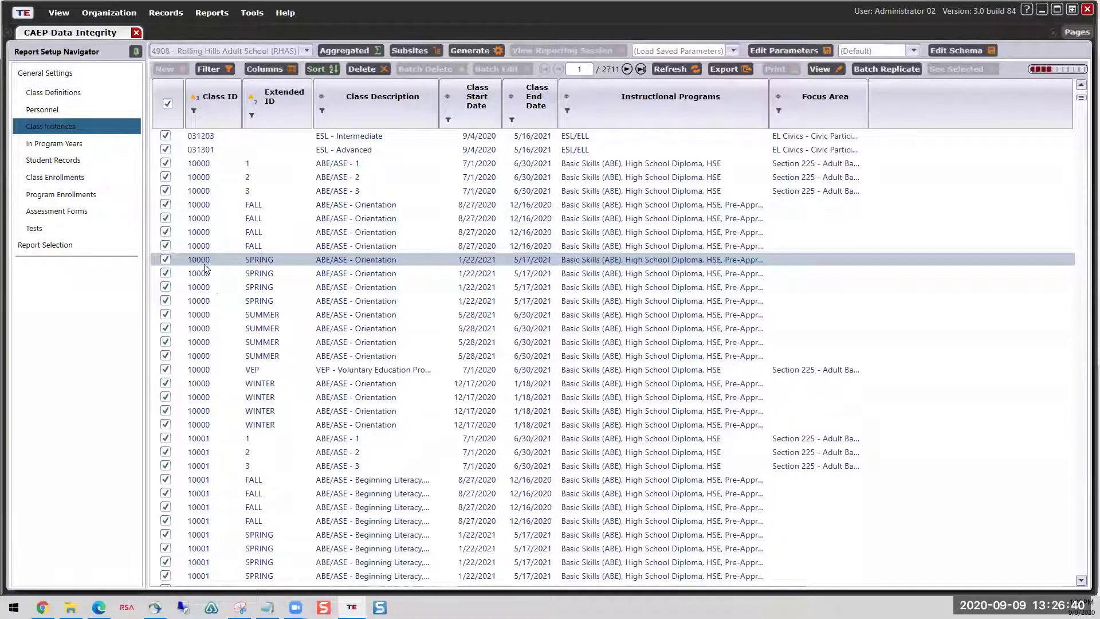
scroll(228, 308, "down", 5)
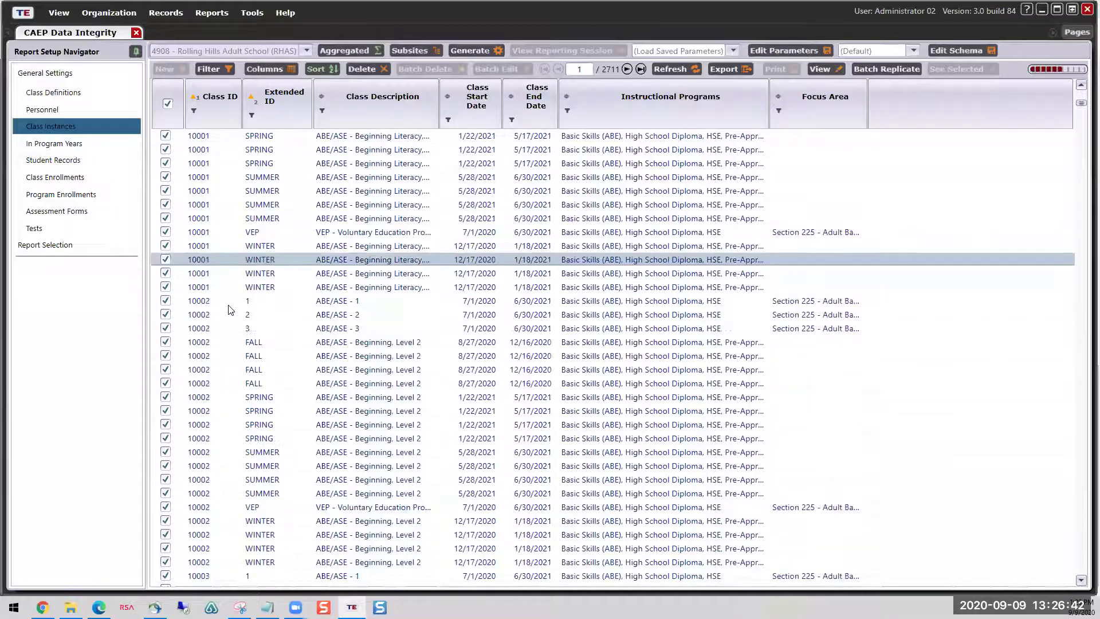
scroll(229, 300, "up", 18)
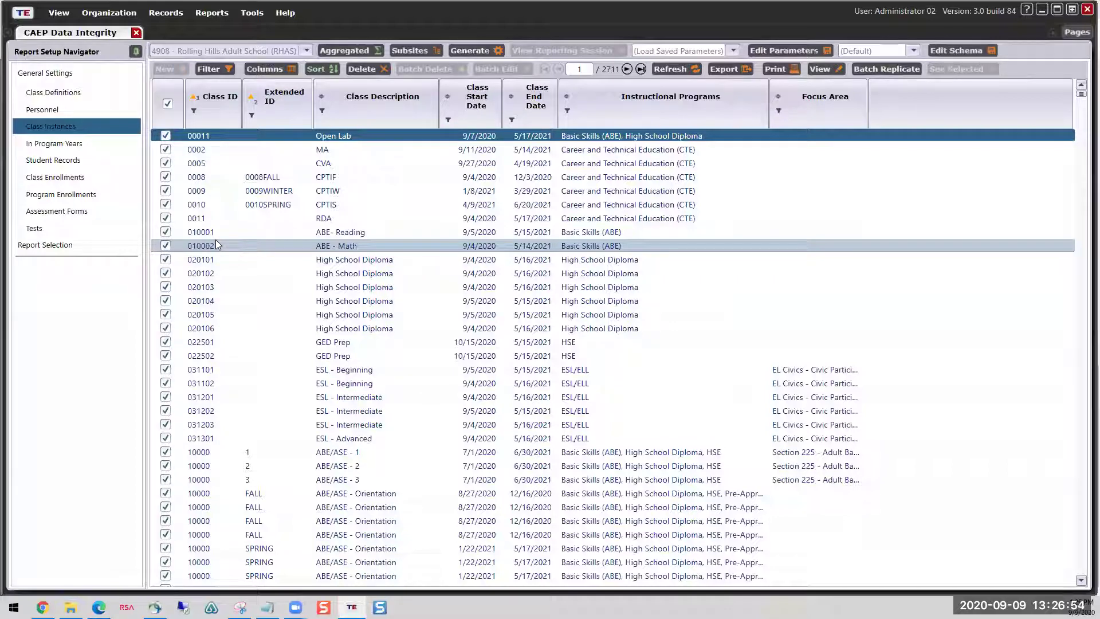
scroll(194, 301, "down", 3)
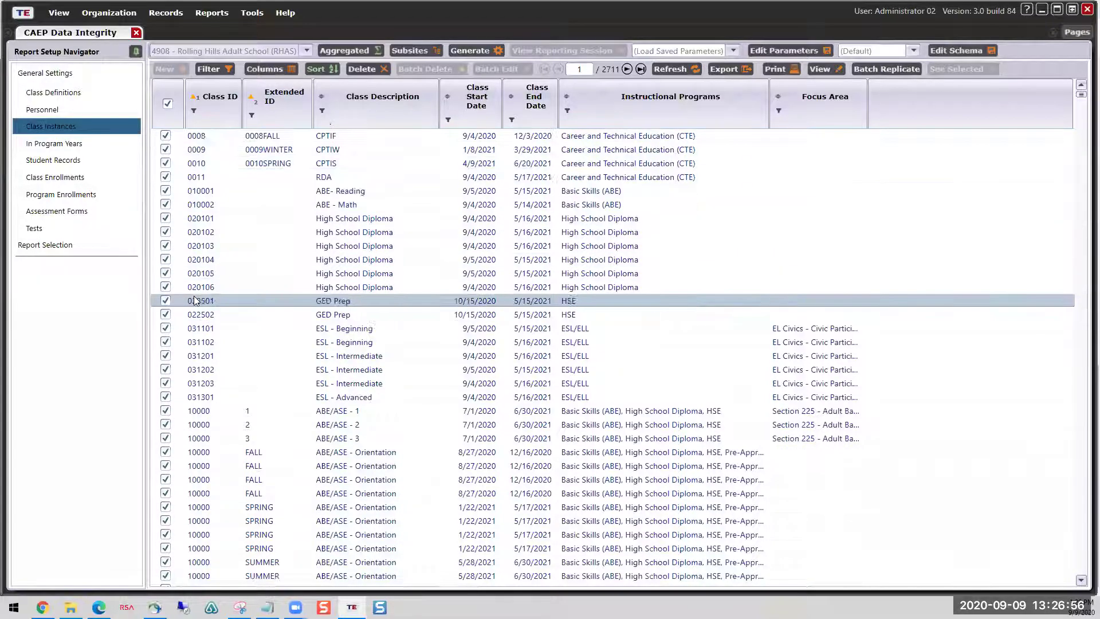
scroll(195, 300, "down", 10)
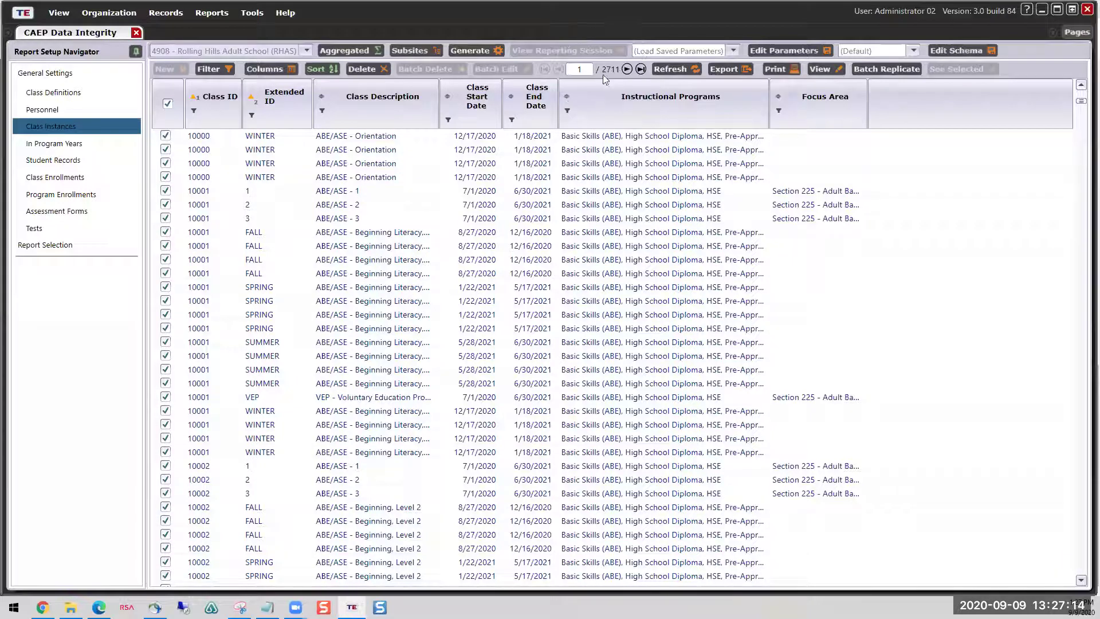
left_click(606, 76)
Step: Limit the report to class instances 0008 (0008FALL), 0010 (0010SPRING) and 010001, and return to the general settings
left_click(169, 106)
scroll(168, 106, "up", 10)
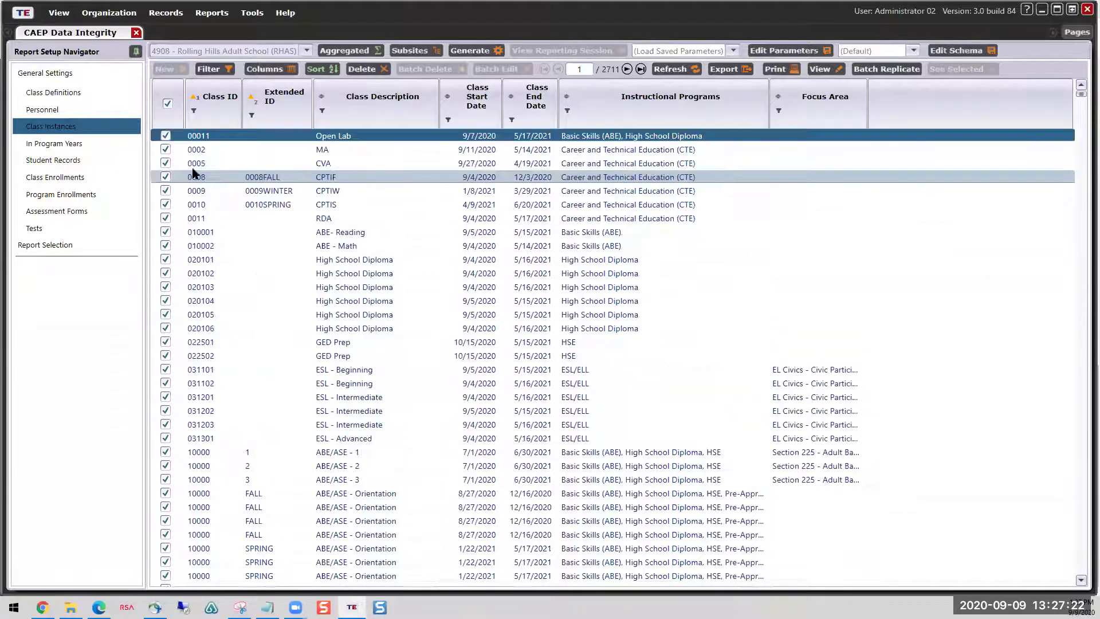
left_click(169, 106)
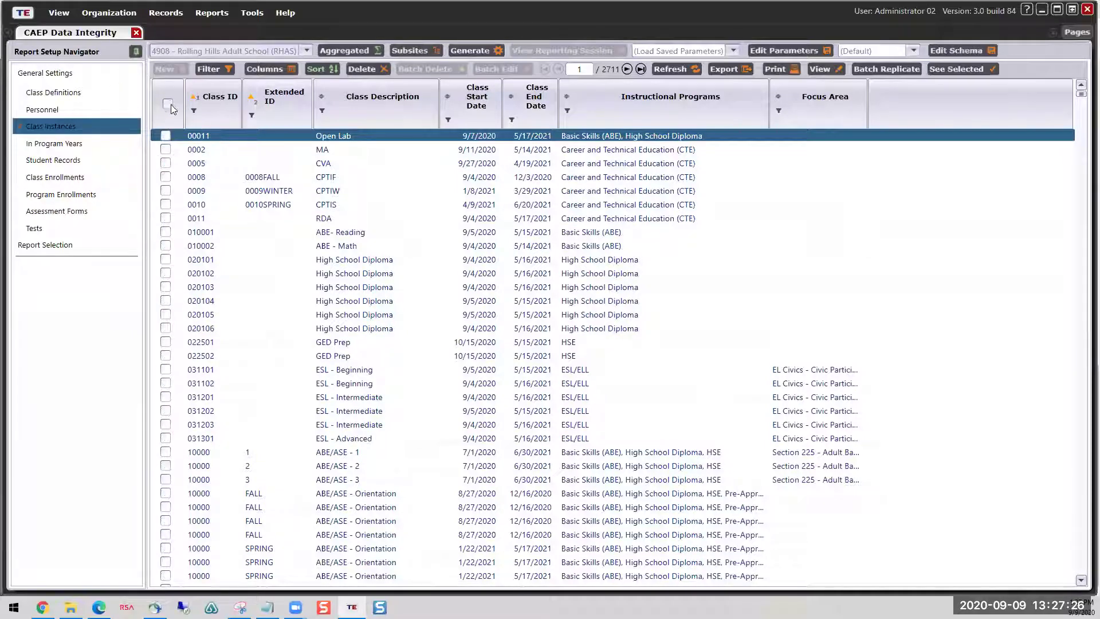
left_click(165, 177)
left_click(165, 205)
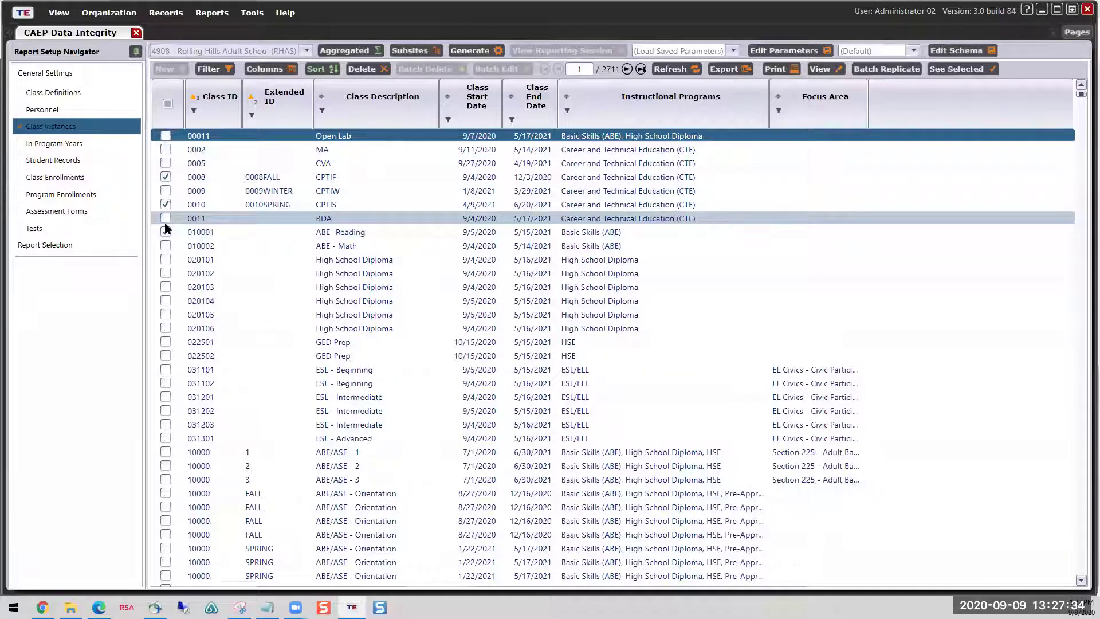
left_click(165, 232)
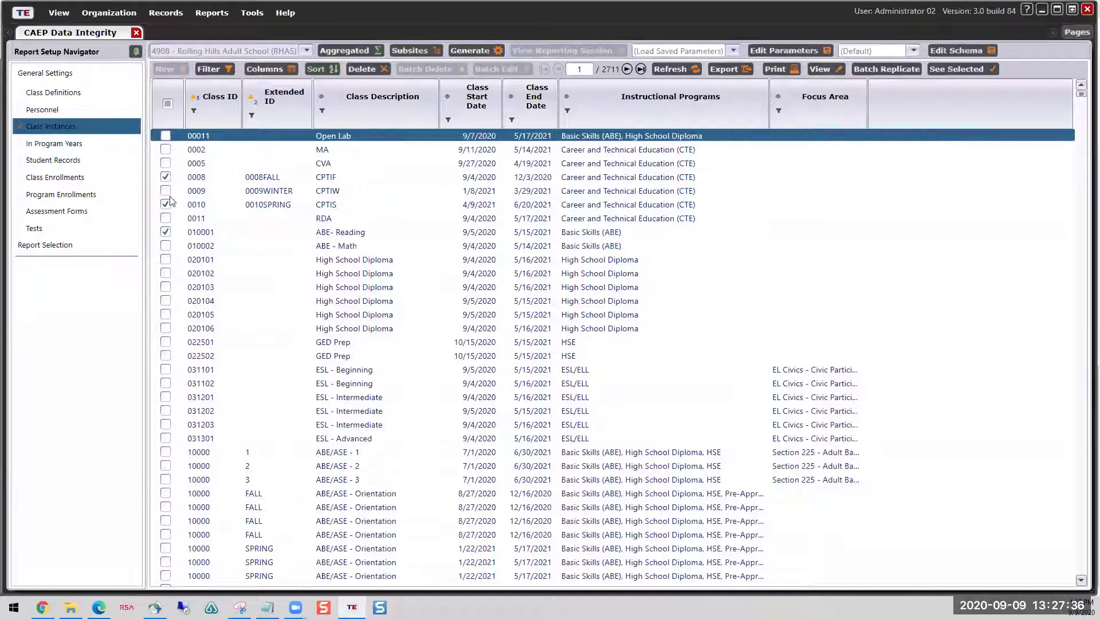
left_click(166, 233)
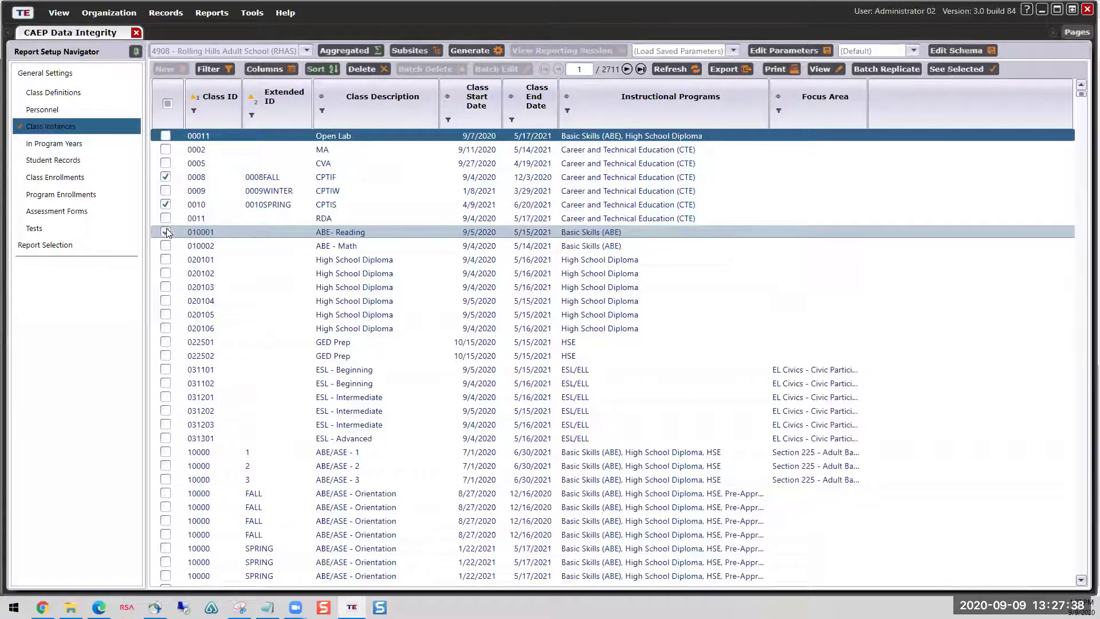
left_click(166, 232)
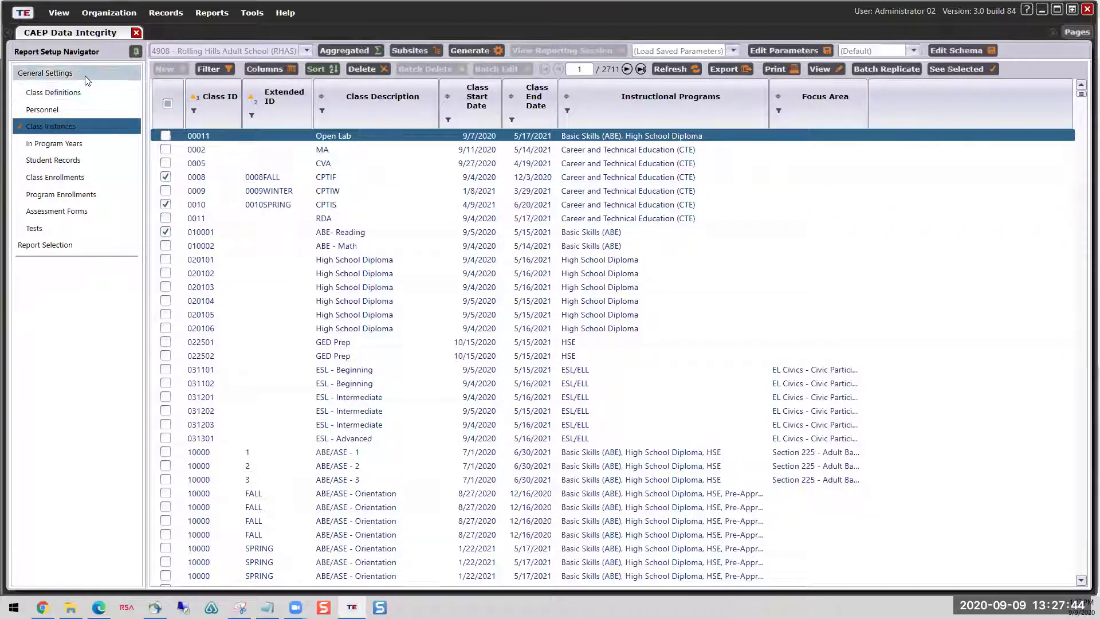
left_click(61, 74)
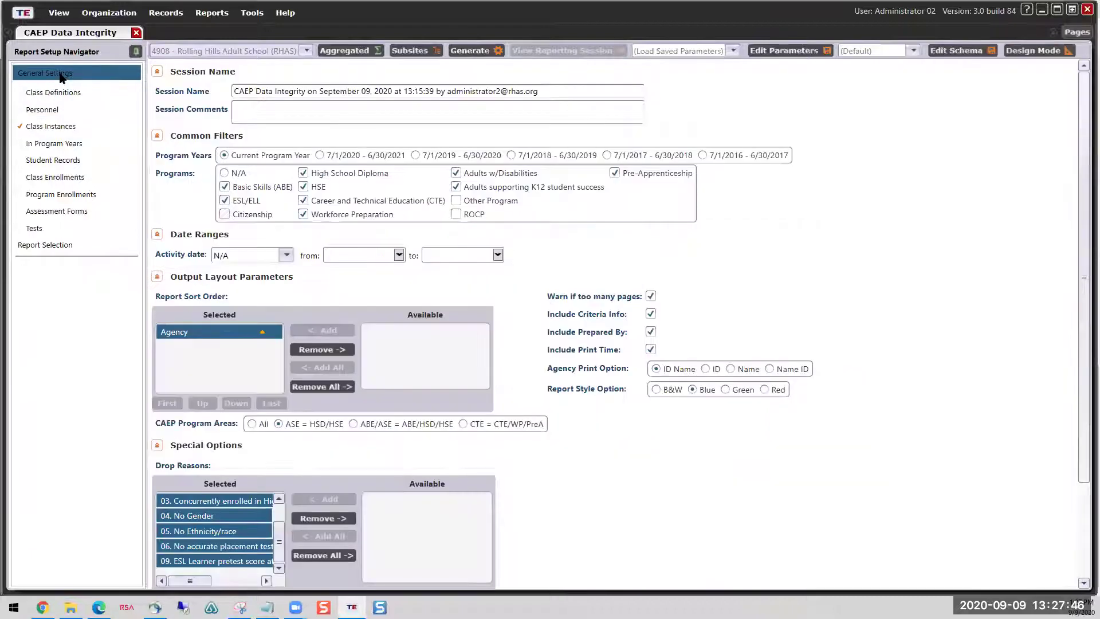
Step: Reopen the report's Class Instances list and include all class instances again instead of only the chosen ones
left_click(44, 126)
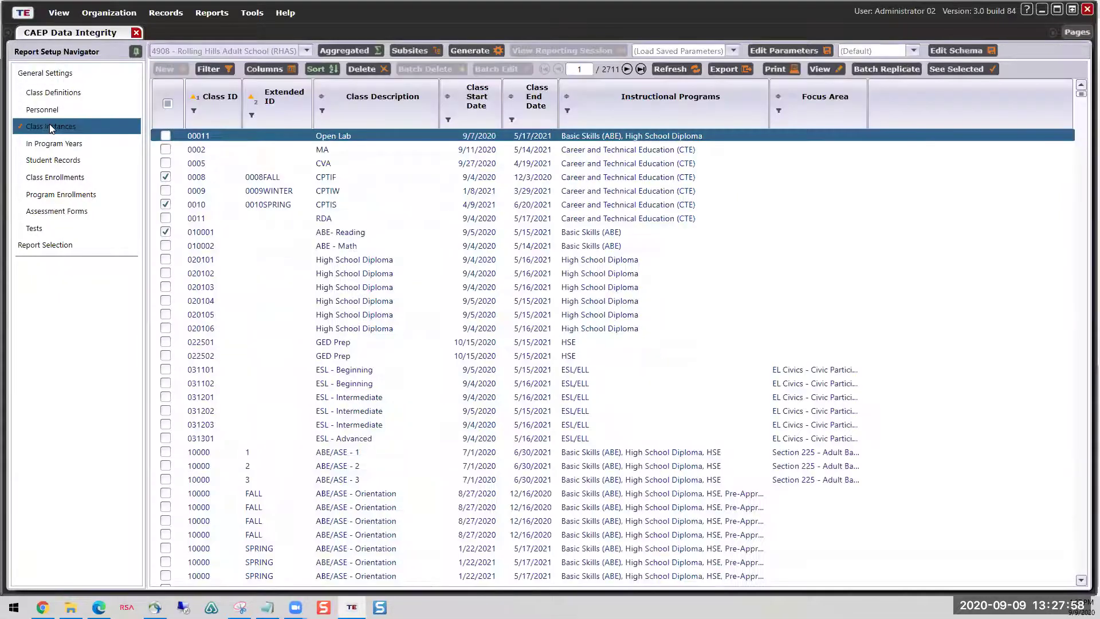
left_click(165, 205)
left_click(168, 105)
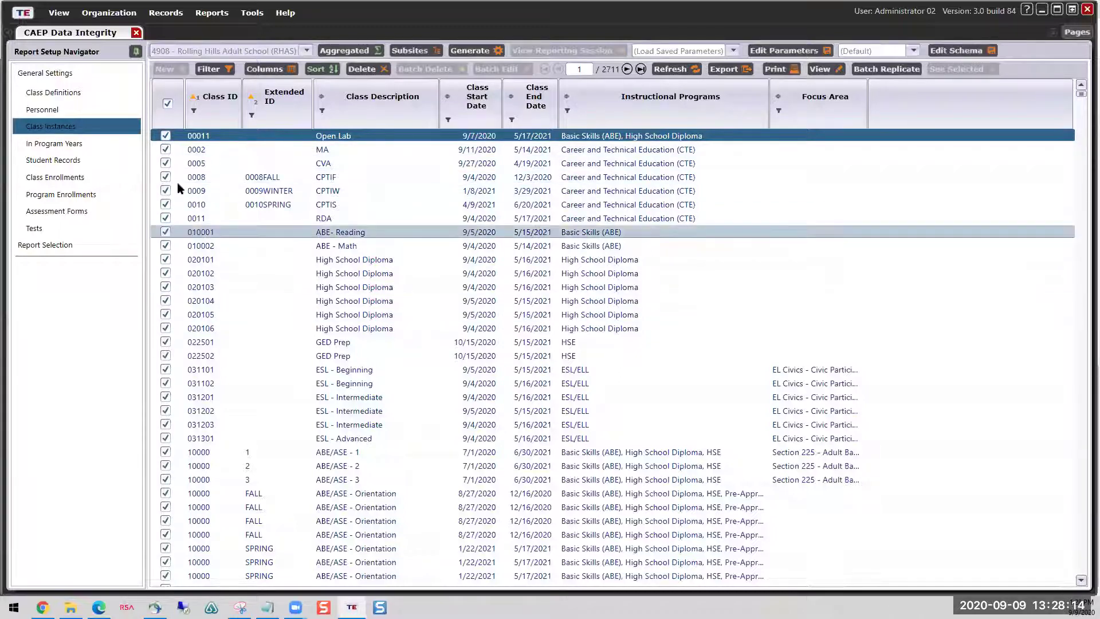
left_click(51, 127)
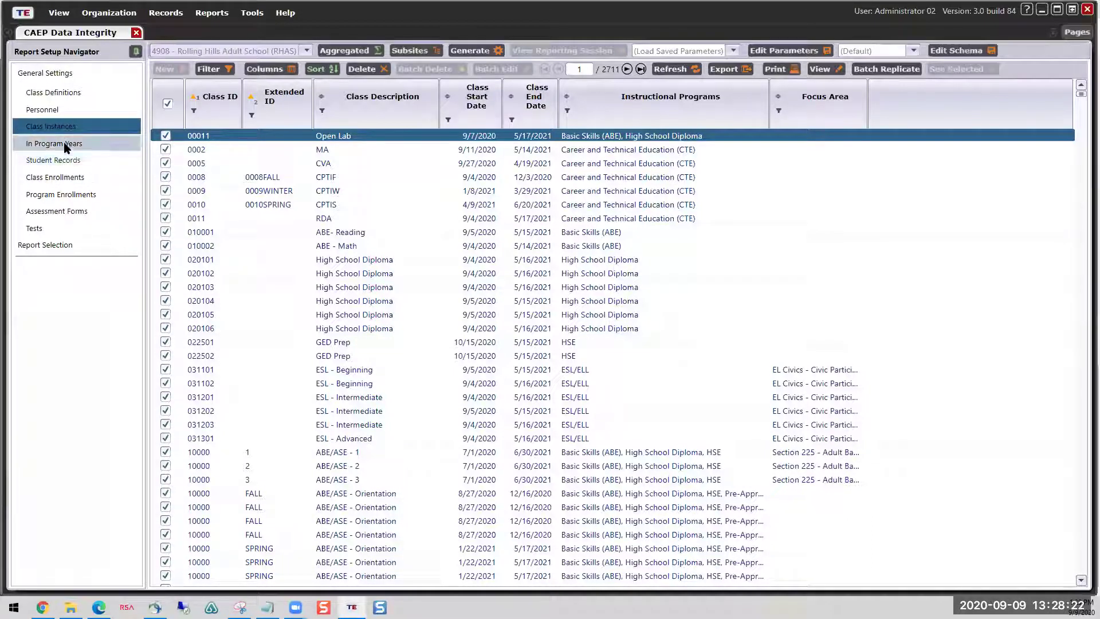
Step: Open the report's In Program Years list and look through the included students
left_click(64, 147)
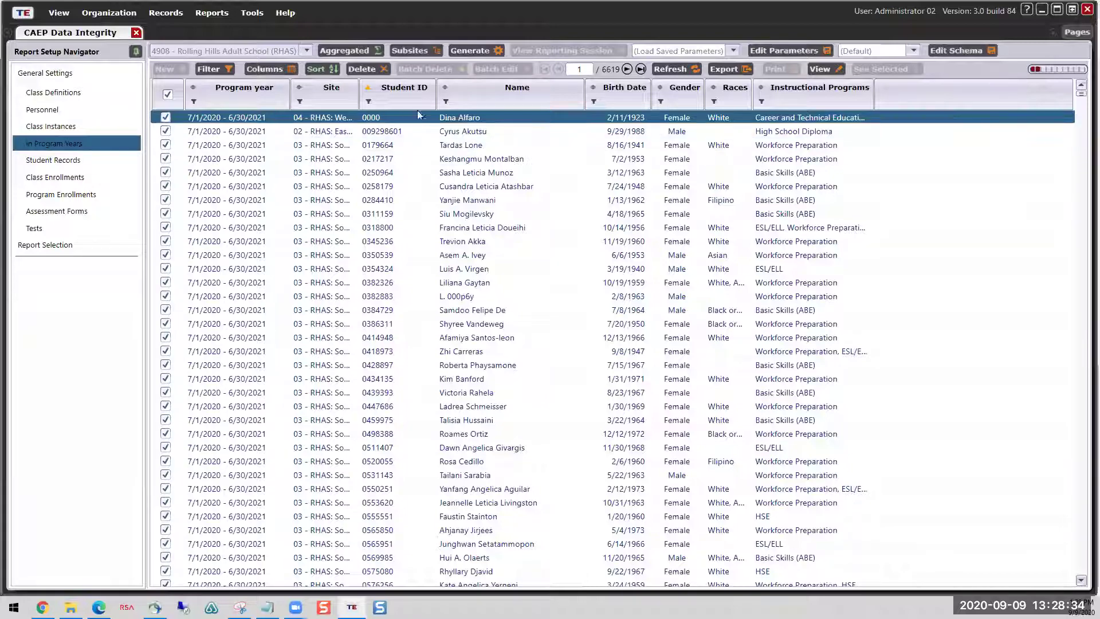
scroll(471, 404, "down", 4)
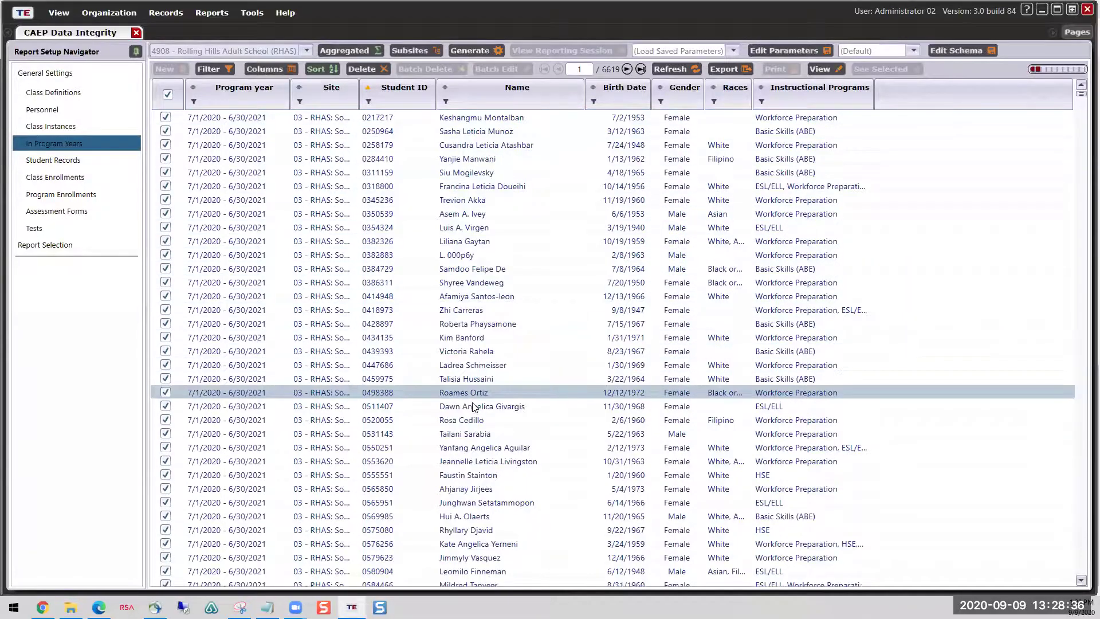
scroll(473, 407, "down", 5)
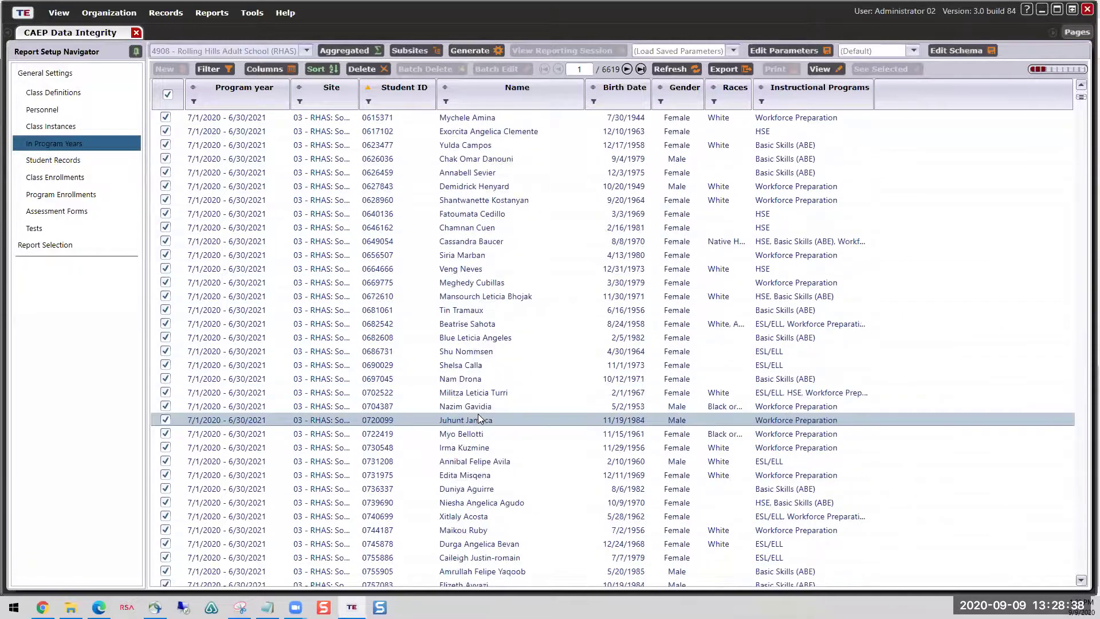
scroll(479, 419, "up", 9)
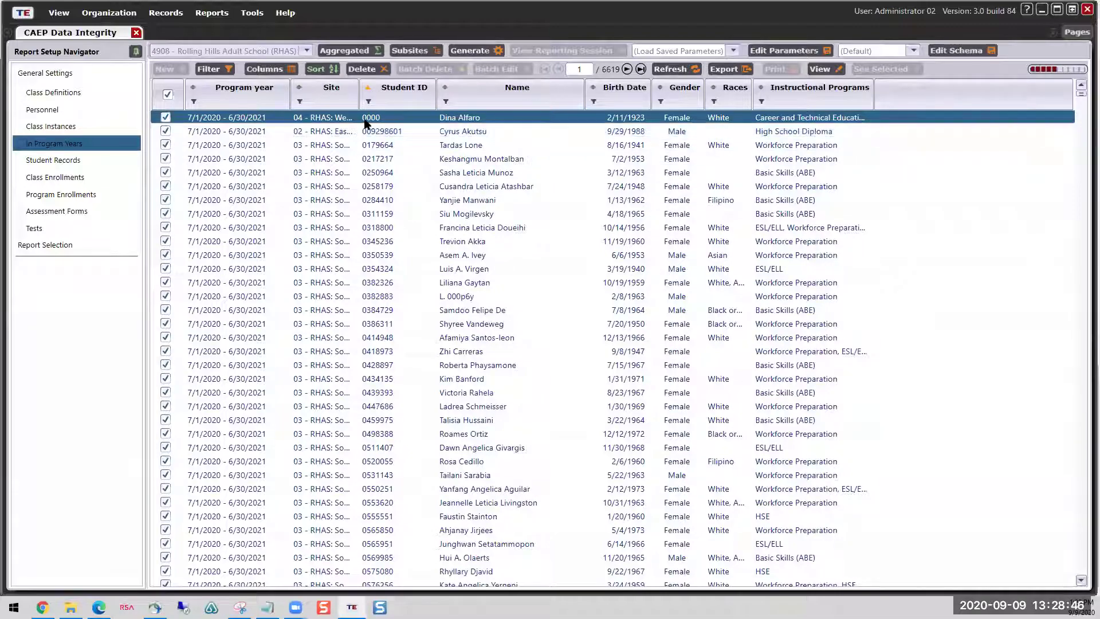
scroll(396, 350, "down", 3)
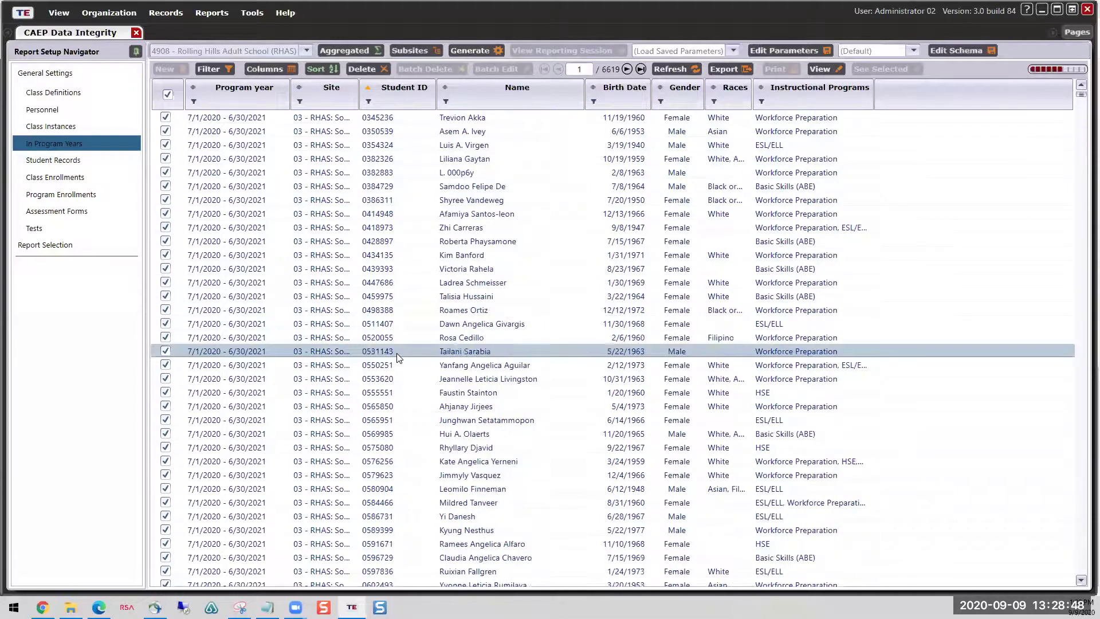
scroll(397, 352, "down", 3)
scroll(400, 352, "up", 6)
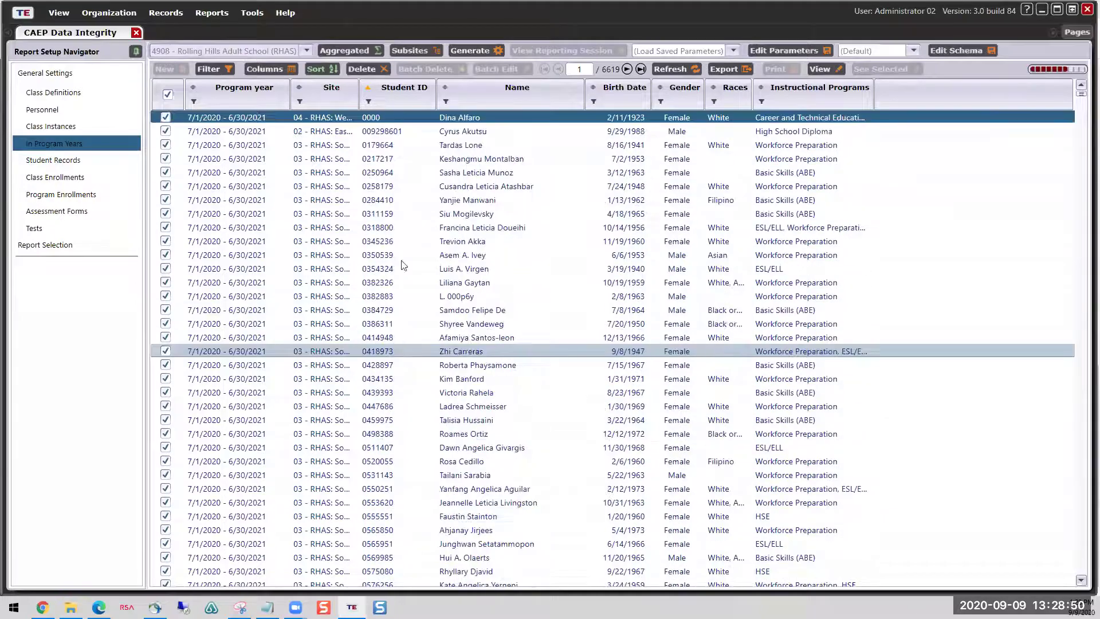
Step: Sort the In Program Years list by student name and look through the names starting with A
left_click(446, 89)
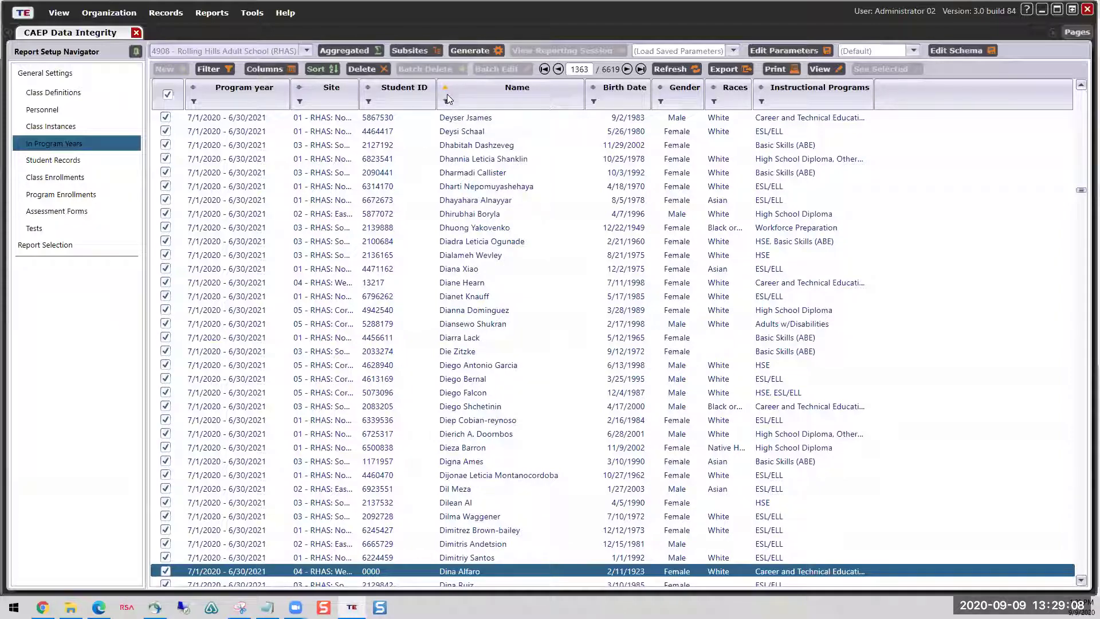
scroll(1081, 102, "up", 15)
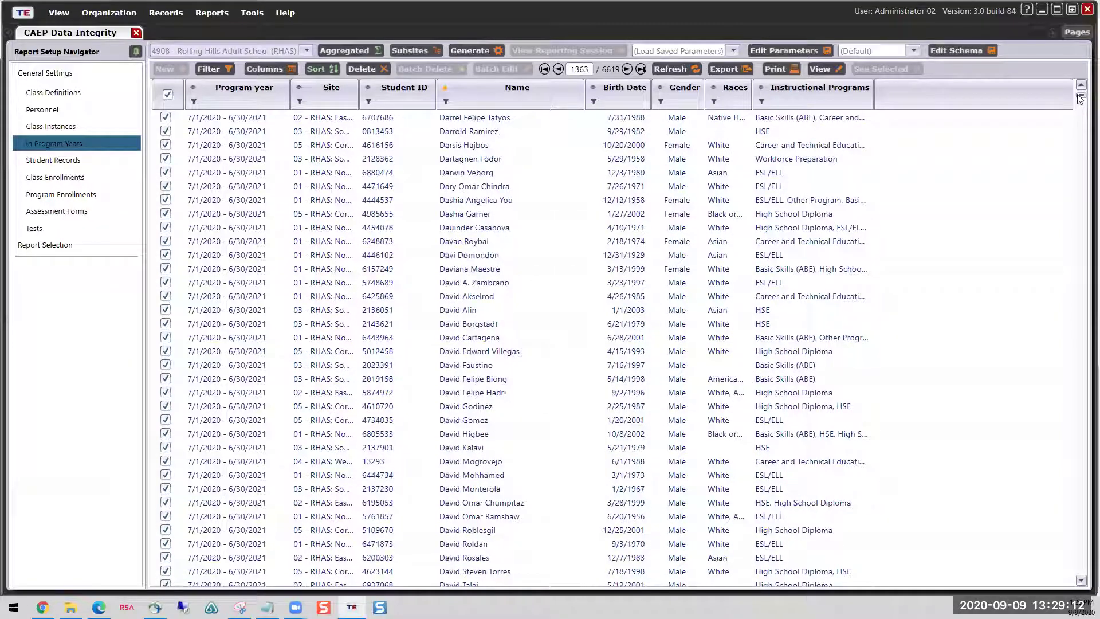
left_click(1080, 95)
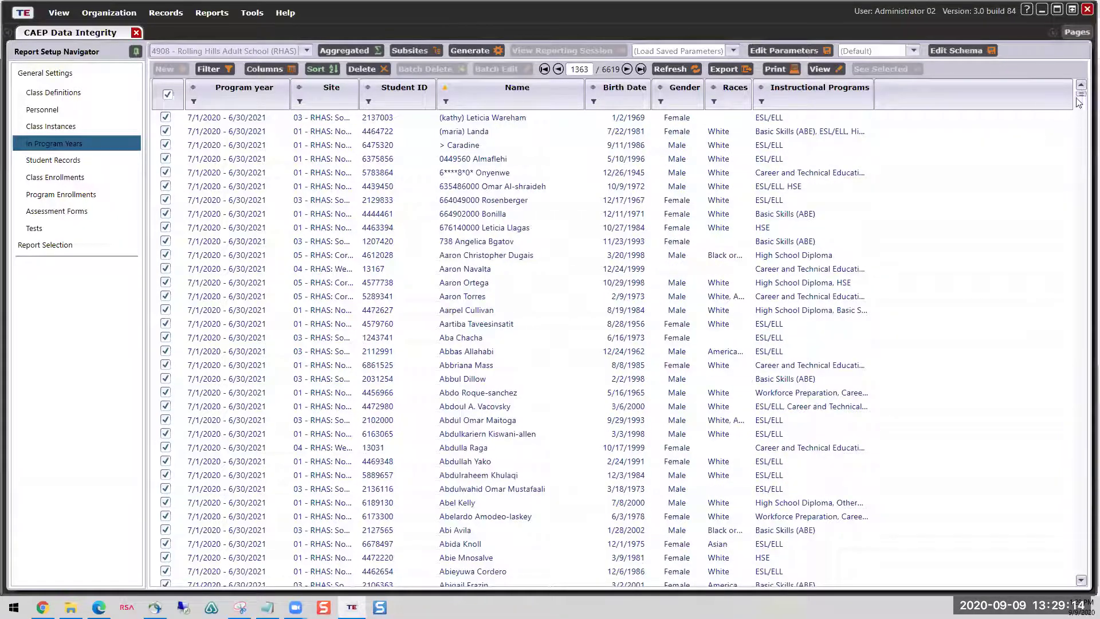
left_click(1078, 97)
left_click(516, 119)
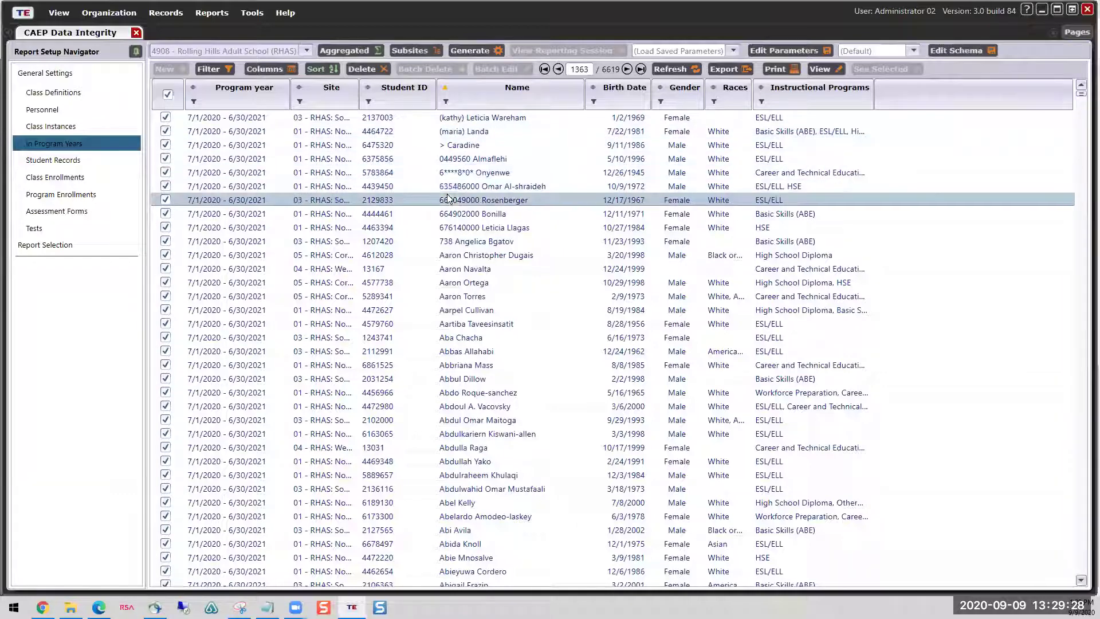
scroll(449, 201, "down", 2)
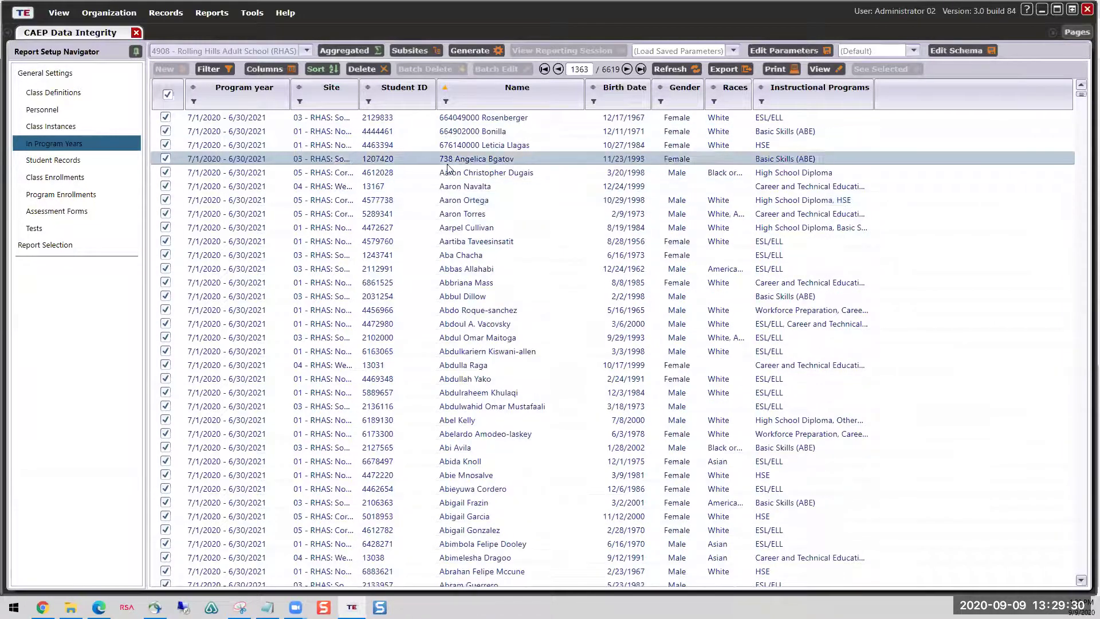
left_click(447, 174)
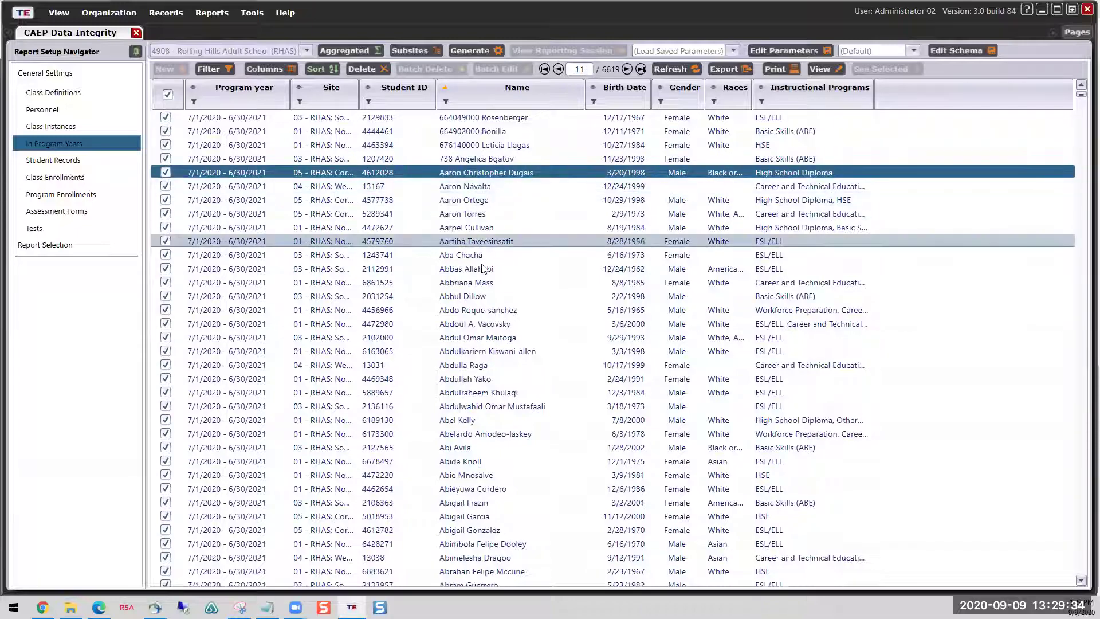
scroll(481, 287, "down", 4)
scroll(486, 315, "down", 15)
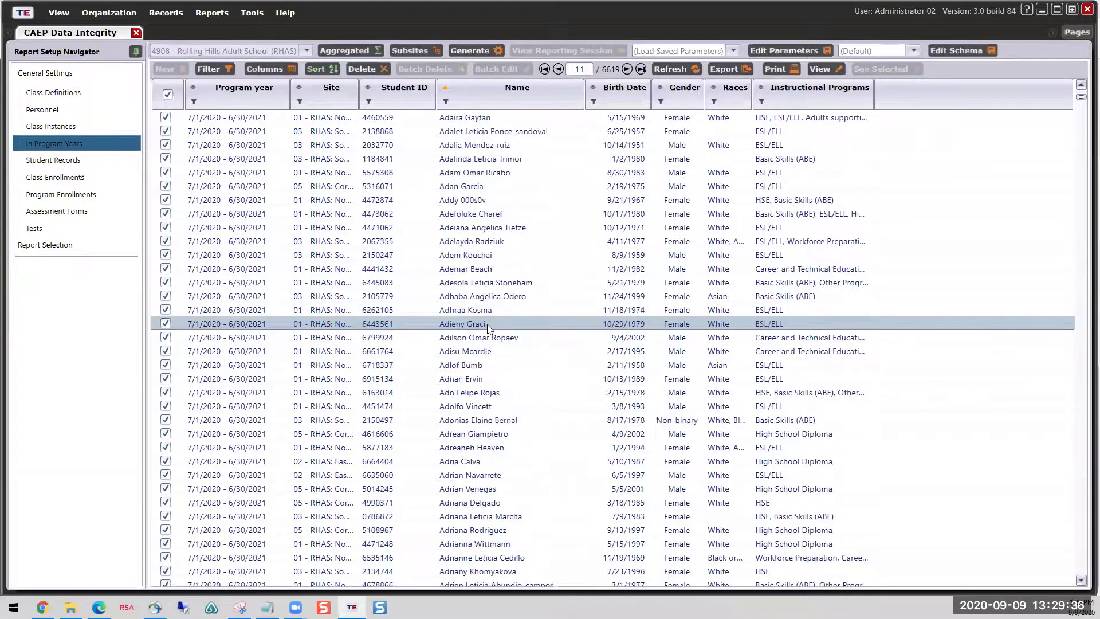
scroll(487, 324, "up", 13)
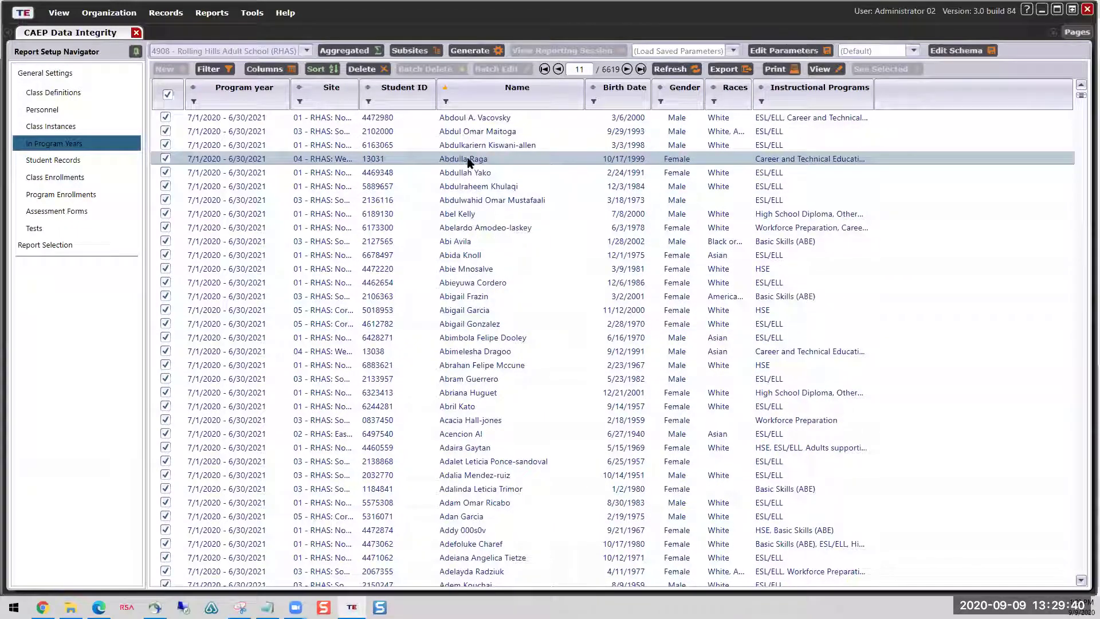
left_click(468, 204)
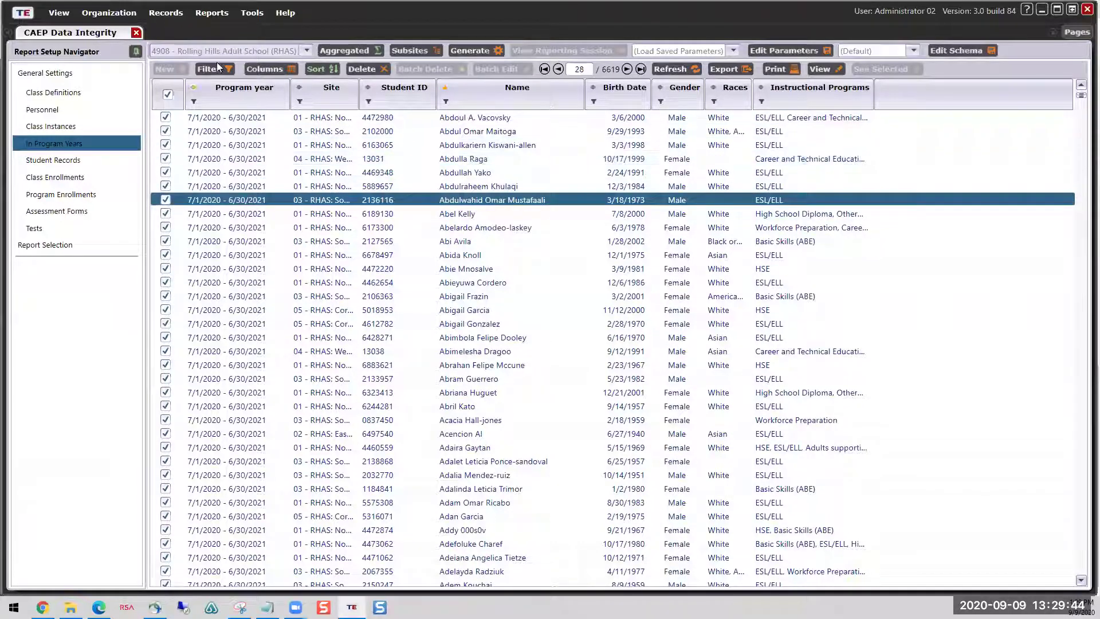
Step: Try limiting the report to a few individually chosen students, and restore the selection of all students
left_click(169, 96)
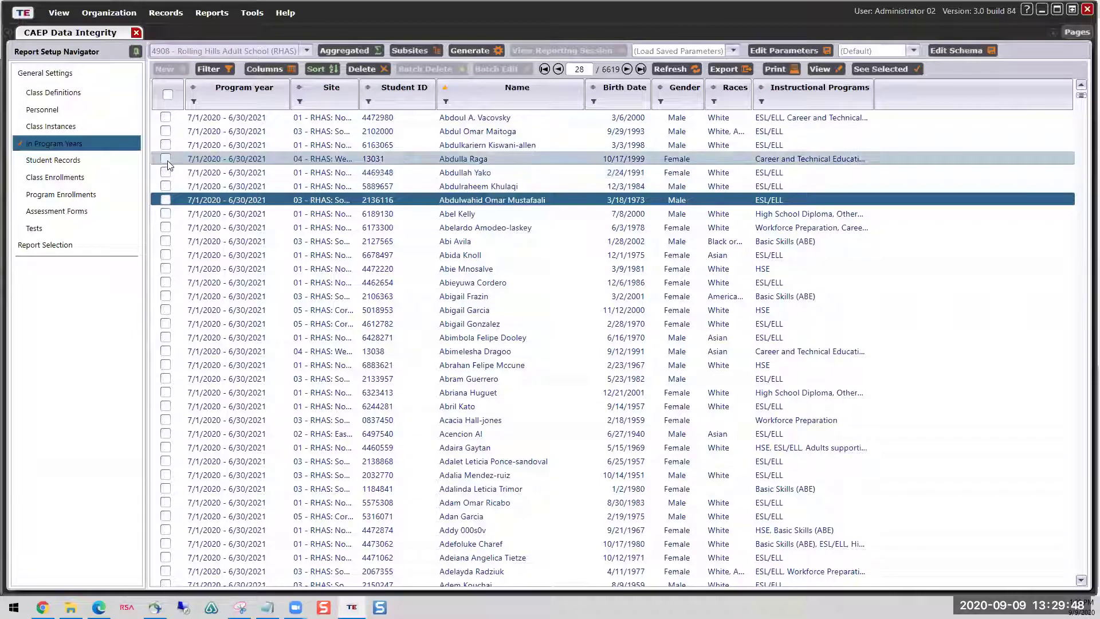
left_click(166, 160)
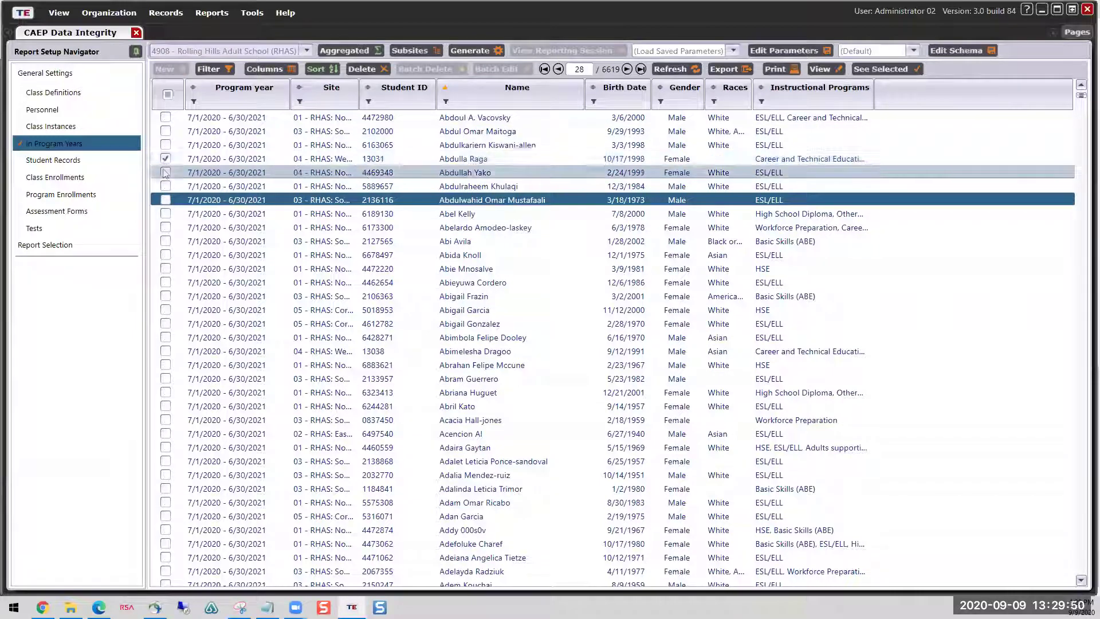
left_click(166, 186)
left_click(166, 227)
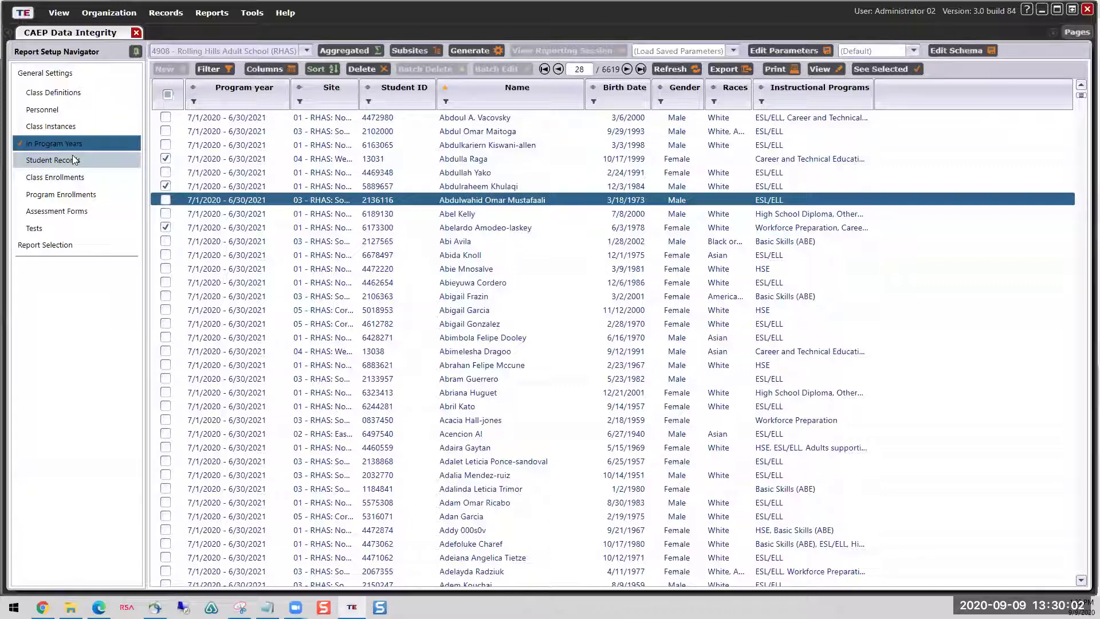
left_click(166, 256)
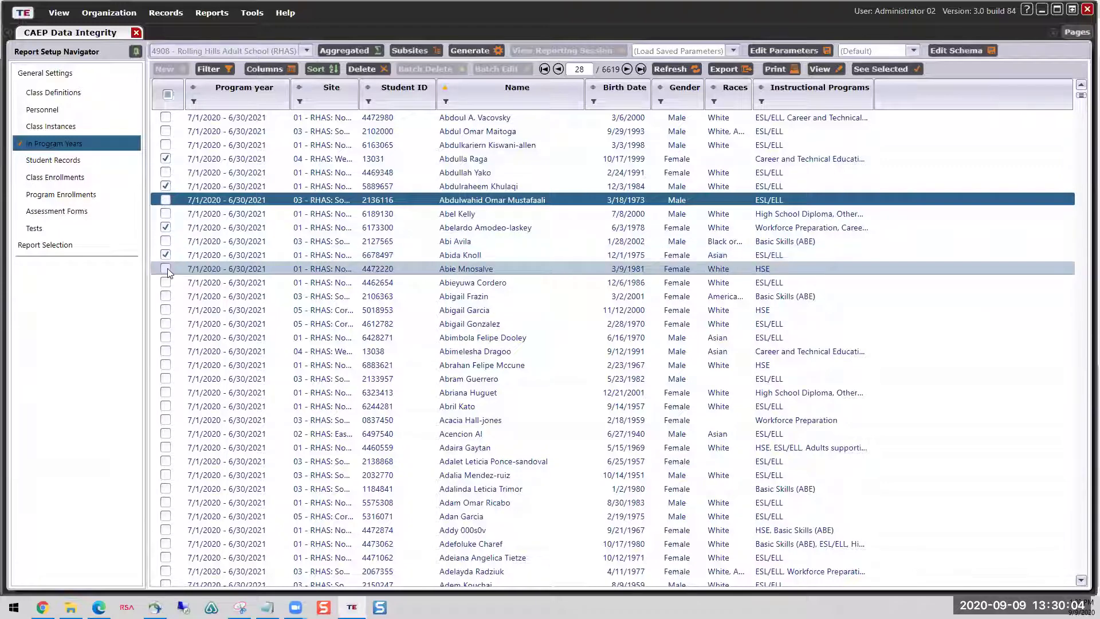
left_click(166, 282)
left_click(167, 95)
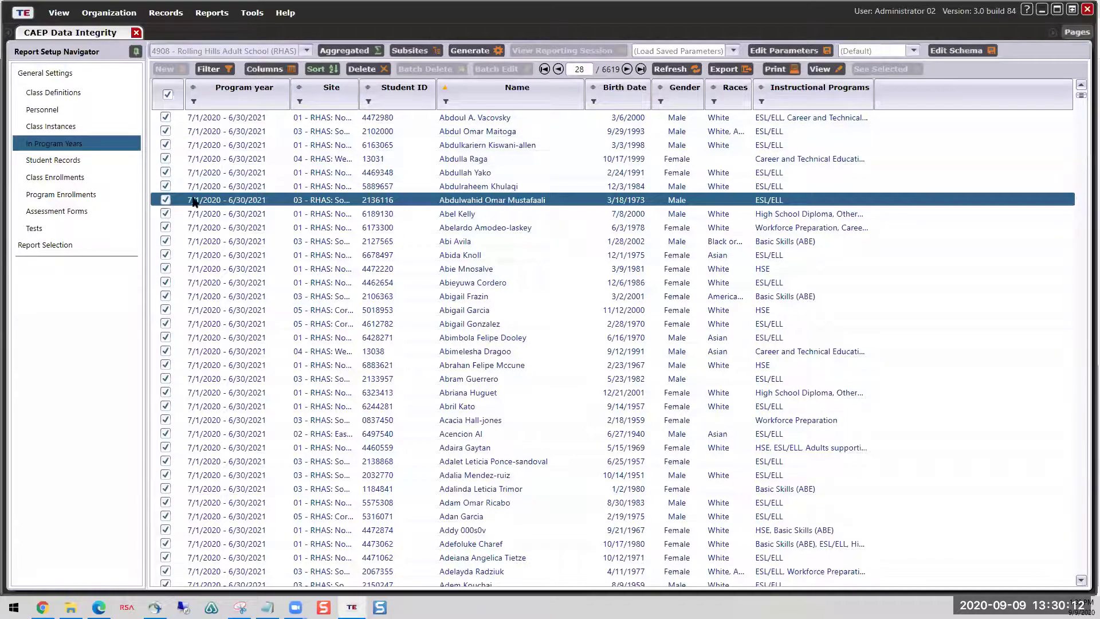
scroll(193, 201, "up", 7)
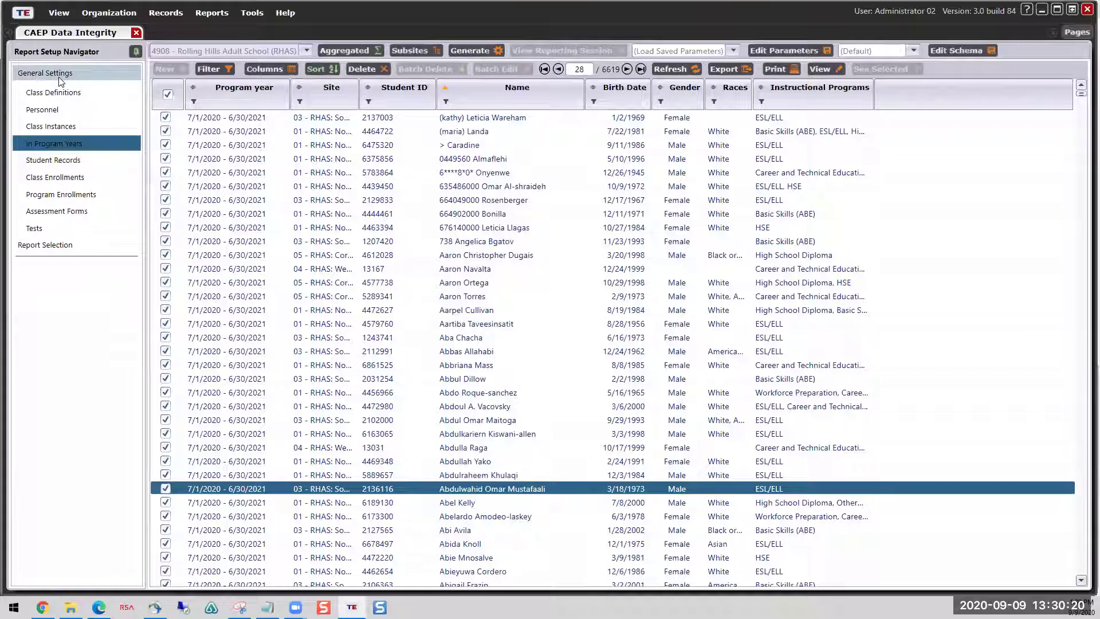
Step: Check the report's Student Records and Class Enrollments lists, and generate the CAEP Data Integrity report
left_click(487, 49)
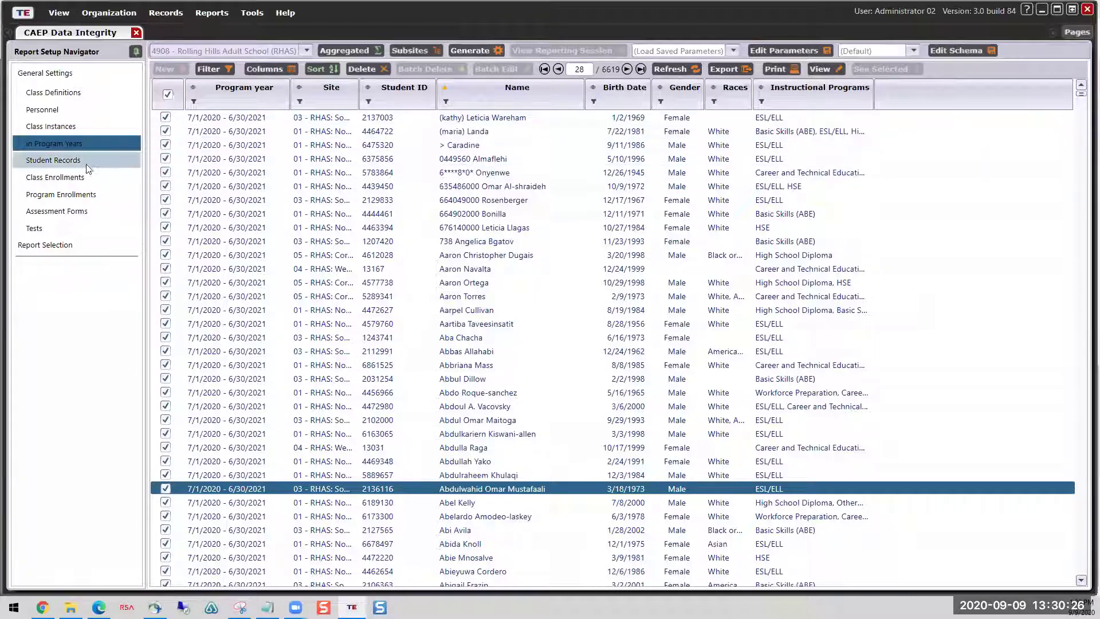
left_click(67, 162)
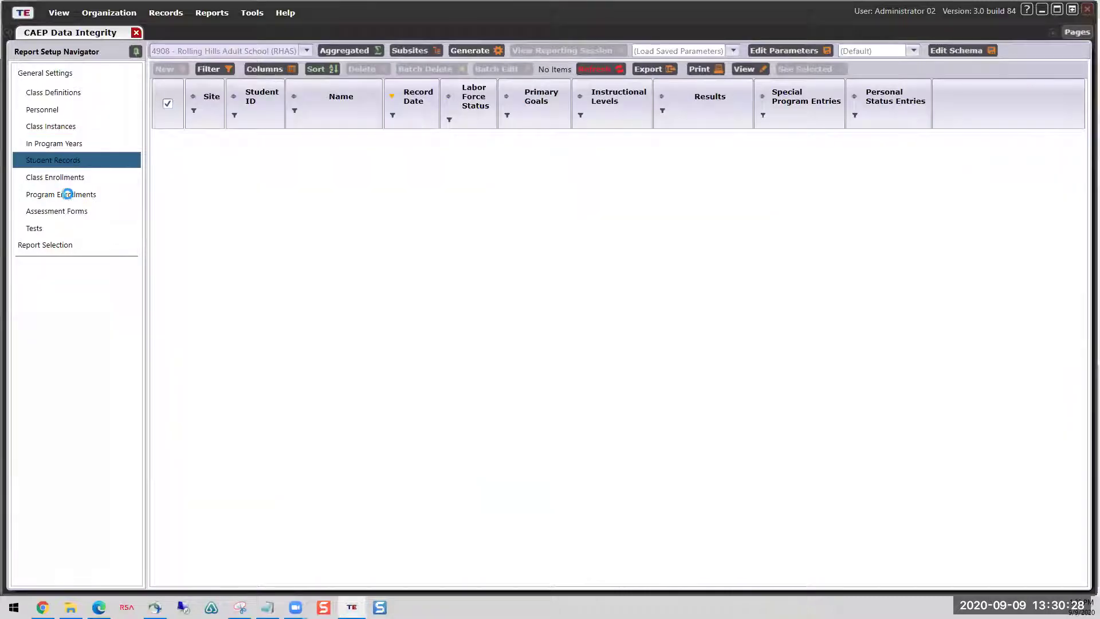
left_click(470, 53)
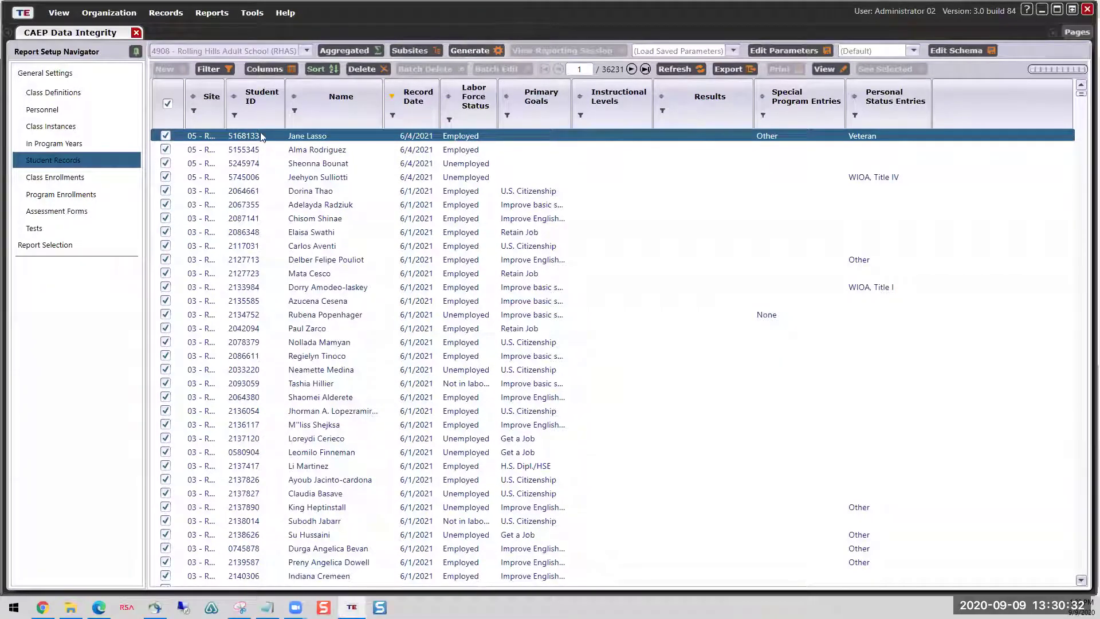
left_click(68, 178)
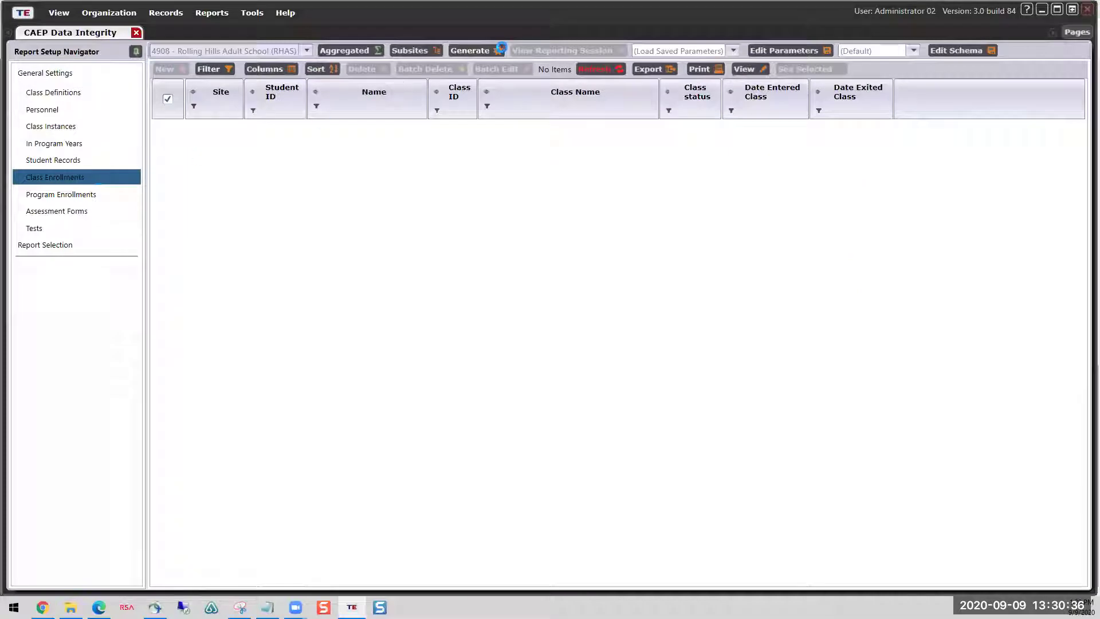
left_click(498, 49)
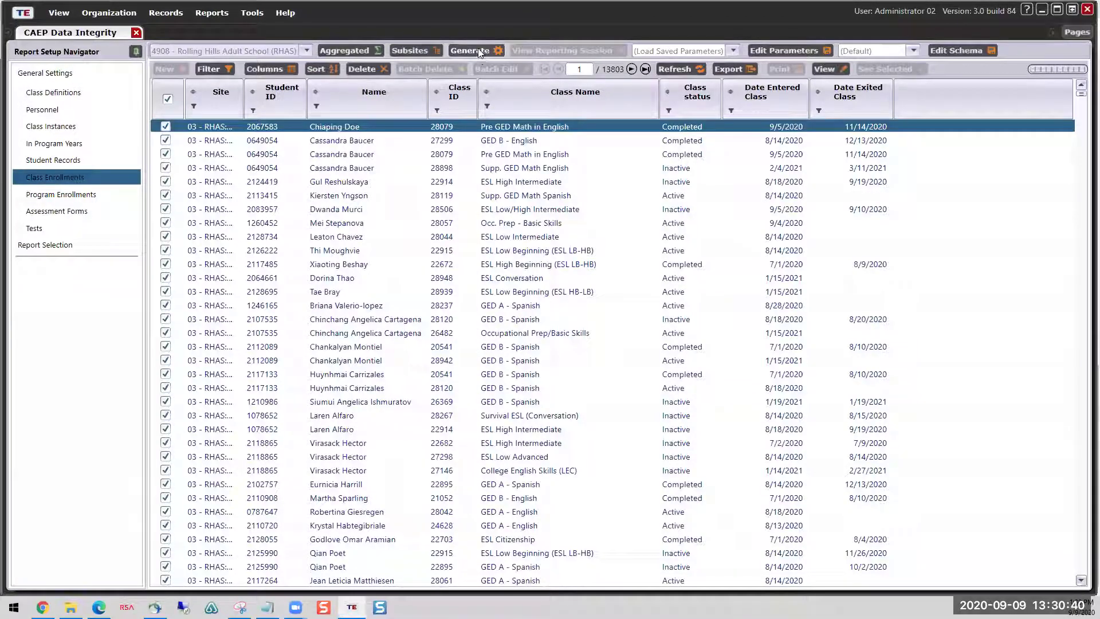
left_click(478, 51)
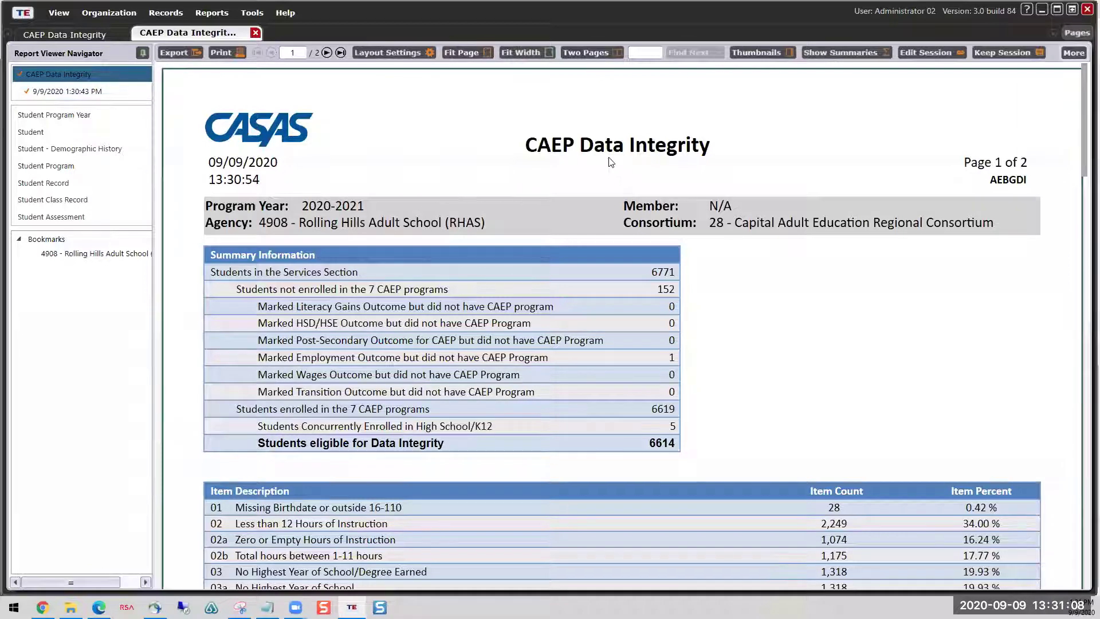
Step: Read through the generated report's header, summary information, item counts and percentages, down to the Criteria section
left_click(397, 222)
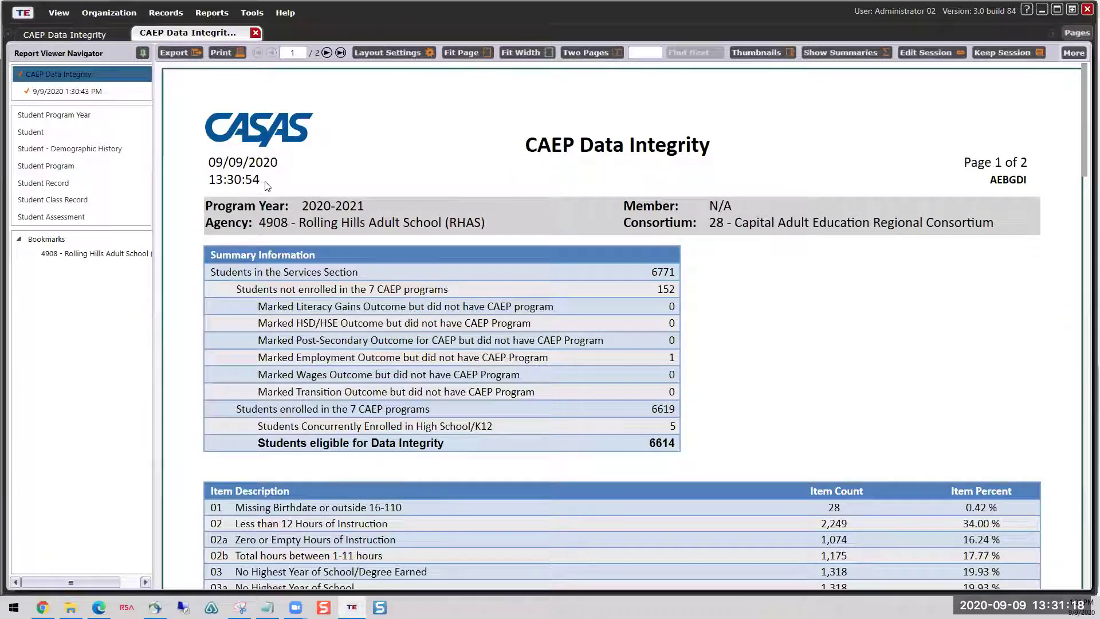
scroll(297, 286, "down", 3)
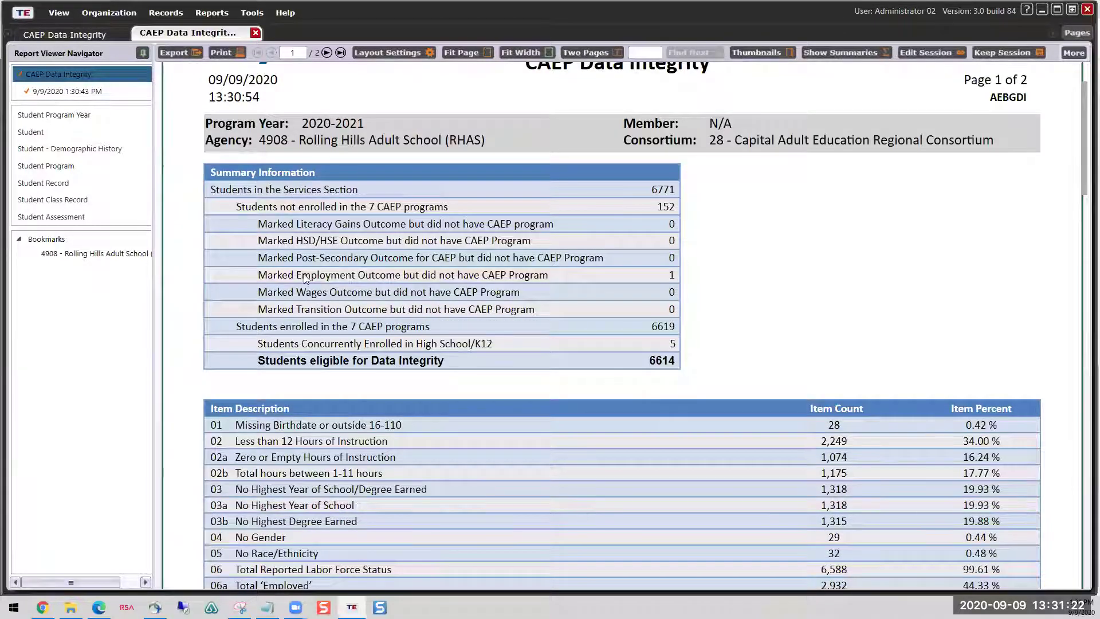
scroll(305, 278, "down", 9)
scroll(381, 275, "down", 8)
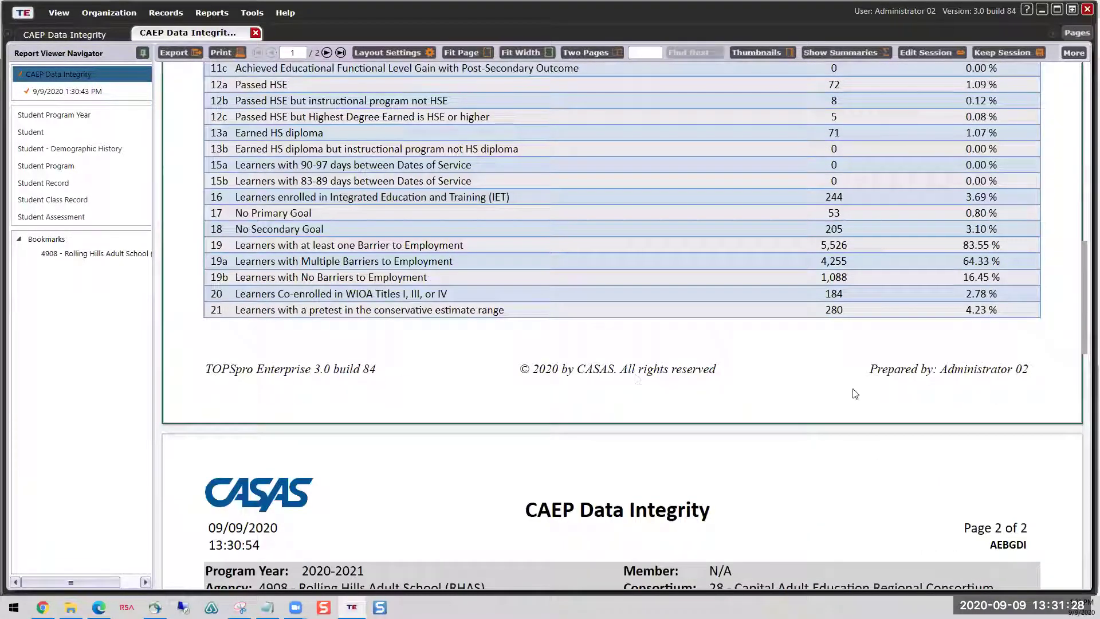
left_click(961, 371)
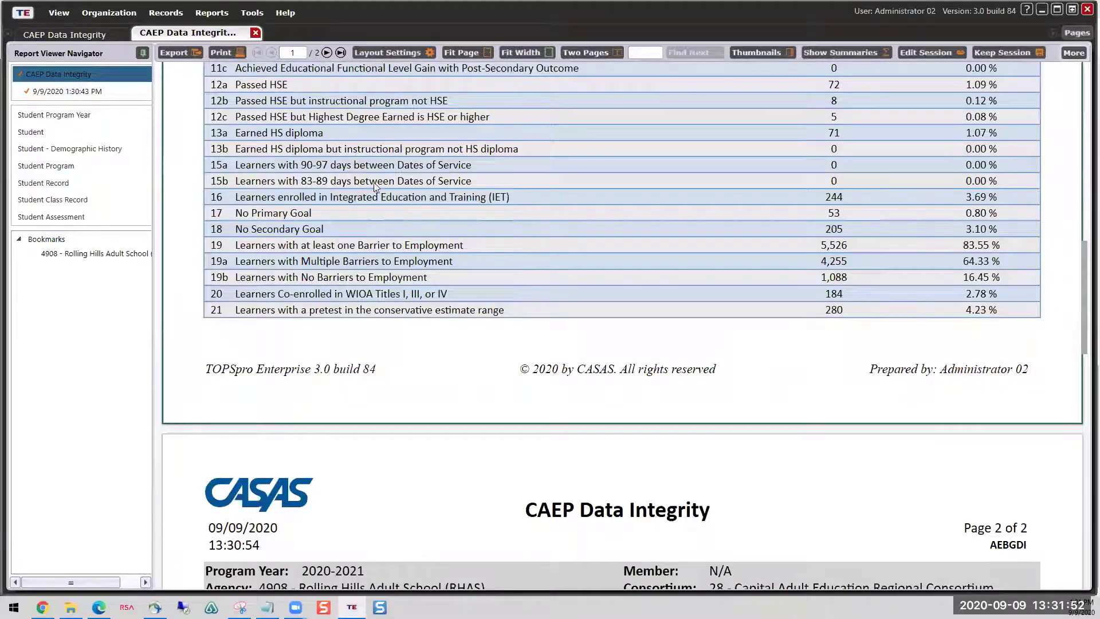
scroll(387, 218, "down", 9)
scroll(389, 221, "down", 3)
scroll(433, 189, "up", 2)
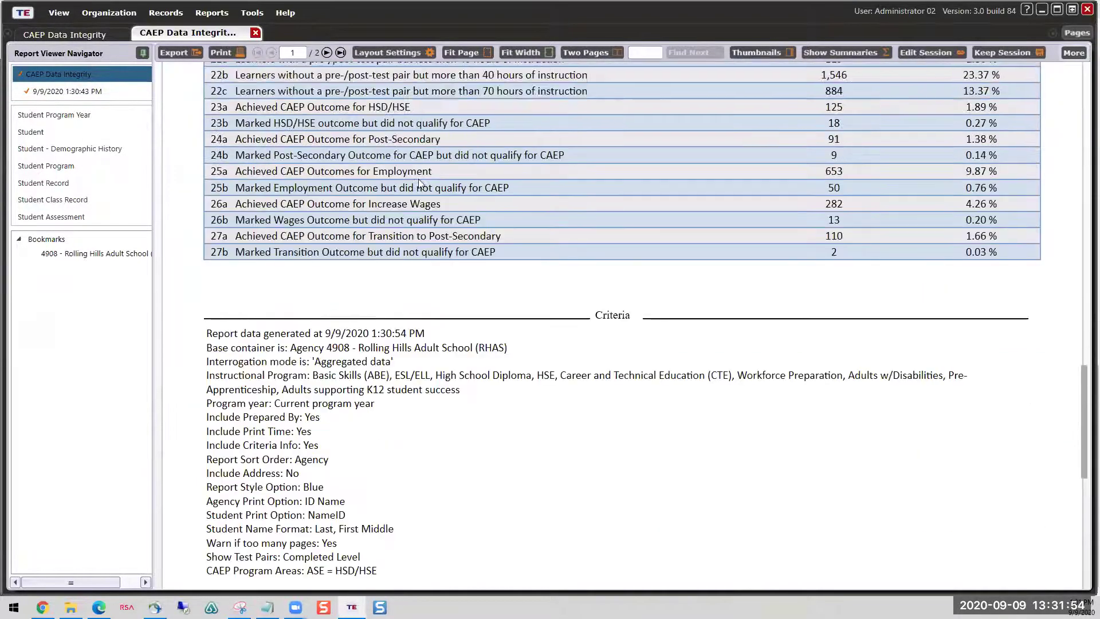
Step: Review the settings listed in the report's Criteria section and return to the header on page 1
scroll(421, 186, "up", 4)
scroll(418, 181, "down", 8)
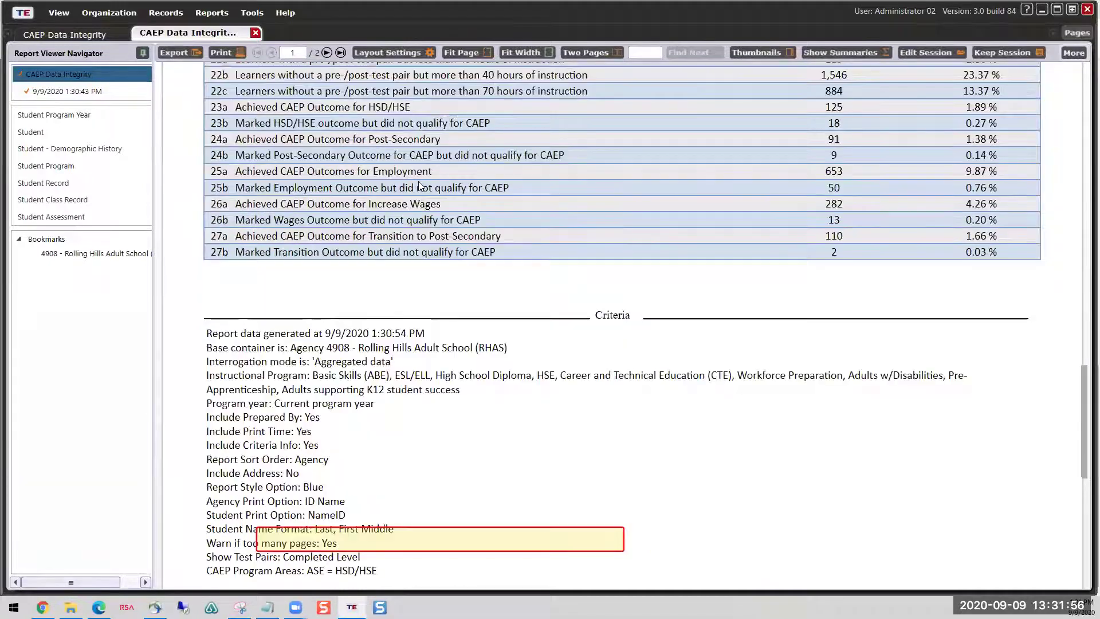
scroll(573, 218, "down", 2)
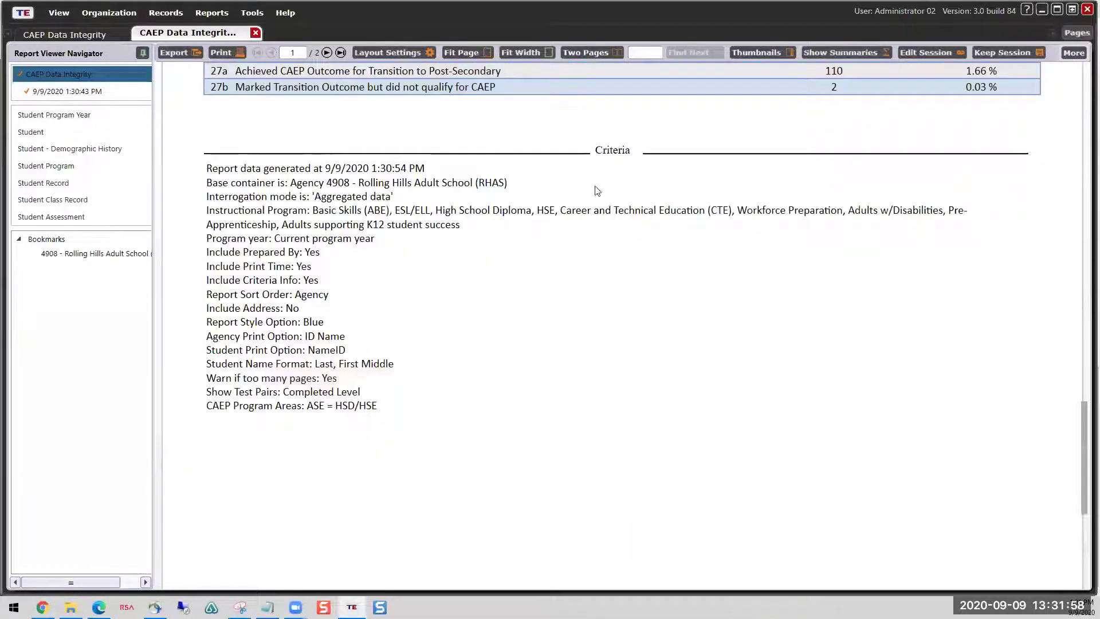
left_click(616, 156)
scroll(324, 426, "down", 5)
scroll(349, 420, "up", 15)
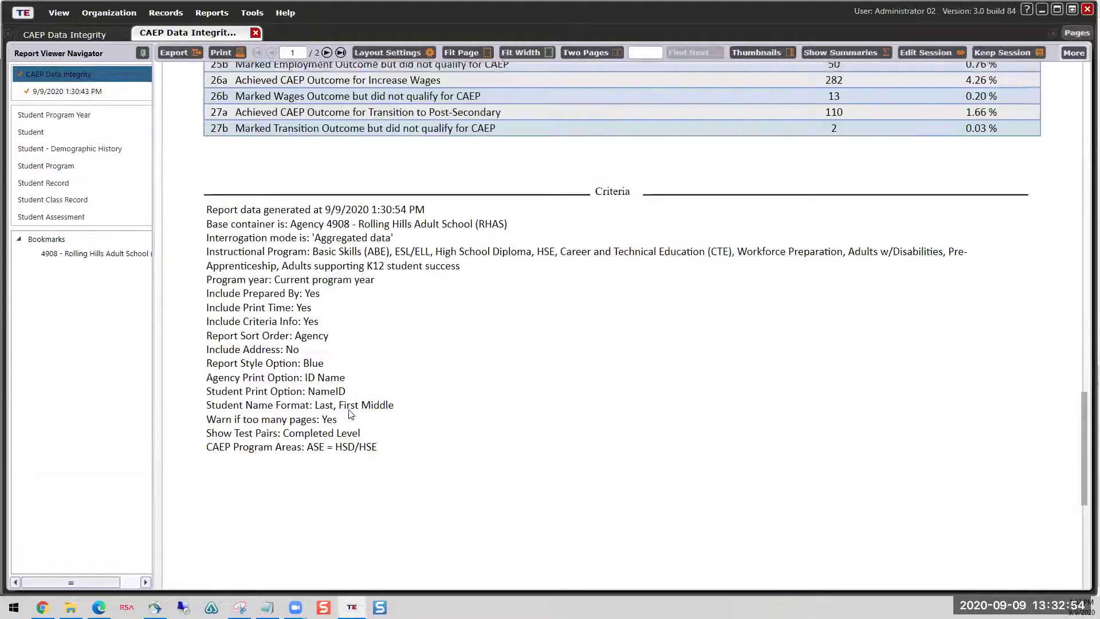
scroll(354, 413, "up", 15)
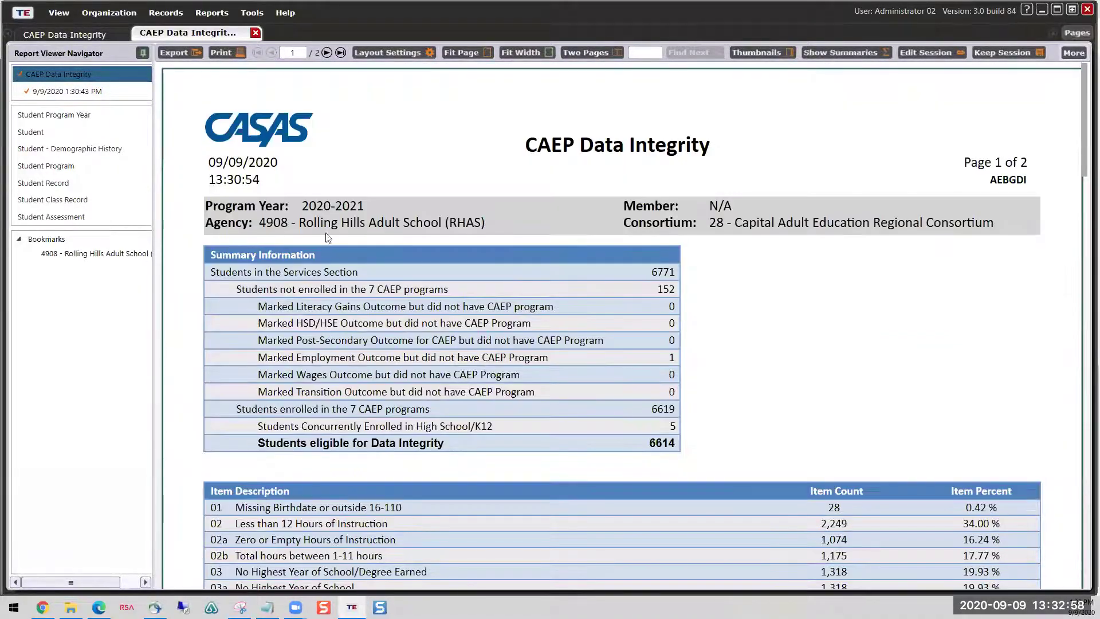
left_click(369, 230)
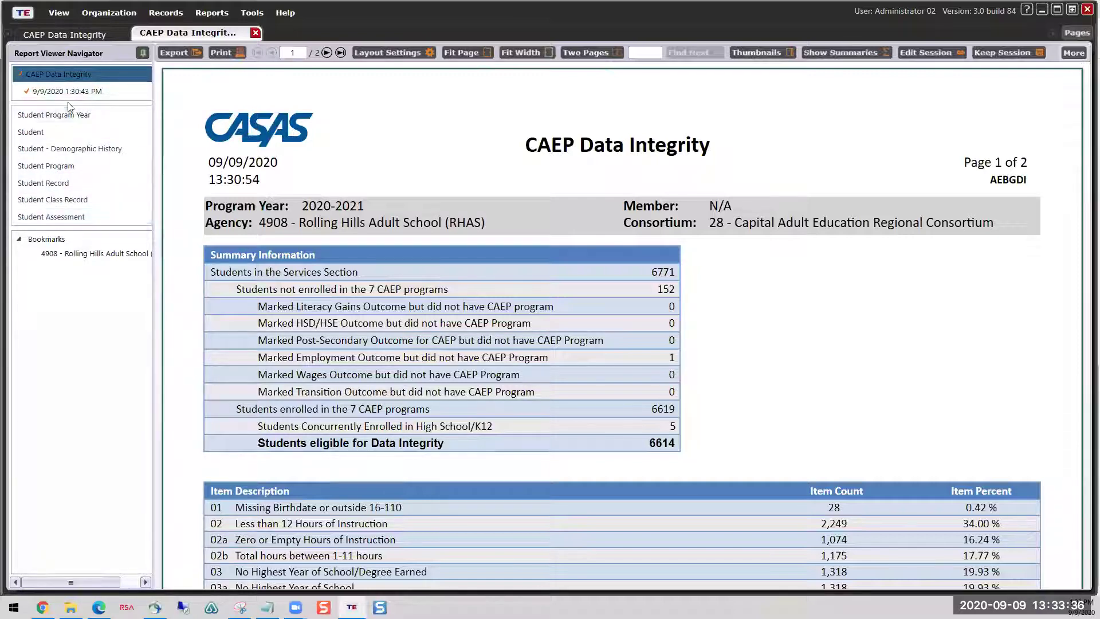
Step: Unpin the Report Viewer Navigator to widen the report, and look over the enlarged first page
left_click(143, 54)
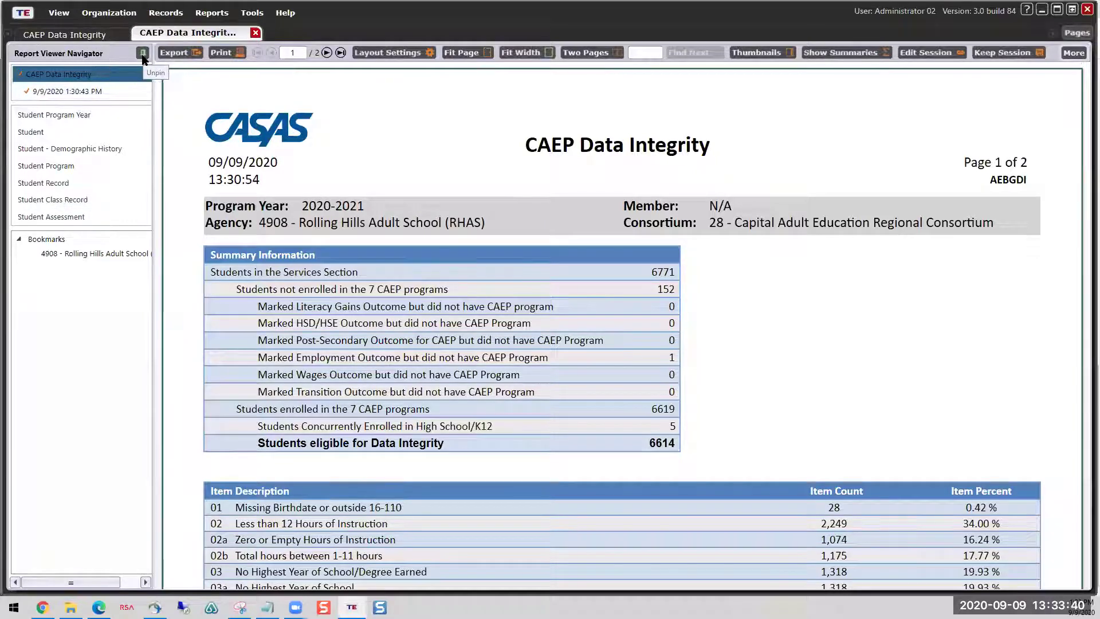
left_click(143, 53)
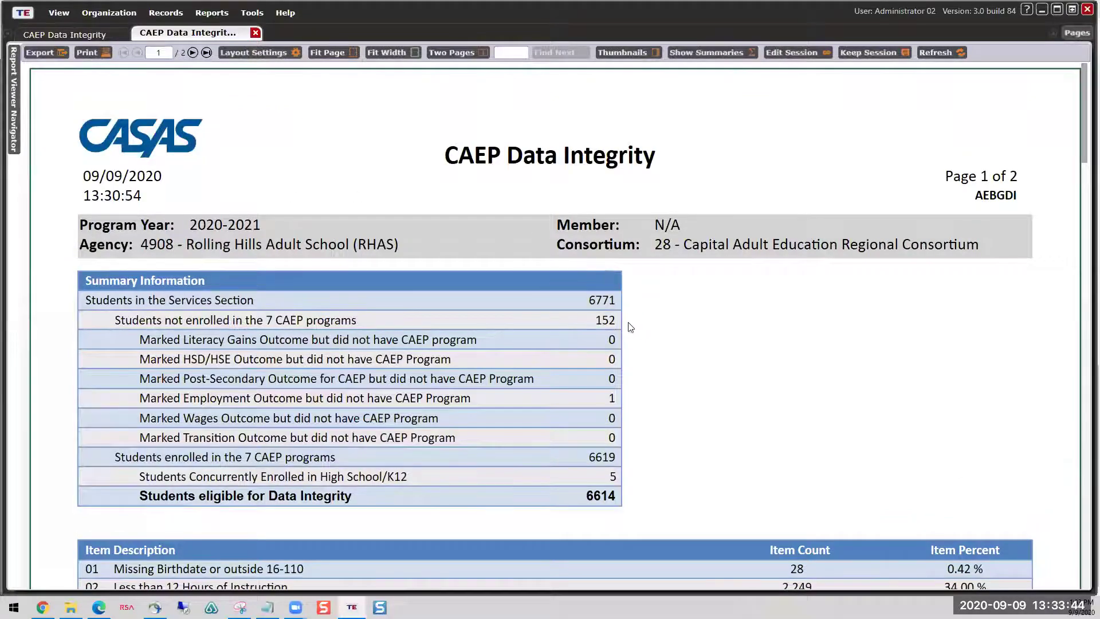
scroll(631, 327, "down", 3)
scroll(634, 334, "down", 12)
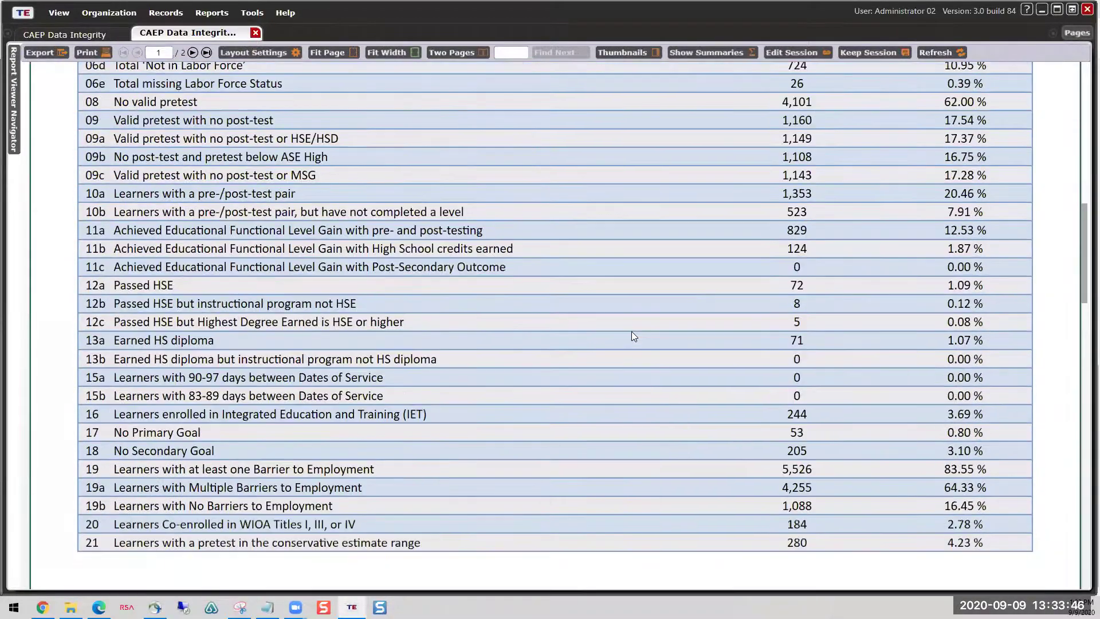
scroll(635, 334, "up", 15)
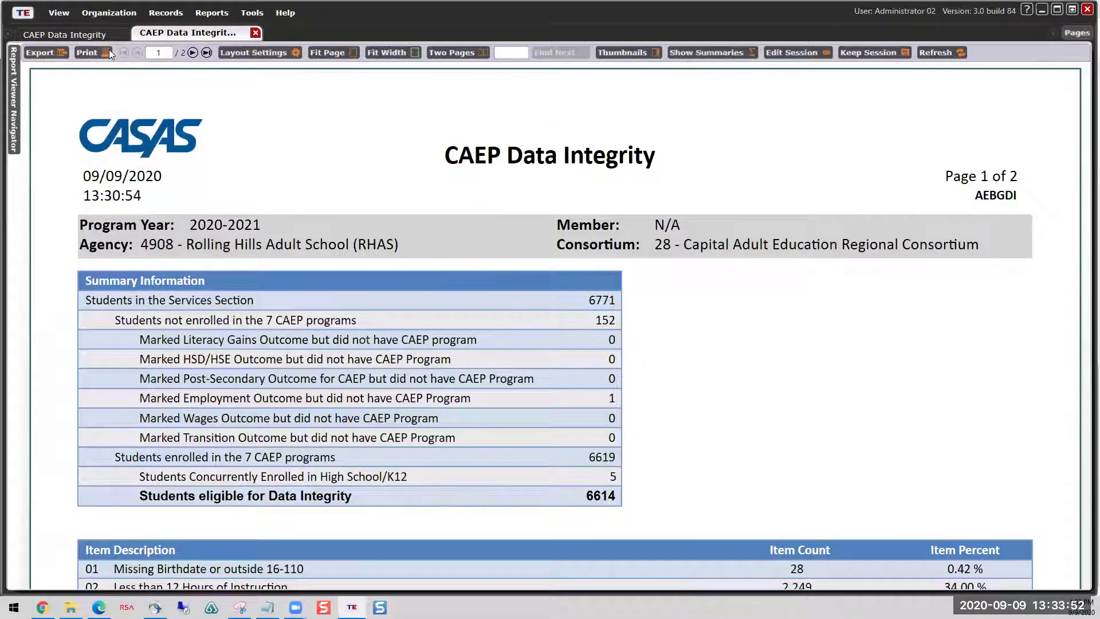
Step: Exclude the criteria info through the layout settings, and check the area below the last item on page 2
left_click(184, 54)
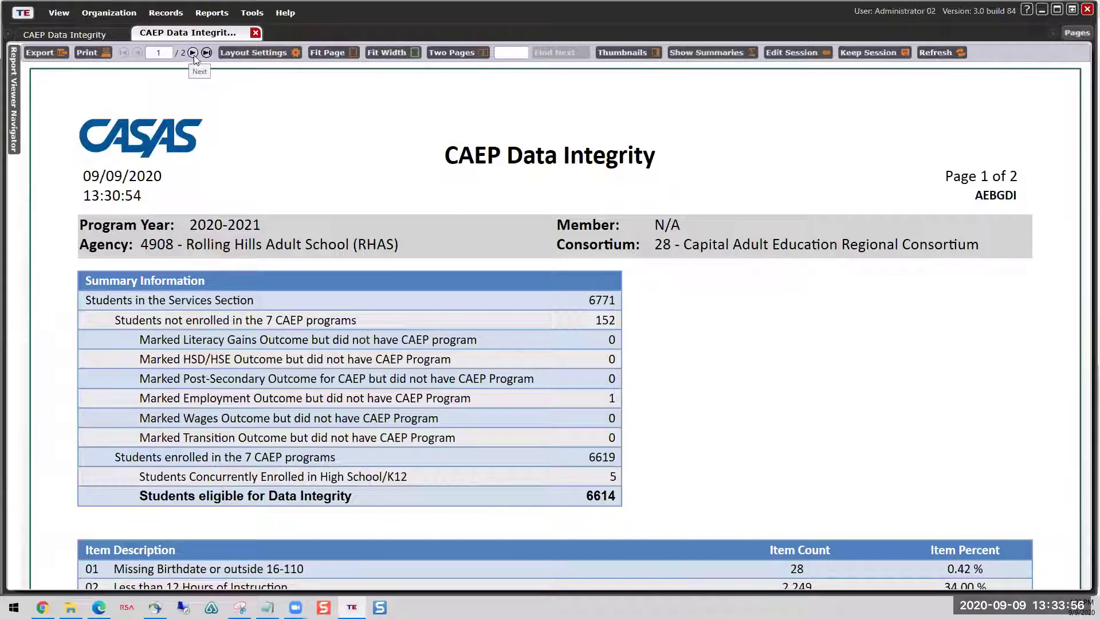
left_click(281, 55)
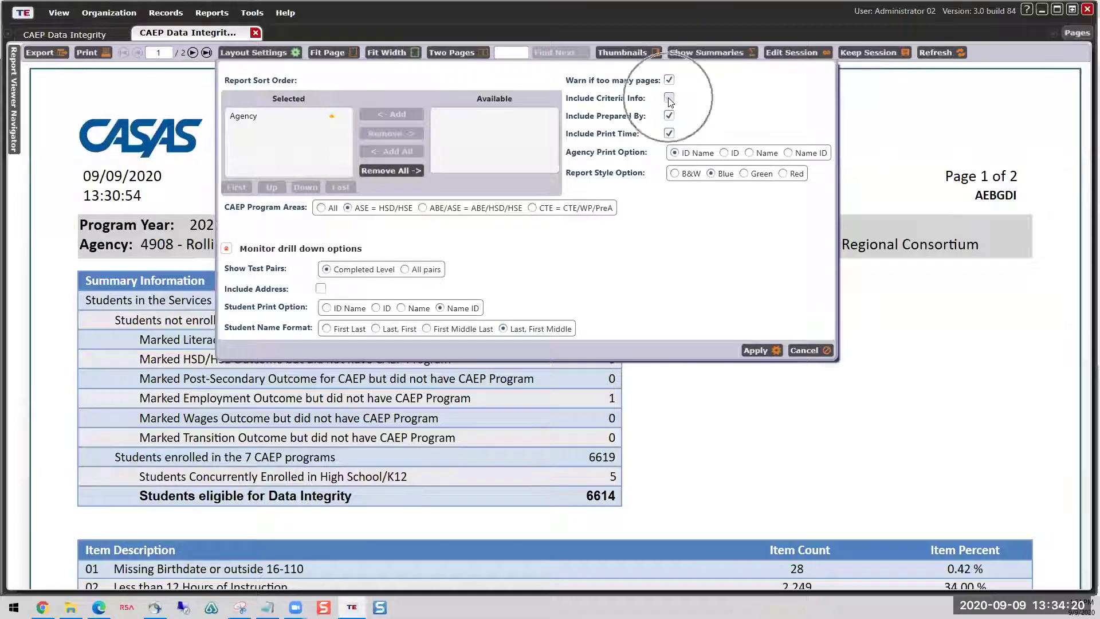
left_click(761, 351)
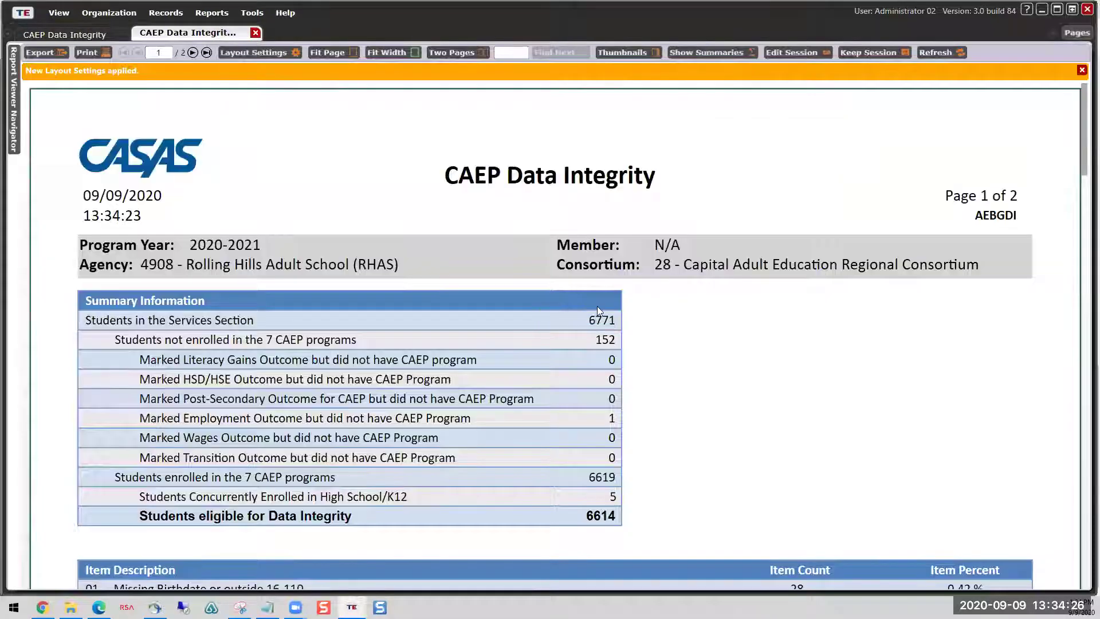
scroll(693, 330, "down", 7)
scroll(696, 330, "down", 20)
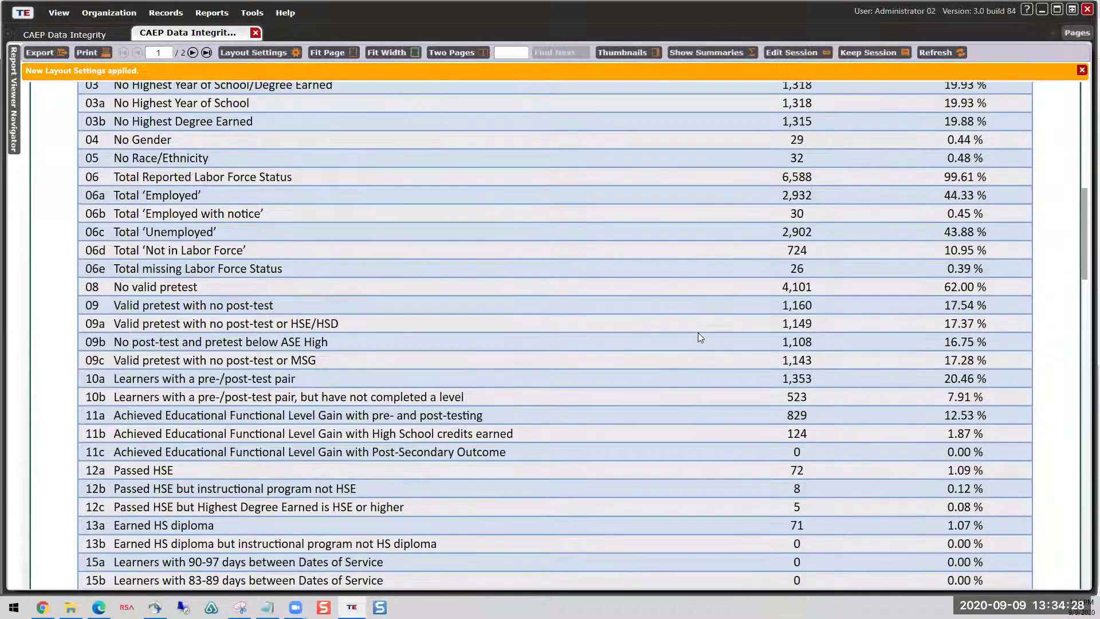
scroll(703, 338, "down", 3)
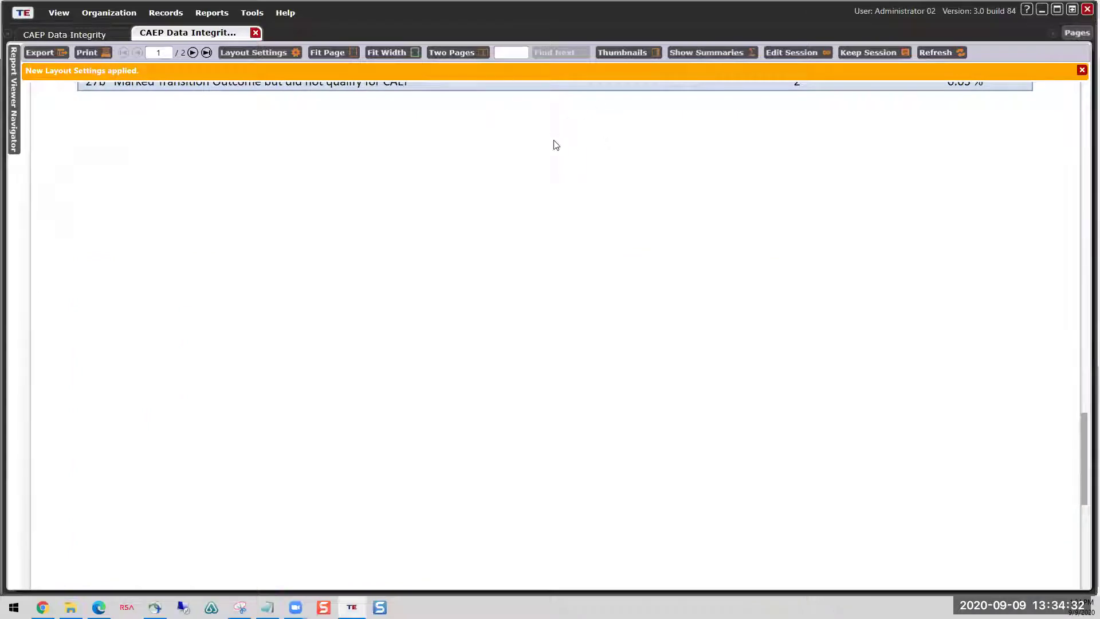
scroll(565, 277, "up", 8)
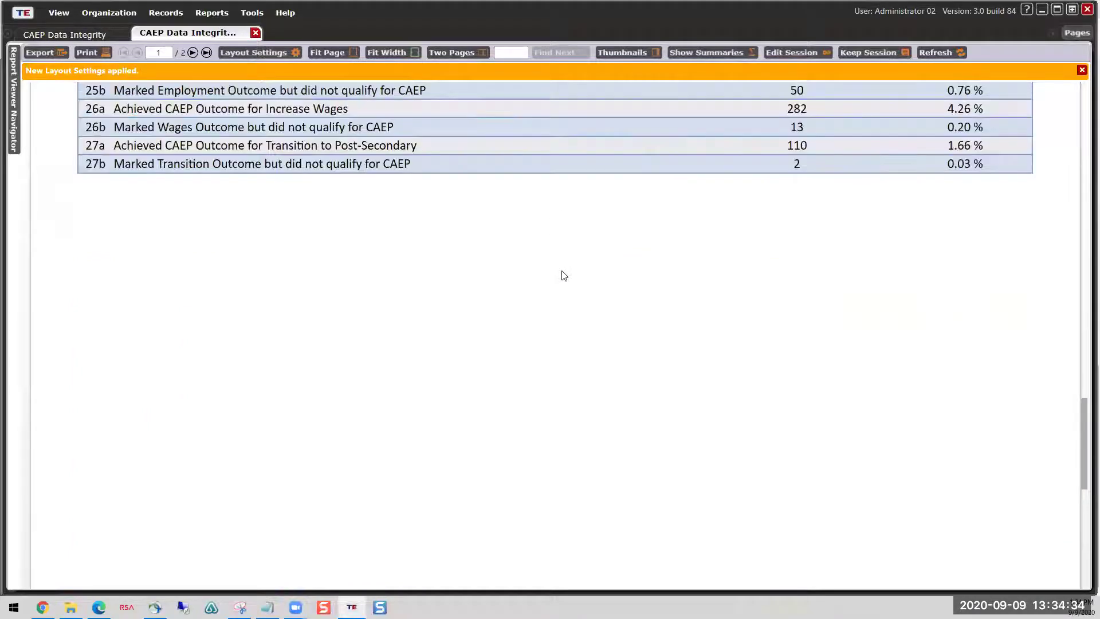
scroll(574, 283, "down", 12)
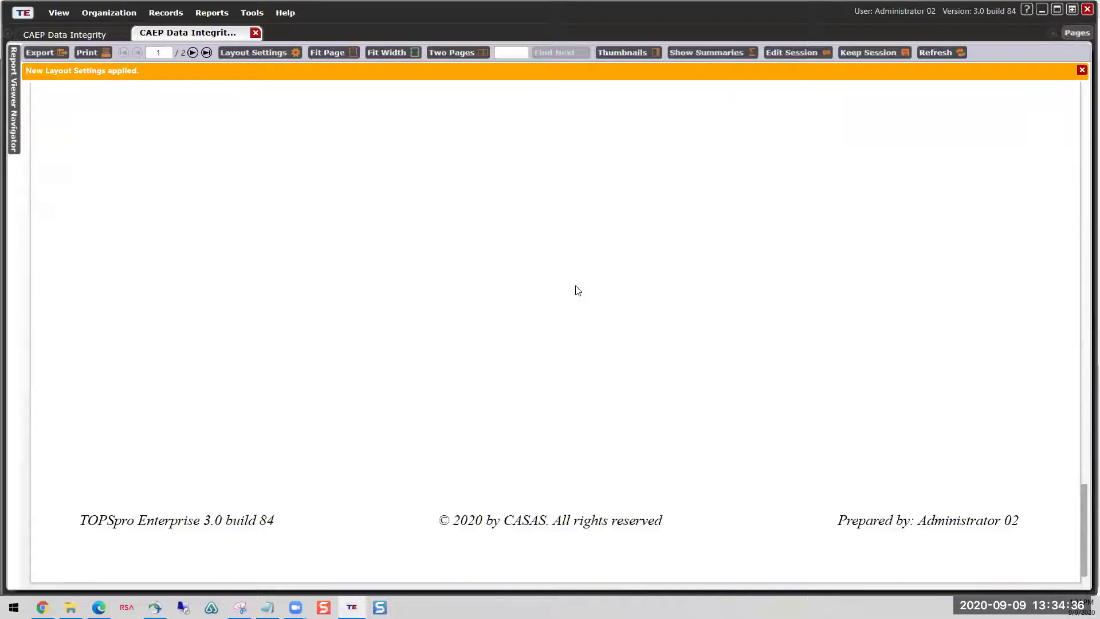
scroll(648, 233, "up", 3)
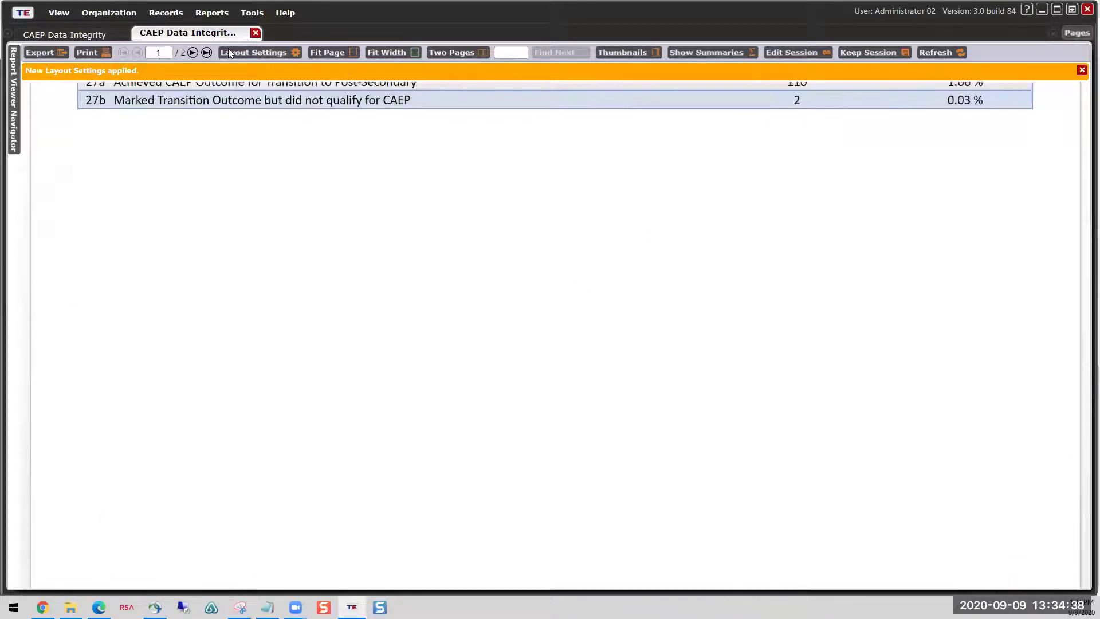
Step: Exclude the print time and the Prepared By line from the report layout, and apply the settings
left_click(274, 51)
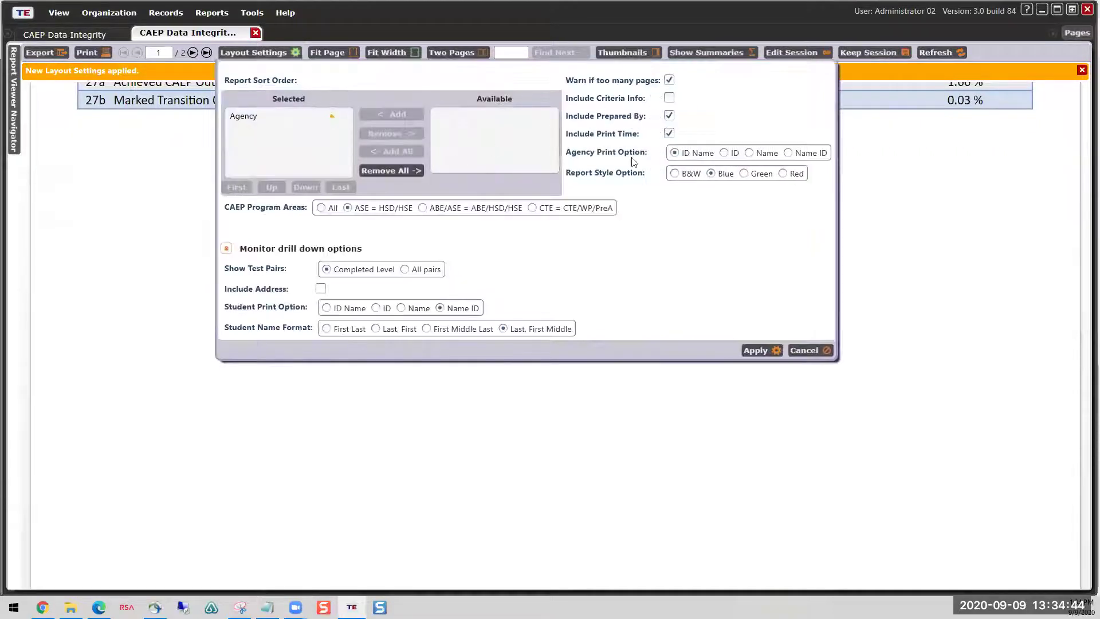
left_click(670, 134)
left_click(669, 116)
left_click(770, 350)
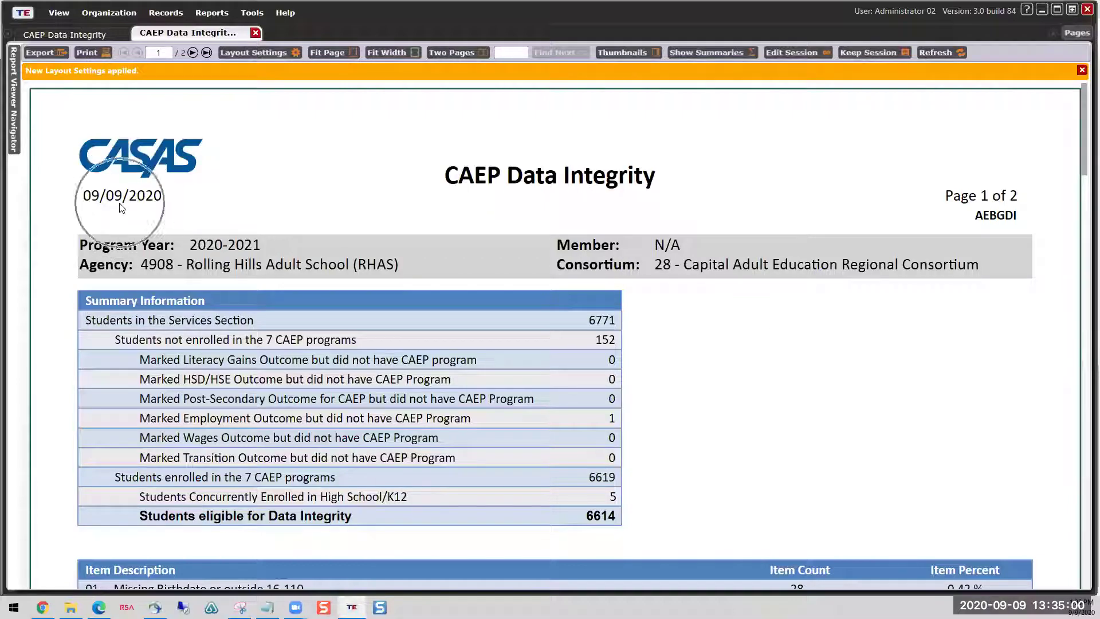
Step: Check the date in the report header and the page footers for the omitted print time and preparer line
scroll(711, 344, "down", 5)
scroll(716, 352, "down", 11)
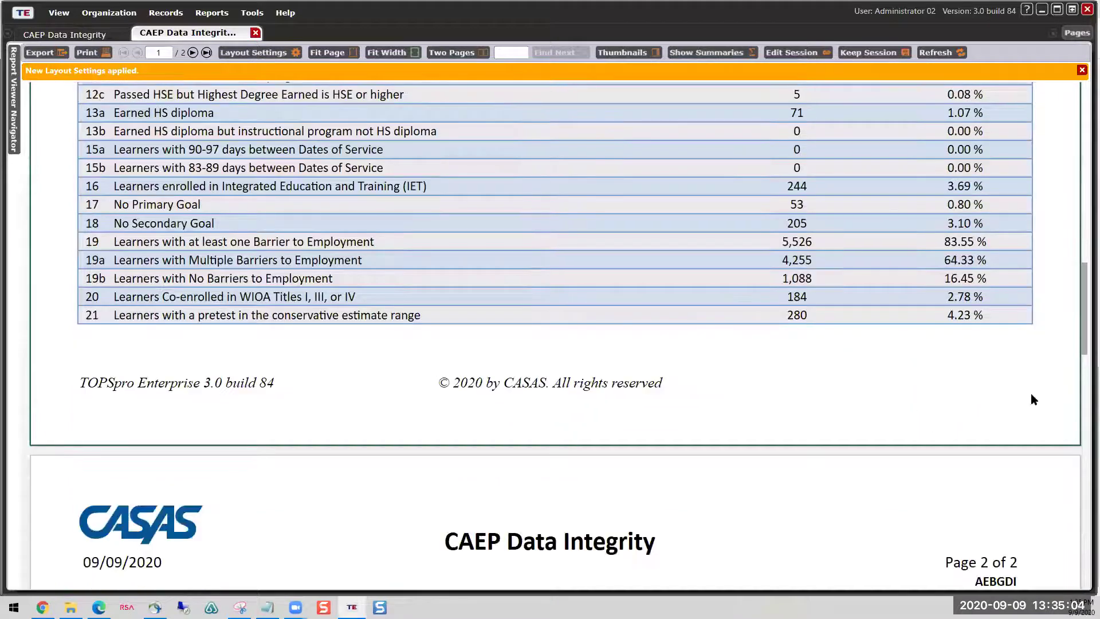
left_click(983, 392)
left_click(984, 393)
left_click(979, 382)
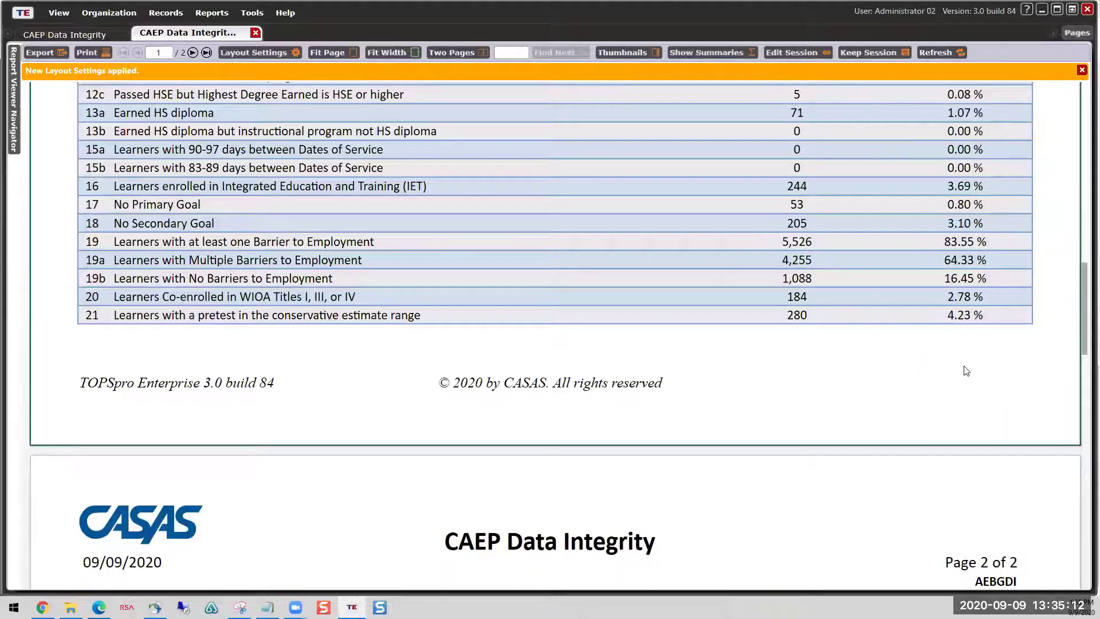
scroll(974, 383, "down", 10)
scroll(966, 384, "down", 10)
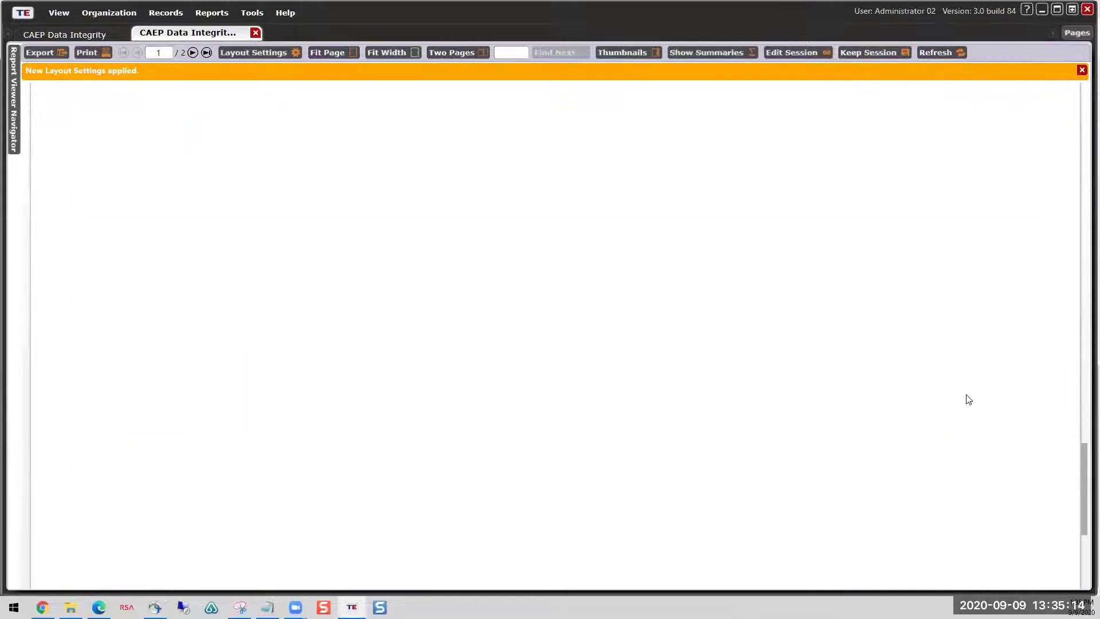
scroll(872, 346, "up", 20)
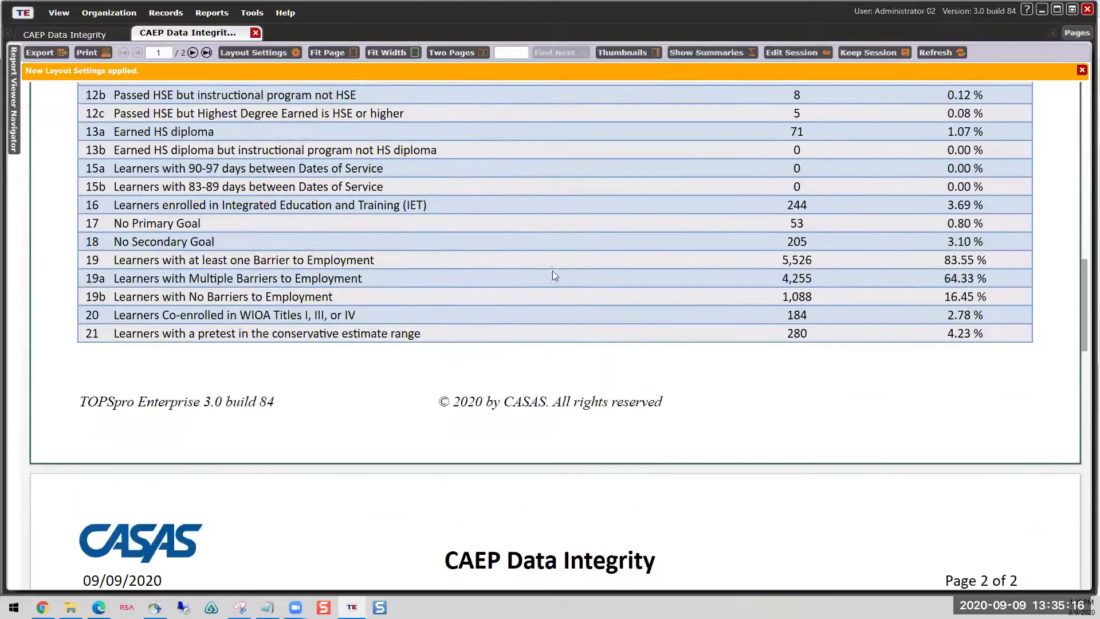
scroll(369, 241, "up", 3)
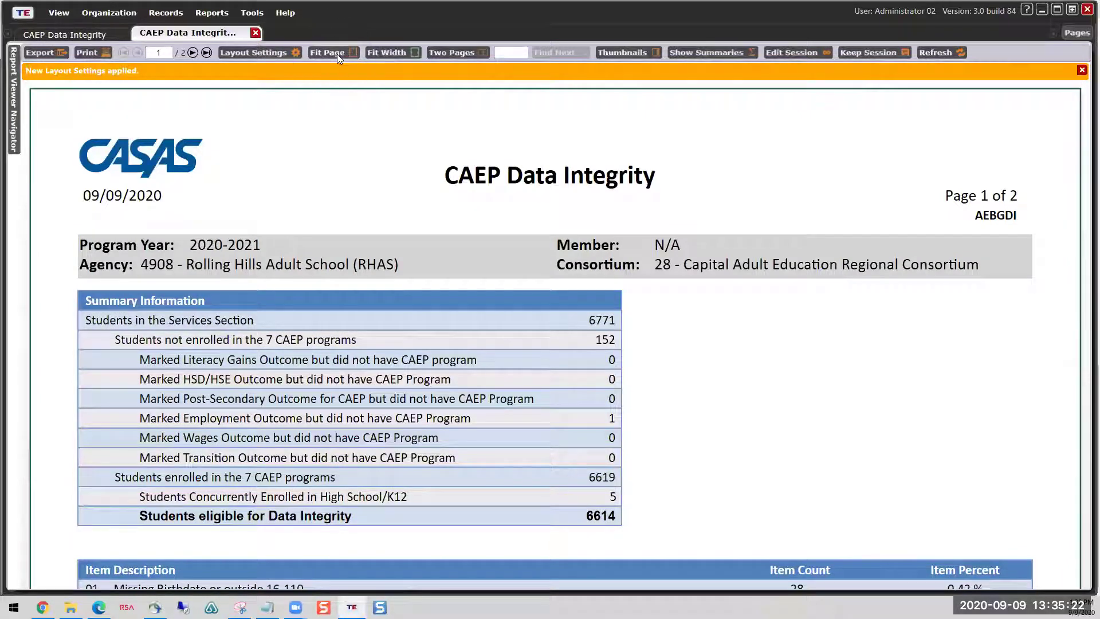
Step: View the report's first page as a whole, and return it to the fit-width view
left_click(280, 52)
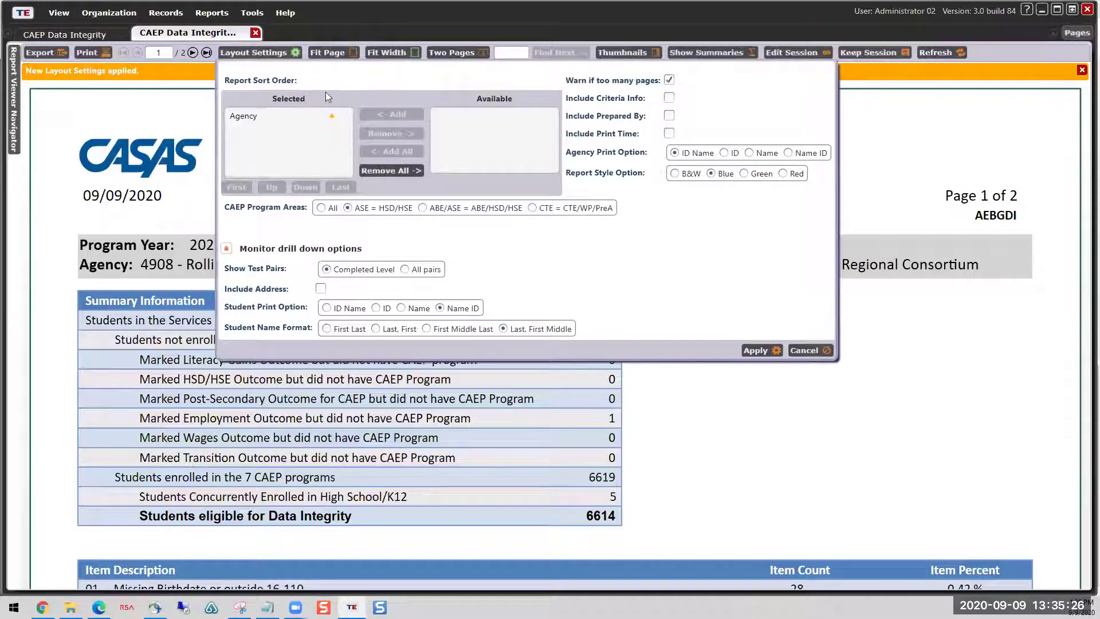
left_click(807, 350)
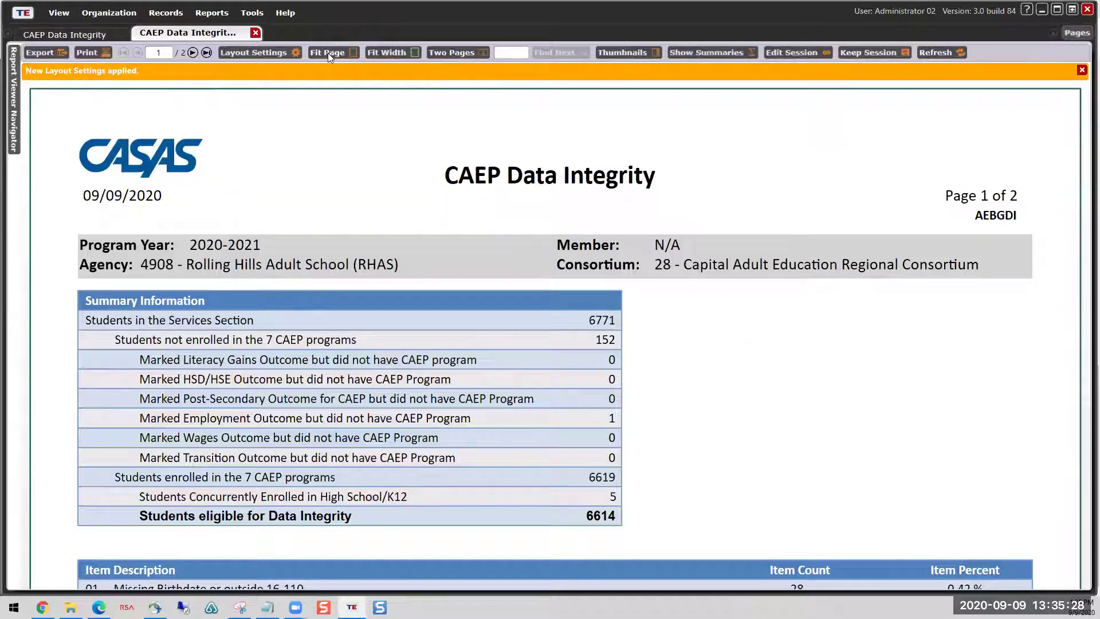
left_click(328, 53)
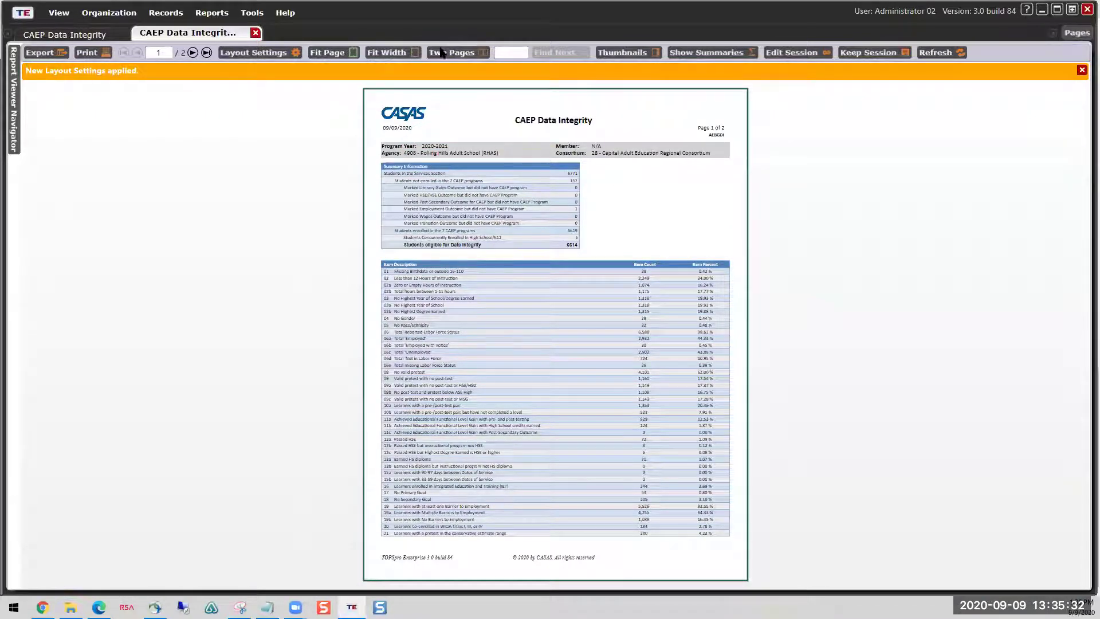
left_click(398, 53)
scroll(700, 220, "down", 8)
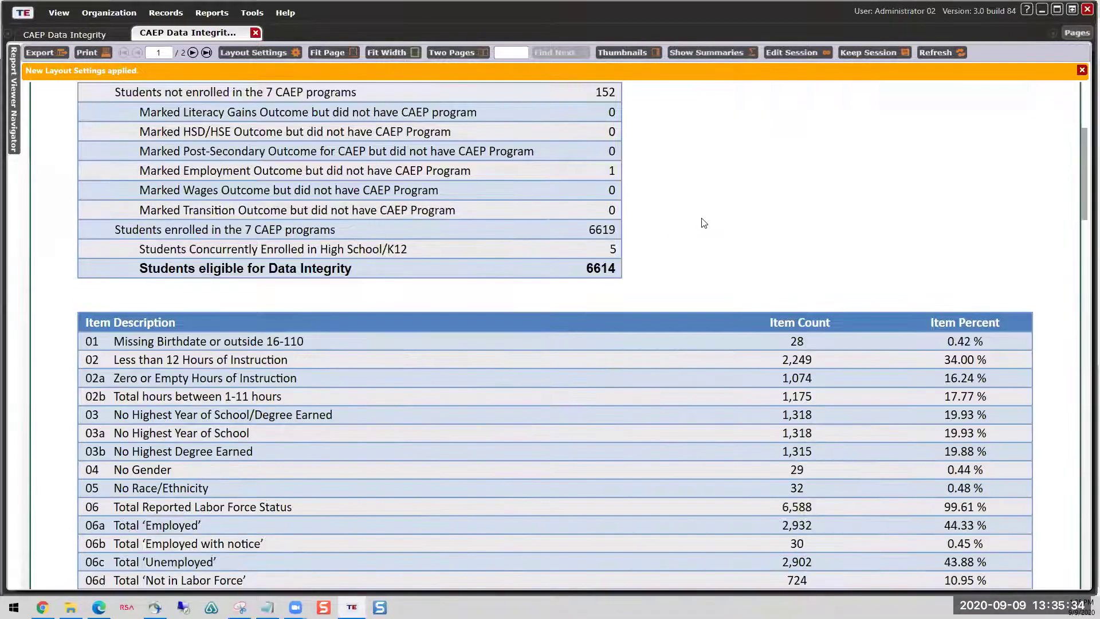
scroll(703, 223, "down", 5)
scroll(704, 226, "up", 12)
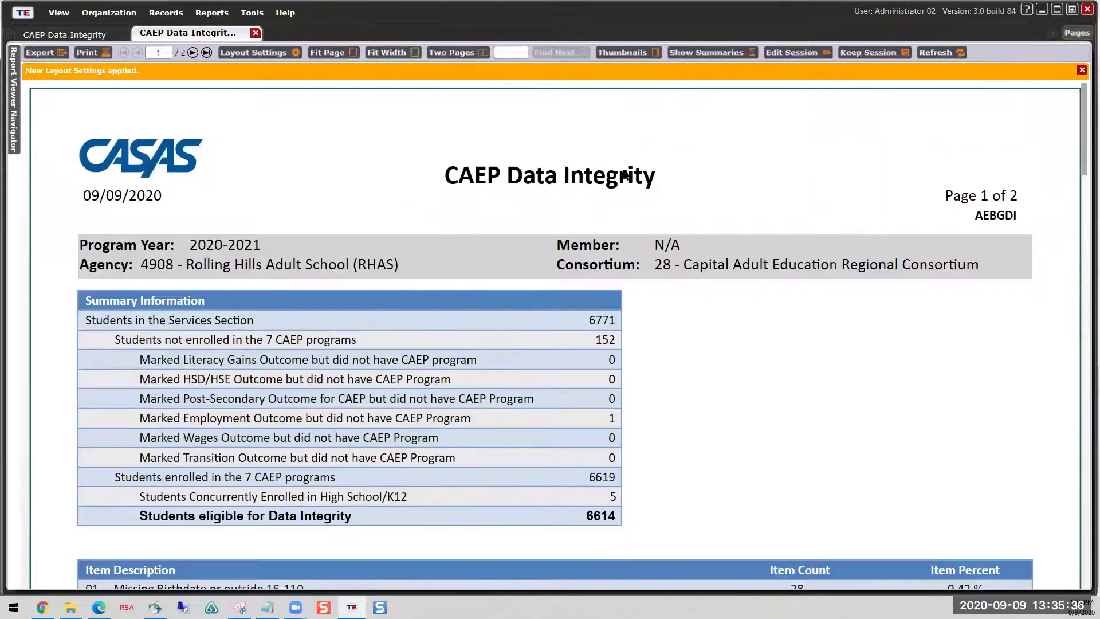
Step: Show both report pages side by side with the page thumbnails, and refit the report to the page width
left_click(459, 52)
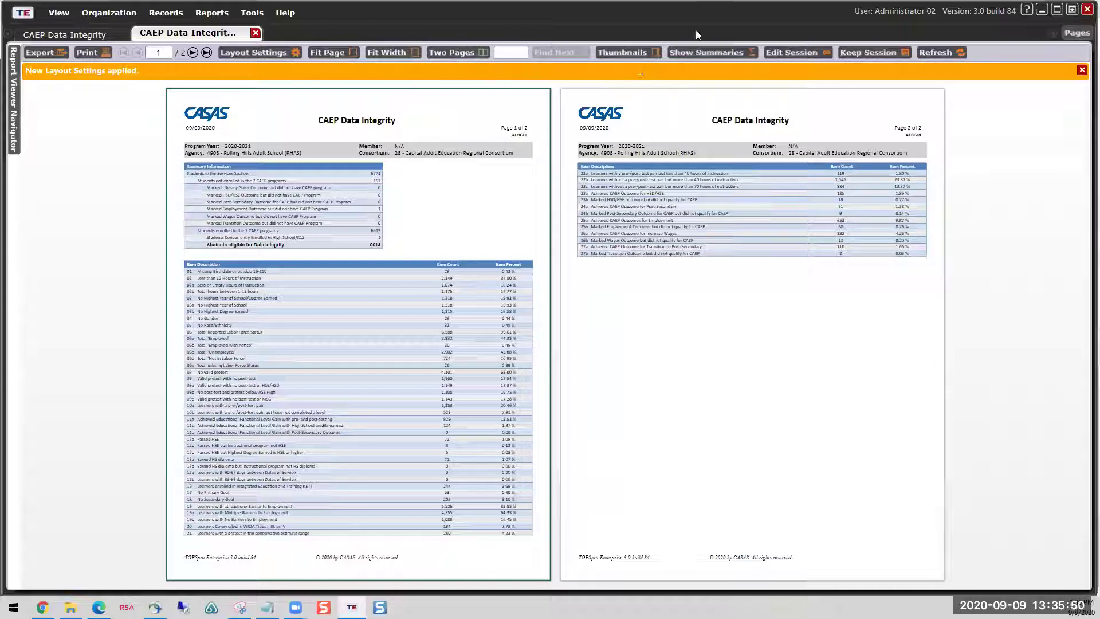
left_click(652, 52)
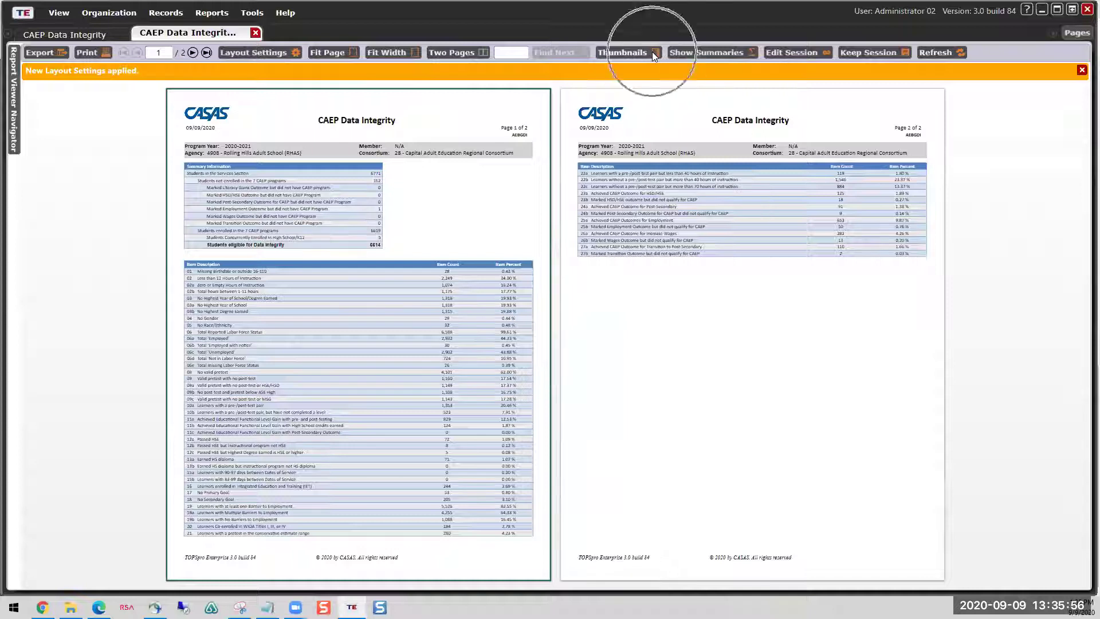
left_click(620, 50)
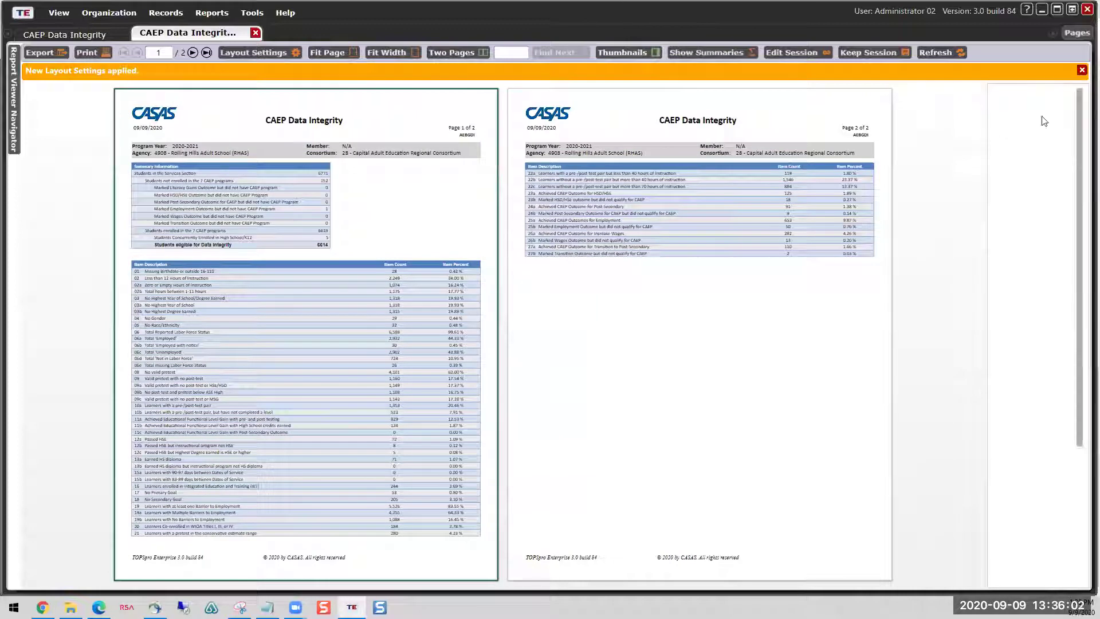
left_click_drag(1079, 121, 1083, 296)
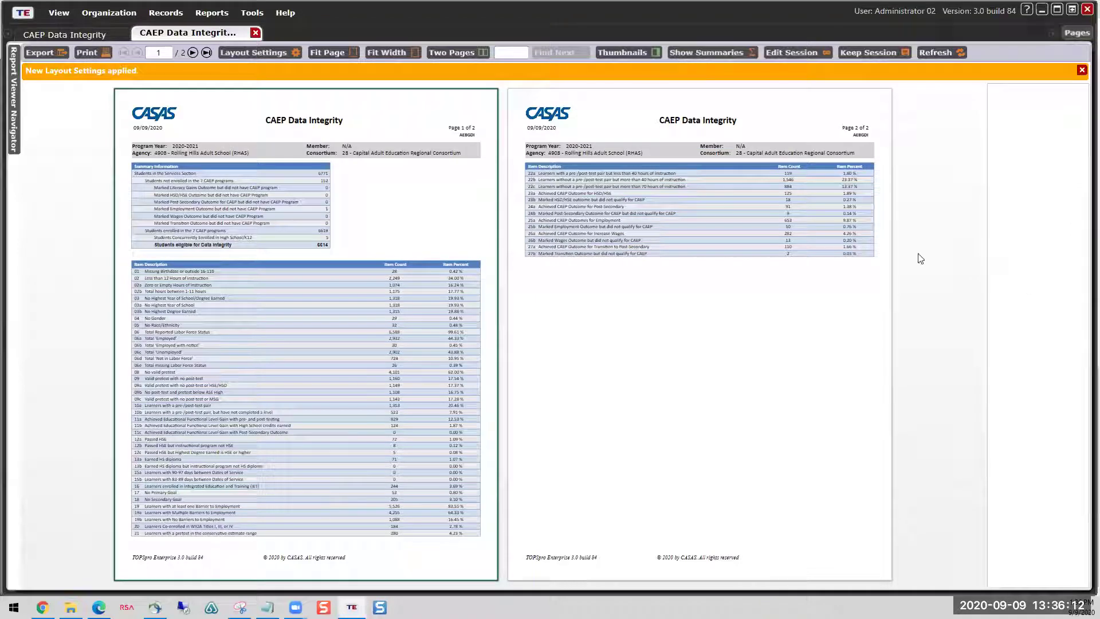
left_click(389, 52)
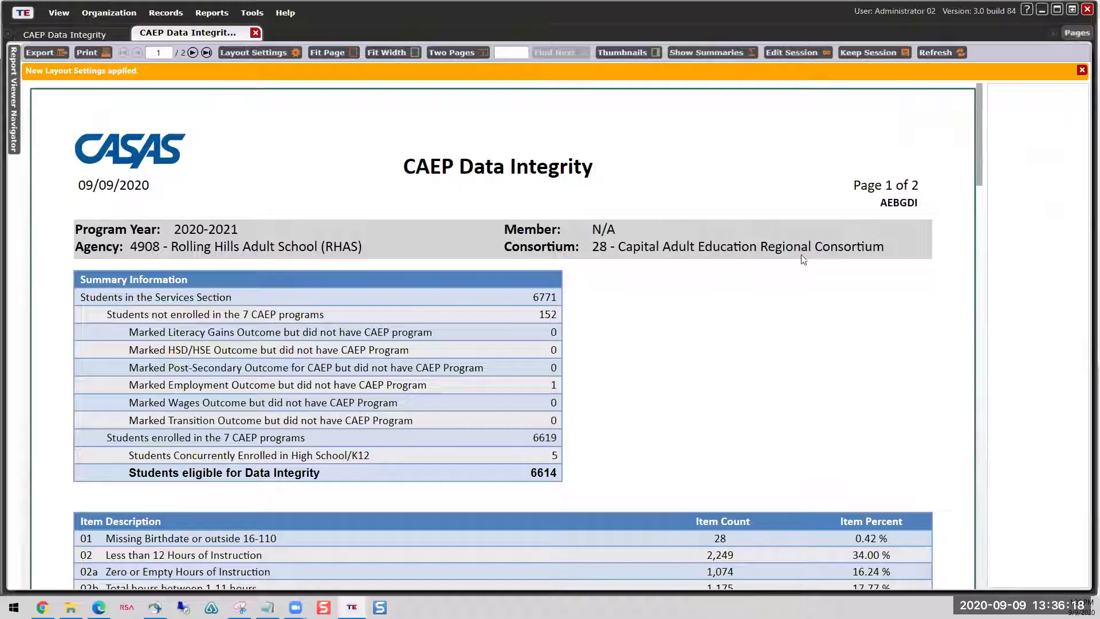
scroll(847, 252, "down", 3)
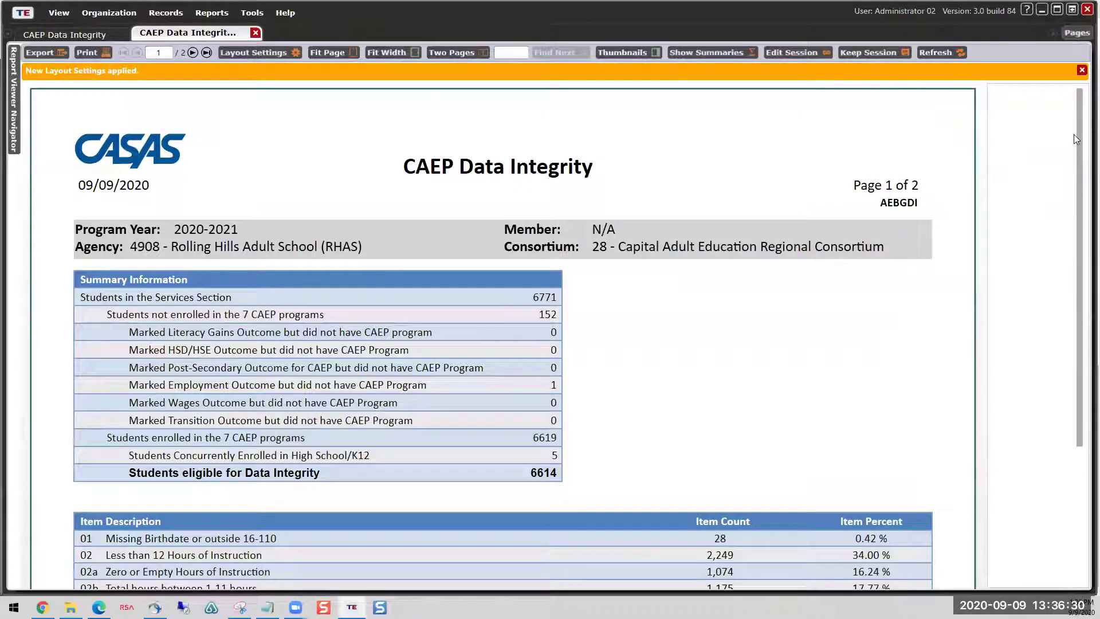
Step: Show the report's summary highlights and review which agency, student and item counts are marked on both pages
left_click(703, 51)
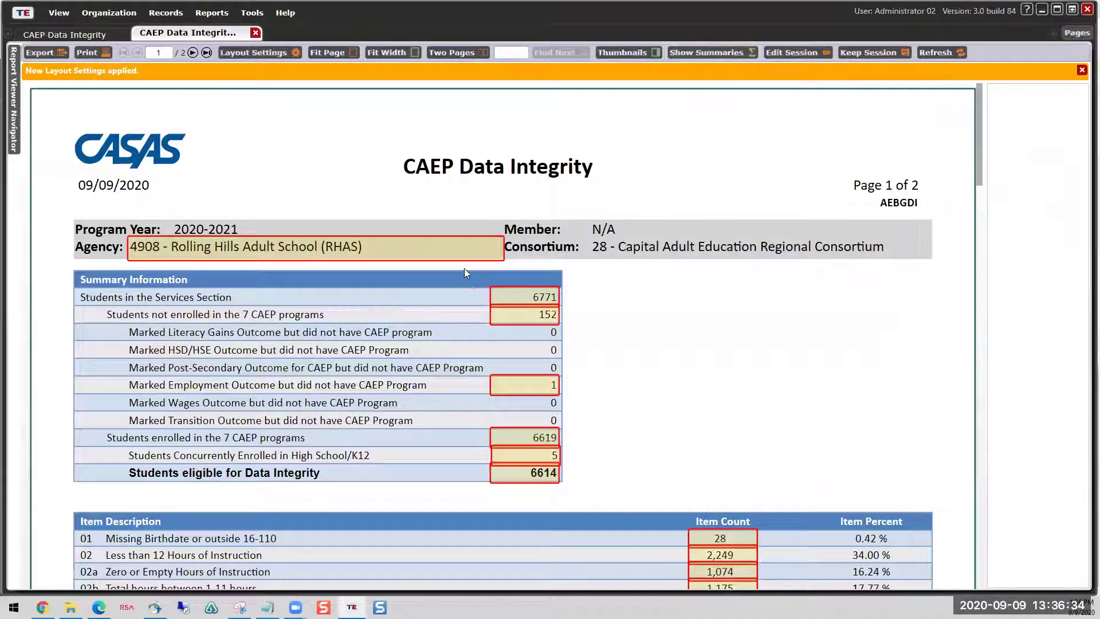
scroll(528, 307, "down", 12)
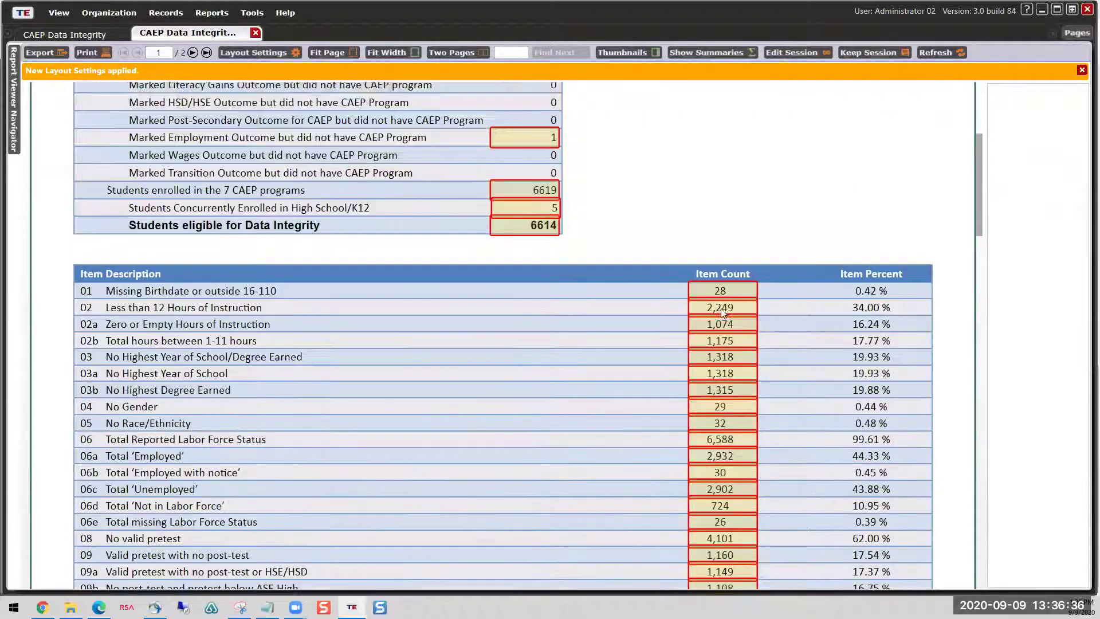
scroll(740, 380, "down", 10)
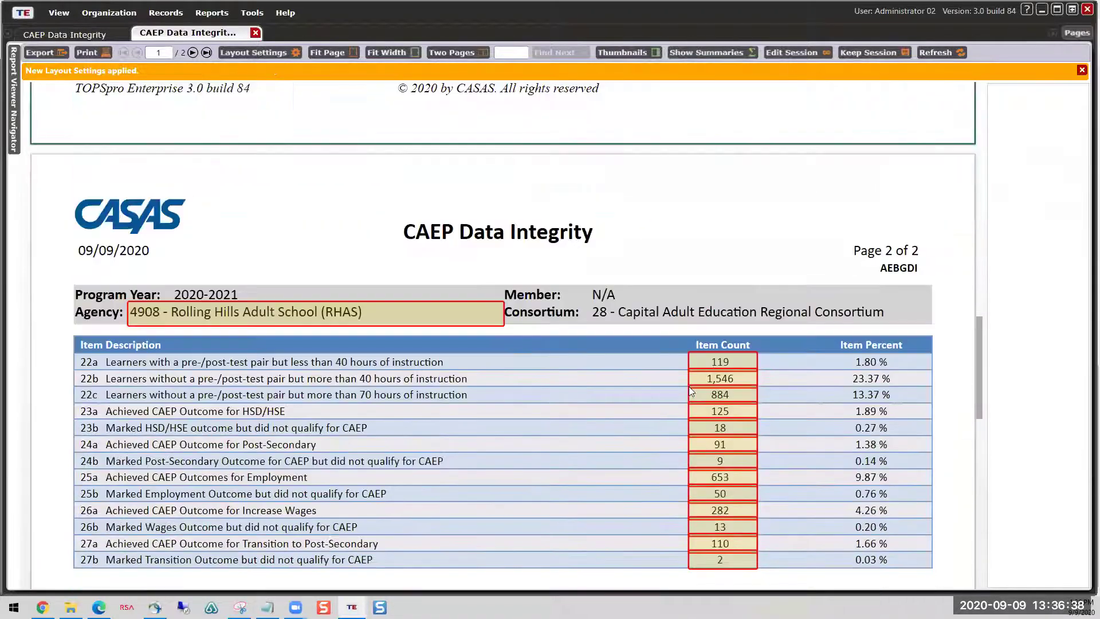
scroll(703, 358, "up", 5)
scroll(702, 358, "up", 3)
scroll(703, 358, "up", 10)
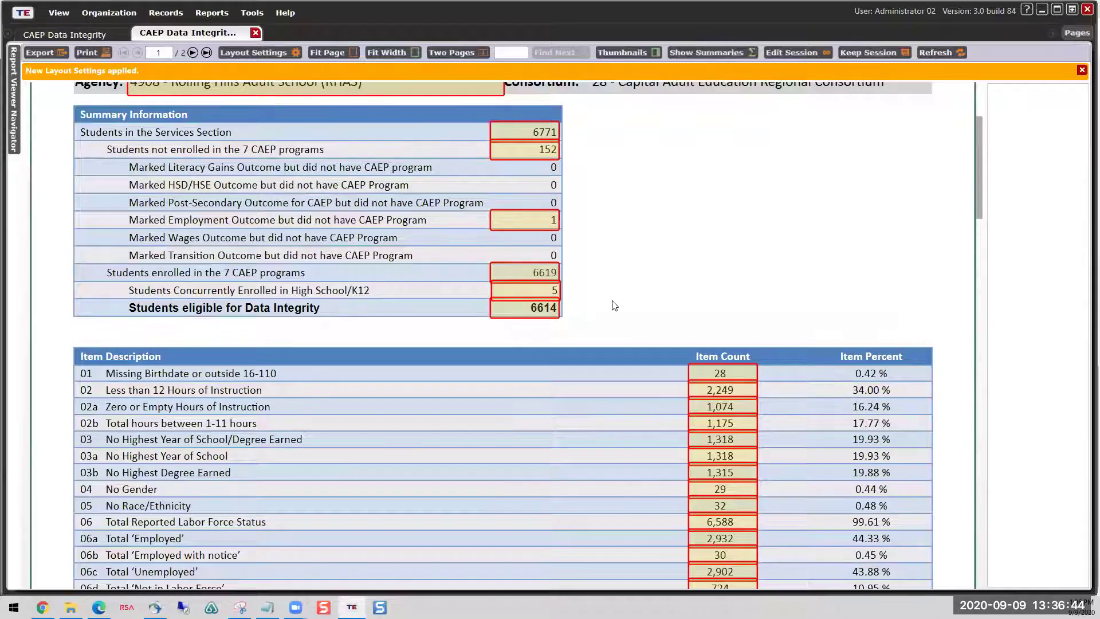
scroll(545, 293, "up", 3)
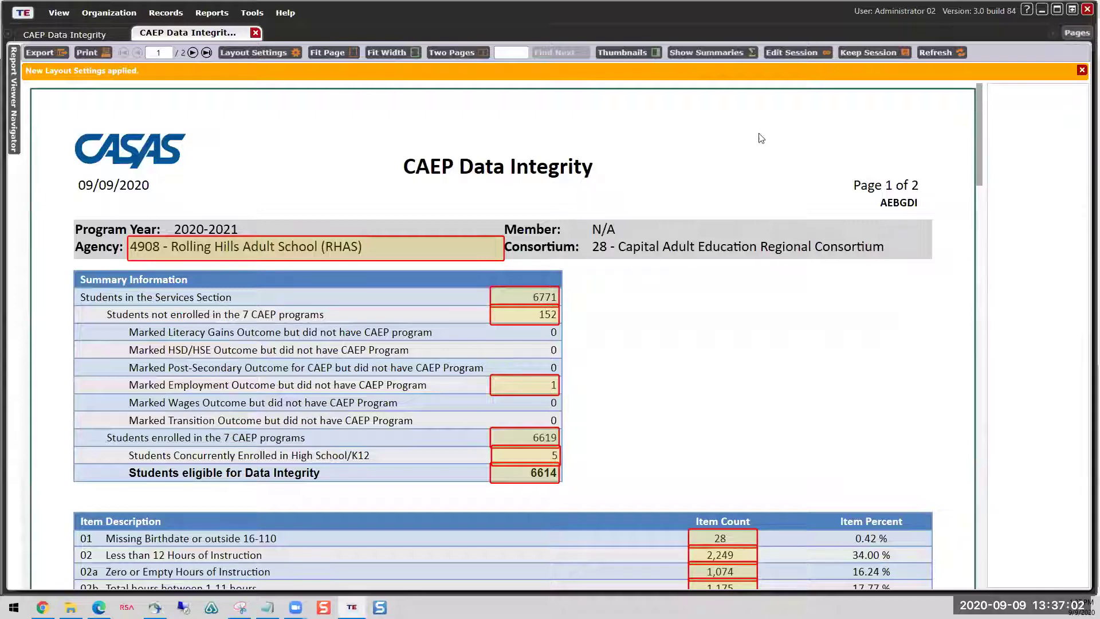
Step: Reopen the report's setup session, look over General Settings and the In Program Years records, and return to the report
left_click(803, 51)
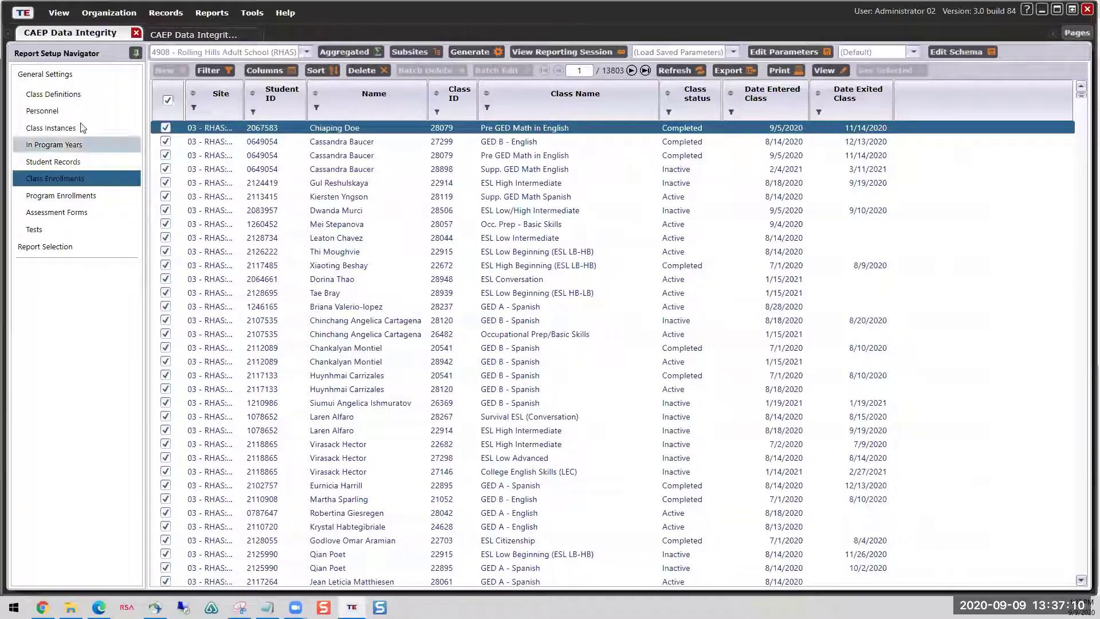
left_click(192, 35)
left_click(798, 53)
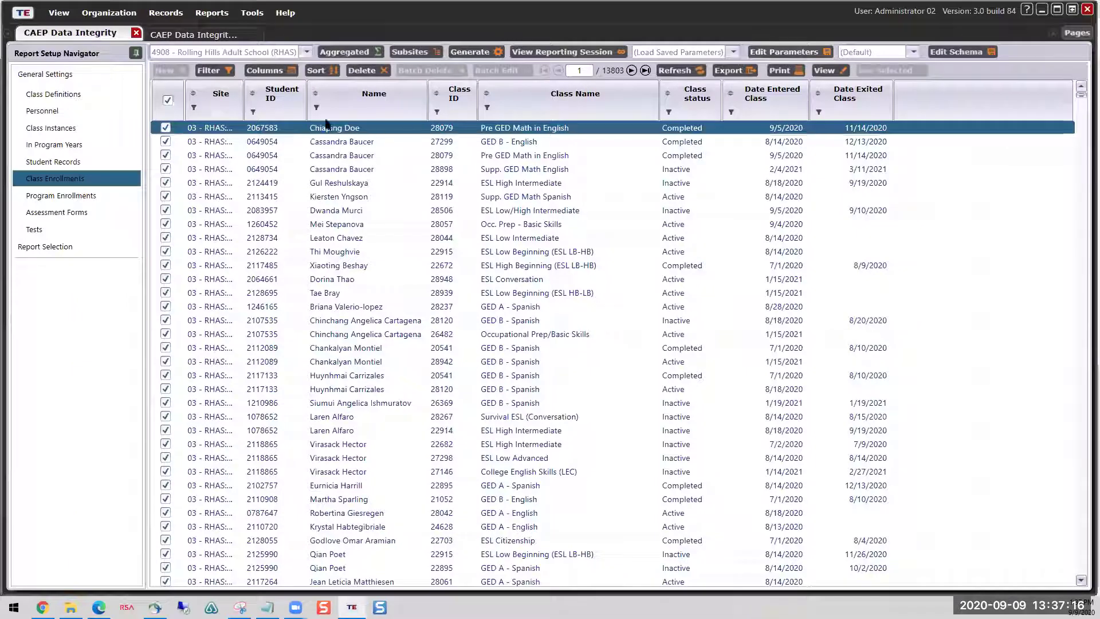
left_click(78, 73)
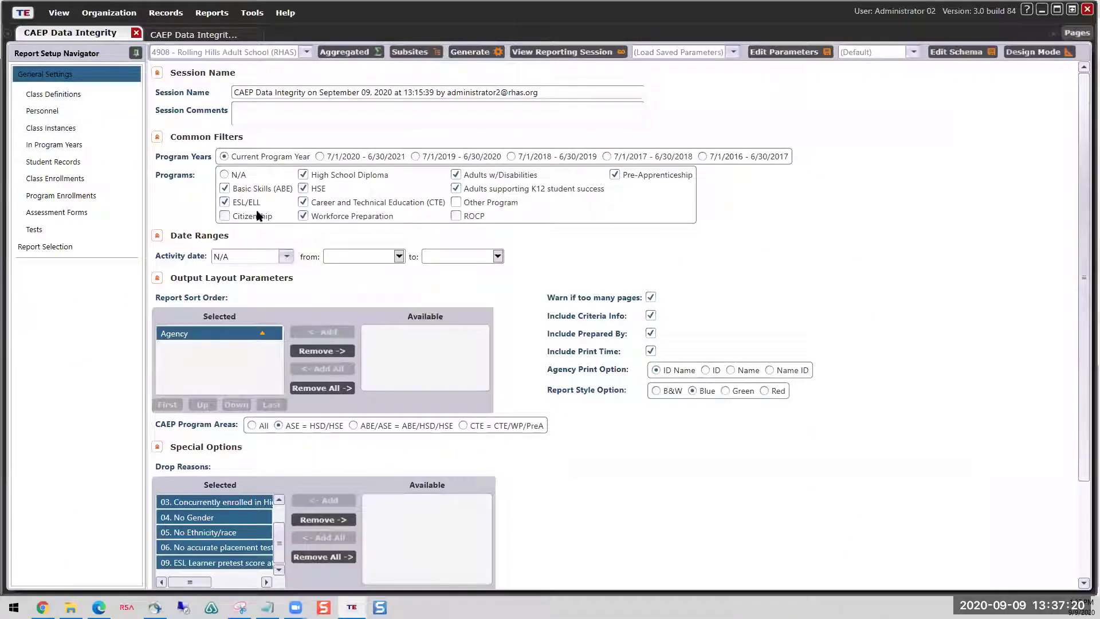
left_click(46, 145)
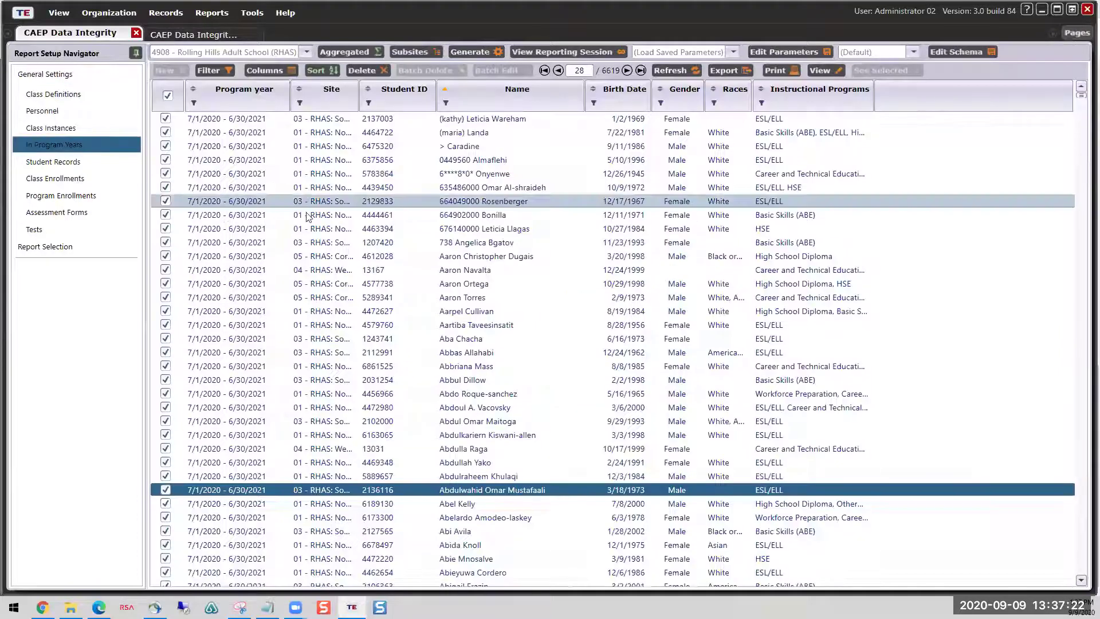
left_click(195, 34)
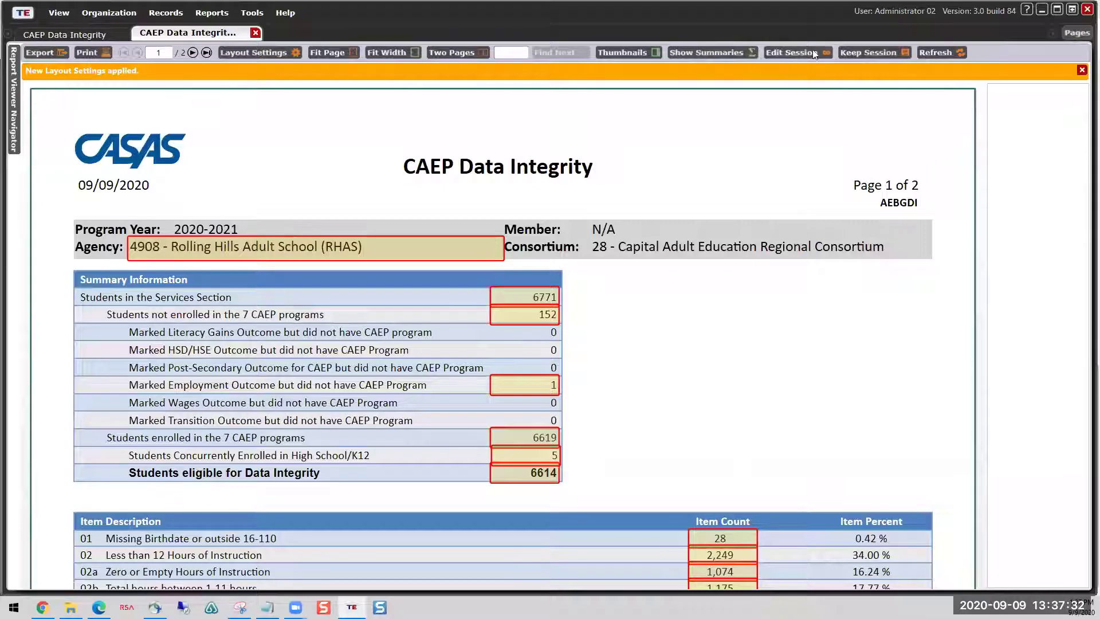
Step: Keep the report session, close the report viewer, and go back to the General Settings of the report setup
left_click(862, 51)
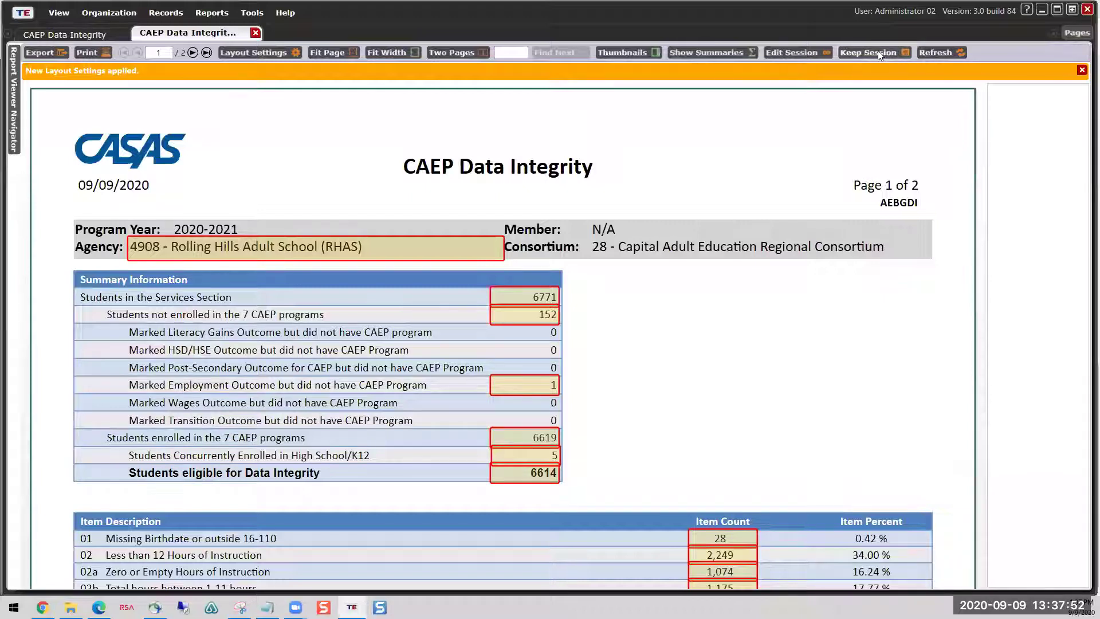
left_click(877, 50)
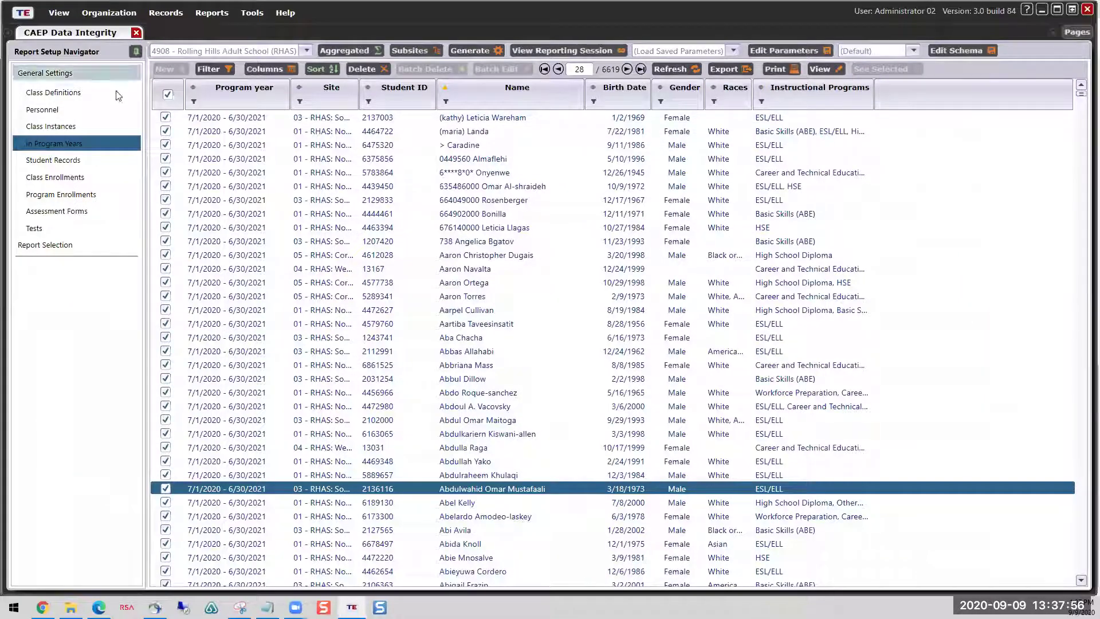
left_click(86, 73)
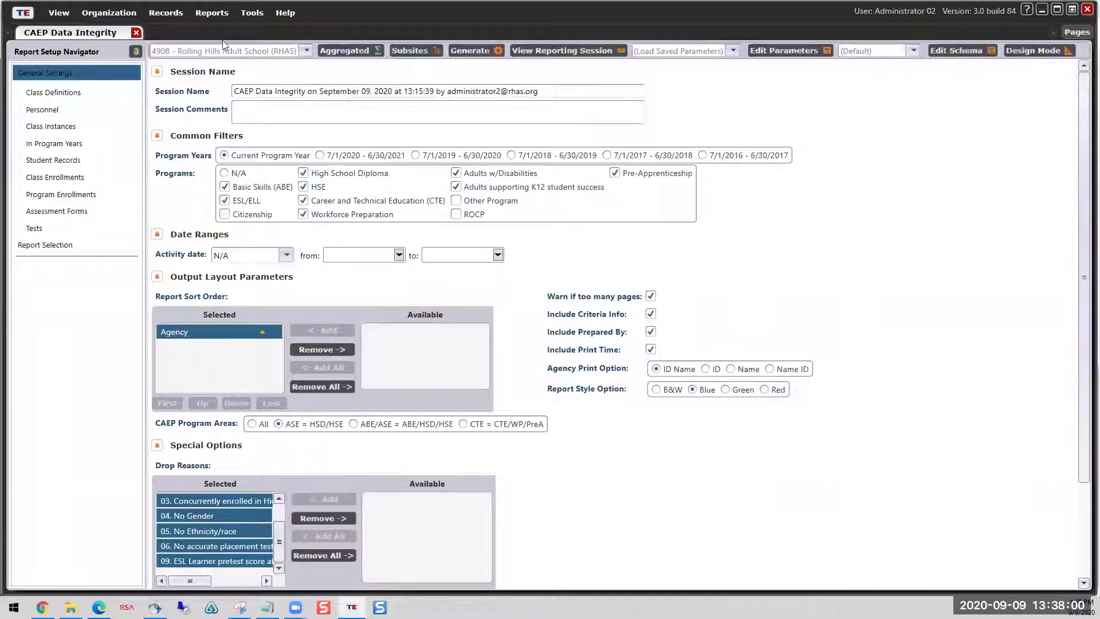
left_click(478, 51)
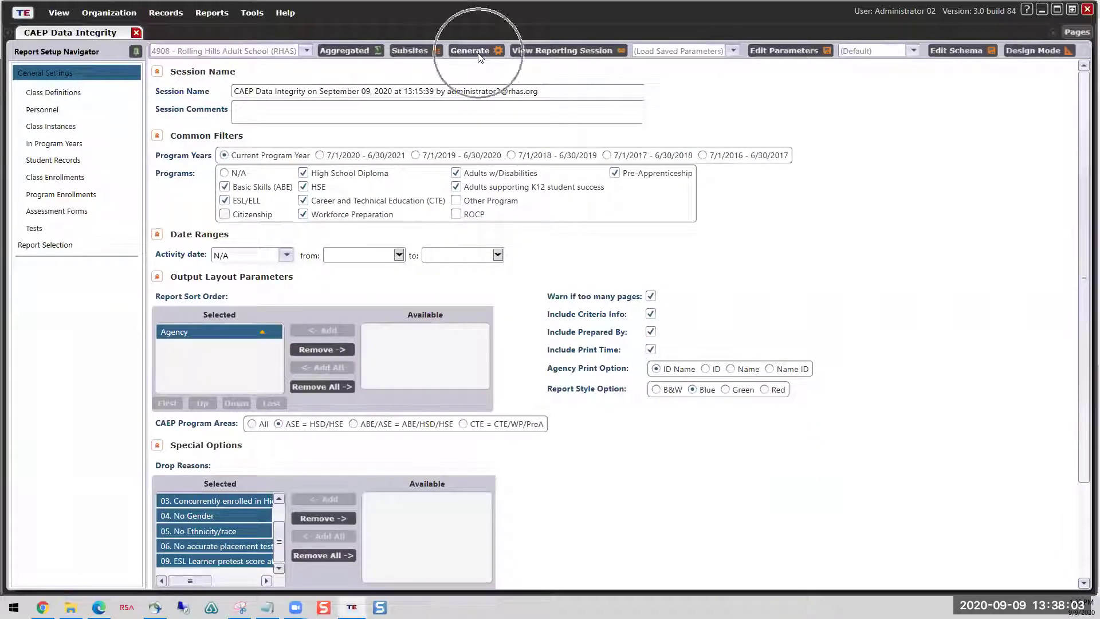
Step: In Reports Manager, widen the Session Name column and open the CAEP Data Integrity session from September 09, 2020 at 13:15:39
left_click(211, 14)
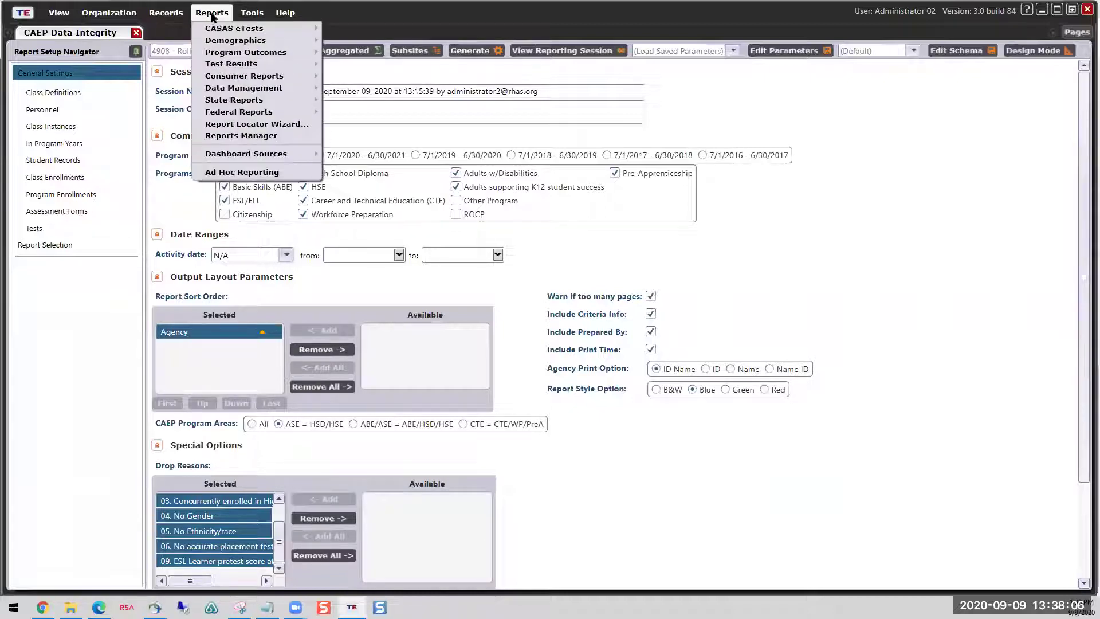
left_click(250, 137)
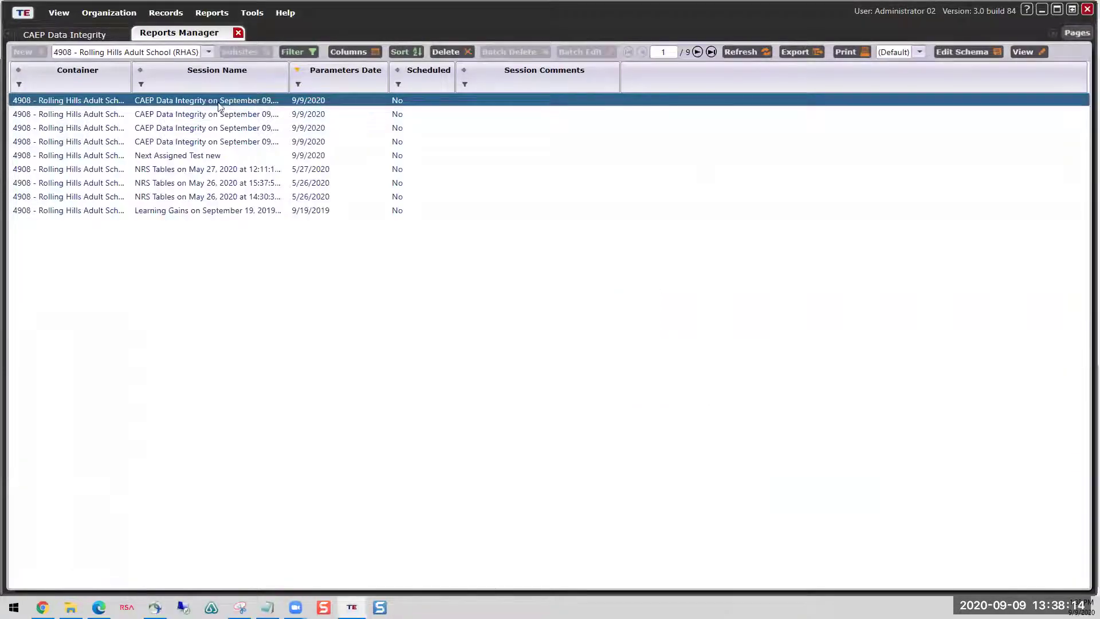
left_click_drag(291, 86, 468, 87)
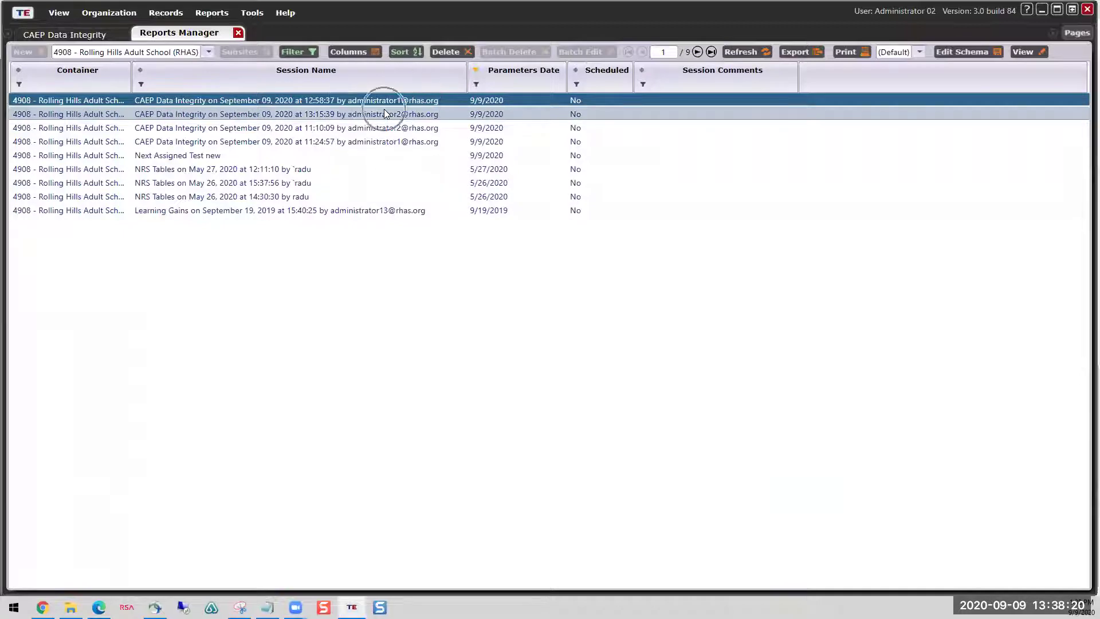
left_click(295, 115)
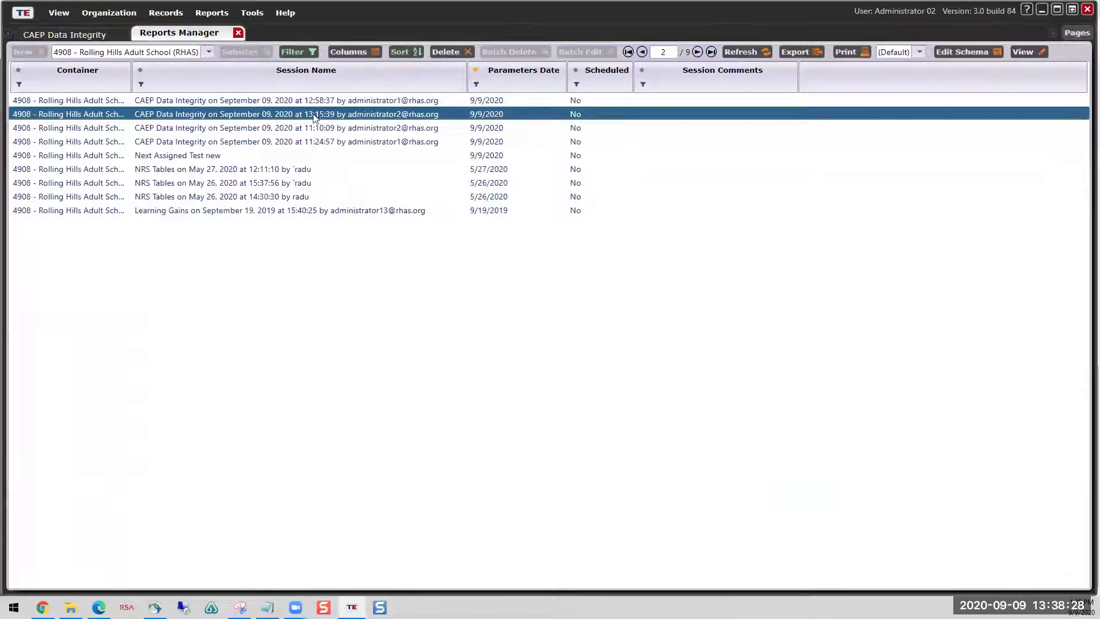
double_click(389, 115)
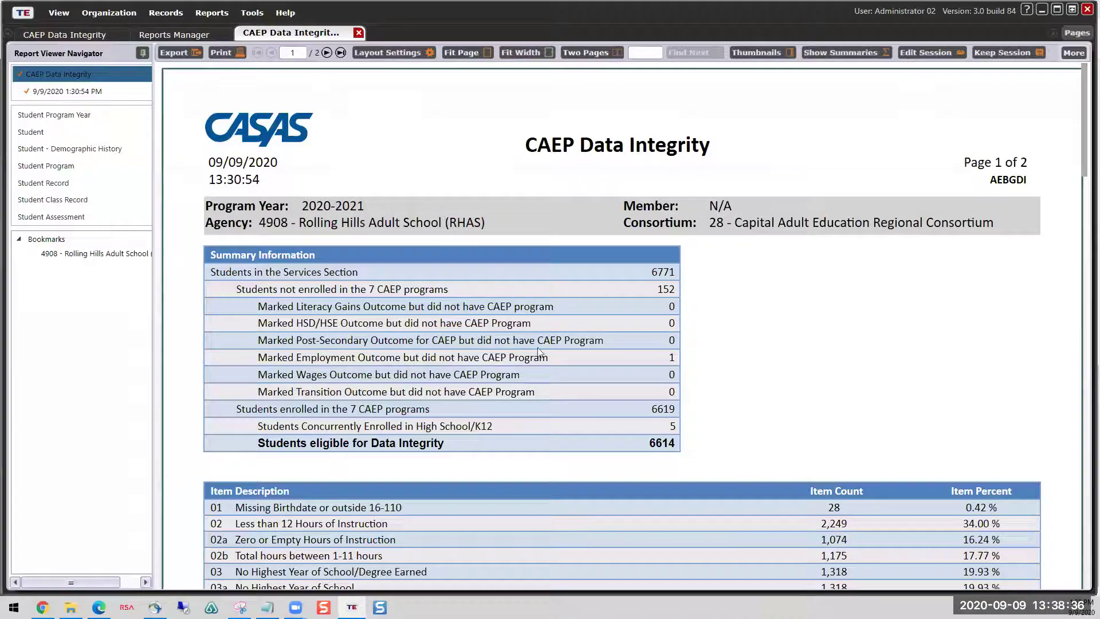
Step: Look over the reopened report's summary and item tables, and check the Keep Session and Refresh commands available for it
scroll(752, 385, "down", 6)
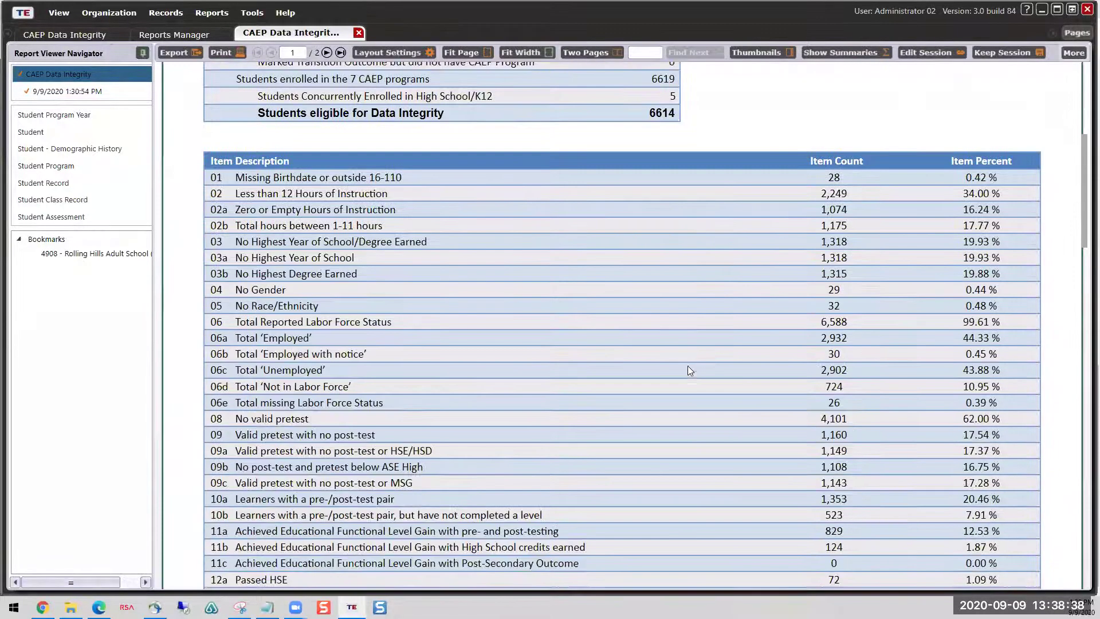
scroll(687, 366, "up", 6)
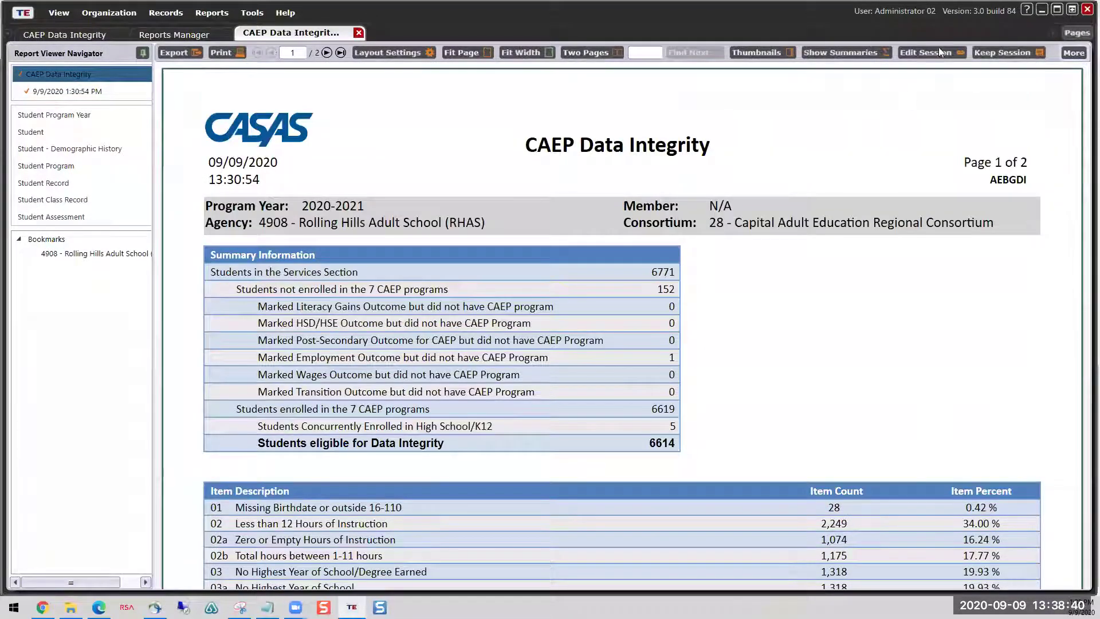
left_click(1016, 53)
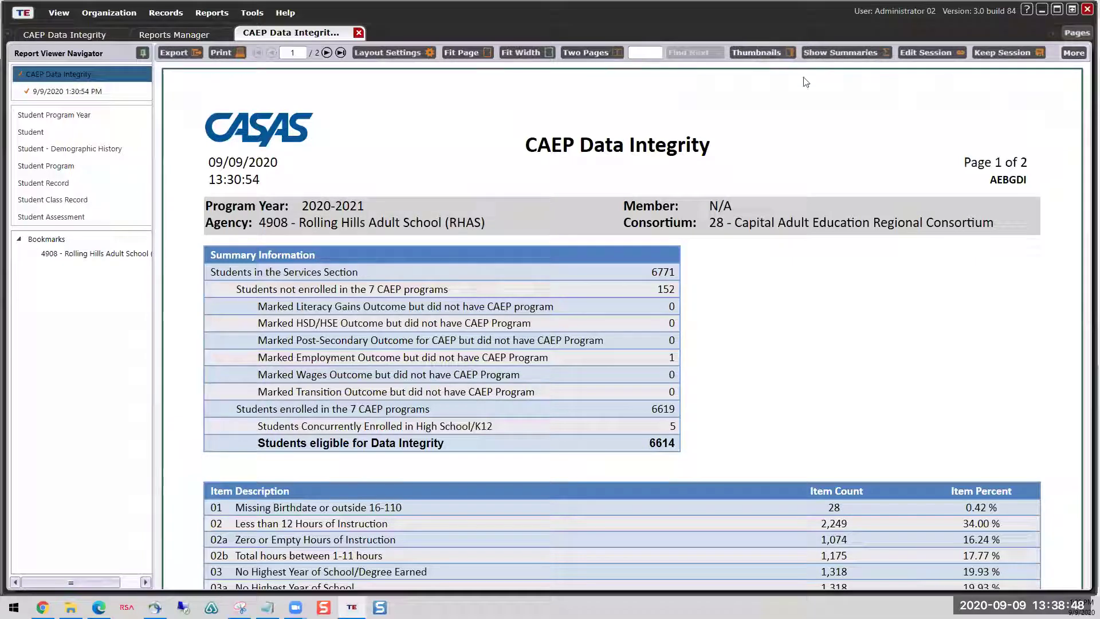
left_click(1074, 53)
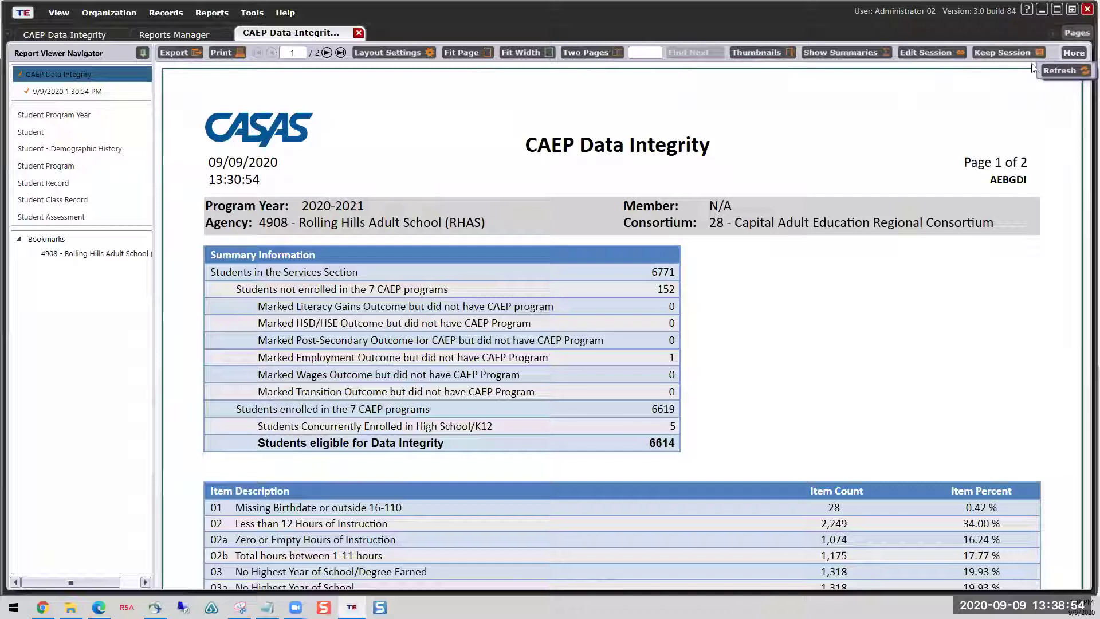
left_click(1012, 82)
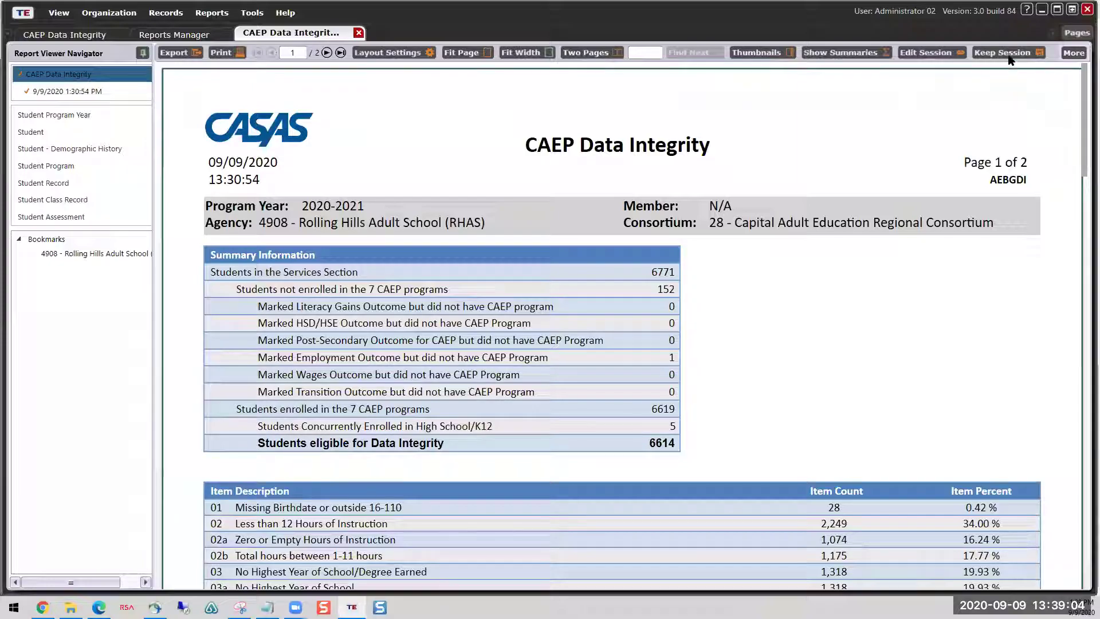
Step: Review the highlighted item counts down to the report's second page, and return to the first page
scroll(819, 338, "down", 5)
scroll(824, 345, "down", 6)
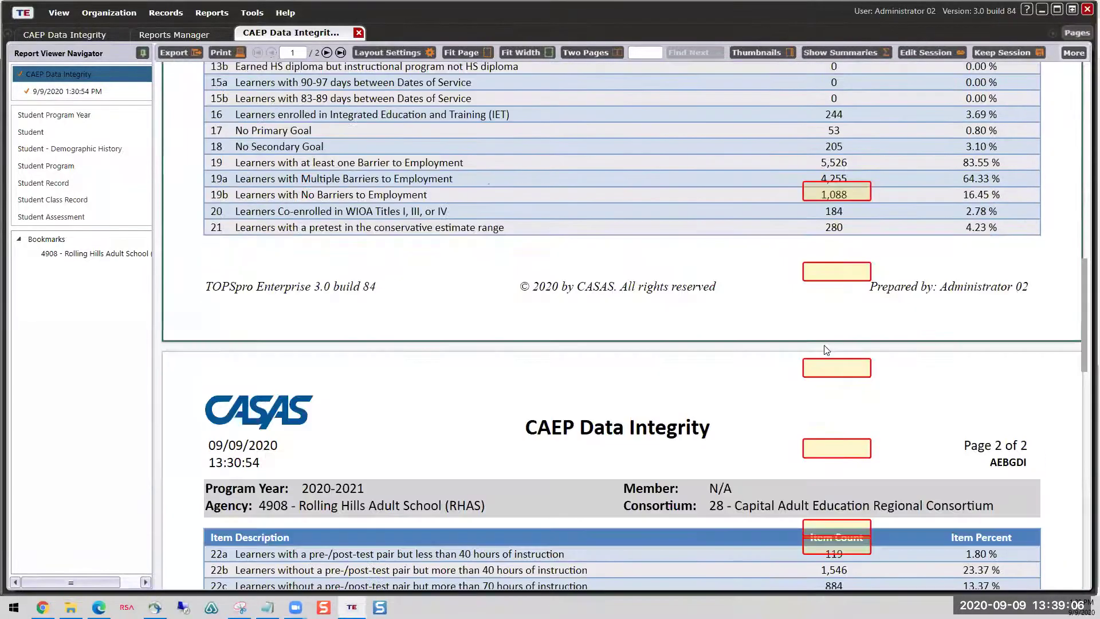
scroll(828, 342, "up", 8)
scroll(820, 341, "up", 3)
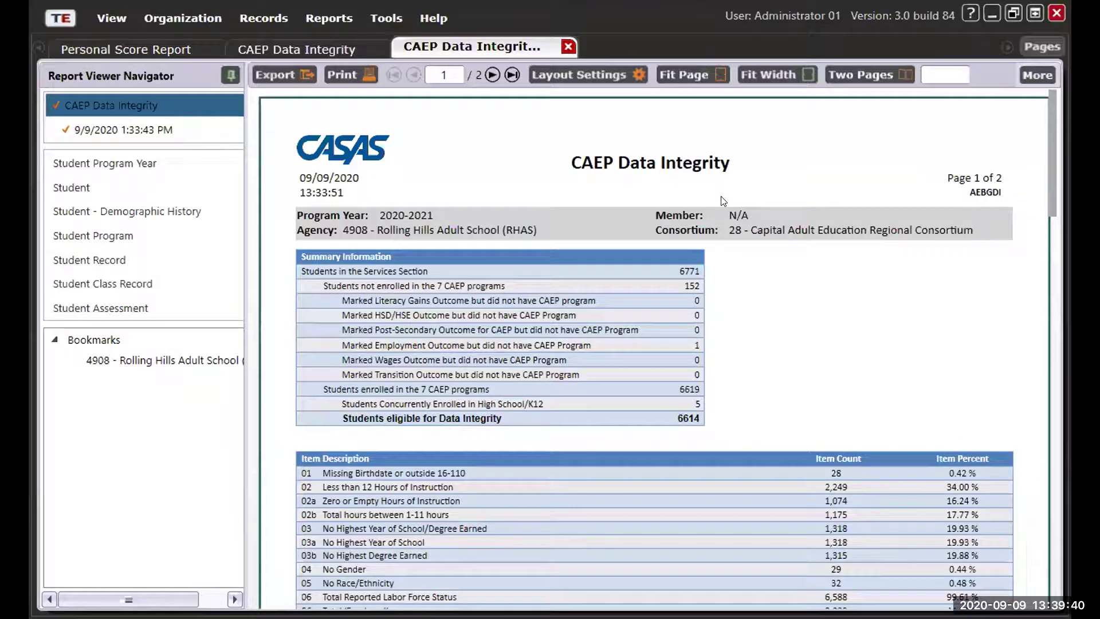
Step: Review the CAEP Data Integrity setup's filters, date ranges, output layout parameters, drop reasons and drill-down options
left_click(334, 43)
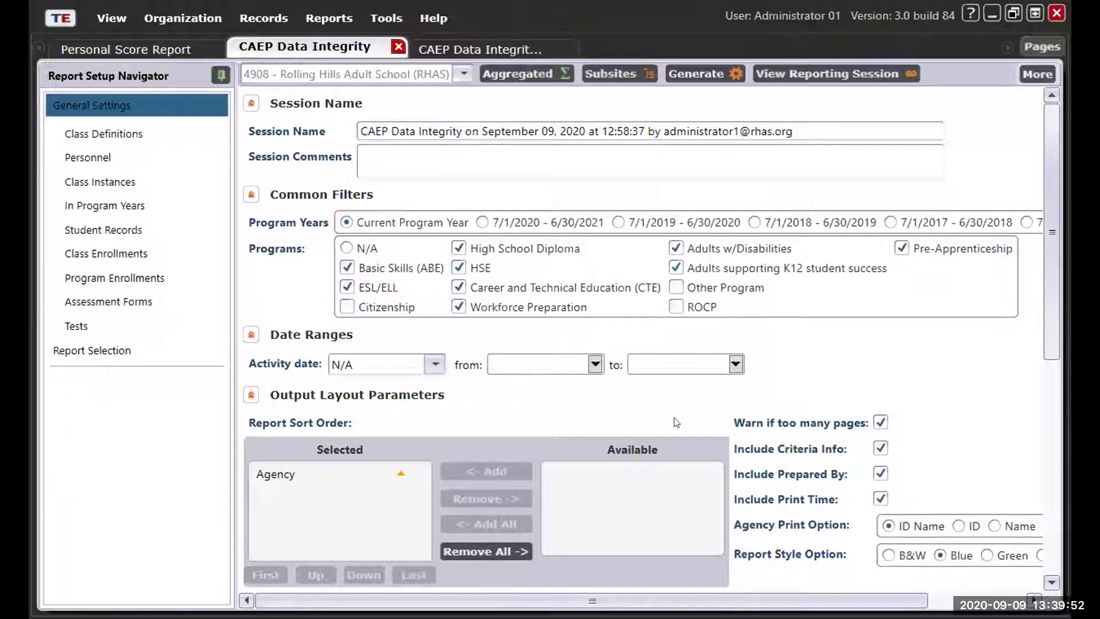
scroll(676, 423, "down", 1)
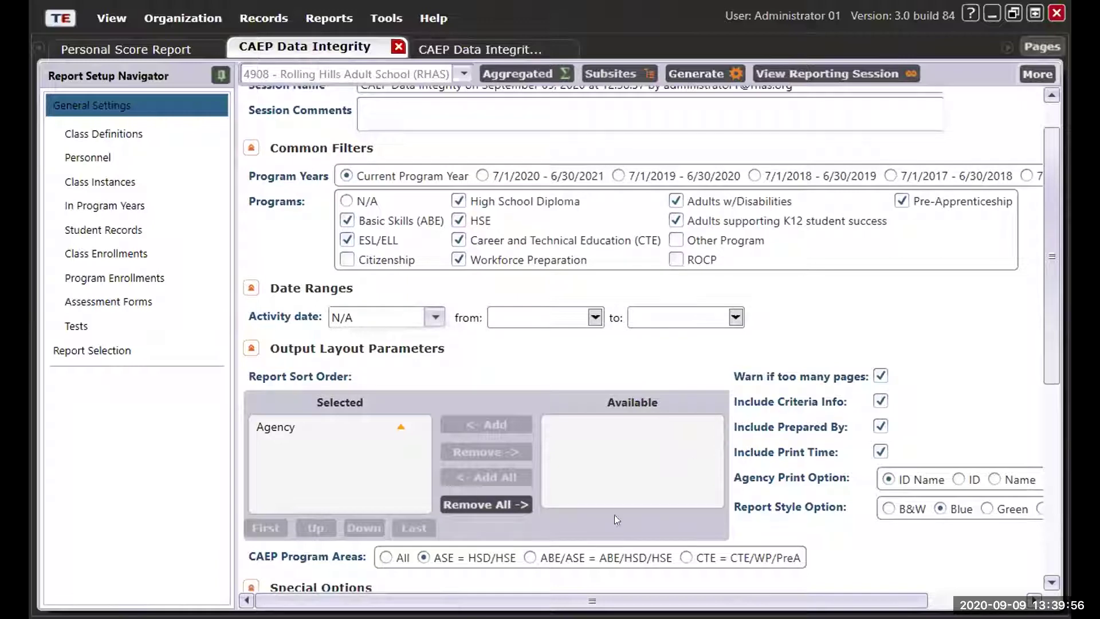
scroll(515, 565, "down", 2)
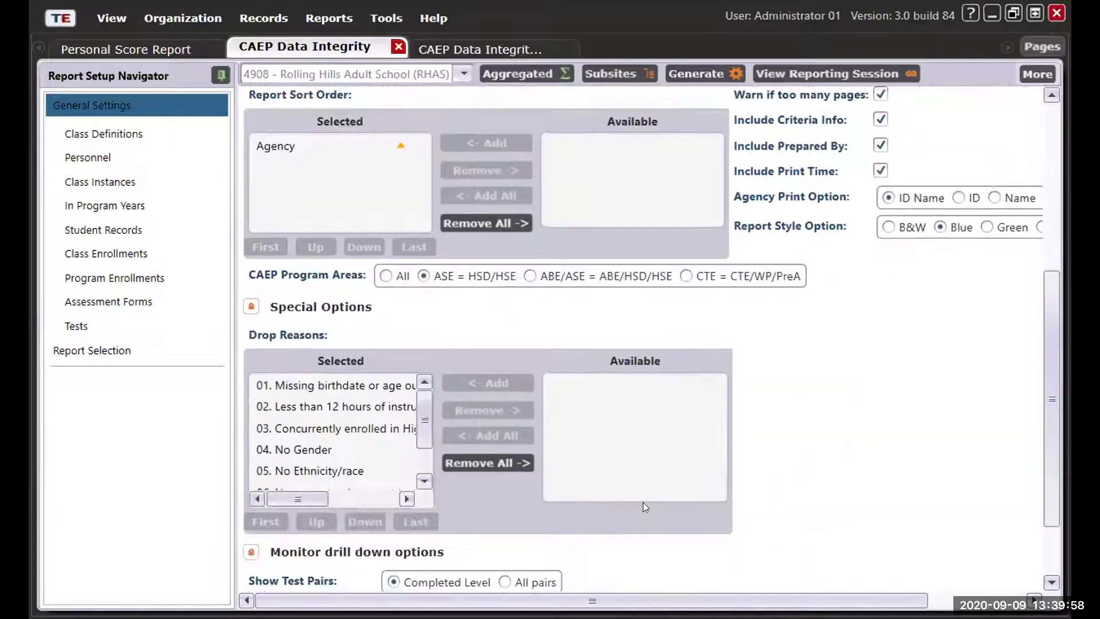
scroll(643, 502, "down", 4)
scroll(669, 511, "up", 1)
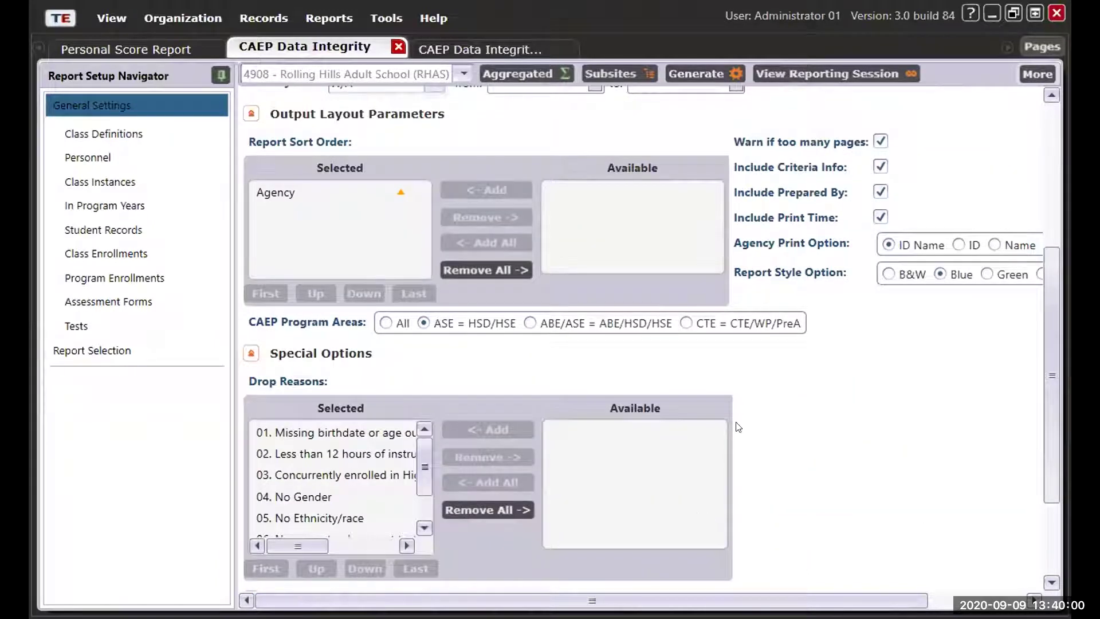
scroll(584, 316, "up", 5)
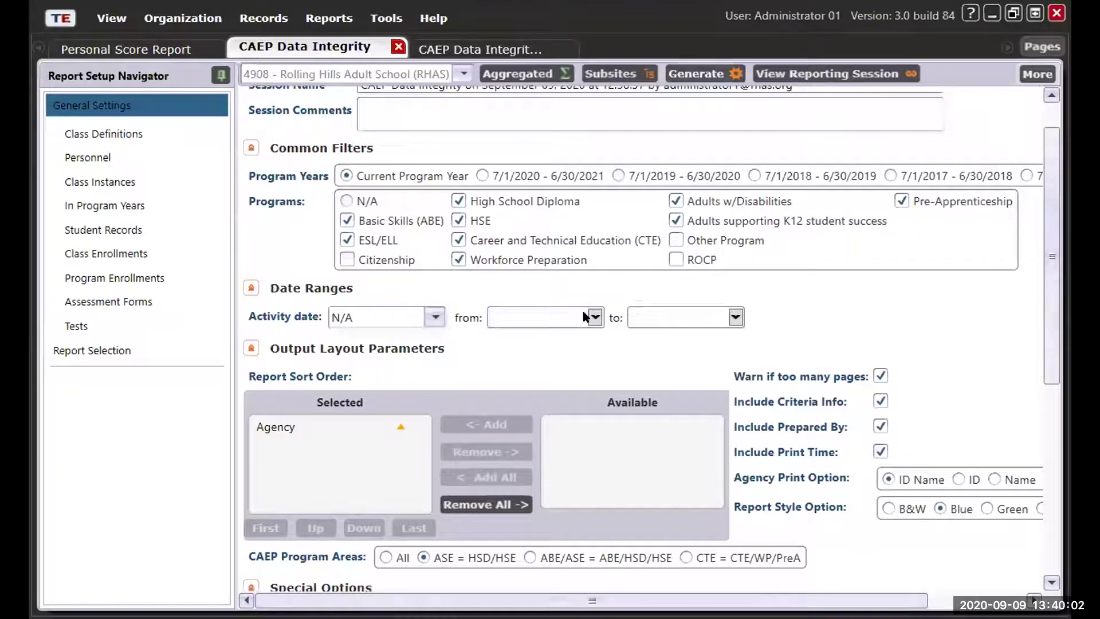
Step: Return to the generated report and drill down into the item count for 02, Less than 12 Hours of Instruction
left_click(504, 45)
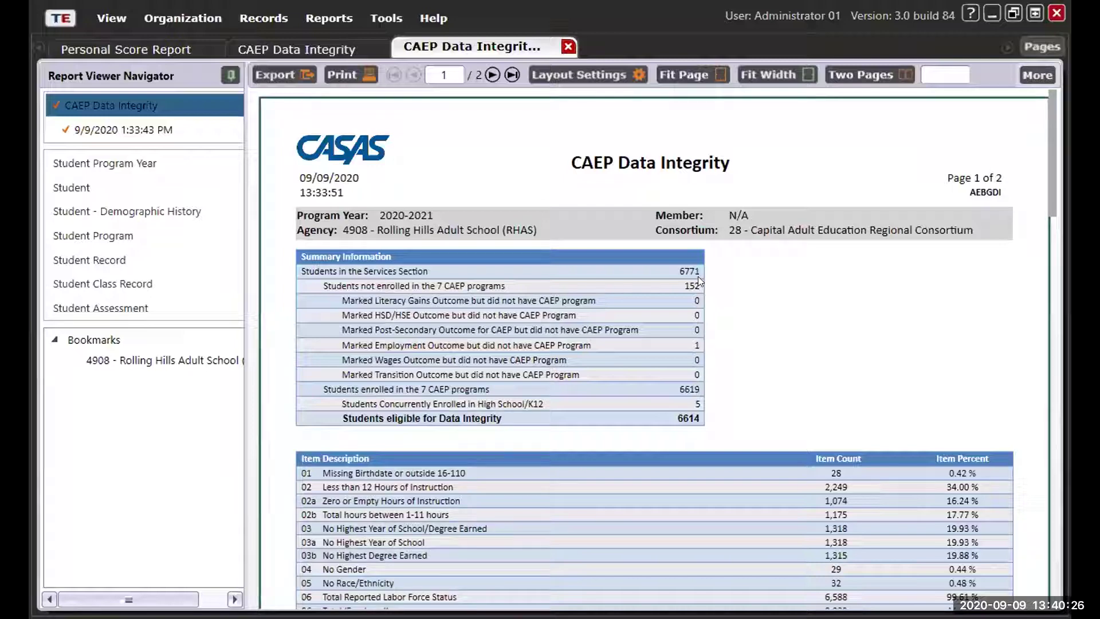
scroll(565, 380, "down", 2)
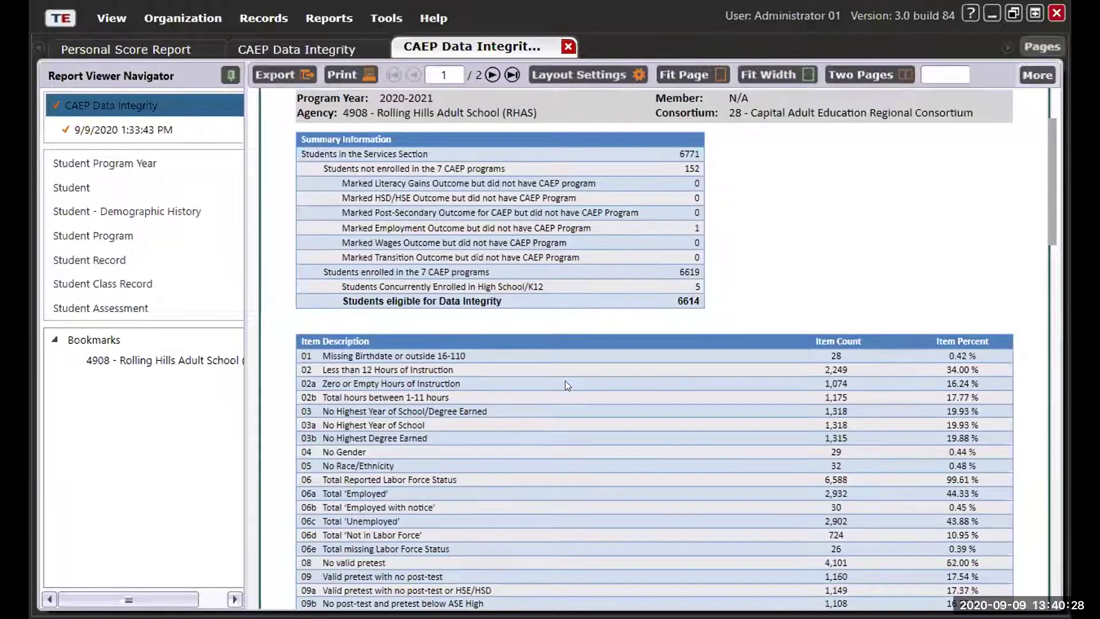
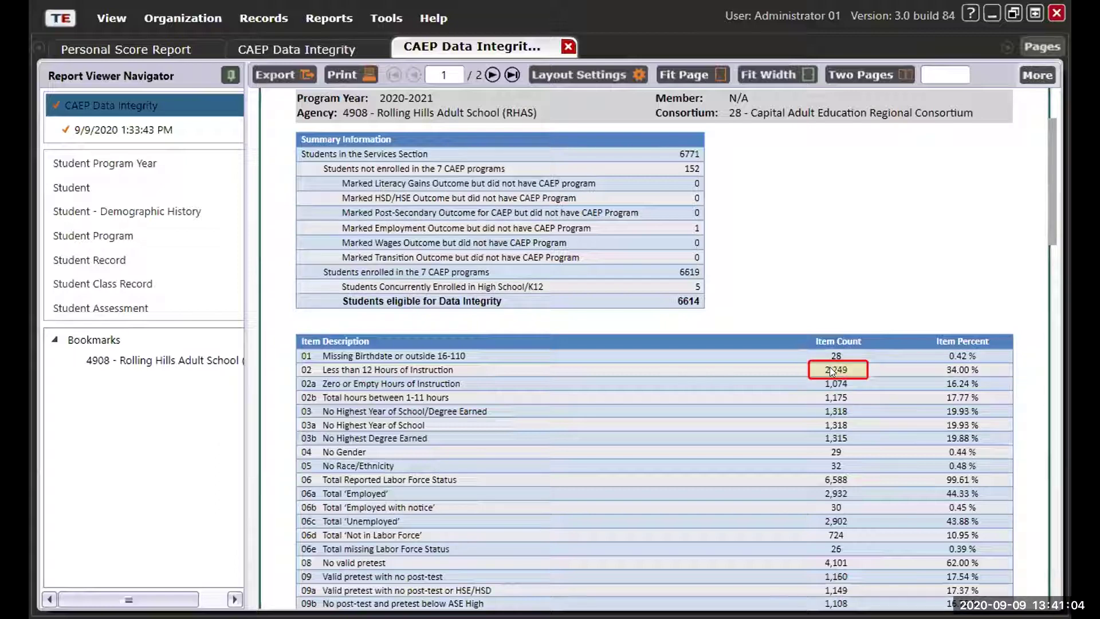
left_click(829, 368)
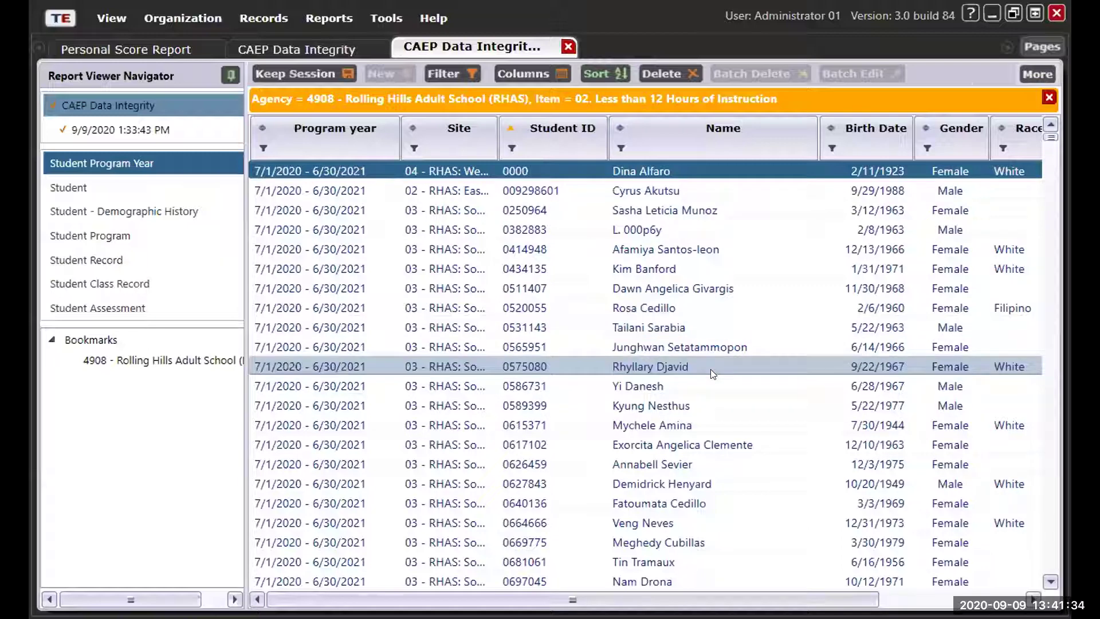
Step: Look through the student program year list for item 02, Less than 12 Hours of Instruction, including its Instructional Programs column
scroll(710, 369, "down", 10)
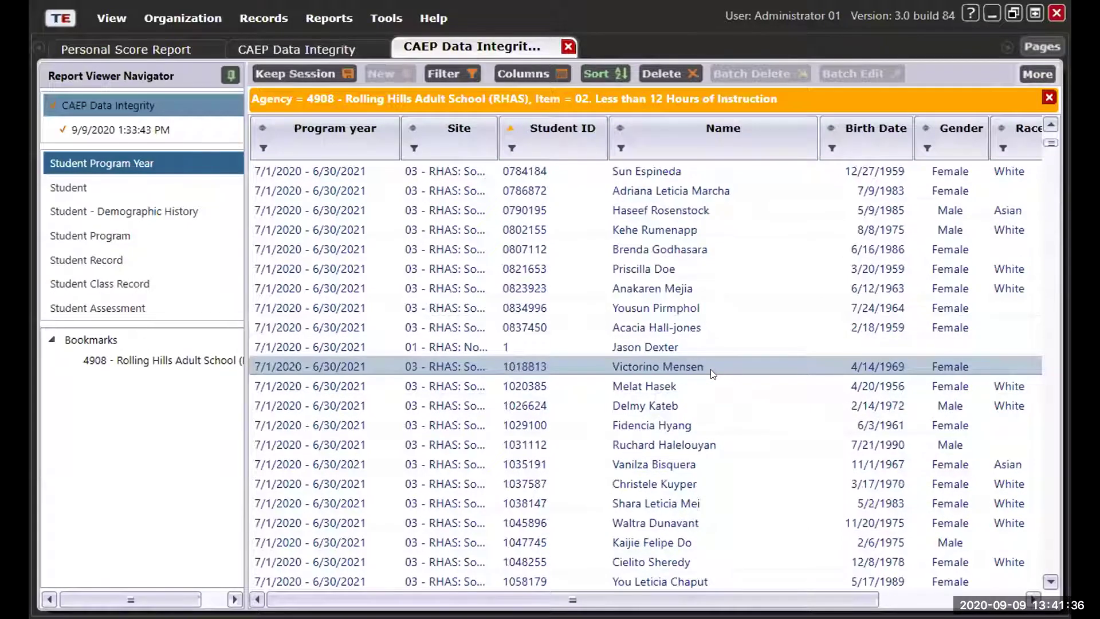
scroll(711, 369, "down", 9)
scroll(656, 593, "down", 4)
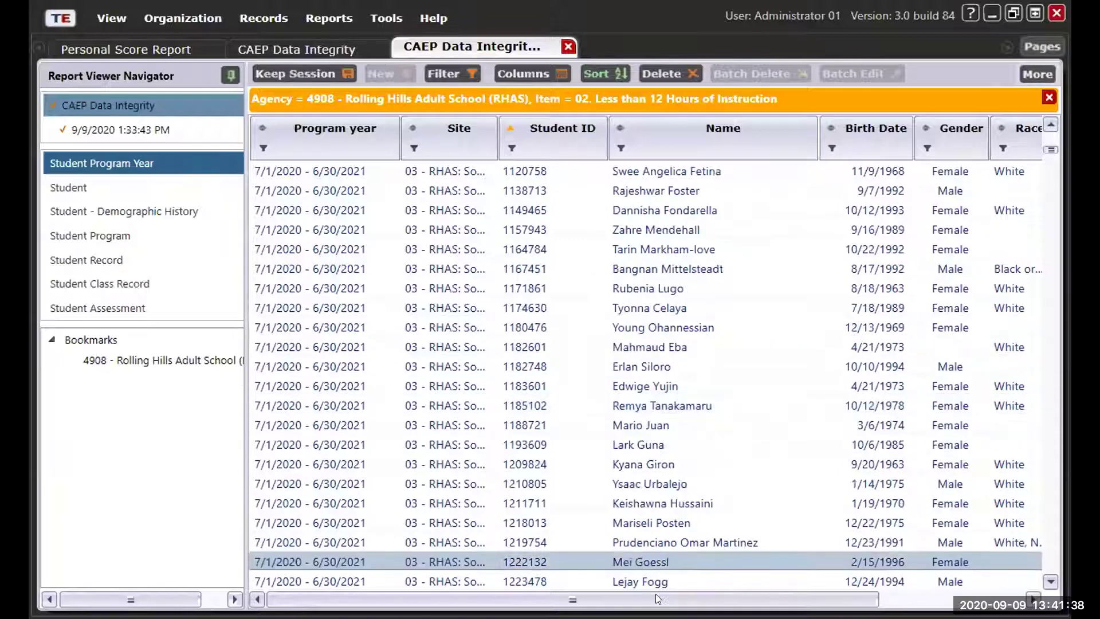
scroll(748, 512, "down", 4)
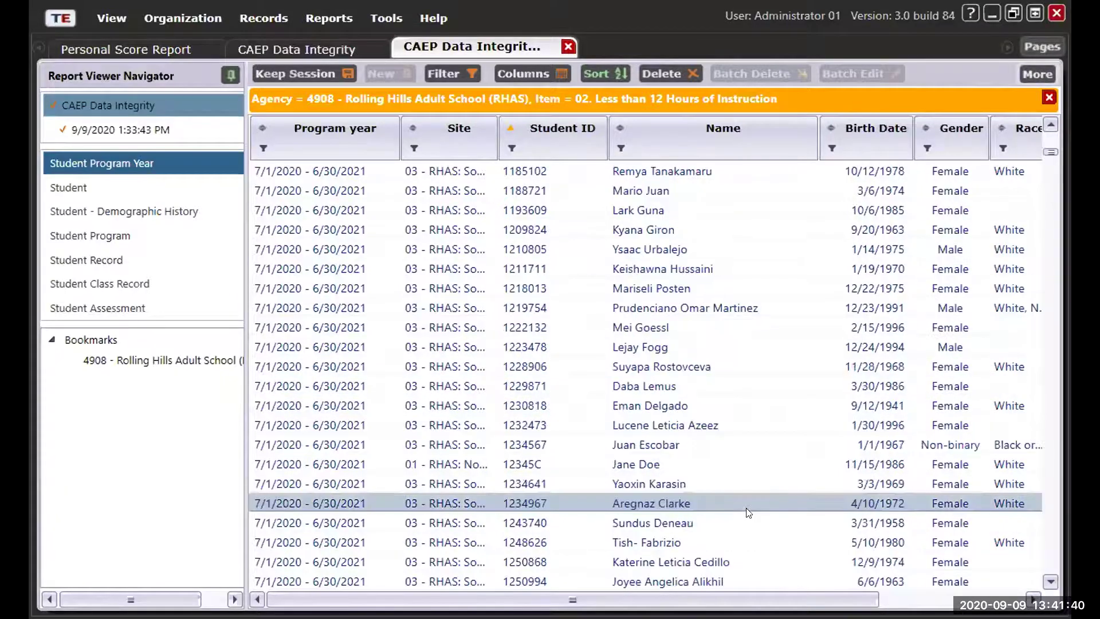
scroll(748, 512, "up", 3)
scroll(749, 591, "down", 2)
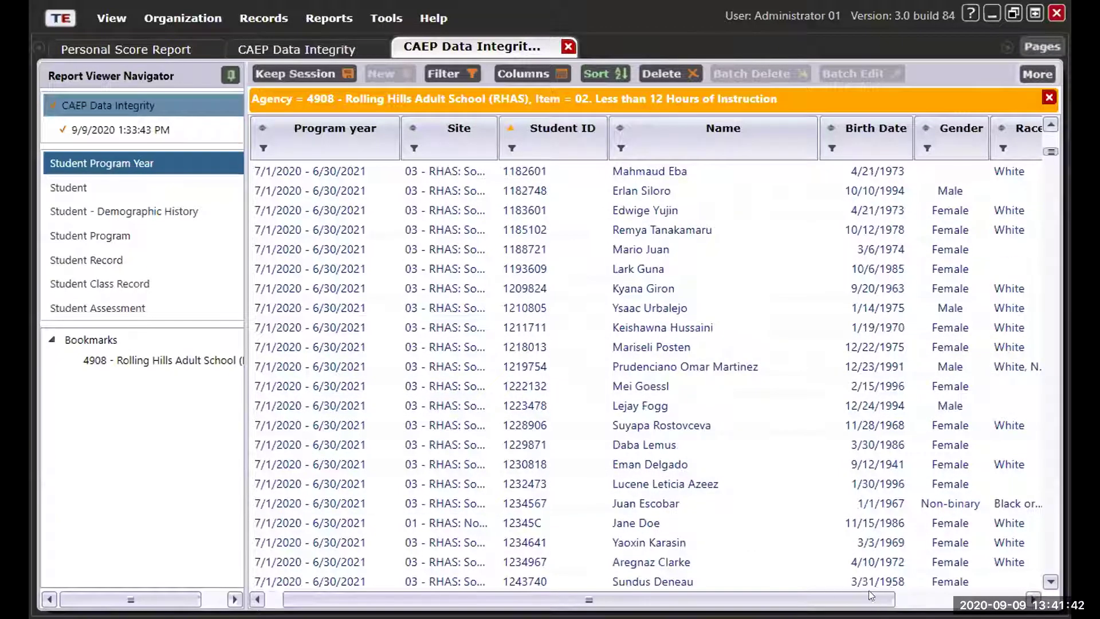
scroll(868, 590, "right", 3)
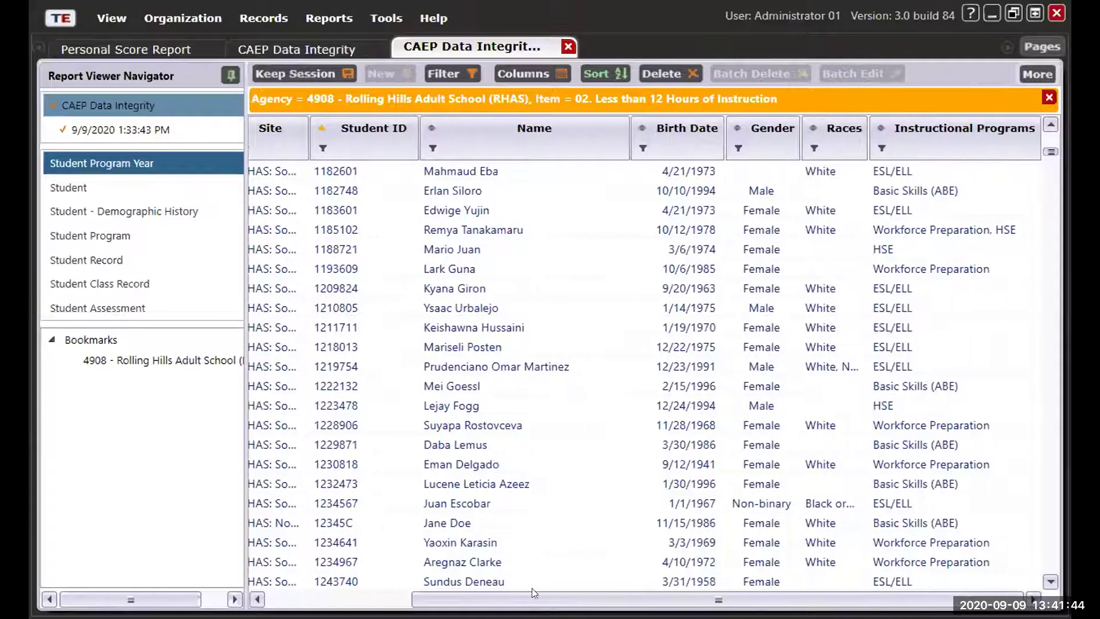
scroll(871, 593, "left", 3)
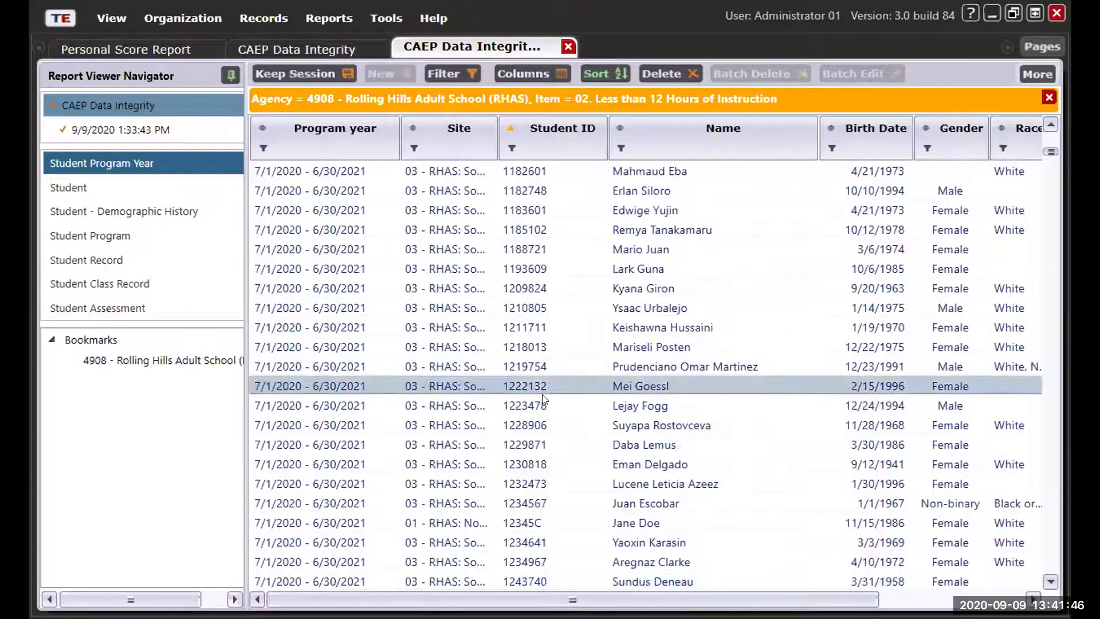
scroll(541, 419, "up", 2)
scroll(540, 421, "up", 18)
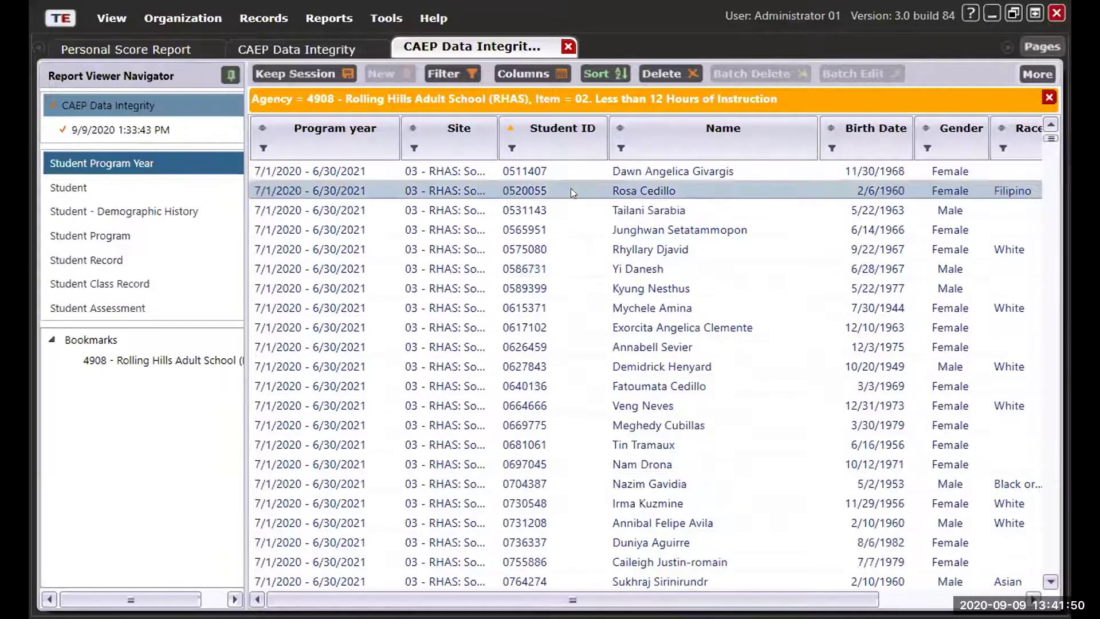
Step: Open a listed male South Campus student's program year record to check its class records, and return to the generated report
double_click(464, 267)
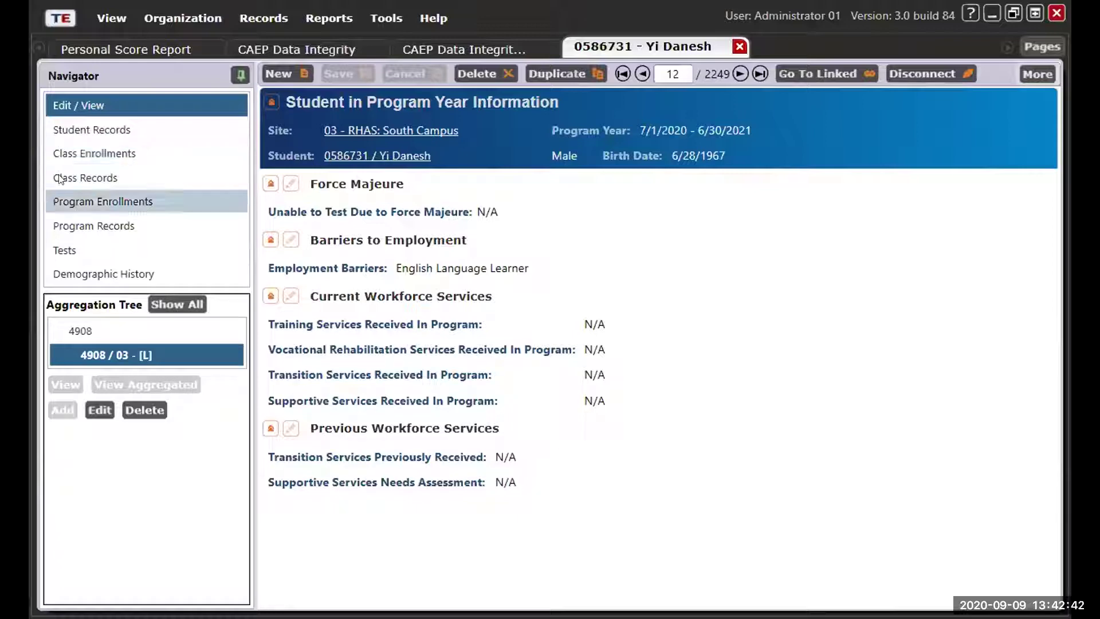
left_click(107, 176)
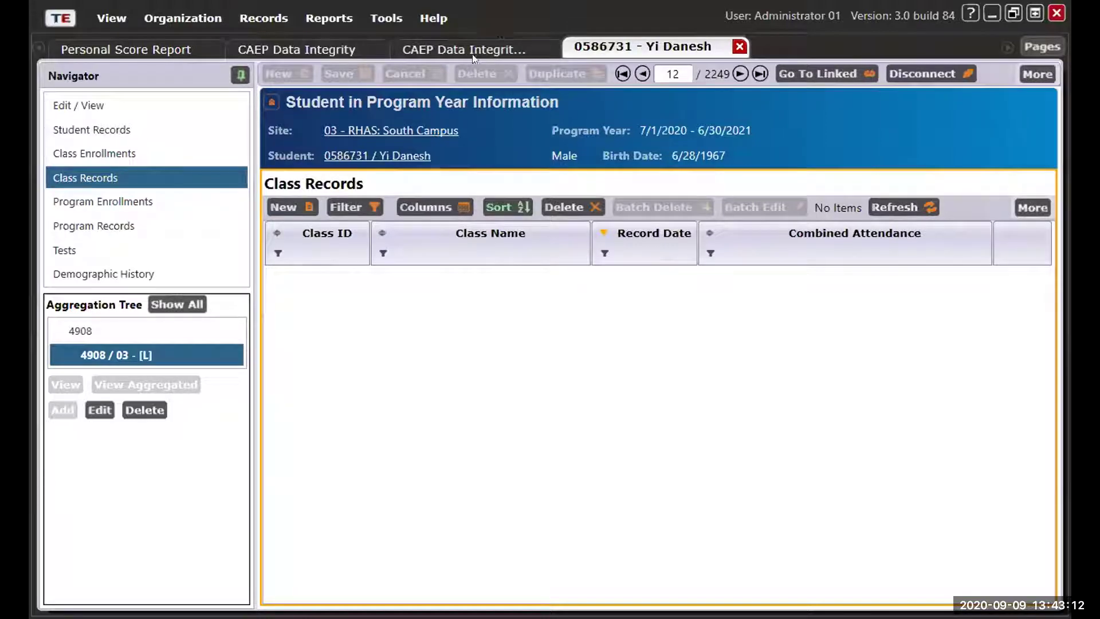
left_click(499, 52)
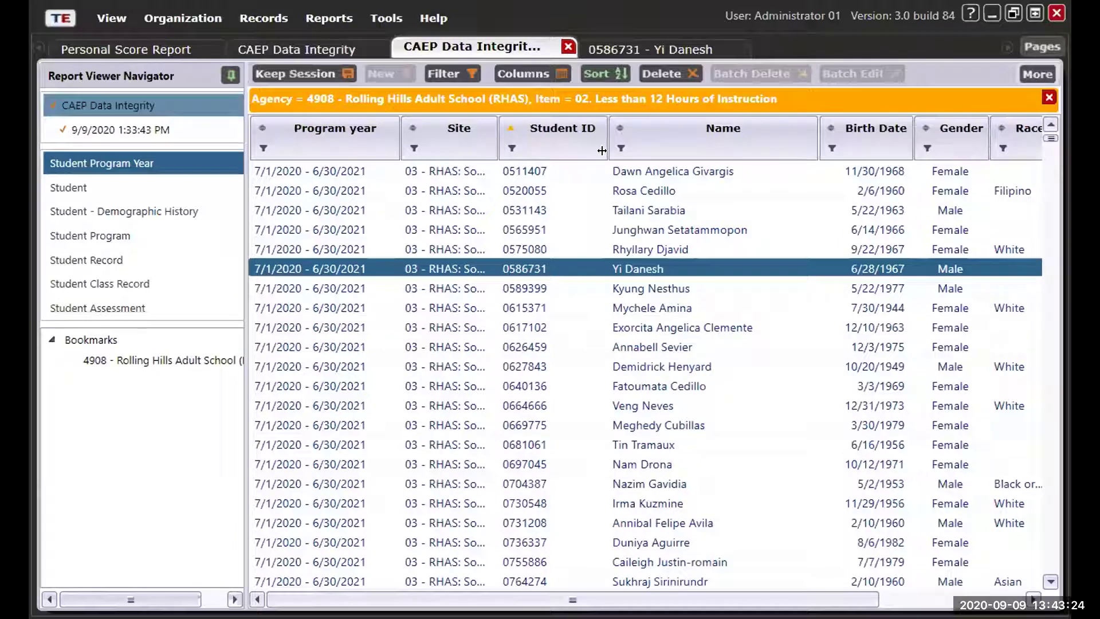
left_click(342, 46)
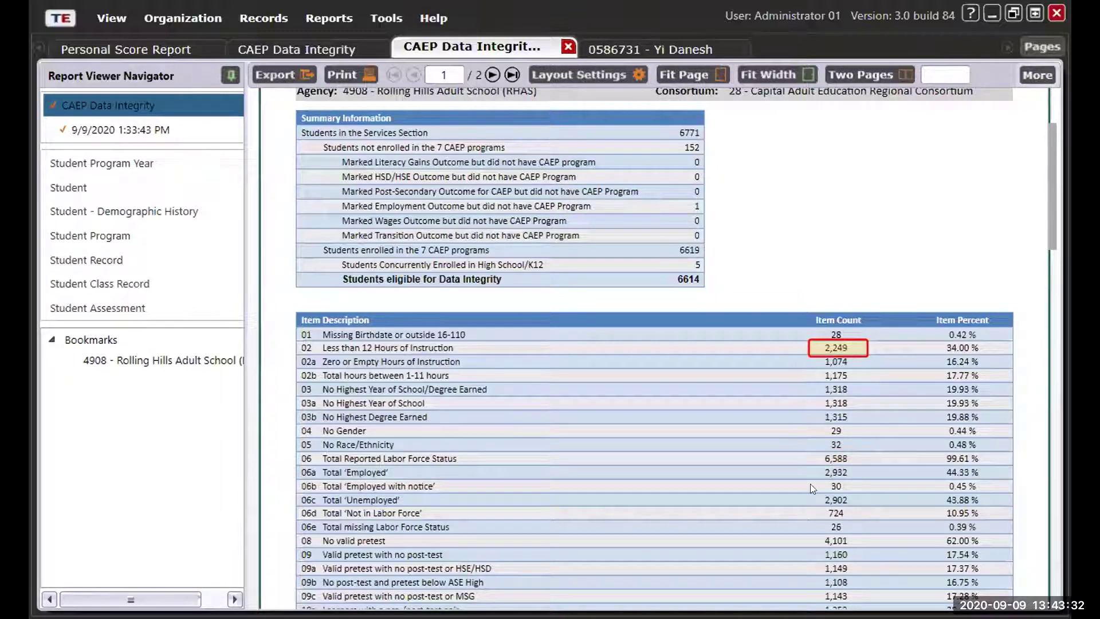
Step: Drill down to the NRS Monitor from the item count for 09, Valid pretest with no post-test
scroll(818, 444, "down", 2)
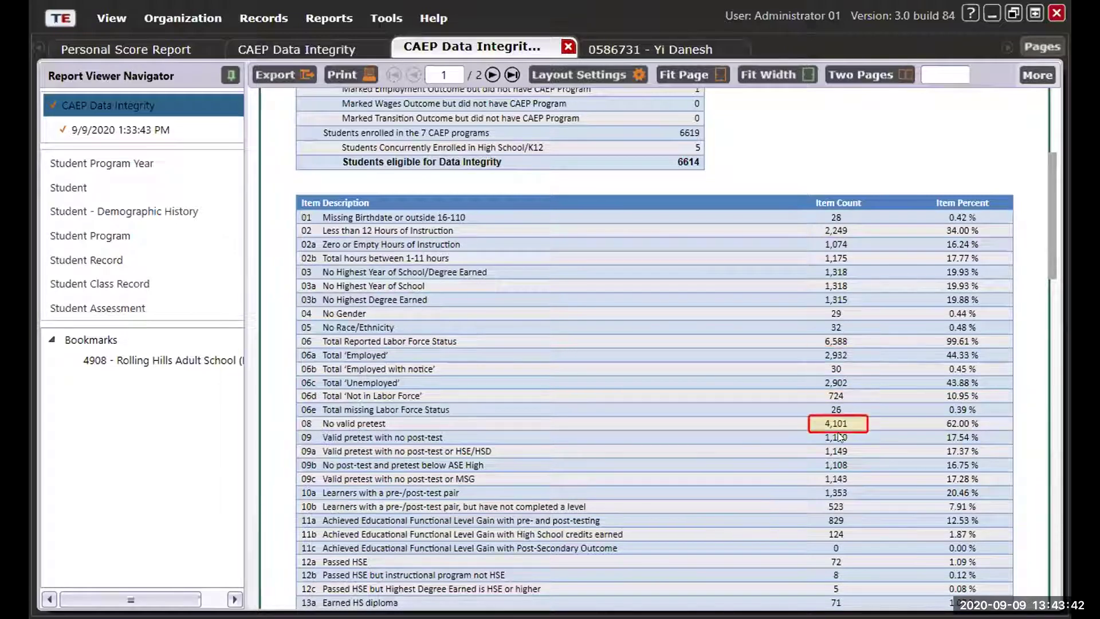
scroll(839, 456, "down", 3)
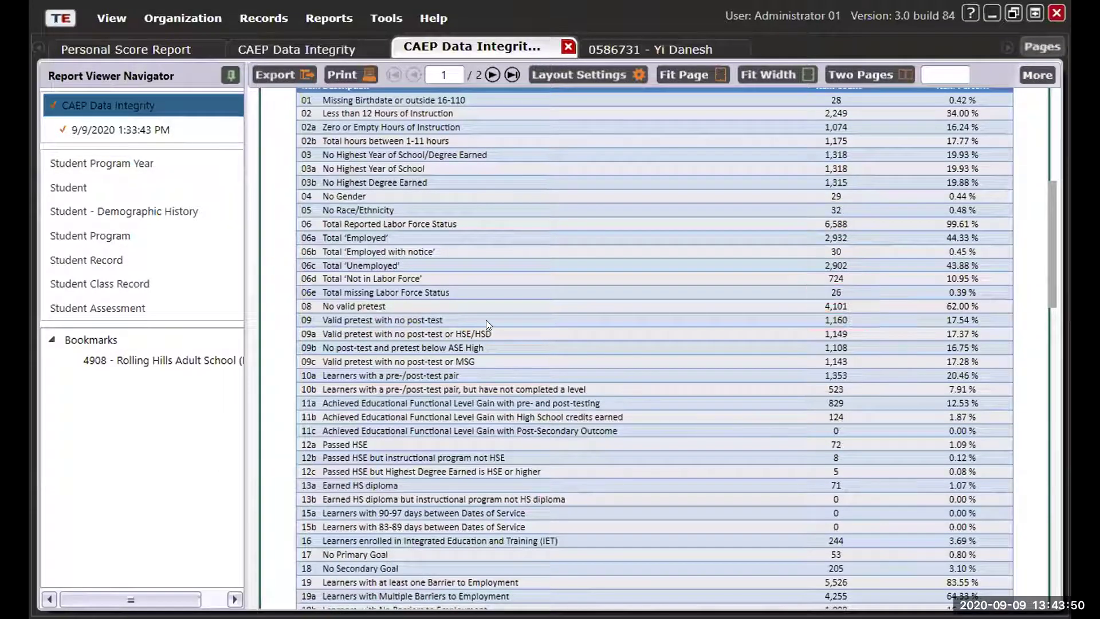
left_click(827, 316)
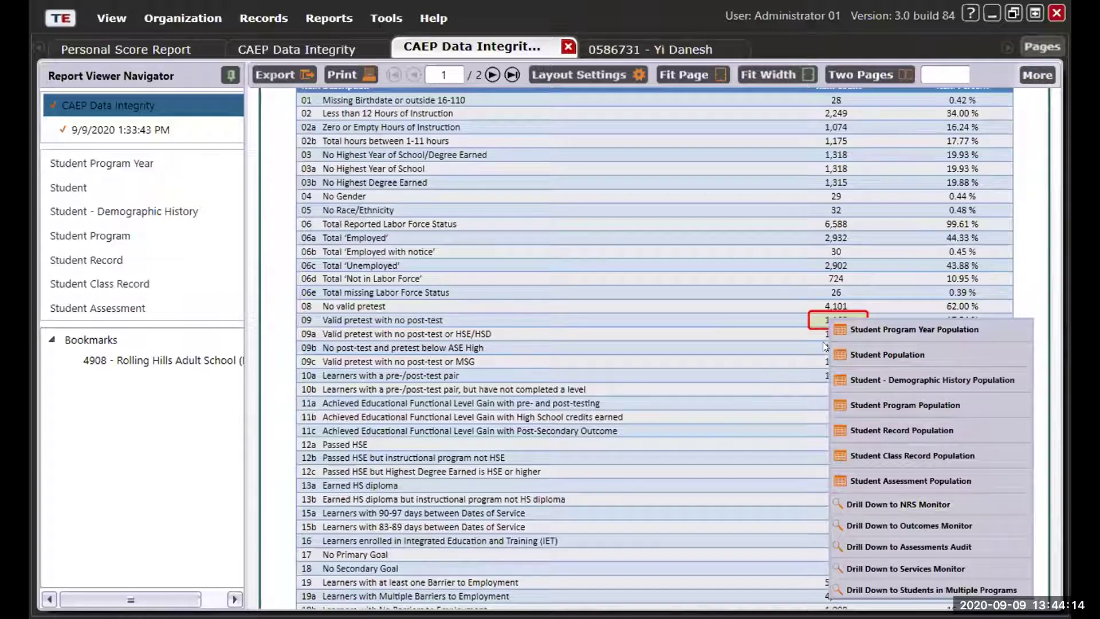
left_click(816, 313)
right_click(816, 319)
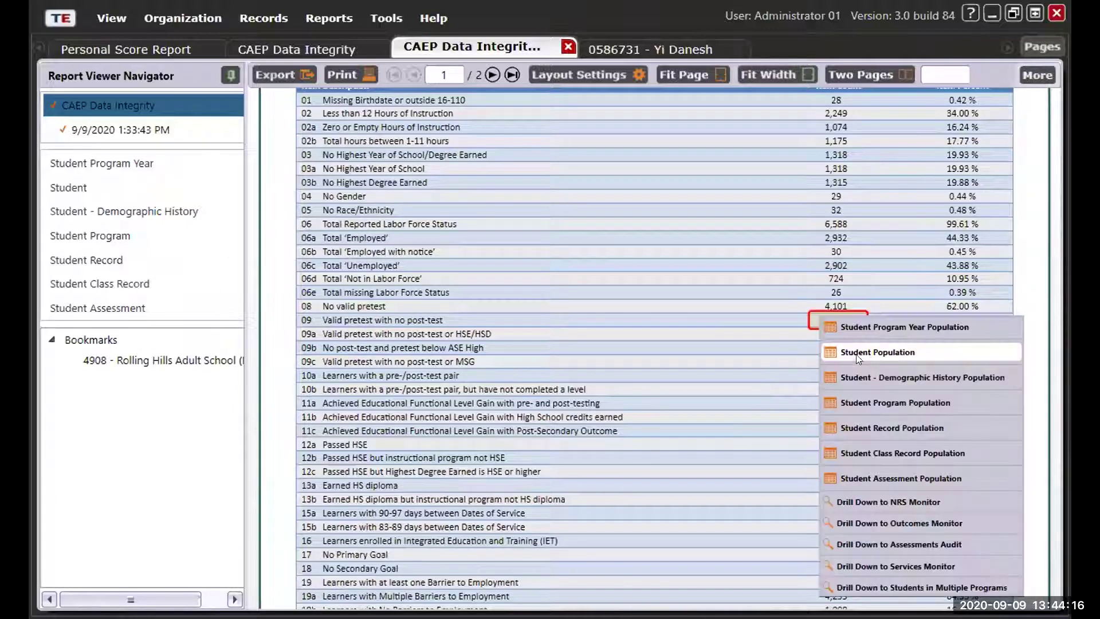
left_click(882, 501)
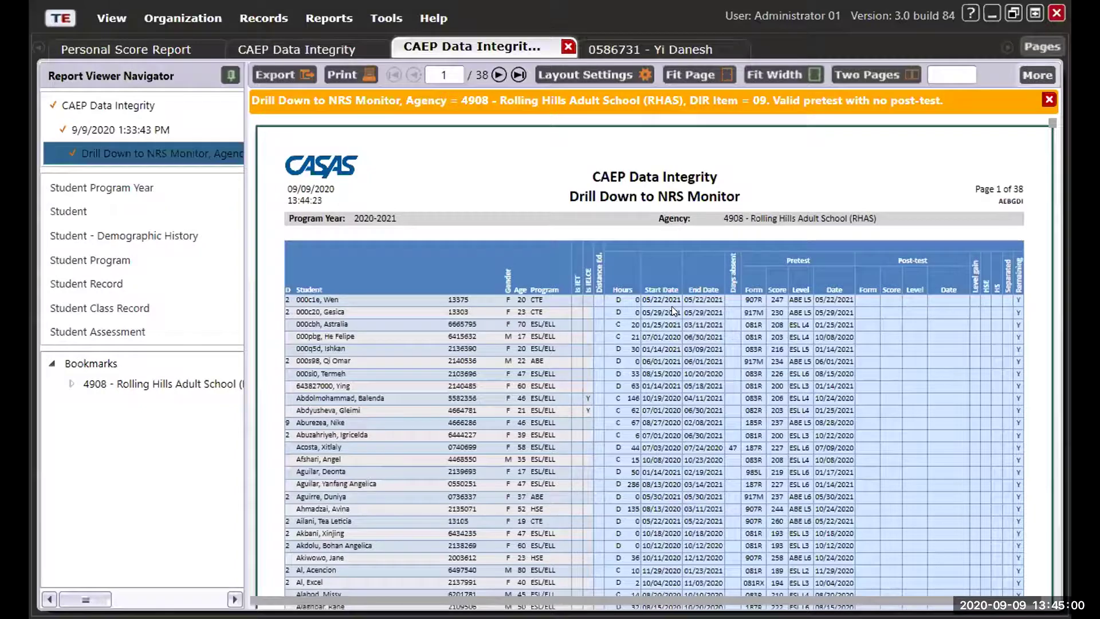
Step: Review the NRS Monitor drill-down's hours, service dates, pretest and post-test columns from the first page through page 3
scroll(674, 305, "down", 3)
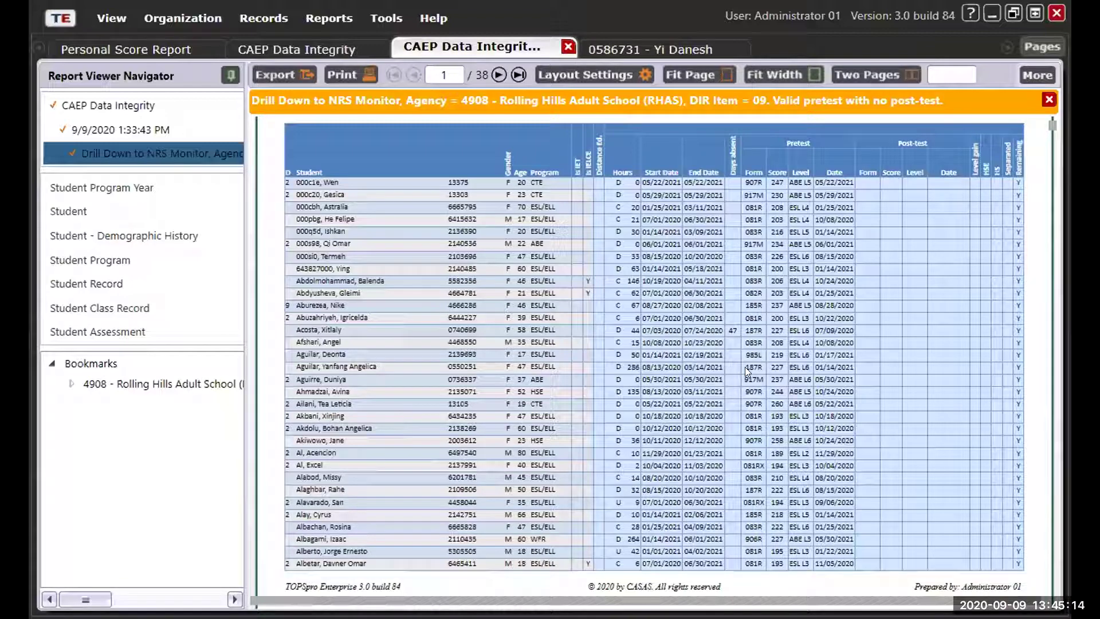
scroll(745, 367, "down", 3)
scroll(866, 266, "down", 3)
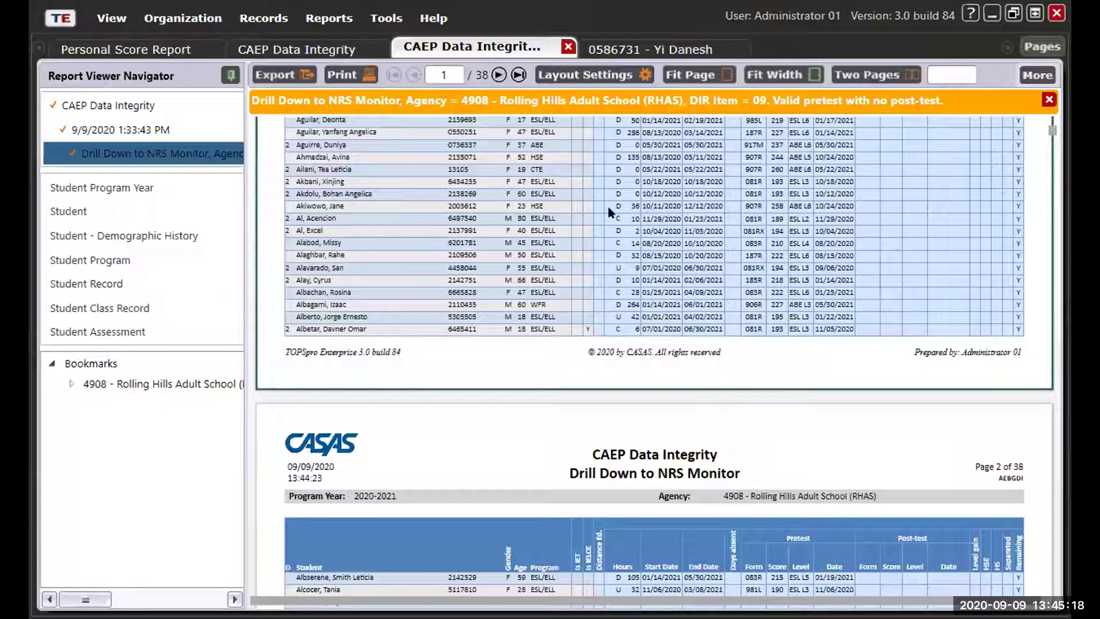
scroll(607, 206, "up", 6)
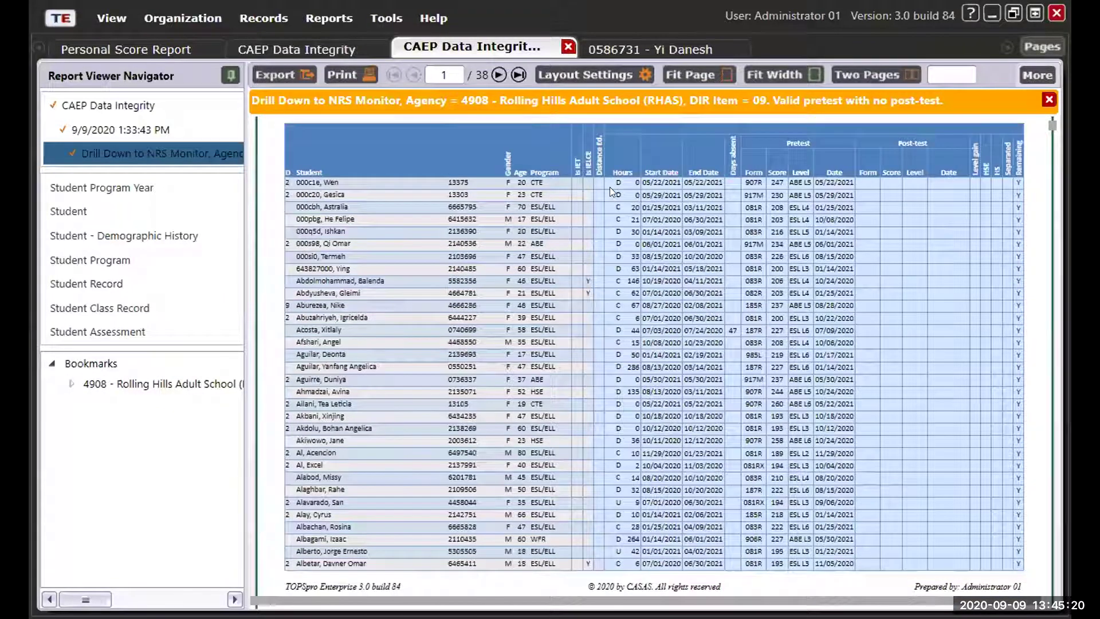
left_click(622, 232)
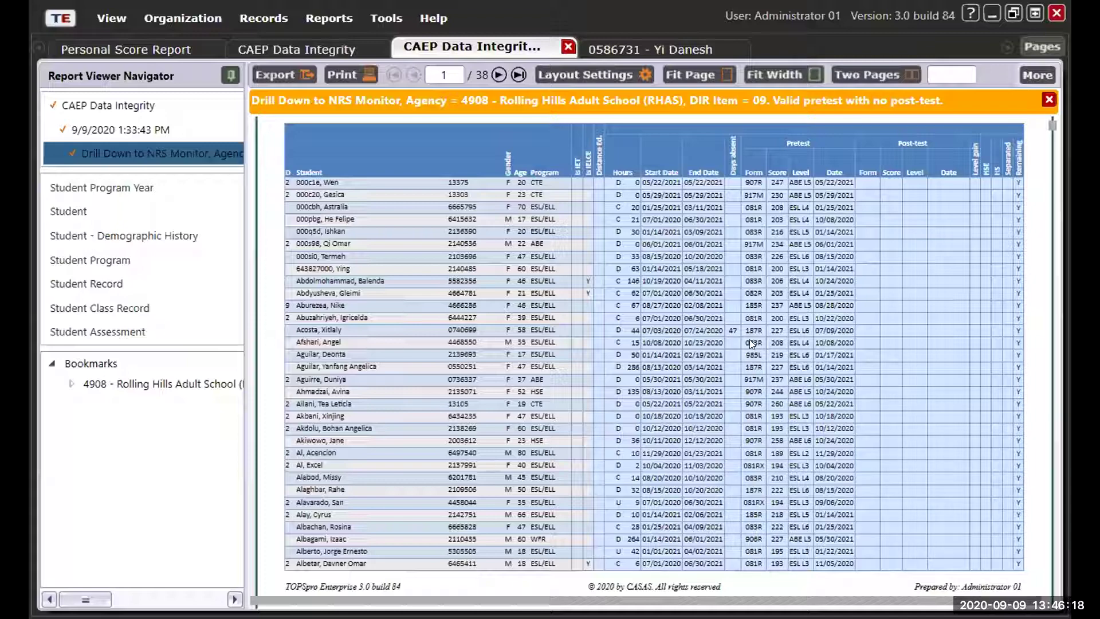
scroll(784, 337, "down", 2)
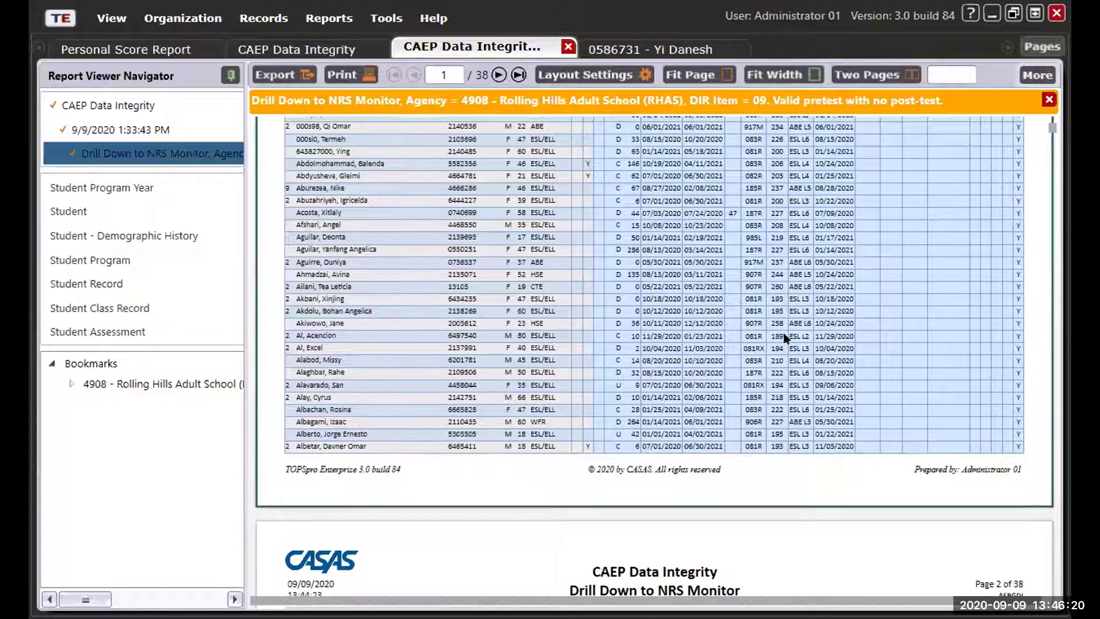
scroll(784, 337, "down", 2)
scroll(783, 339, "down", 6)
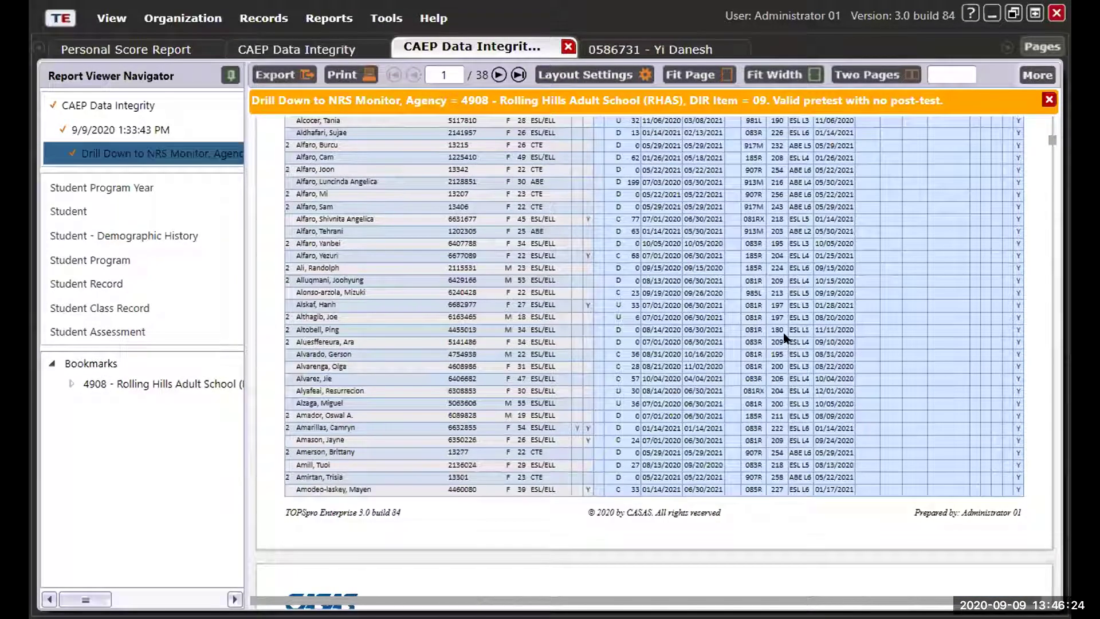
scroll(784, 337, "down", 5)
scroll(785, 338, "down", 2)
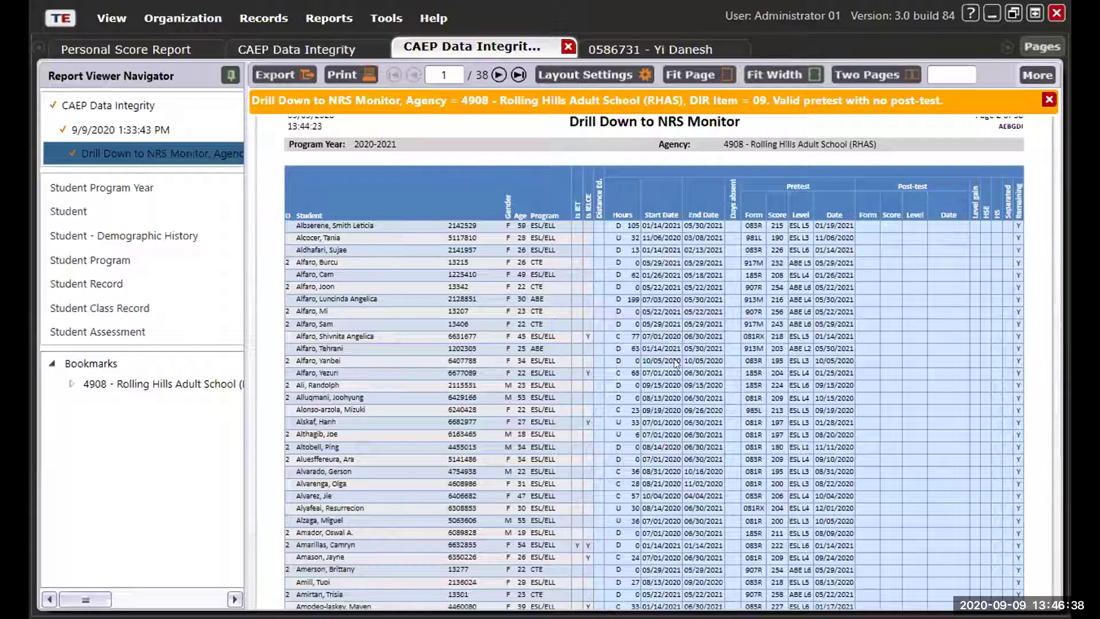
scroll(676, 364, "down", 4)
scroll(674, 366, "down", 2)
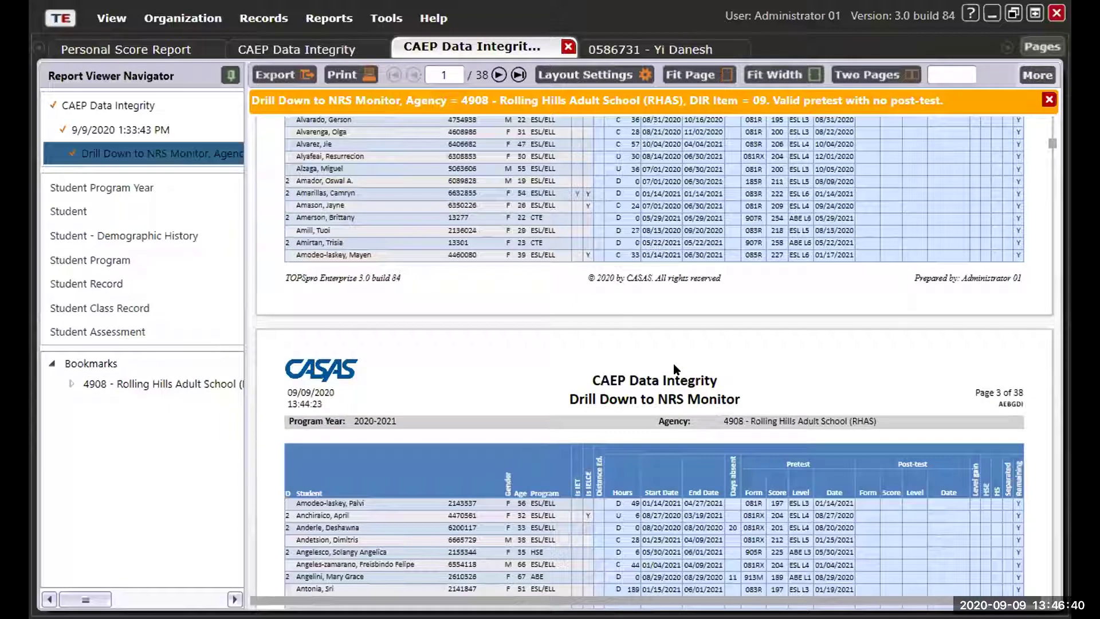
scroll(674, 367, "down", 2)
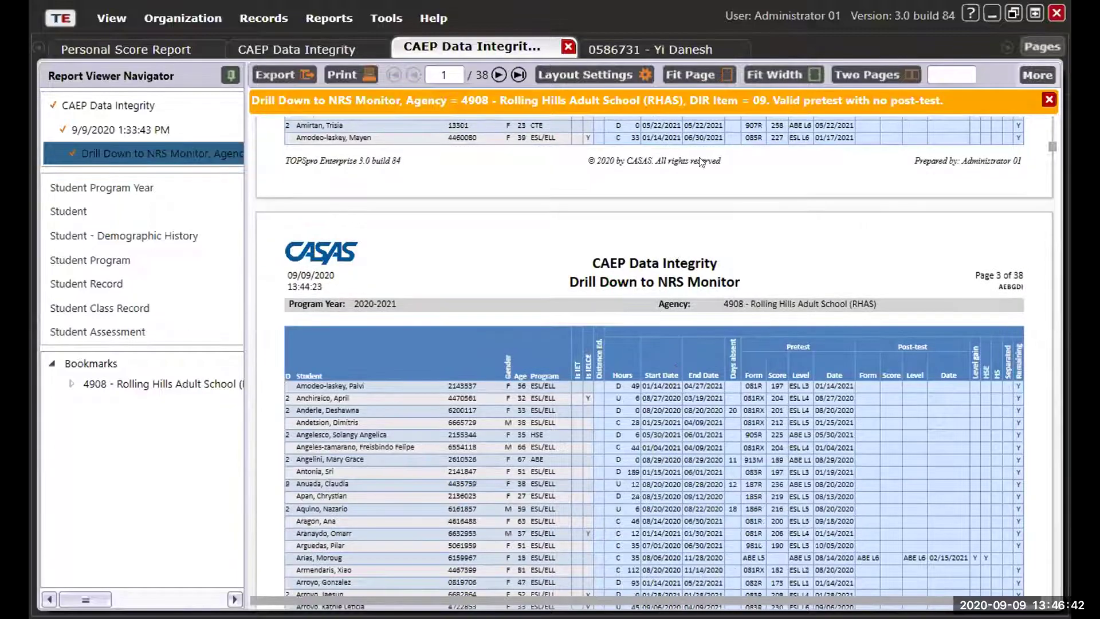
scroll(699, 160, "down", 2)
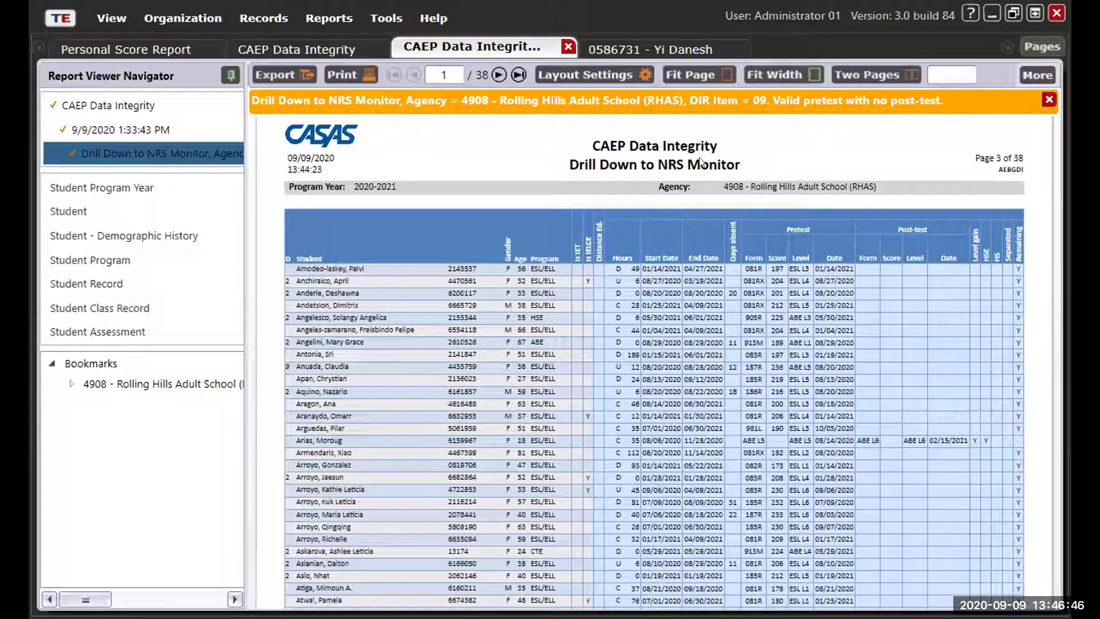
Step: Return to the main report and open the Student Program Year population for item 01, Missing Birthdate or outside 16-110
key("alt+Left")
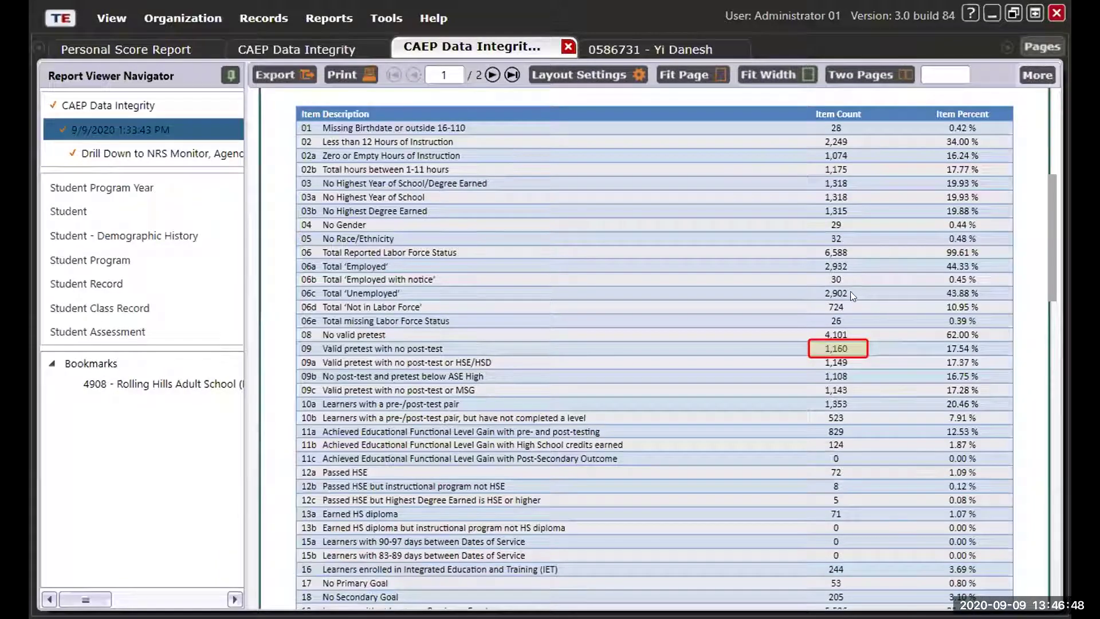
left_click(829, 343)
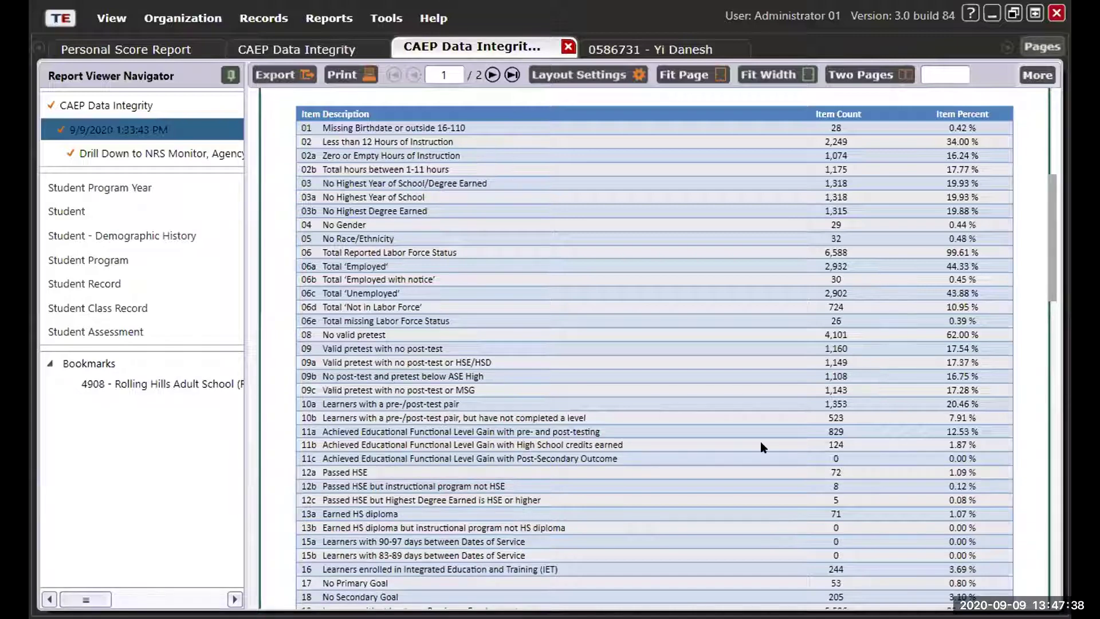
scroll(783, 368, "up", 3)
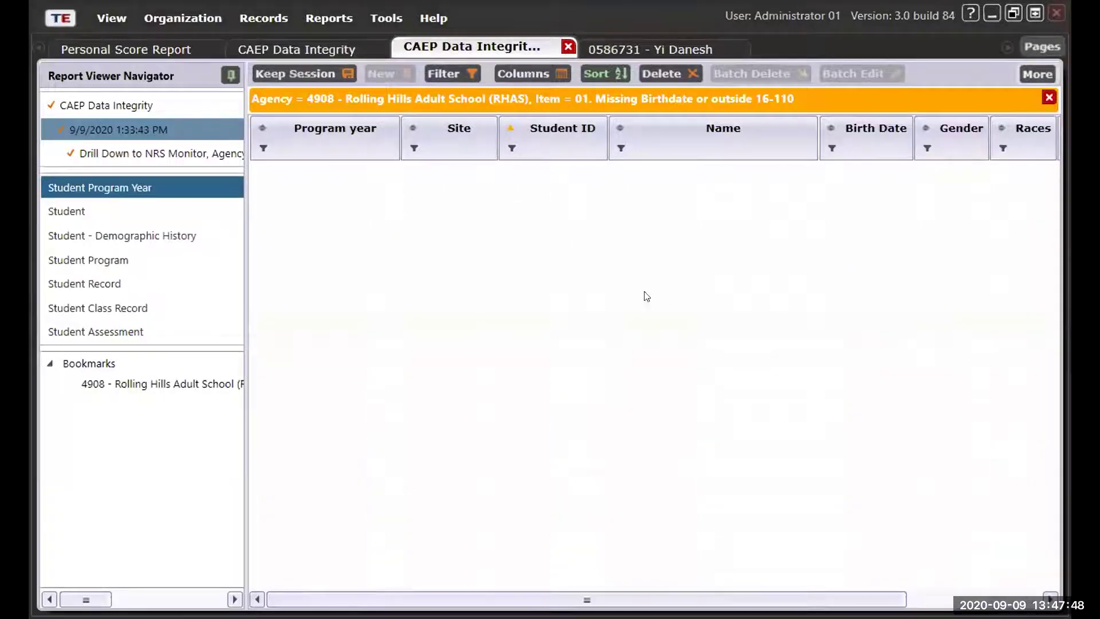
left_click(688, 265)
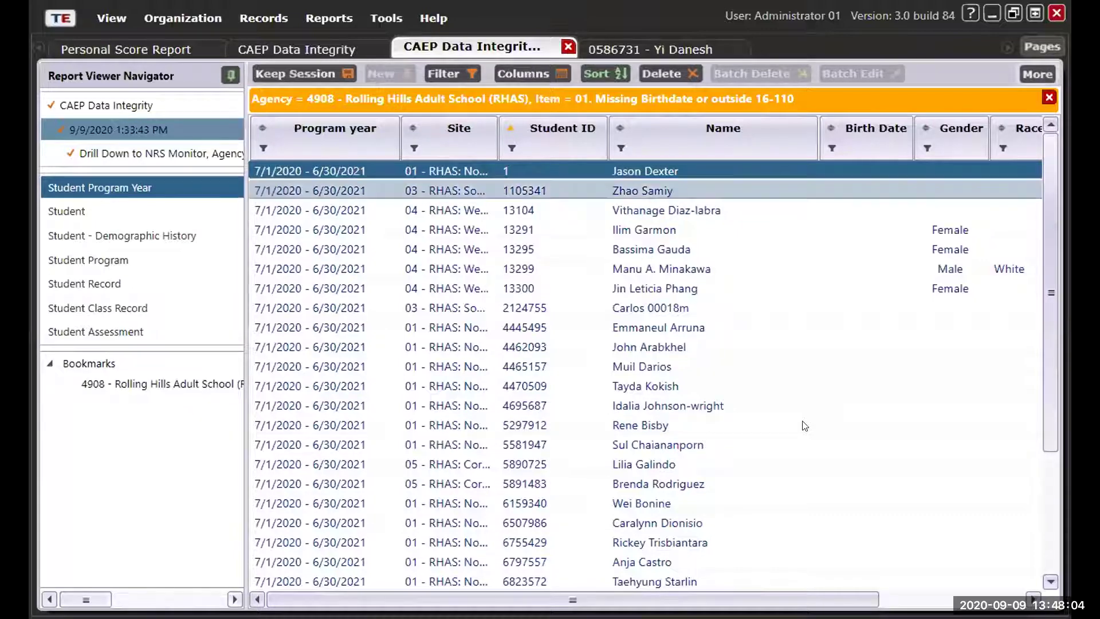
Step: Open the first listed student's program year record for editing and review its employment barriers and workforce services options
double_click(805, 425)
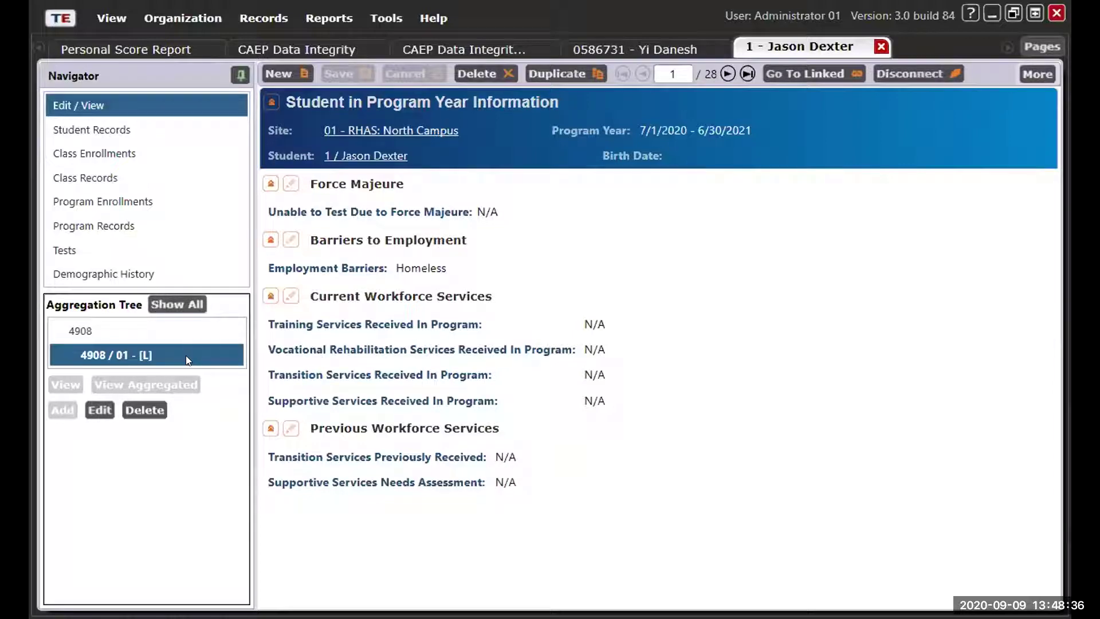
left_click(100, 410)
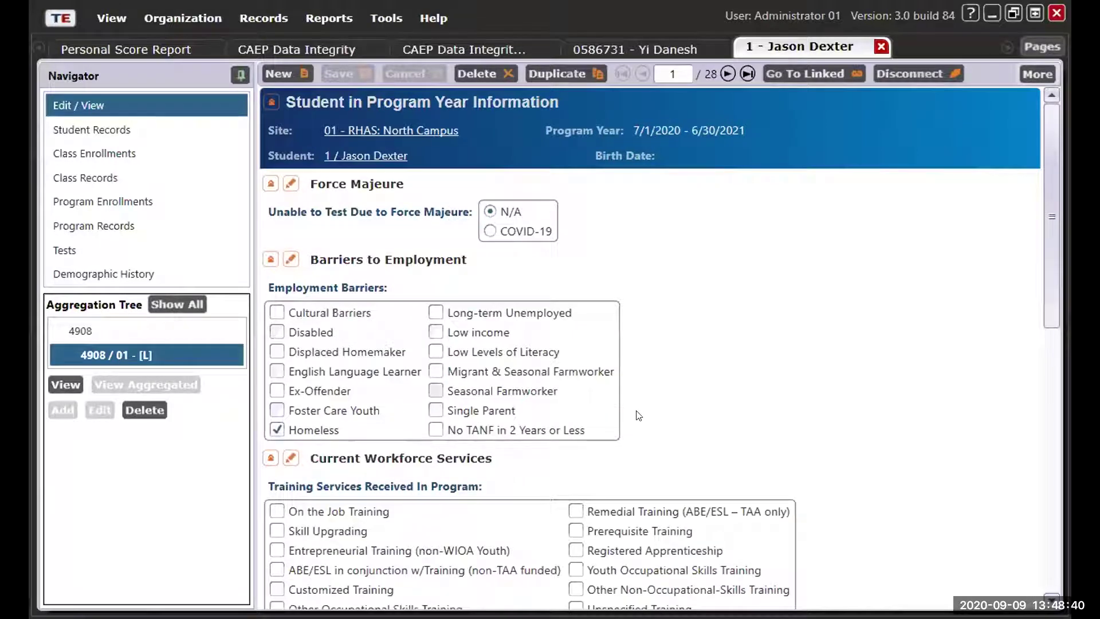
scroll(639, 415, "down", 1)
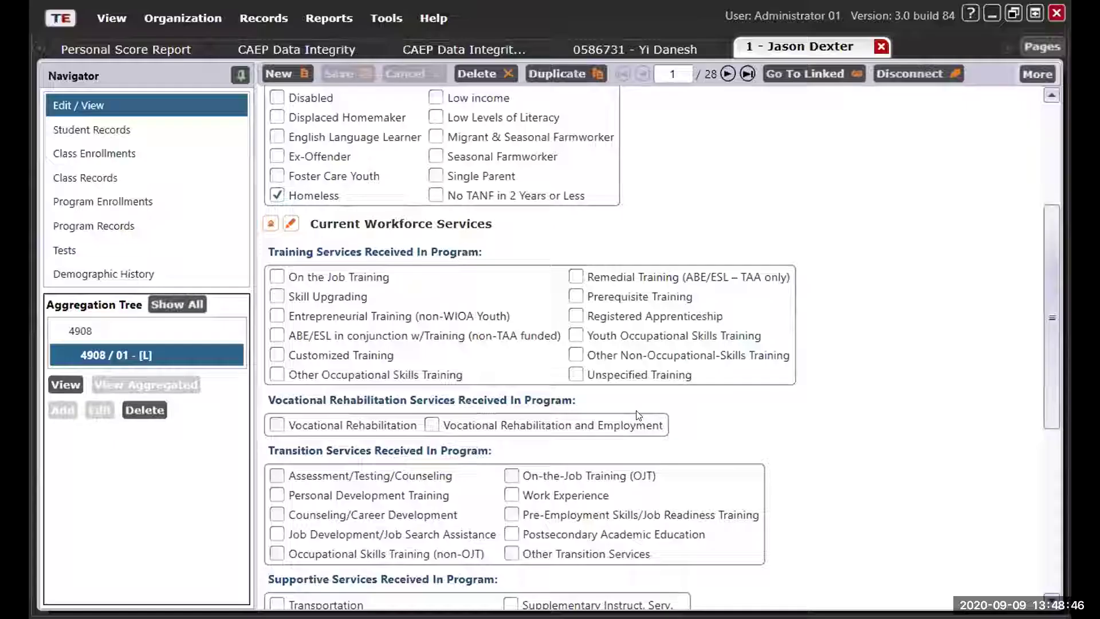
scroll(636, 411, "down", 5)
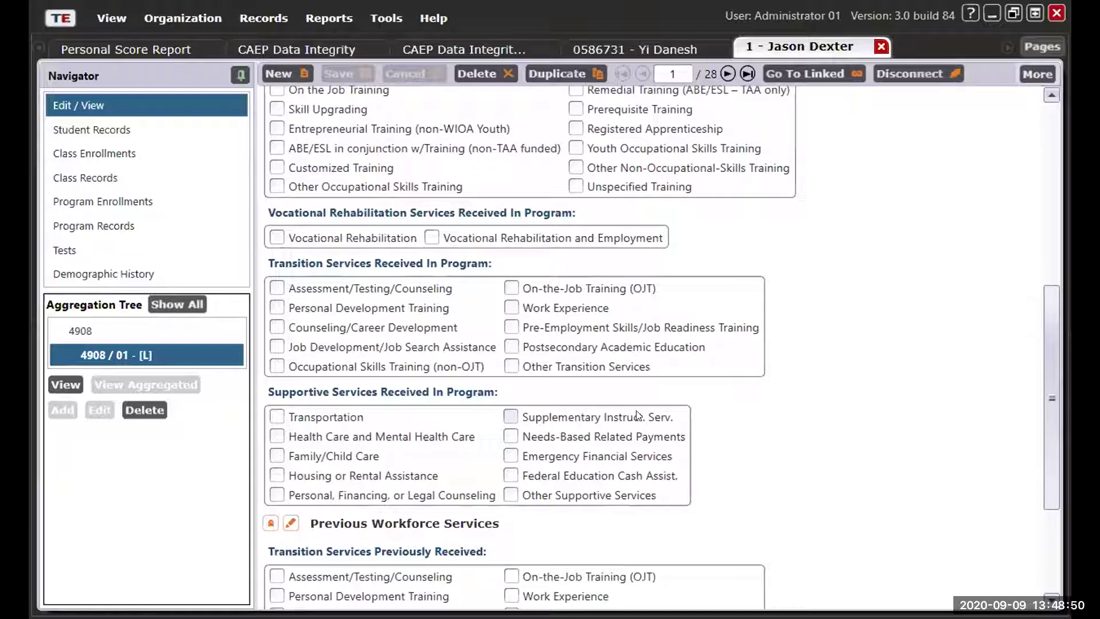
scroll(638, 414, "down", 1)
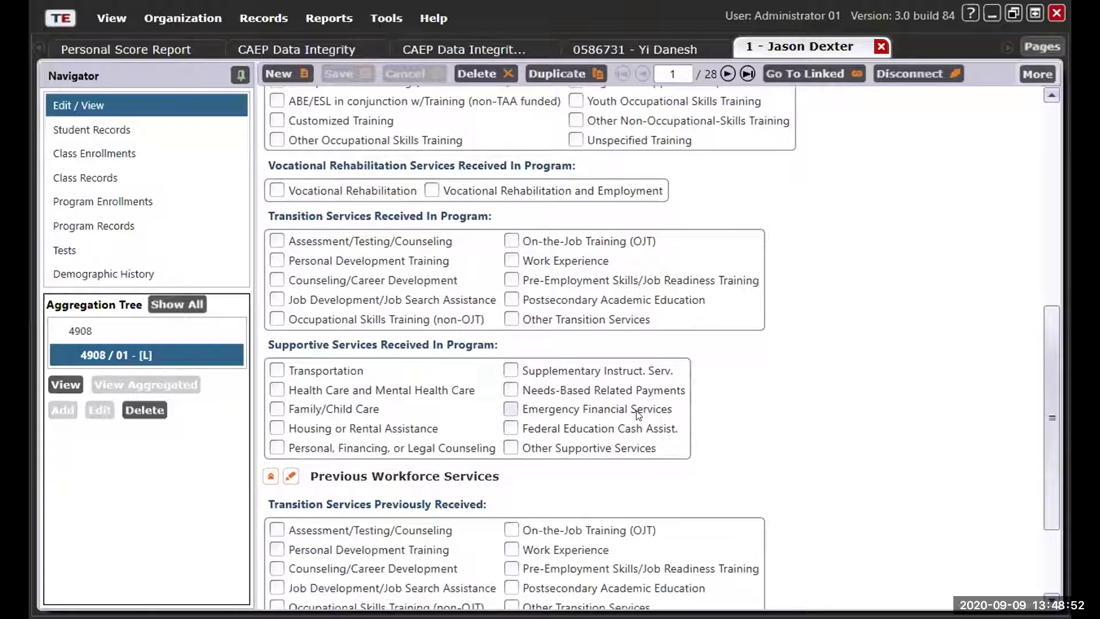
Step: Review the remaining workforce services options and the student's demographic history record, and return to the program year record's details
scroll(638, 415, "down", 1)
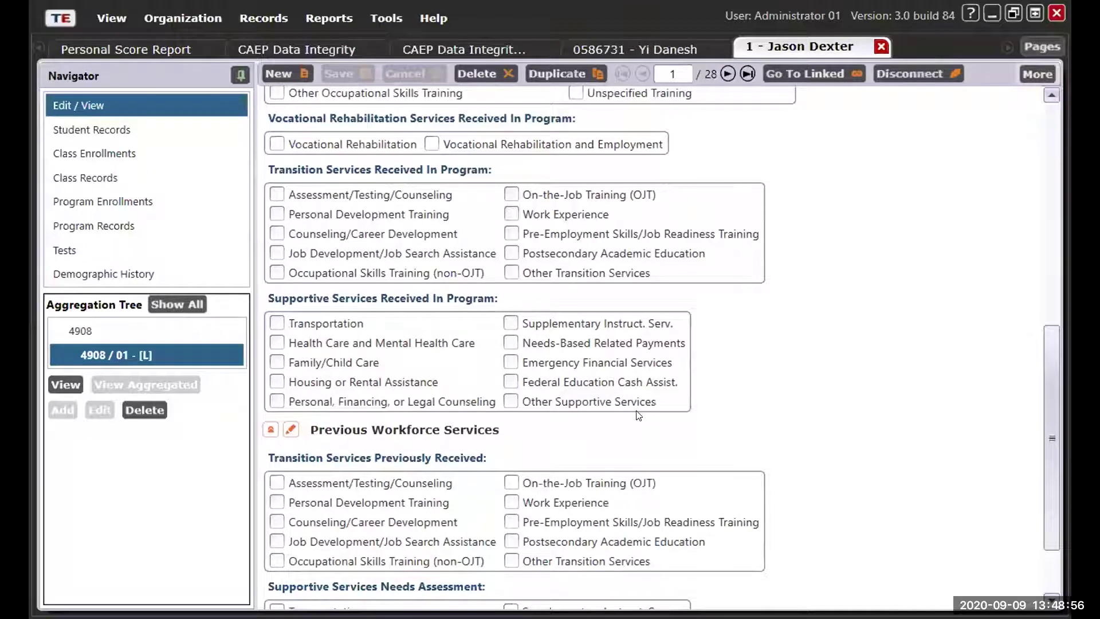
scroll(638, 415, "down", 1)
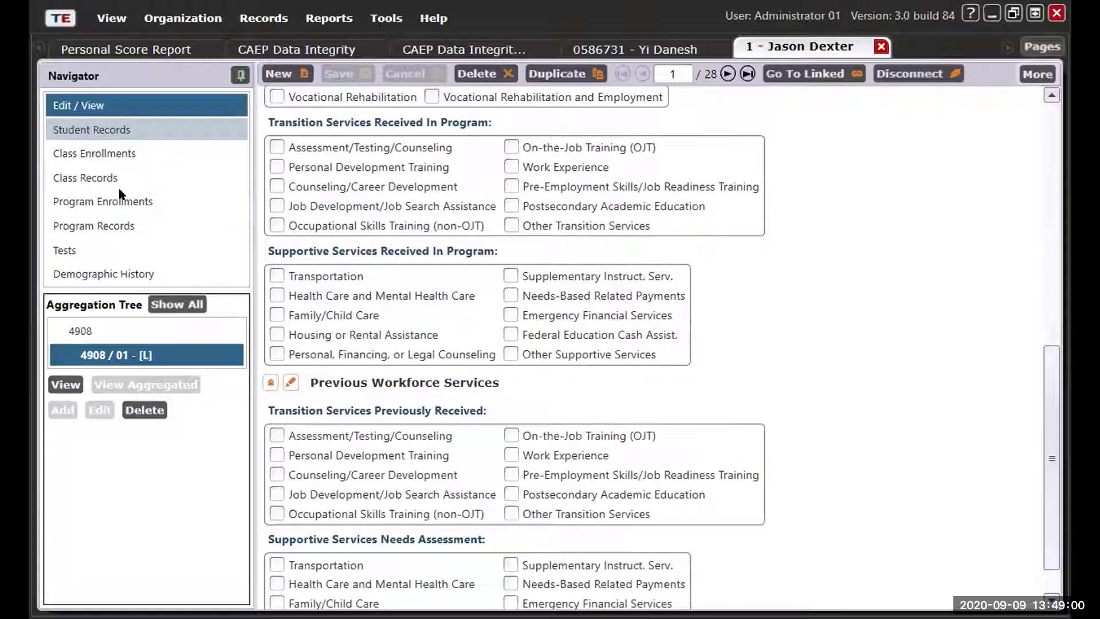
left_click(134, 273)
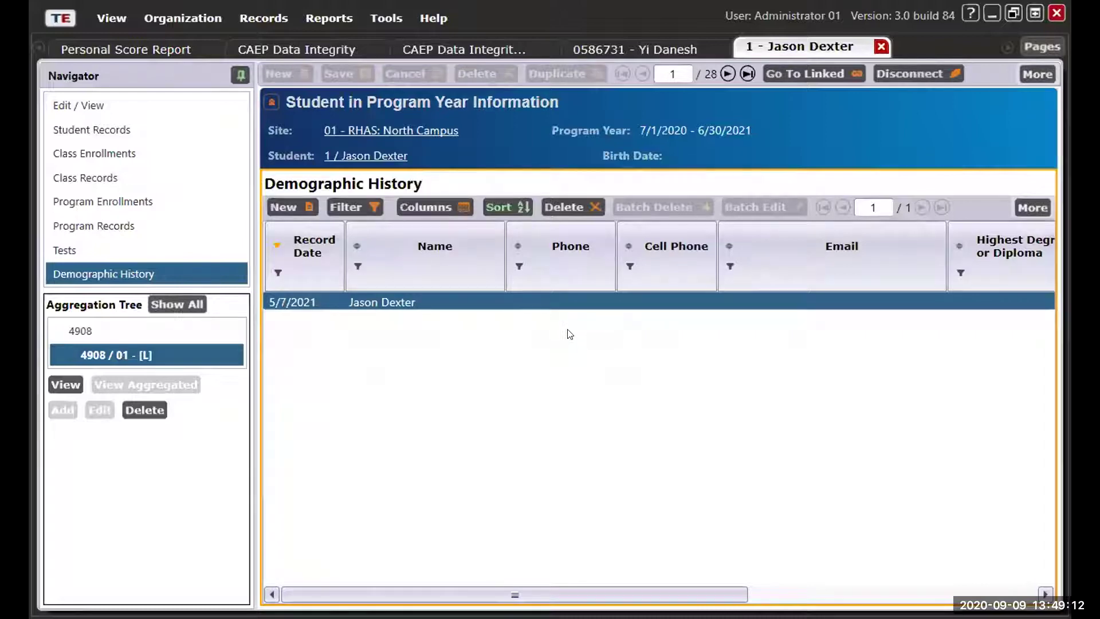
double_click(593, 300)
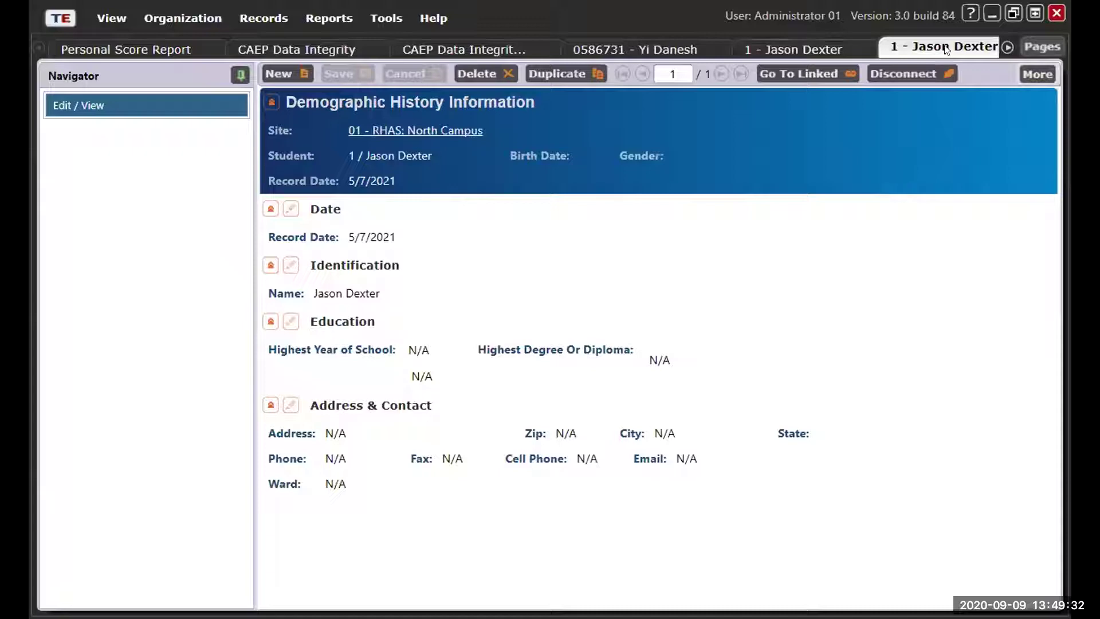
left_click(995, 48)
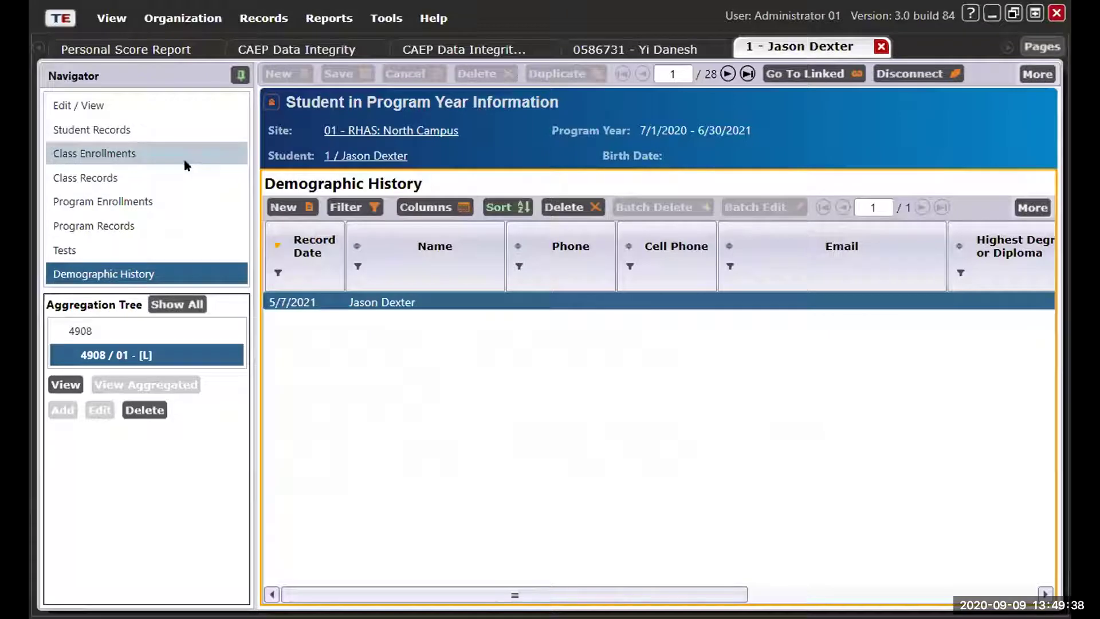
left_click(182, 105)
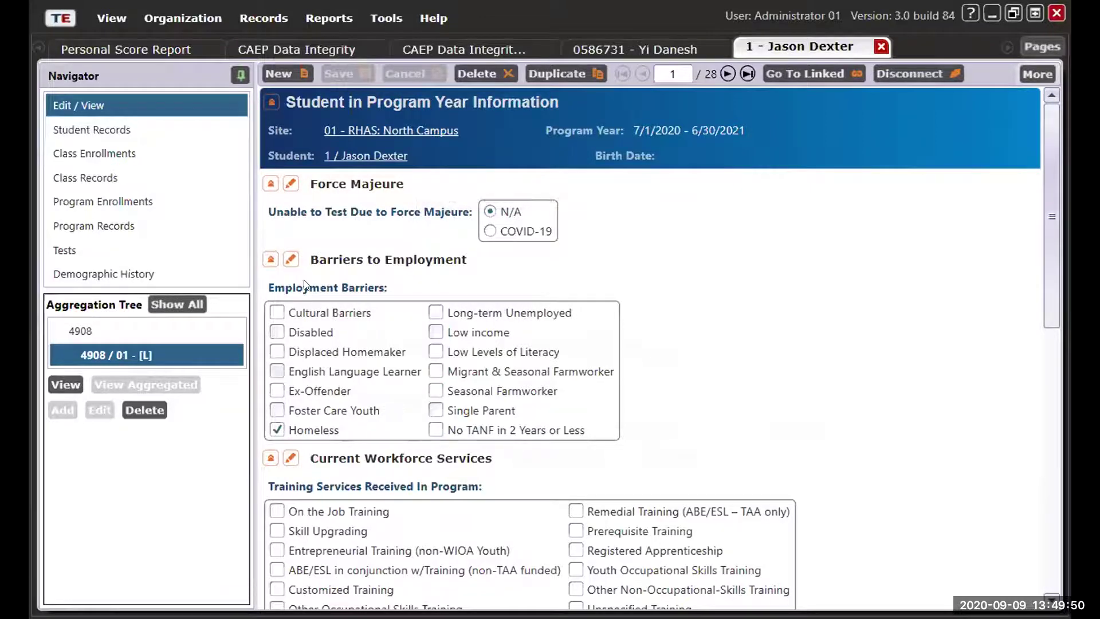
Step: Open the student's main Student Information record and make its Identification section editable
left_click(154, 131)
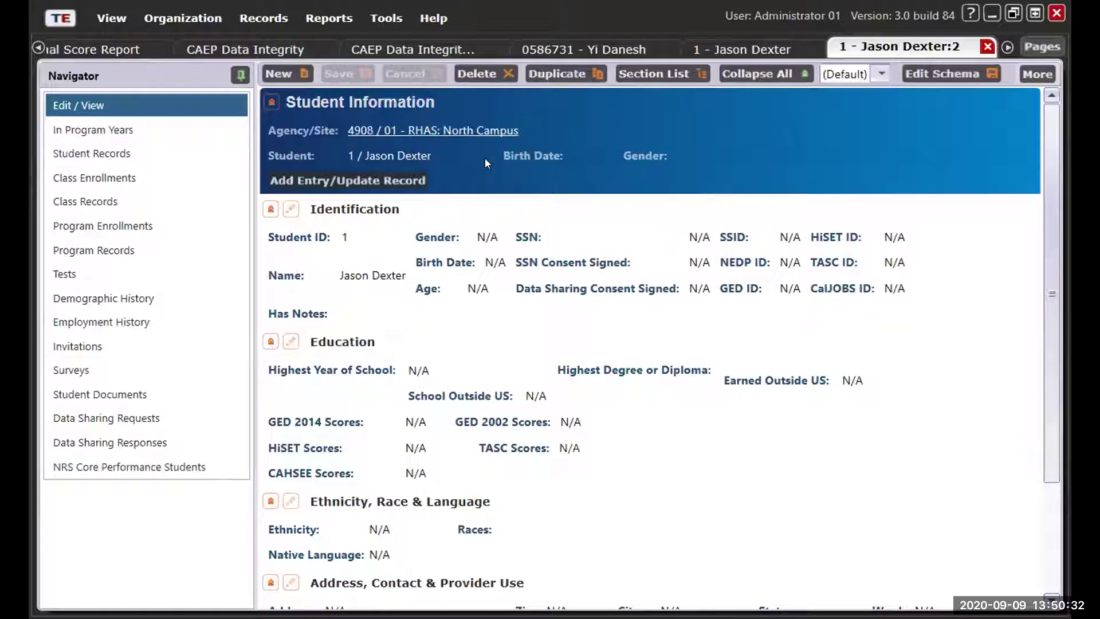
left_click(290, 210)
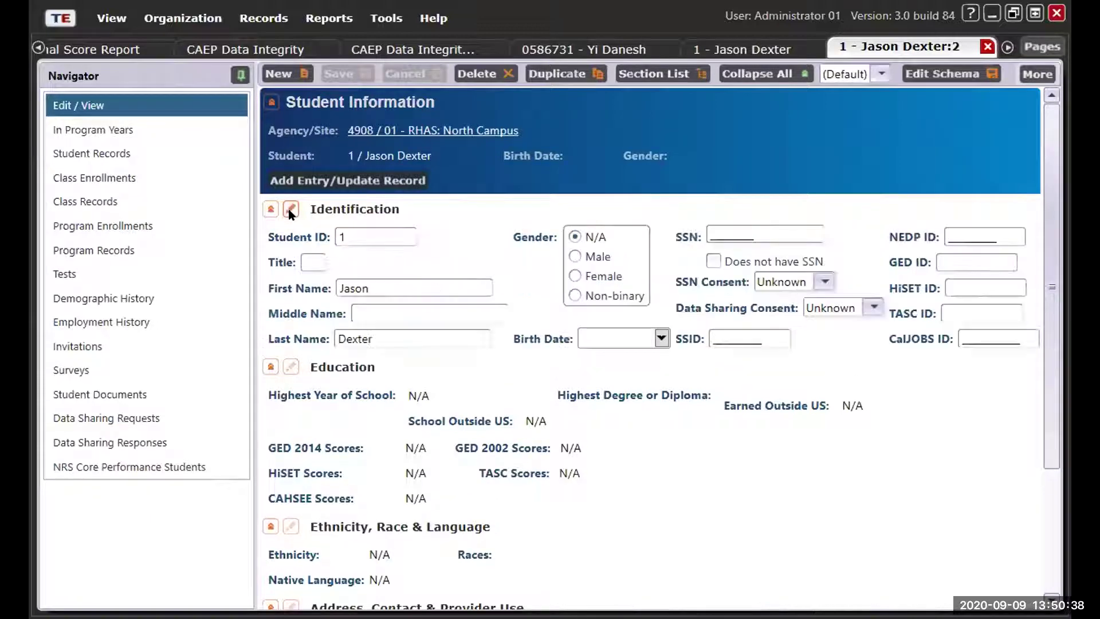
scroll(752, 421, "down", 1)
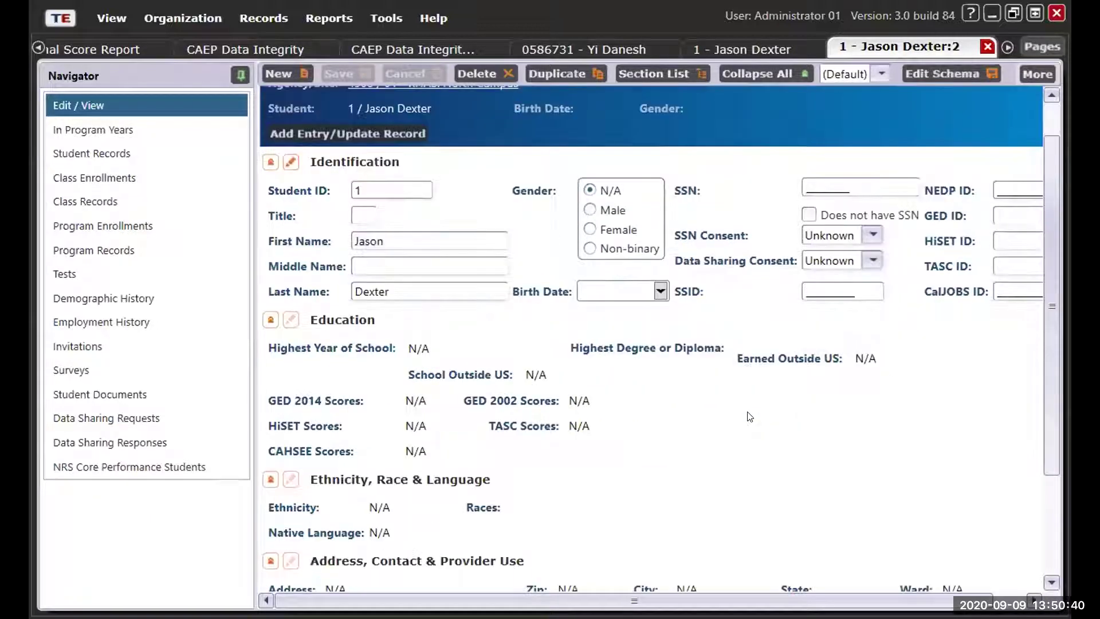
scroll(602, 195, "down", 2)
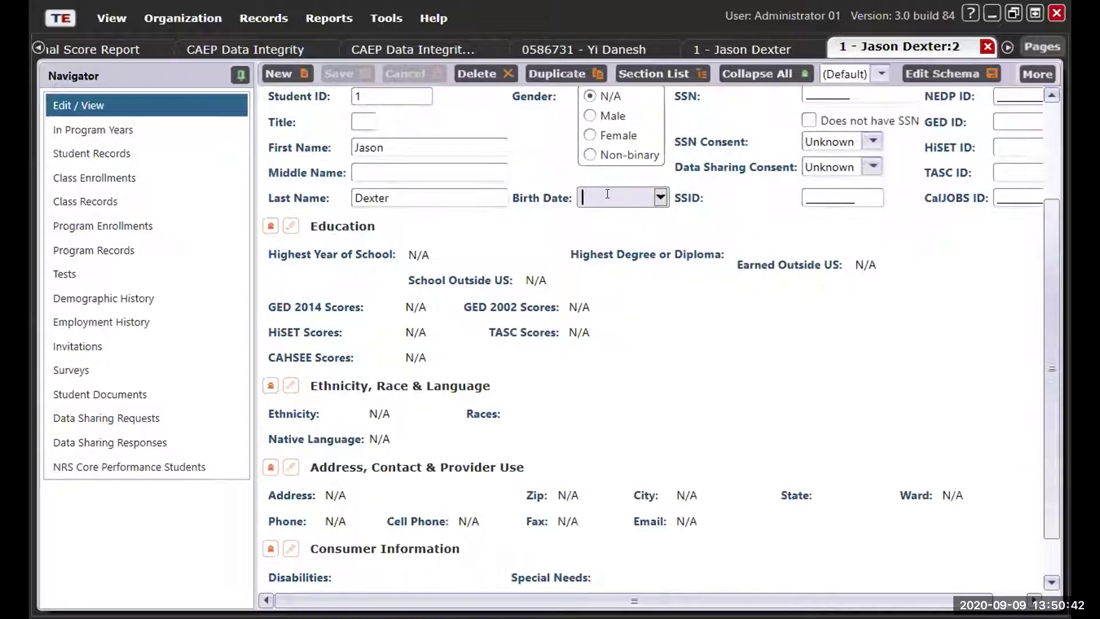
scroll(596, 251, "down", 1)
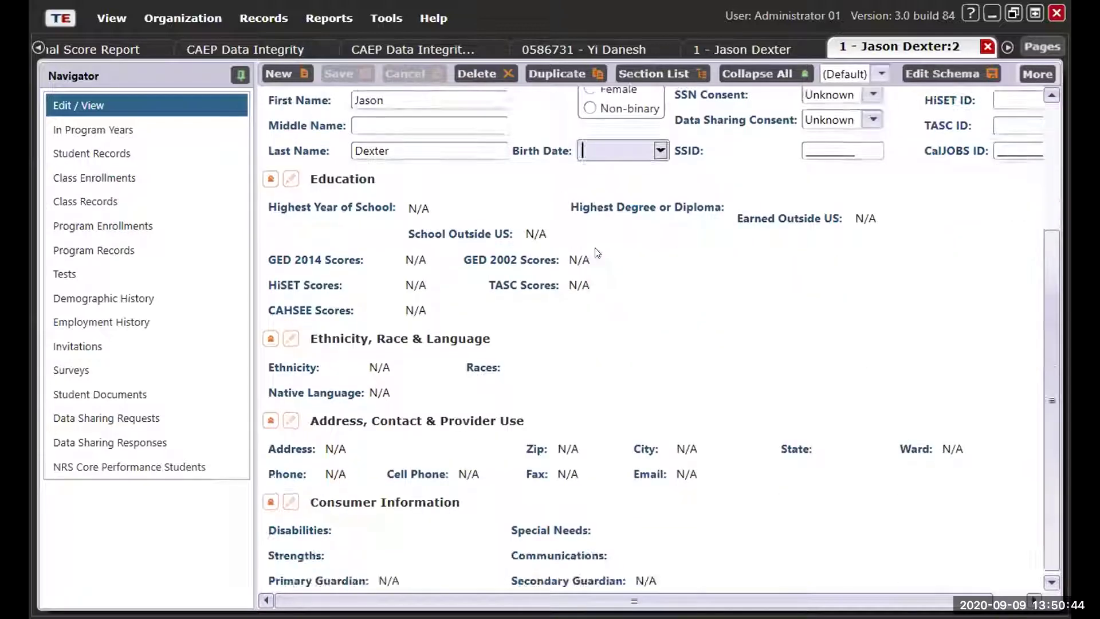
scroll(596, 250, "up", 1)
scroll(596, 246, "up", 1)
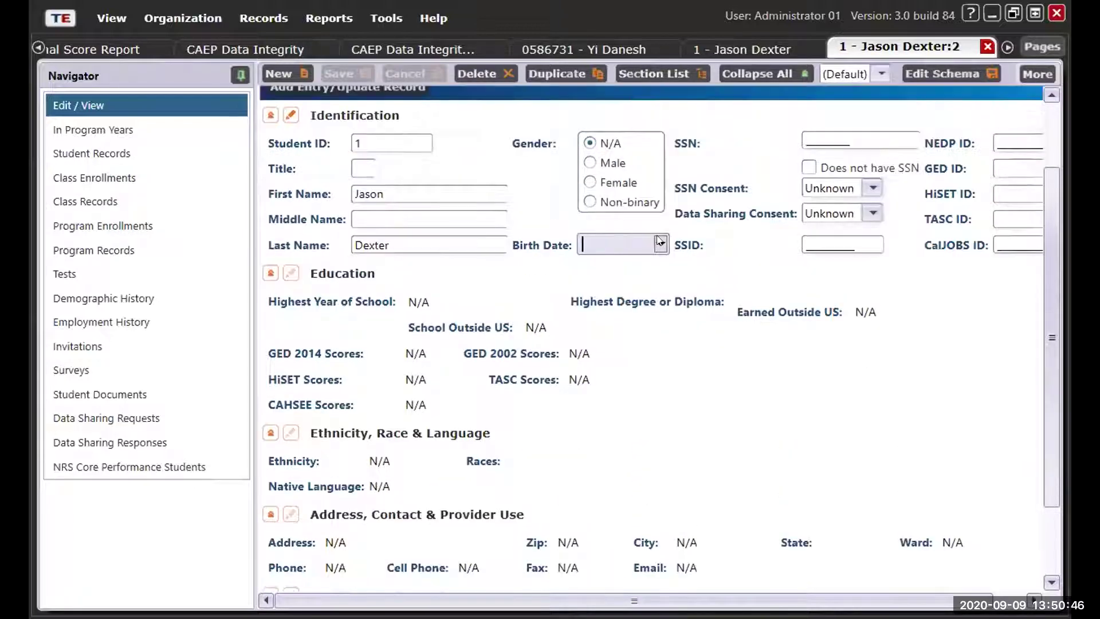
scroll(582, 243, "up", 1)
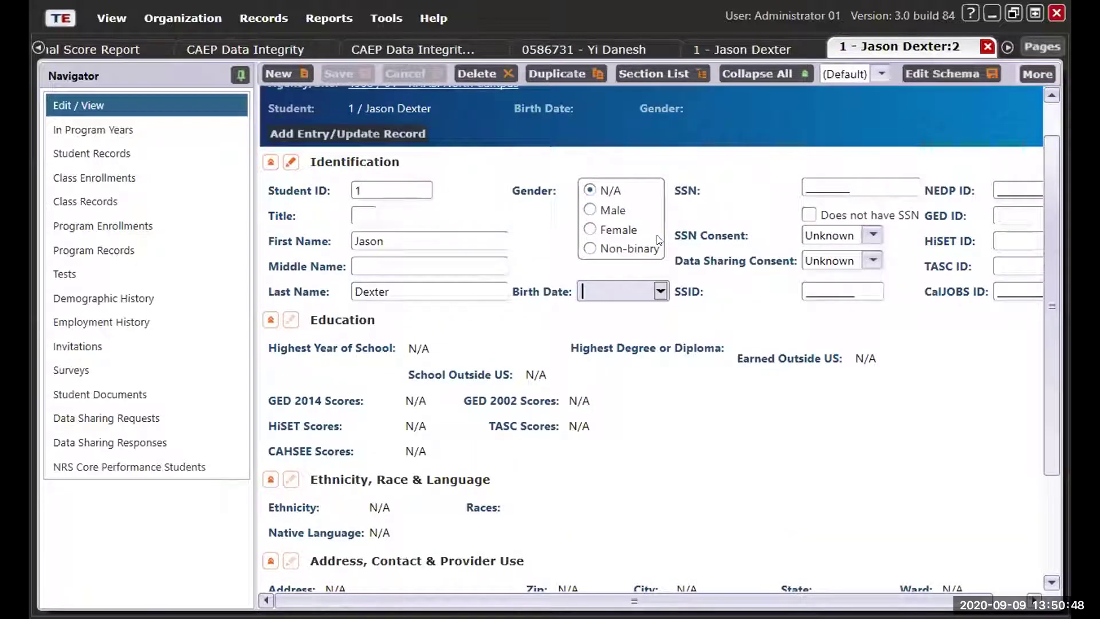
Step: Fill in the student's missing birth date in the Identification section
type("09/09/20")
type("0")
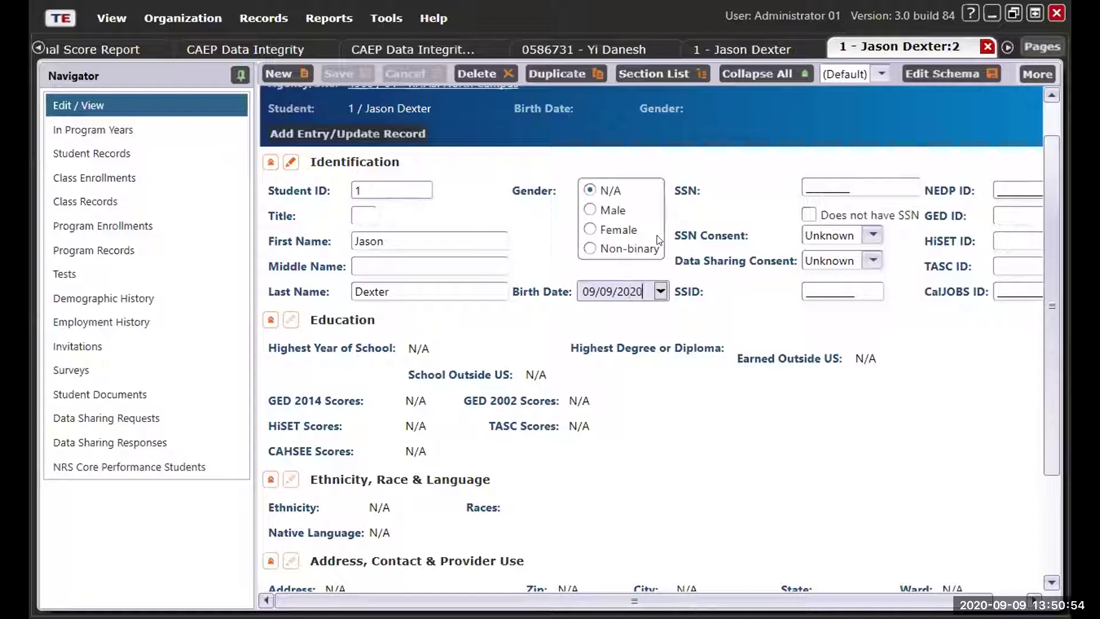
type("3")
scroll(658, 240, "up", 1)
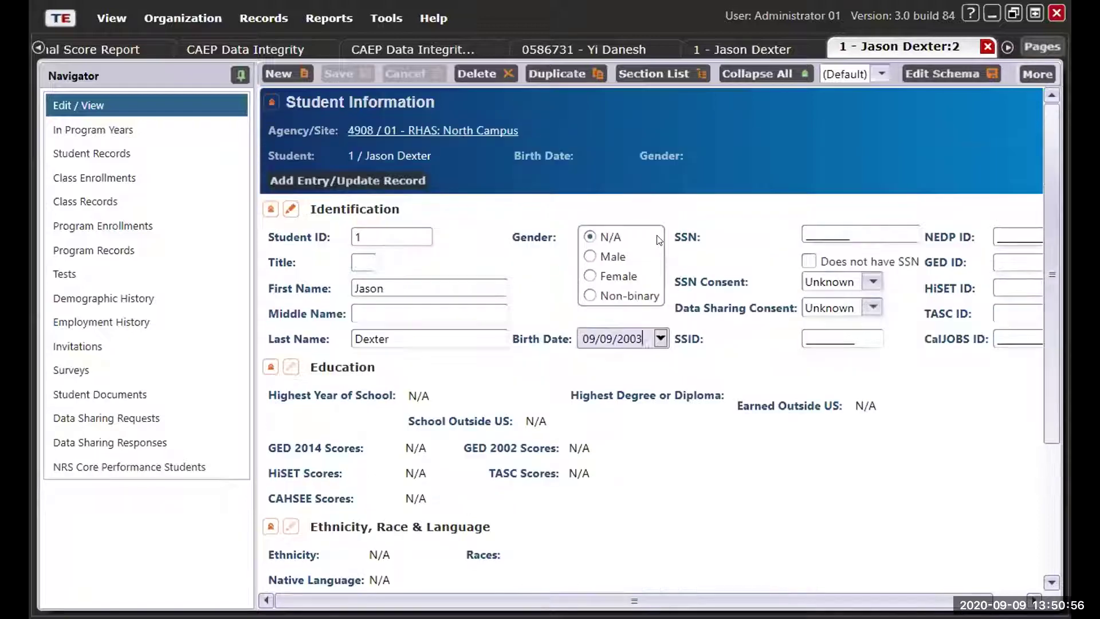
scroll(746, 389, "down", 1)
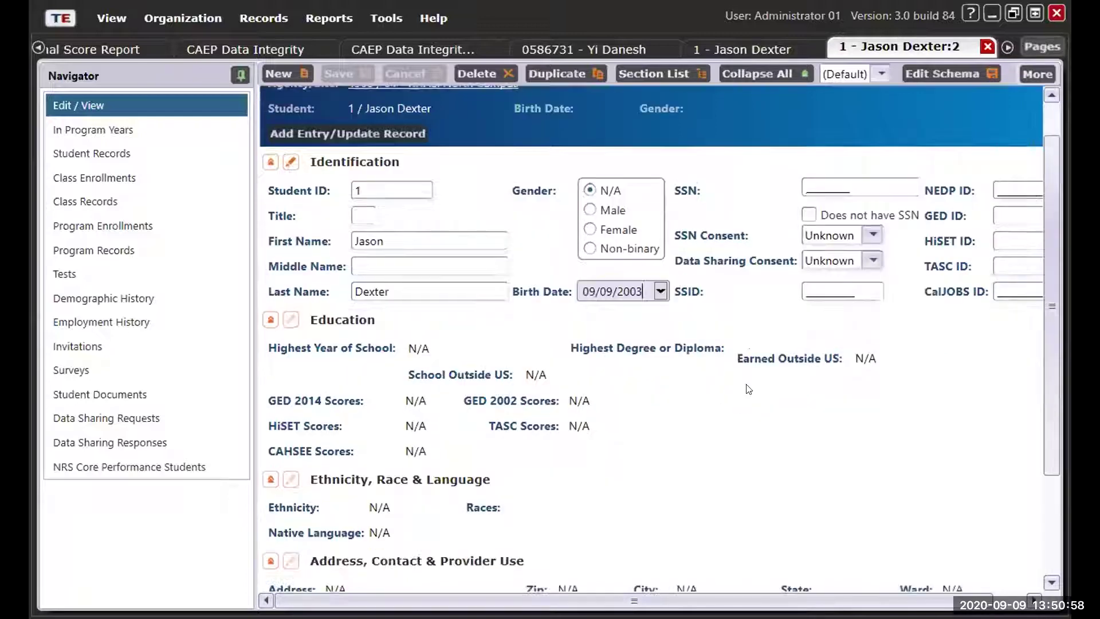
scroll(748, 390, "down", 1)
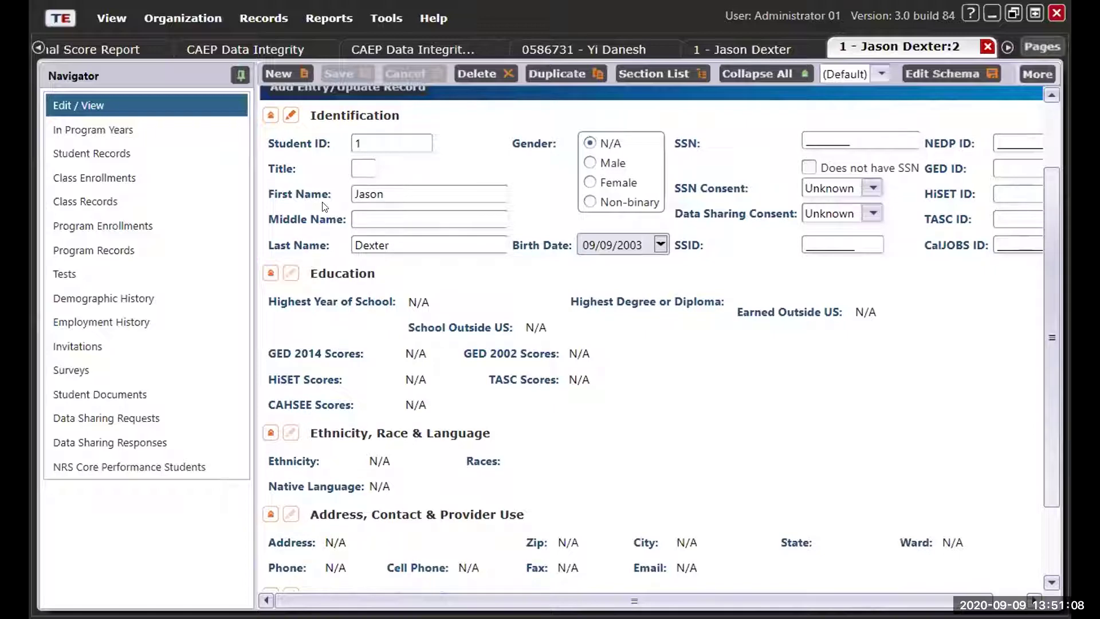
scroll(325, 207, "up", 2)
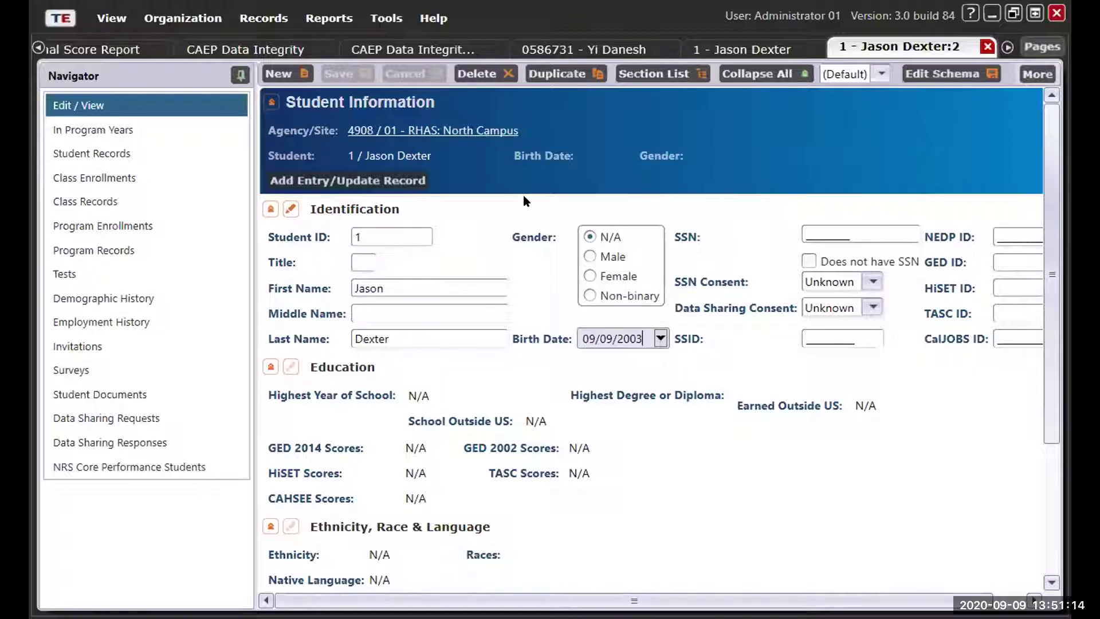
left_click(716, 254)
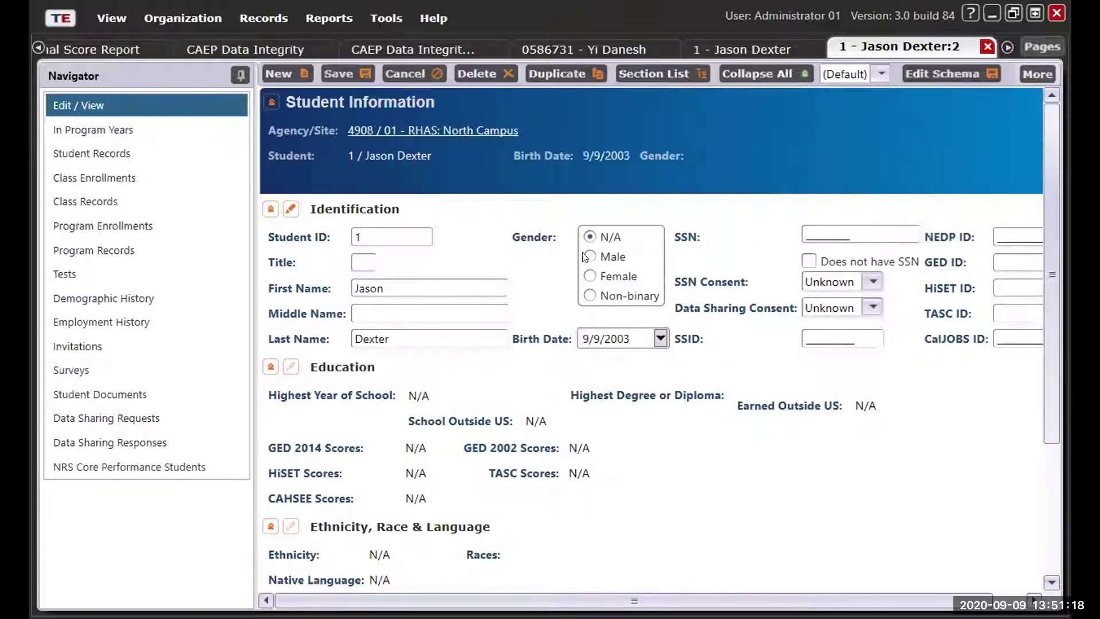
Step: Save the student record, accepting the unmet optional gender validation rule
key("Tab")
key("Tab")
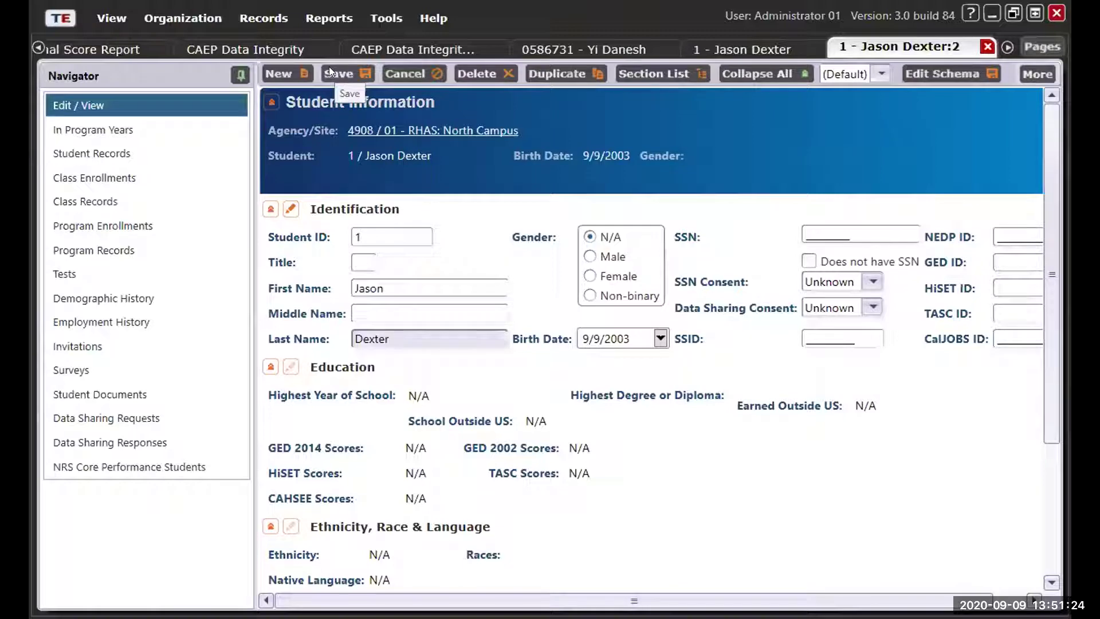
key("shift+Tab")
key("Tab")
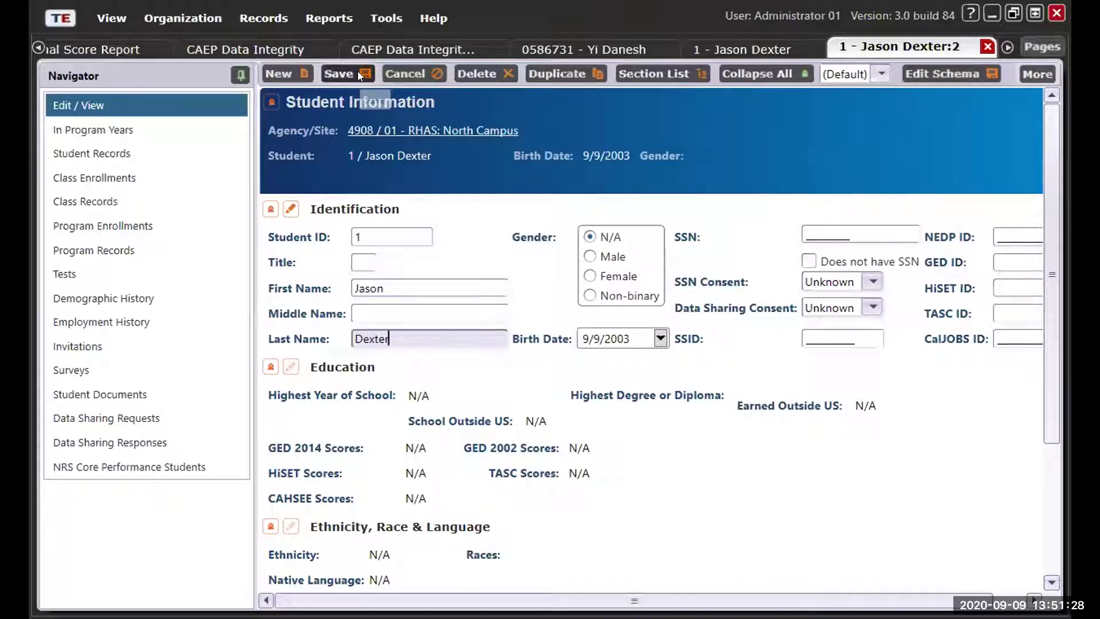
left_click(358, 71)
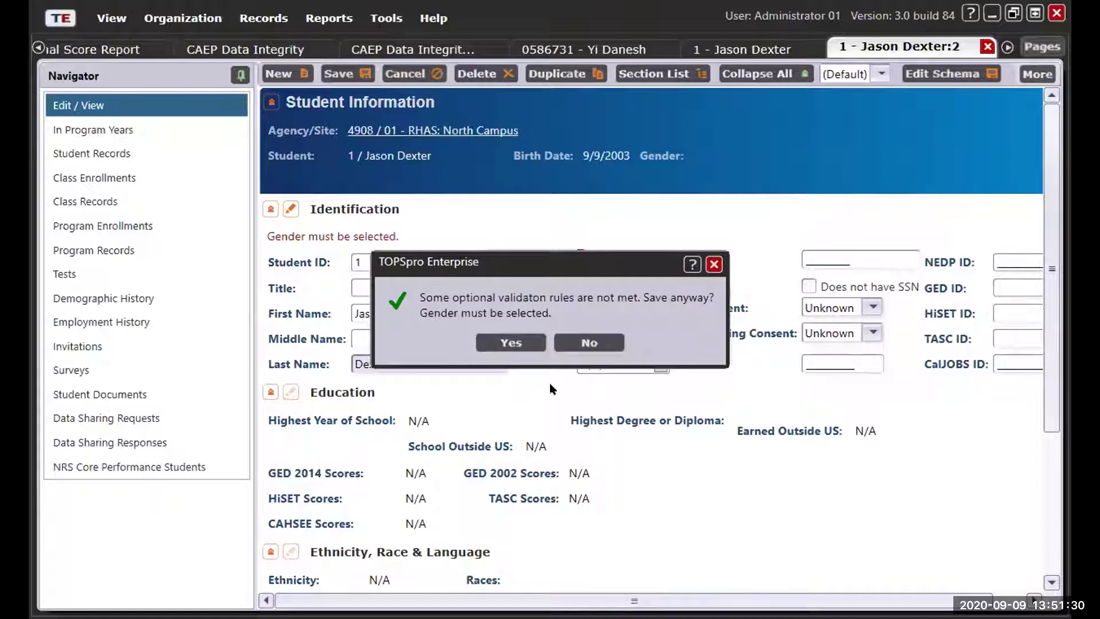
left_click(527, 346)
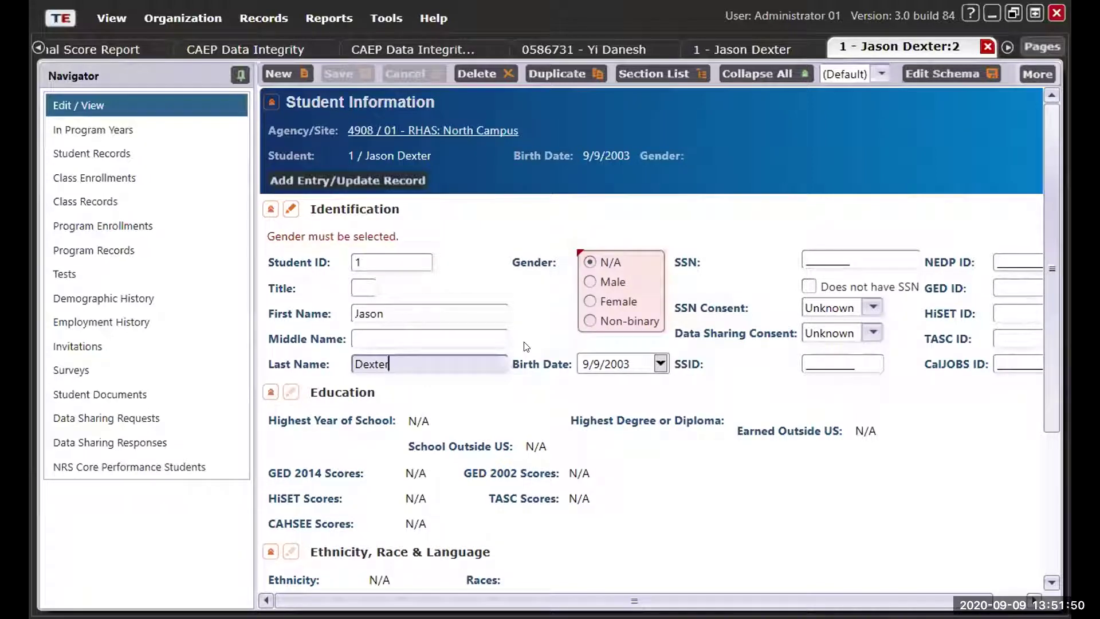
Step: Set the student's gender to Male and save the record
left_click(528, 245)
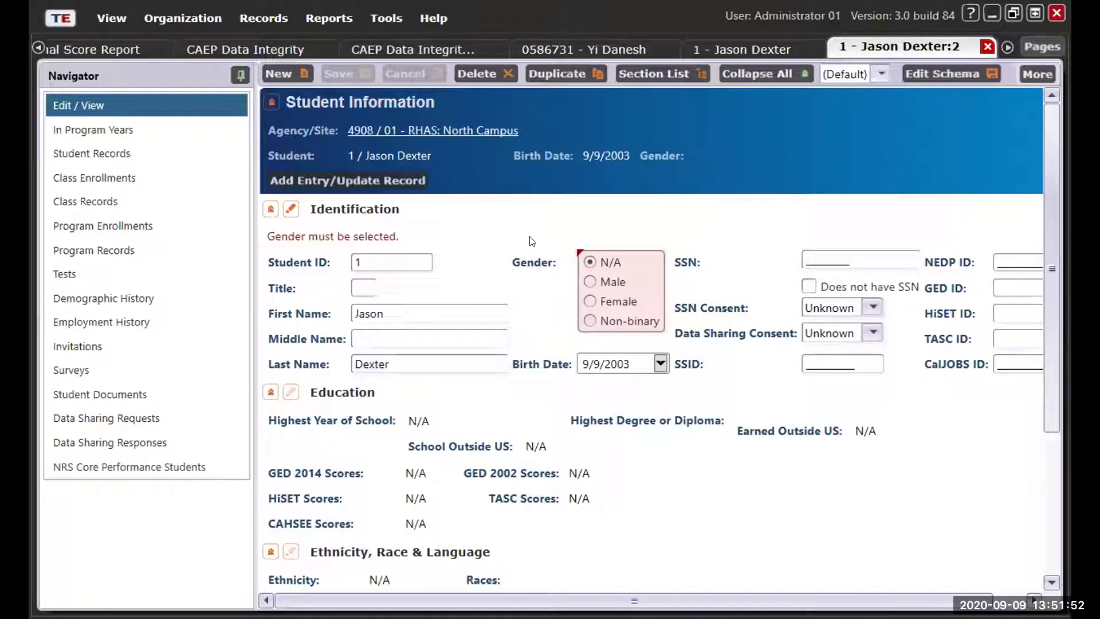
scroll(567, 247, "down", 1)
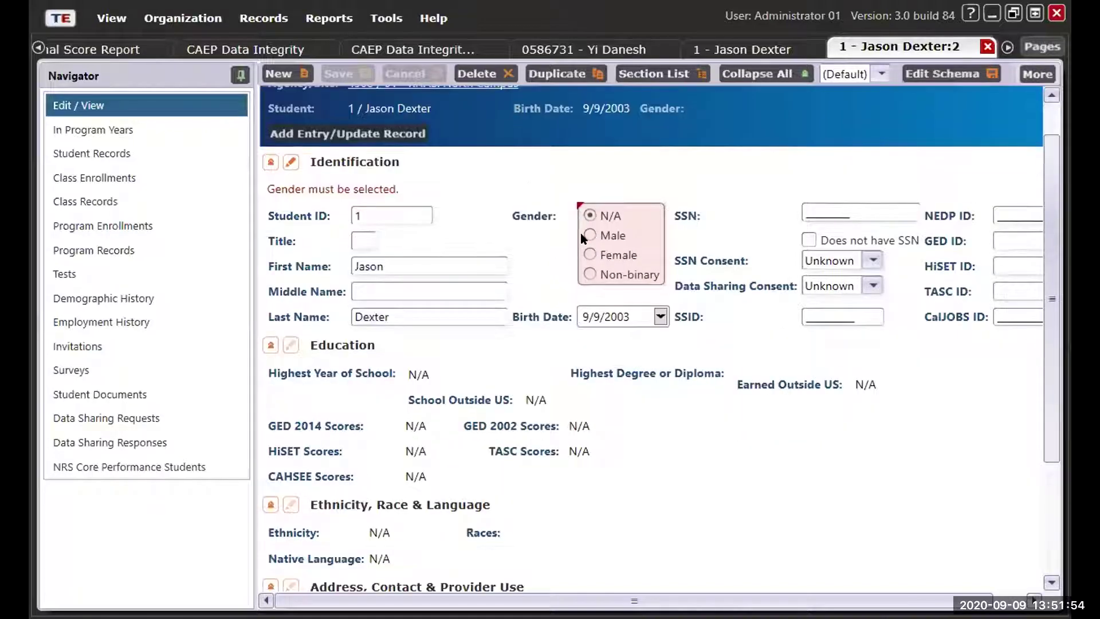
left_click(583, 236)
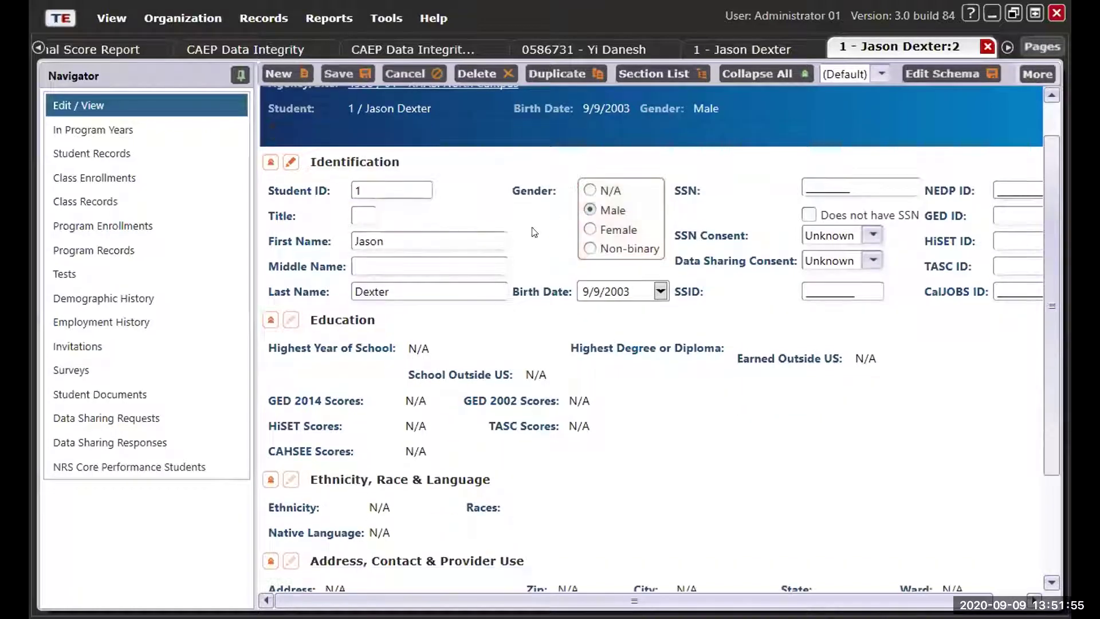
left_click(357, 71)
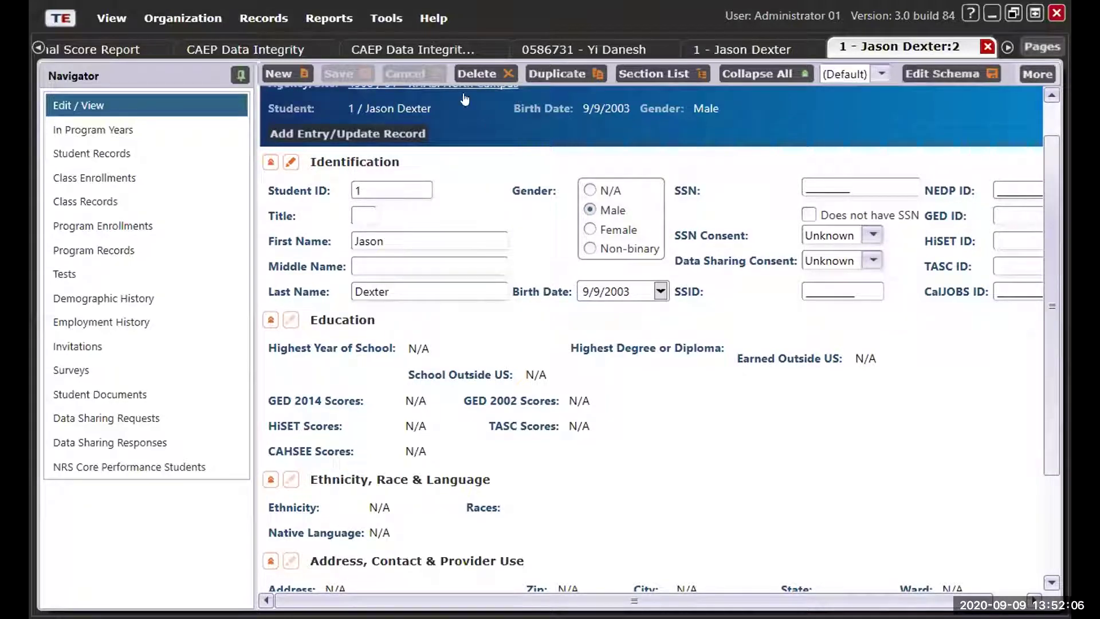
scroll(556, 206, "up", 1)
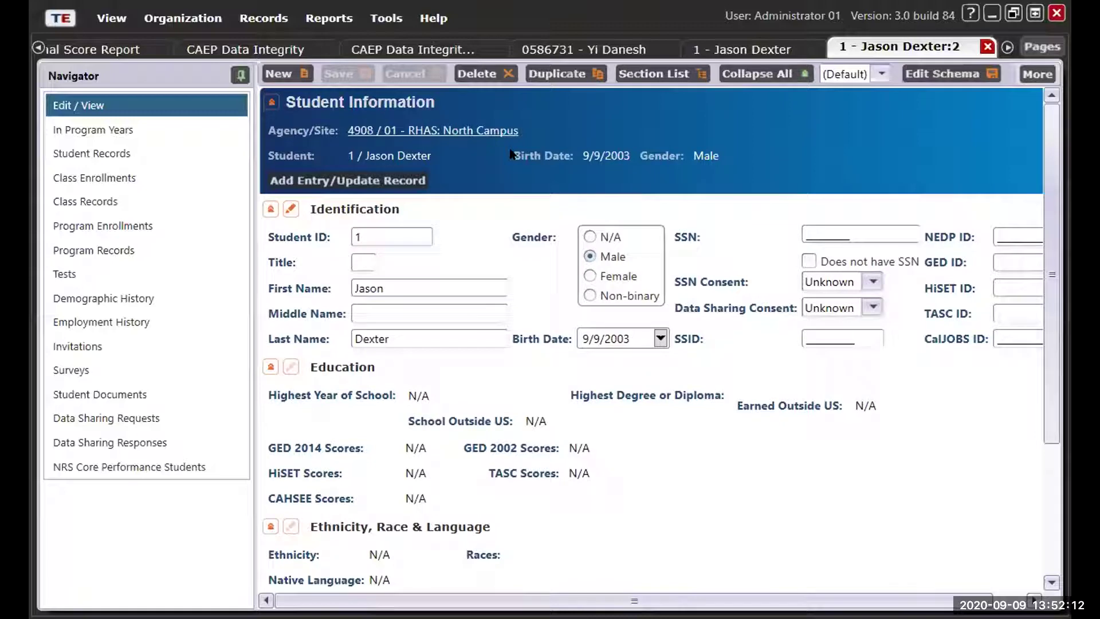
Step: Close the open student records and return from the Missing Birthdate drill-down list to the main CAEP Data Integrity report
left_click(986, 47)
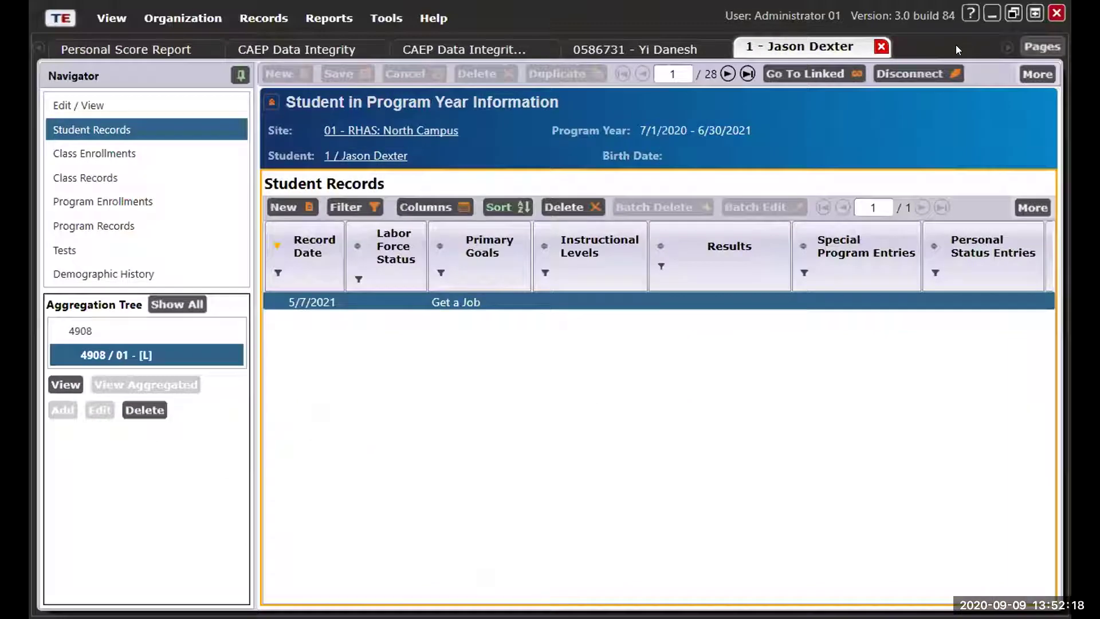
left_click(882, 47)
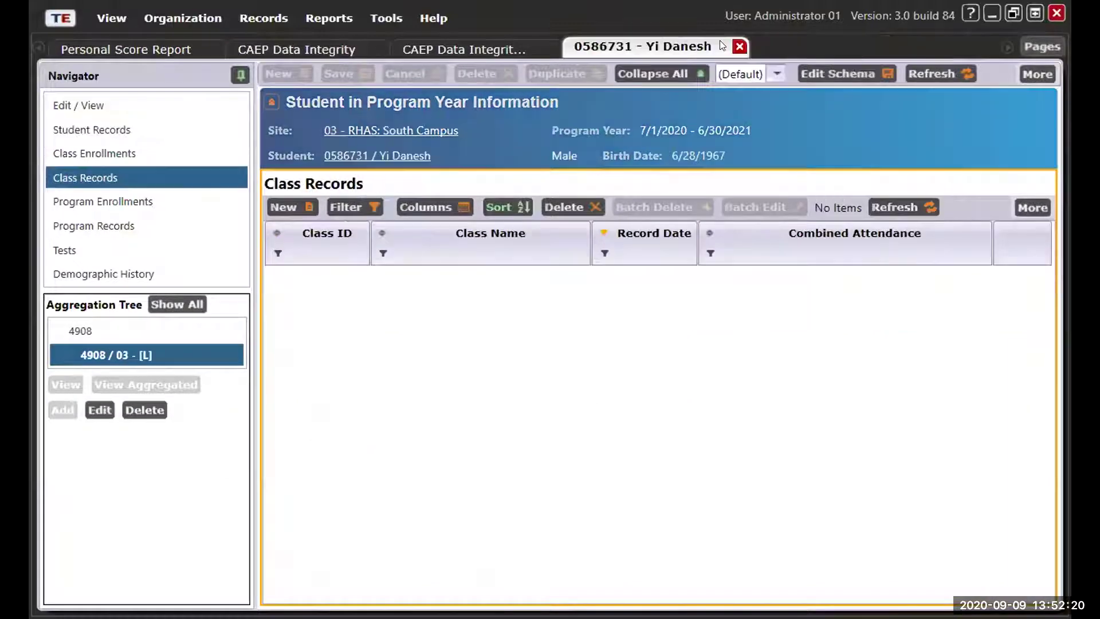
left_click(528, 44)
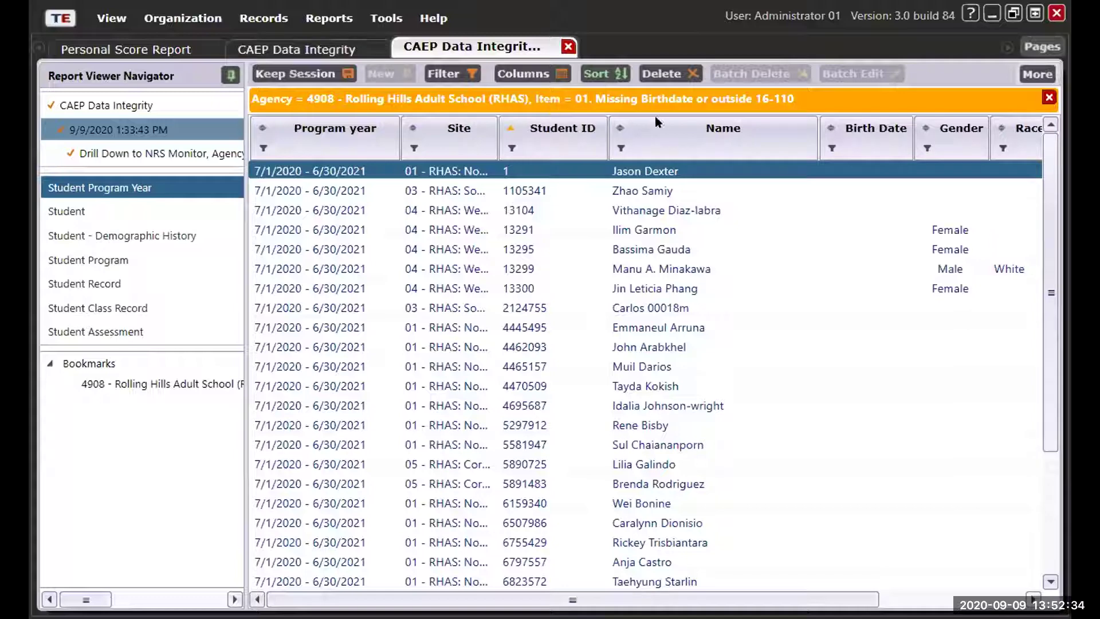
left_click(660, 99)
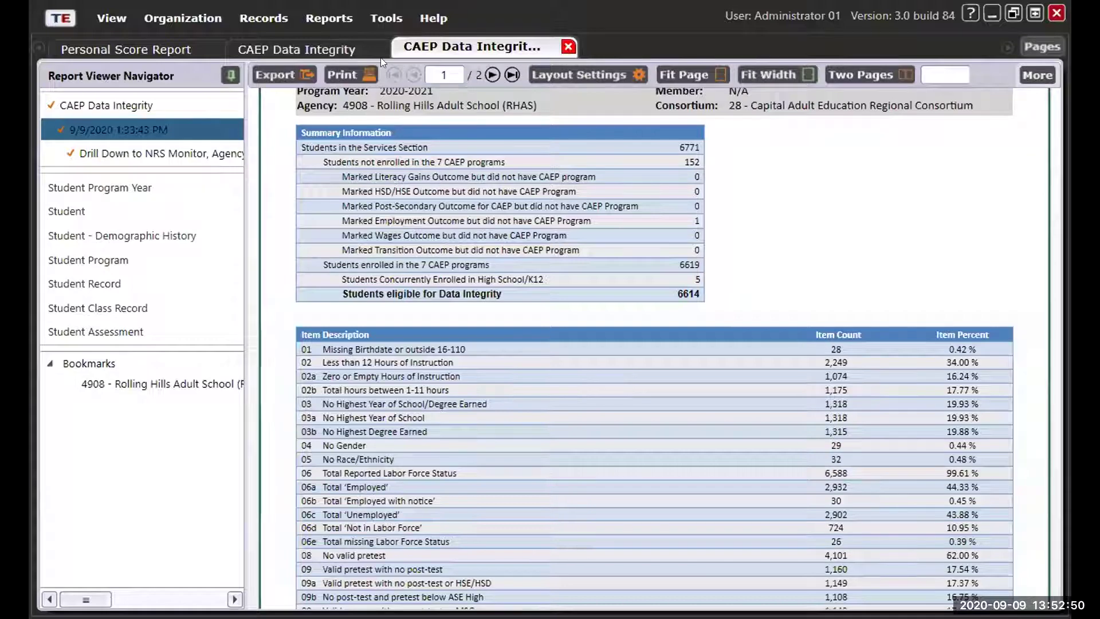
Step: Regenerate the CAEP Data Integrity report from its existing setup and check the item count for 01, Missing Birthdate or outside 16-110
left_click(334, 46)
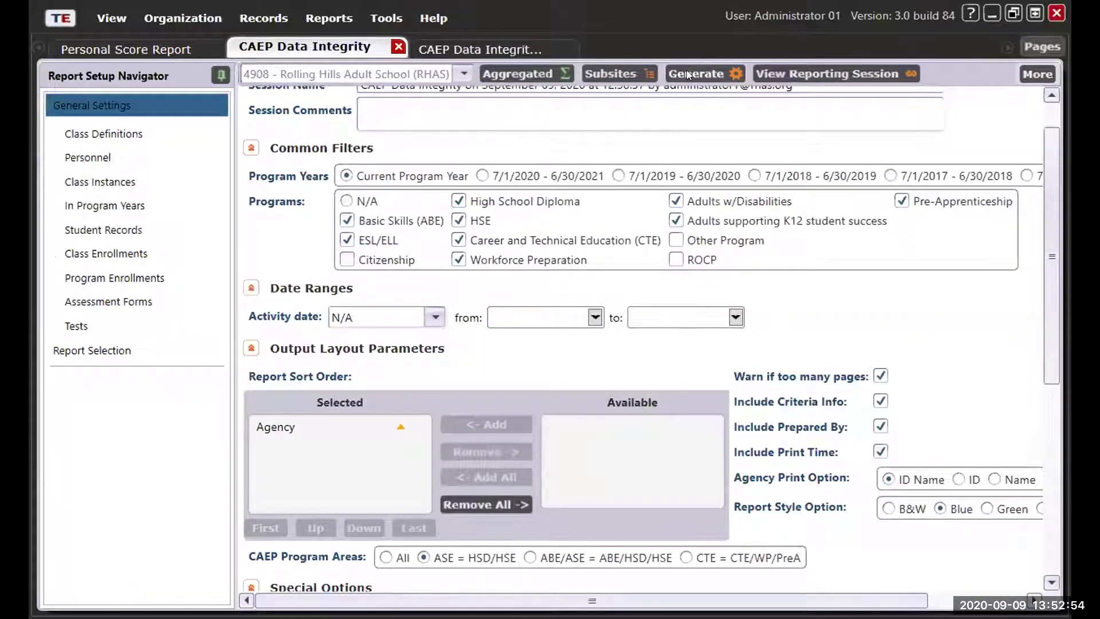
left_click(687, 73)
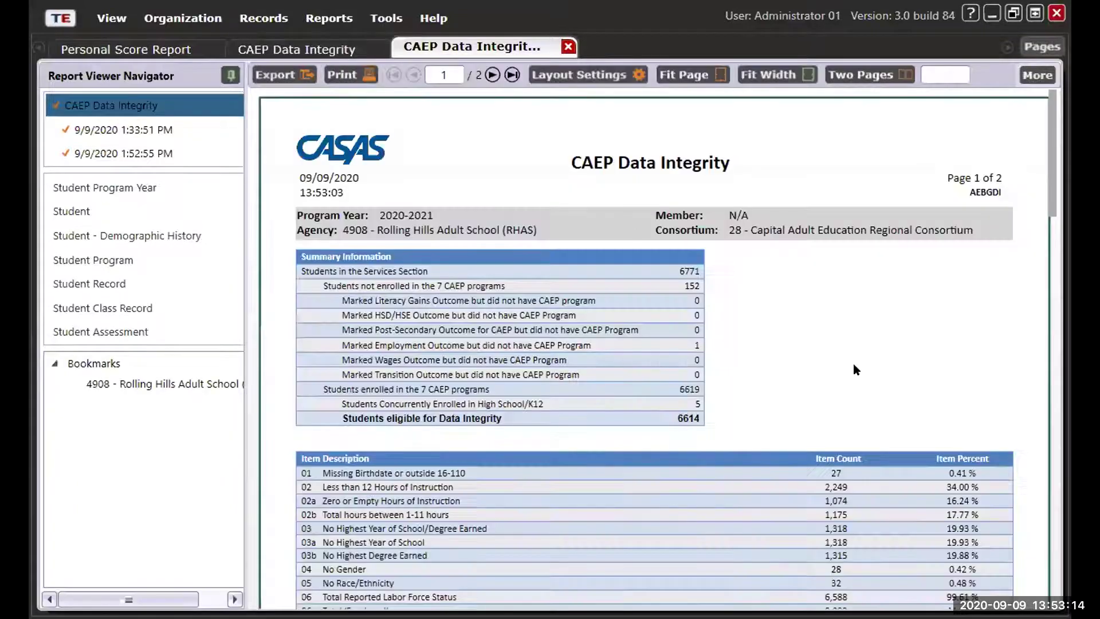
scroll(837, 353, "down", 1)
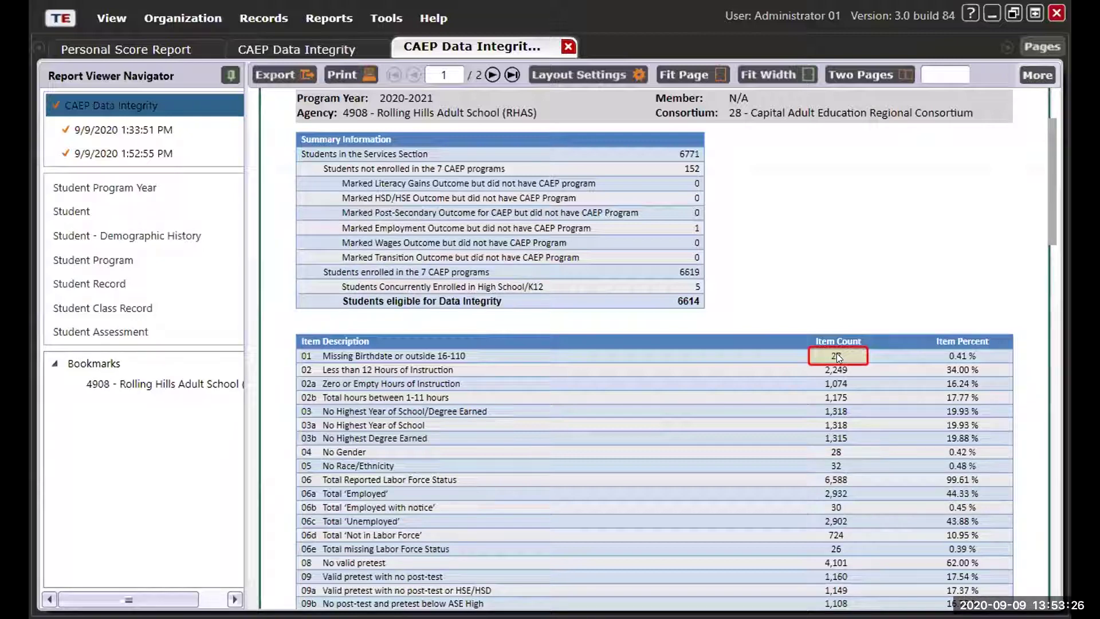
Step: Examine the regenerated report's summary information and item counts, and check the general settings in its report setup
scroll(837, 353, "down", 5)
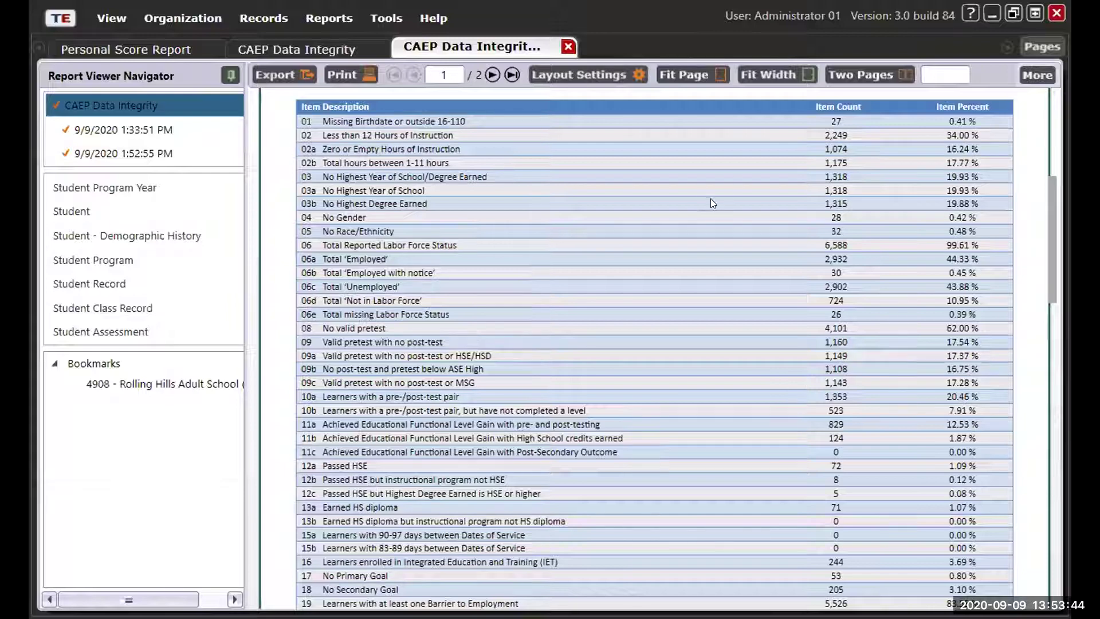
scroll(698, 223, "up", 5)
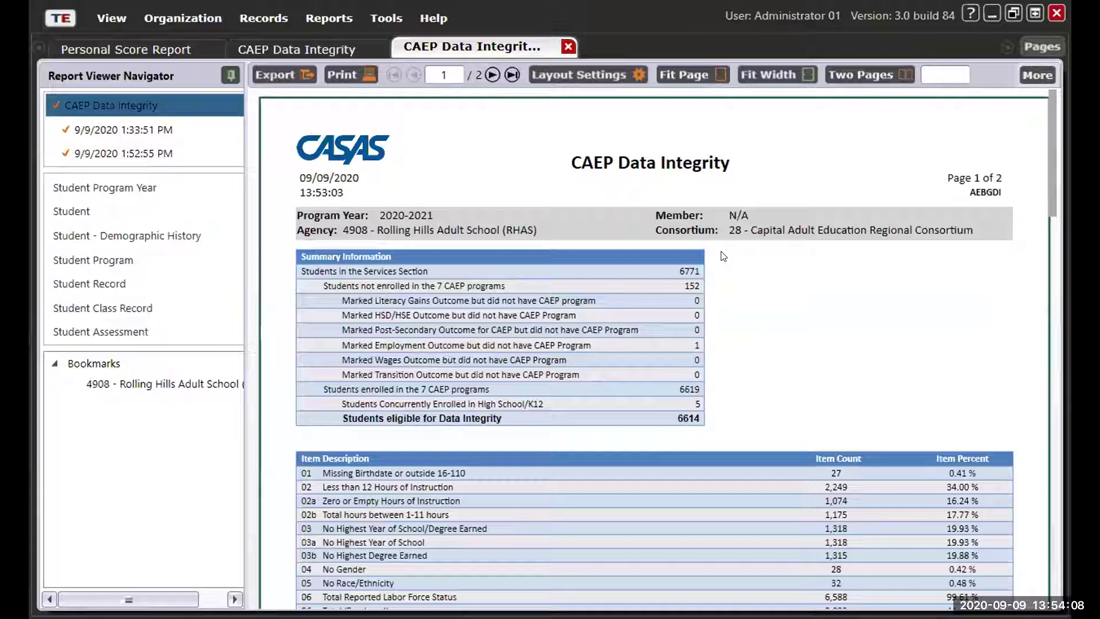
left_click(675, 419)
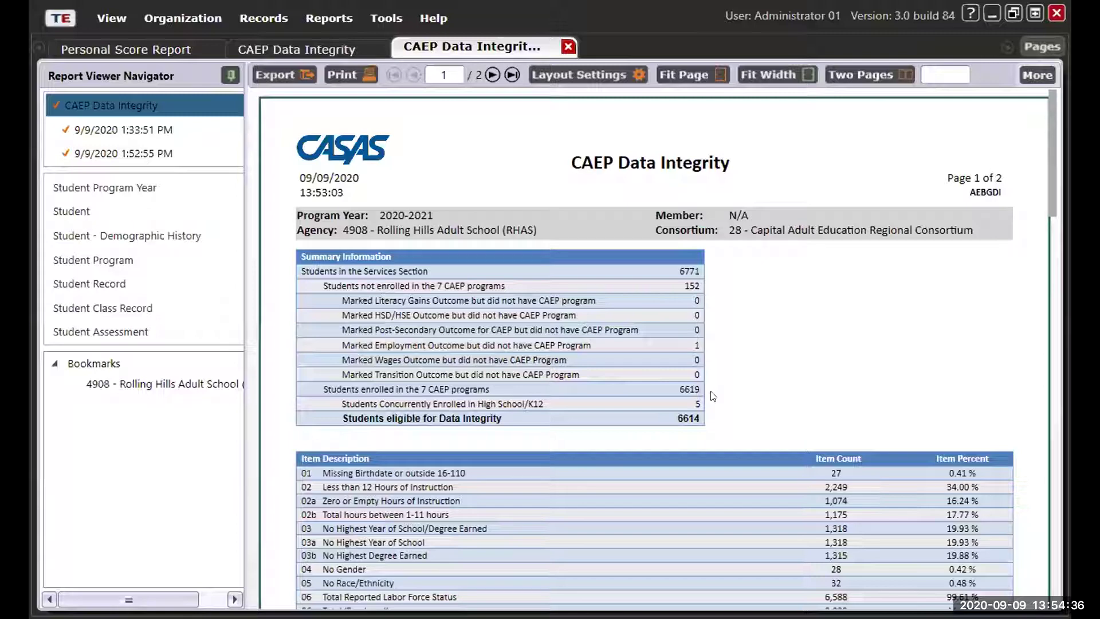
left_click(329, 46)
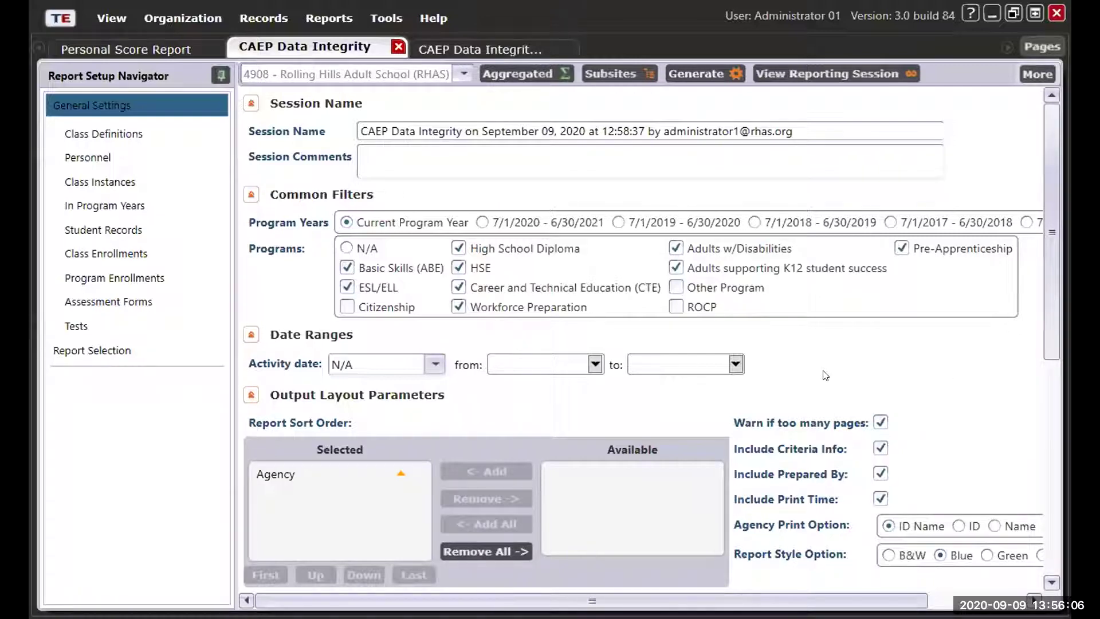
left_click(432, 162)
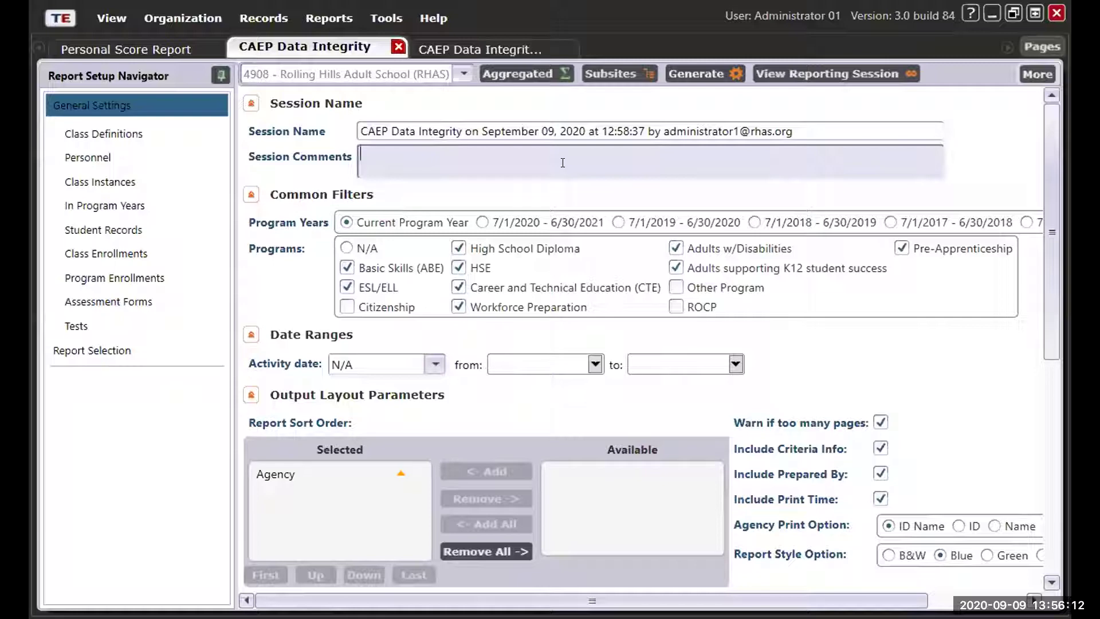
left_click(485, 52)
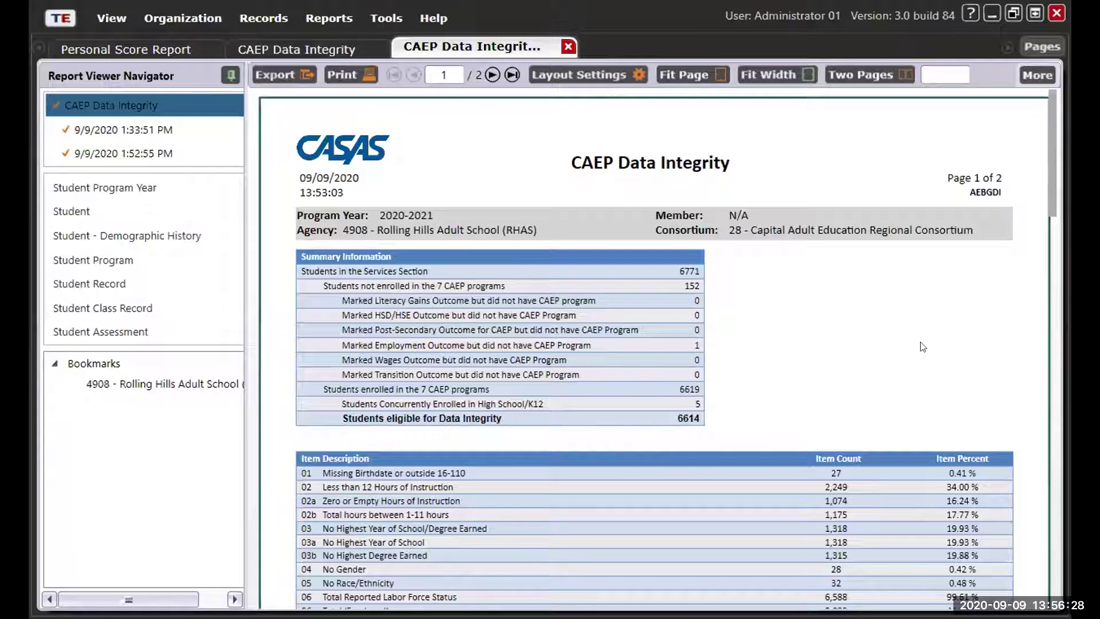
scroll(850, 369, "down", 2)
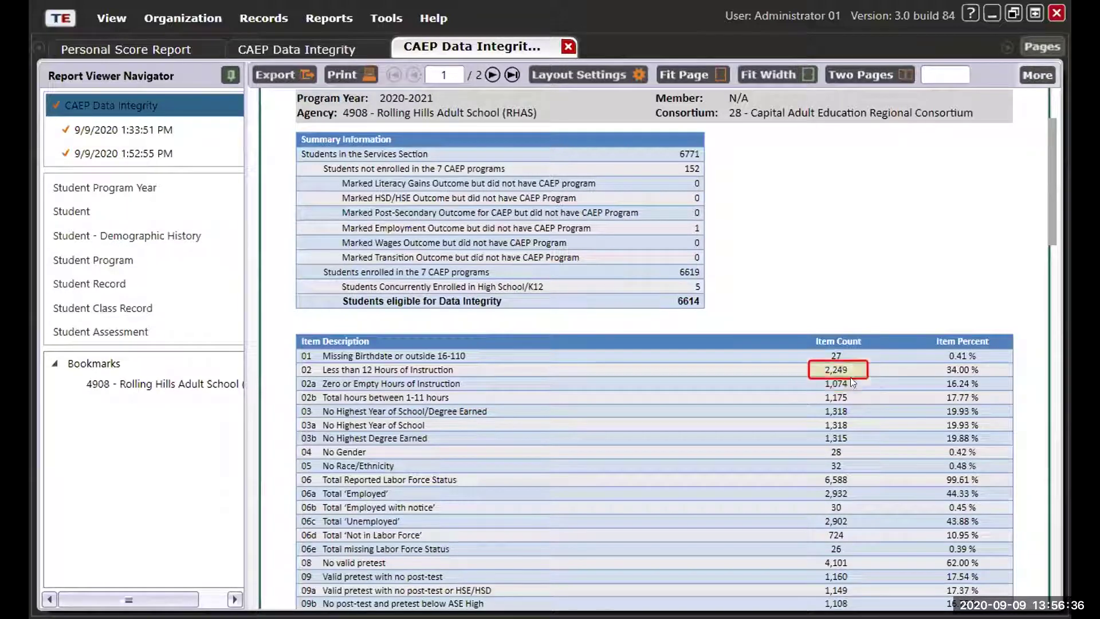
scroll(849, 379, "down", 2)
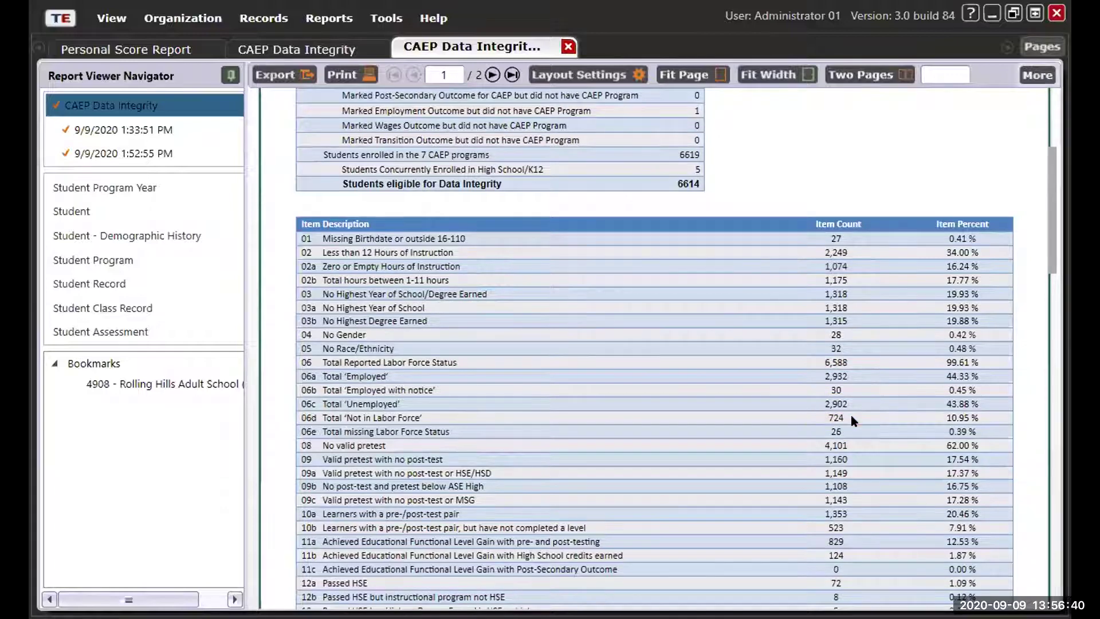
scroll(851, 415, "up", 4)
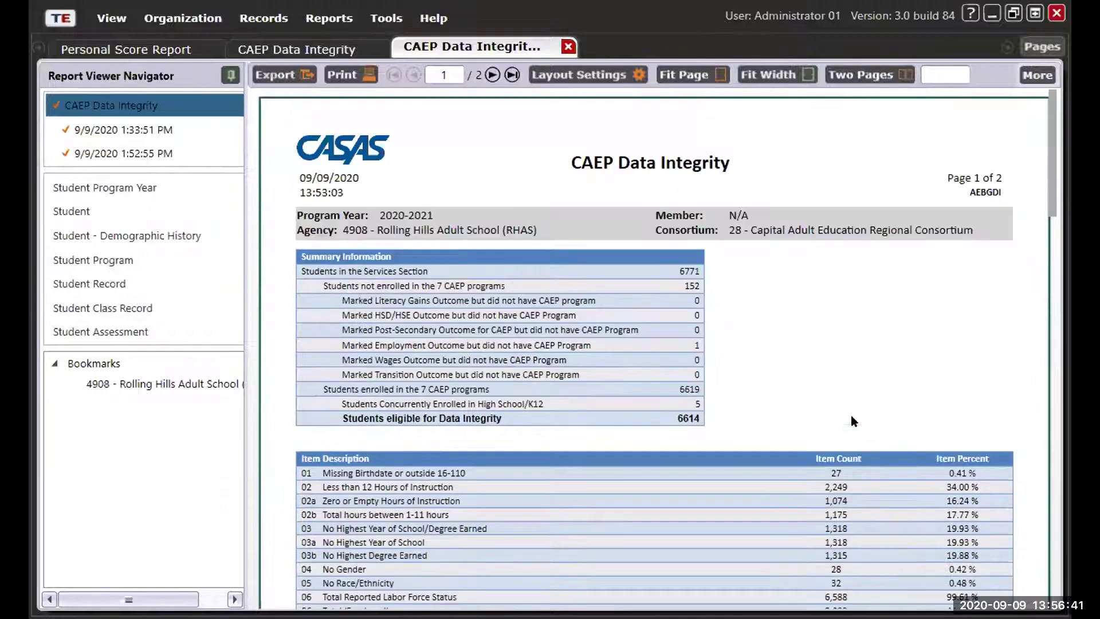
Step: Highlight the report's drill-down figures with Show Summaries, examine them down to the second page, and turn the highlighting off
left_click(1048, 81)
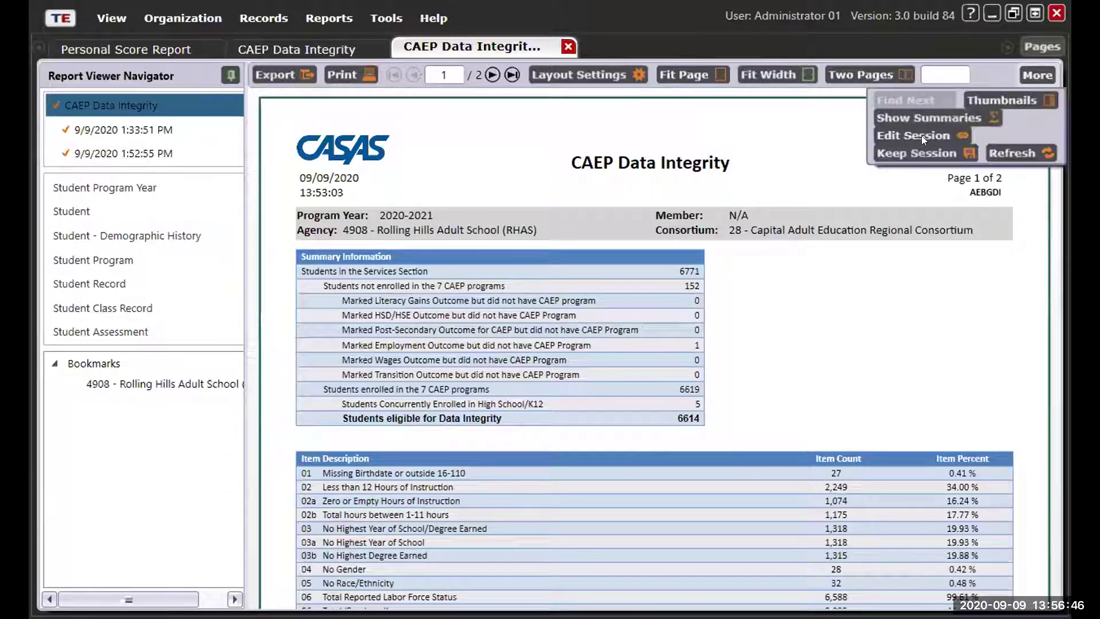
left_click(954, 117)
scroll(954, 122, "down", 2)
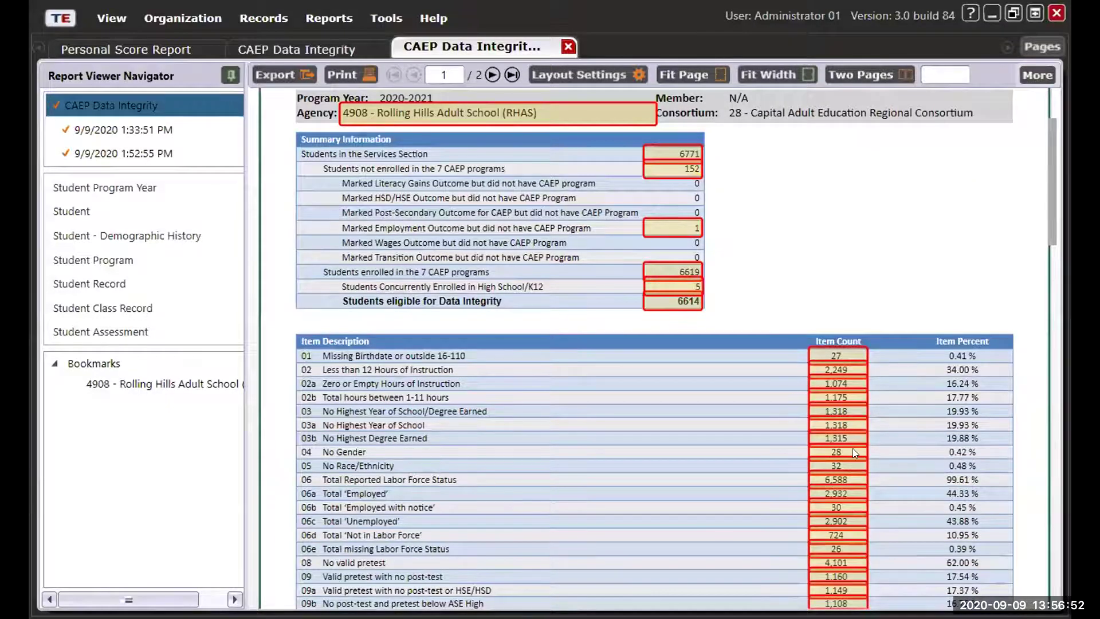
scroll(851, 448, "down", 4)
scroll(851, 447, "down", 14)
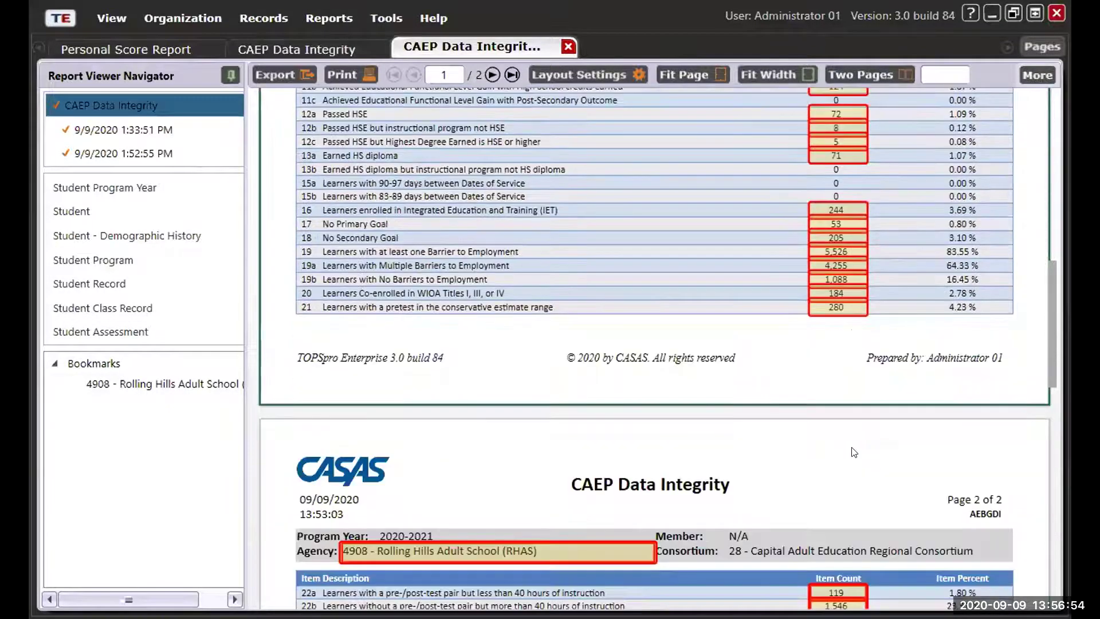
scroll(851, 447, "up", 2)
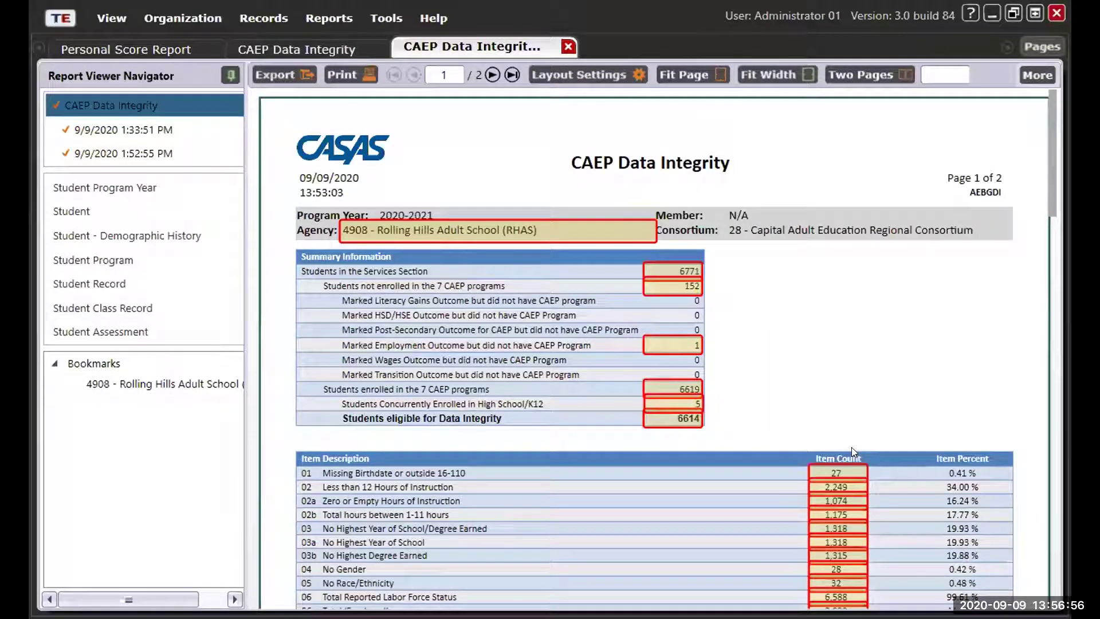
scroll(851, 447, "down", 6)
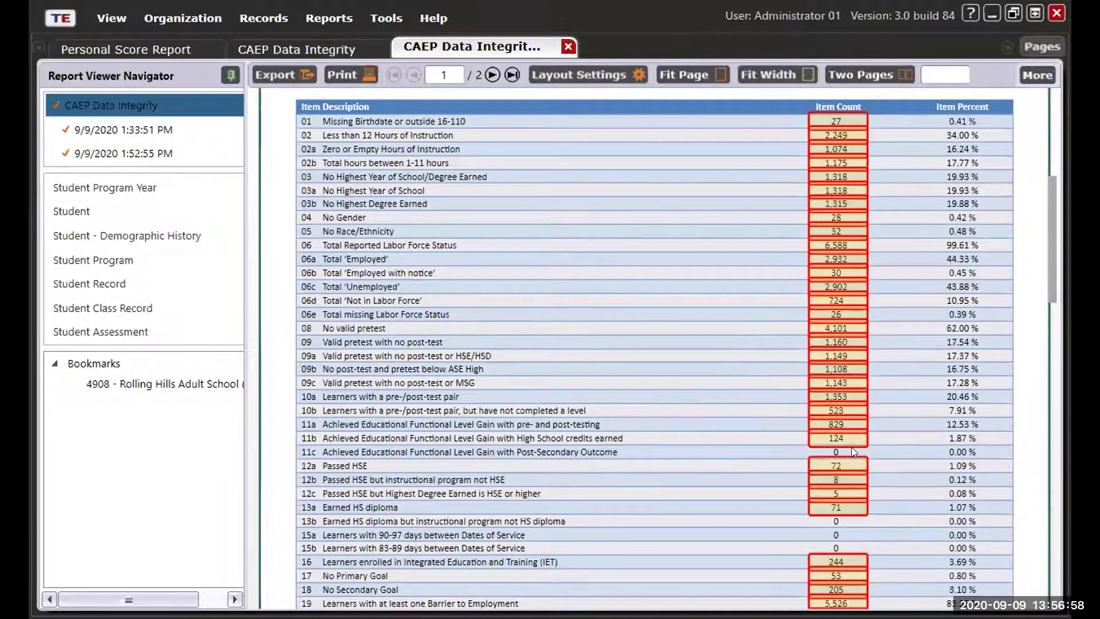
scroll(755, 384, "up", 6)
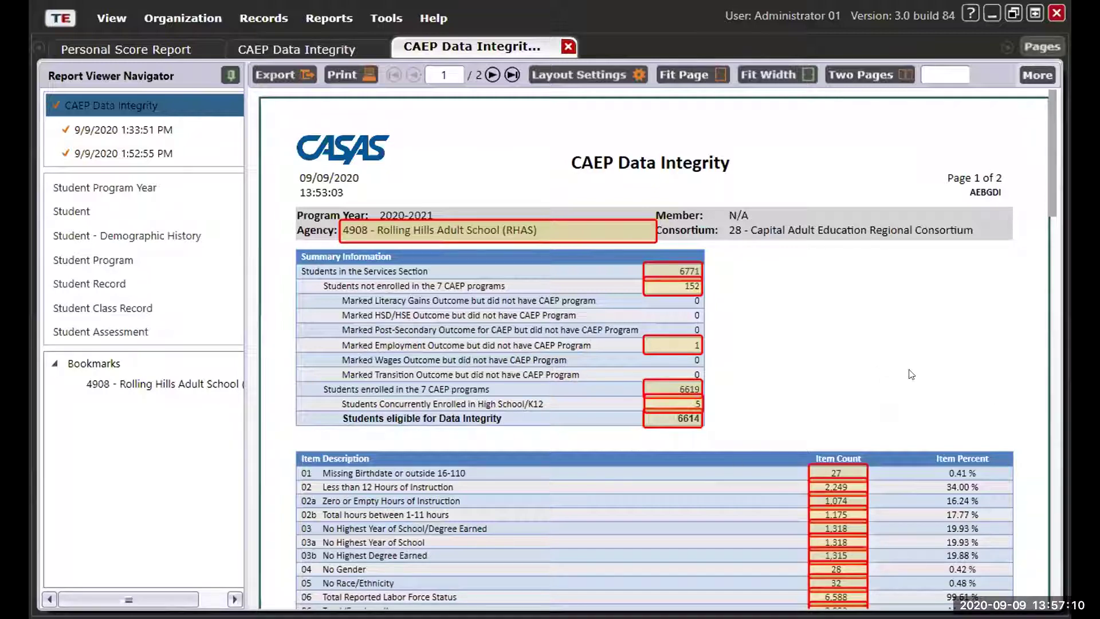
left_click(1034, 75)
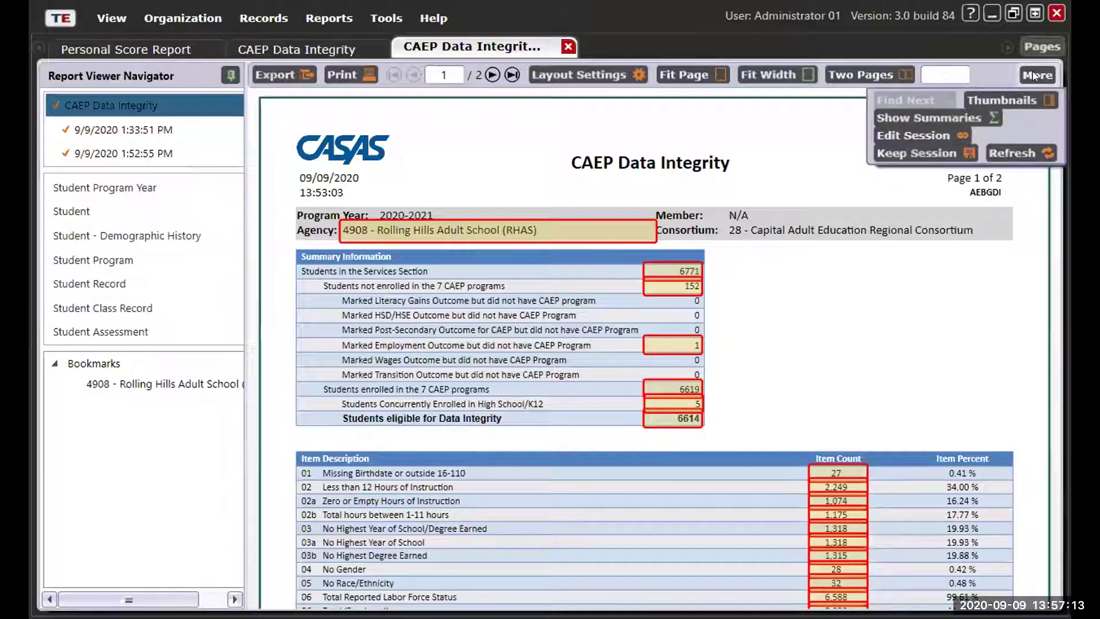
left_click(974, 116)
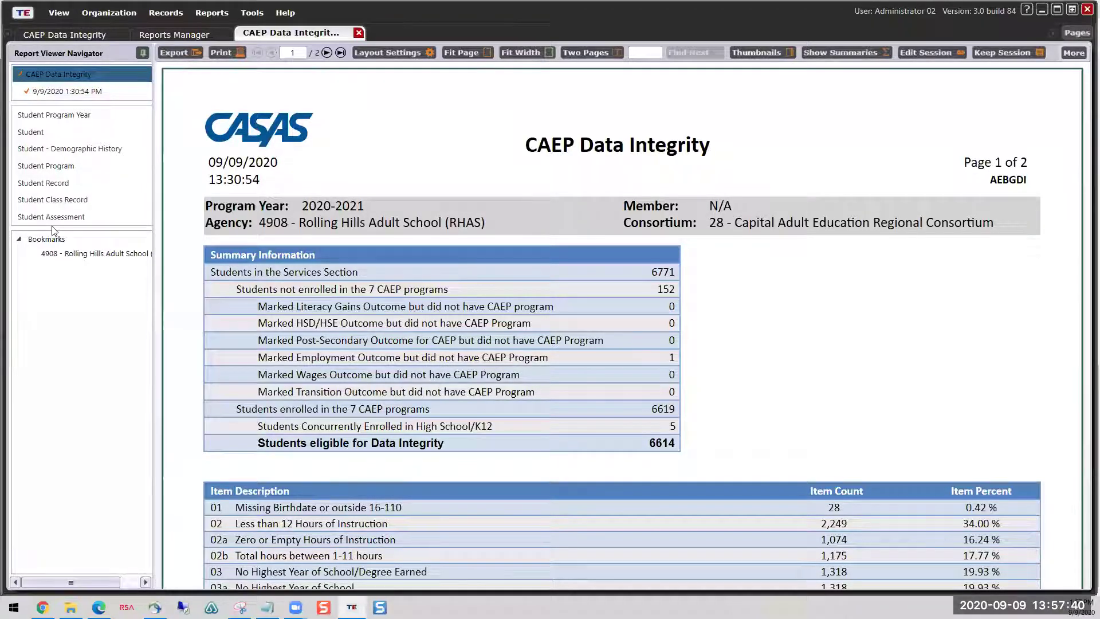
Step: Open the list of test records for Rolling Hills Adult School
left_click(171, 18)
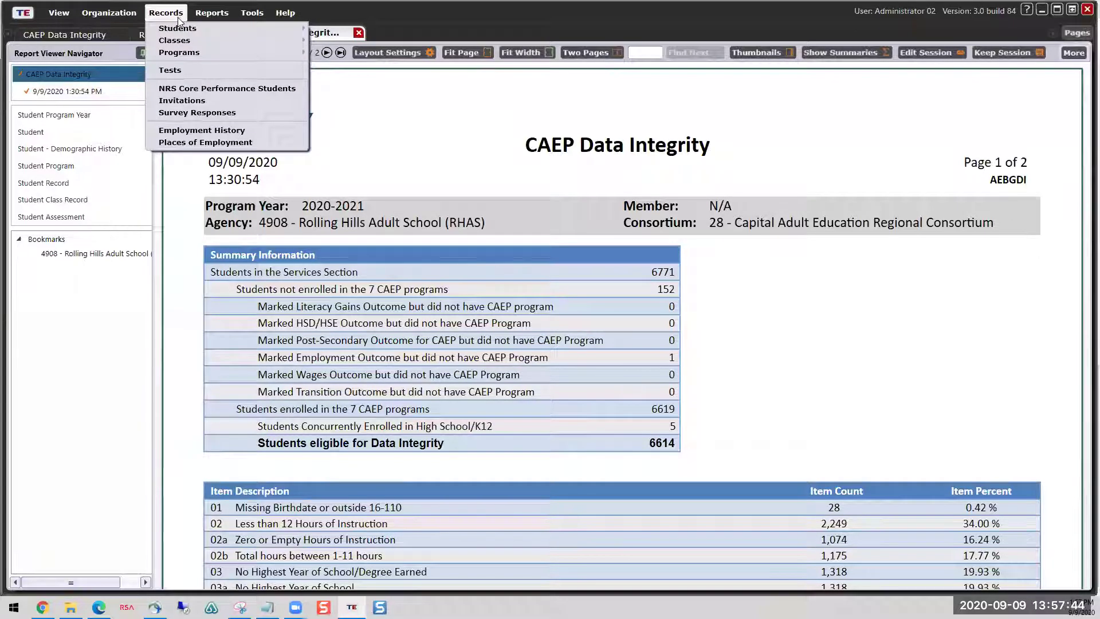
left_click(186, 70)
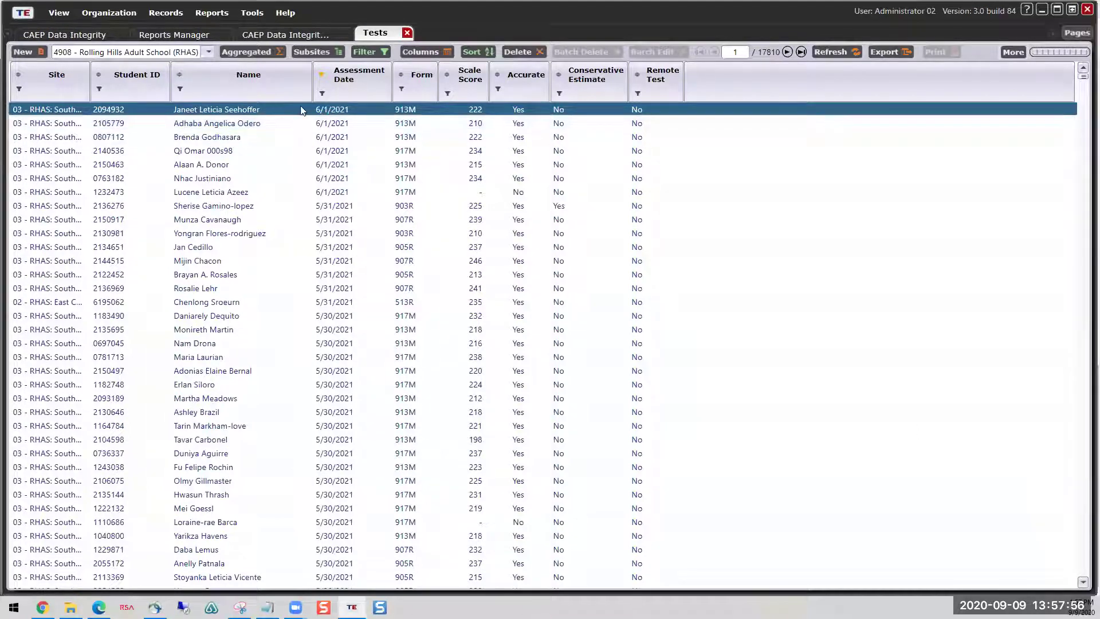
Step: Filter the tests list by assessment date, using a custom interval from 7/1/2020 to 8/31/2020
left_click(171, 14)
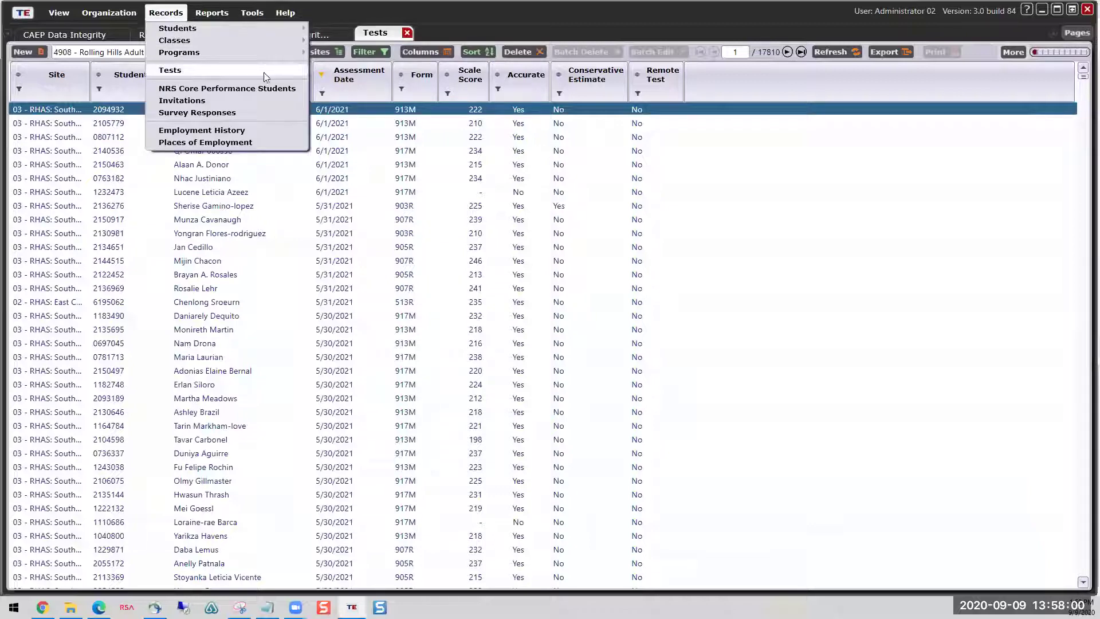
left_click(390, 33)
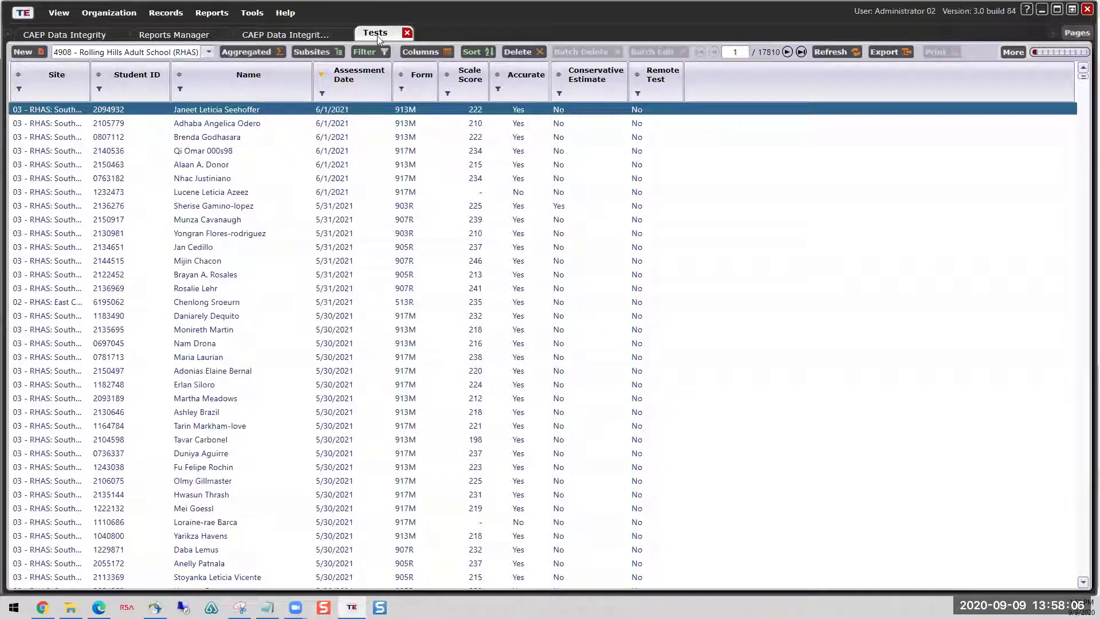
left_click(322, 95)
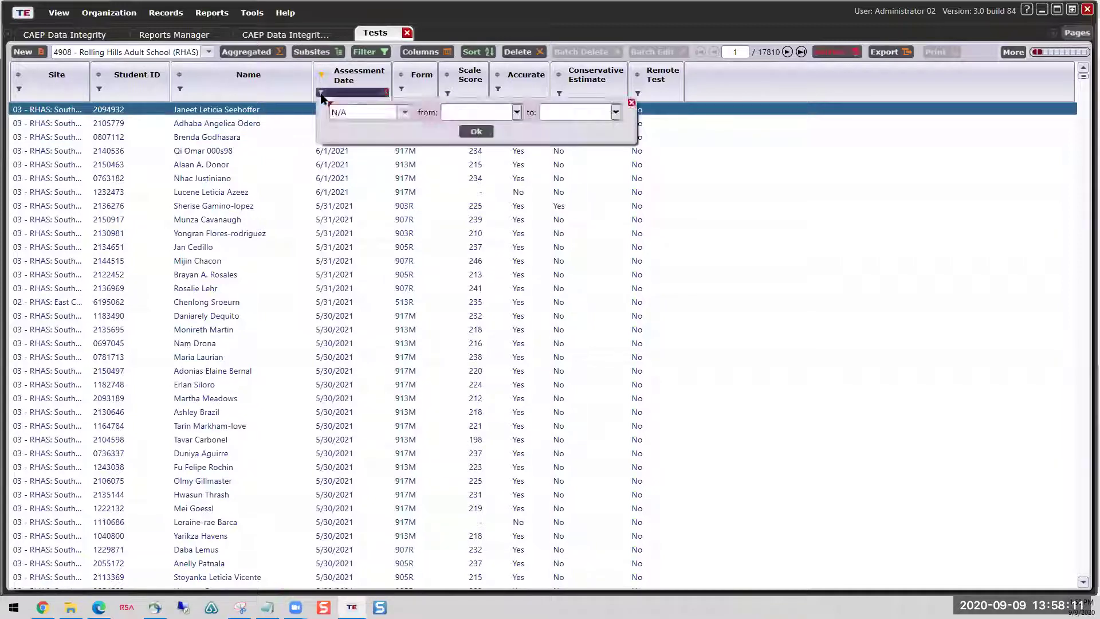
left_click(468, 112)
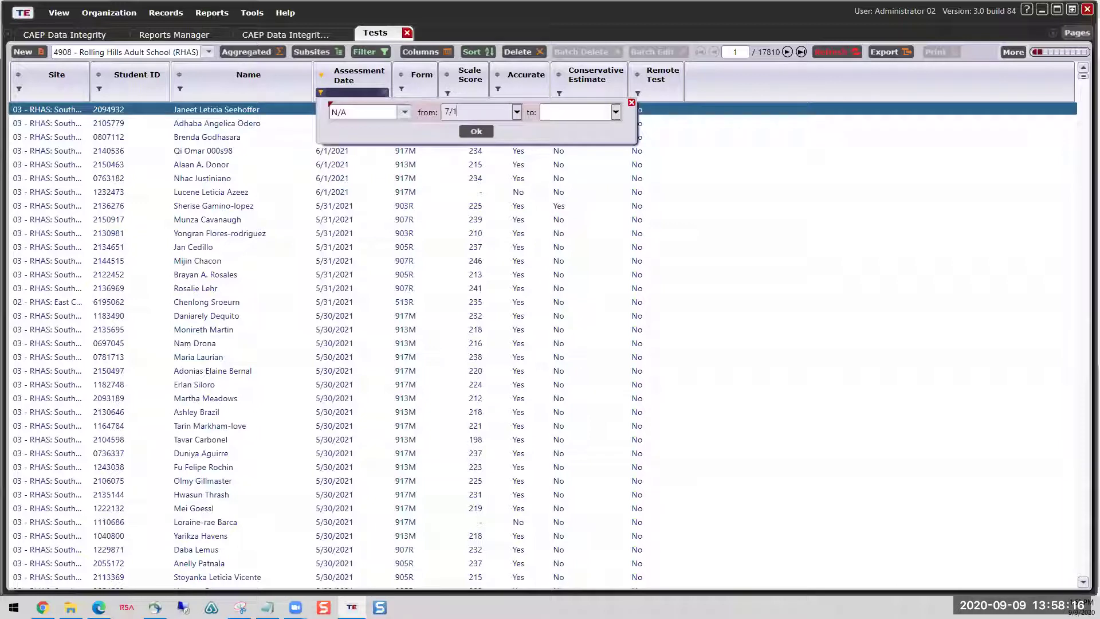
type("7/1/20")
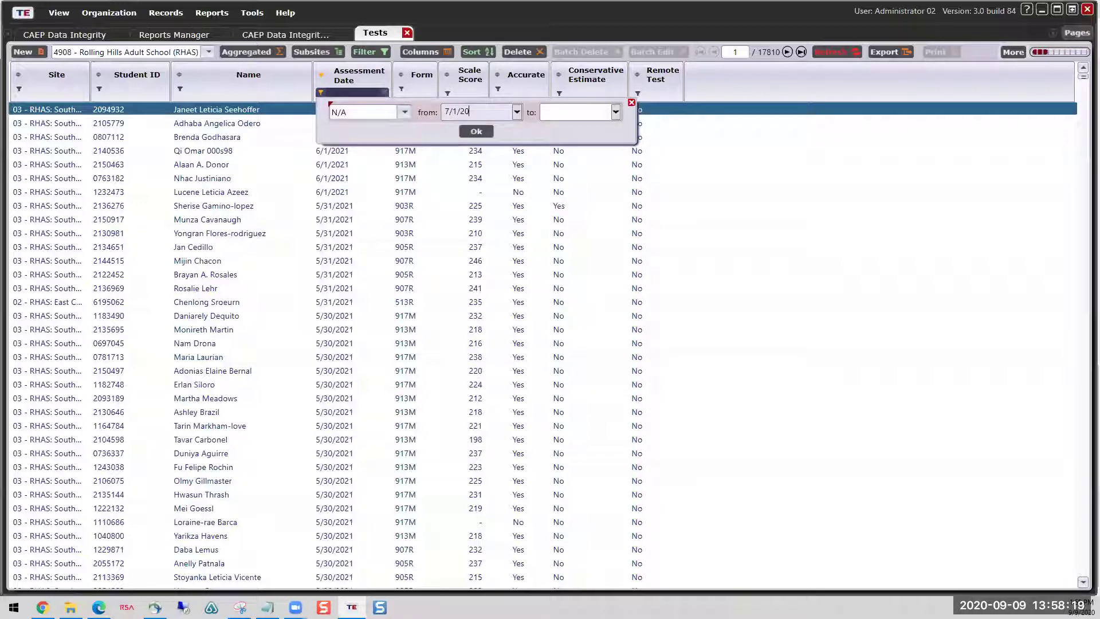
left_click(616, 112)
left_click(572, 113)
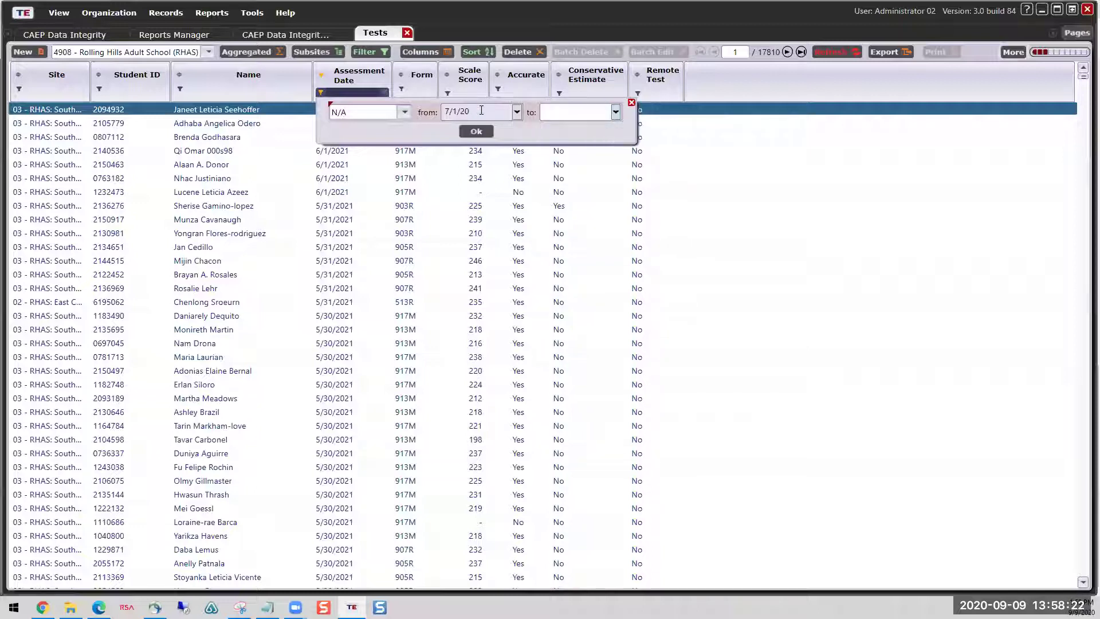
left_click(616, 112)
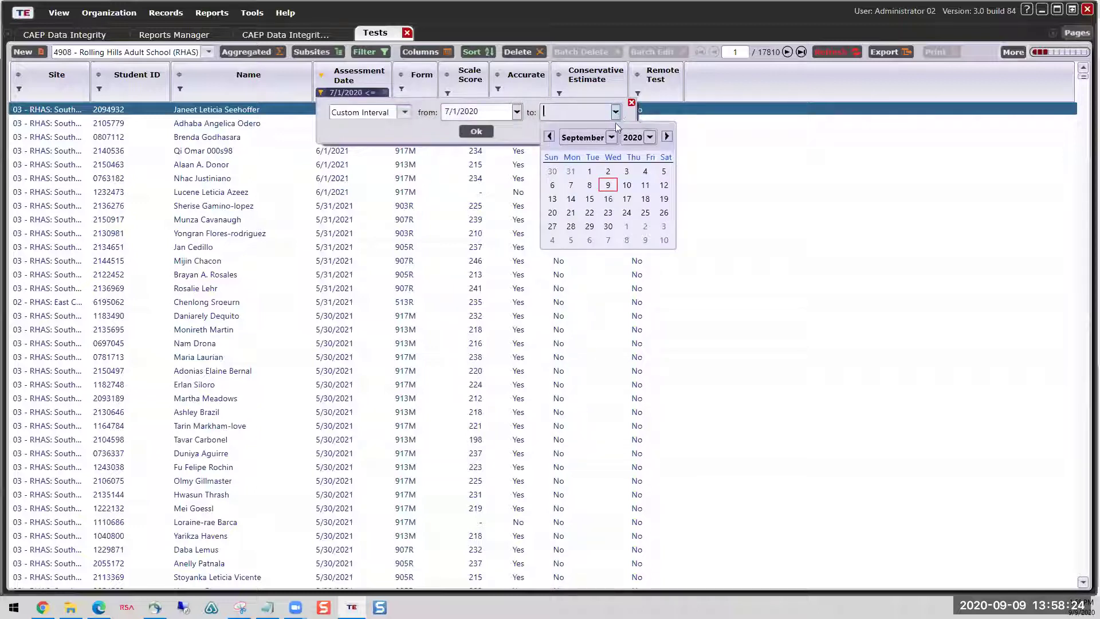
left_click(550, 137)
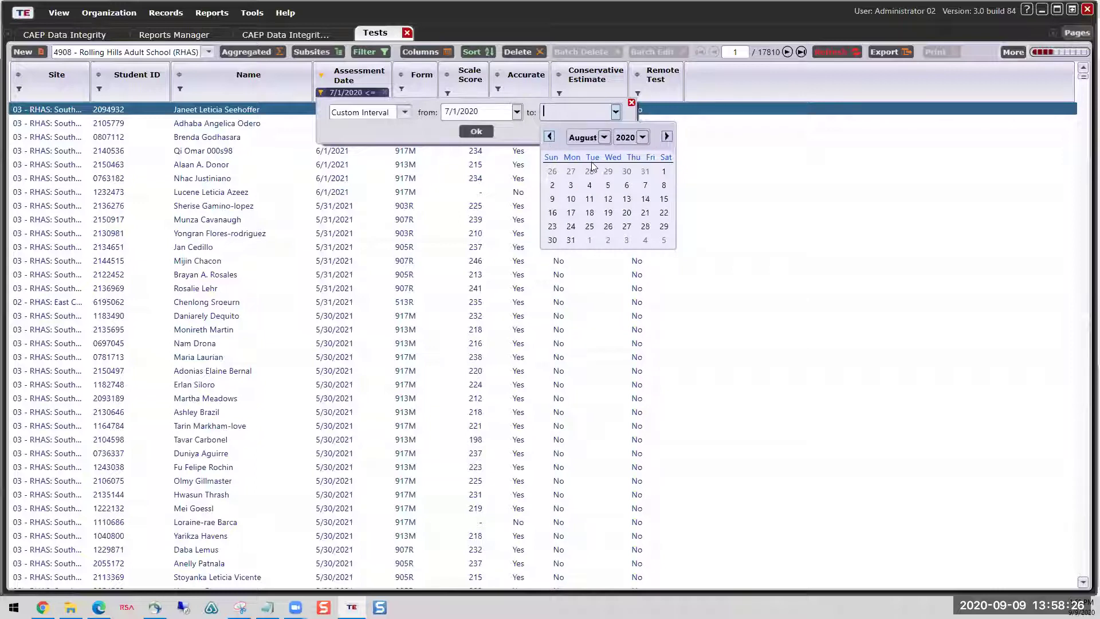
left_click(571, 240)
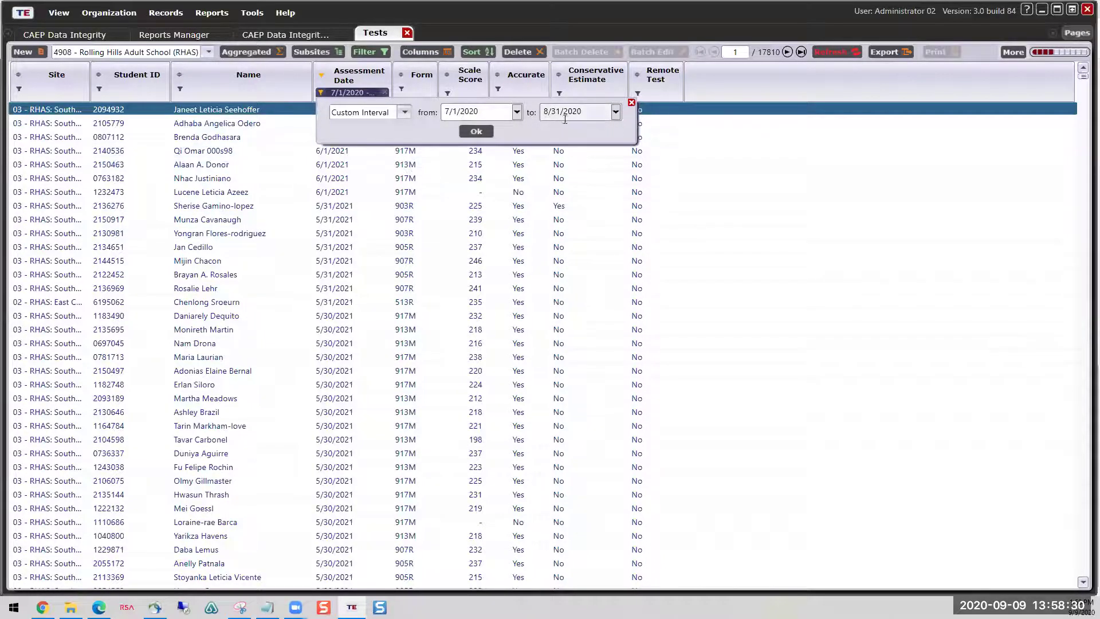
left_click(474, 132)
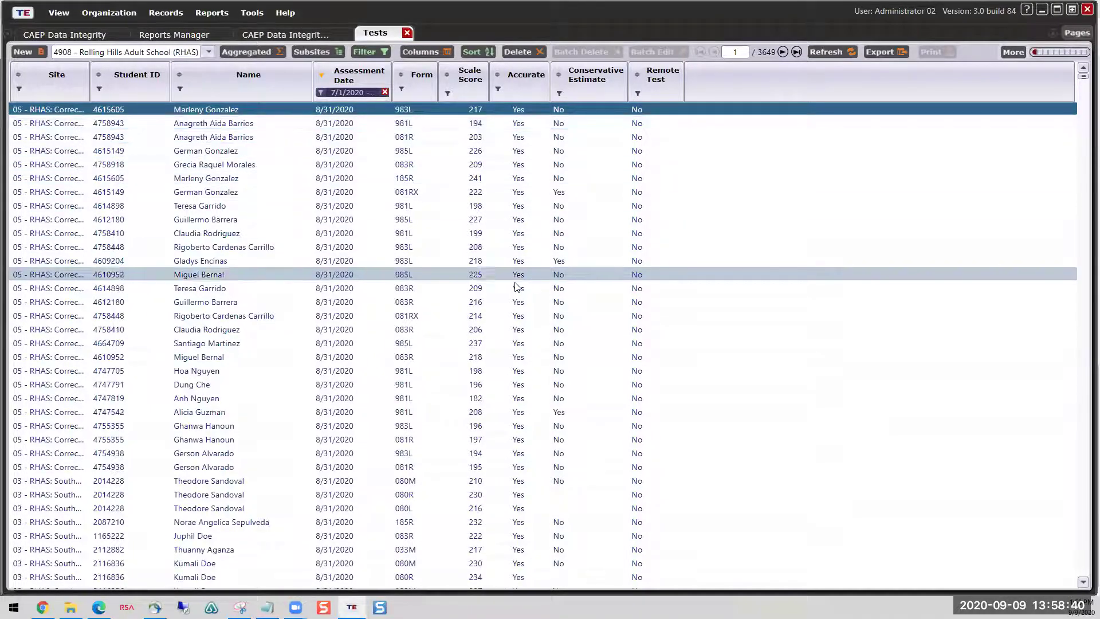
Step: Sort the filtered tests by assessment date in ascending order and look through the earliest records from 7/1/2020 onward
scroll(517, 309, "down", 6)
scroll(524, 326, "up", 6)
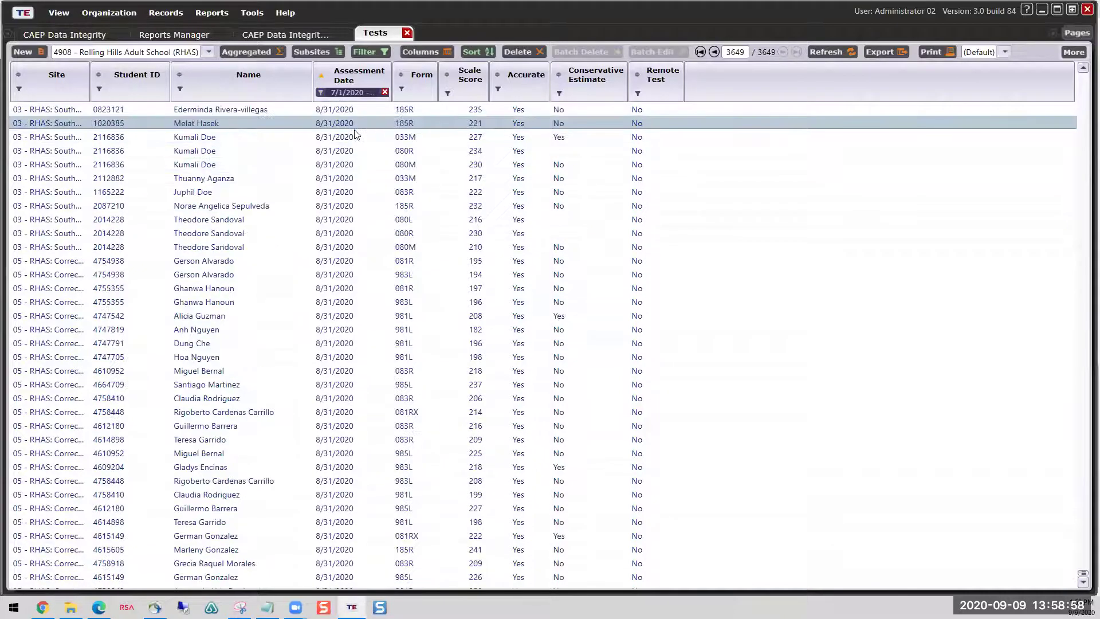
scroll(355, 134, "up", 3)
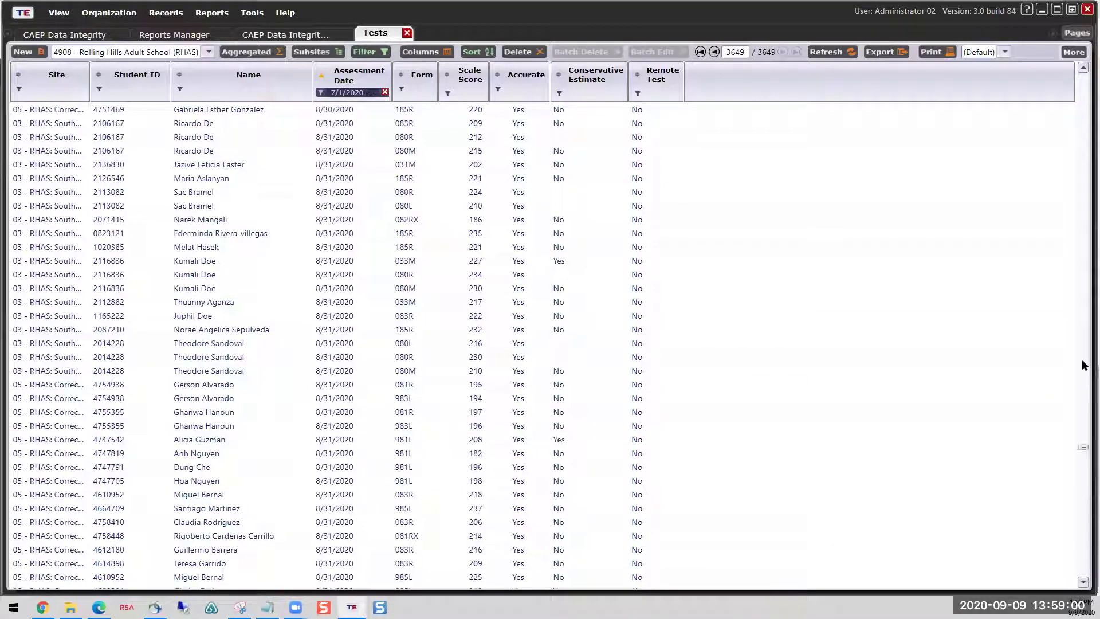
left_click_drag(1083, 447, 1081, 72)
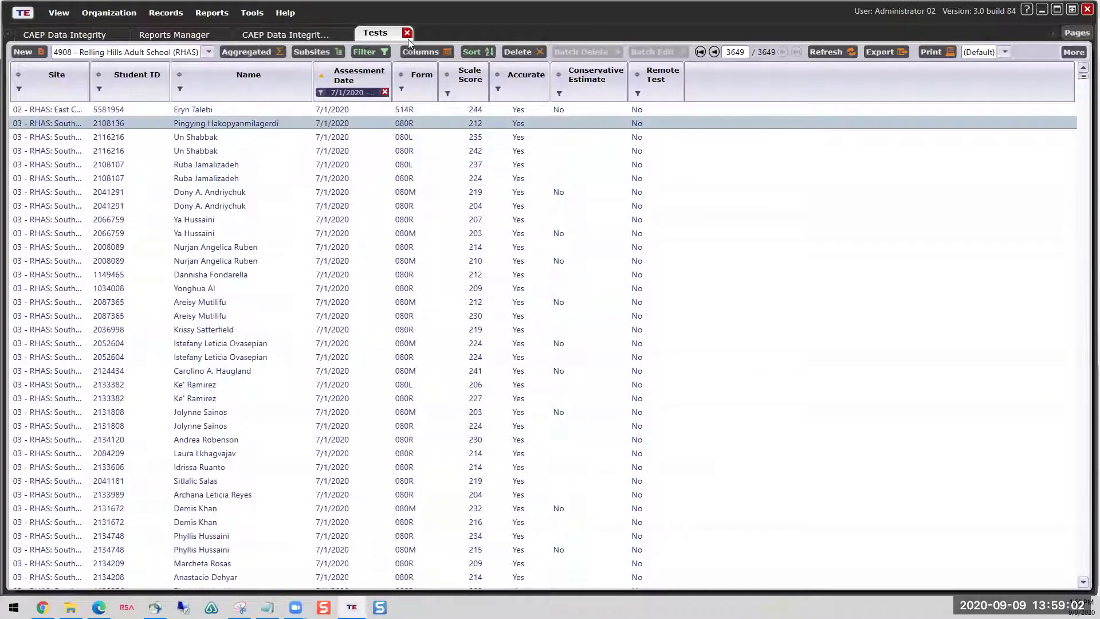
left_click(335, 111)
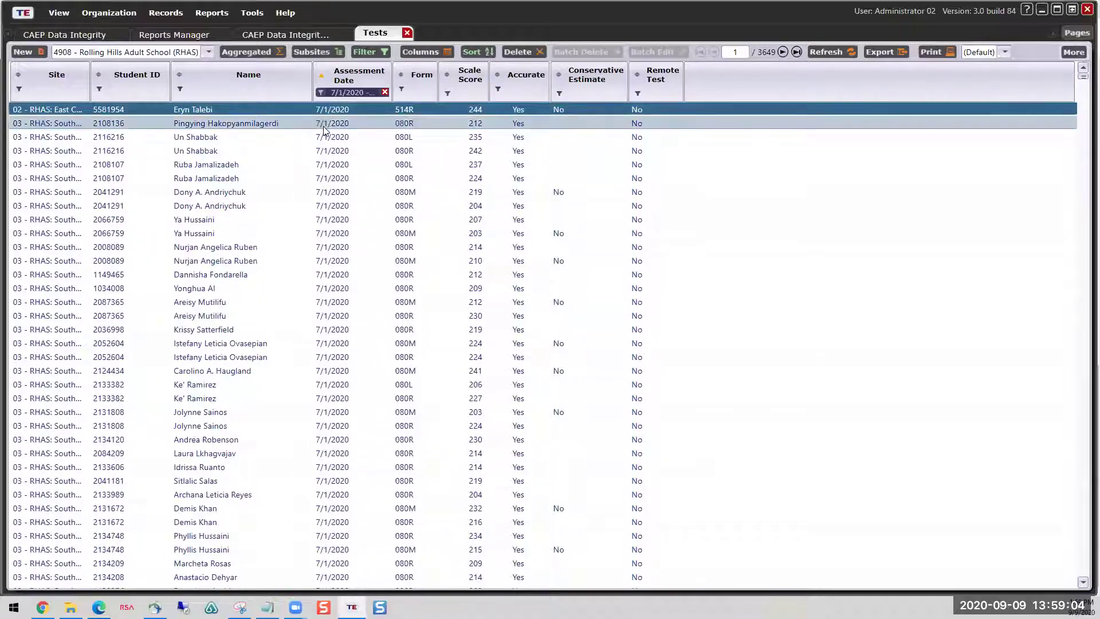
scroll(327, 149, "down", 20)
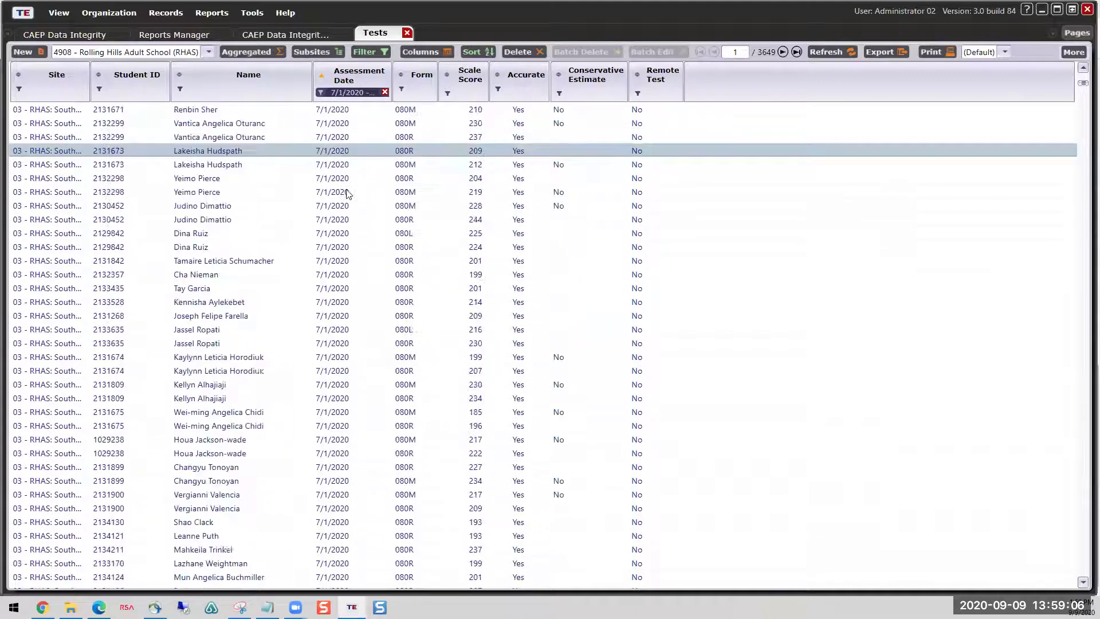
scroll(346, 194, "down", 20)
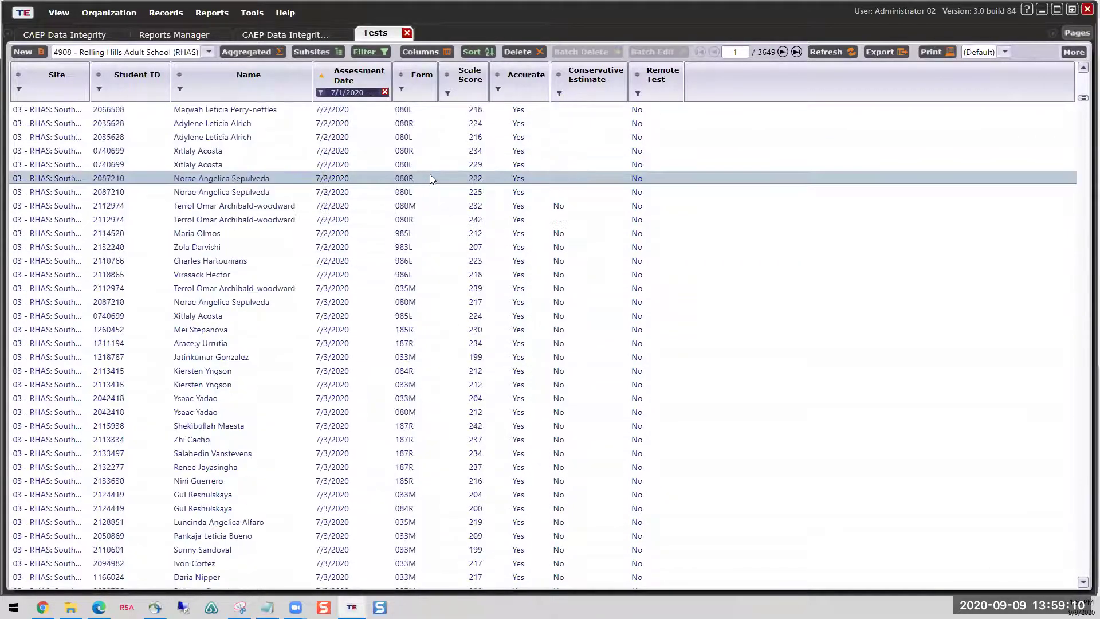
scroll(427, 174, "up", 15)
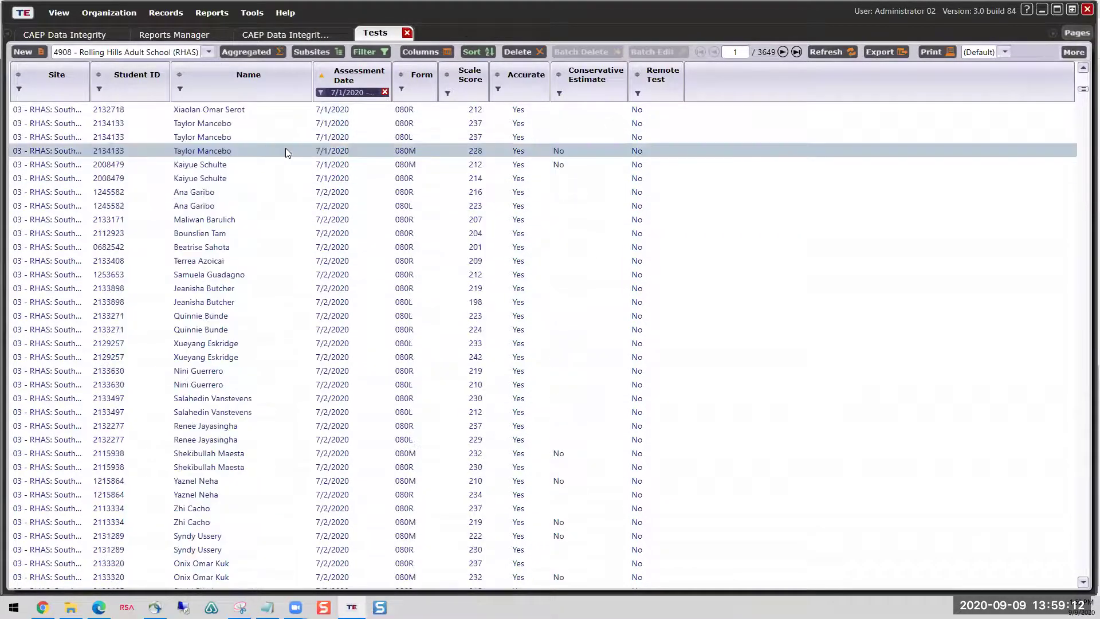
scroll(286, 148, "up", 15)
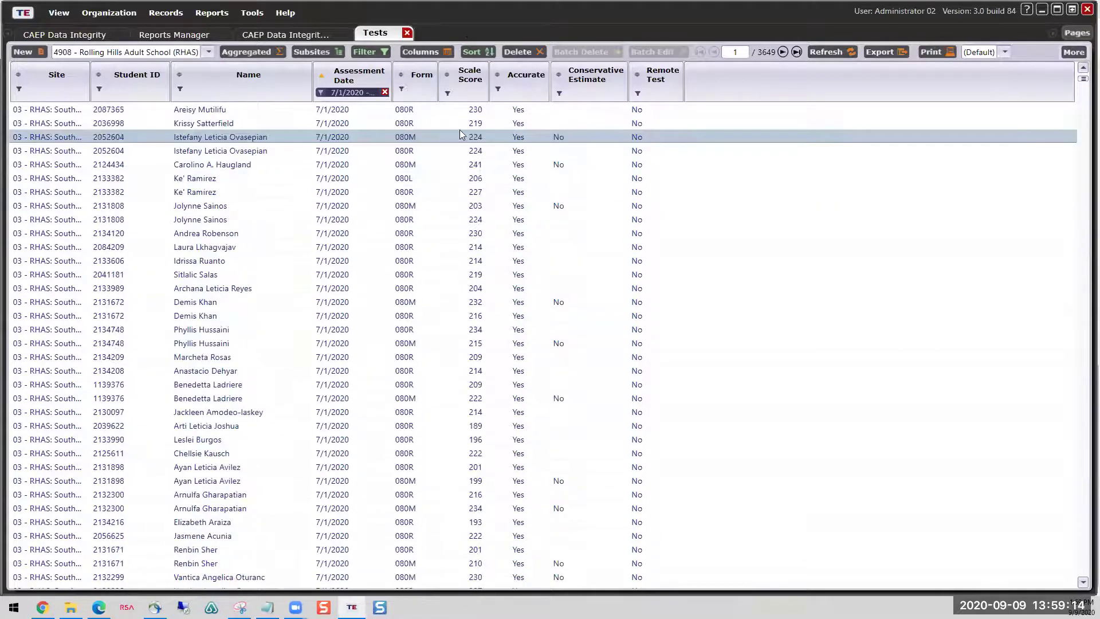
scroll(461, 134, "up", 5)
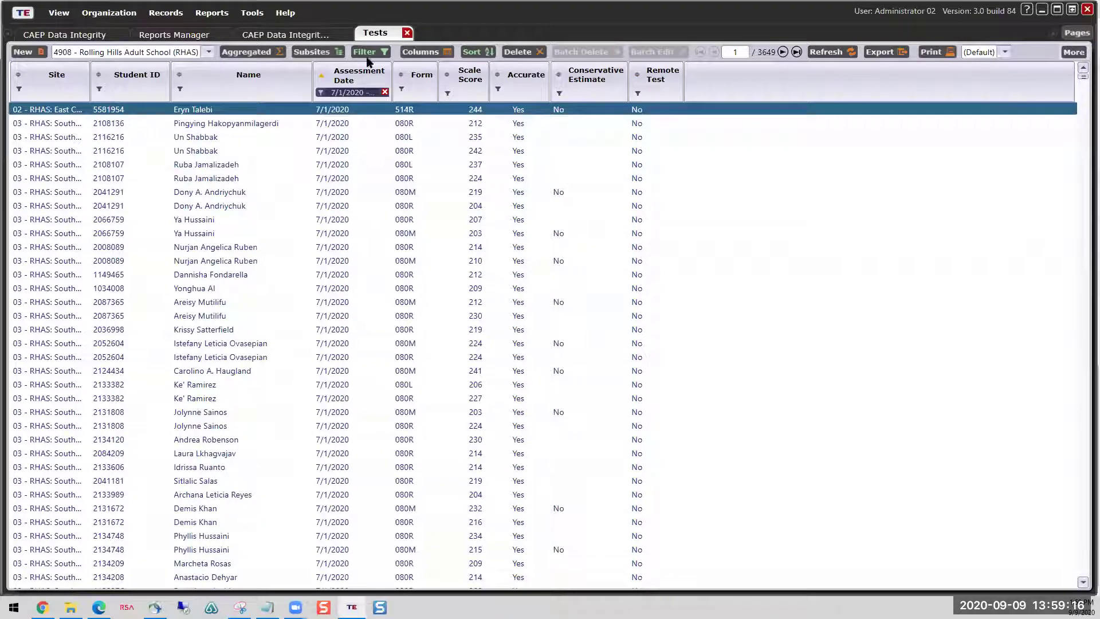
Step: Generate a print preview of the Tests Report from the filtered list and review its Site column
left_click(948, 54)
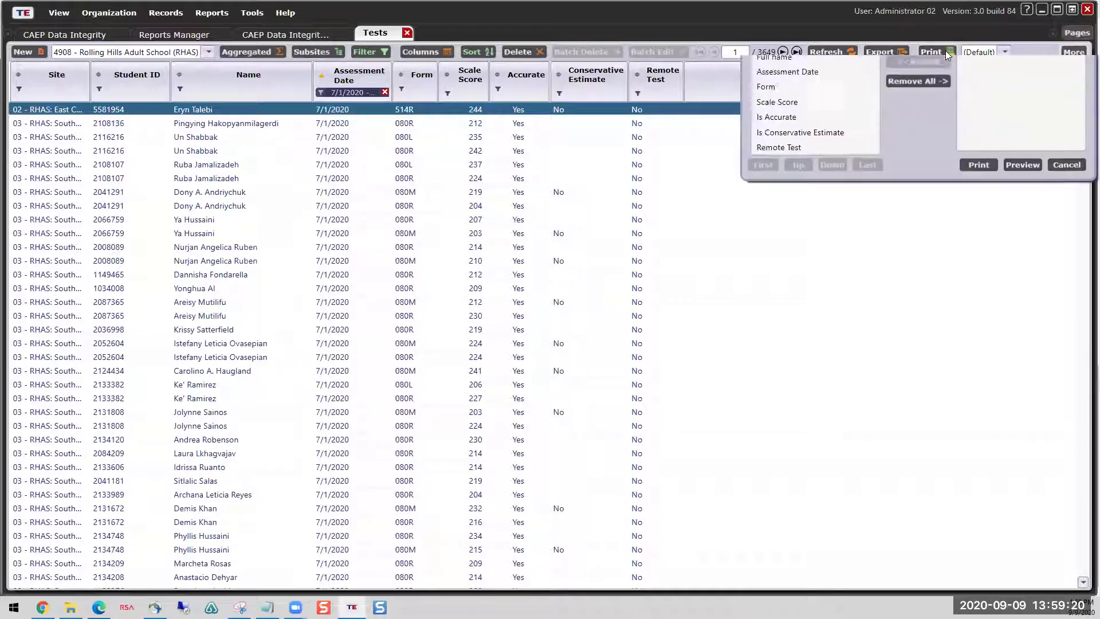
left_click_drag(854, 75, 806, 74)
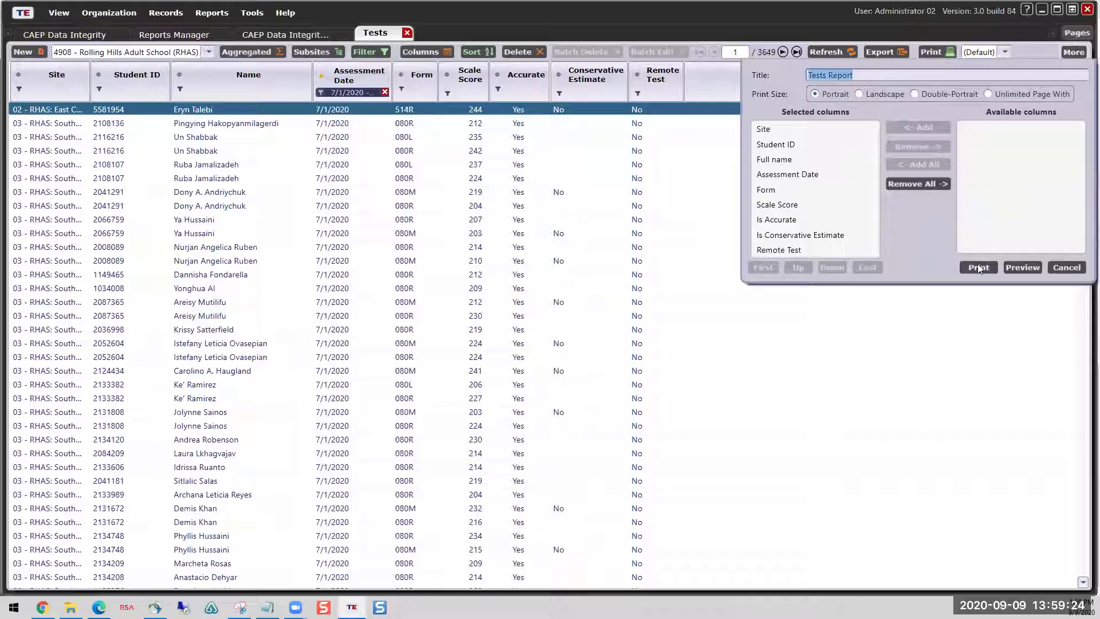
left_click(1020, 268)
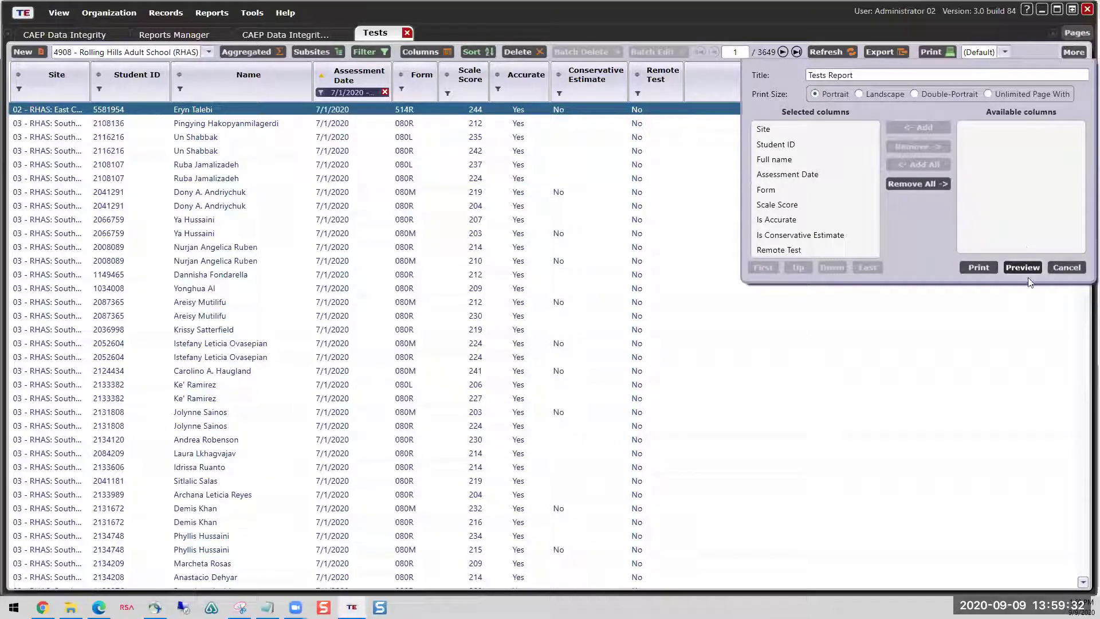
left_click(1011, 269)
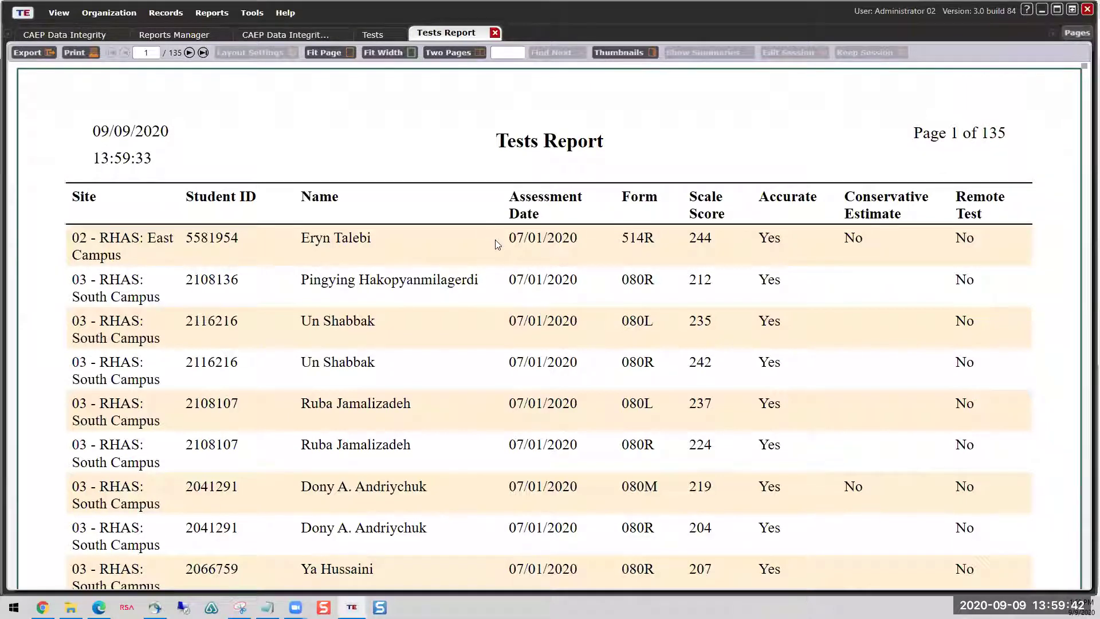
scroll(495, 240, "down", 3)
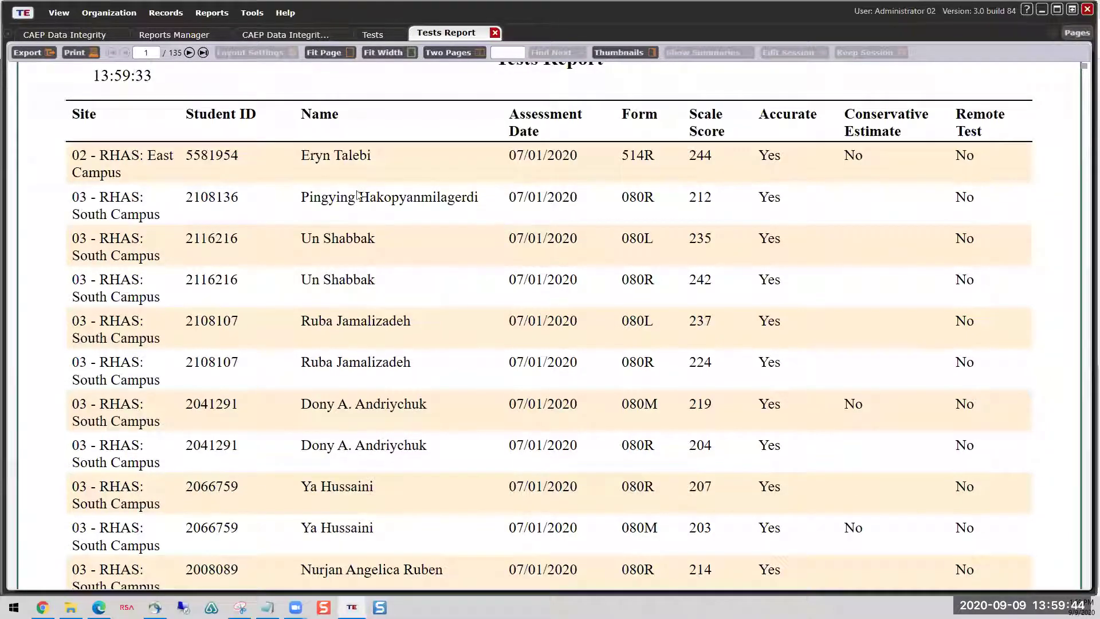
left_click(86, 137)
left_click(106, 141)
left_click(109, 170)
Step: Return to the tests list and hide its Site column
left_click(379, 34)
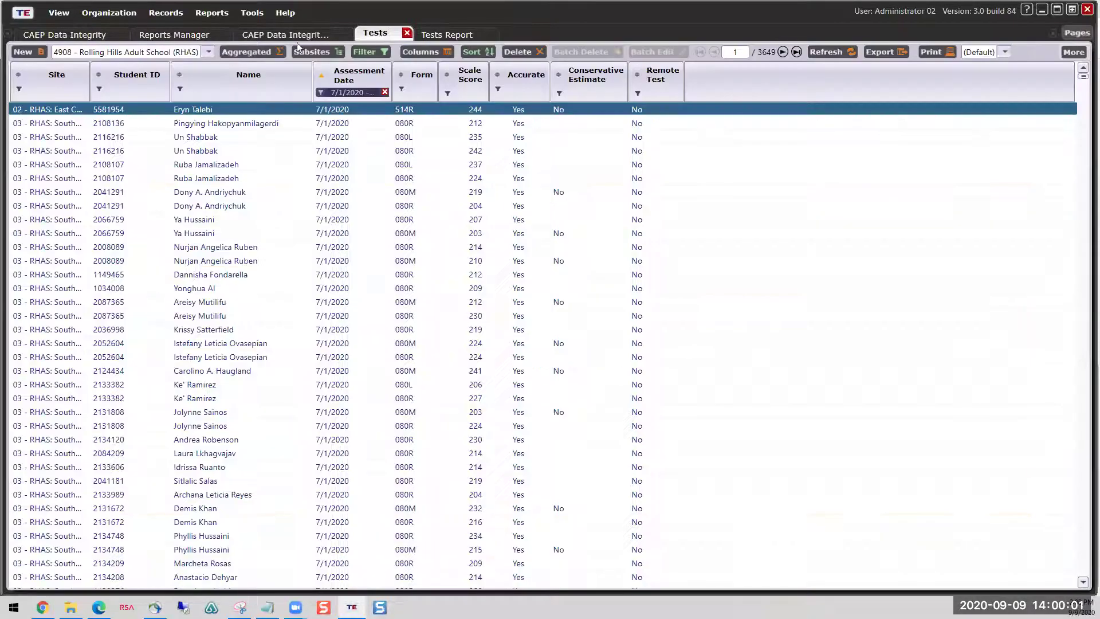
right_click(46, 86)
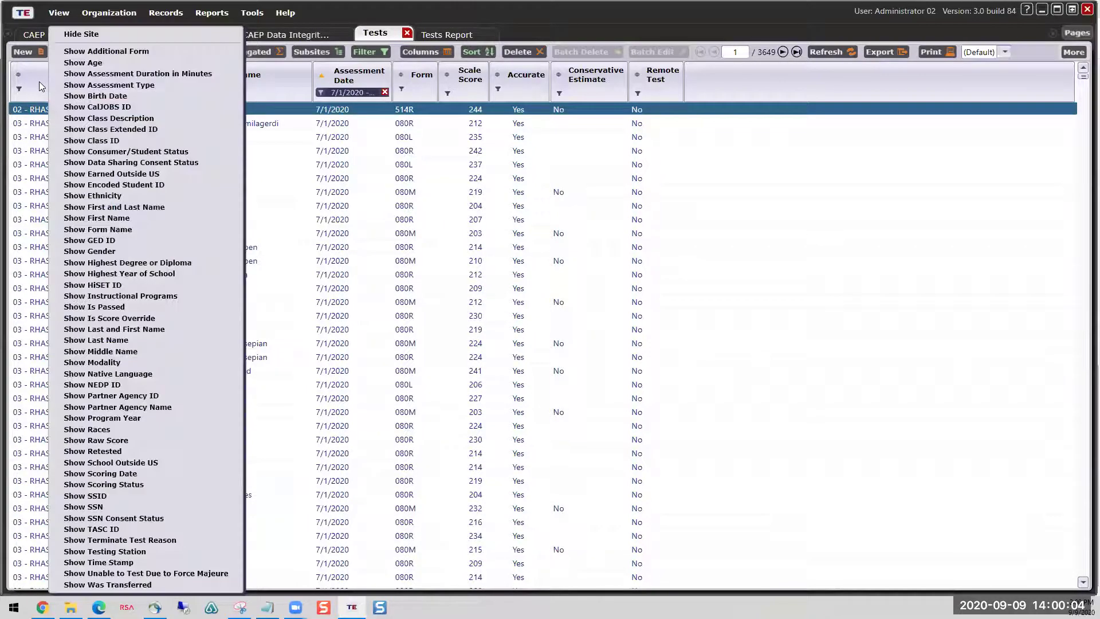
left_click(62, 100)
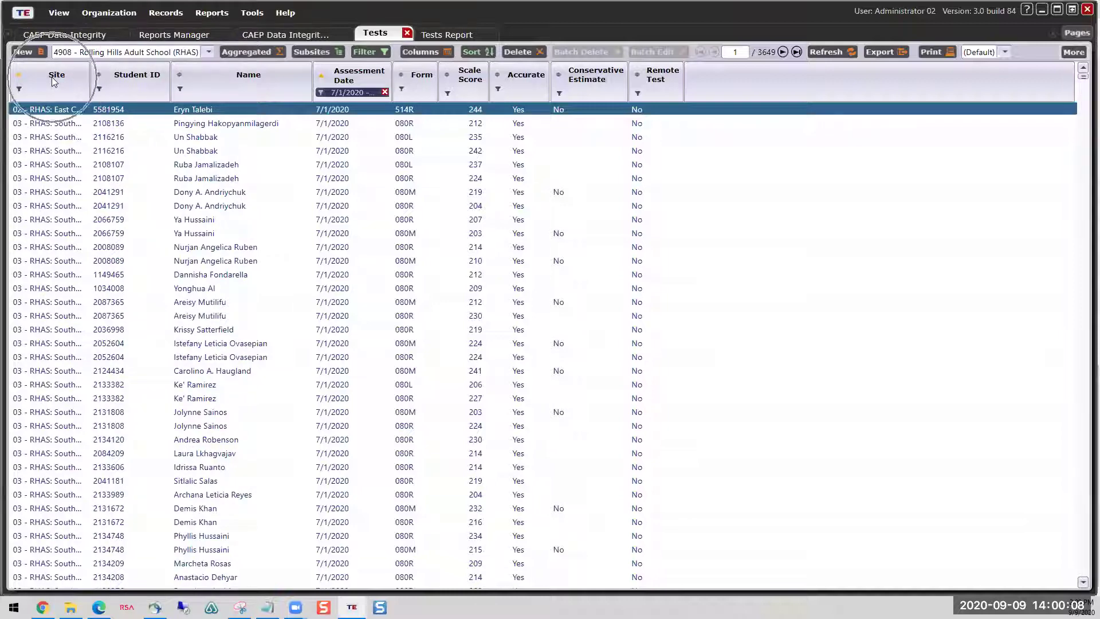
right_click(52, 77)
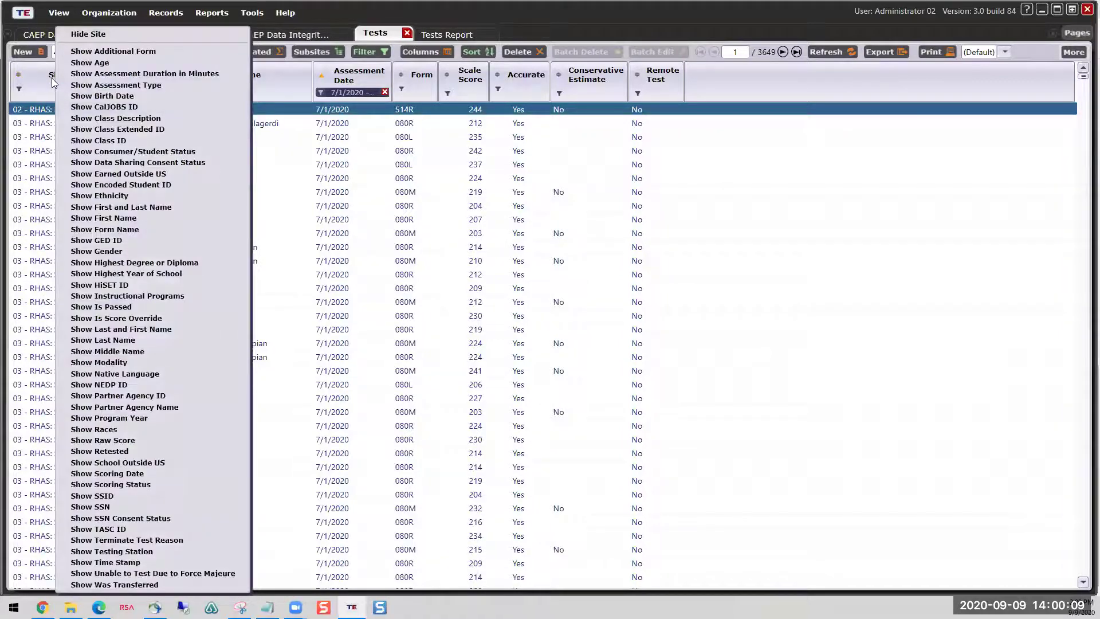
left_click(86, 34)
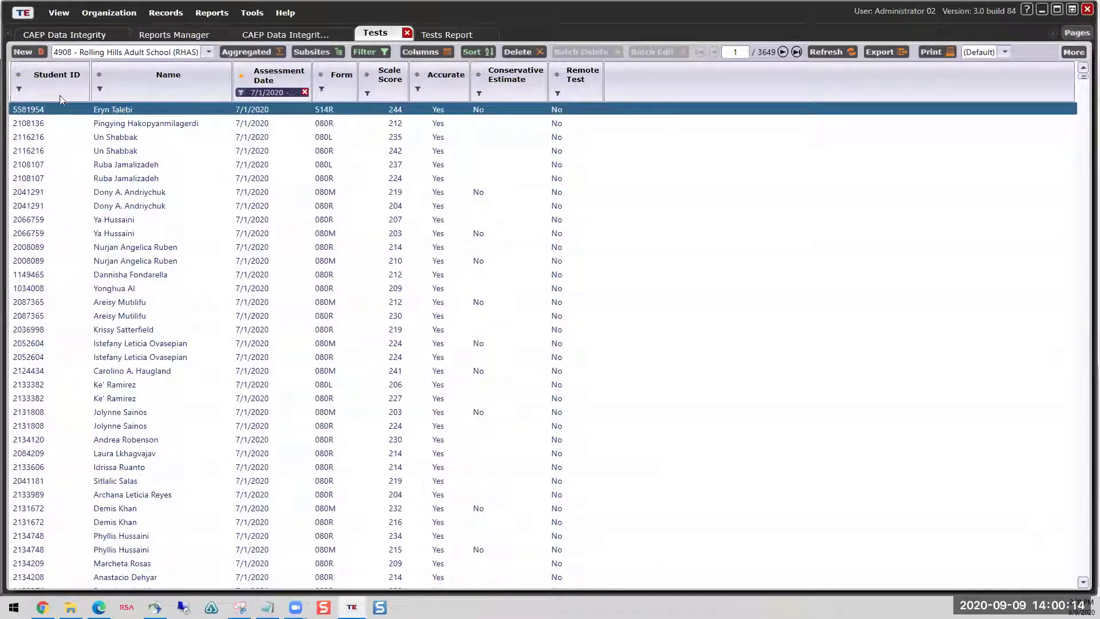
Step: Show the Class ID column in the tests list and look through the July records for their class IDs
right_click(616, 86)
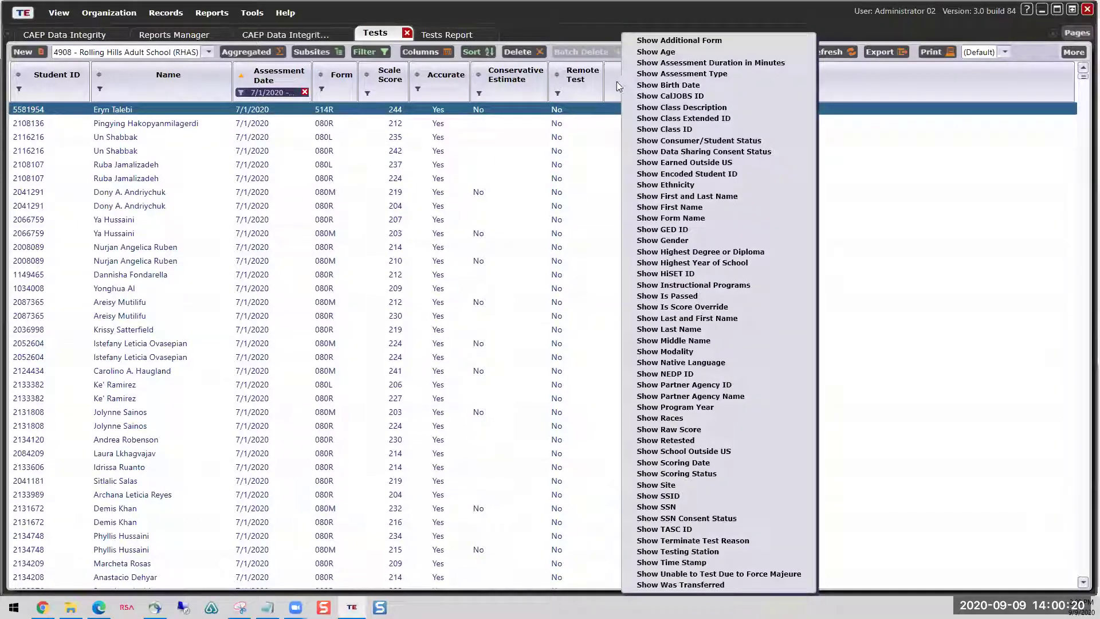
left_click(665, 129)
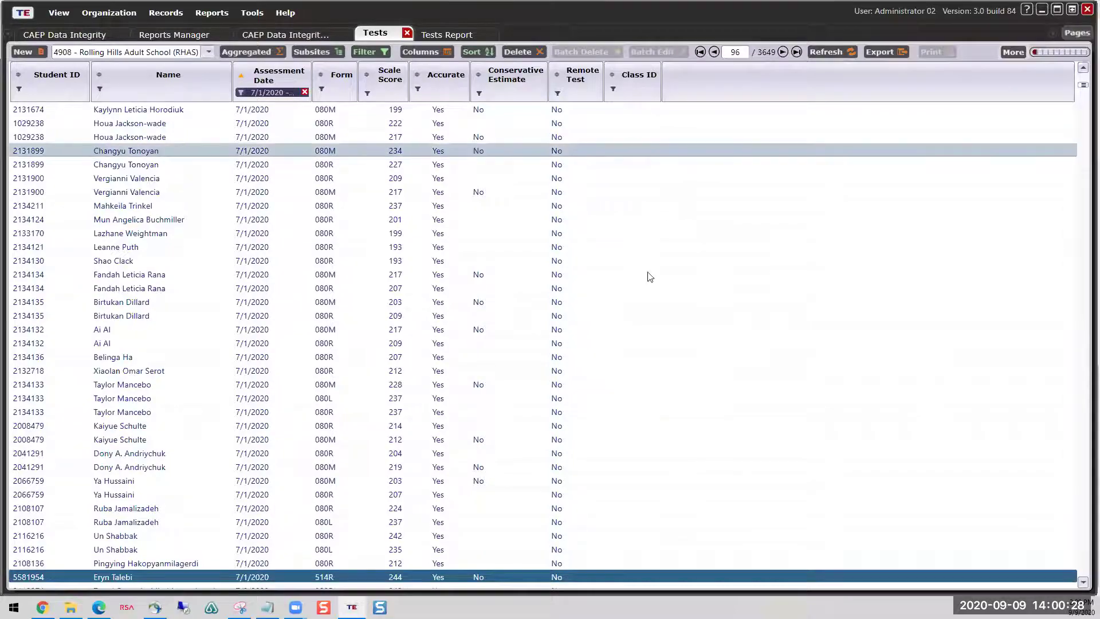
scroll(646, 275, "down", 20)
scroll(651, 446, "down", 20)
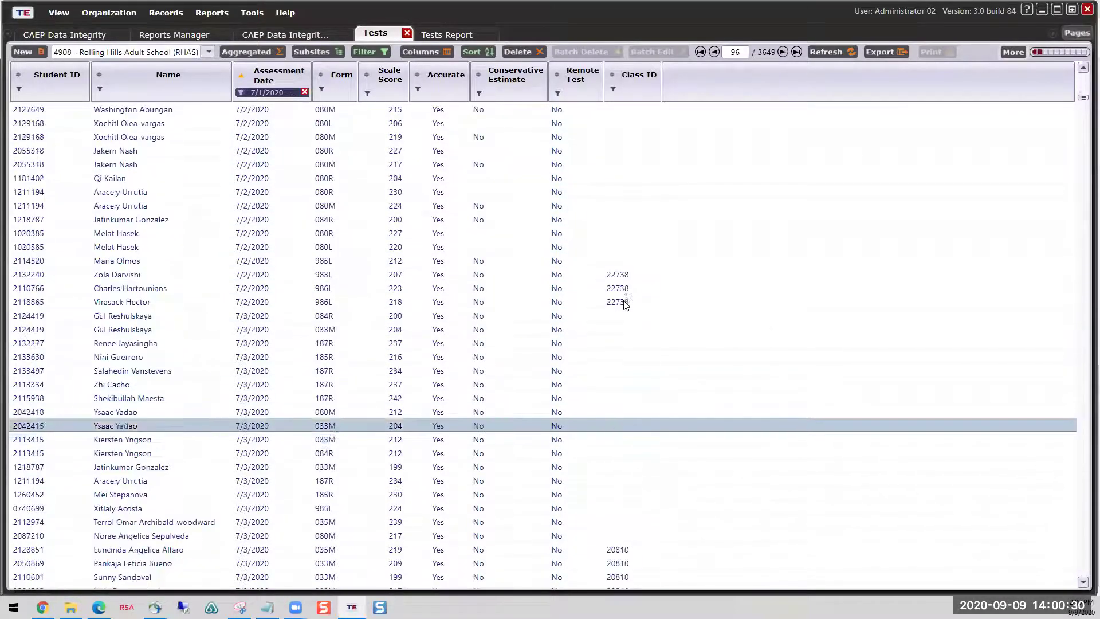
scroll(627, 321, "down", 5)
scroll(628, 315, "up", 14)
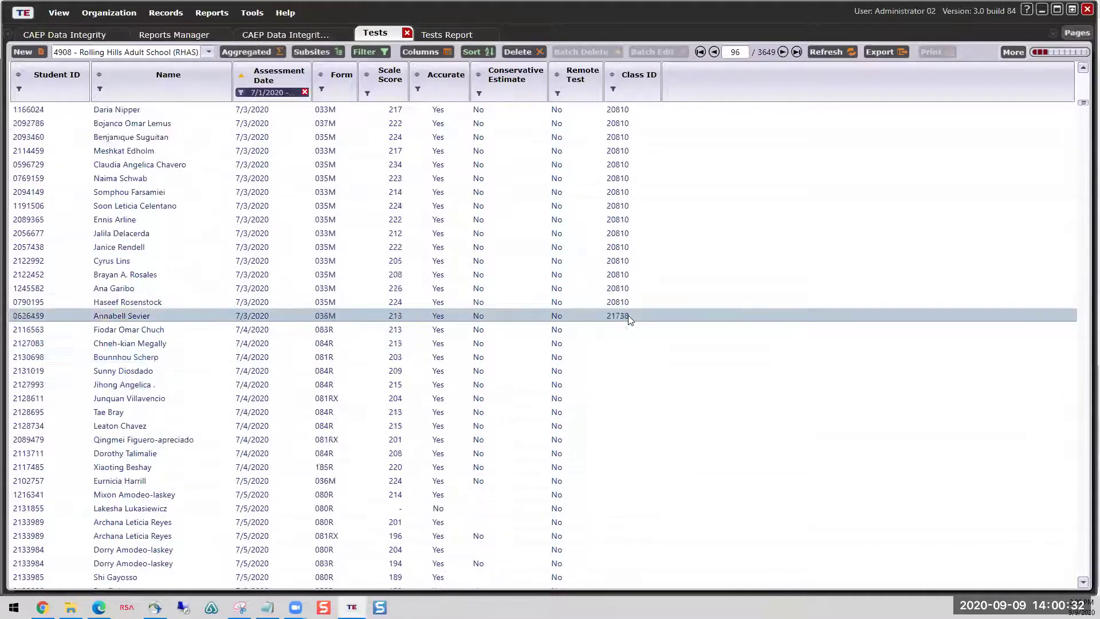
left_click(629, 321)
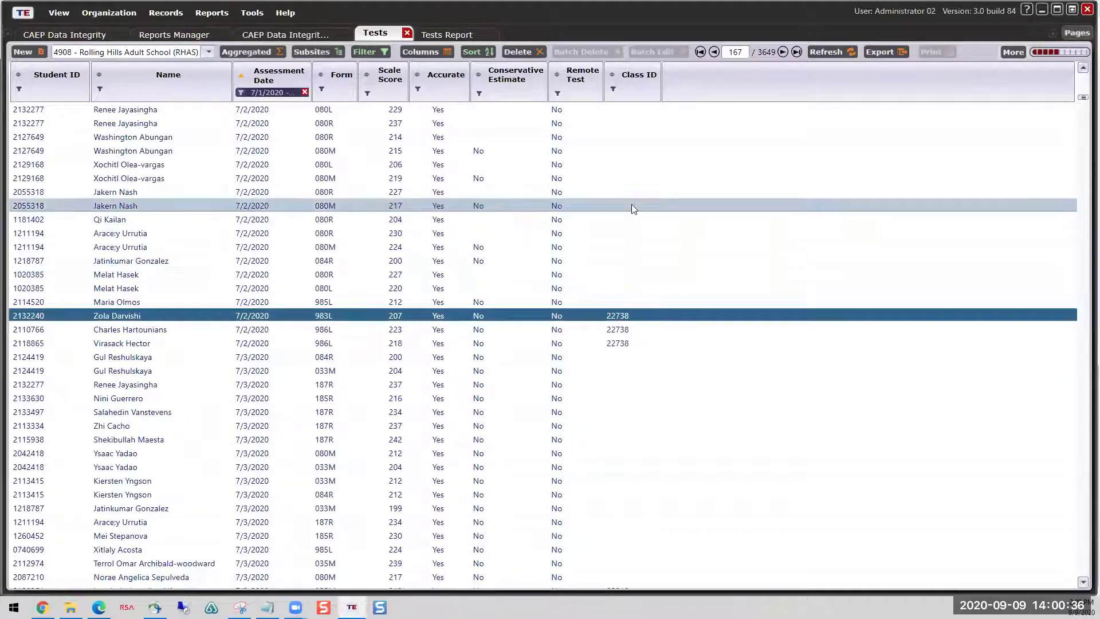
scroll(631, 206, "up", 4)
scroll(632, 206, "up", 20)
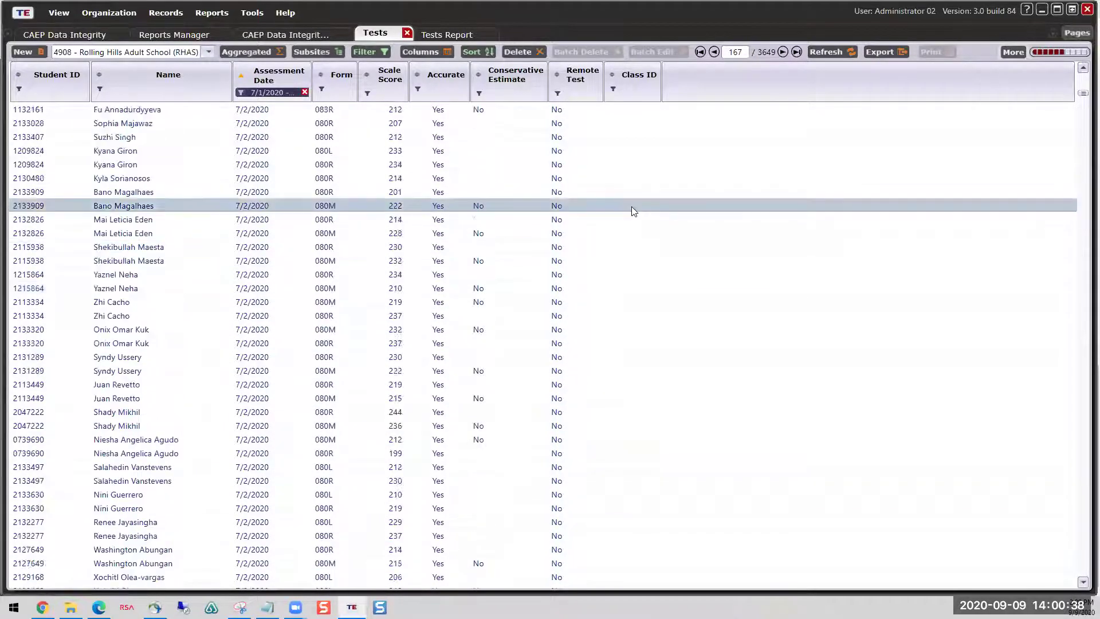
Step: Generate a portrait print preview of the Tests Report from the filtered list, including the Class ID column
scroll(633, 210, "up", 20)
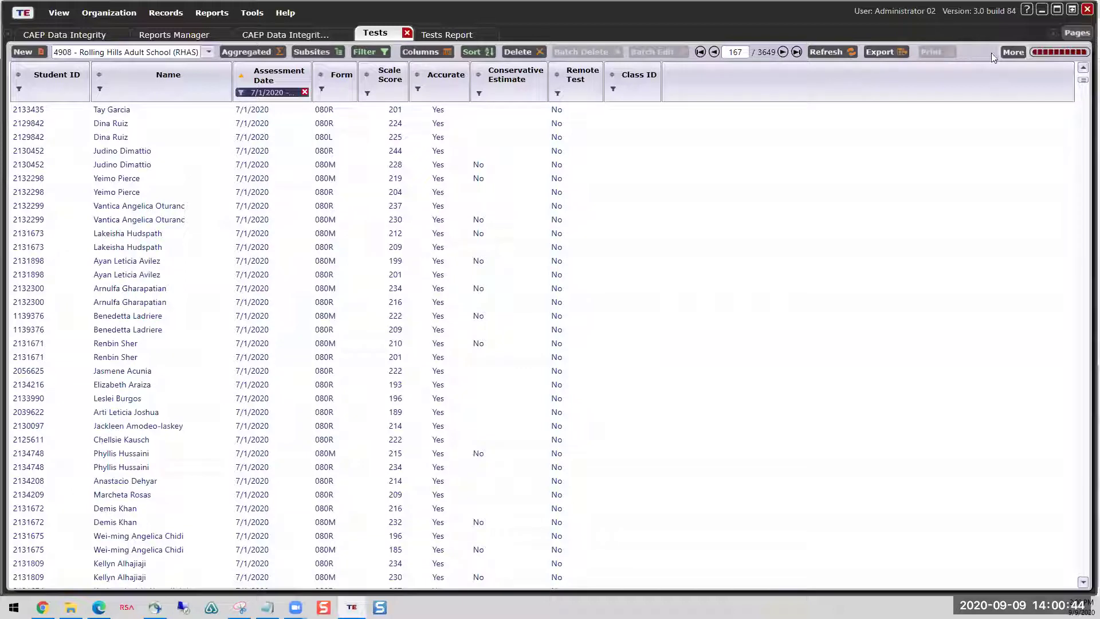
left_click(945, 53)
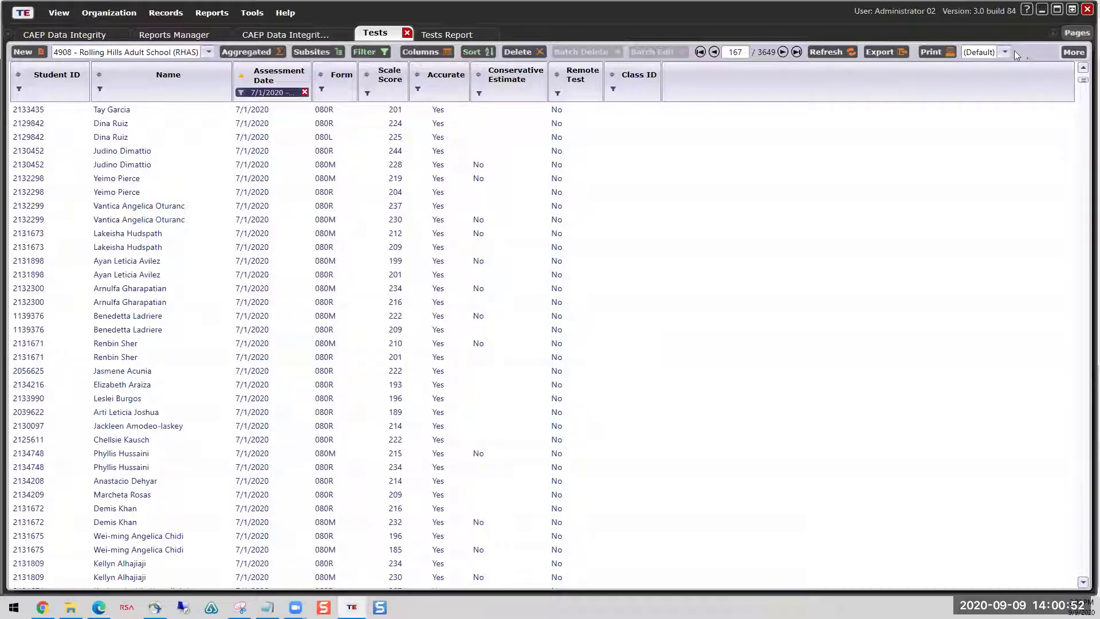
left_click(940, 53)
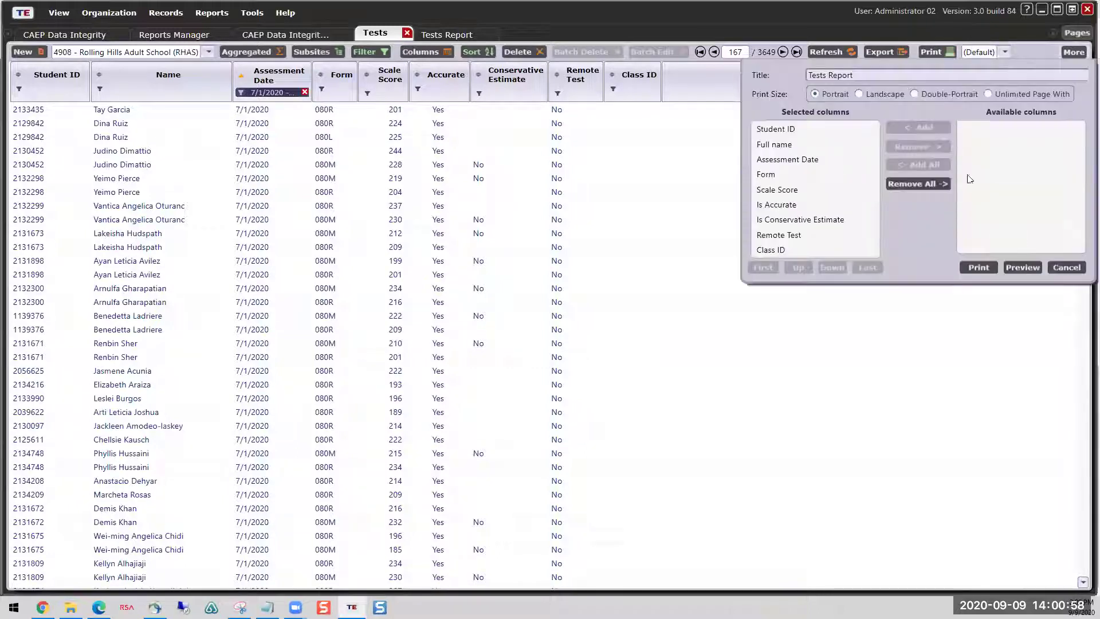
left_click(1022, 267)
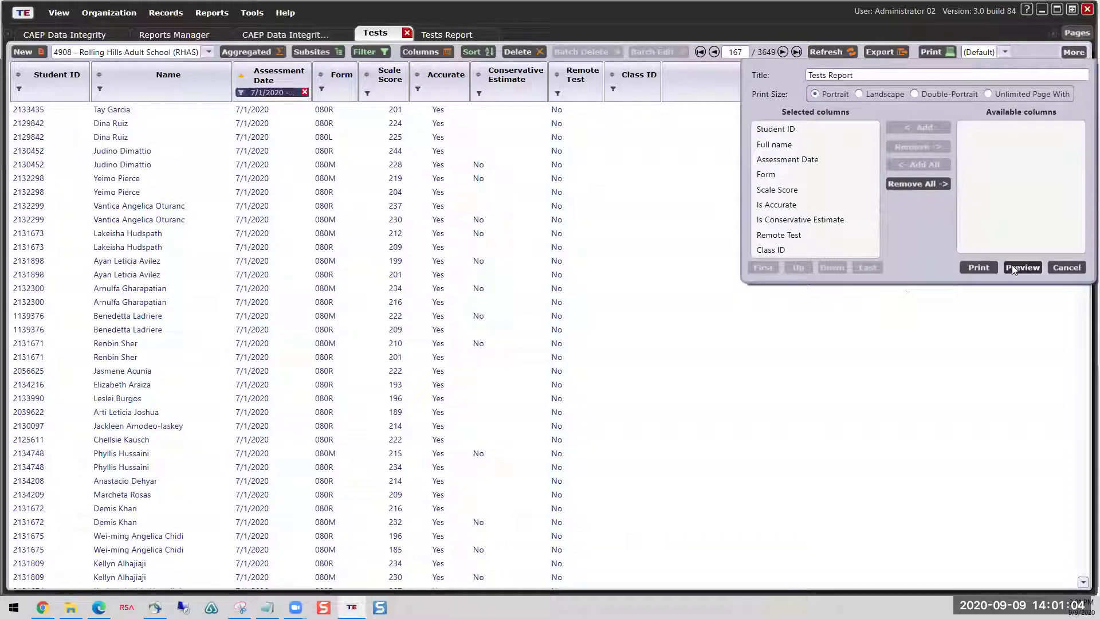
left_click(1014, 269)
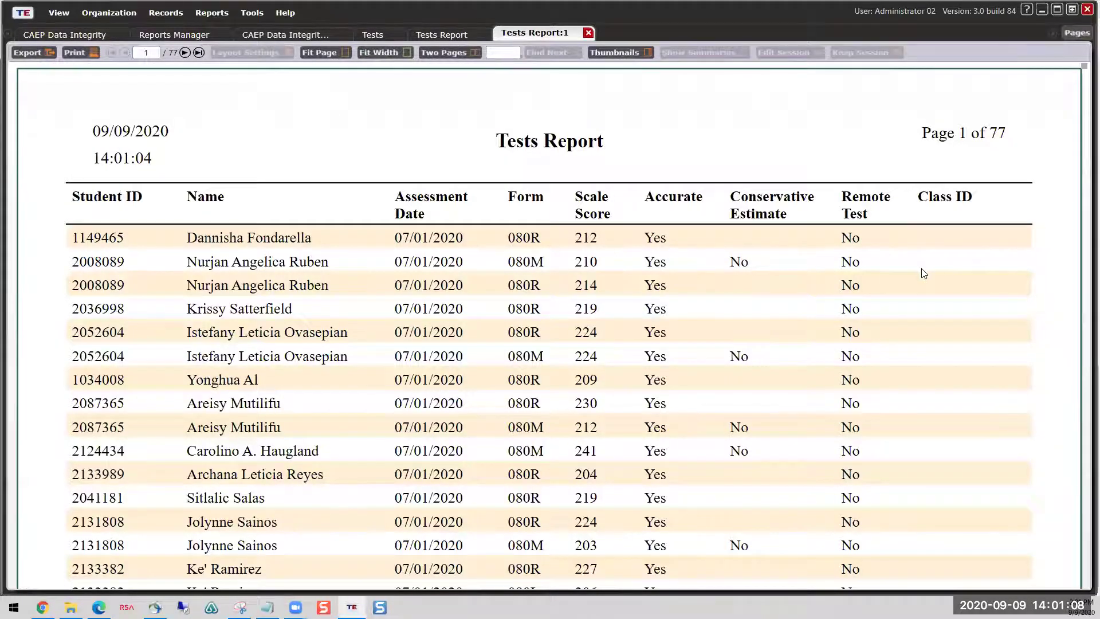
Step: Look through the first pages of the Tests Report and examine the Class ID column for the early July tests
scroll(931, 284, "down", 3)
scroll(942, 291, "down", 20)
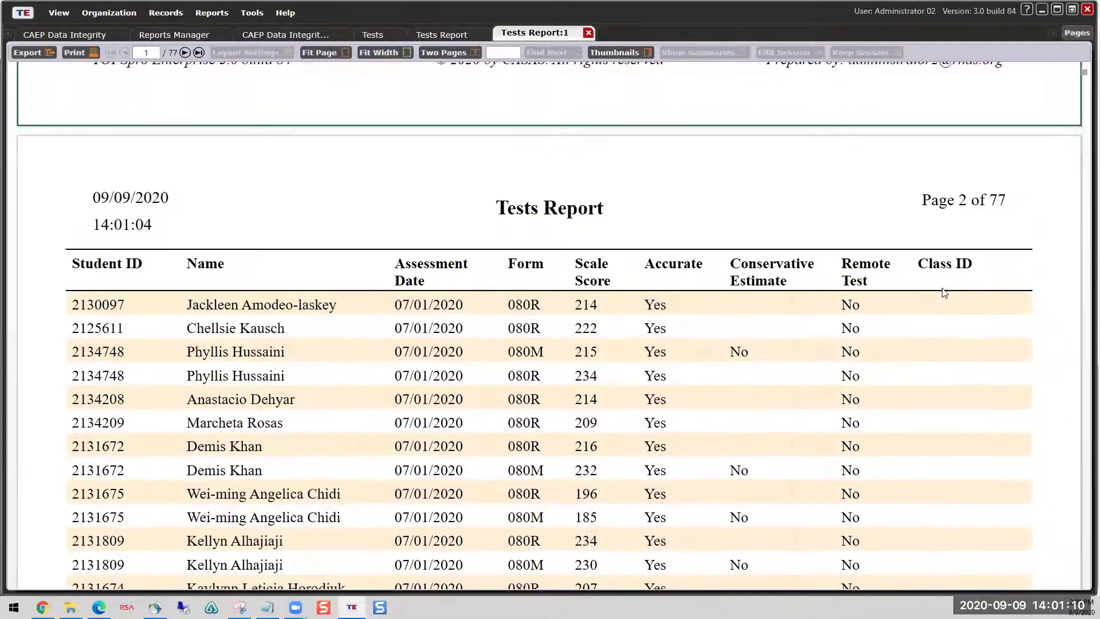
scroll(945, 293, "down", 20)
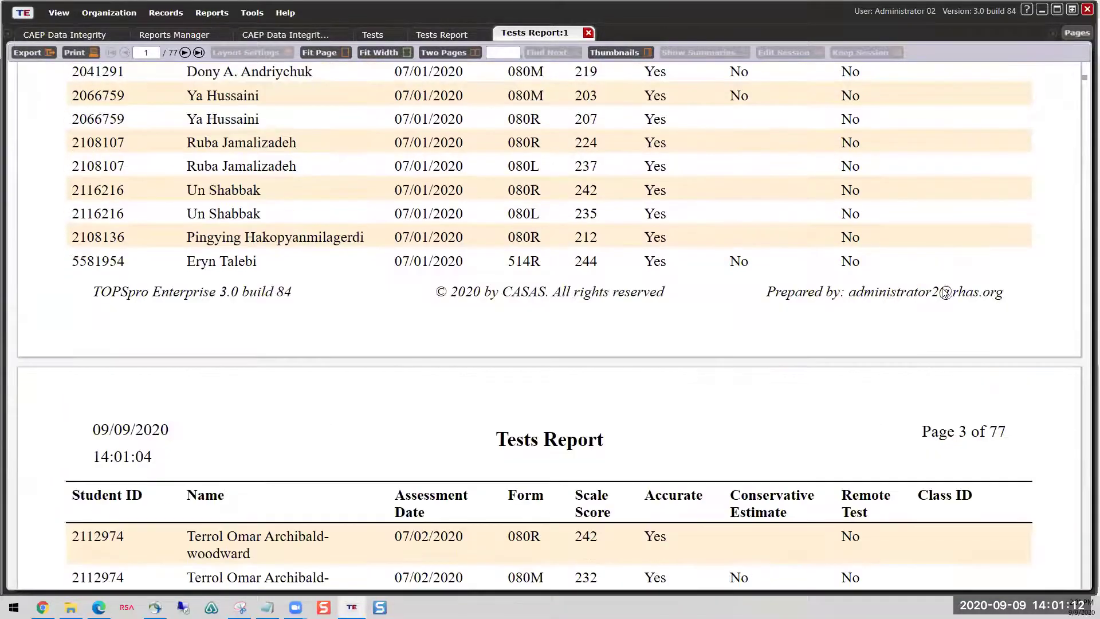
scroll(944, 293, "down", 6)
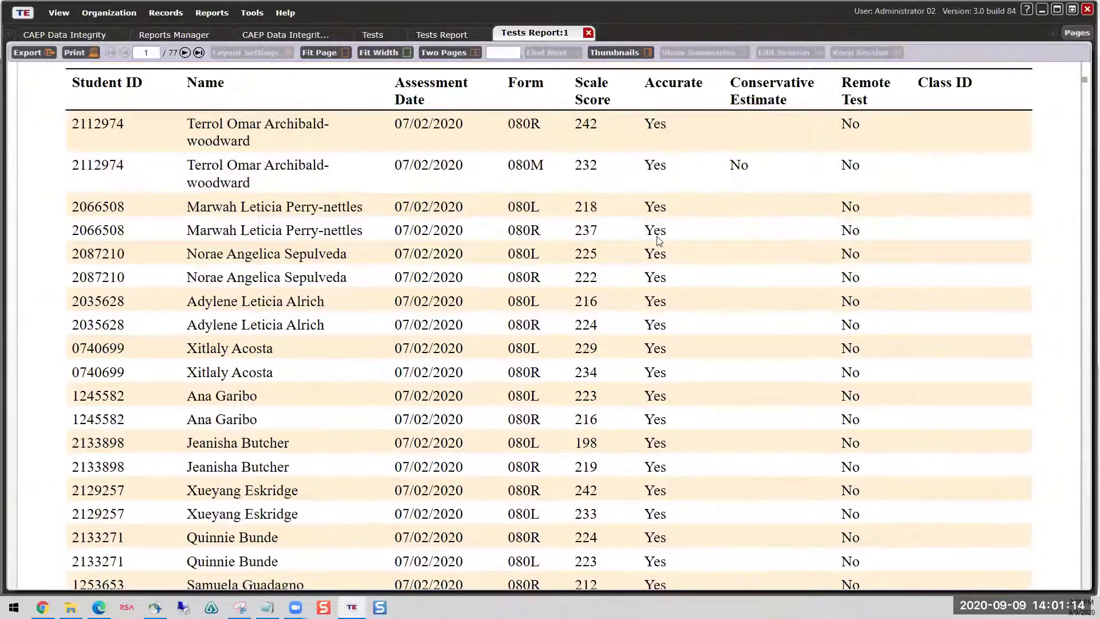
scroll(122, 112, "up", 3)
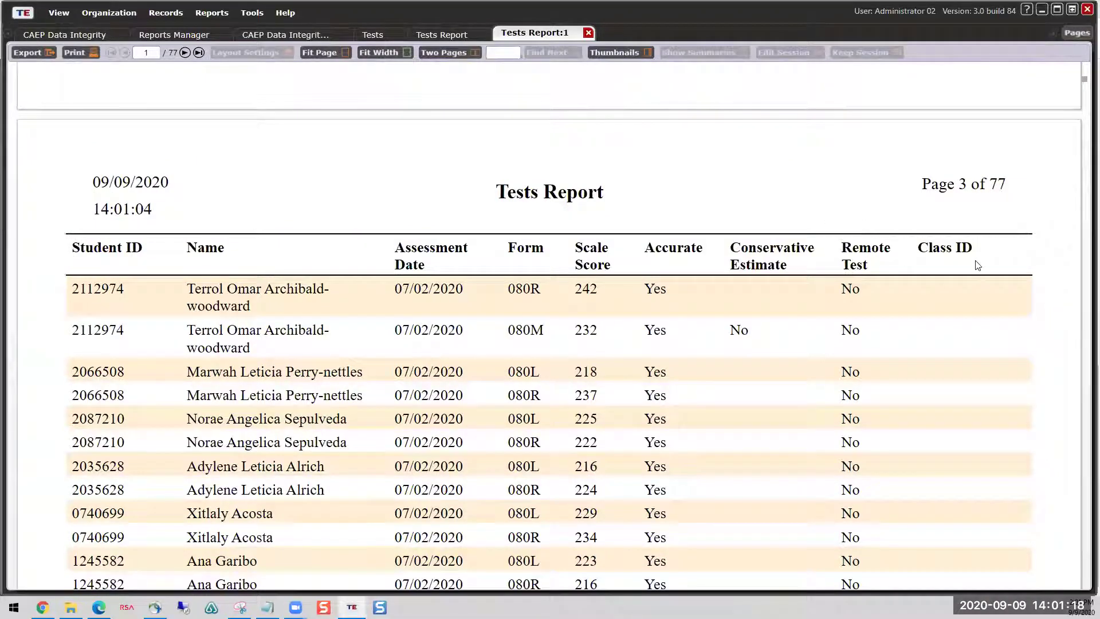
scroll(956, 267, "down", 6)
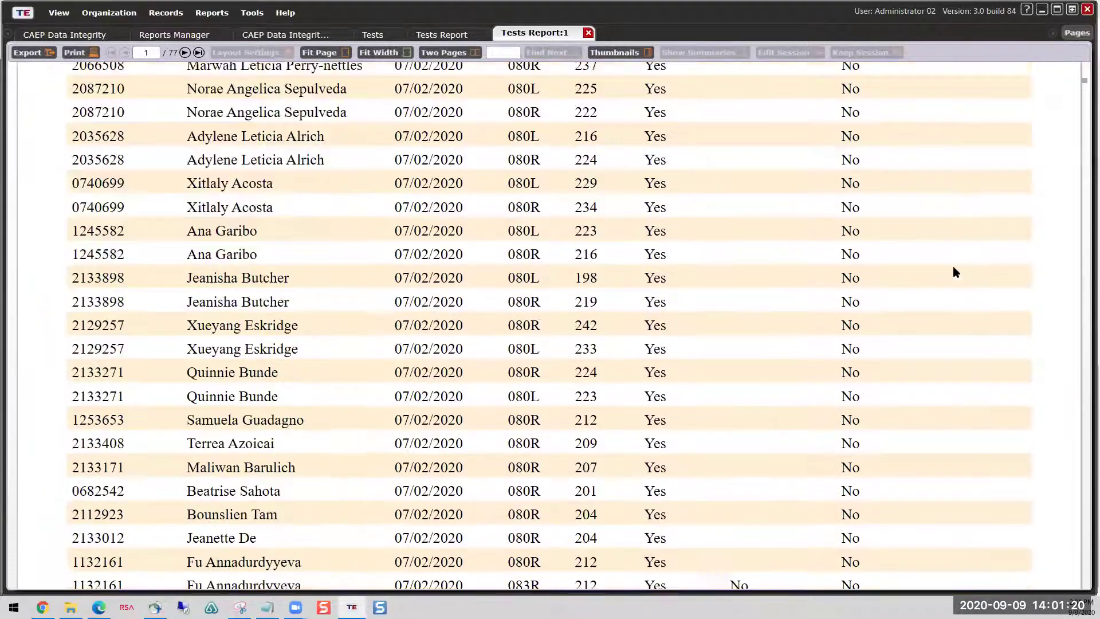
scroll(955, 272, "down", 20)
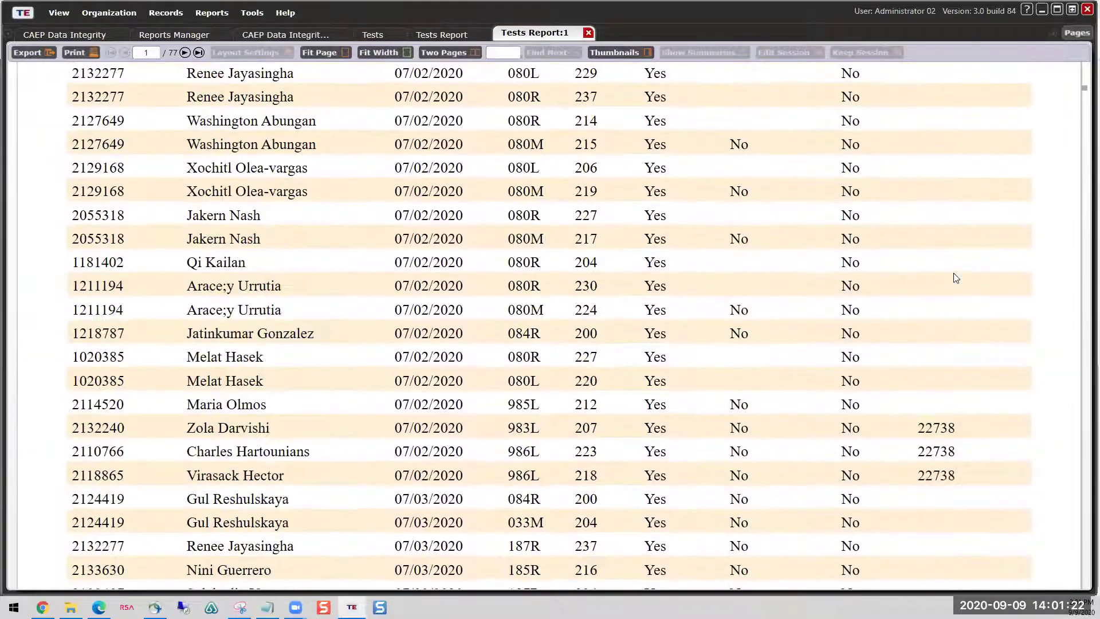
scroll(954, 277, "down", 6)
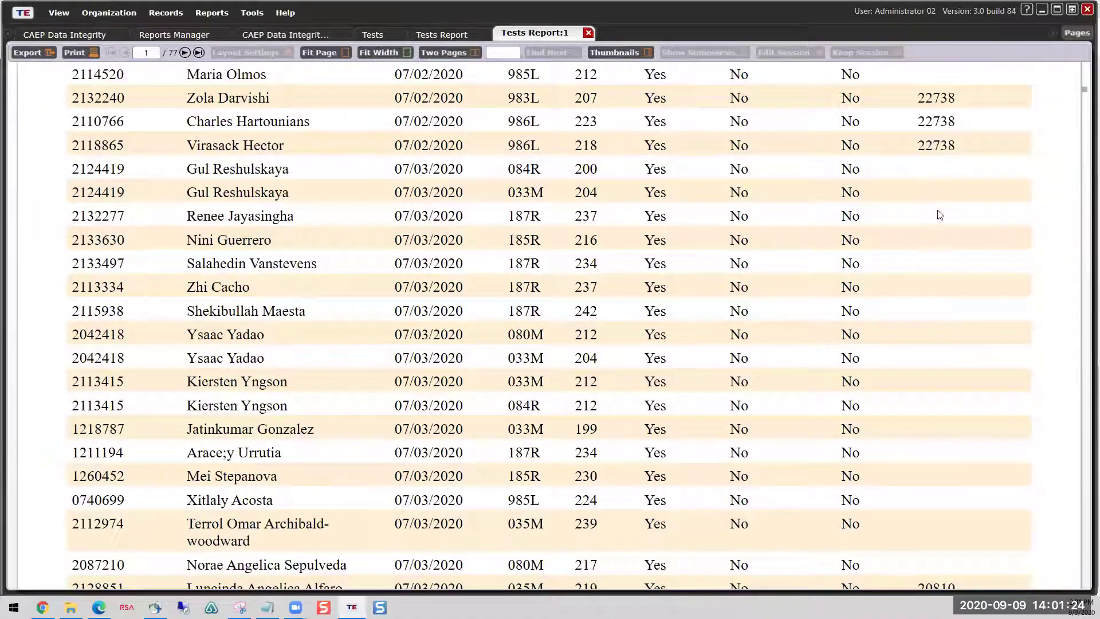
scroll(936, 216, "down", 6)
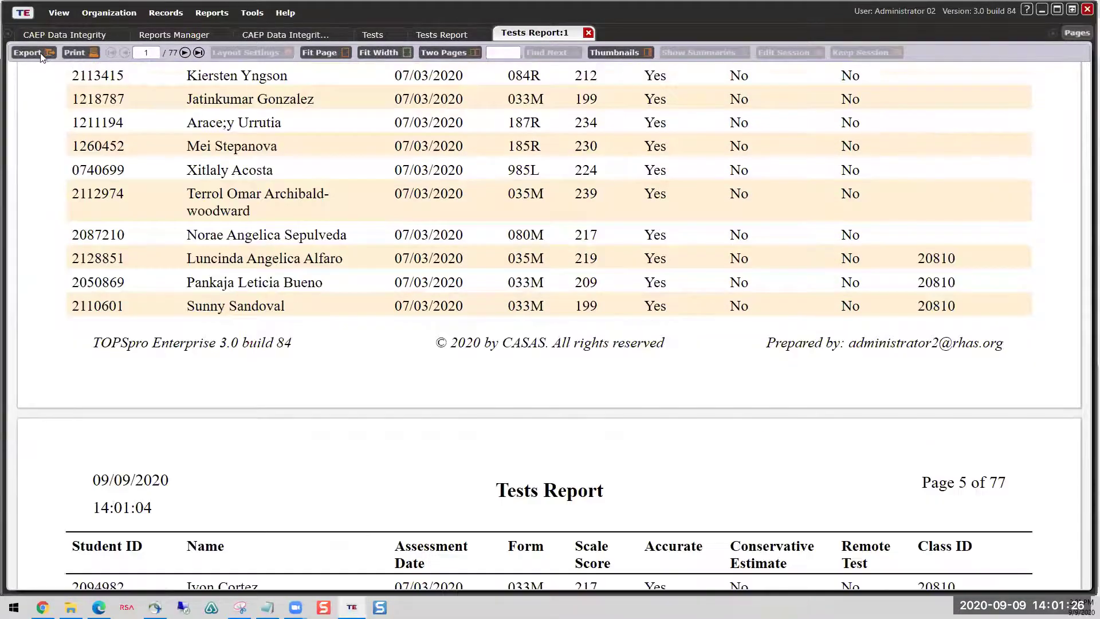
left_click(40, 53)
left_click(40, 53)
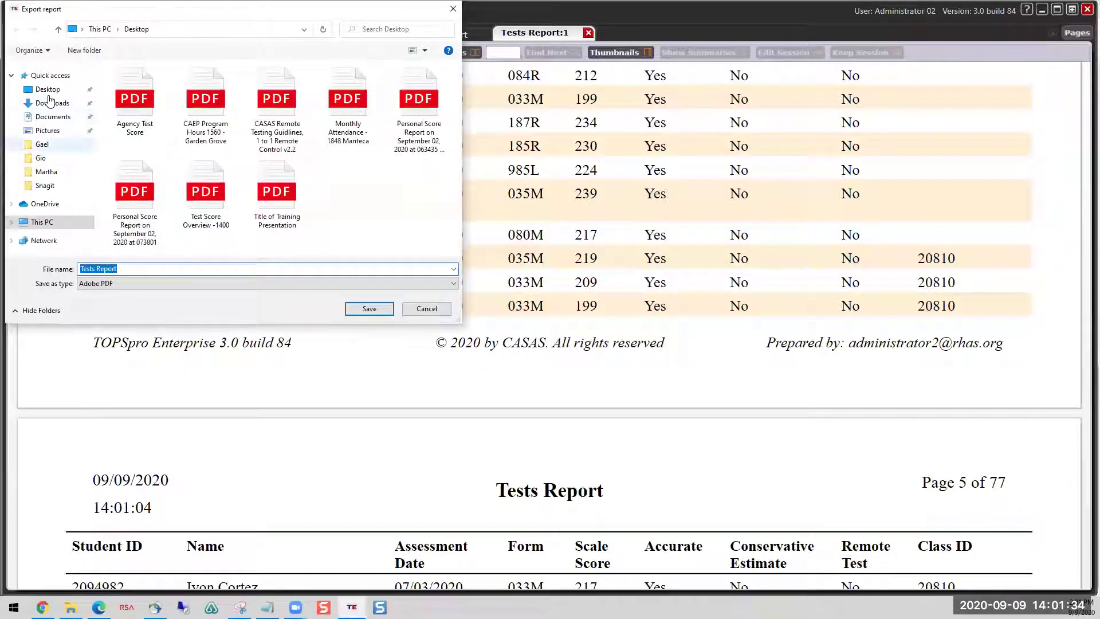
left_click(49, 92)
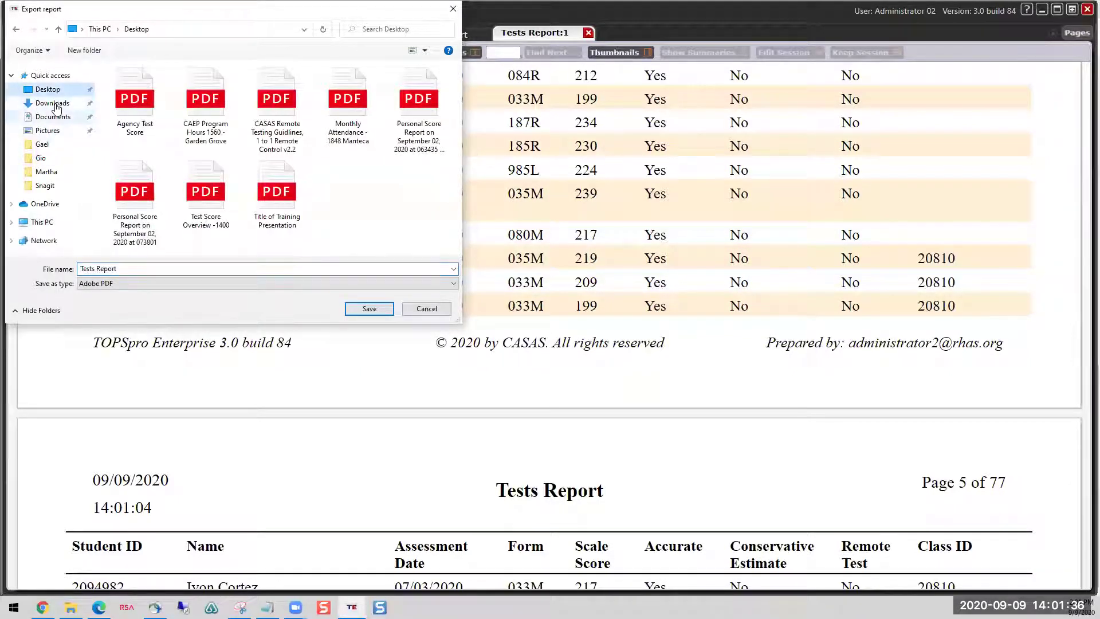
left_click(51, 117)
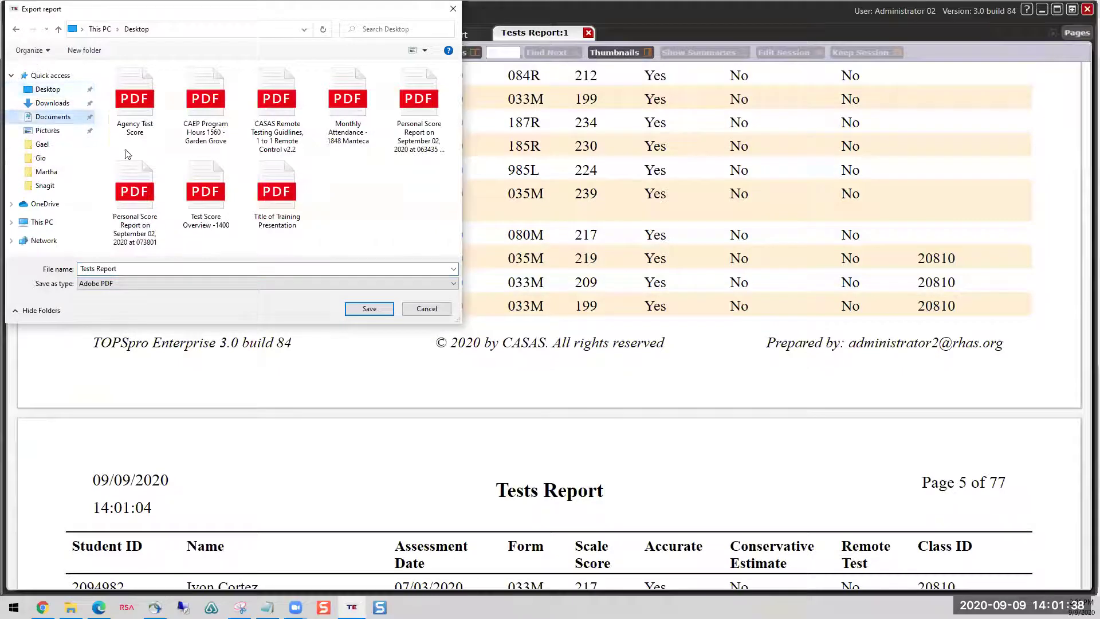
left_click(417, 311)
left_click(421, 310)
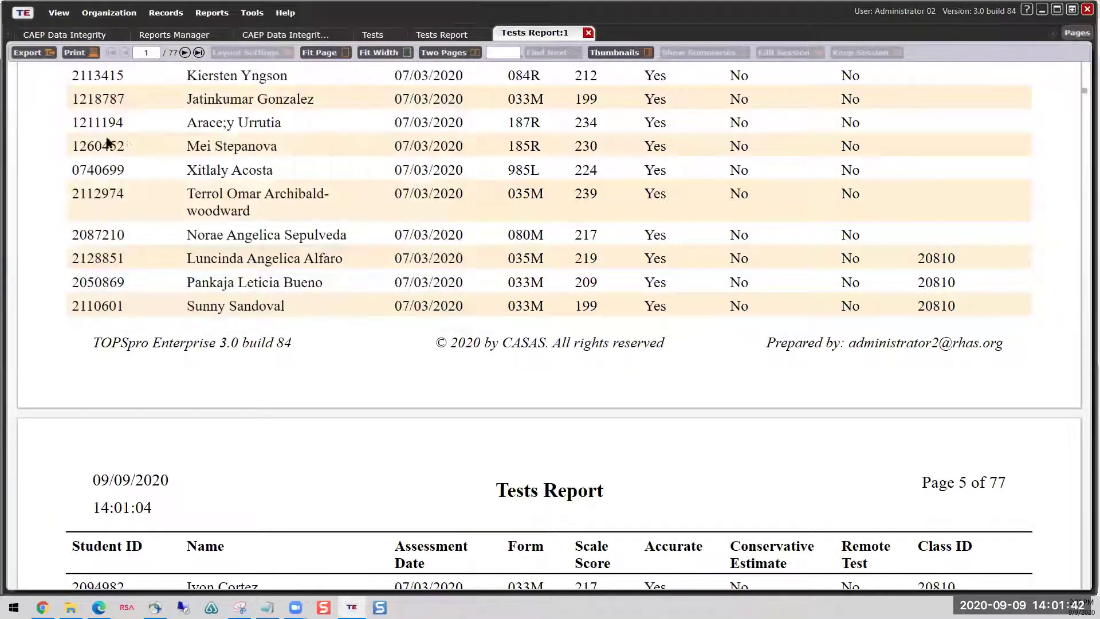
left_click(75, 51)
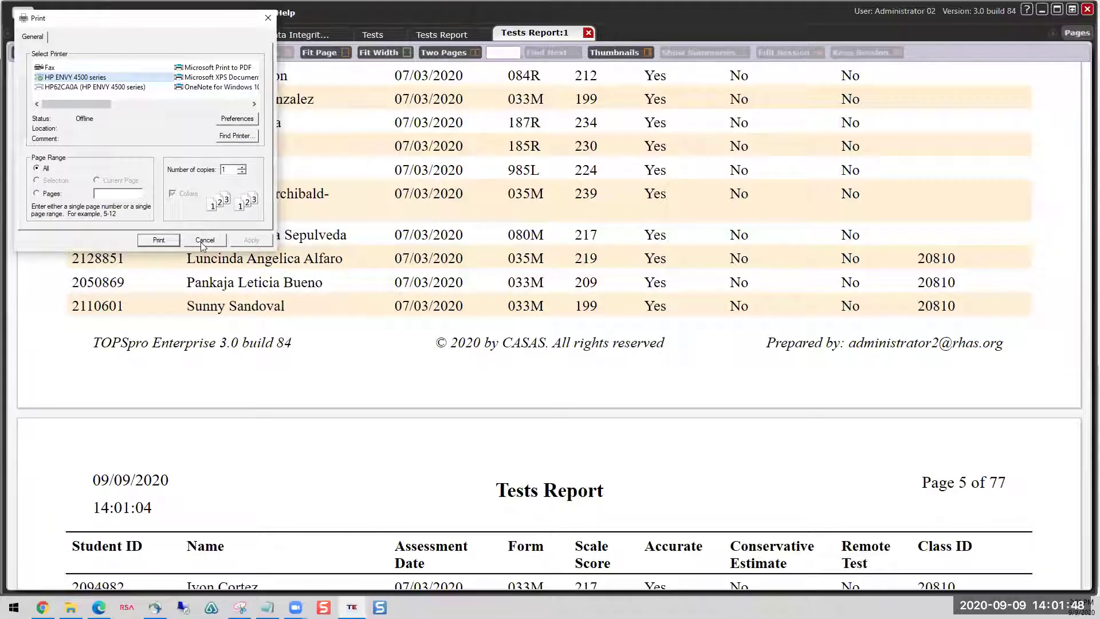
left_click(160, 241)
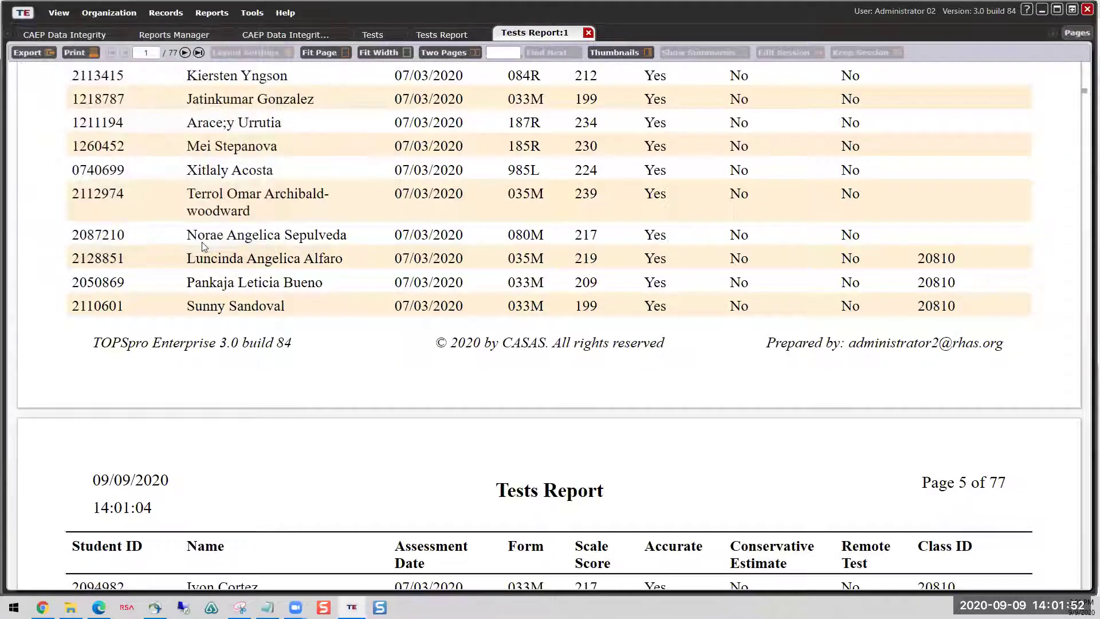
scroll(693, 306, "up", 15)
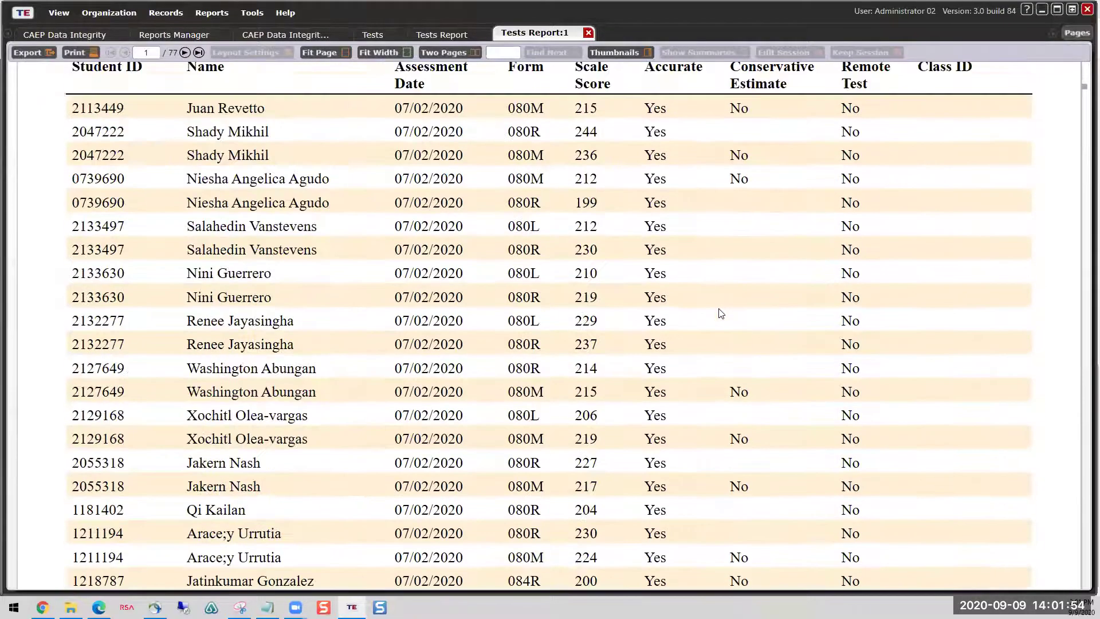
scroll(721, 314, "up", 15)
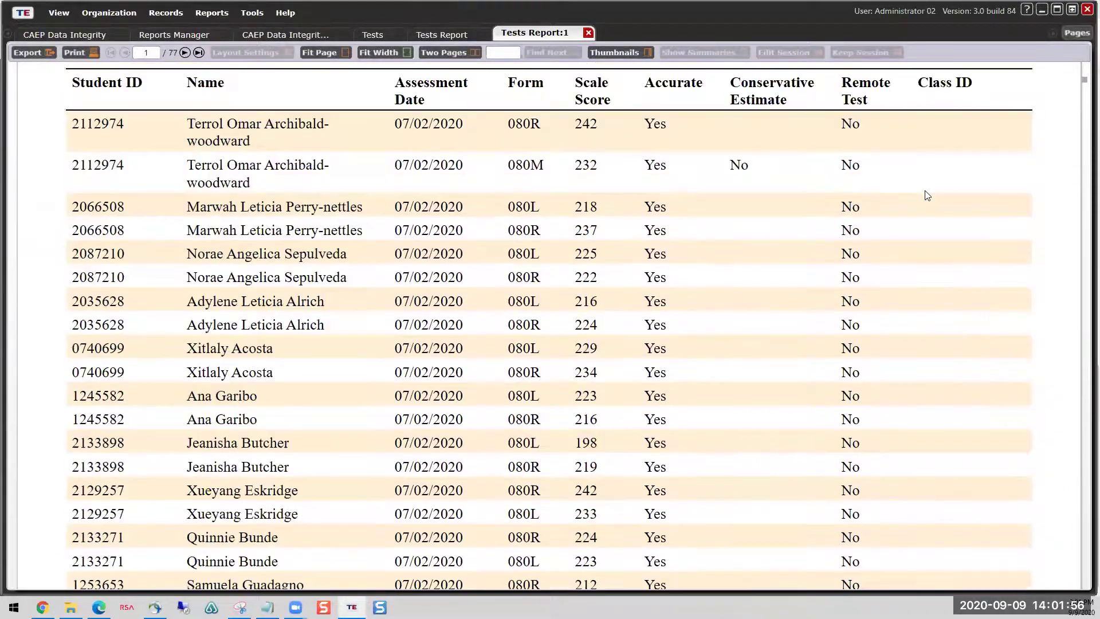
scroll(922, 200, "up", 12)
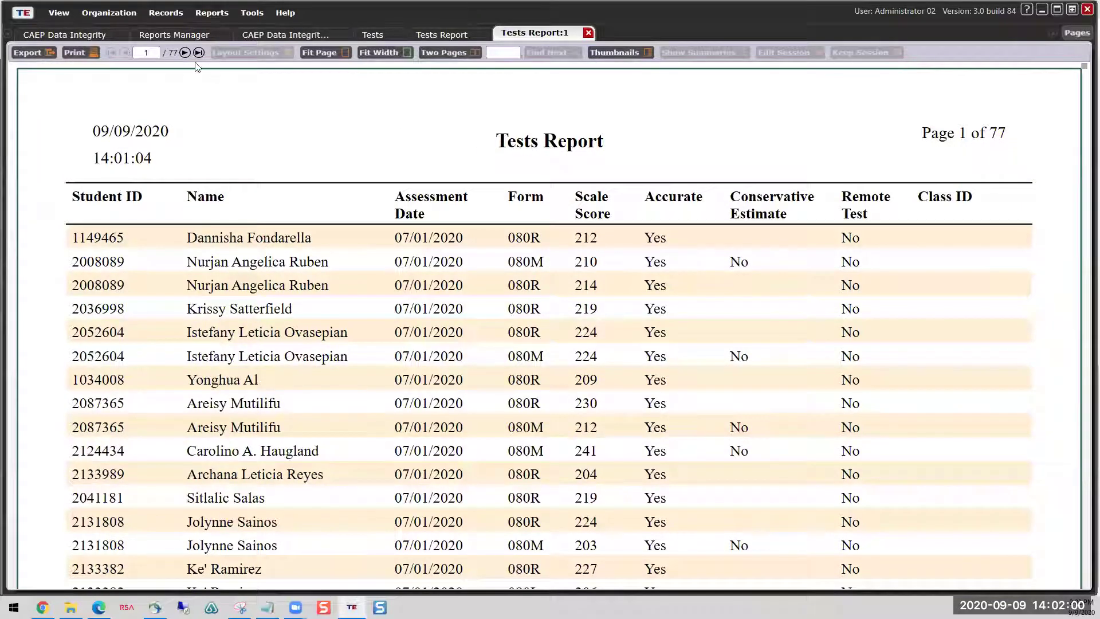
Step: Open the organization's list of class instances
left_click(166, 13)
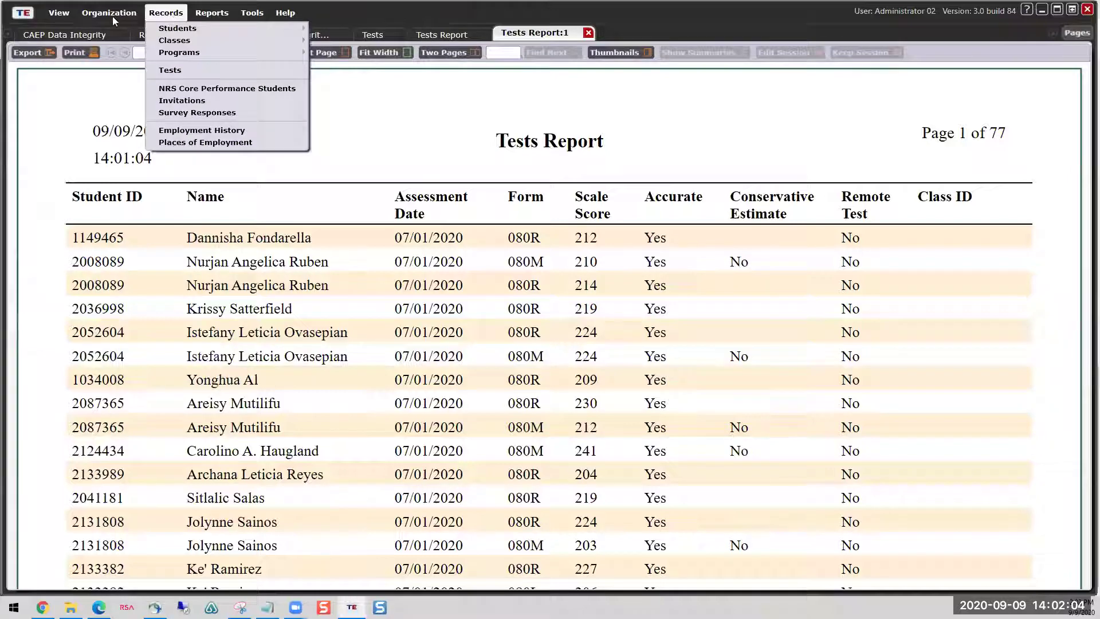
mouse_move(113, 16)
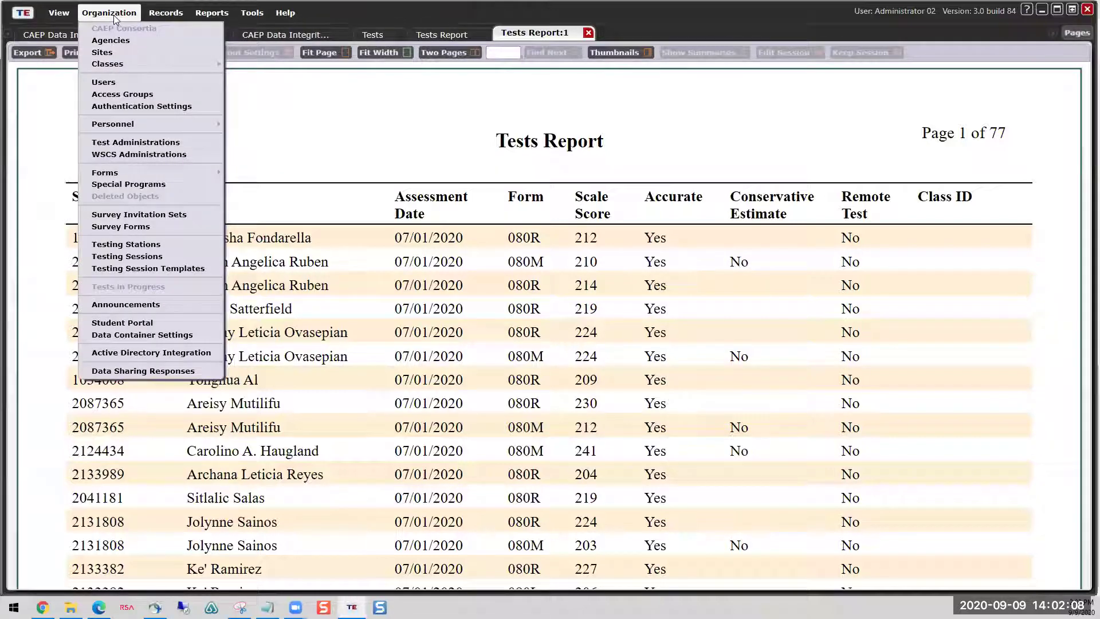
left_click(116, 69)
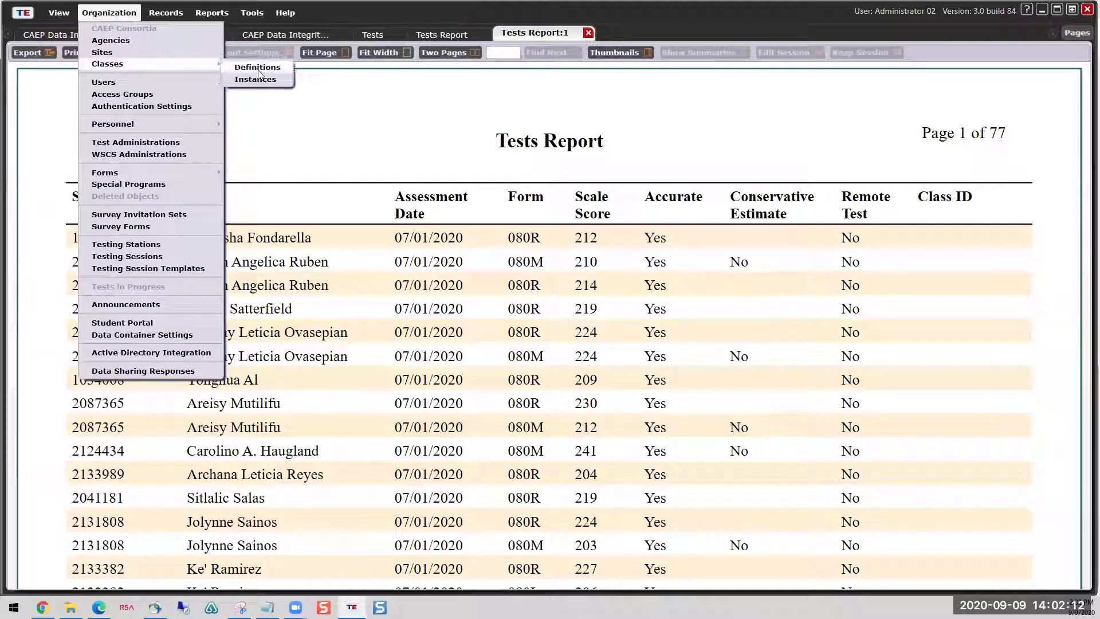
left_click(256, 78)
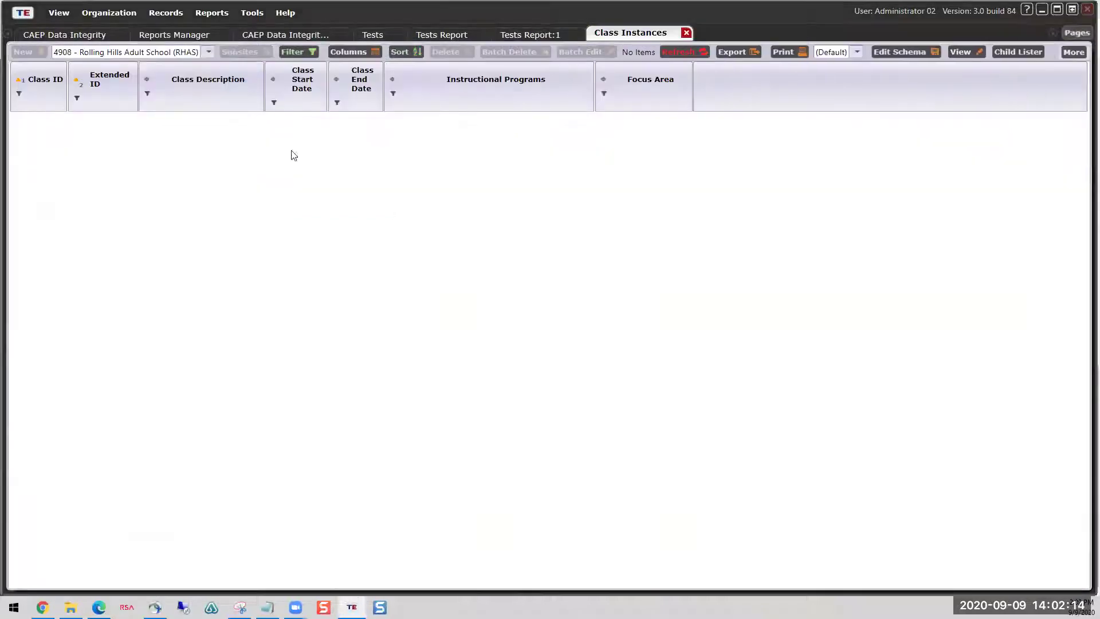
scroll(246, 189, "down", 3)
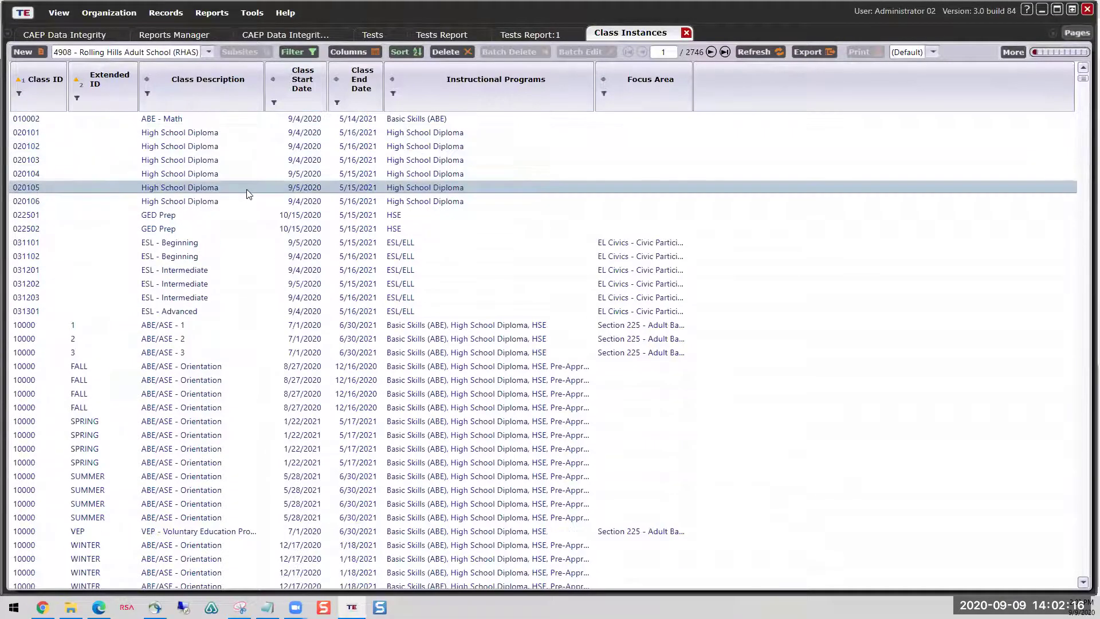
Step: Generate a portrait print preview of the Class Instances Report with all its columns and look through its first pages
left_click(1012, 53)
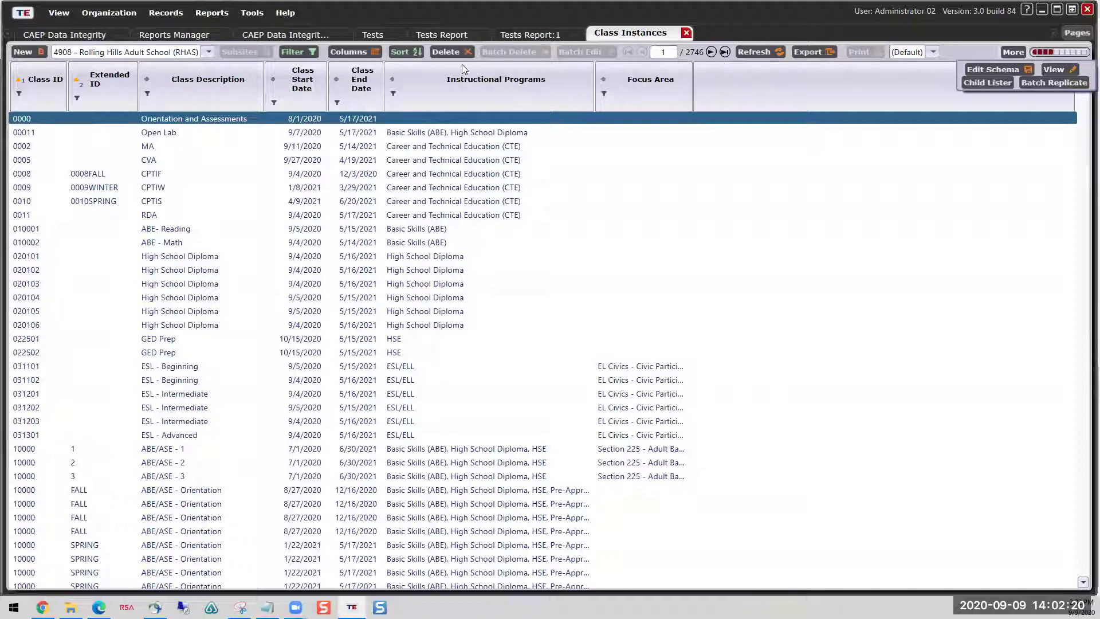
left_click(840, 51)
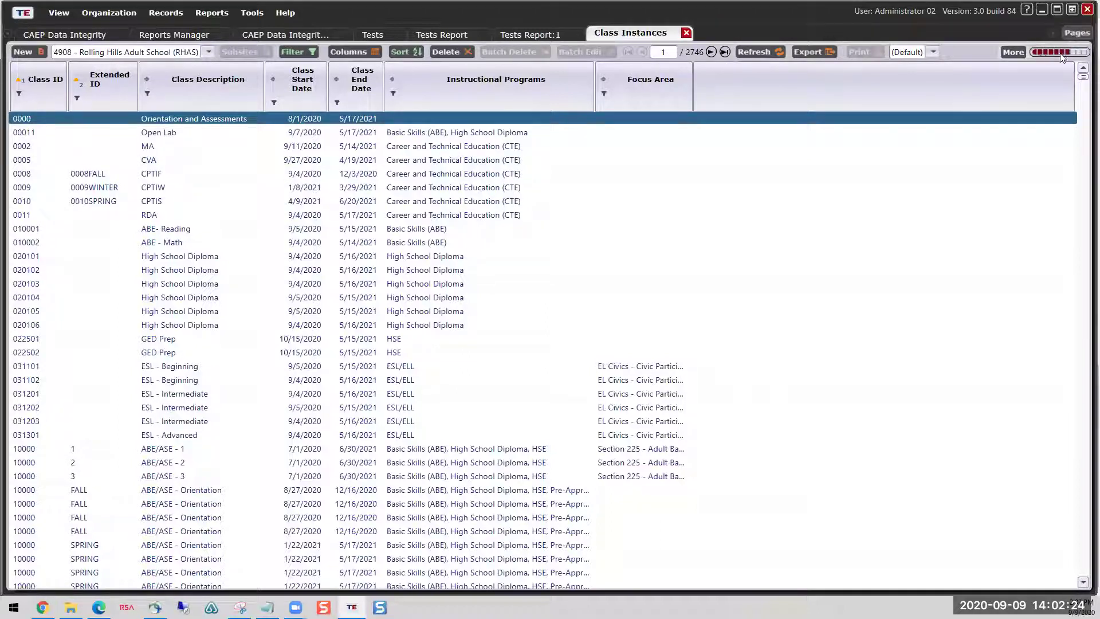
mouse_move(1060, 55)
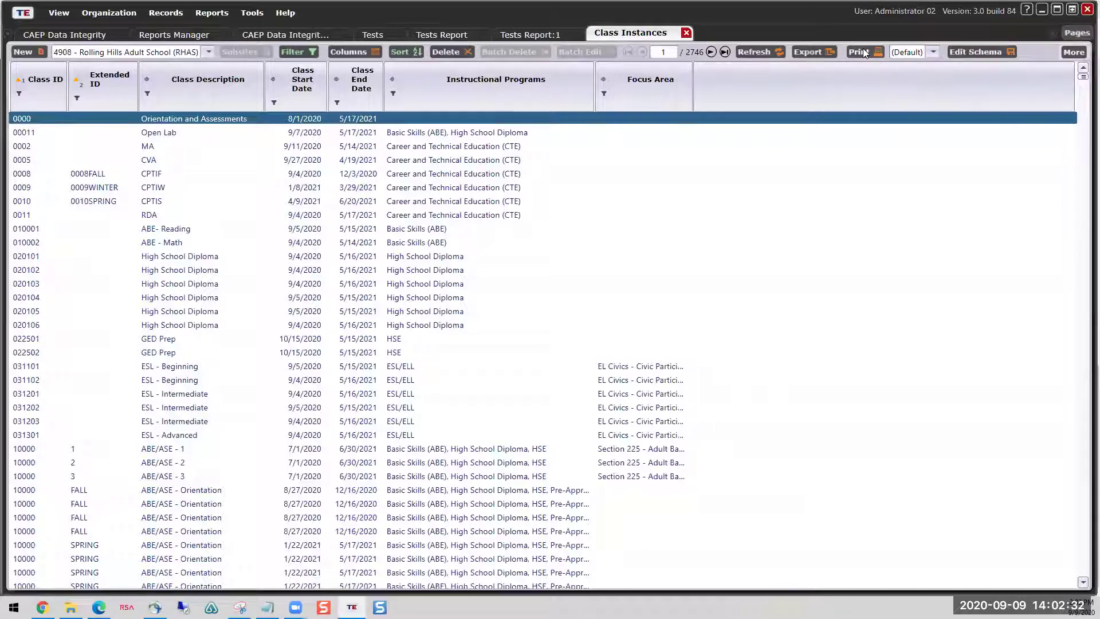
left_click(861, 52)
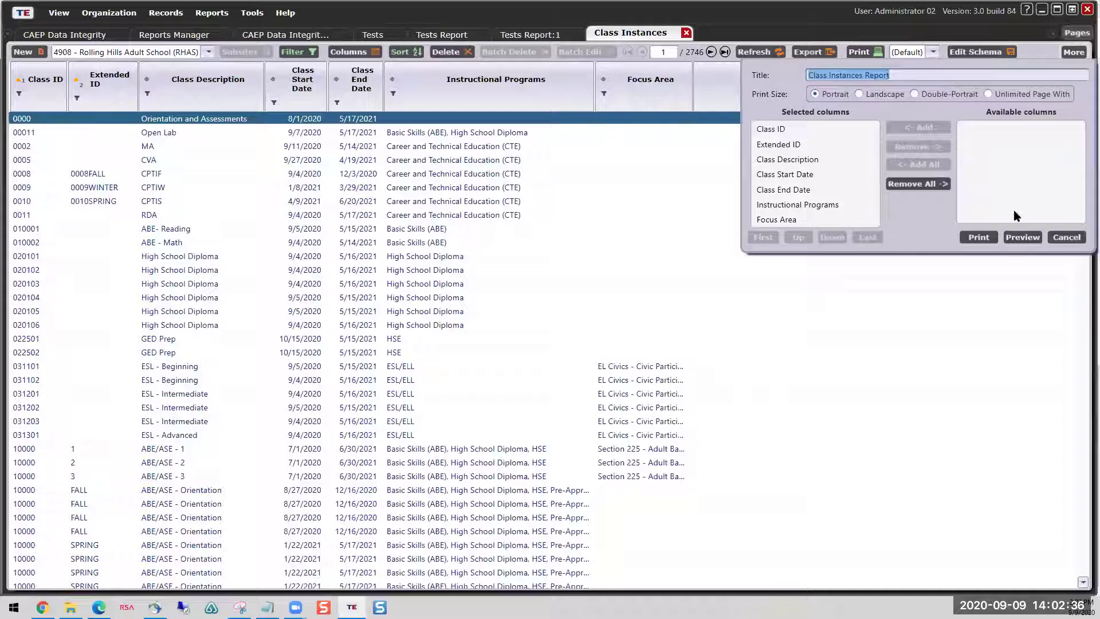
left_click(1027, 239)
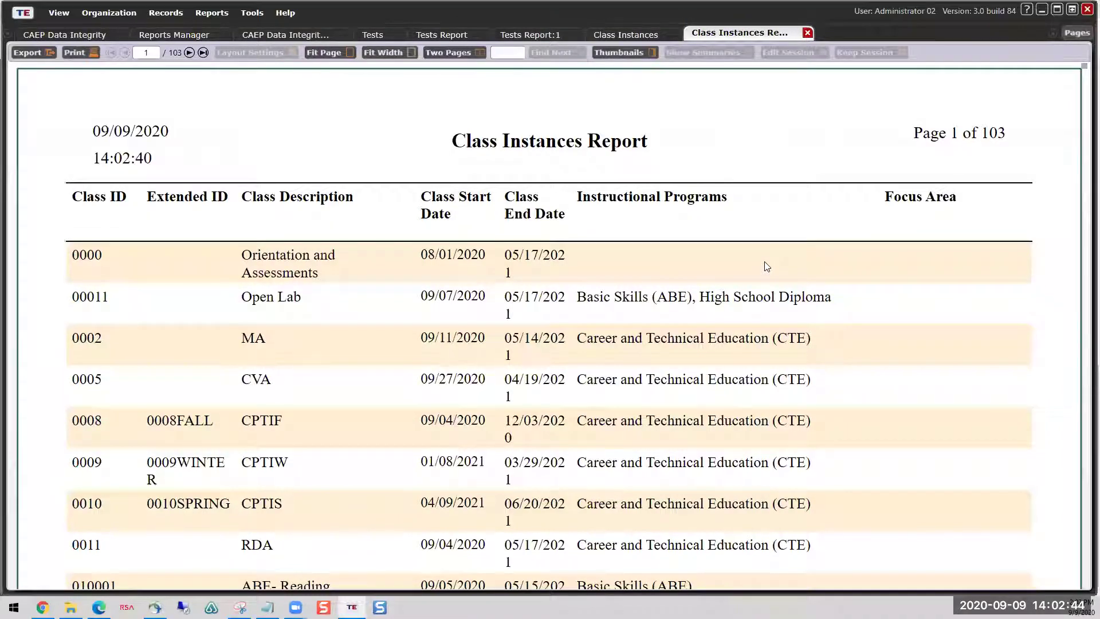
scroll(803, 299, "down", 15)
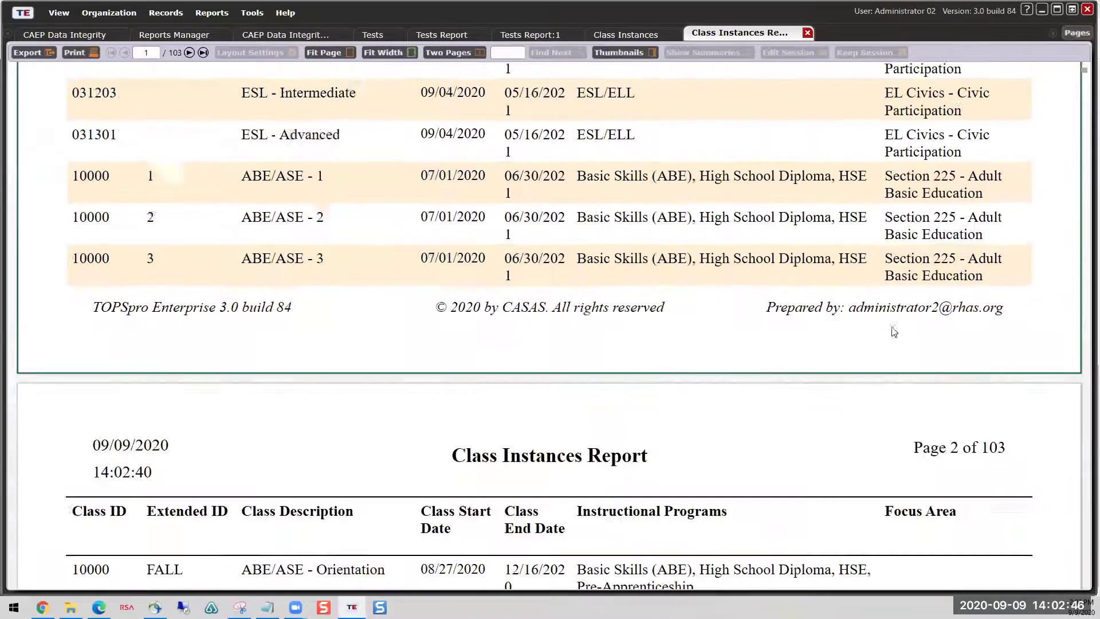
scroll(893, 331, "down", 10)
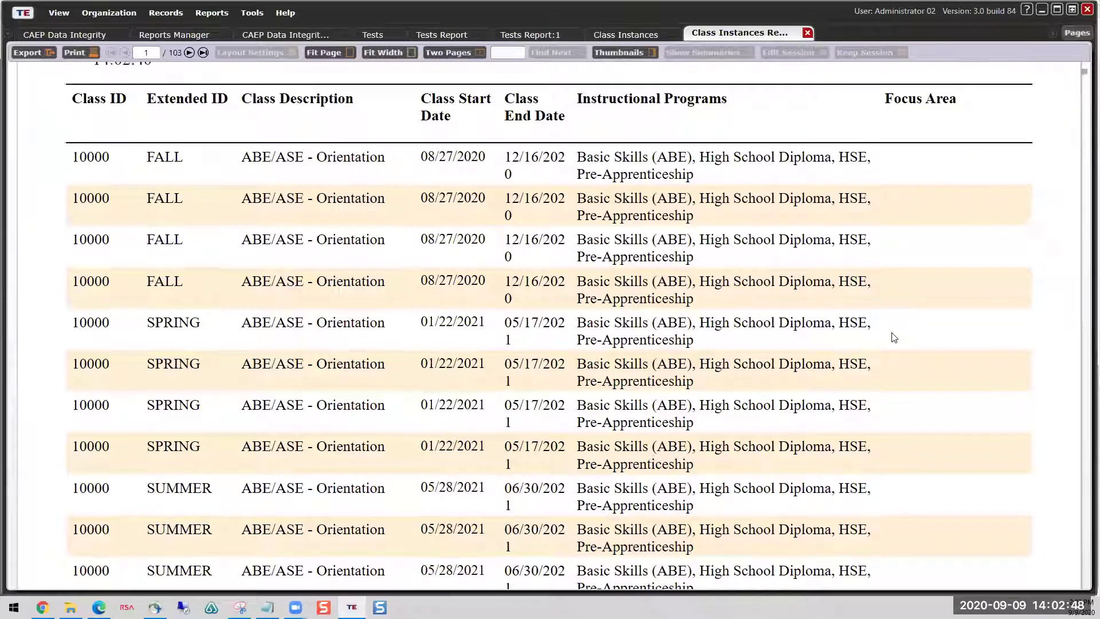
scroll(894, 338, "down", 3)
scroll(894, 338, "up", 7)
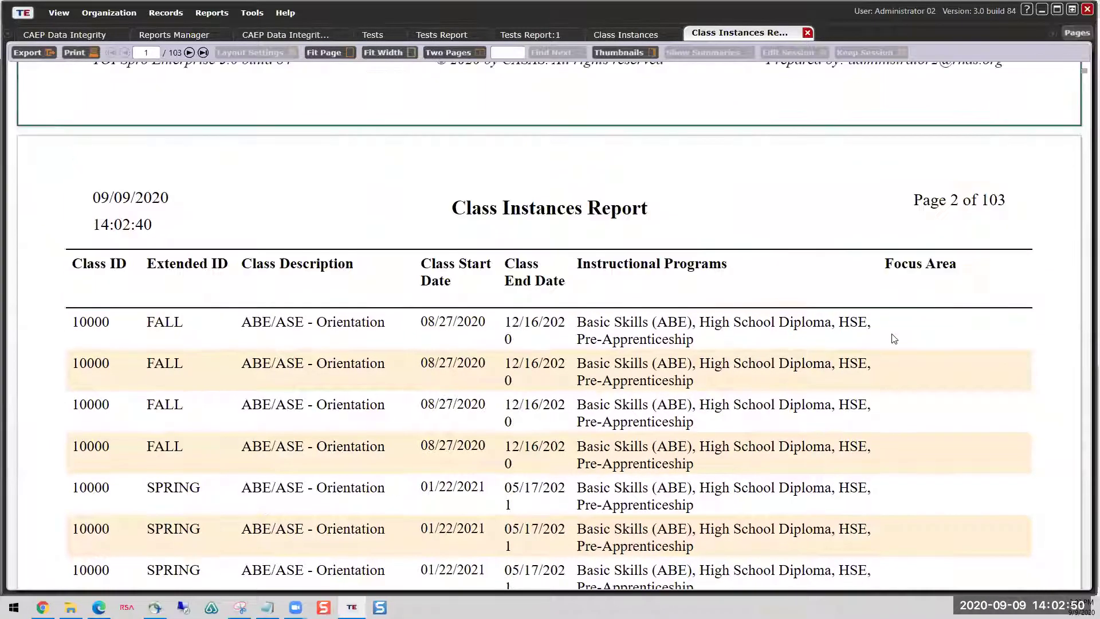
Step: Go back to the first page of the Class Instances Report and examine its header details and class rows
scroll(895, 340, "up", 20)
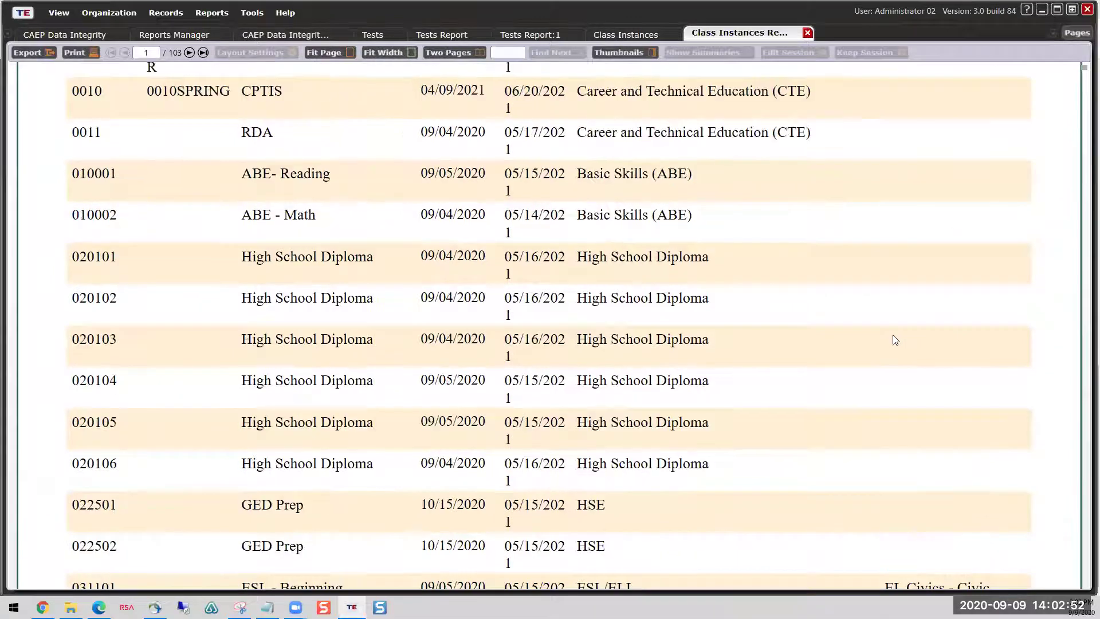
scroll(893, 340, "up", 2)
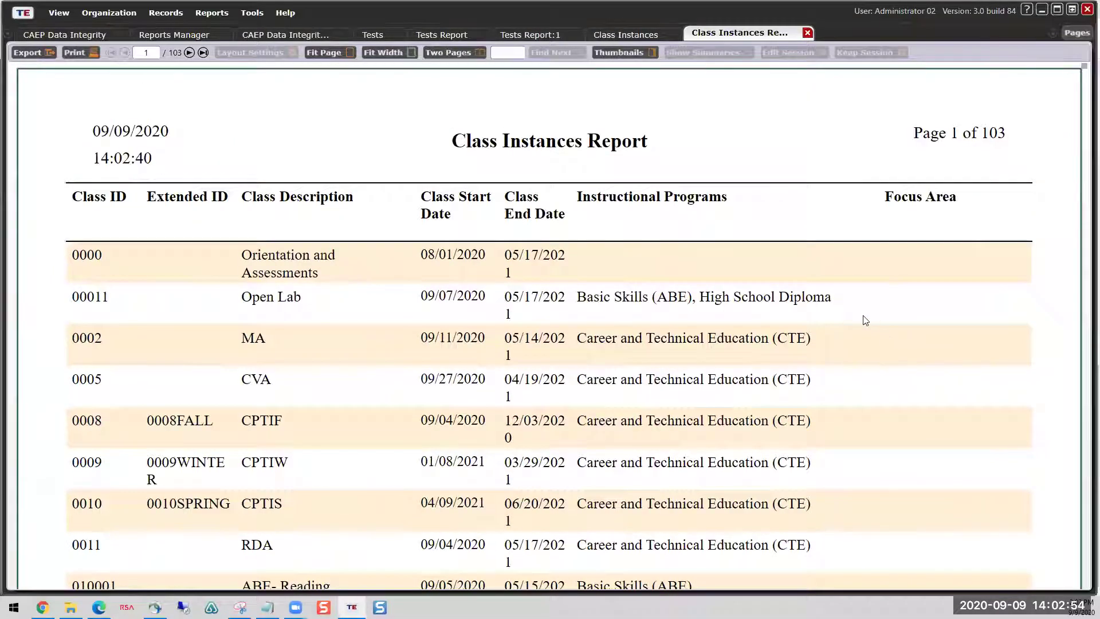
scroll(695, 265, "down", 2)
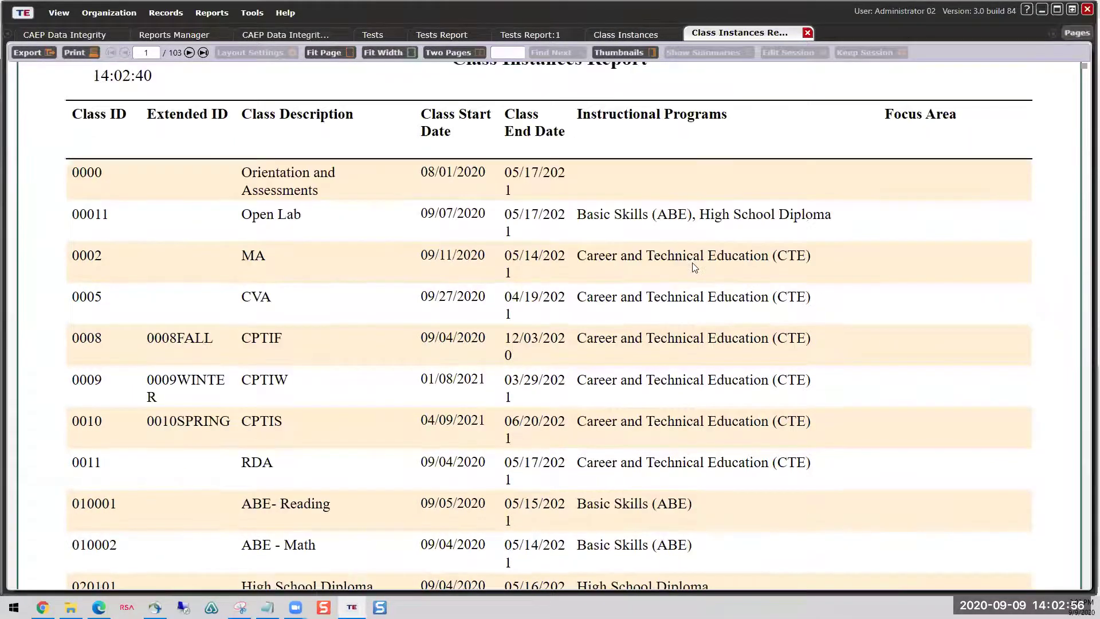
scroll(693, 269, "up", 2)
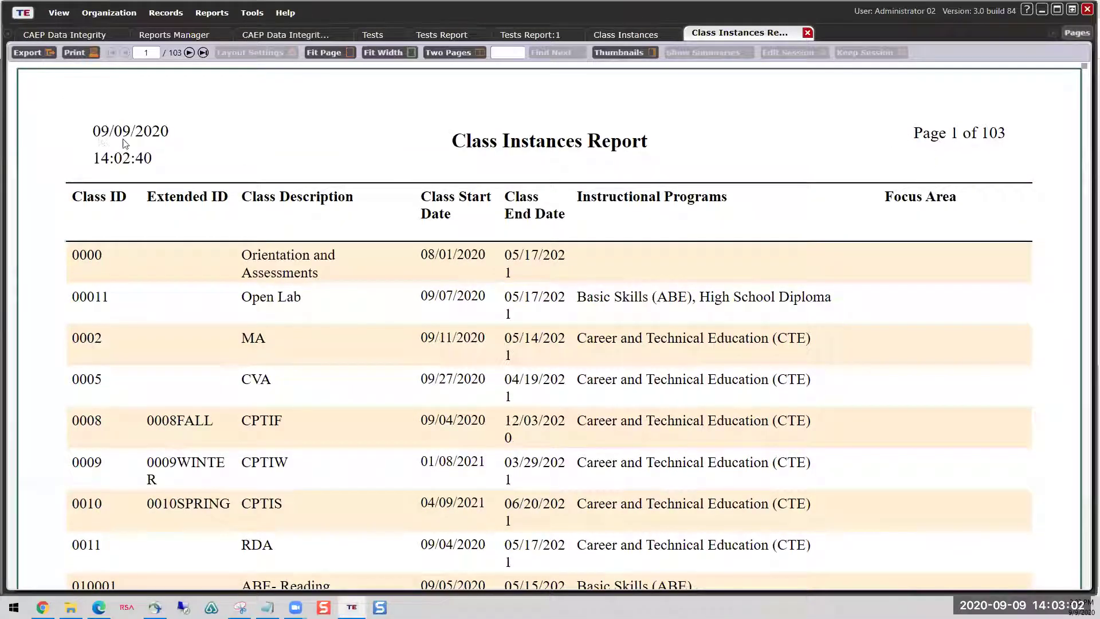
left_click(909, 144)
left_click(539, 151)
scroll(427, 435, "down", 3)
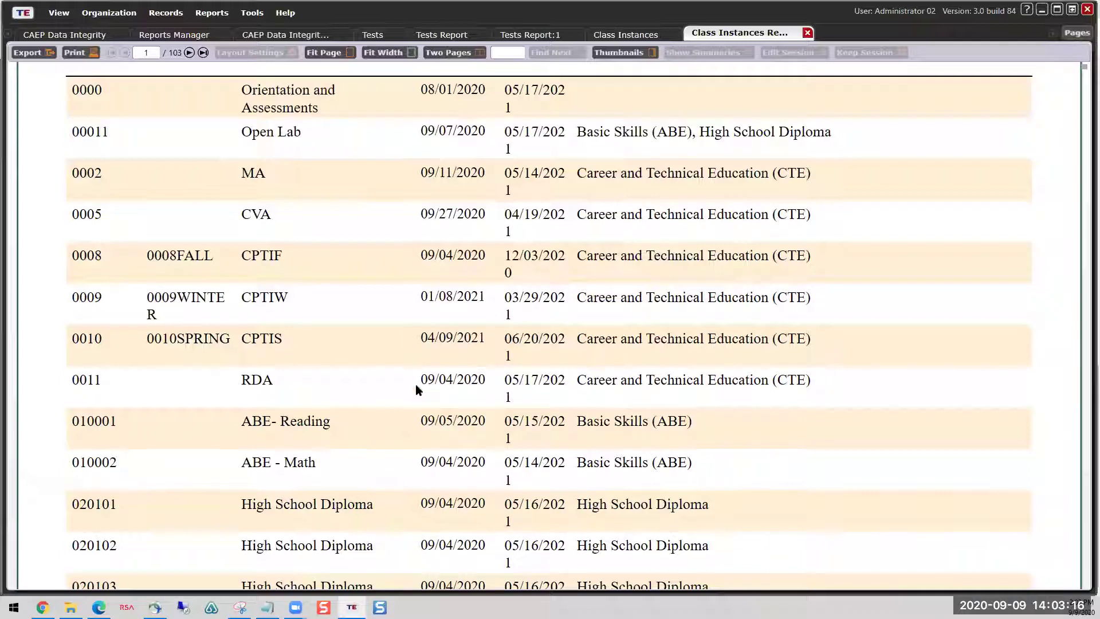
Step: Go back through the open class instances list and the two earlier Tests Reports to the filtered Tests list
left_click(615, 35)
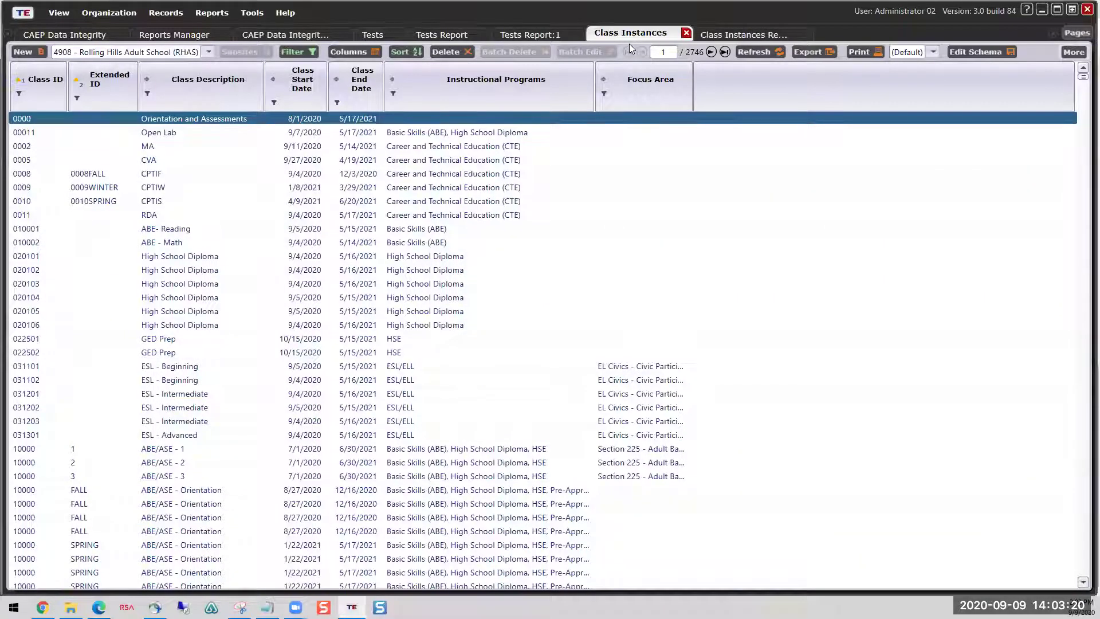
left_click(526, 36)
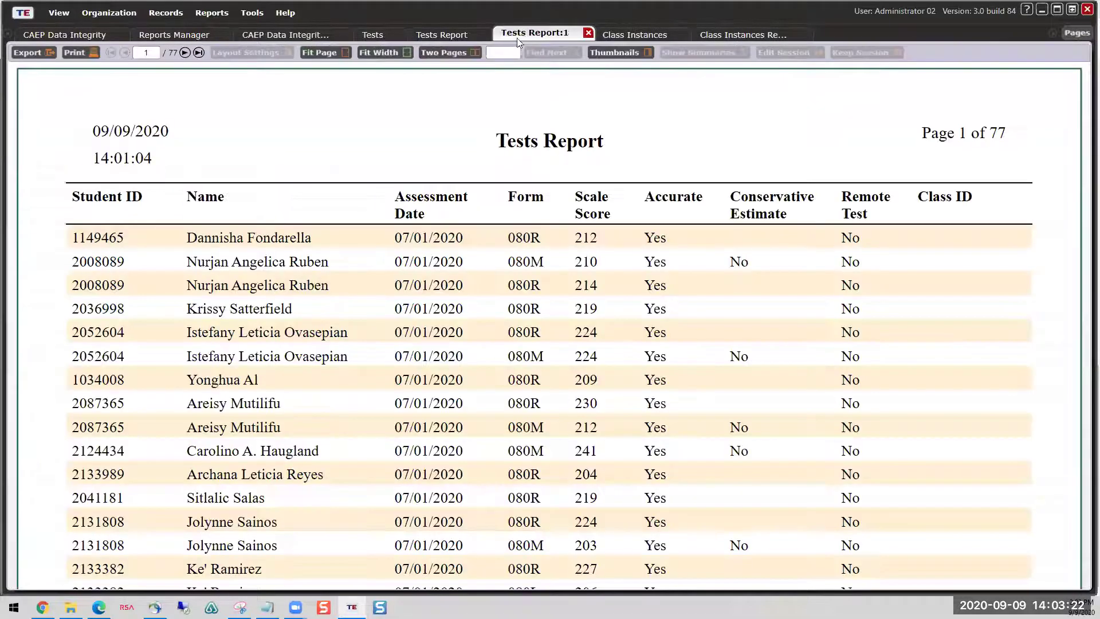
left_click(459, 35)
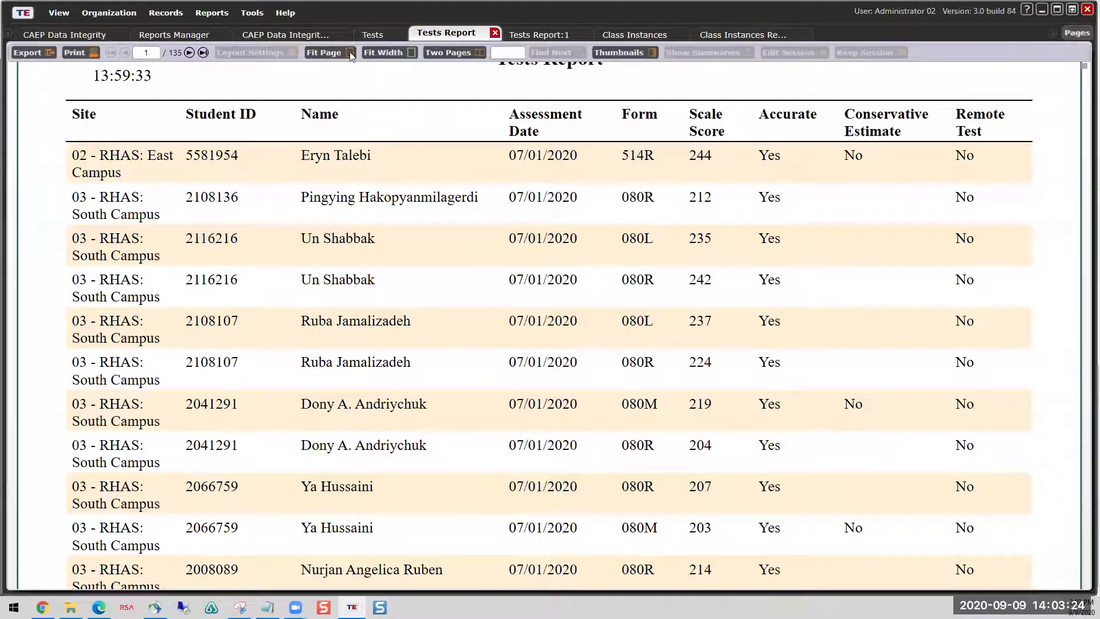
left_click(372, 35)
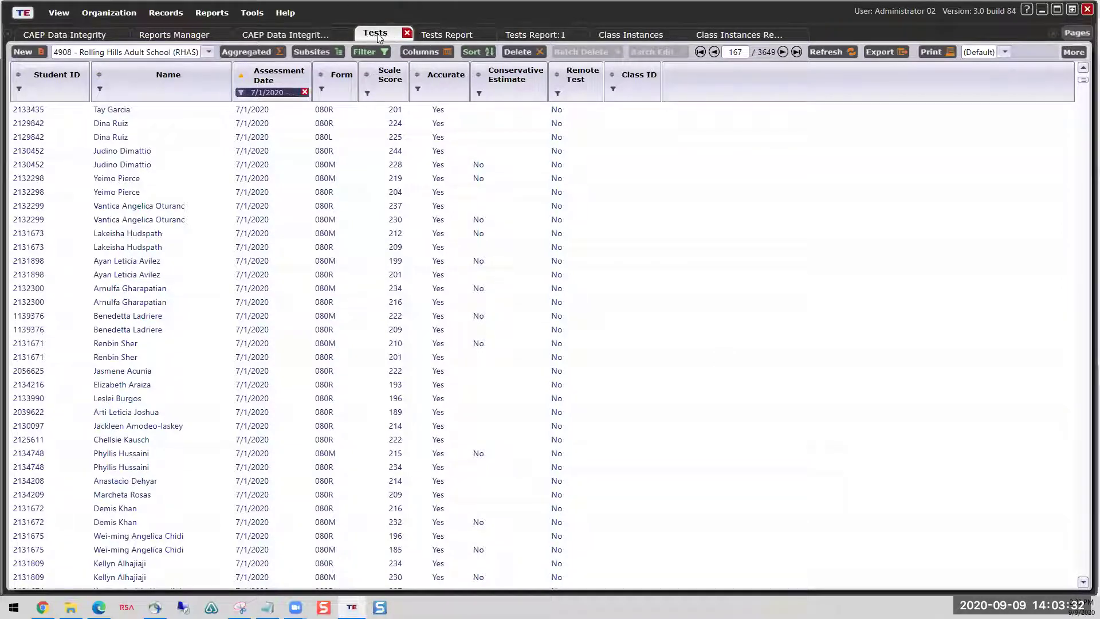
Step: Examine which additional columns are available for the Tests list, from both the header options and the column chooser
right_click(129, 84)
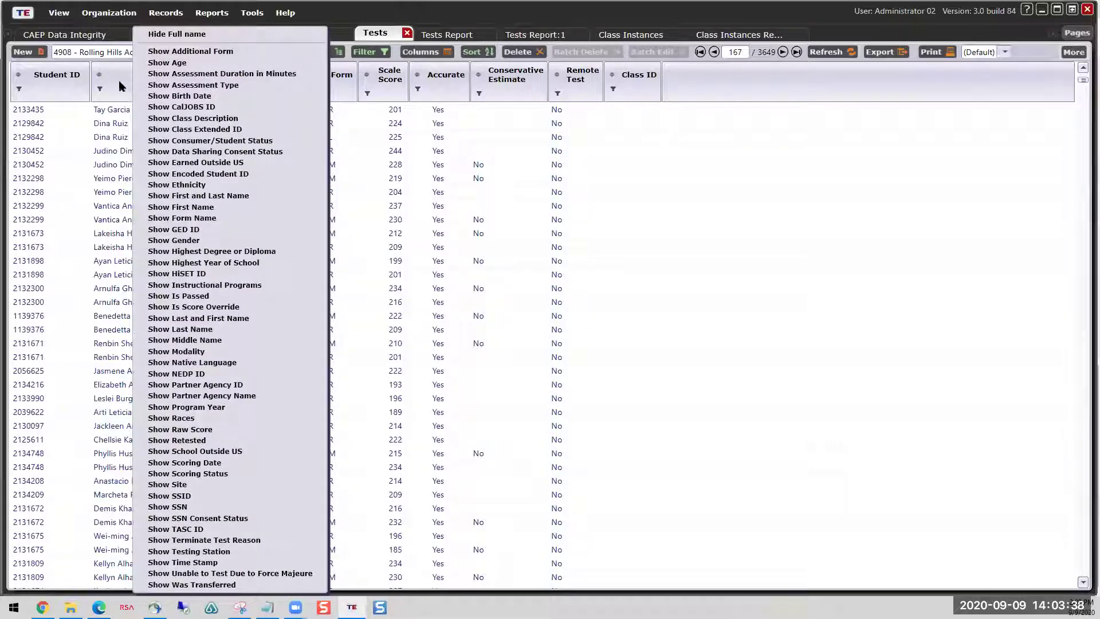
right_click(119, 80)
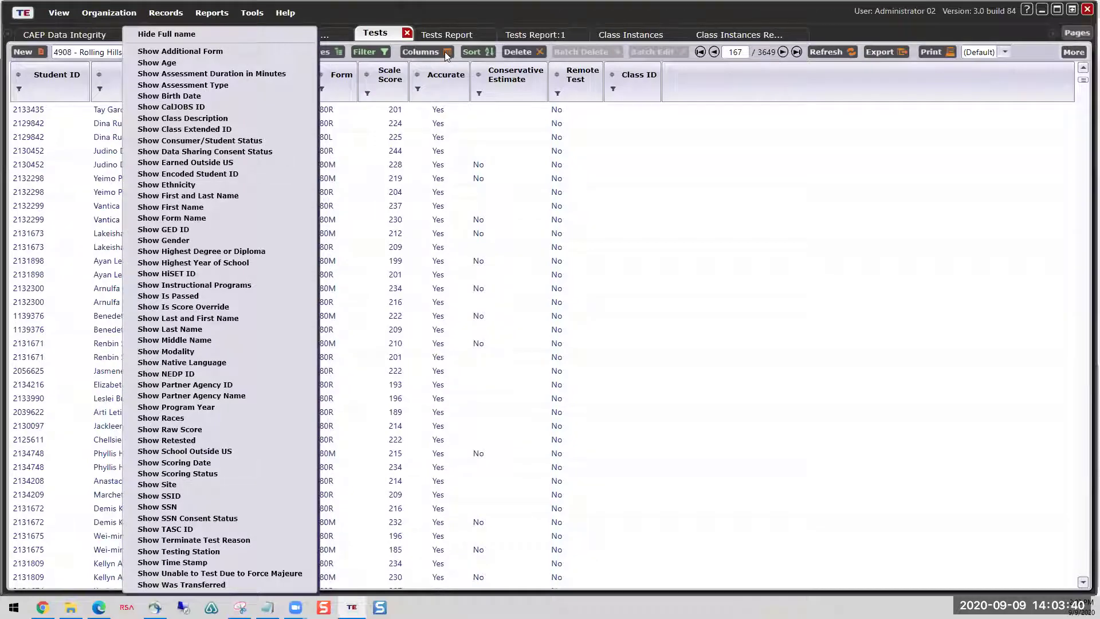
left_click(445, 53)
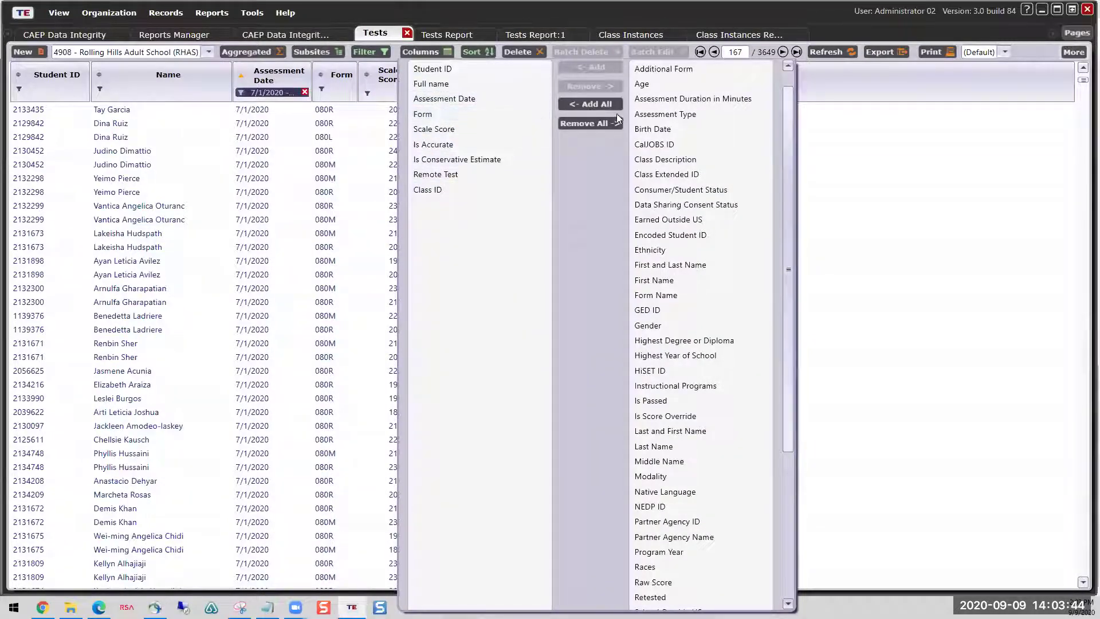
left_click(435, 54)
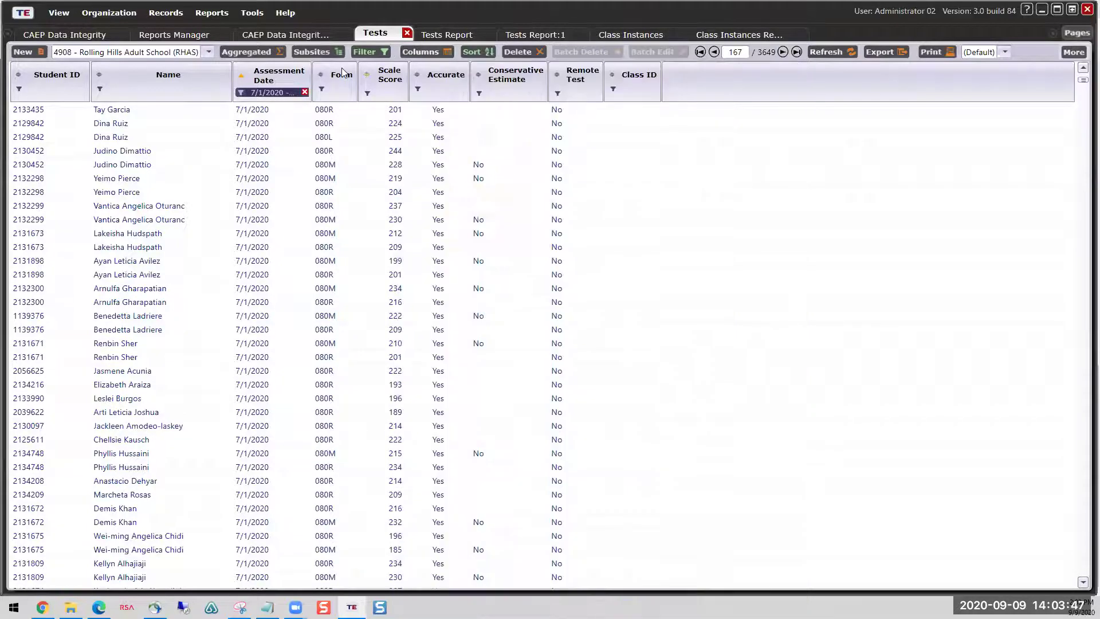
Step: Replace the Tests list's full name column with separate Last Name and First Name columns, and sort the list by last name
right_click(163, 79)
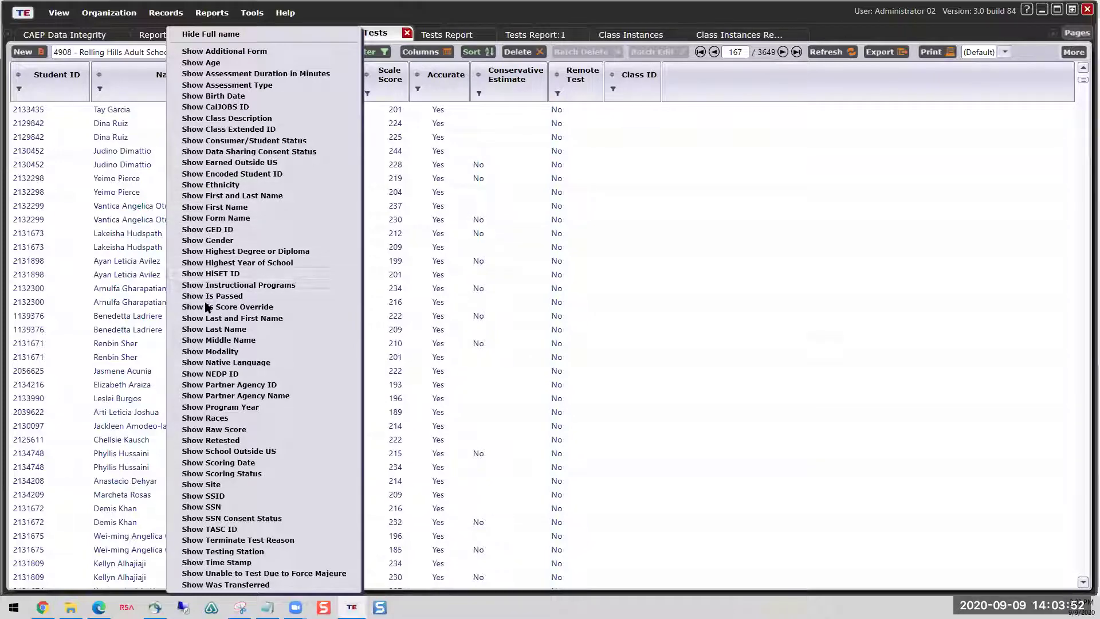
left_click(205, 329)
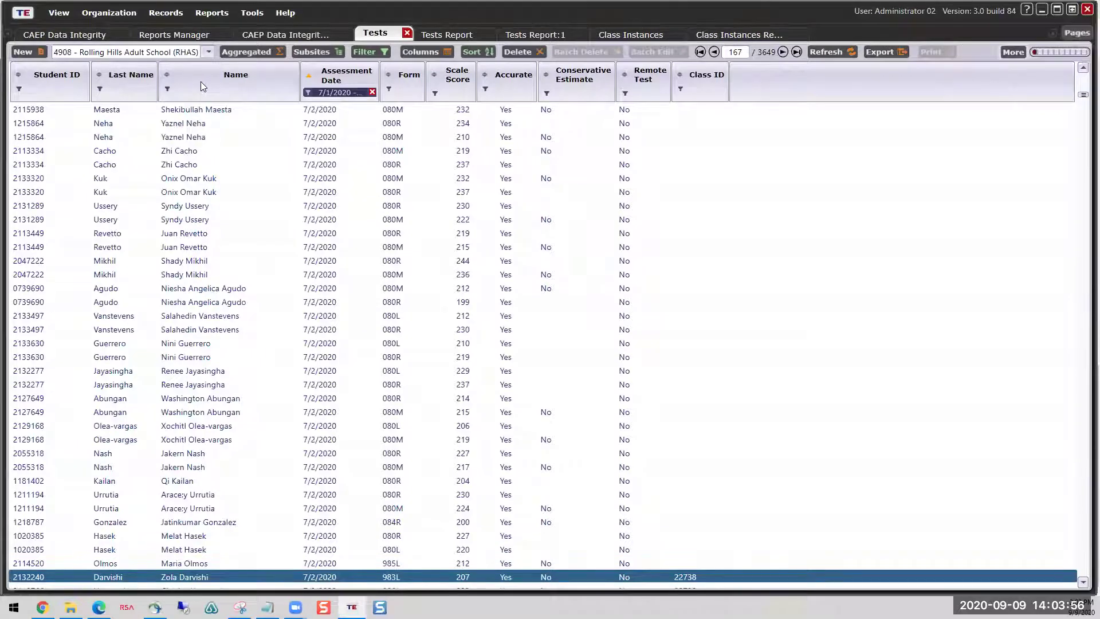
right_click(200, 82)
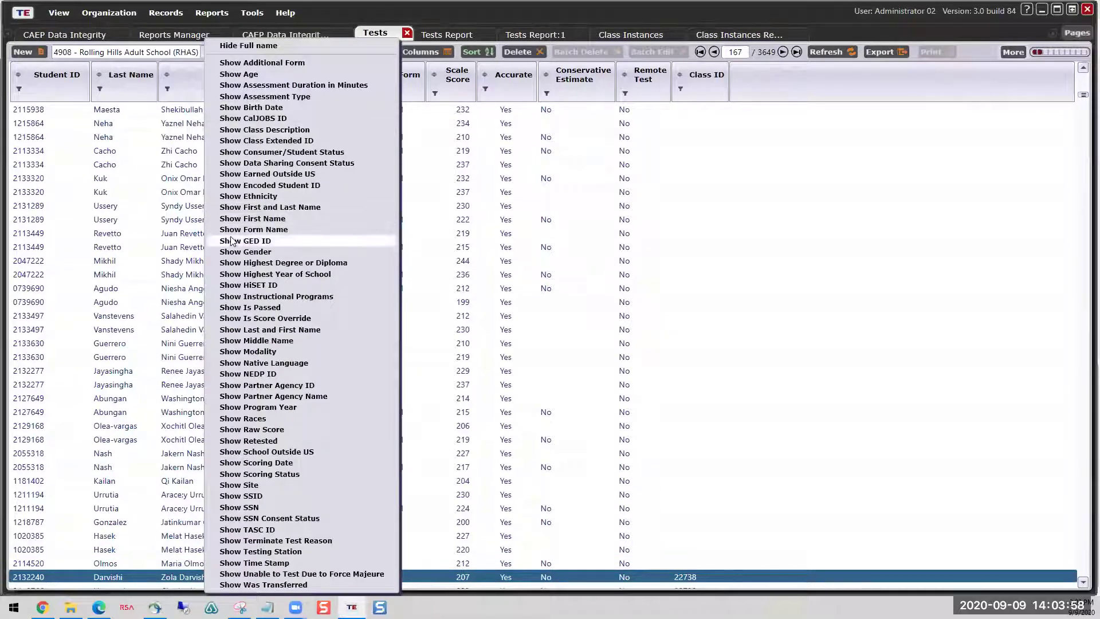
left_click(239, 219)
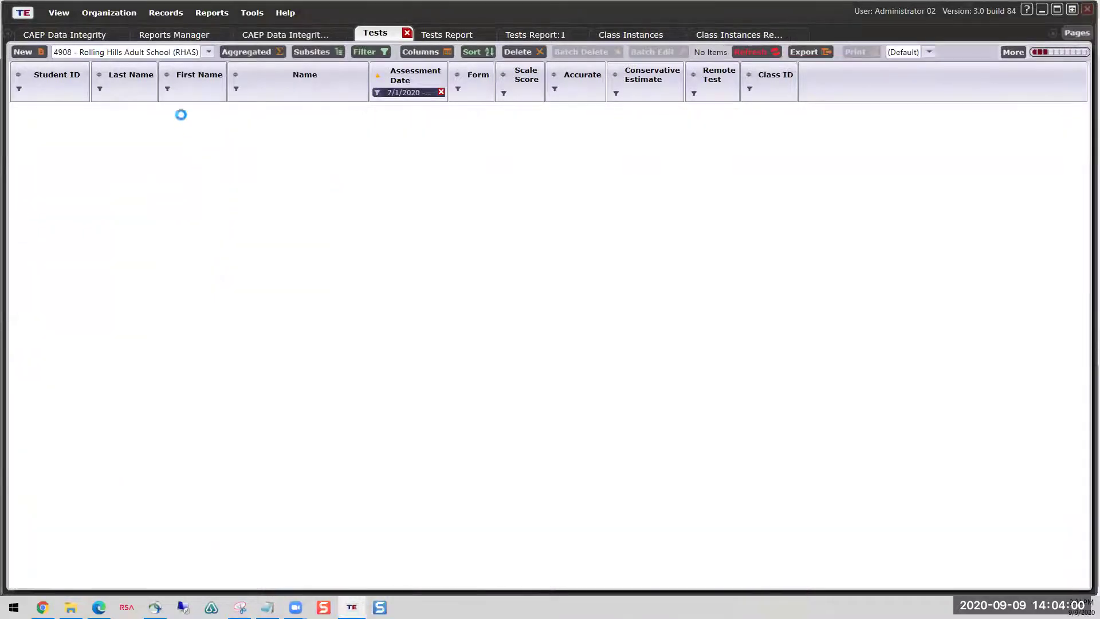
right_click(280, 90)
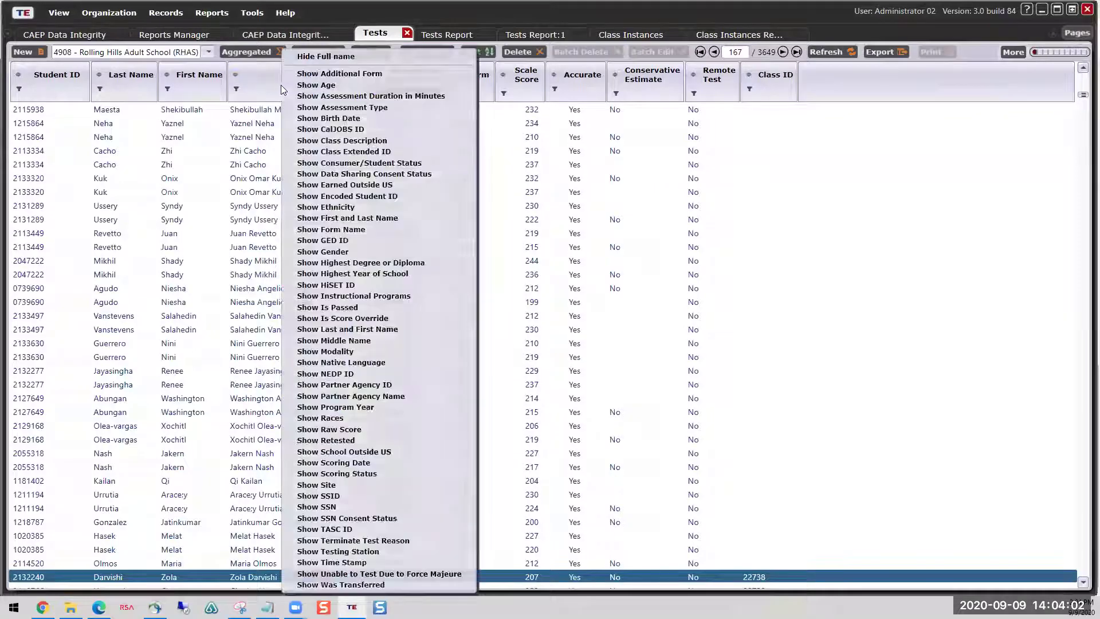
left_click(327, 56)
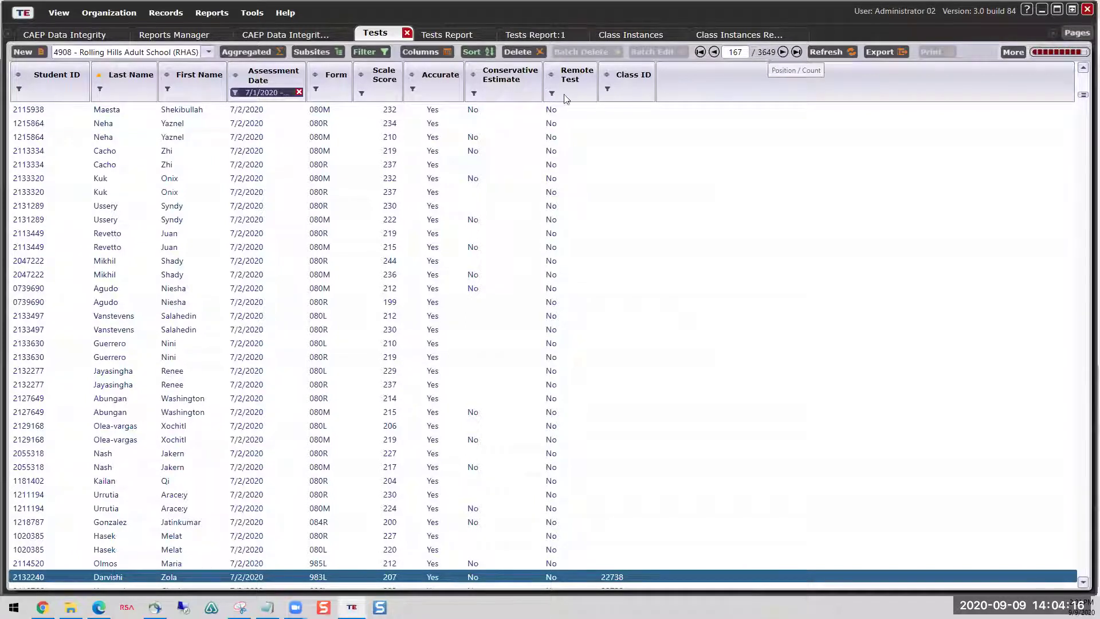
Step: Look through the Tests list from its beginning and examine the alphabetical order of the last names
scroll(140, 106, "up", 5)
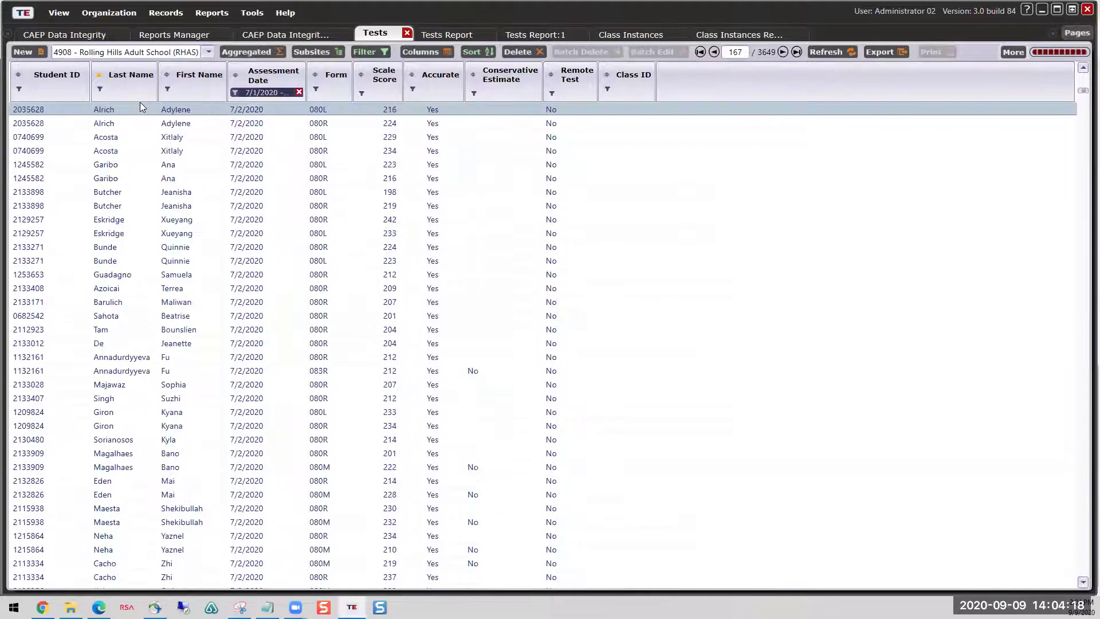
scroll(120, 107, "up", 20)
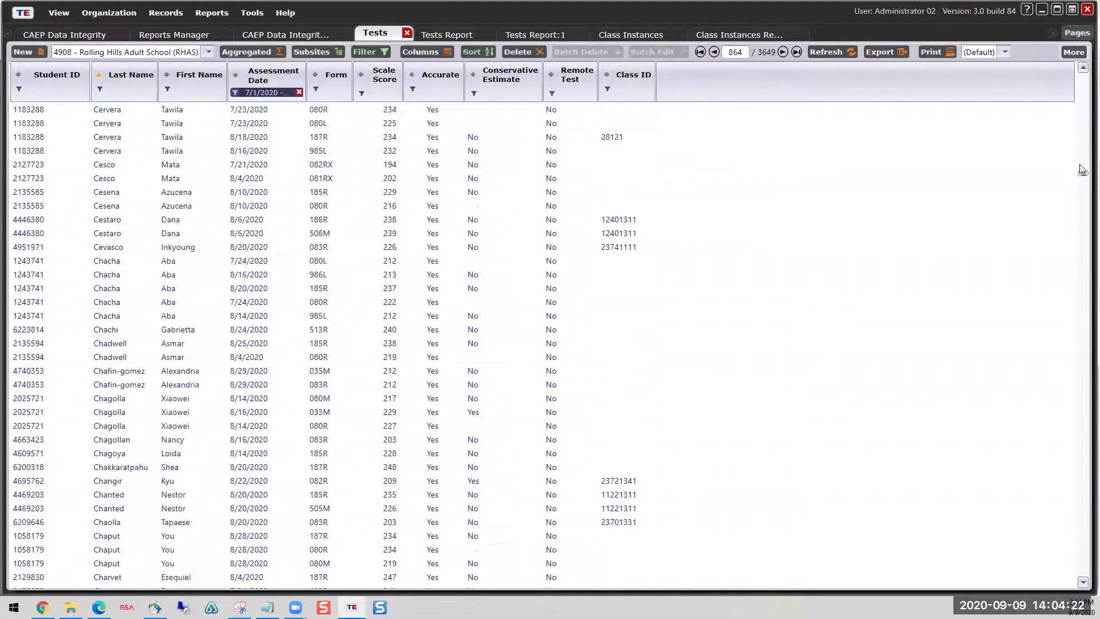
left_click_drag(1083, 179, 1083, 79)
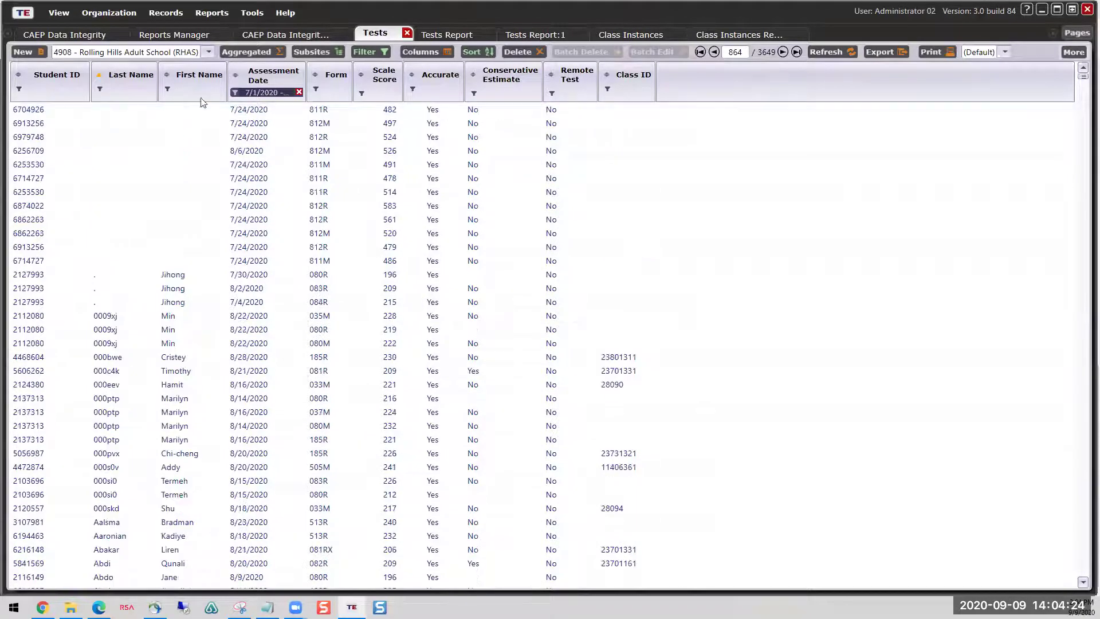
scroll(107, 310, "down", 7)
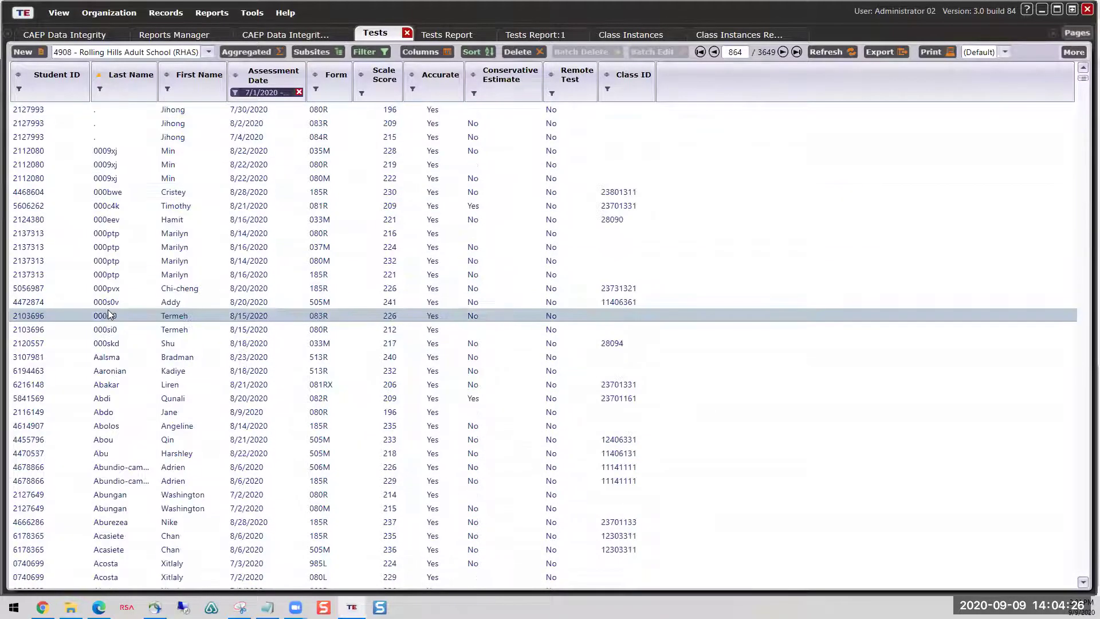
left_click(106, 234)
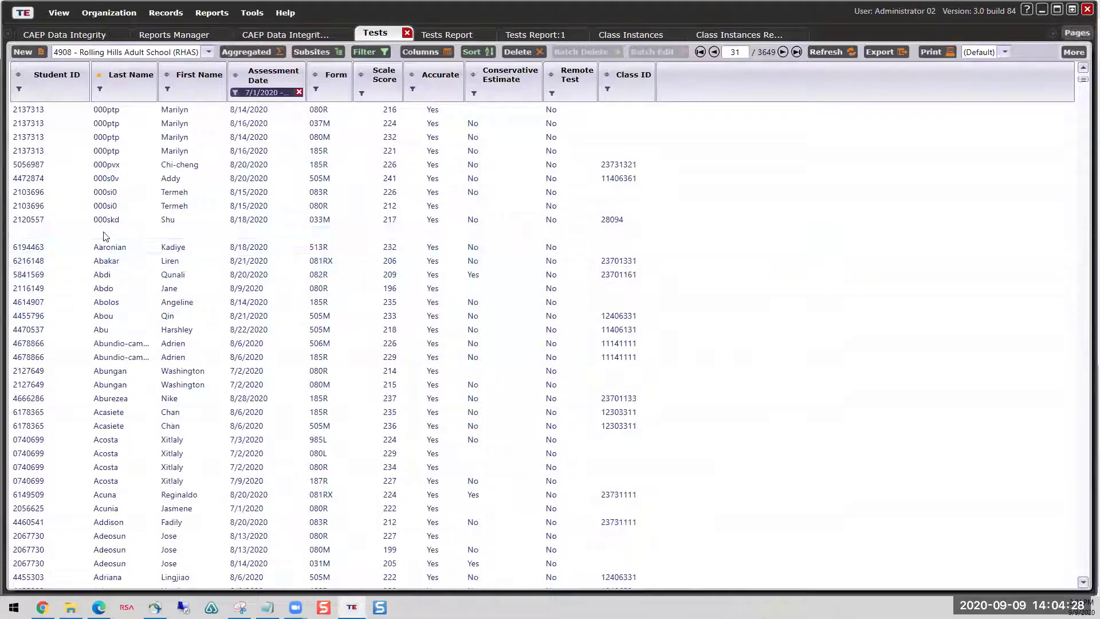
scroll(102, 275, "down", 1)
scroll(102, 275, "down", 5)
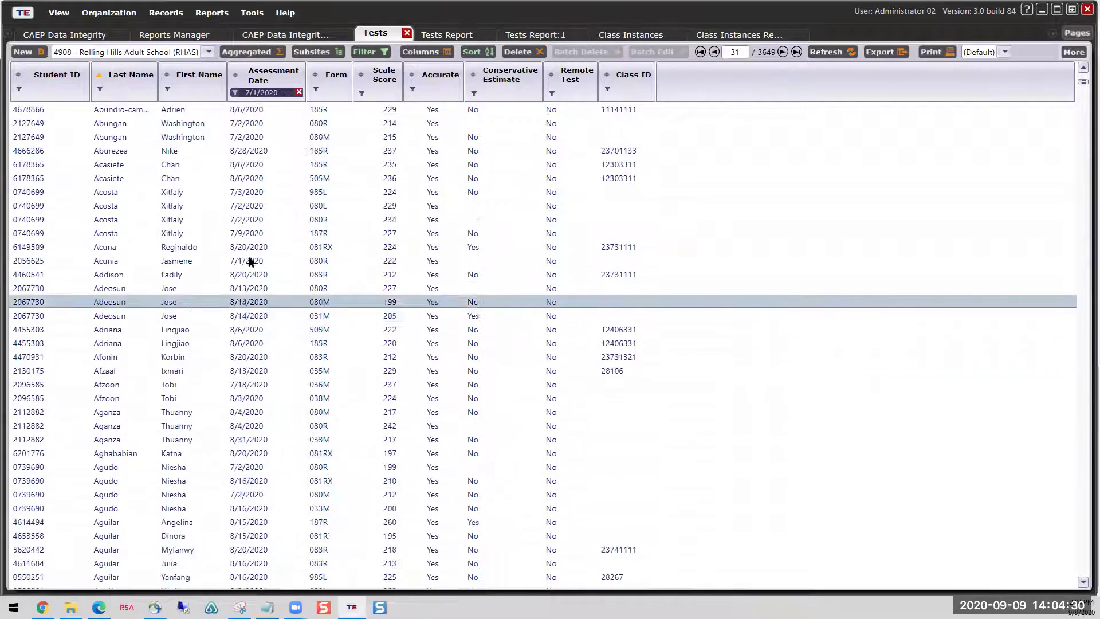
Step: Generate a portrait print preview of the Tests Report with the Last Name and First Name columns, and look through its first pages
left_click(934, 52)
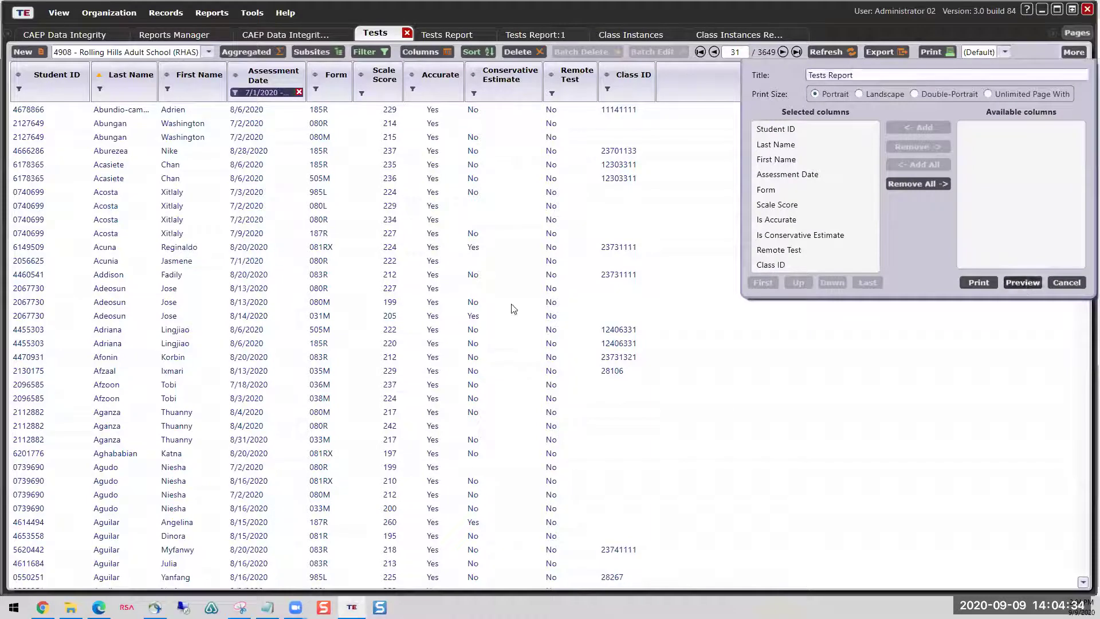
left_click(1023, 283)
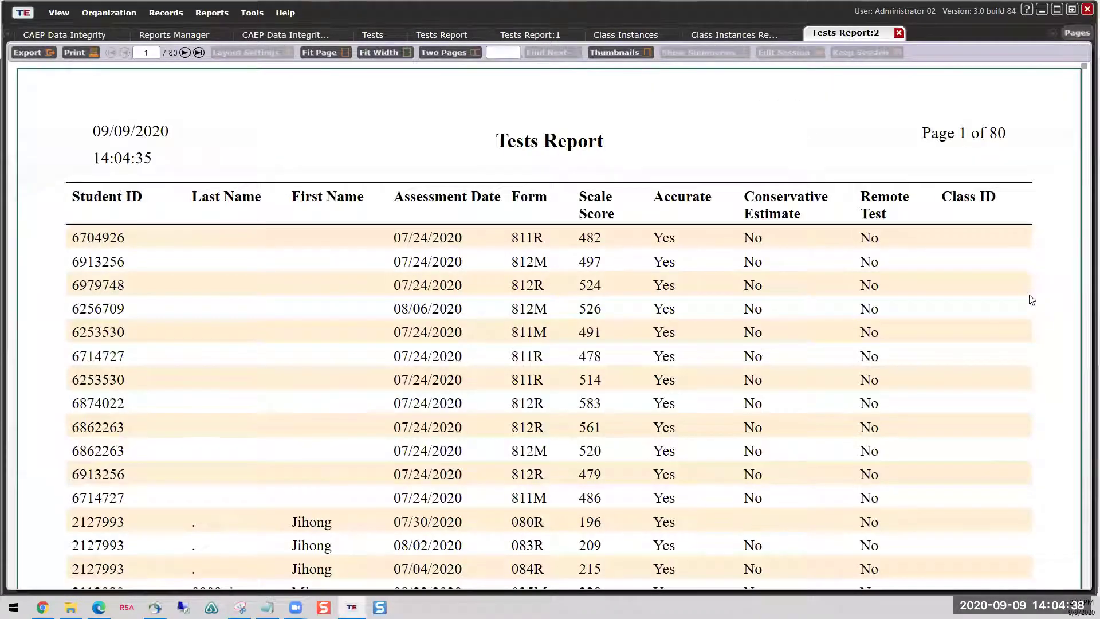
scroll(1032, 299, "down", 15)
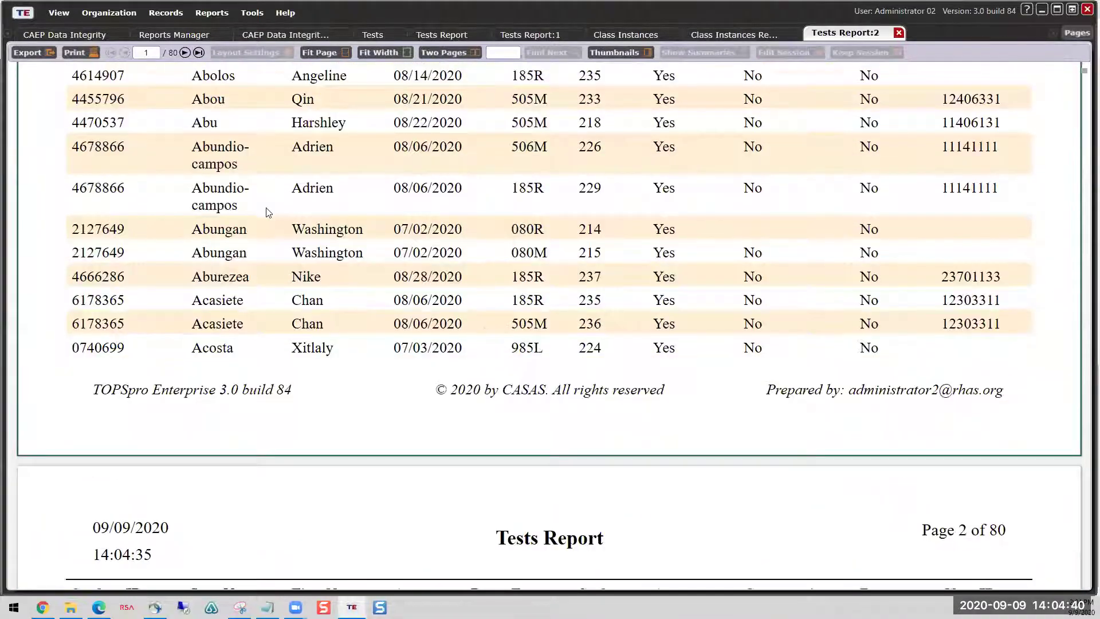
scroll(258, 209, "up", 3)
scroll(212, 126, "up", 7)
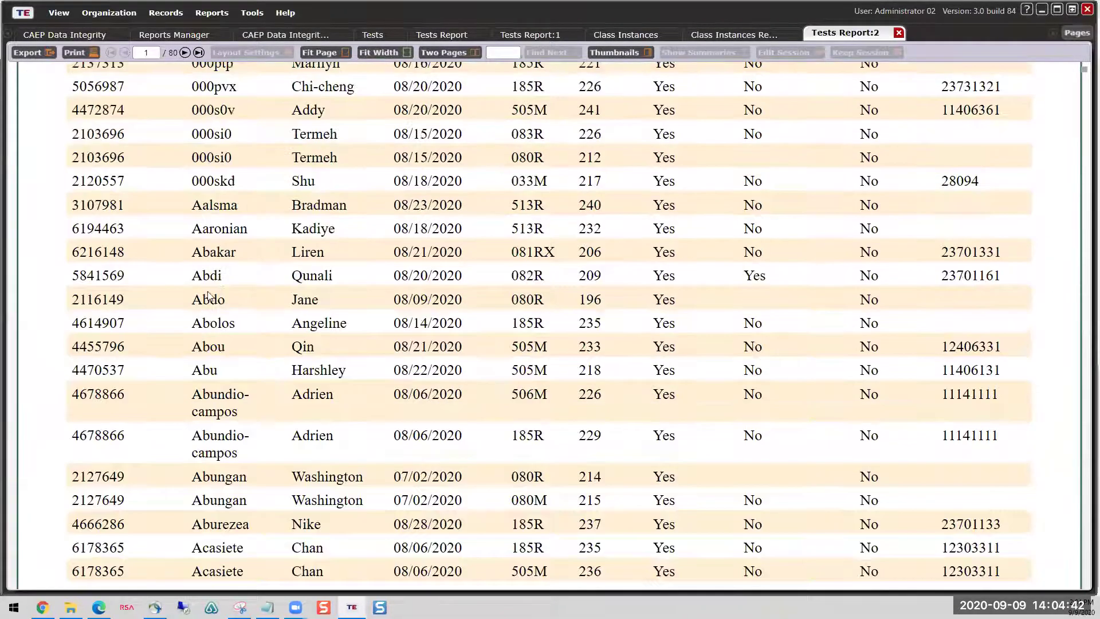
scroll(210, 296, "up", 1)
scroll(213, 297, "down", 3)
scroll(214, 299, "down", 10)
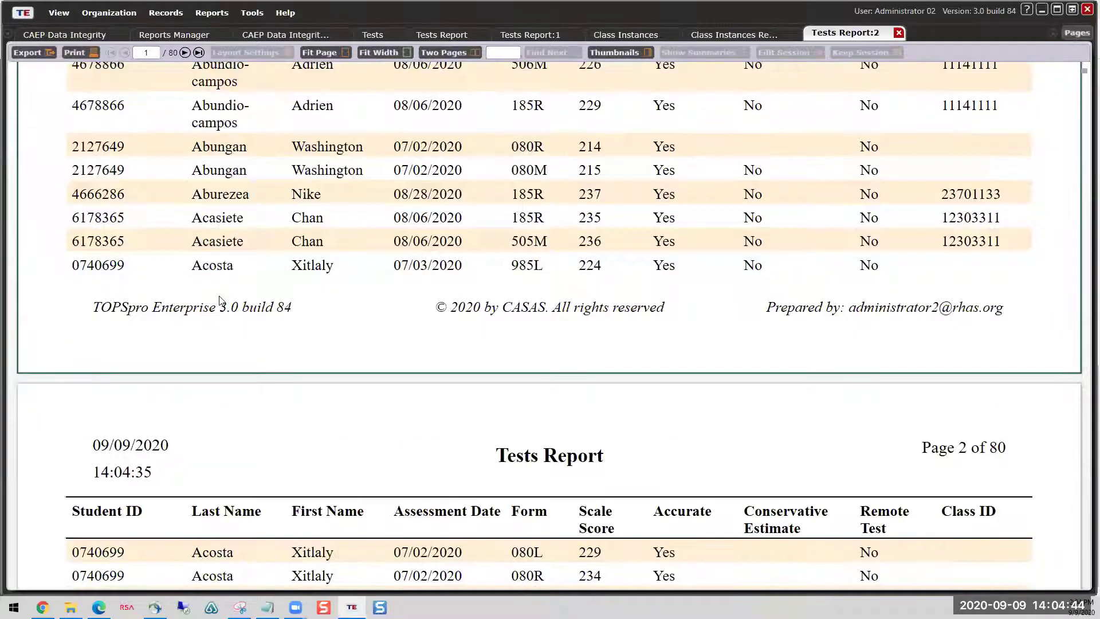
scroll(277, 319, "down", 3)
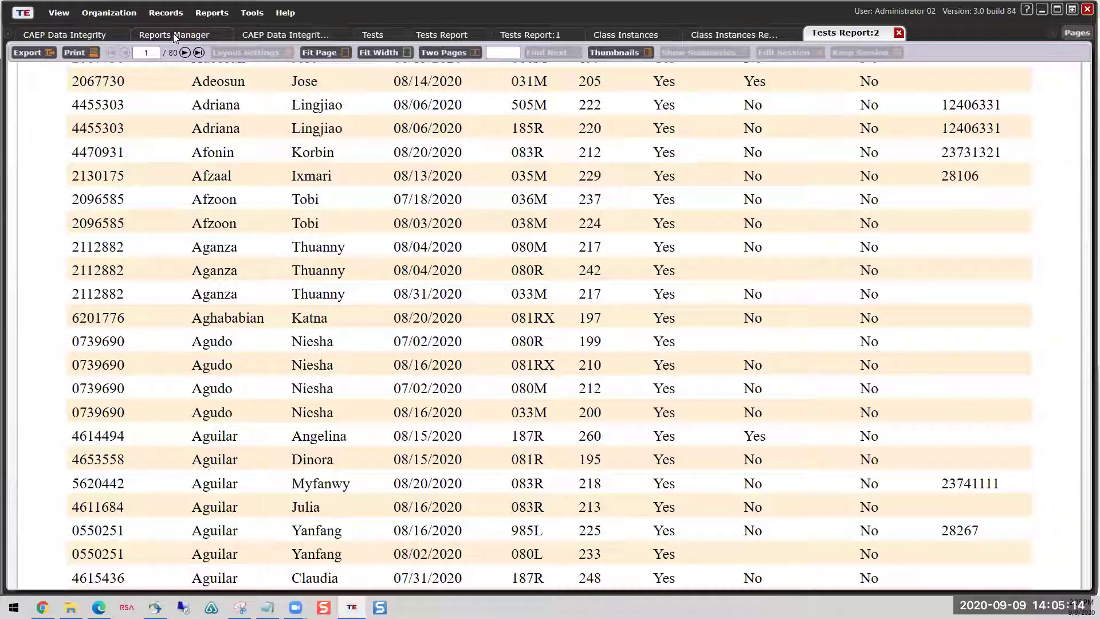
Step: Open the Reports Manager and load the saved CAEP Data Integrity session from September 09, 2020 at 12:58:37
left_click(213, 13)
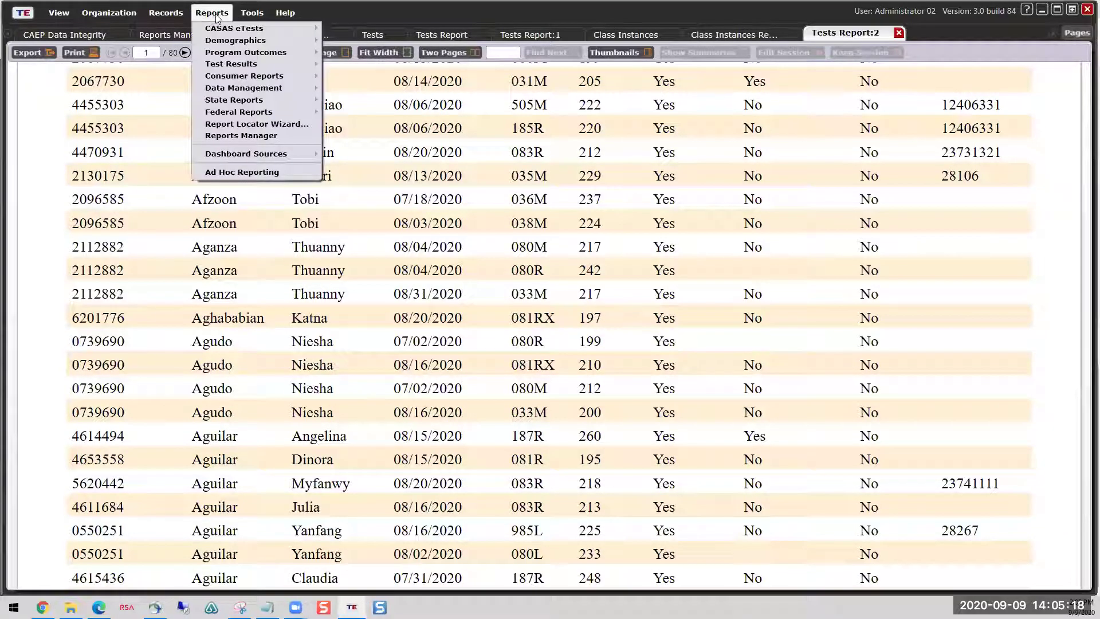
left_click(243, 137)
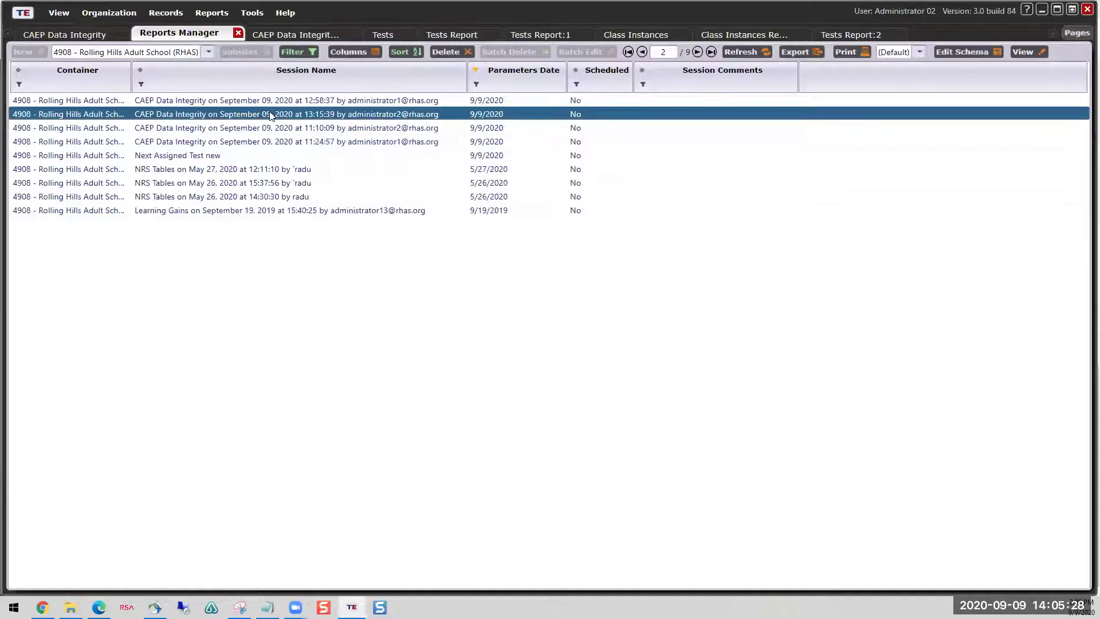
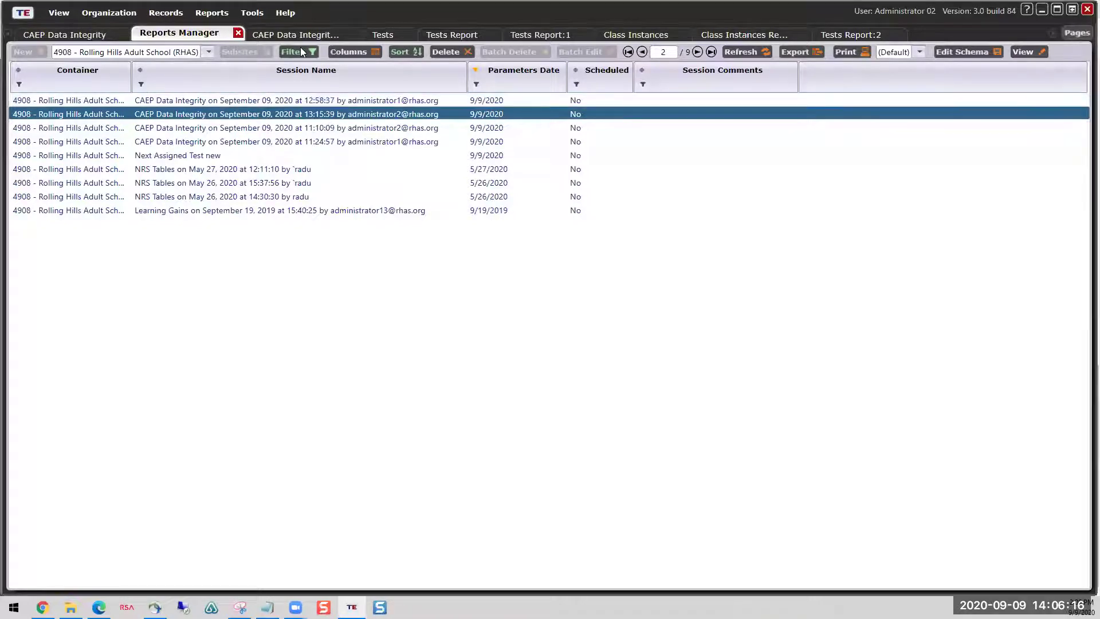
double_click(288, 101)
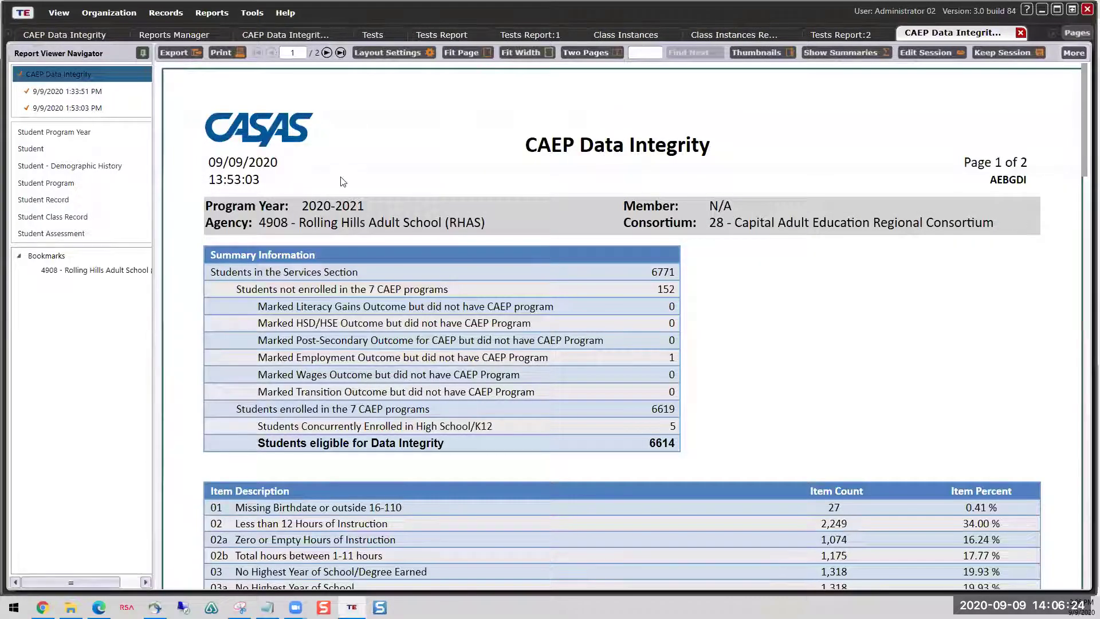
left_click(348, 226)
left_click(212, 15)
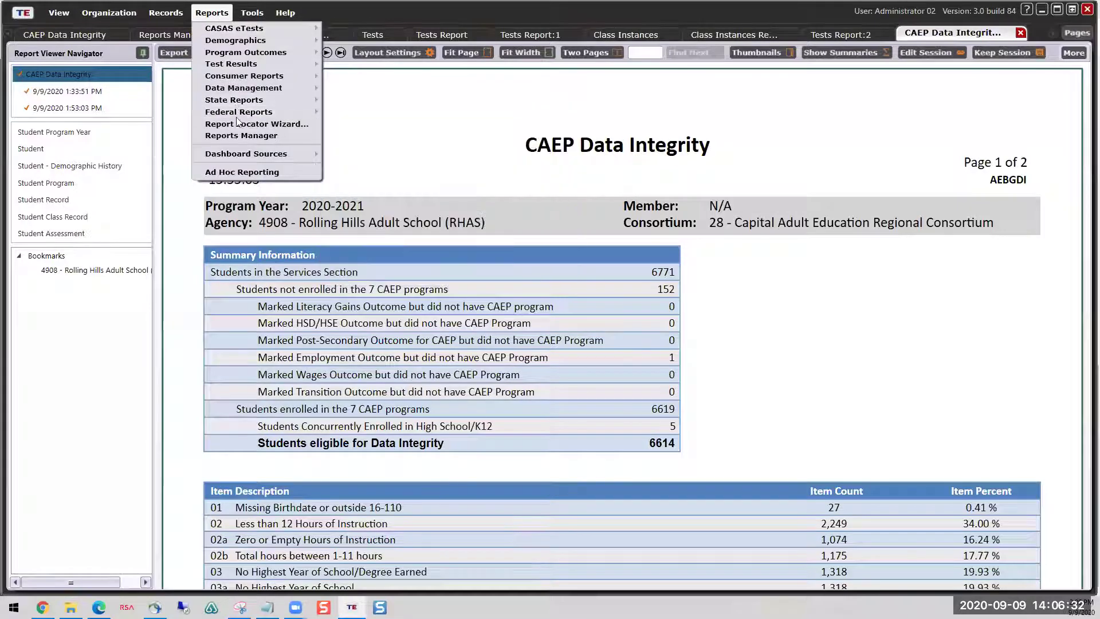
left_click(241, 136)
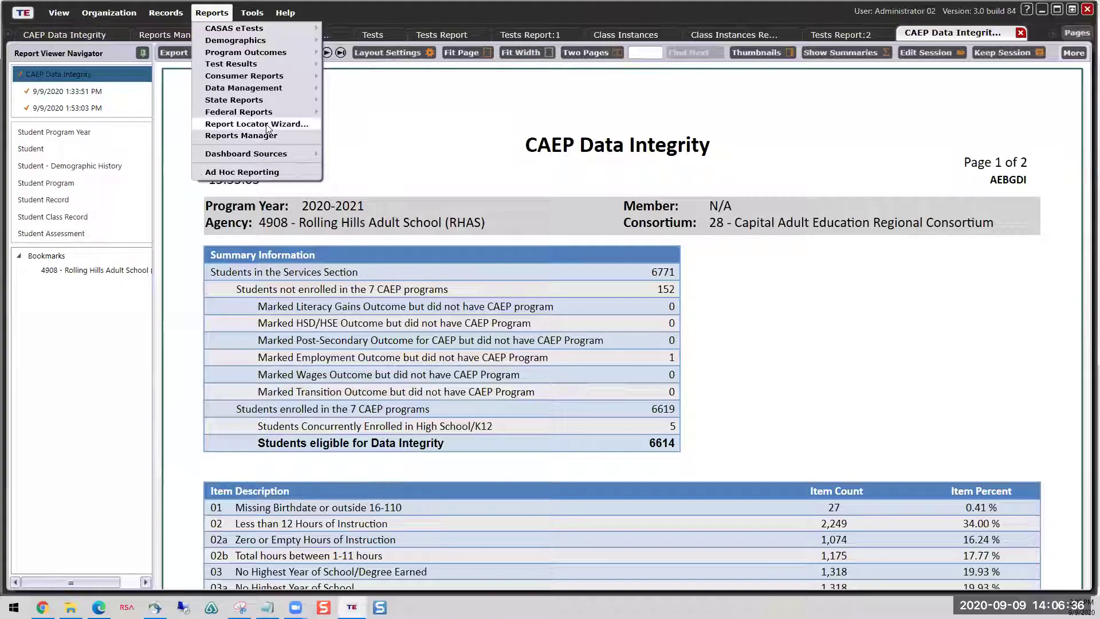
left_click(266, 124)
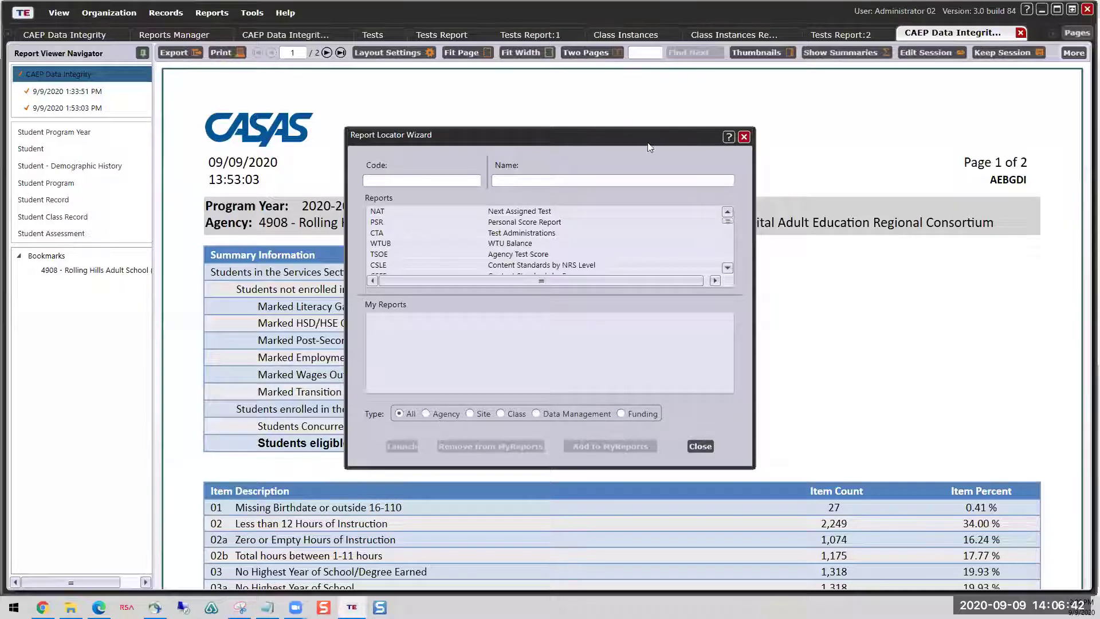
left_click(741, 138)
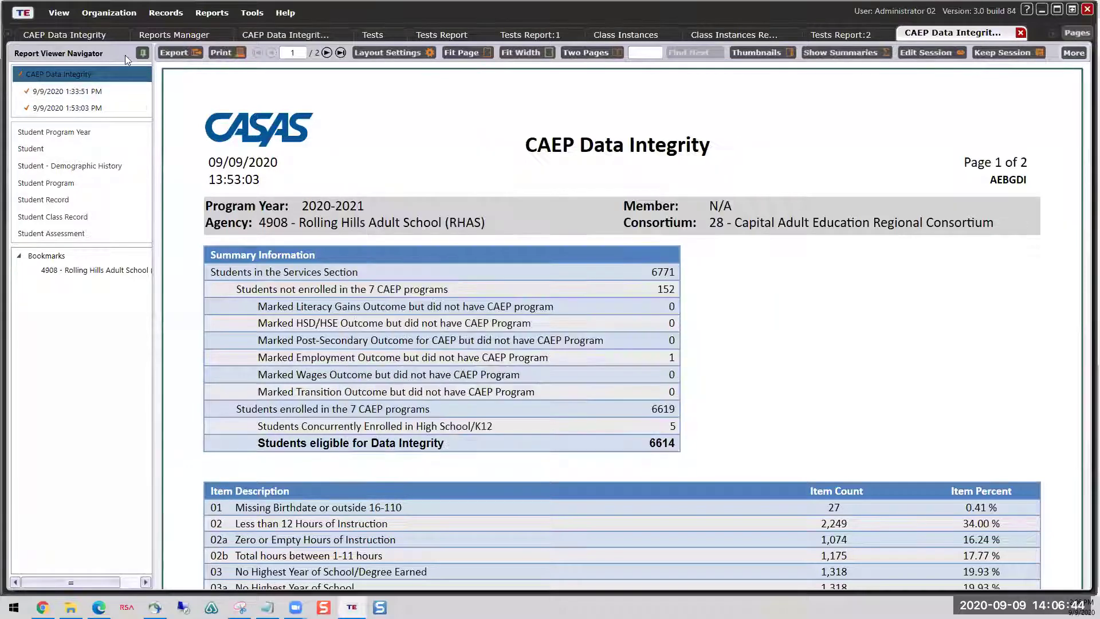
Step: Open the Report Locator Wizard and filter the reports by the name "integri"
left_click(222, 14)
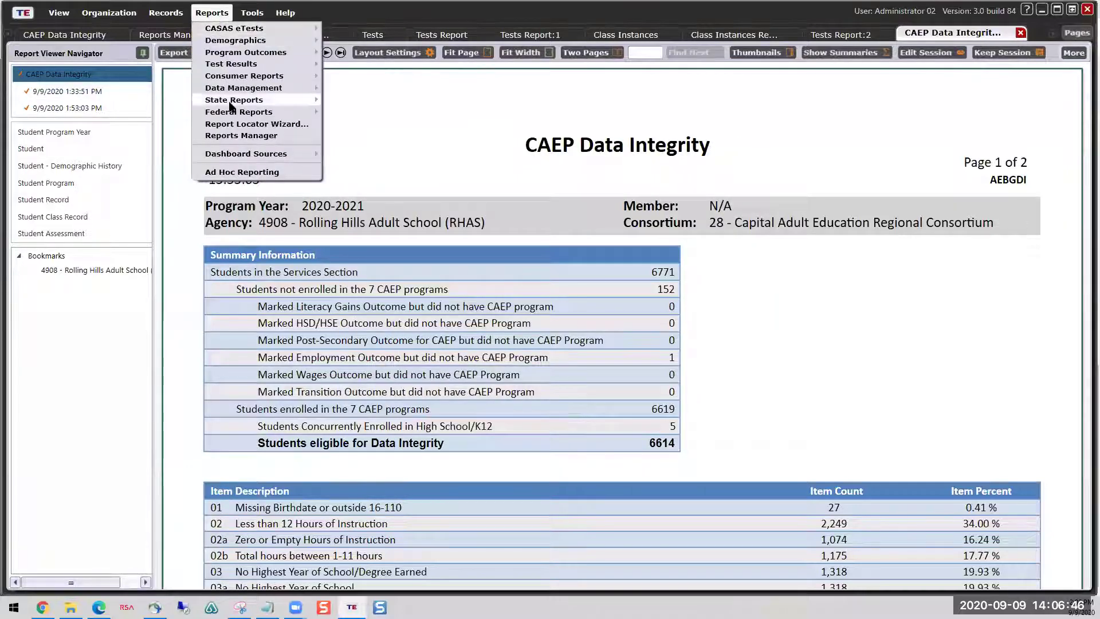
left_click(270, 125)
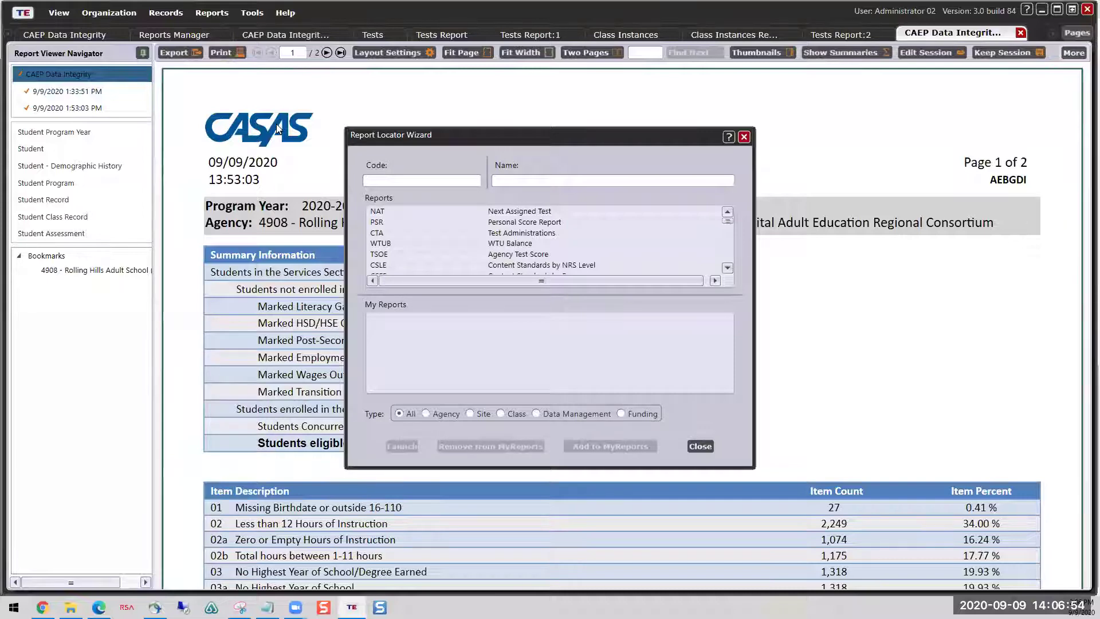
left_click(512, 178)
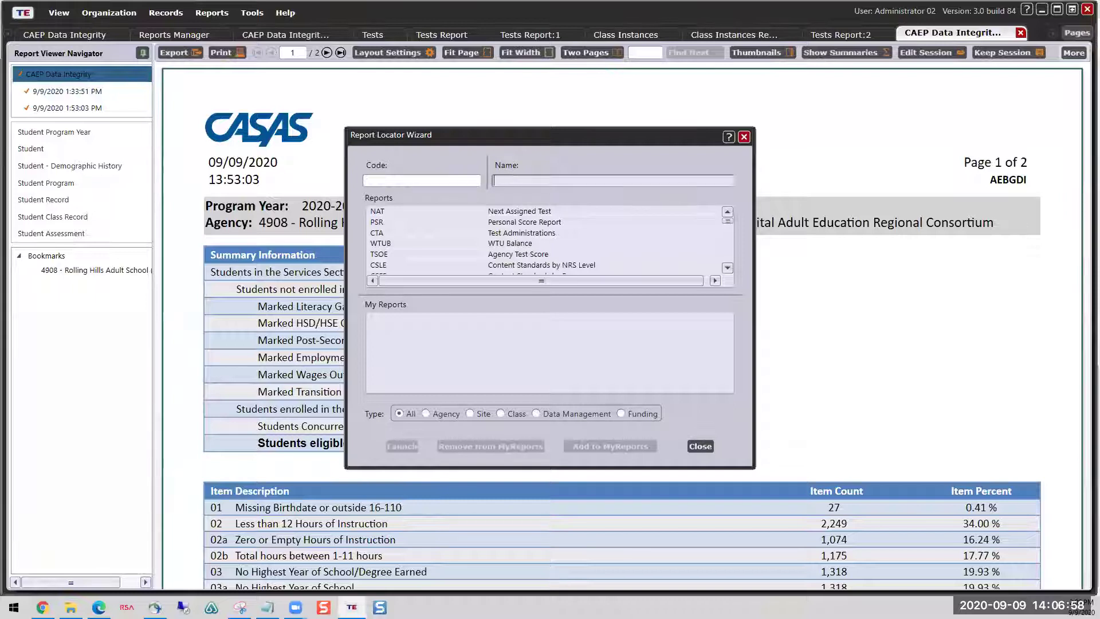
type("int")
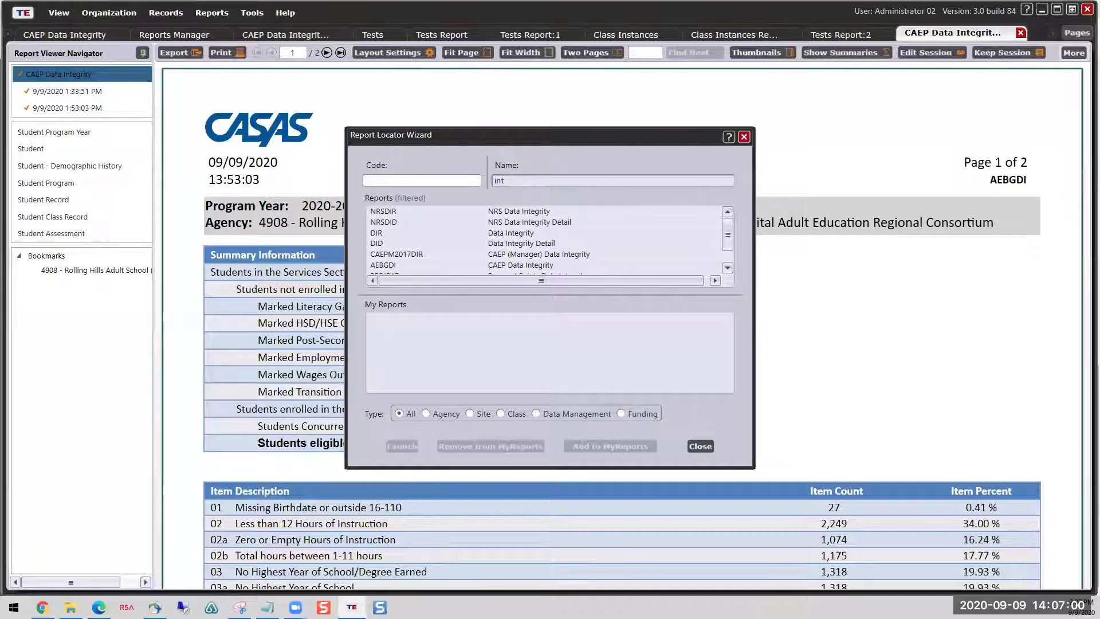
type("egri")
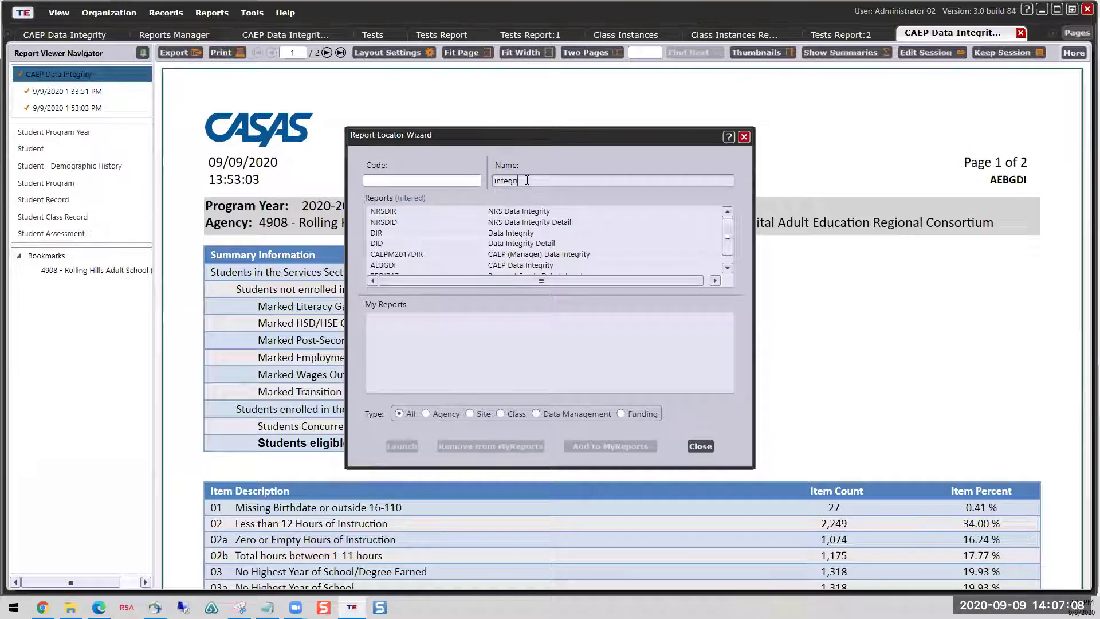
Step: Select the CAEP Data Integrity report (AEBGDI) among the filtered reports and add it to My Reports
scroll(517, 252, "down", 1)
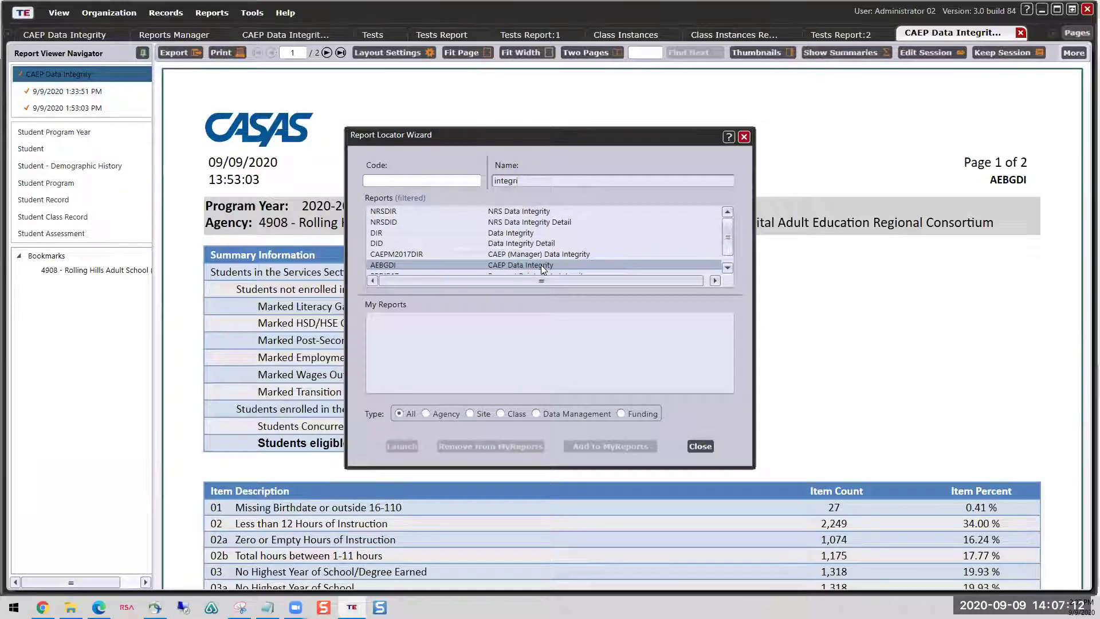
scroll(527, 241, "up", 1)
scroll(517, 227, "down", 1)
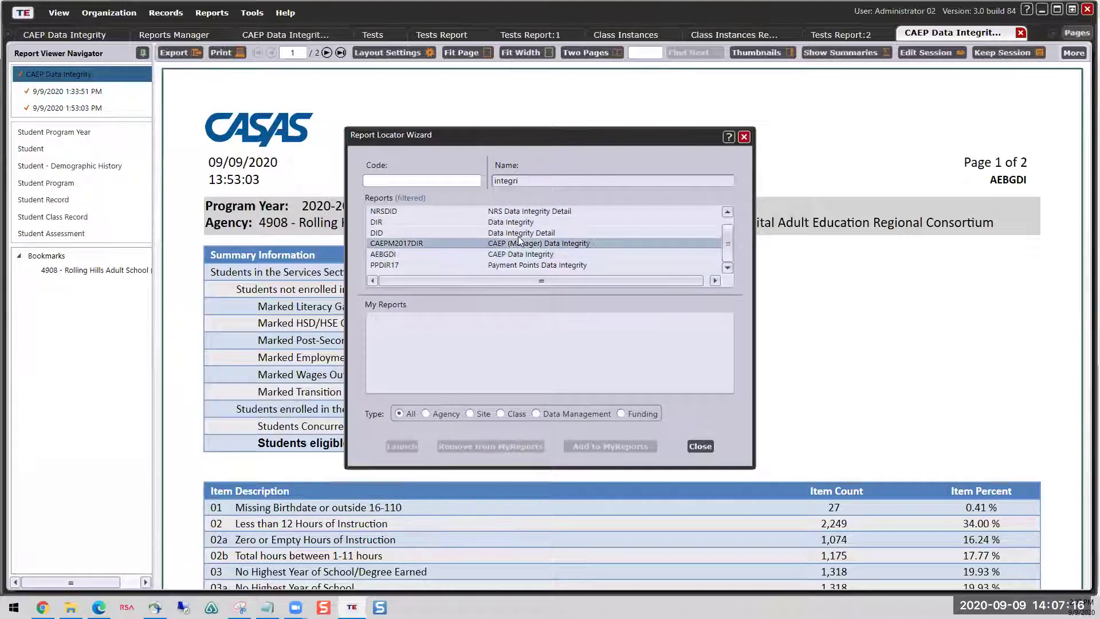
scroll(519, 232, "up", 1)
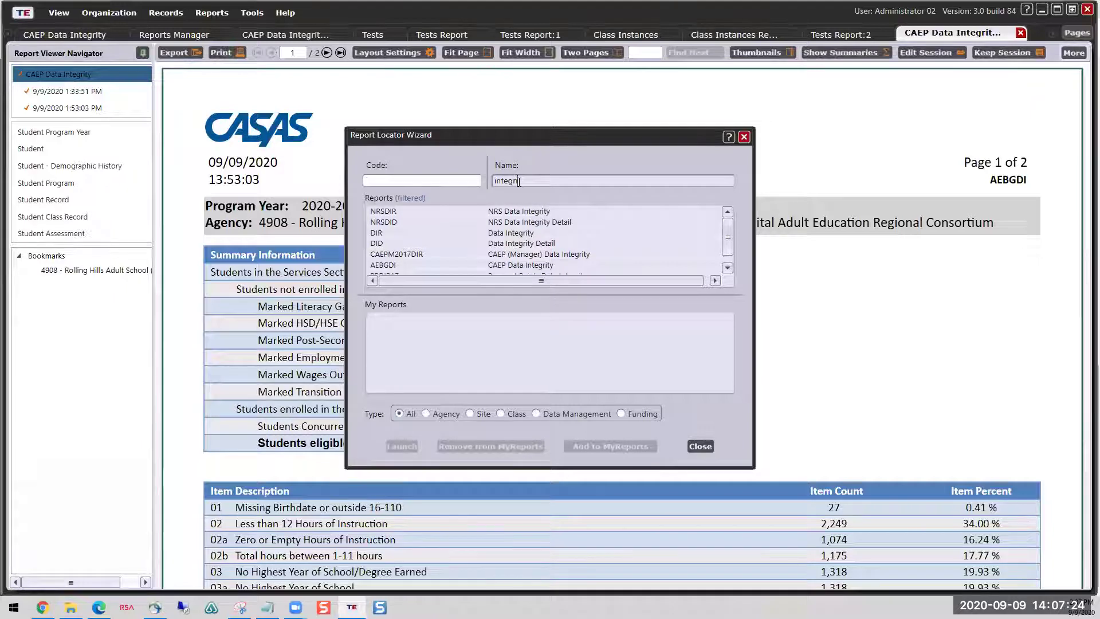
scroll(519, 233, "down", 1)
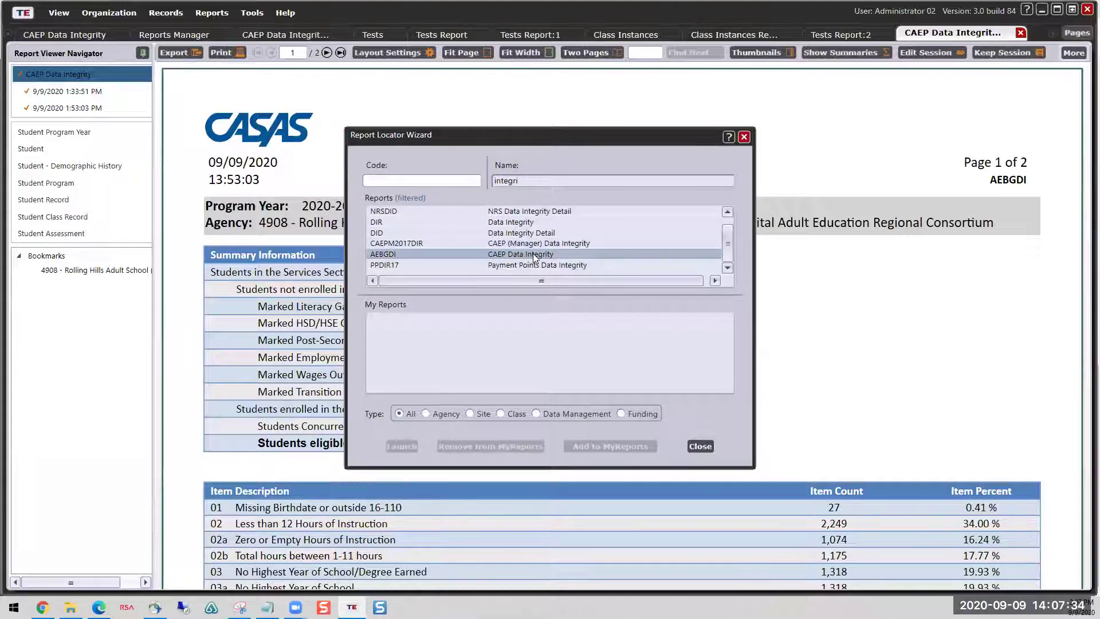
left_click(534, 252)
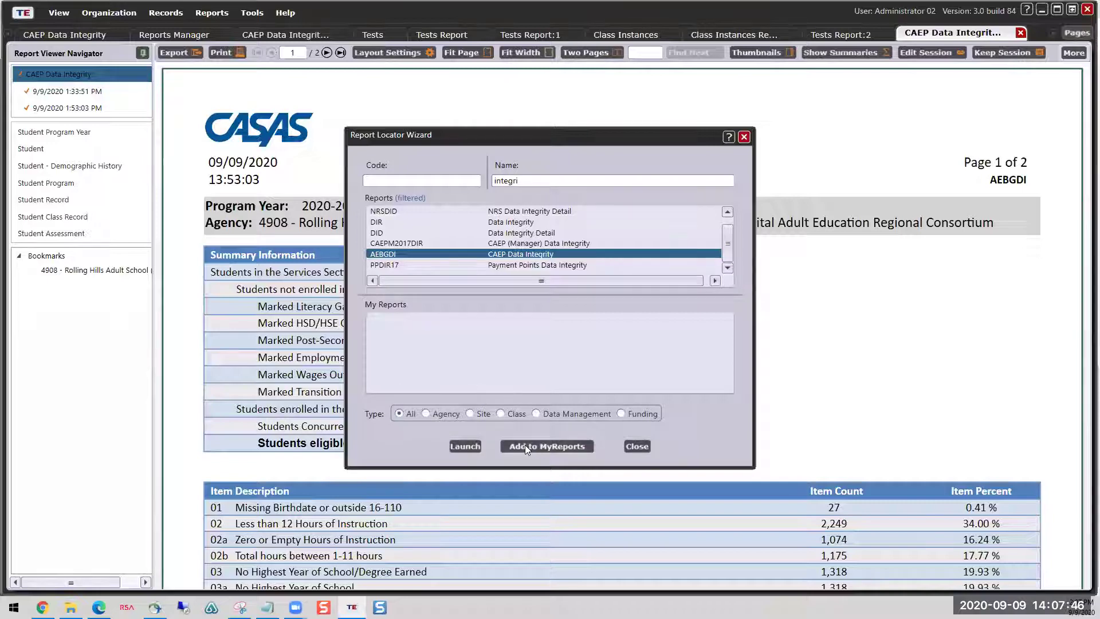
left_click(544, 450)
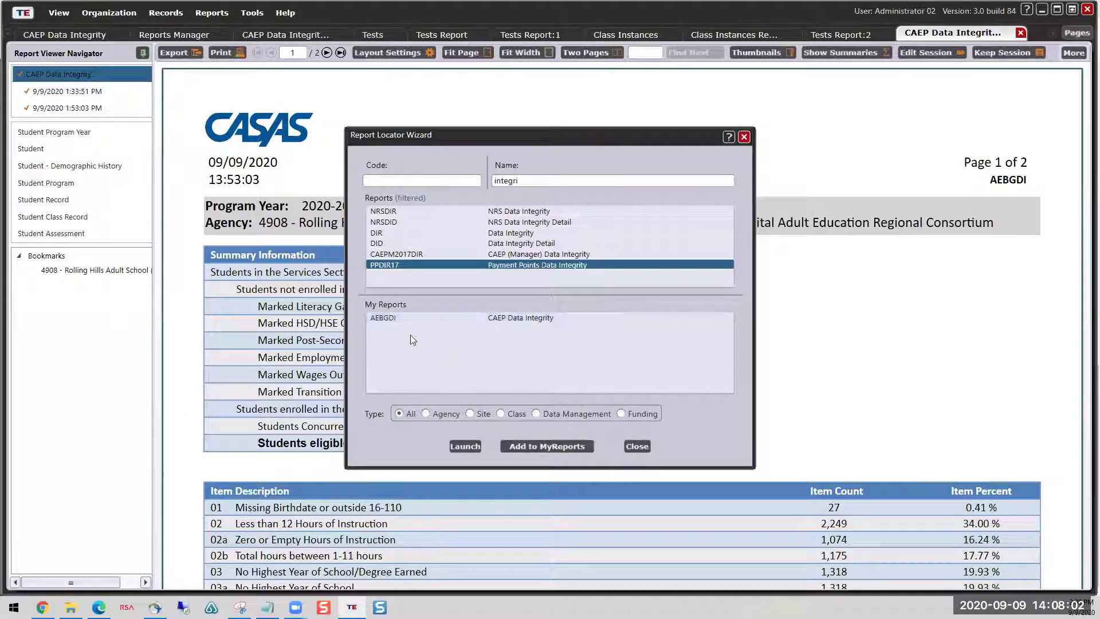
Step: Launch CAEP Data Integrity from My Reports, close the Report Locator Wizard, and bring up the new report's setup page
left_click(488, 322)
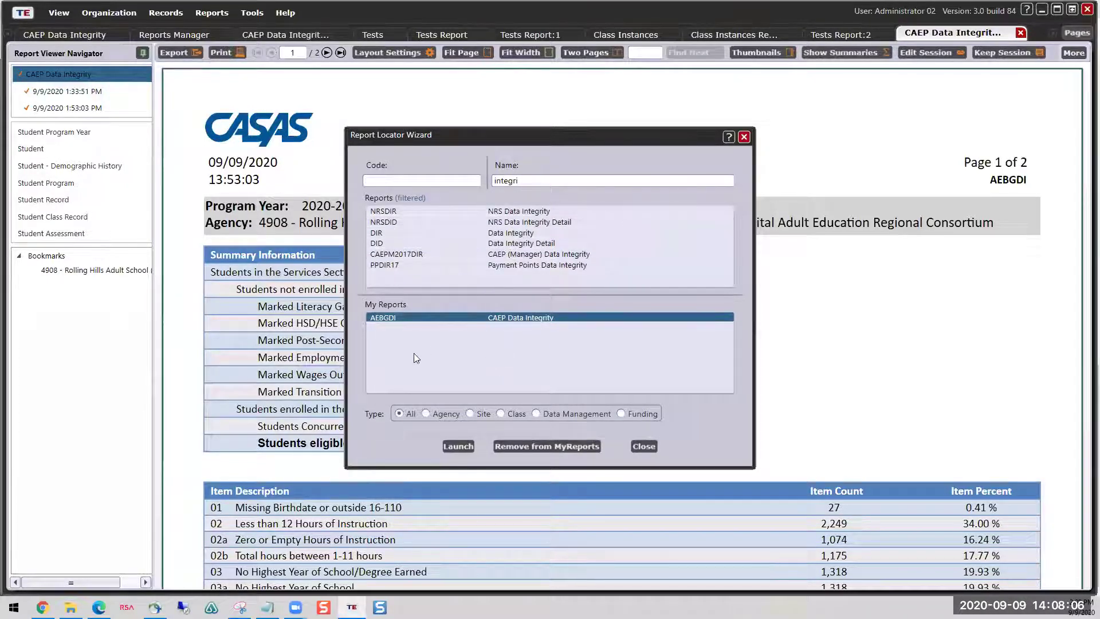
left_click(459, 446)
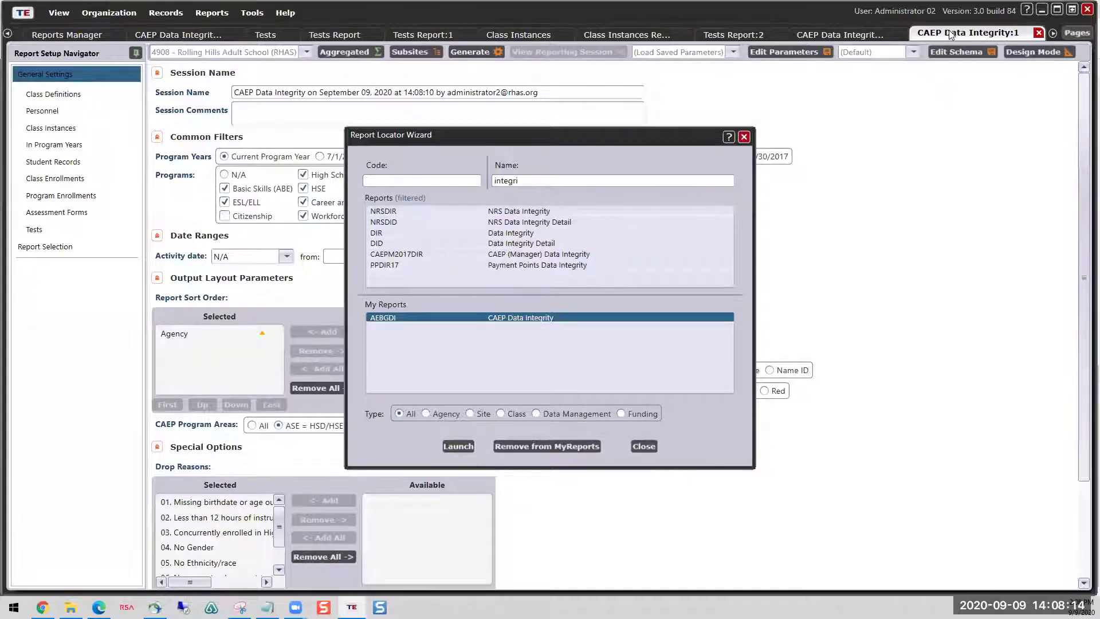
left_click(649, 446)
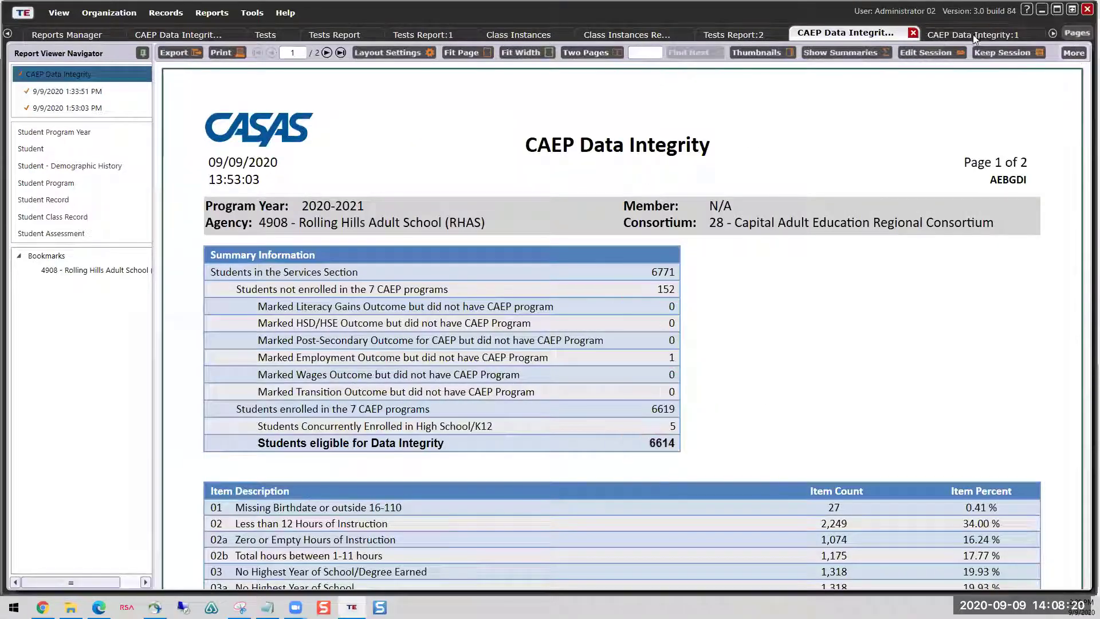
left_click(975, 37)
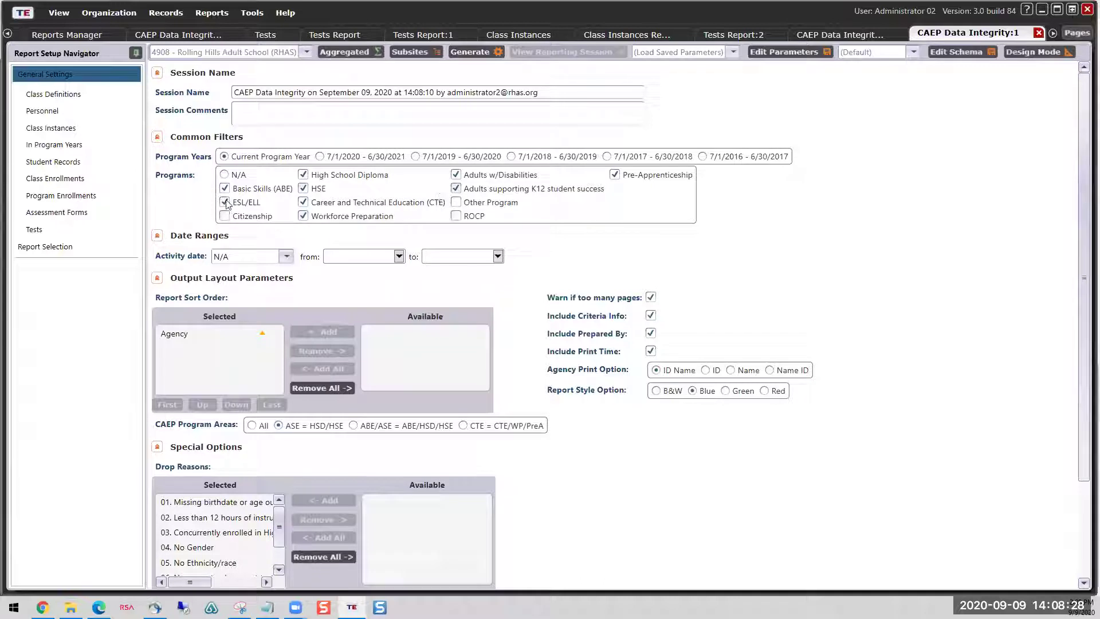
Step: Limit the report's Programs filter to ESL/ELL by clearing all other selected programs, and generate the CAEP Data Integrity report
left_click(225, 189)
left_click(303, 189)
left_click(303, 175)
left_click(303, 202)
left_click(303, 216)
left_click(456, 174)
left_click(456, 189)
left_click(615, 174)
left_click(479, 52)
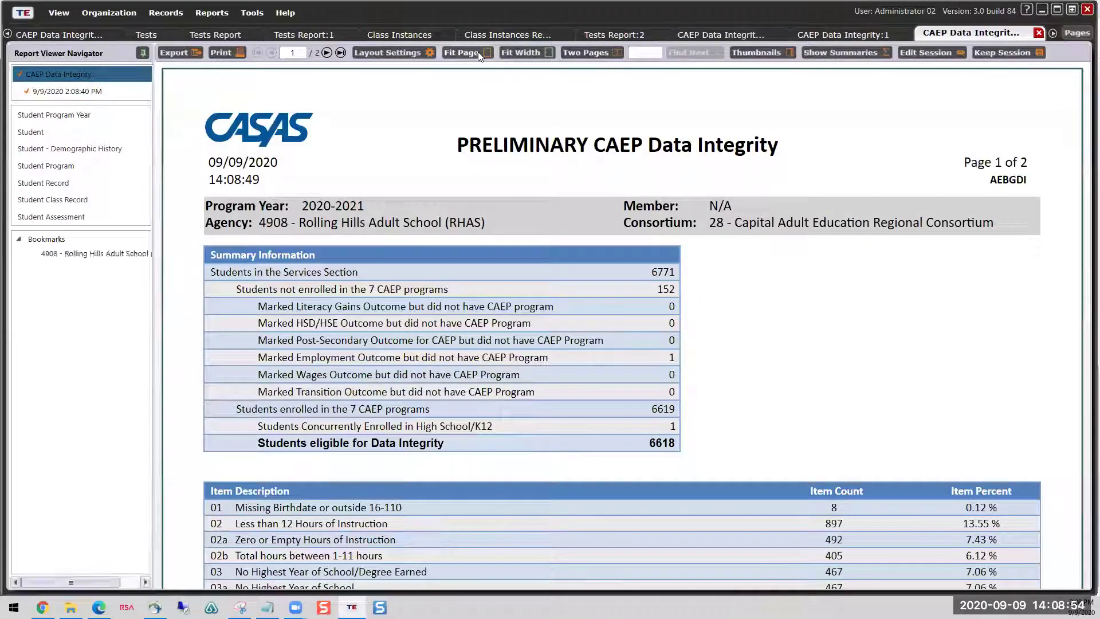
Step: Look through the generated report's summary information and the item counts and percentages on its first page
scroll(782, 269, "down", 3)
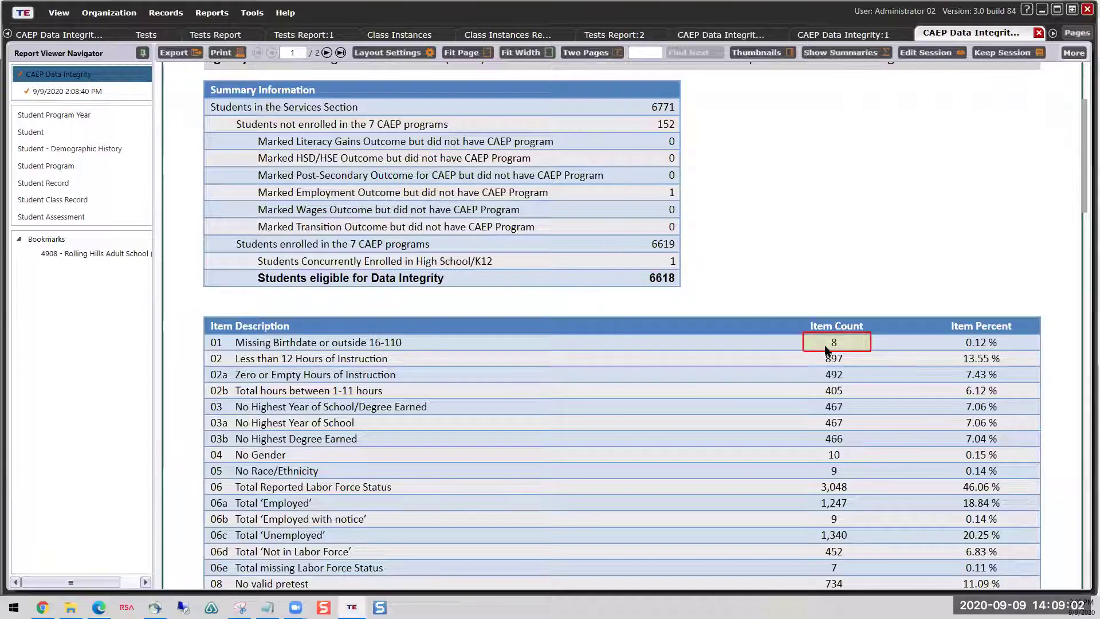
scroll(827, 361, "down", 3)
scroll(826, 369, "down", 1)
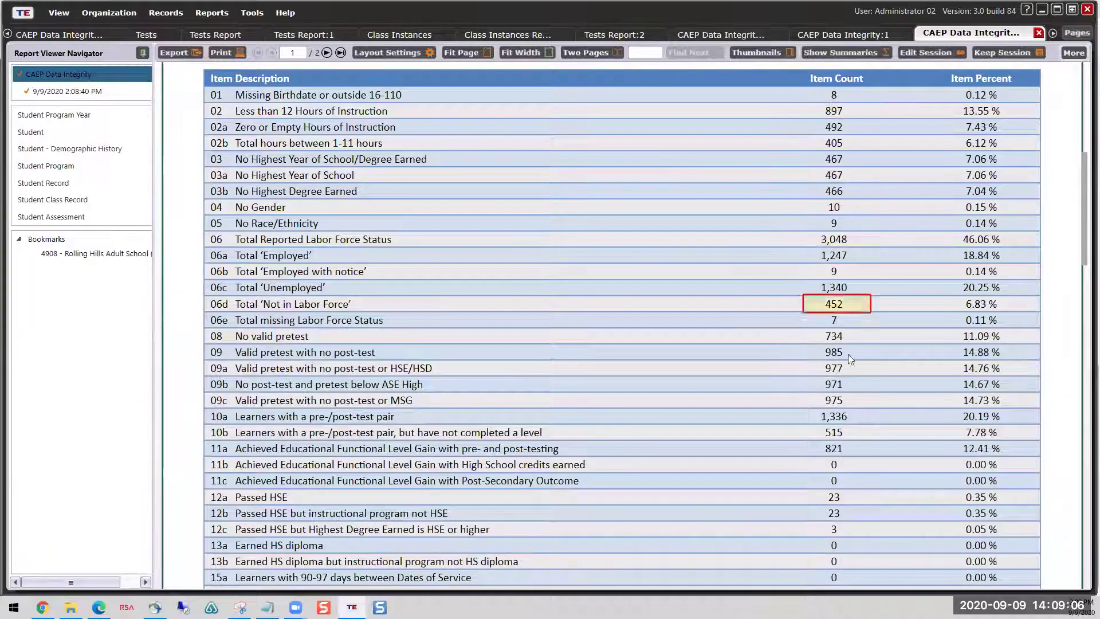
scroll(854, 441, "down", 3)
scroll(851, 442, "up", 7)
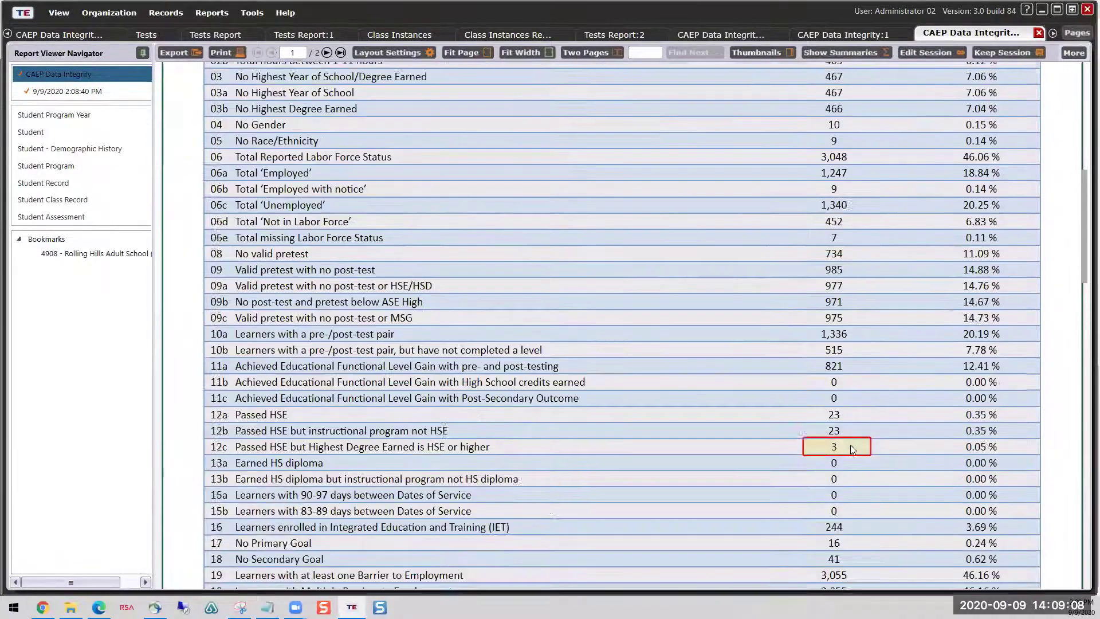
scroll(840, 439, "down", 1)
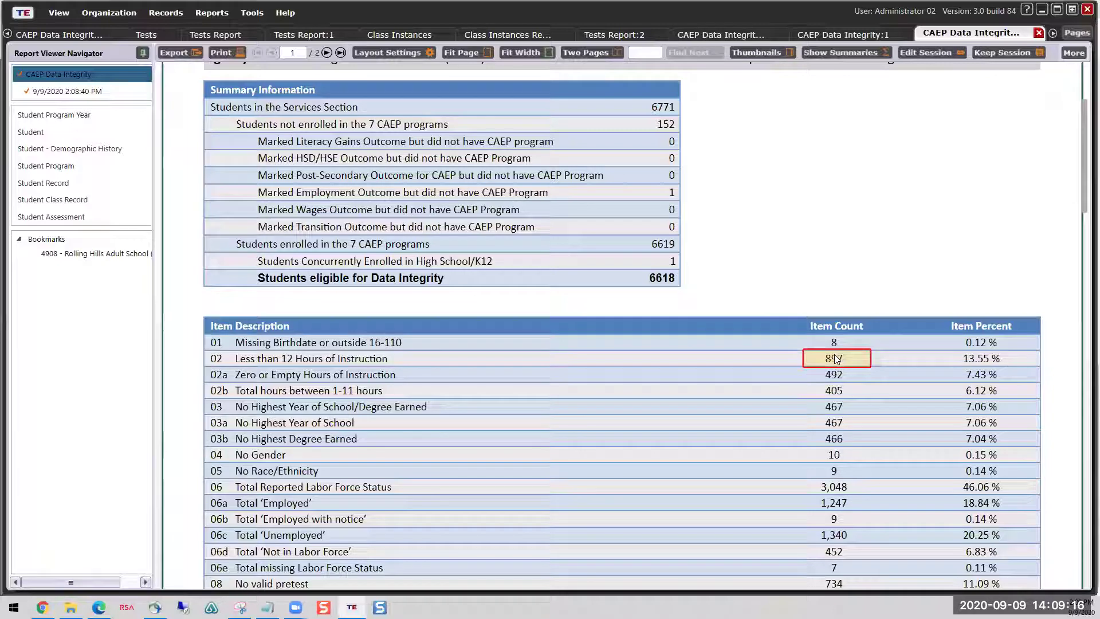
scroll(645, 228, "up", 5)
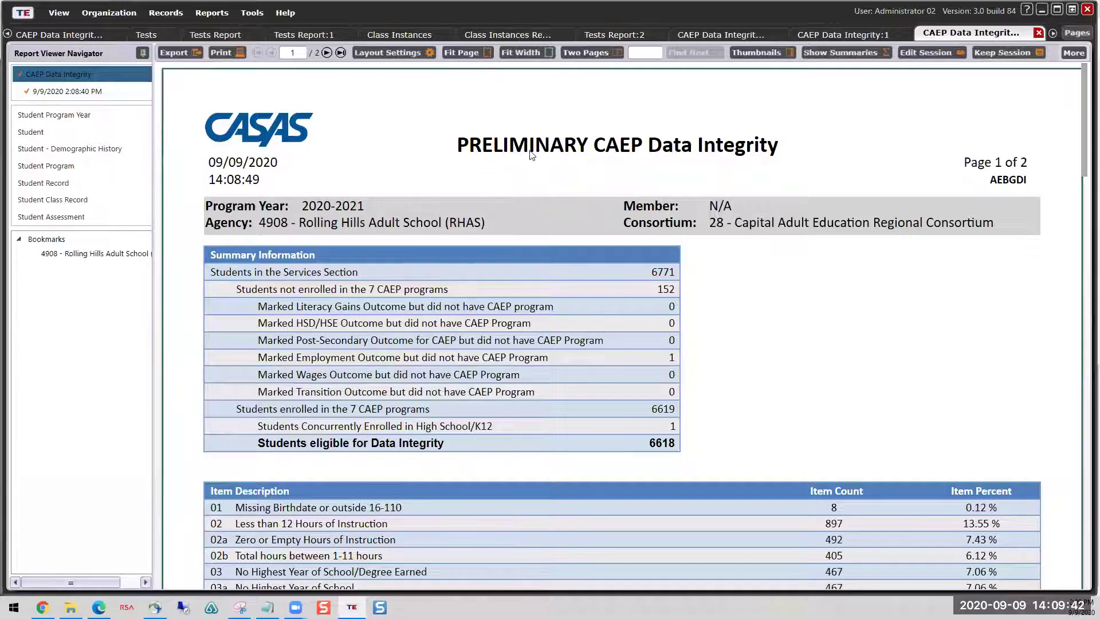
Step: Examine the PRELIMINARY report heading and the instructional program listed under Criteria on the last page, and return to the report's beginning
left_click(513, 156)
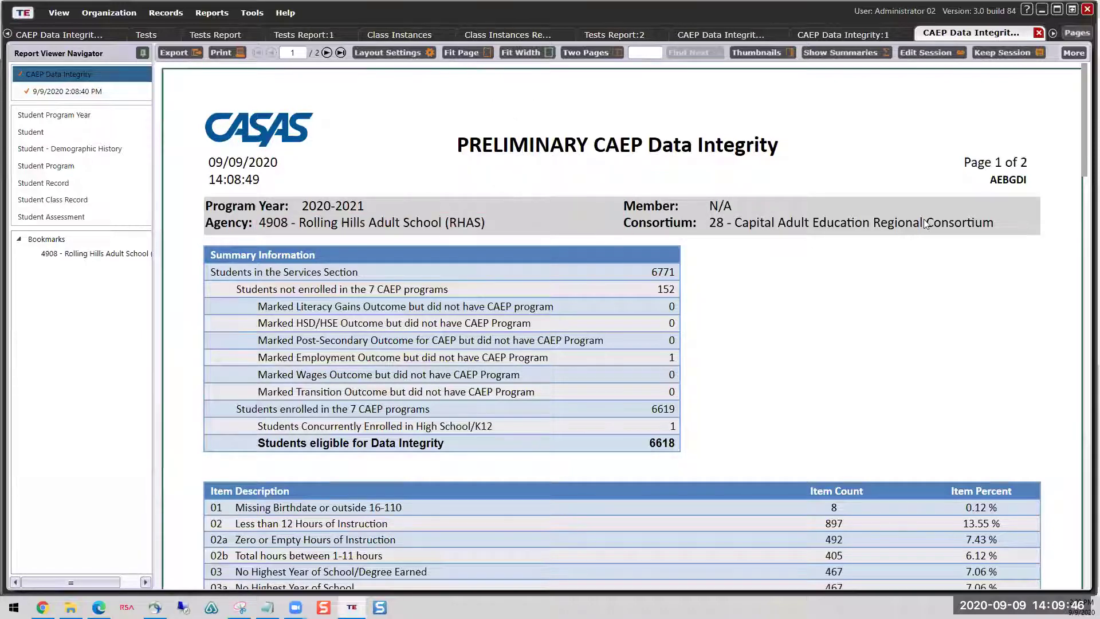
left_click_drag(1085, 115, 1064, 421)
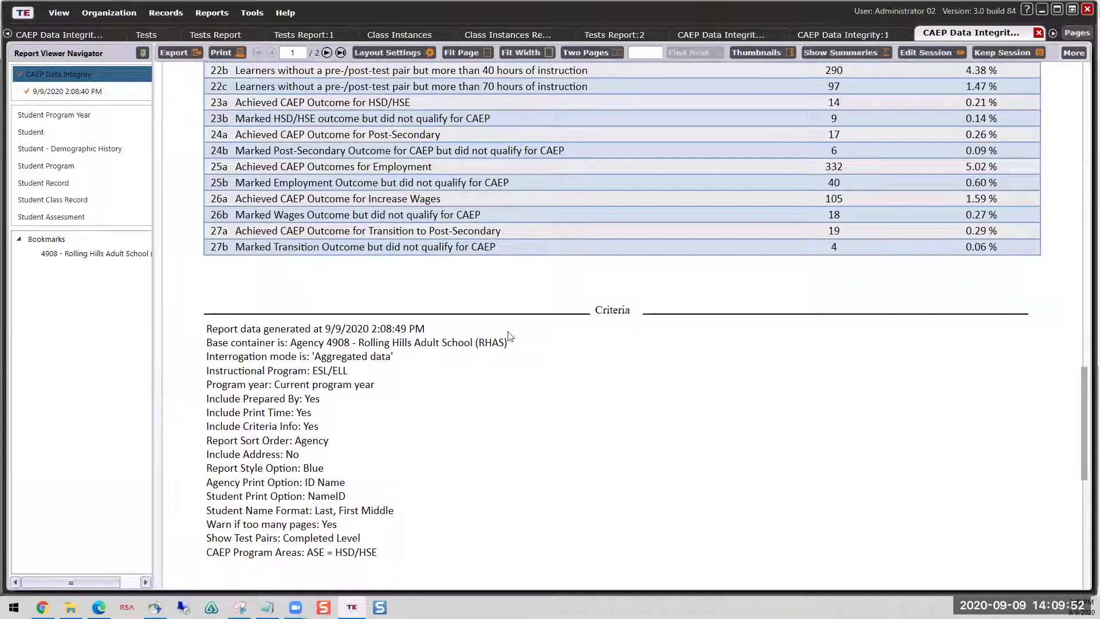
left_click(318, 378)
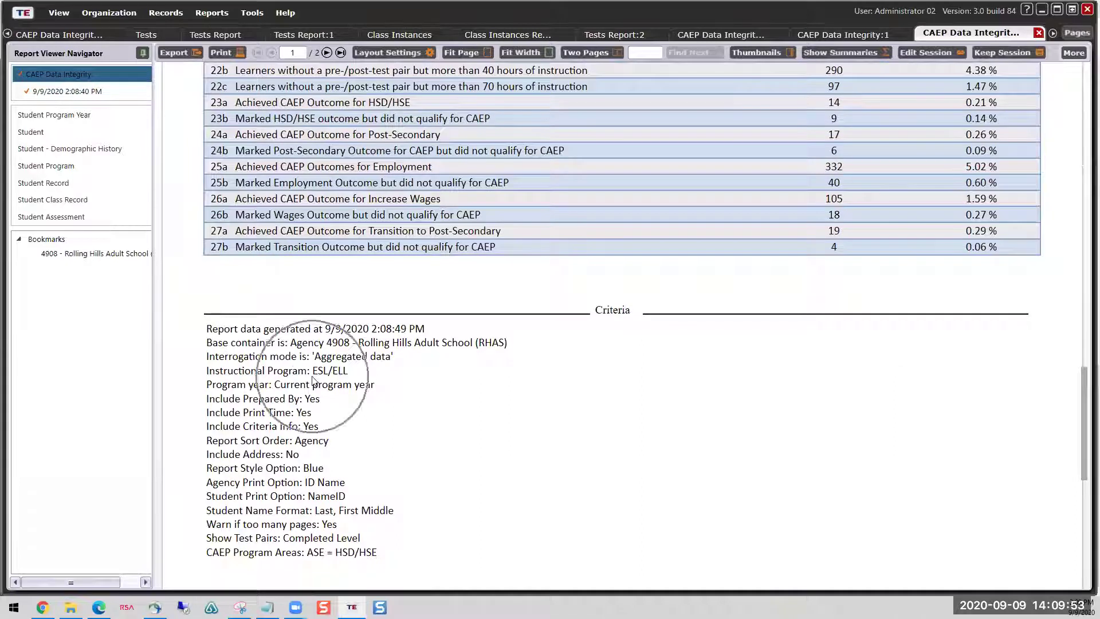
left_click(242, 375)
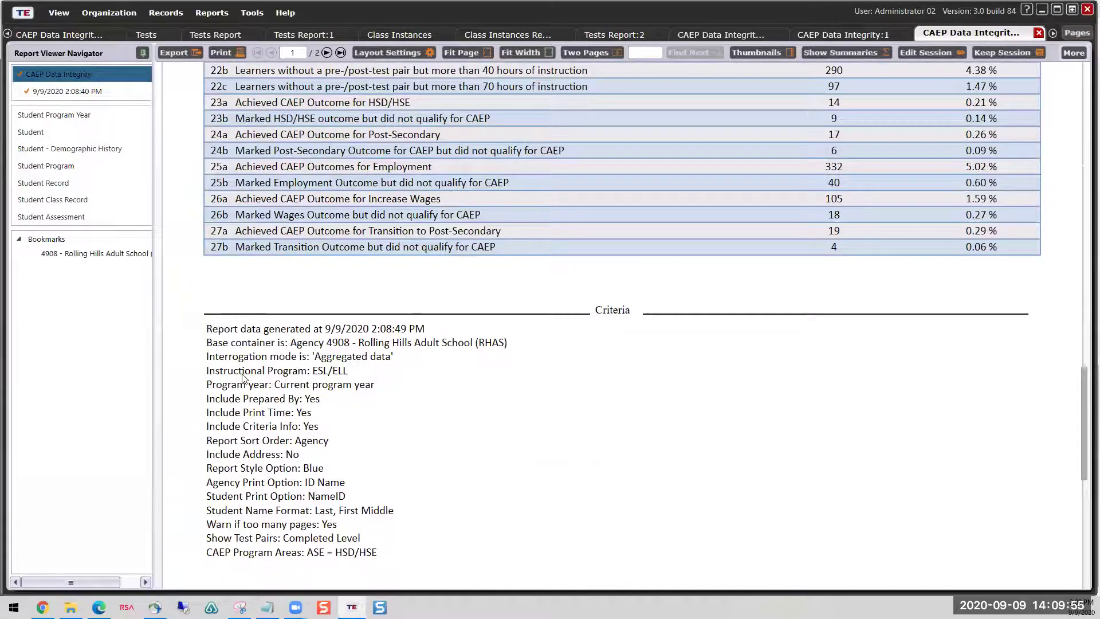
left_click(327, 377)
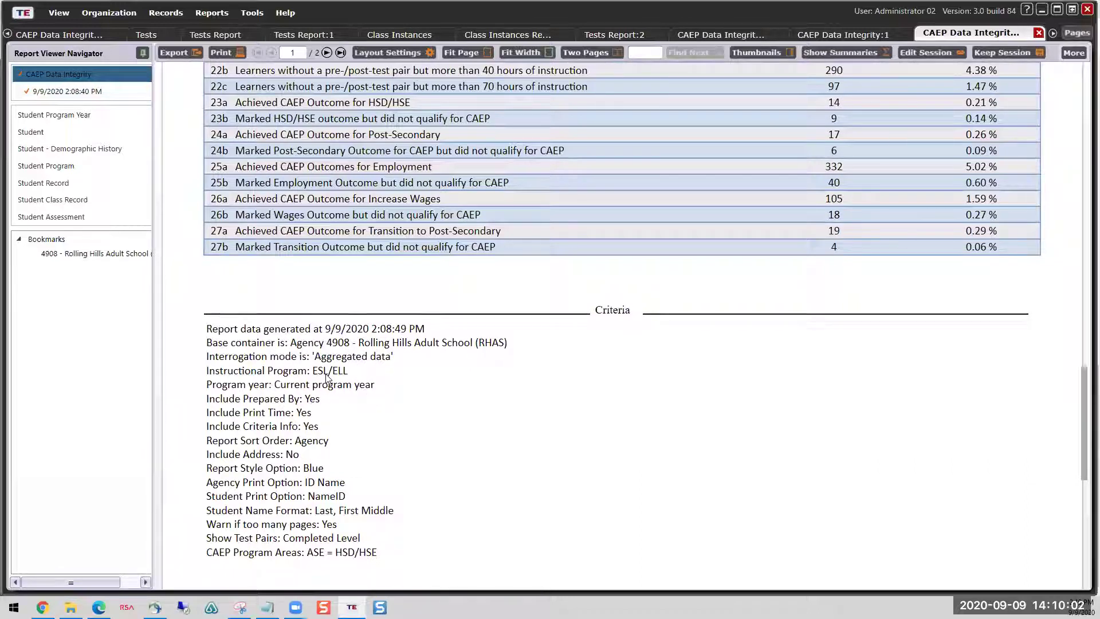
scroll(411, 380, "up", 15)
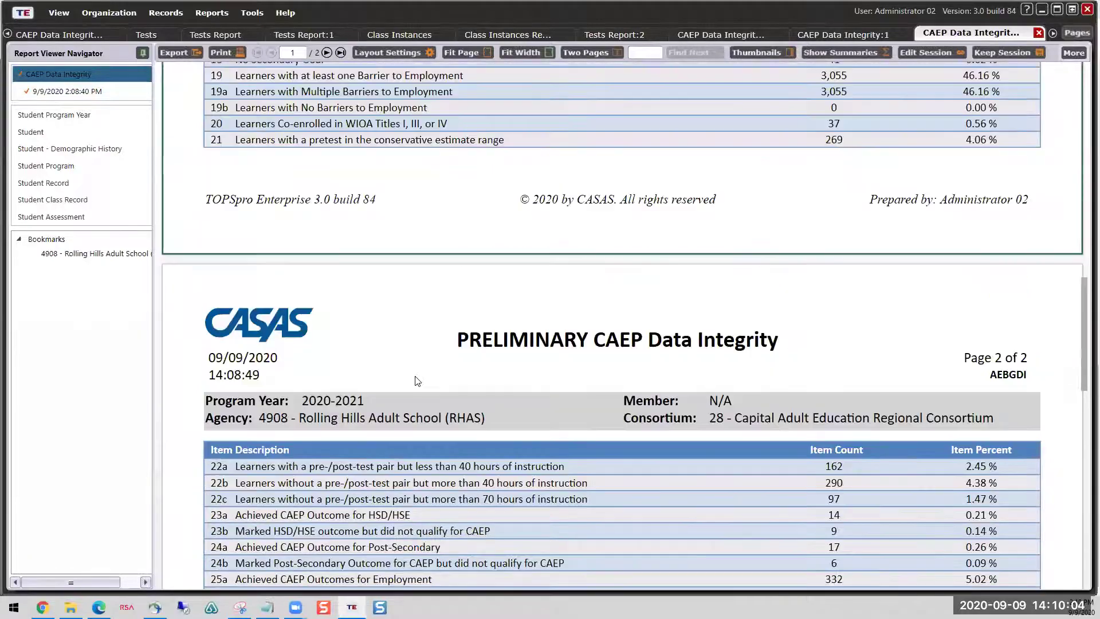
scroll(432, 380, "up", 5)
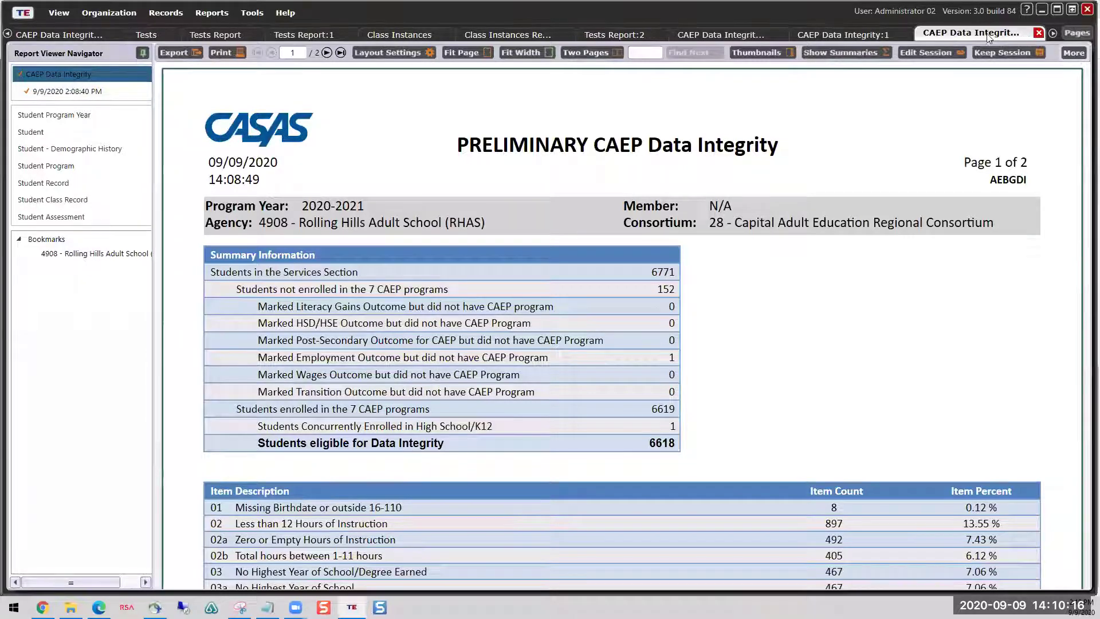
Step: Return to the CAEP Data Integrity setup page and close all open pages
left_click(899, 35)
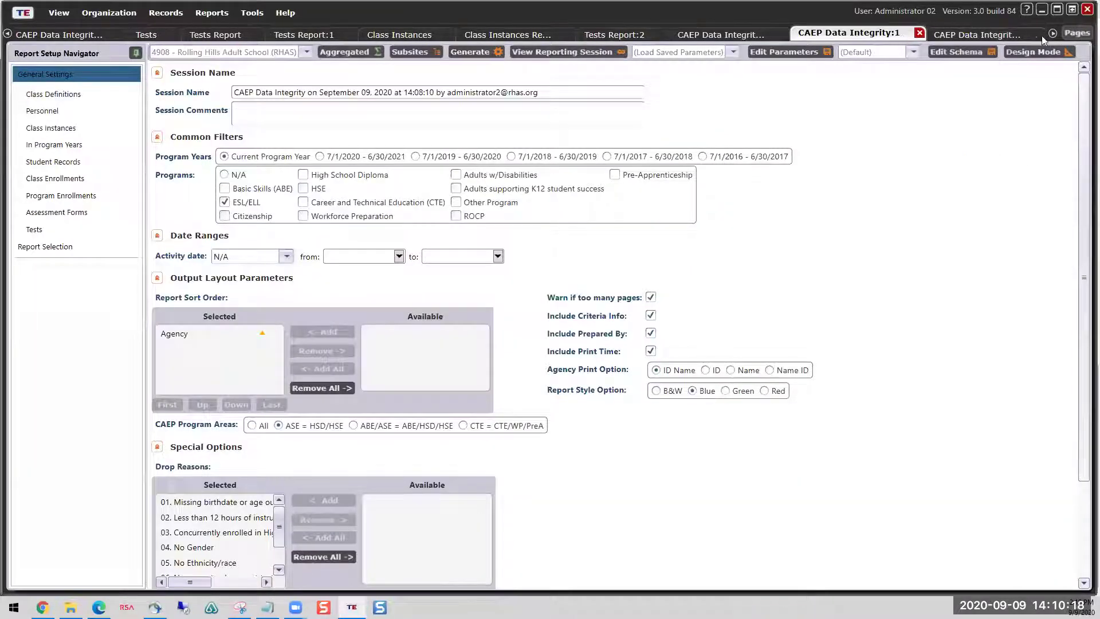
left_click(1078, 33)
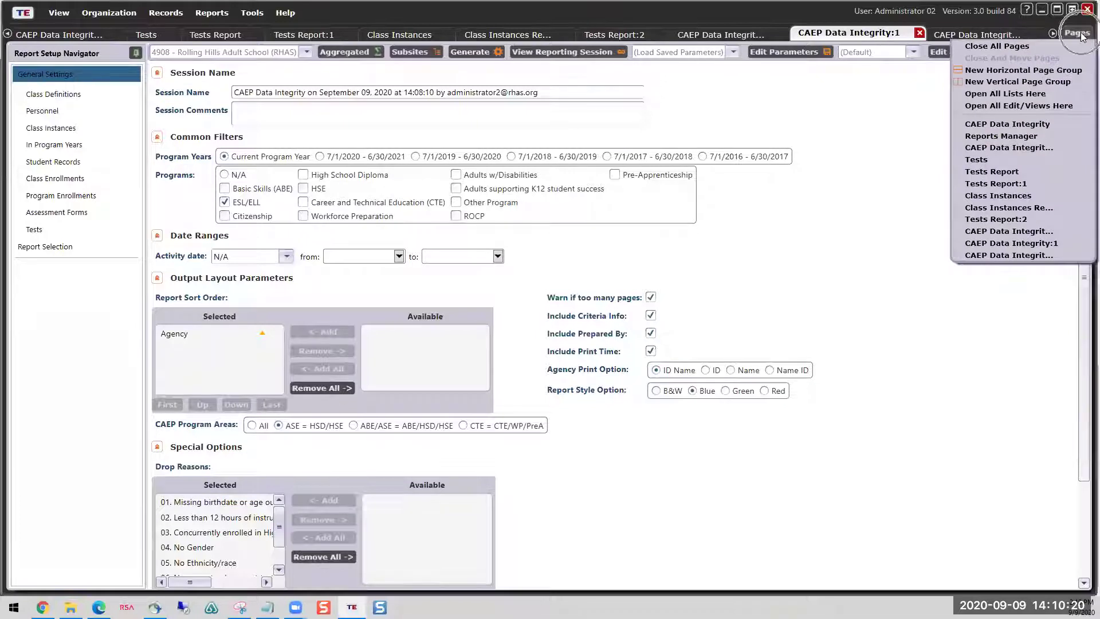
left_click(980, 47)
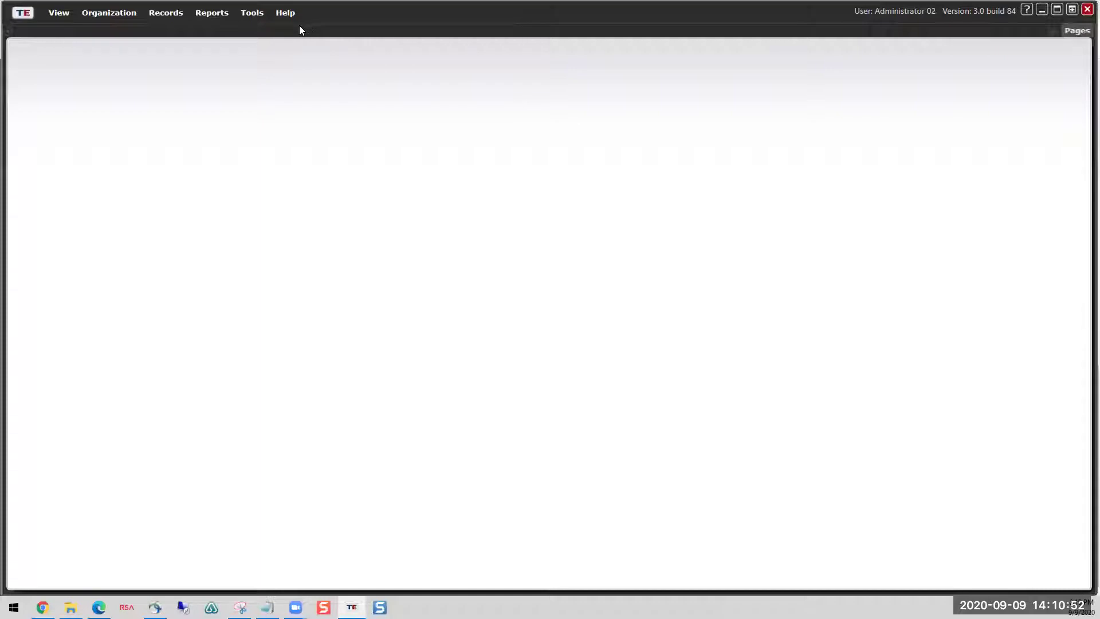
Step: Open the report setup for CAEP Tables from the California state reports
left_click(162, 19)
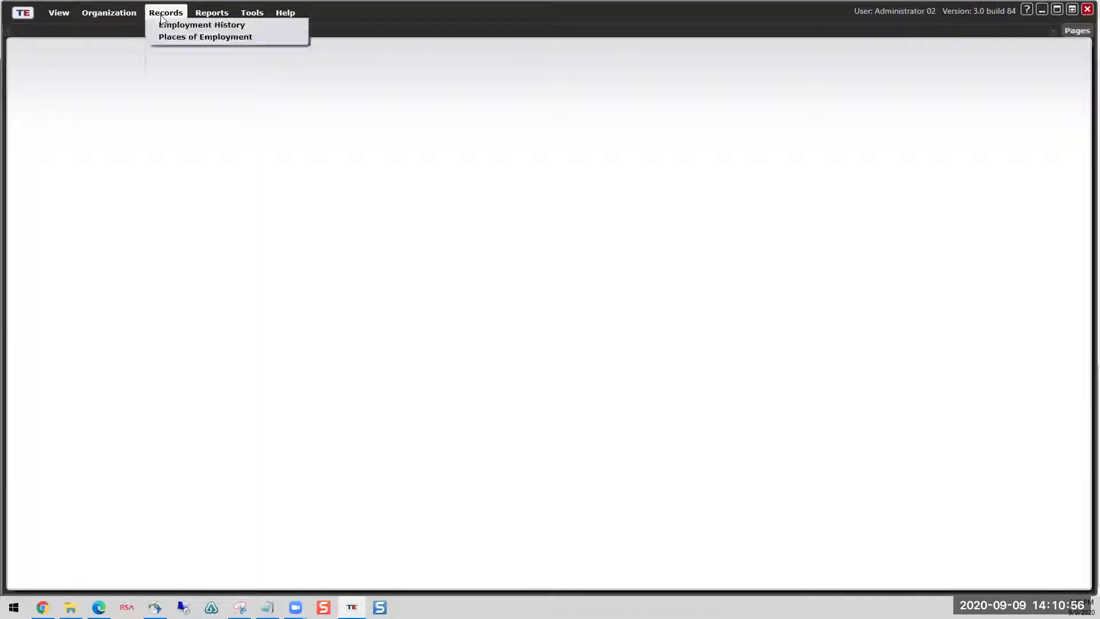
mouse_move(163, 28)
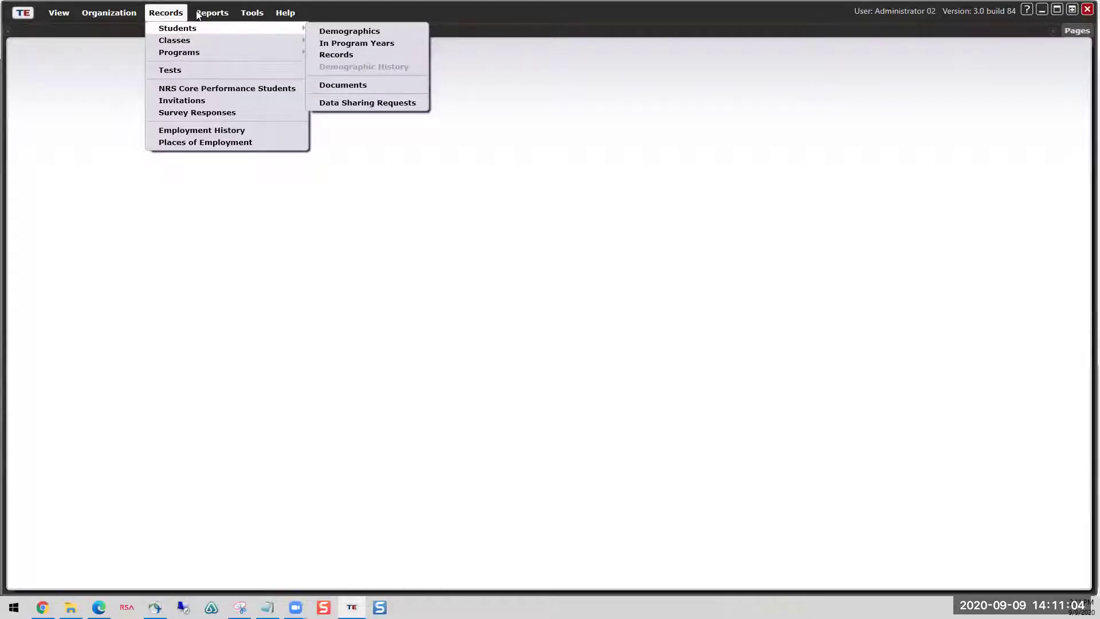
mouse_move(209, 14)
mouse_move(228, 101)
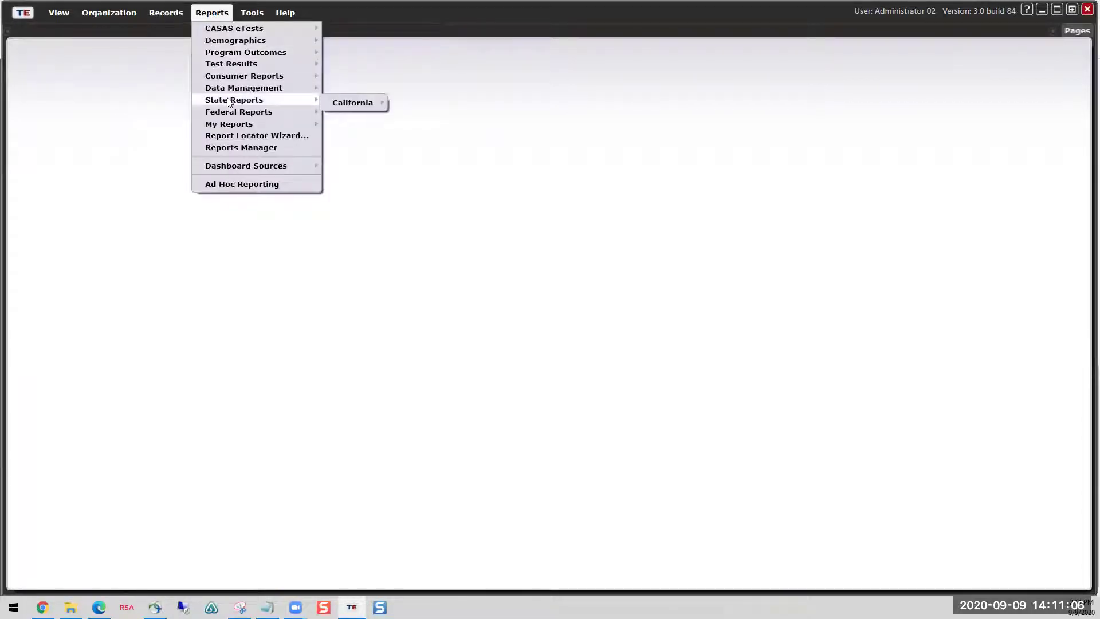
mouse_move(362, 107)
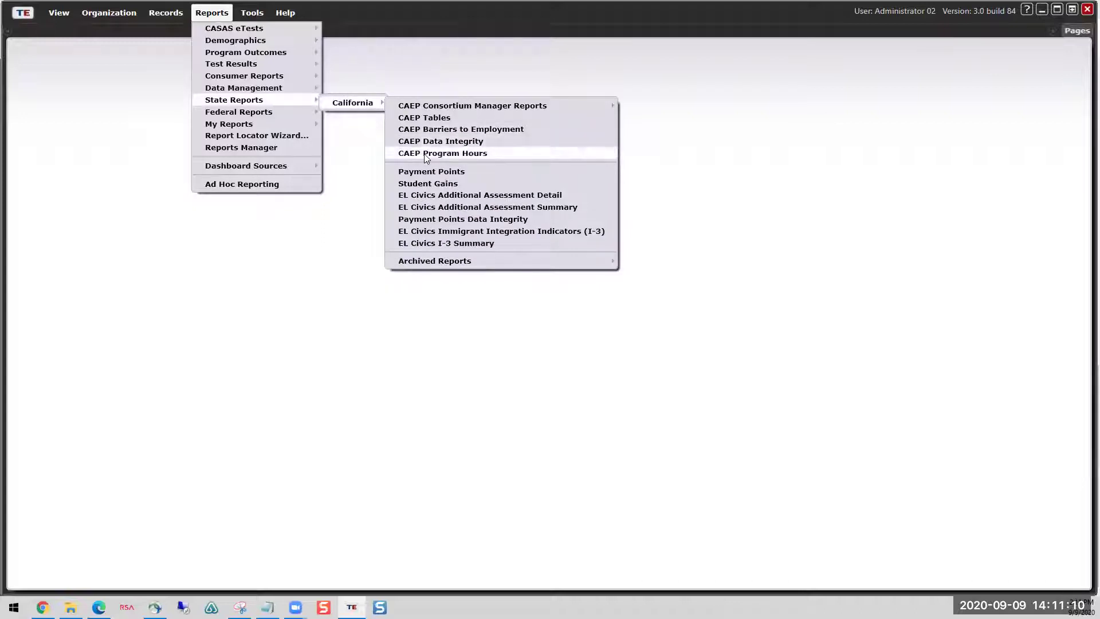
left_click(429, 118)
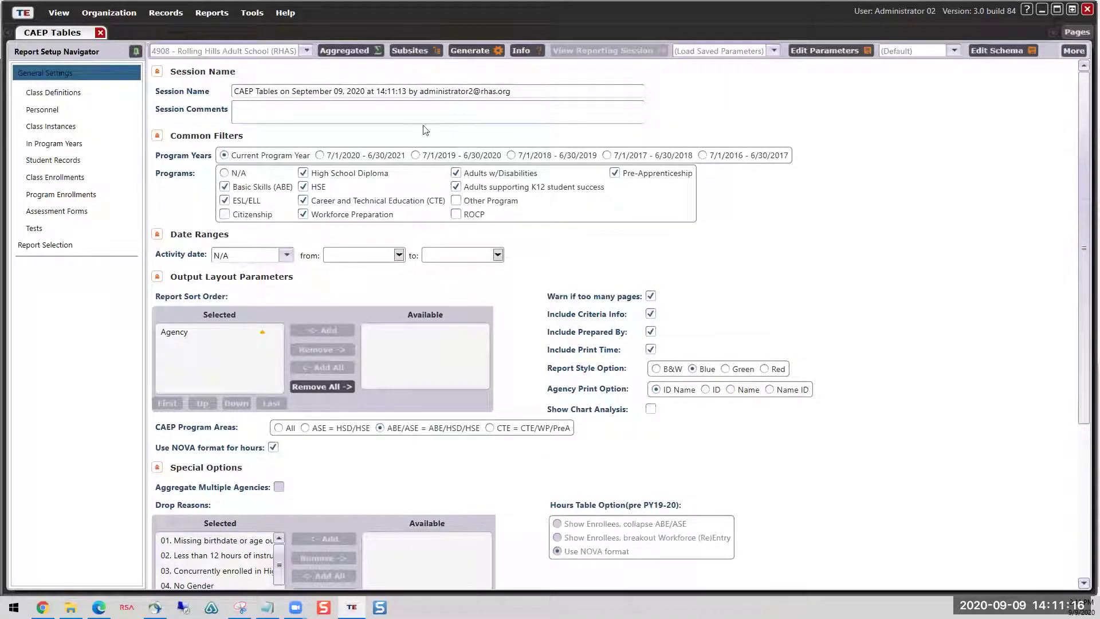
Step: Limit the CAEP Tables Programs filter to Basic Skills (ABE) by clearing all other selected programs, and generate the report
left_click(229, 193)
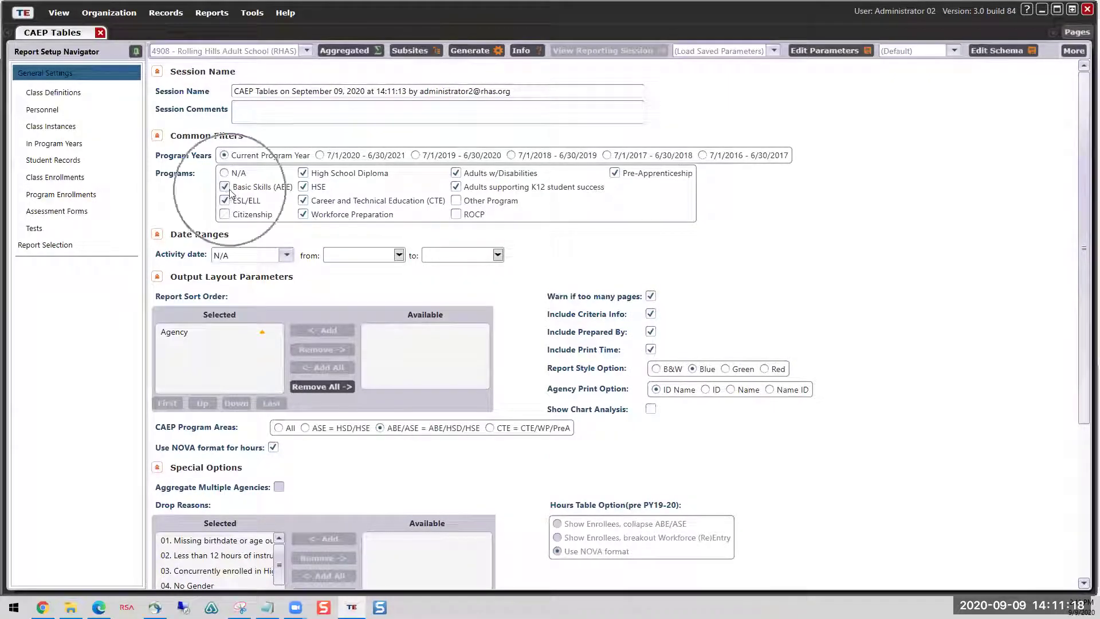
left_click(230, 205)
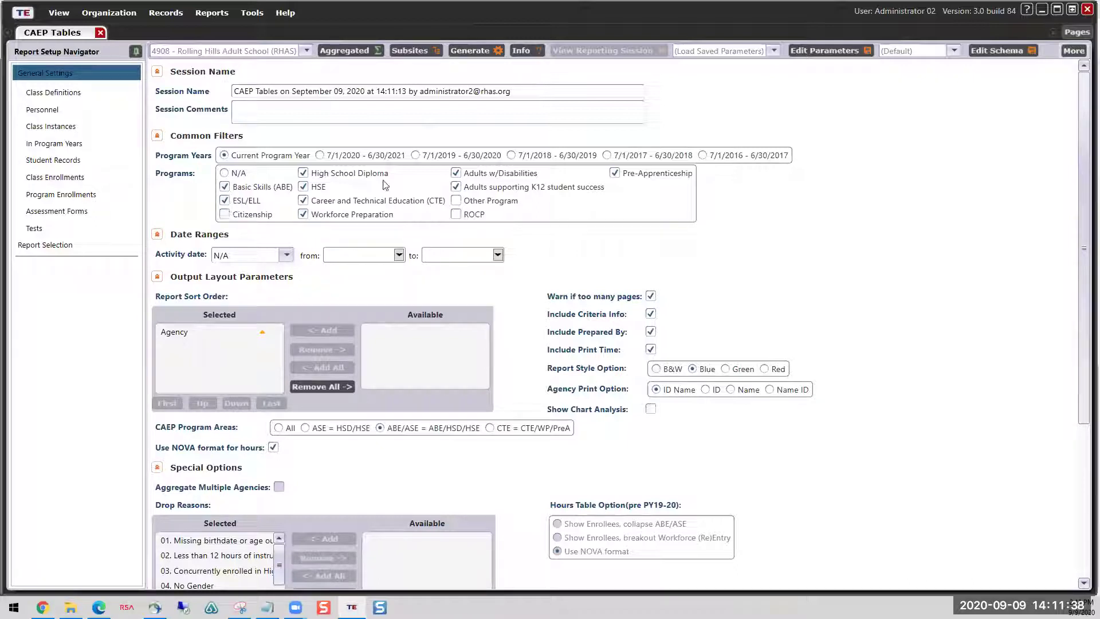
left_click(614, 173)
left_click(456, 173)
left_click(456, 187)
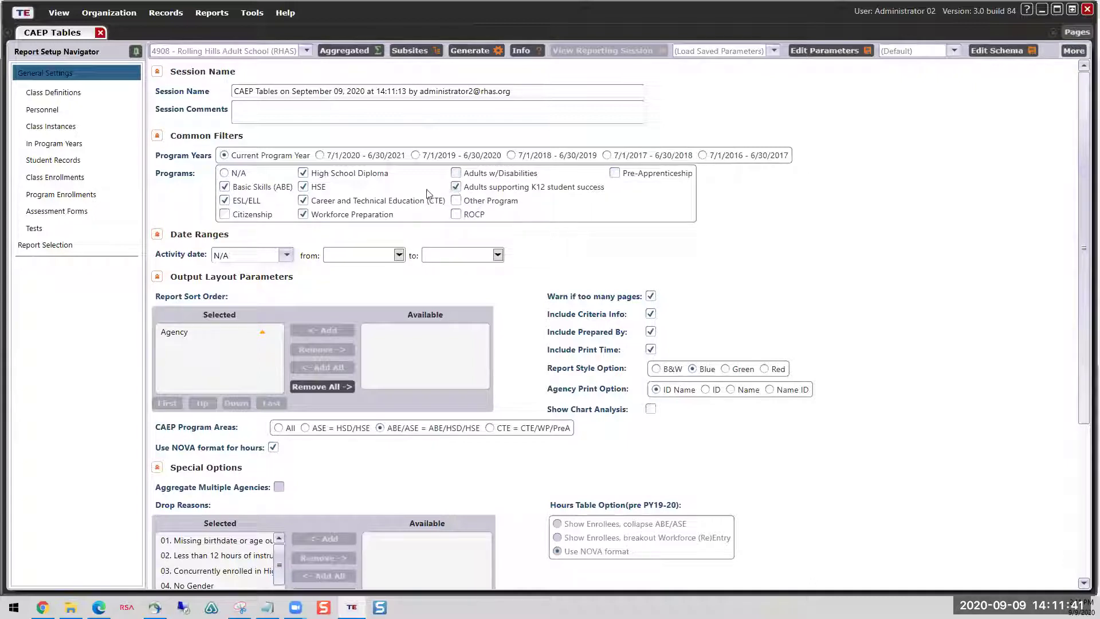
left_click(303, 173)
left_click(304, 187)
left_click(304, 200)
left_click(303, 215)
left_click(224, 202)
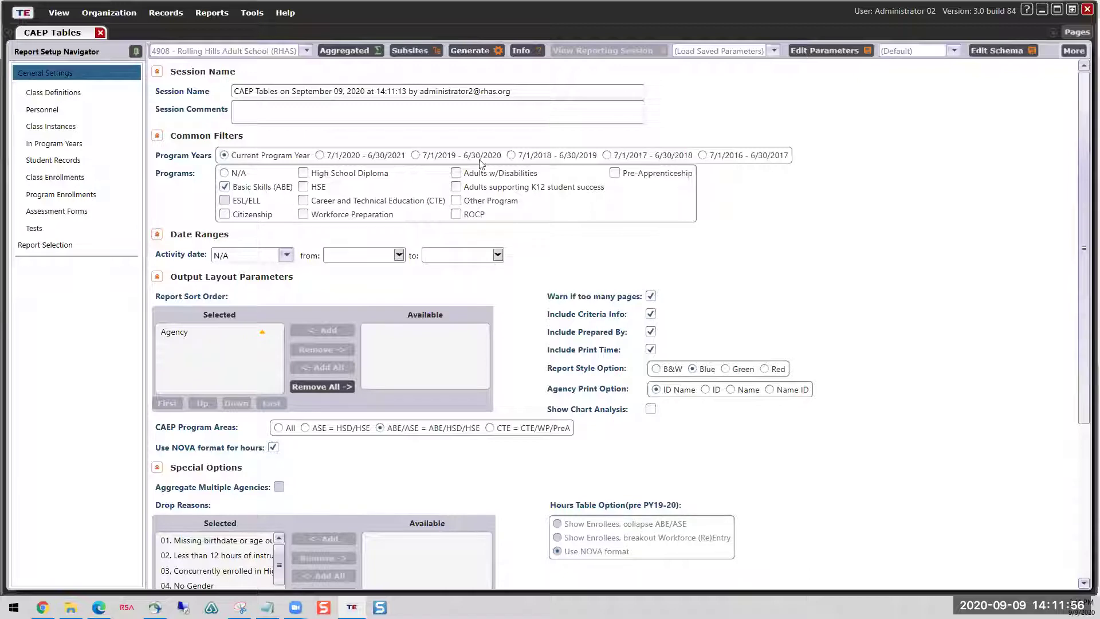
left_click(476, 53)
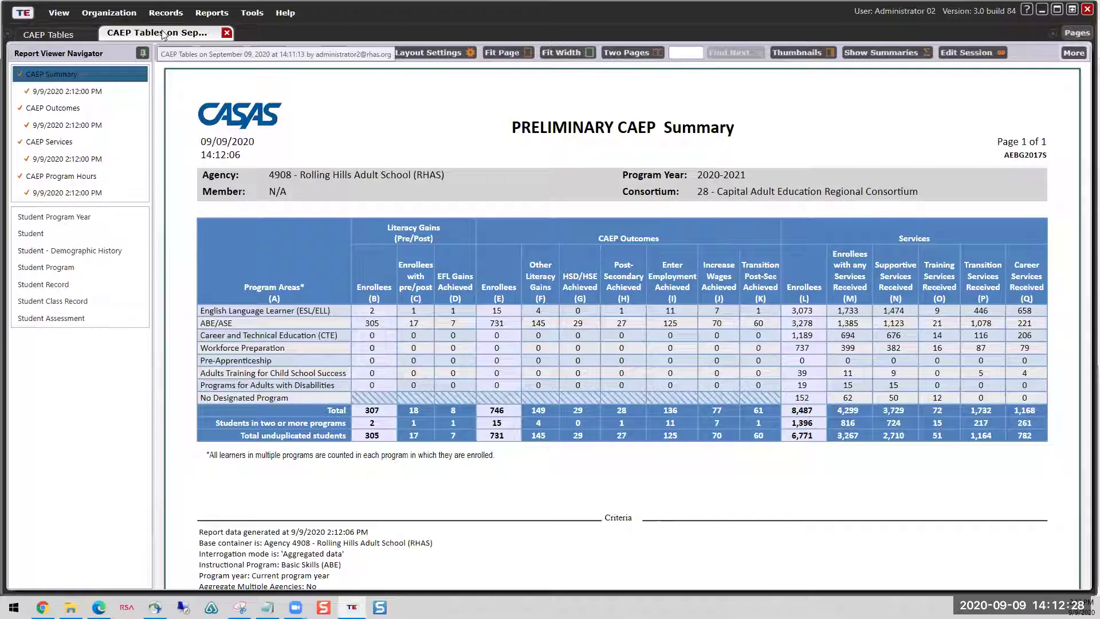
Step: Open a second CAEP Tables setup from the California state reports and generate it with the default program selection
left_click(217, 14)
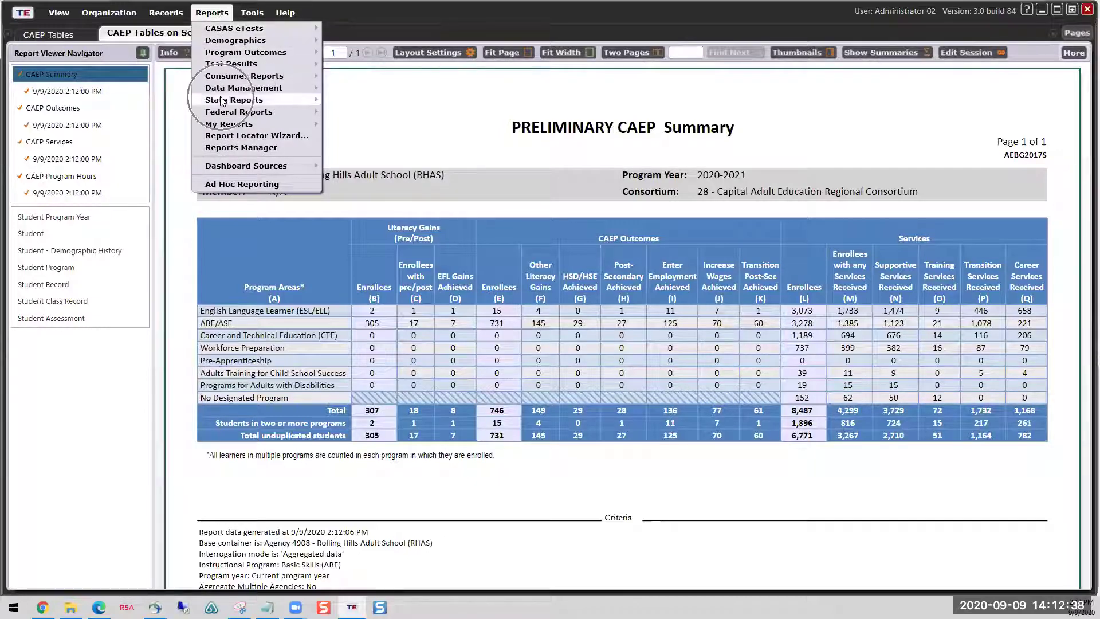
mouse_move(287, 101)
mouse_move(352, 113)
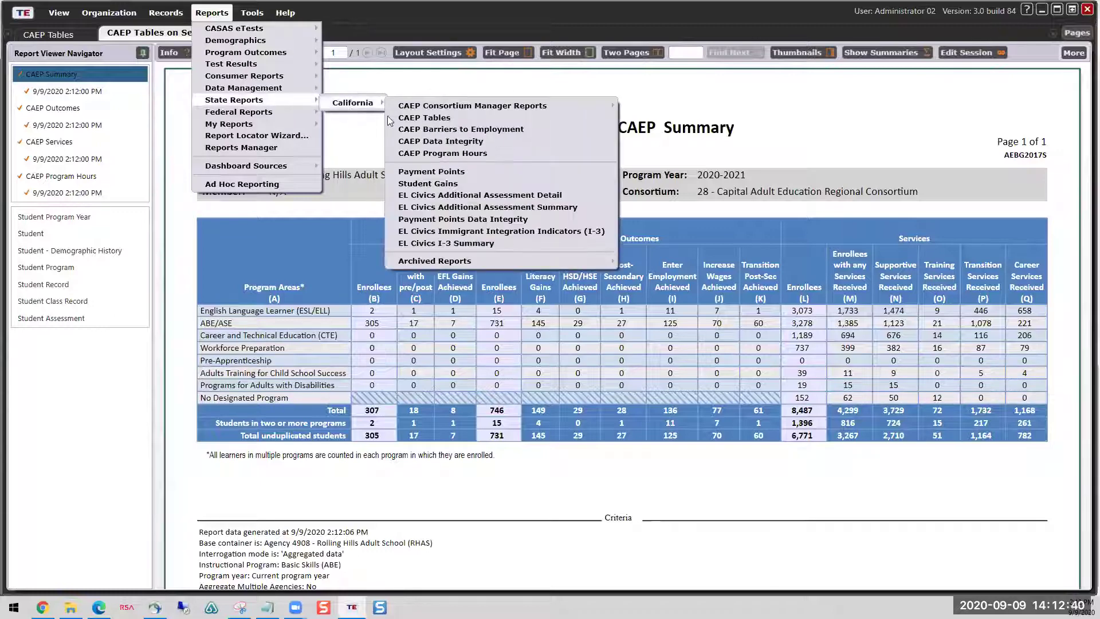
left_click(419, 131)
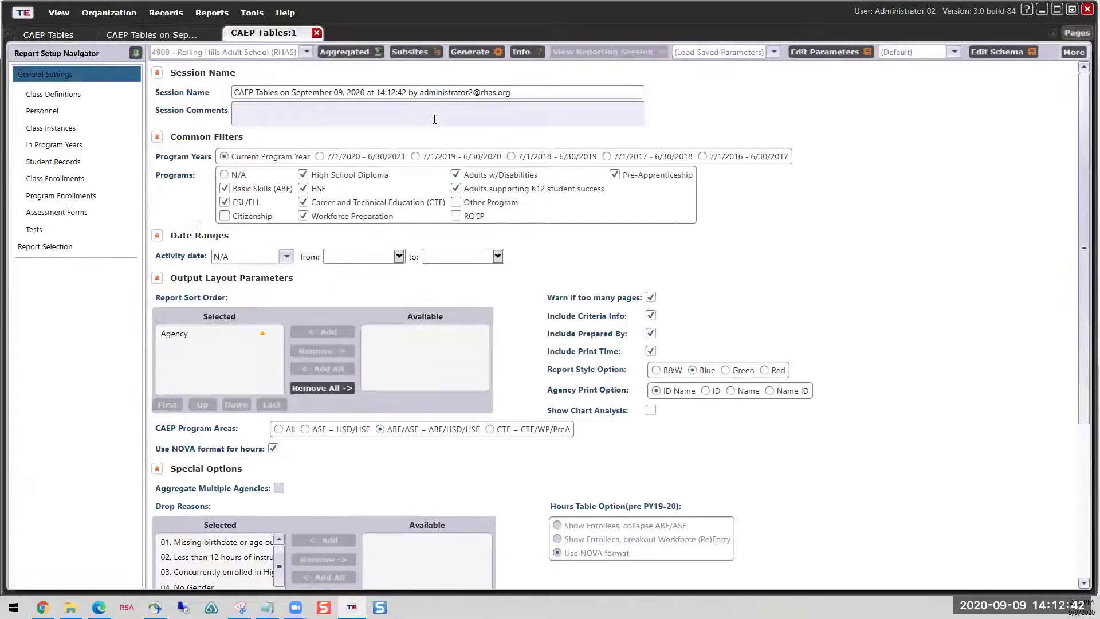
left_click(478, 51)
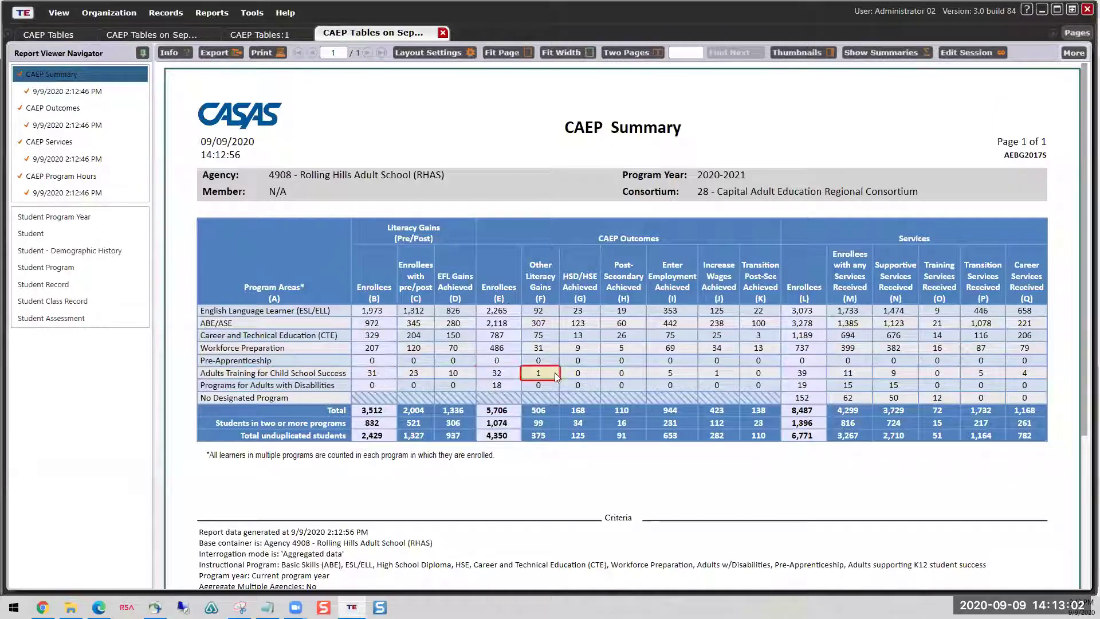
Step: Create a new horizontal page group and move the CAEP Summary report generated with the default programs into it
left_click(1073, 55)
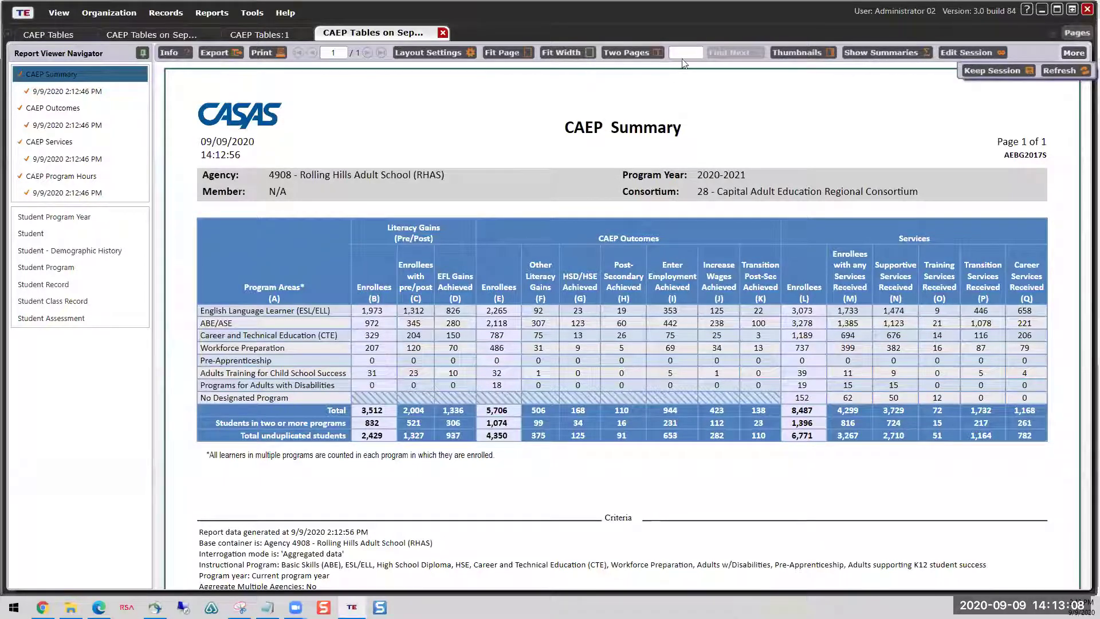
left_click(636, 53)
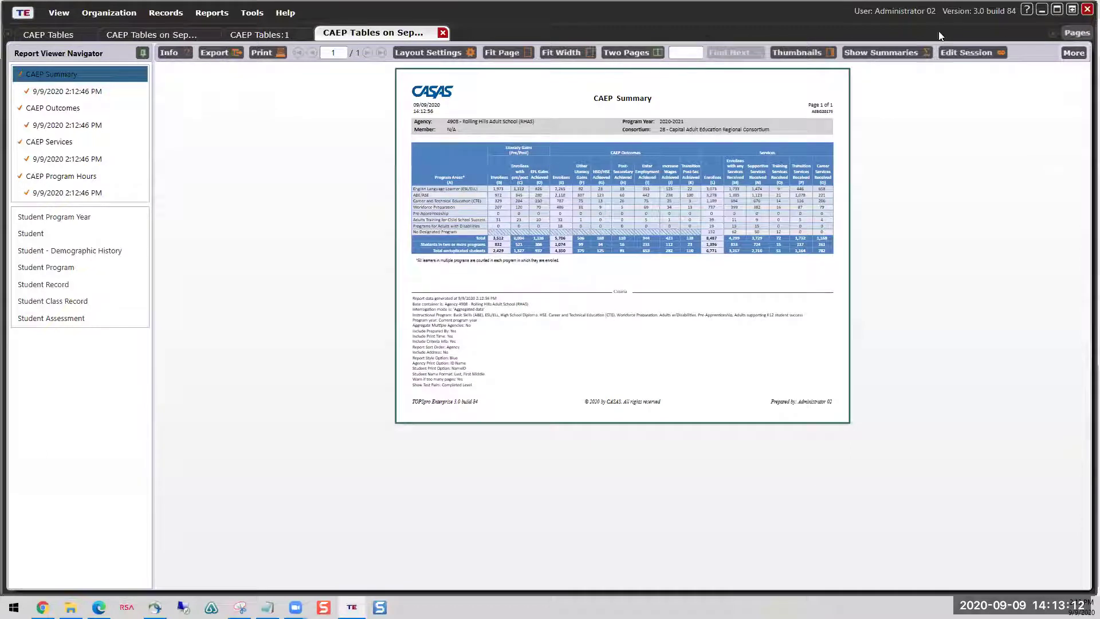
left_click(1082, 35)
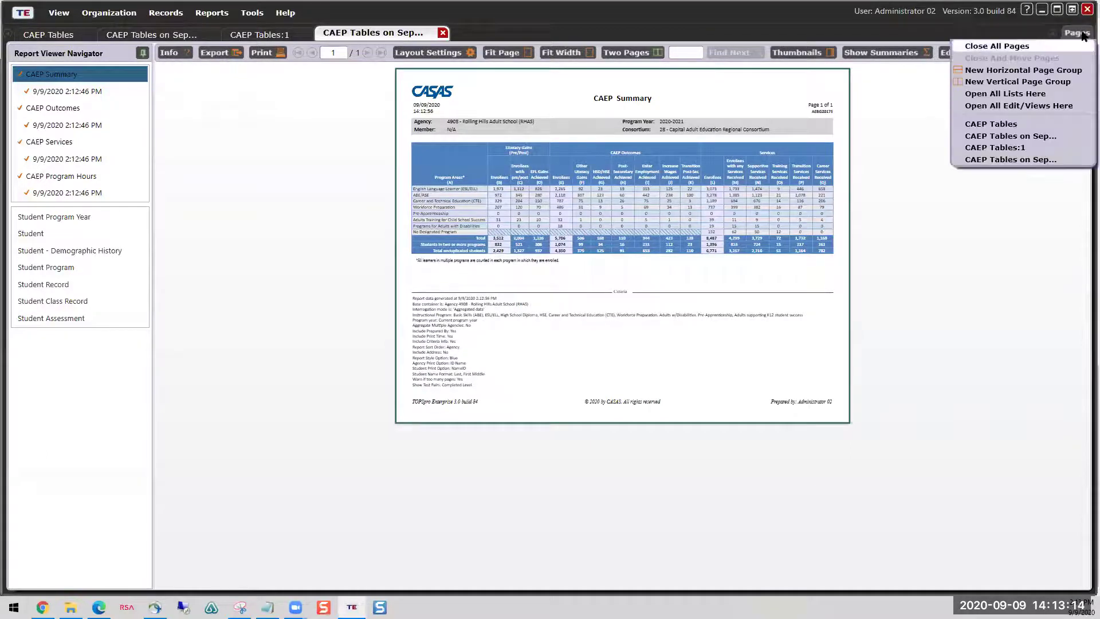
left_click(1082, 36)
left_click(1078, 38)
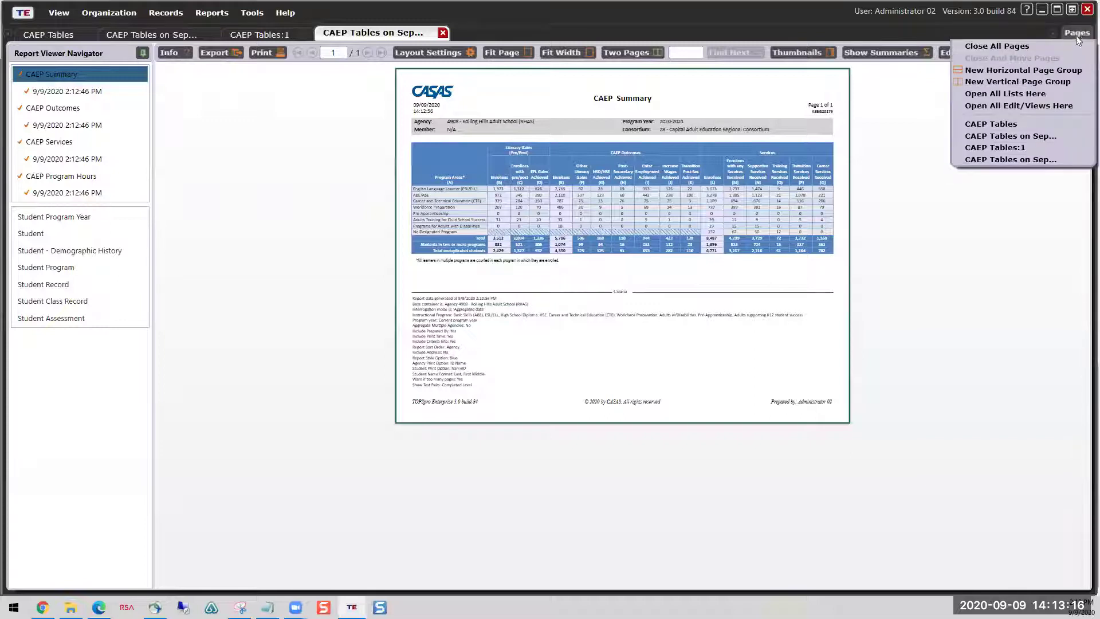
left_click(984, 71)
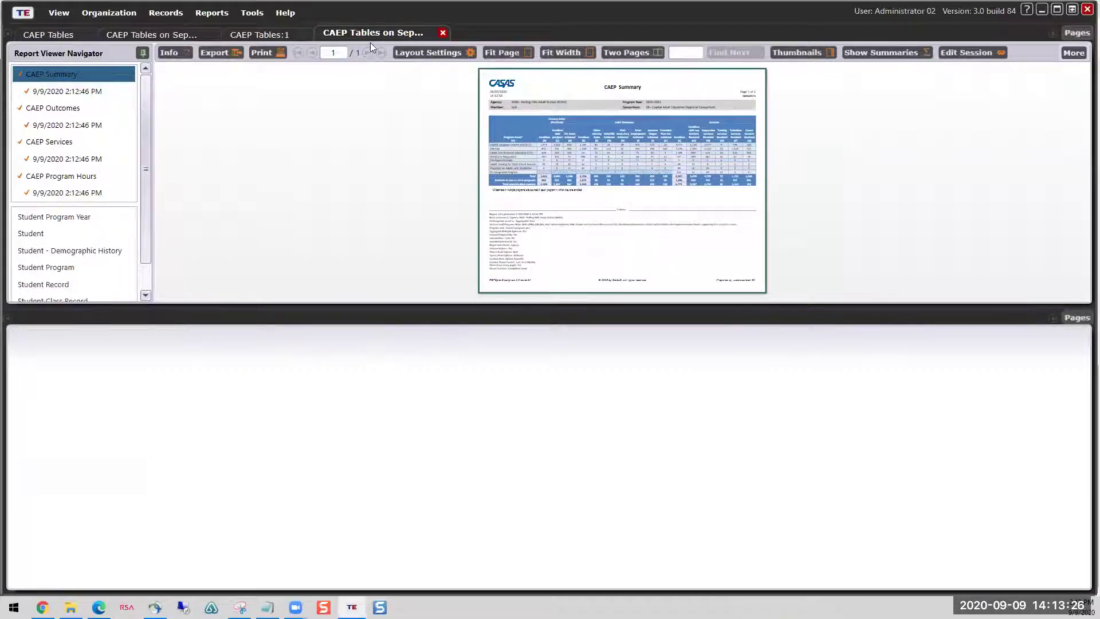
left_click_drag(380, 33, 327, 320)
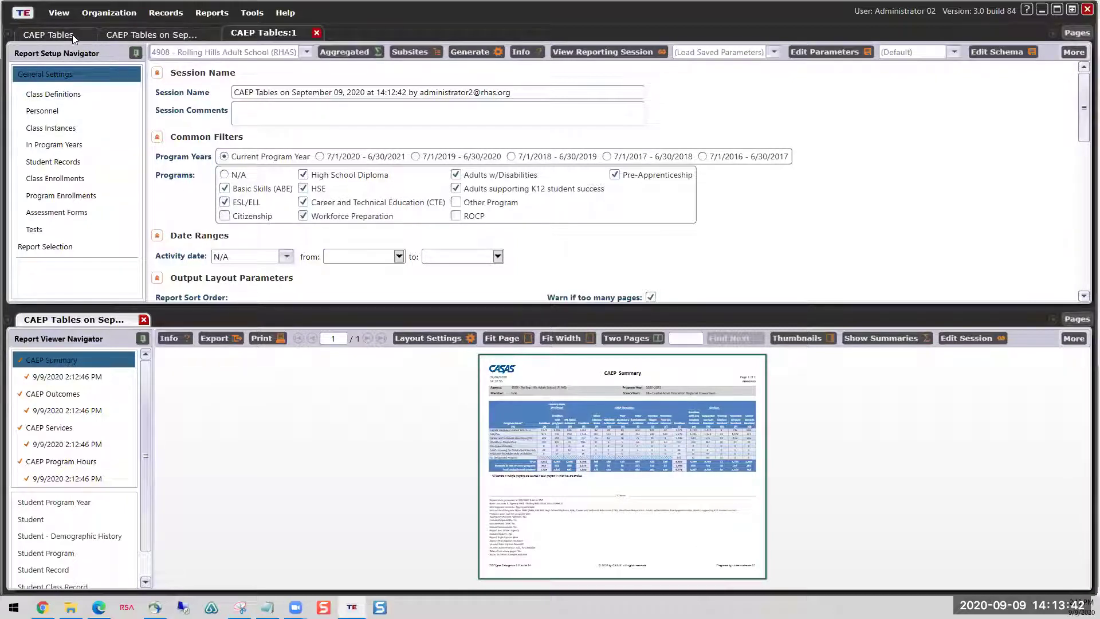
Step: Show the PRELIMINARY CAEP Summary above the default one, with both Report Viewer Navigators collapsed and the lower report fitted to width
left_click(154, 35)
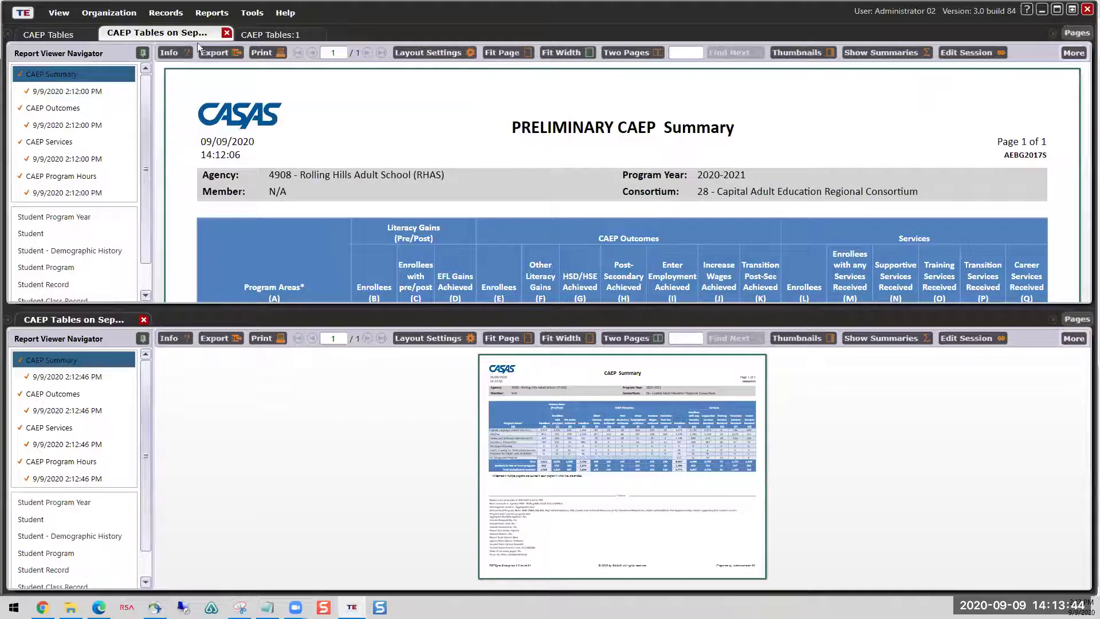
scroll(535, 195, "down", 6)
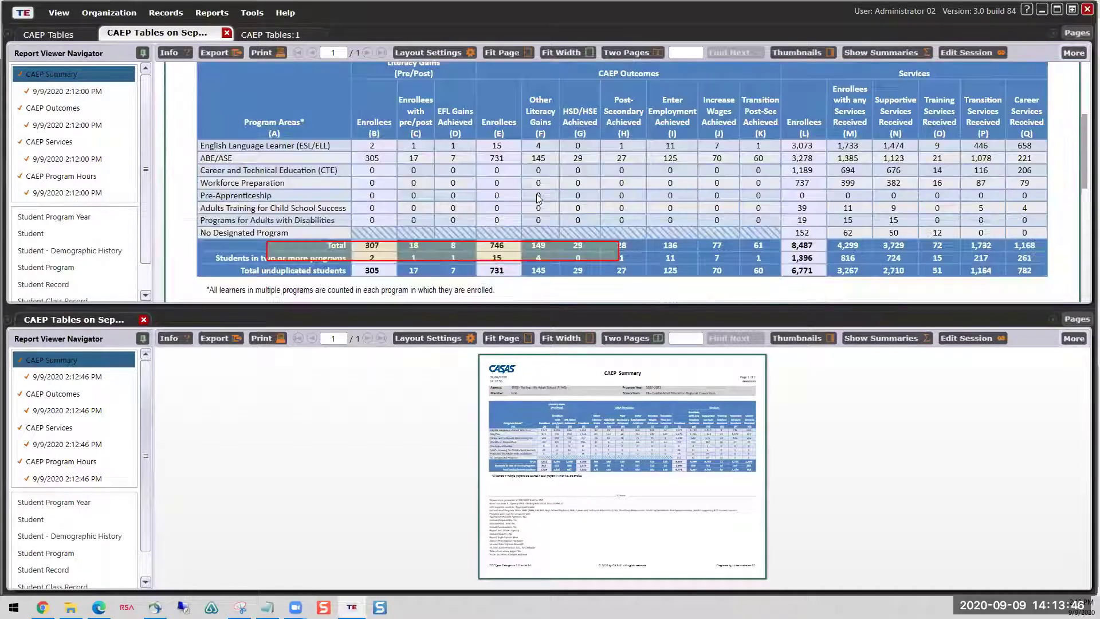
scroll(518, 194, "up", 5)
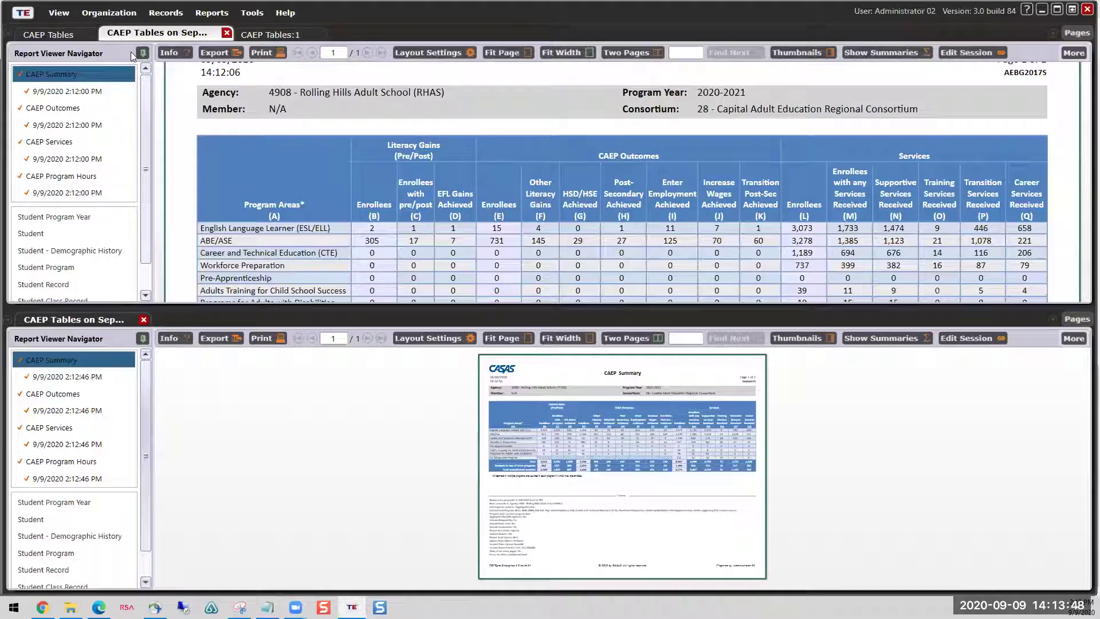
left_click(142, 52)
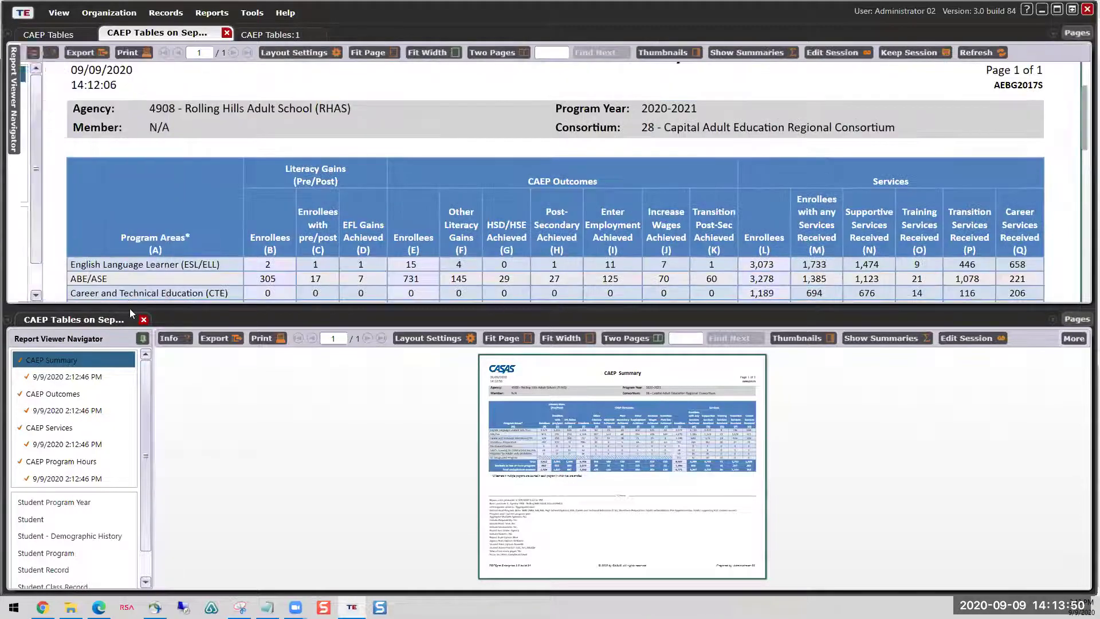
left_click(142, 340)
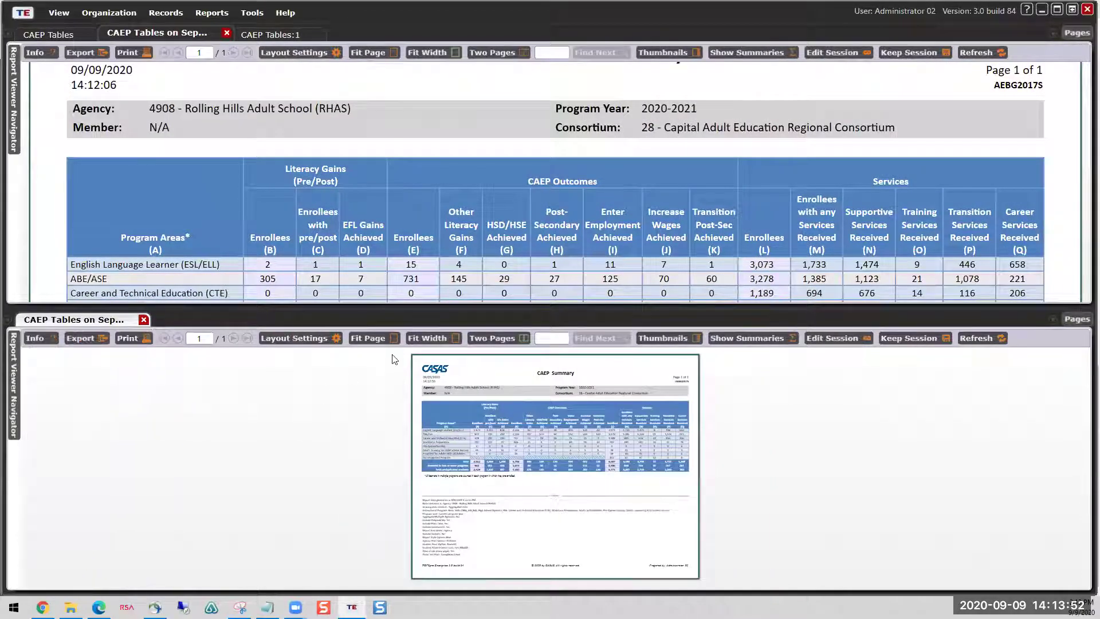
left_click(426, 338)
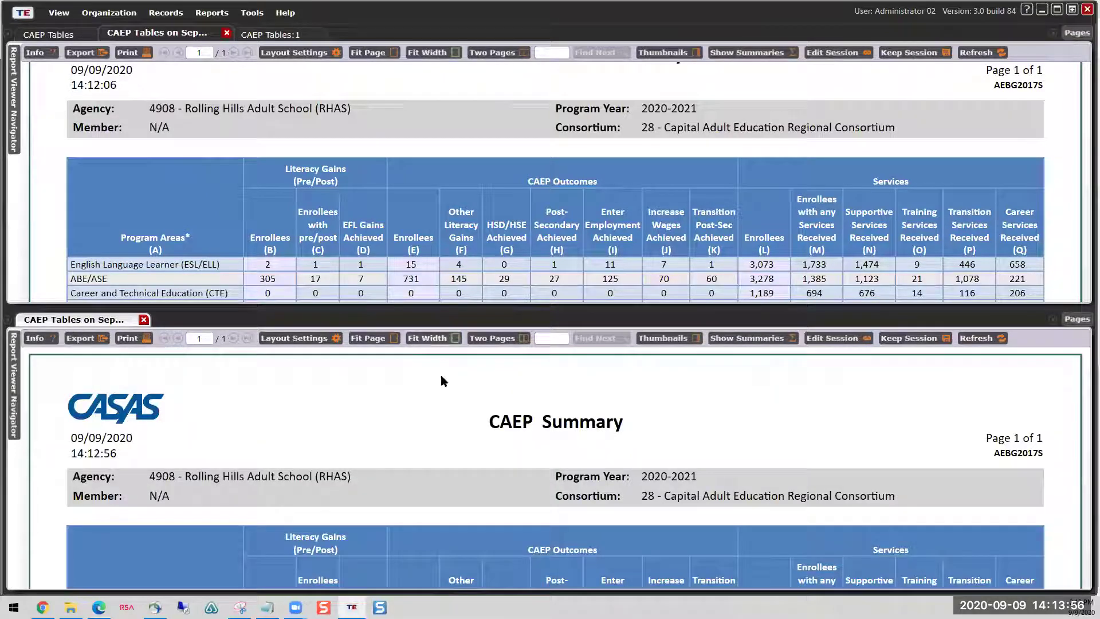
Step: Compare the headings and the program area figures of the PRELIMINARY CAEP Summary and the default CAEP Summary
scroll(508, 503, "down", 3)
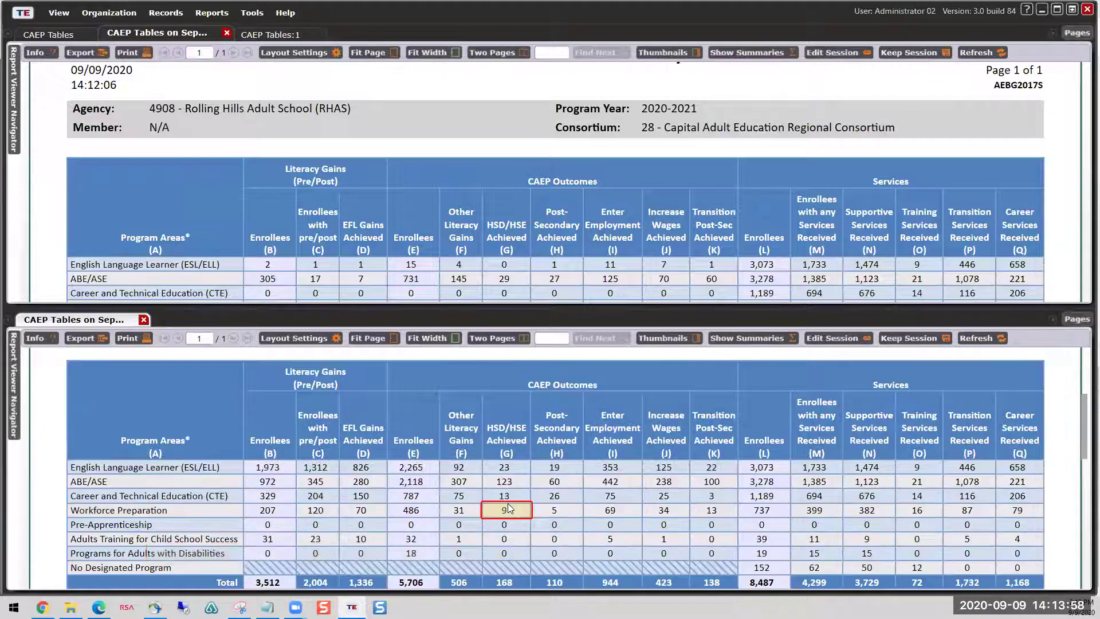
scroll(509, 495, "up", 3)
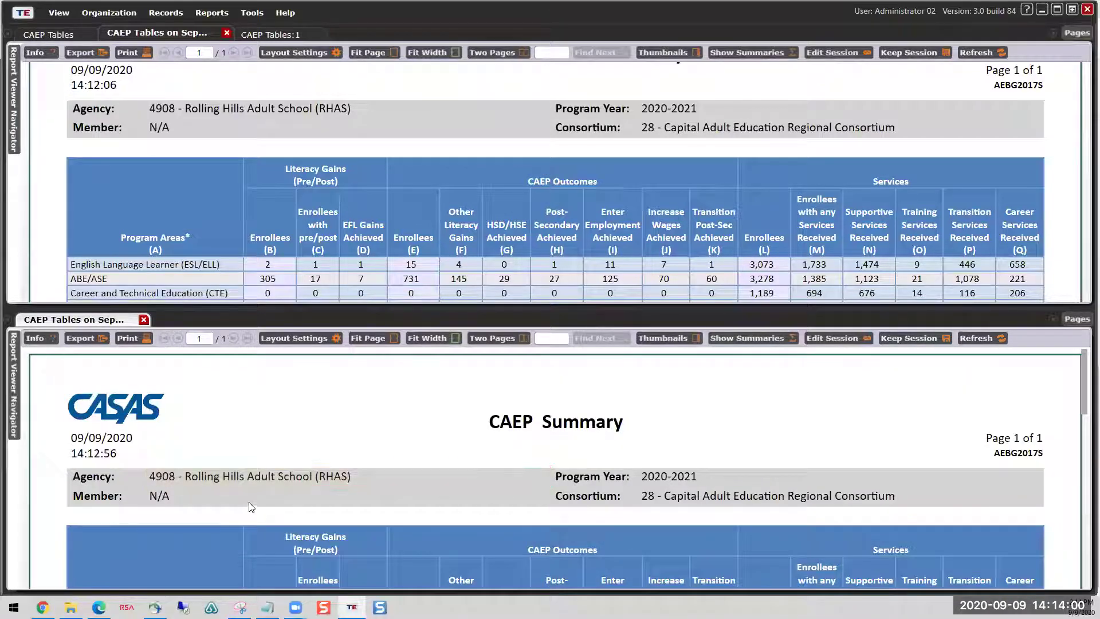
scroll(245, 194, "up", 3)
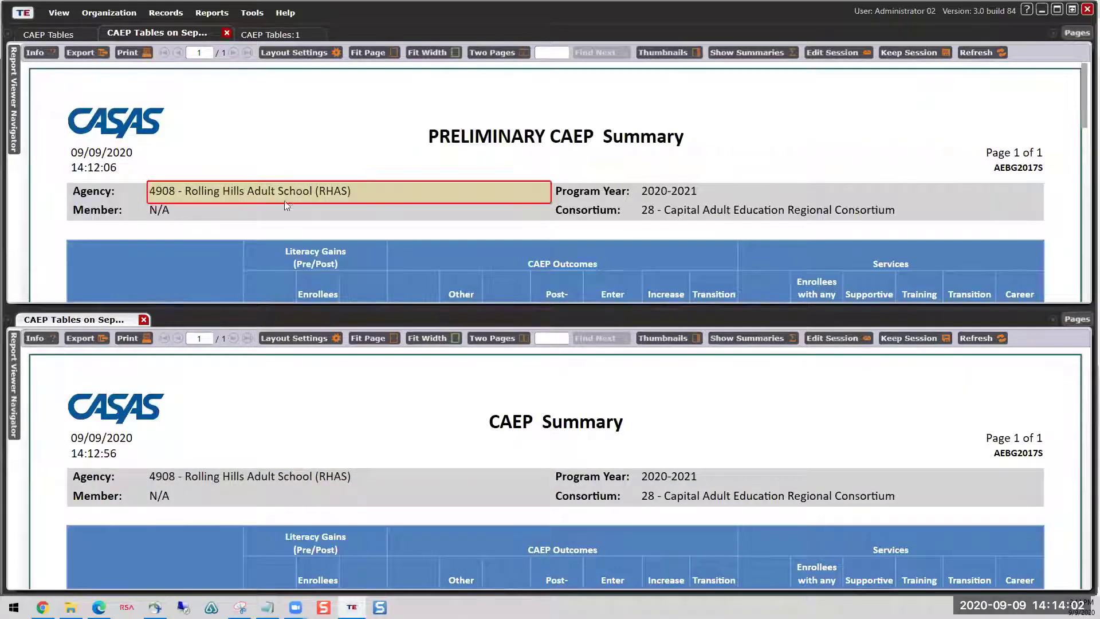
left_click(569, 141)
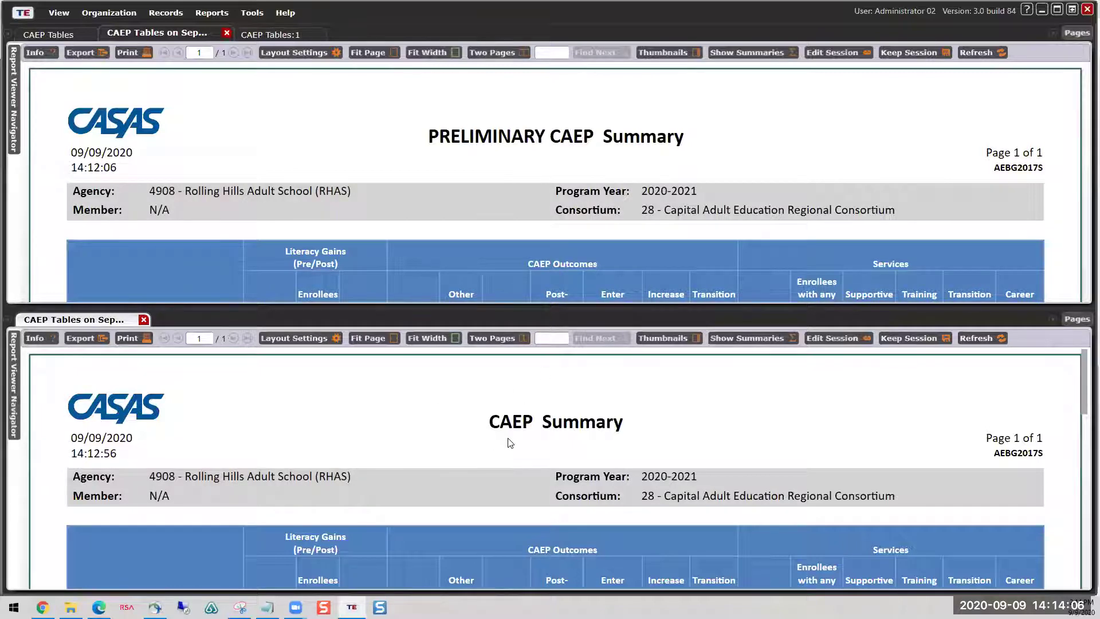
scroll(508, 443, "down", 3)
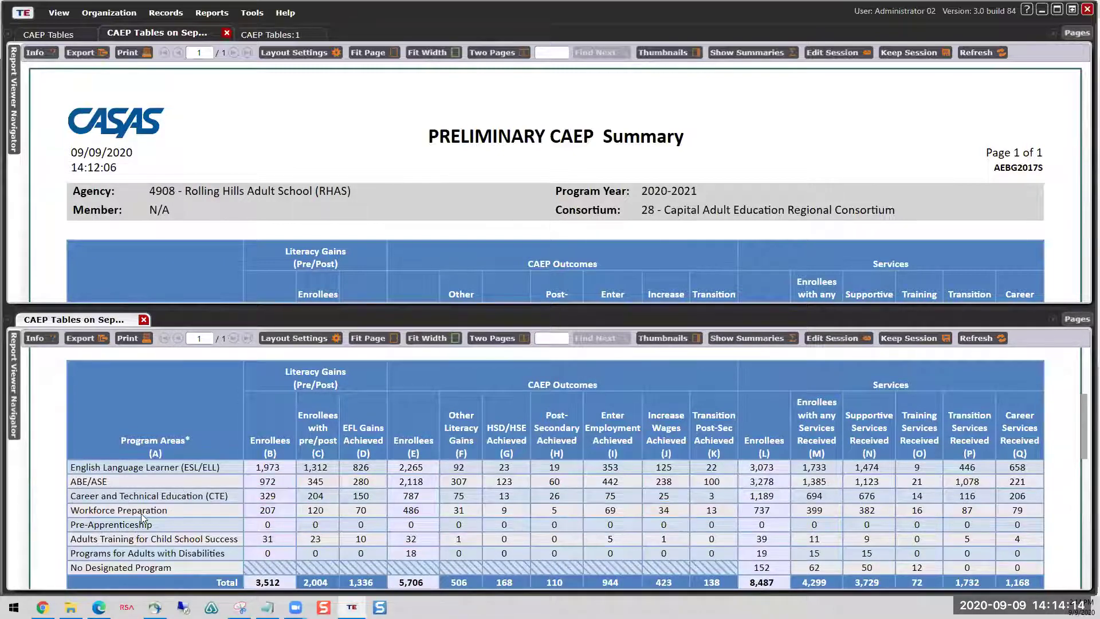
scroll(324, 223, "down", 3)
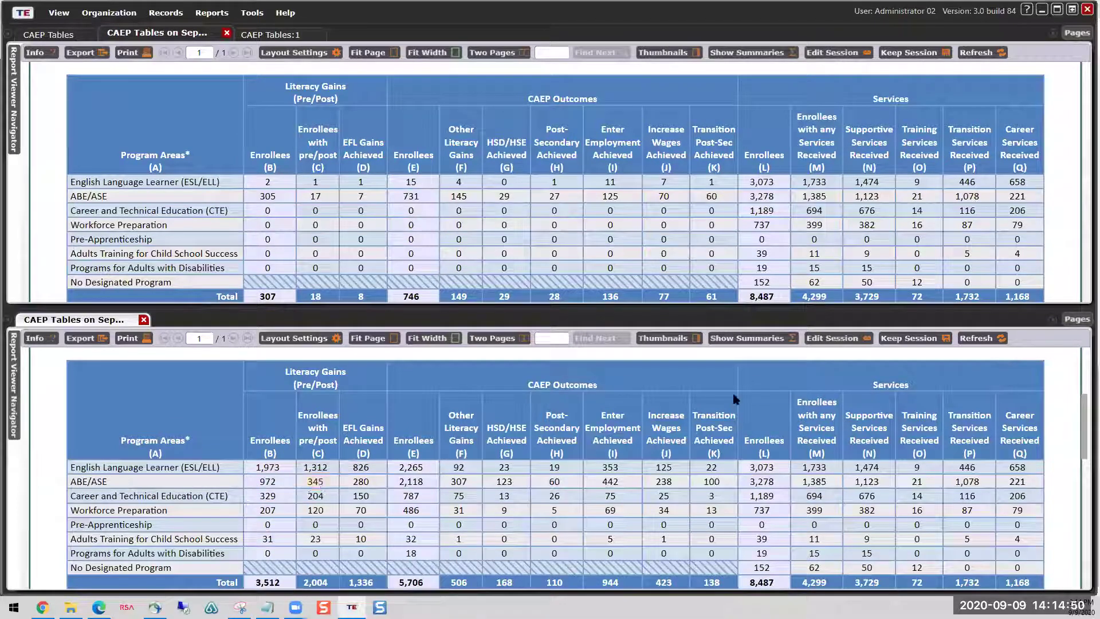
left_click(1081, 34)
left_click(1077, 33)
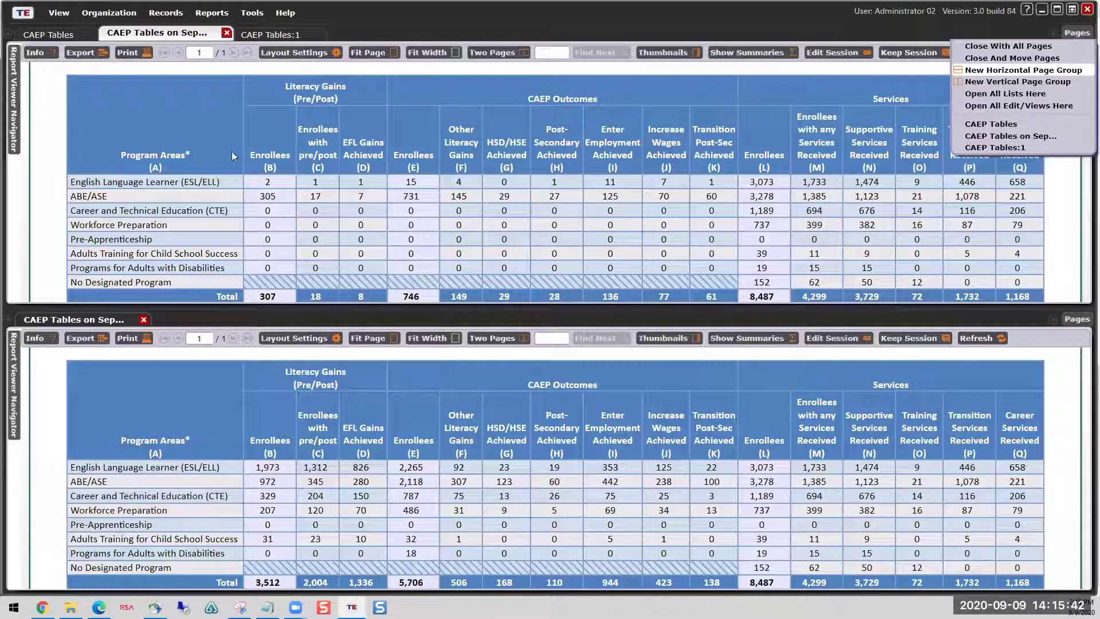
left_click(165, 12)
mouse_move(201, 15)
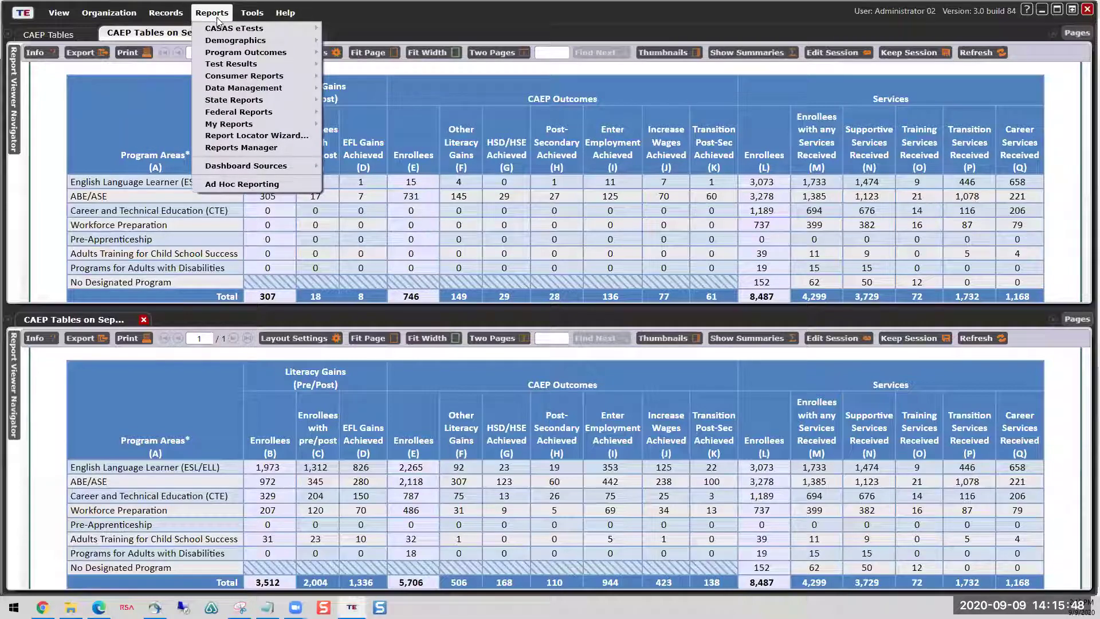
left_click(389, 23)
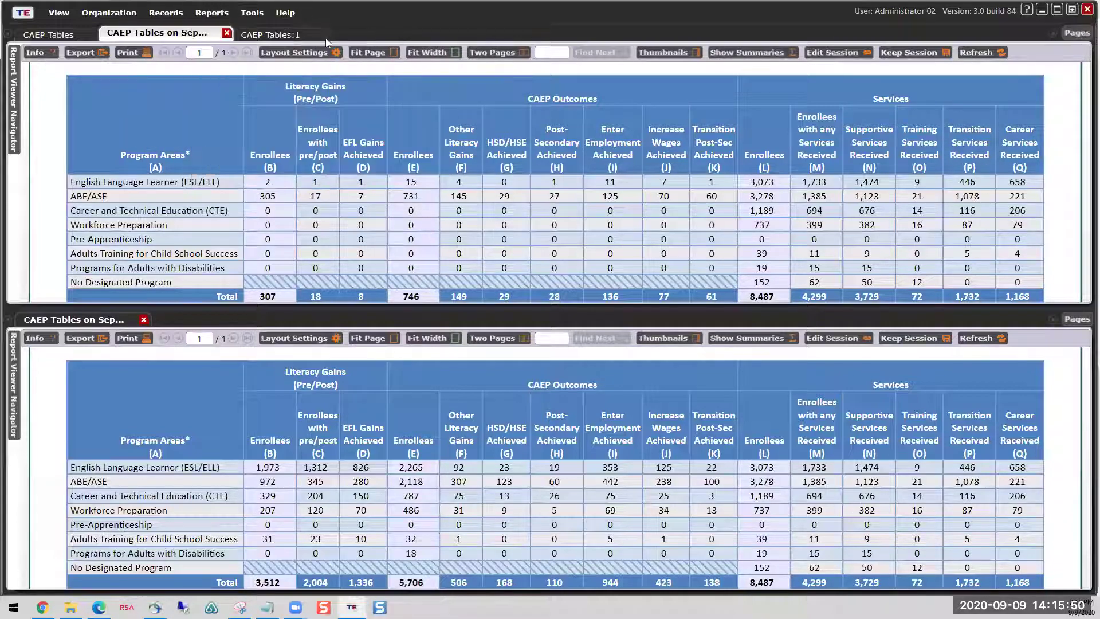
Step: Open the CAEP Summary help topic from the first CAEP Tables setup and maximize the help window
left_click(55, 35)
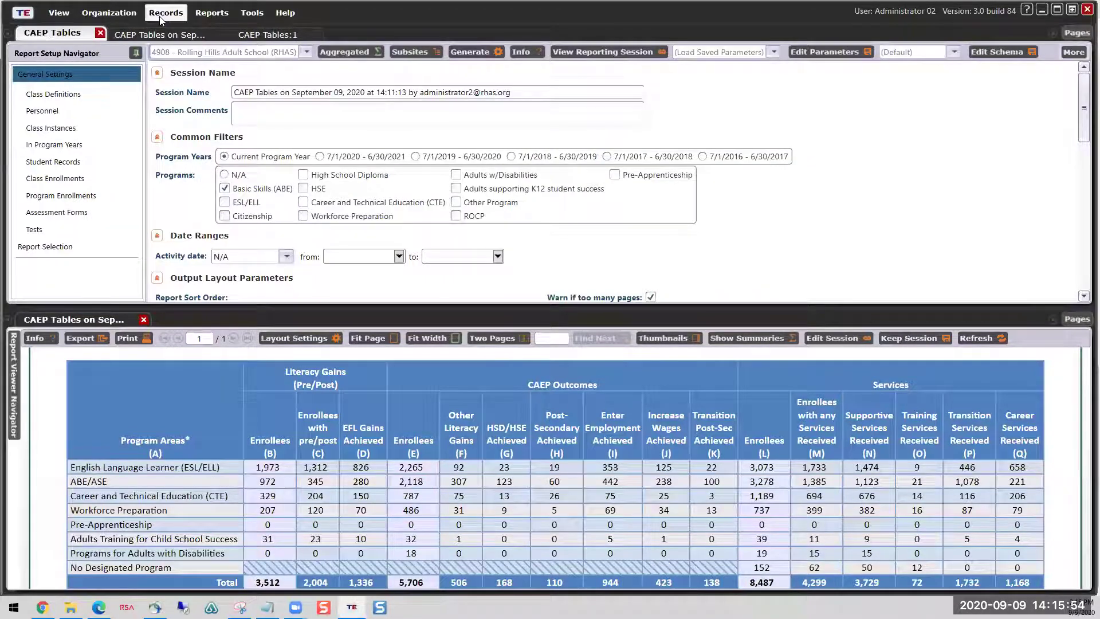
left_click(525, 51)
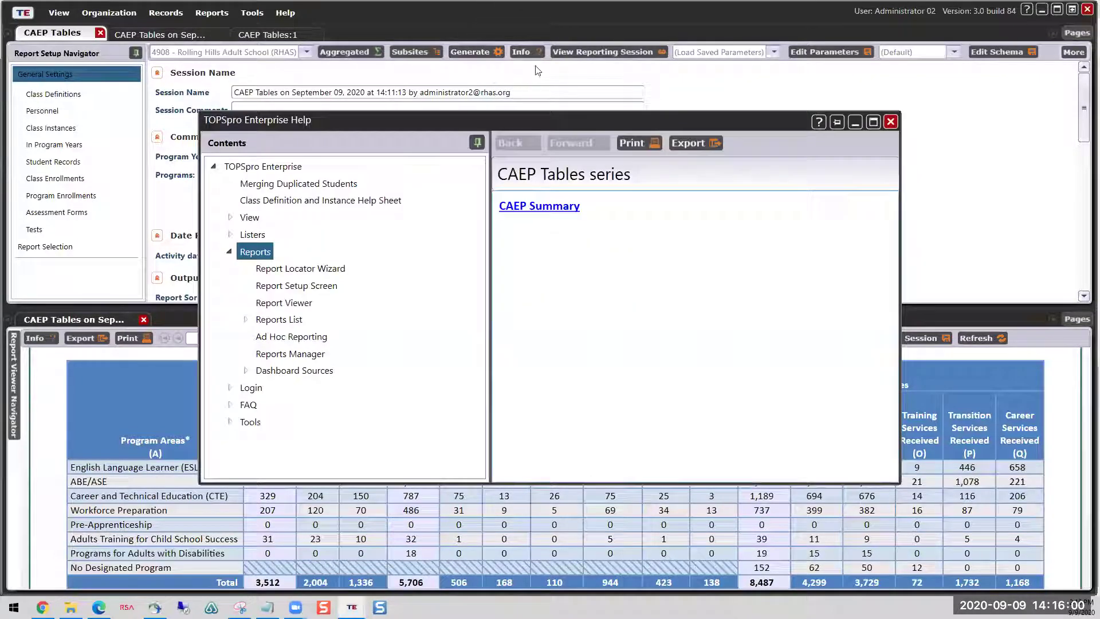
left_click(543, 209)
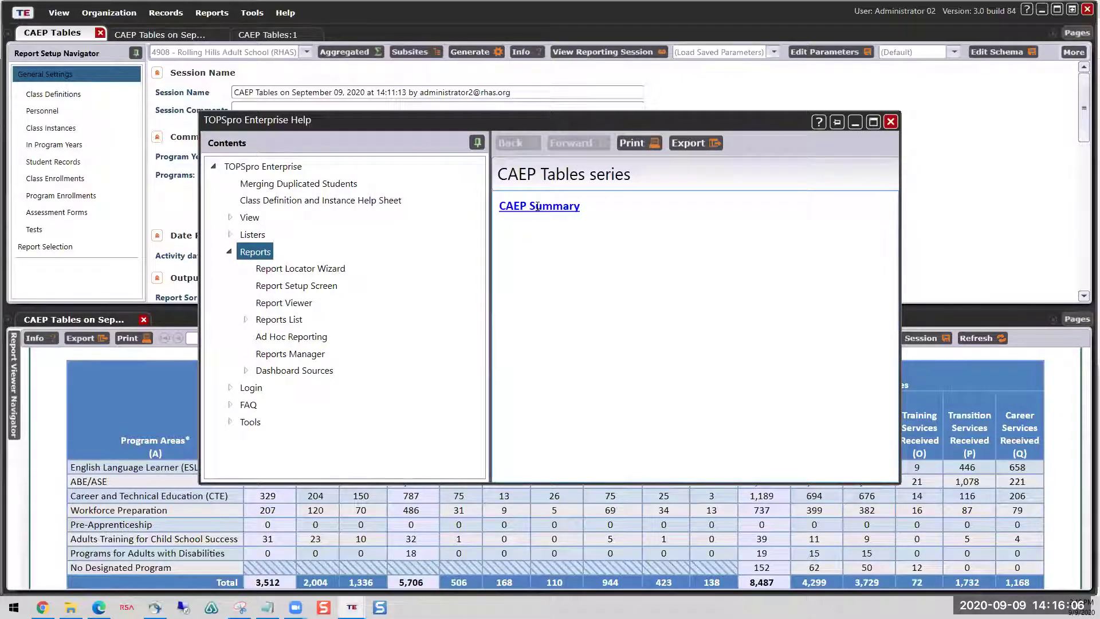
left_click(873, 122)
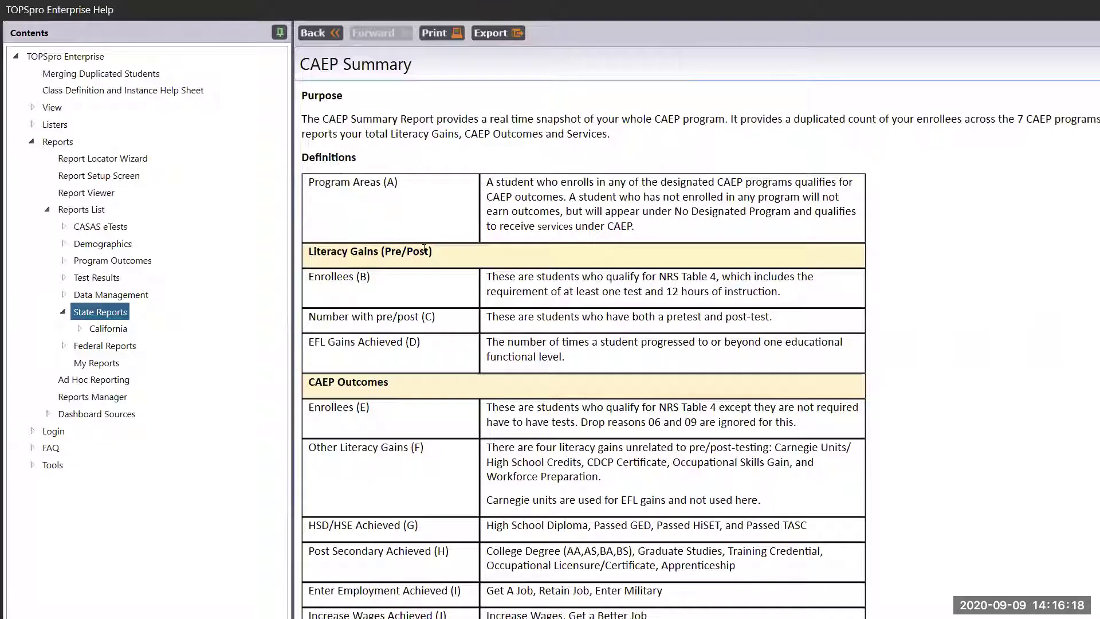
Step: Examine the CAEP Summary column definitions with the help Contents list collapsed, highlighting the definition of Enrollees (L) under Services
scroll(424, 248, "down", 3)
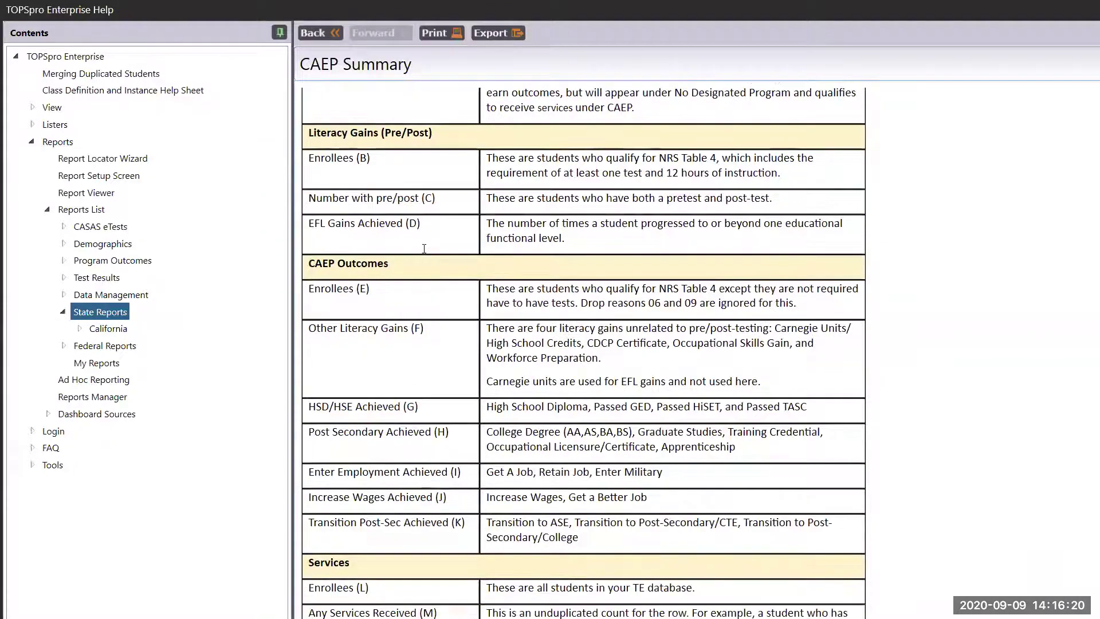
scroll(438, 264, "down", 1)
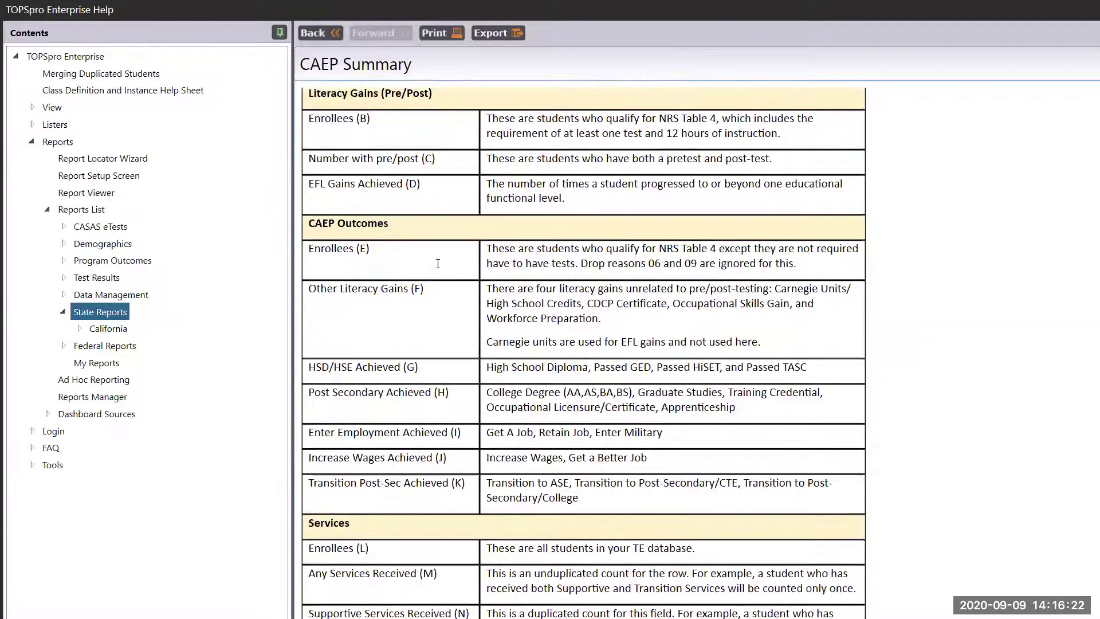
scroll(438, 264, "down", 4)
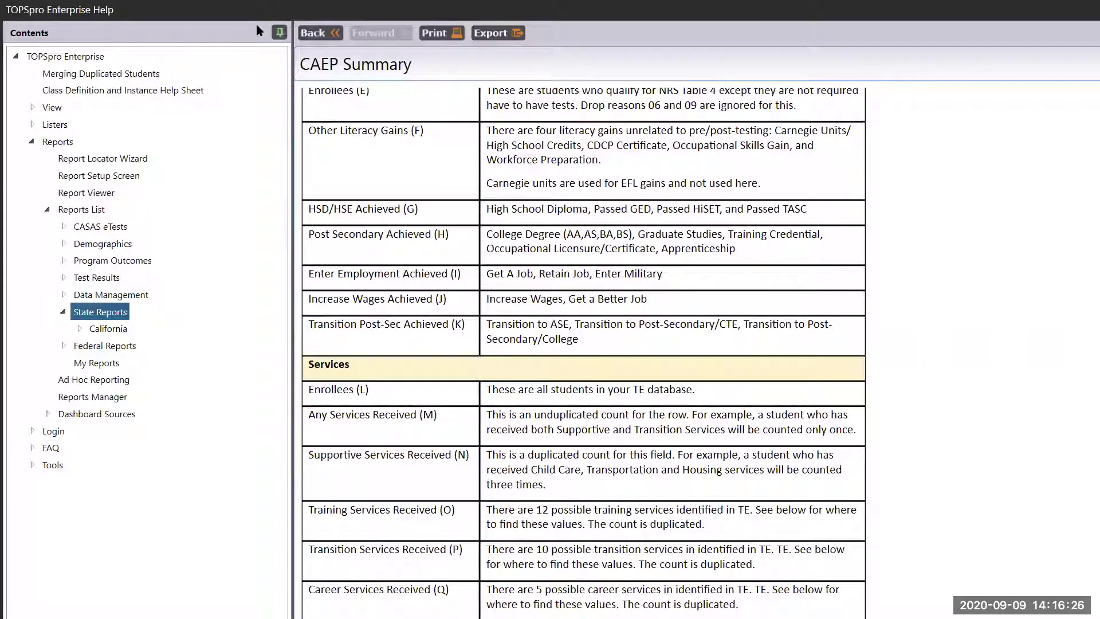
left_click(279, 33)
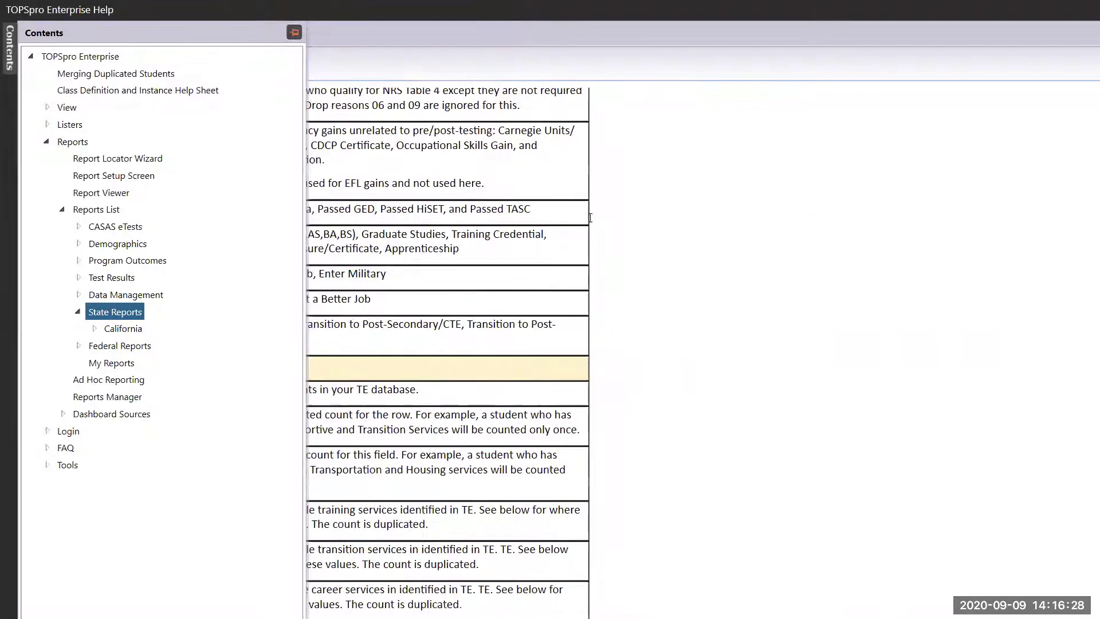
scroll(532, 327, "down", 5)
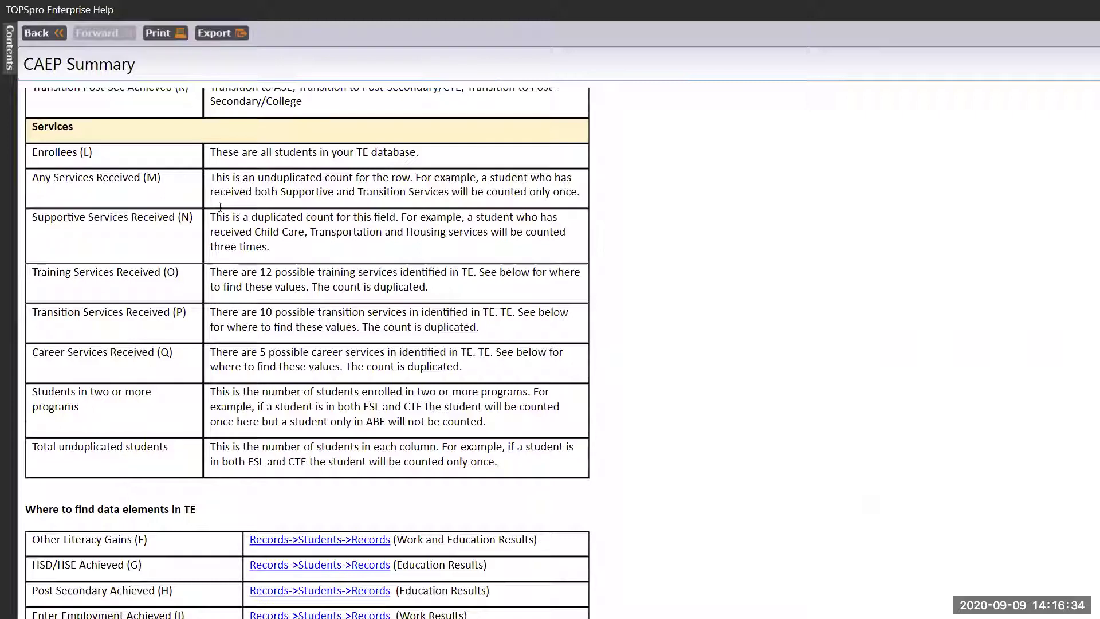
left_click_drag(41, 151, 104, 153)
left_click_drag(211, 152, 396, 164)
scroll(265, 207, "down", 3)
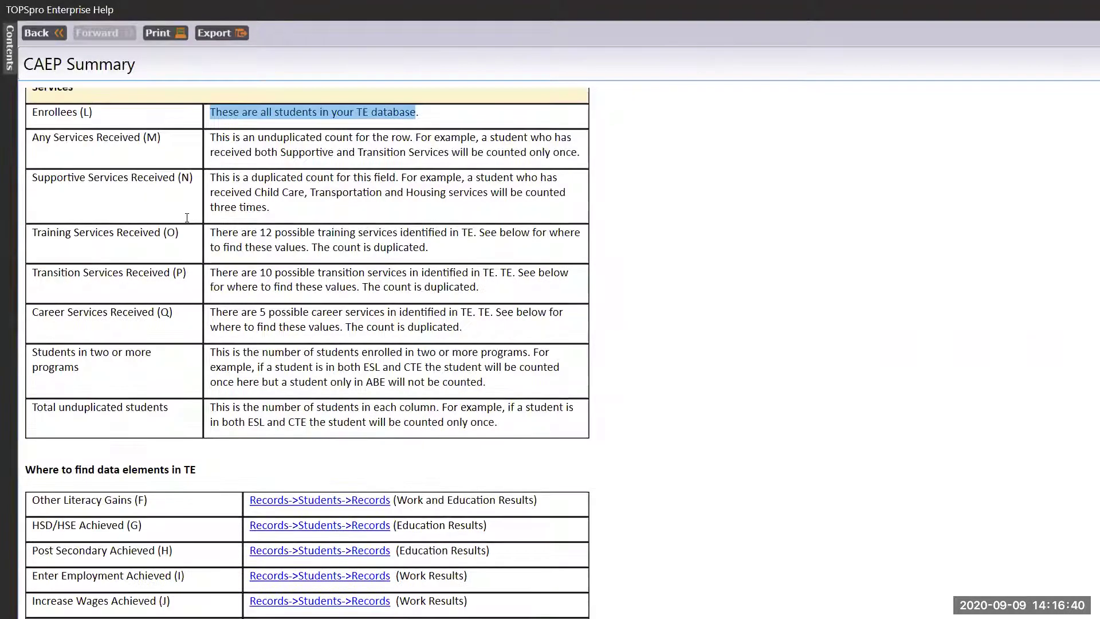
Step: Examine where the data elements are found in TE, highlighting HSD/HSE Achieved, plus the Frequently Asked Questions and the CAEP outcomes graphic
scroll(88, 320, "down", 2)
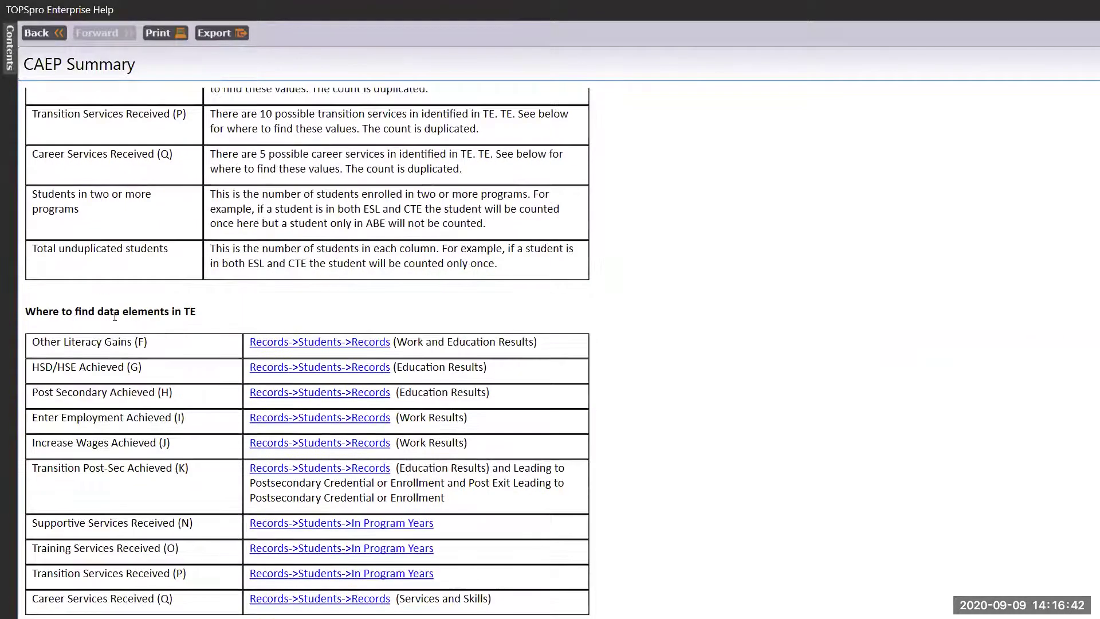
scroll(129, 315, "down", 1)
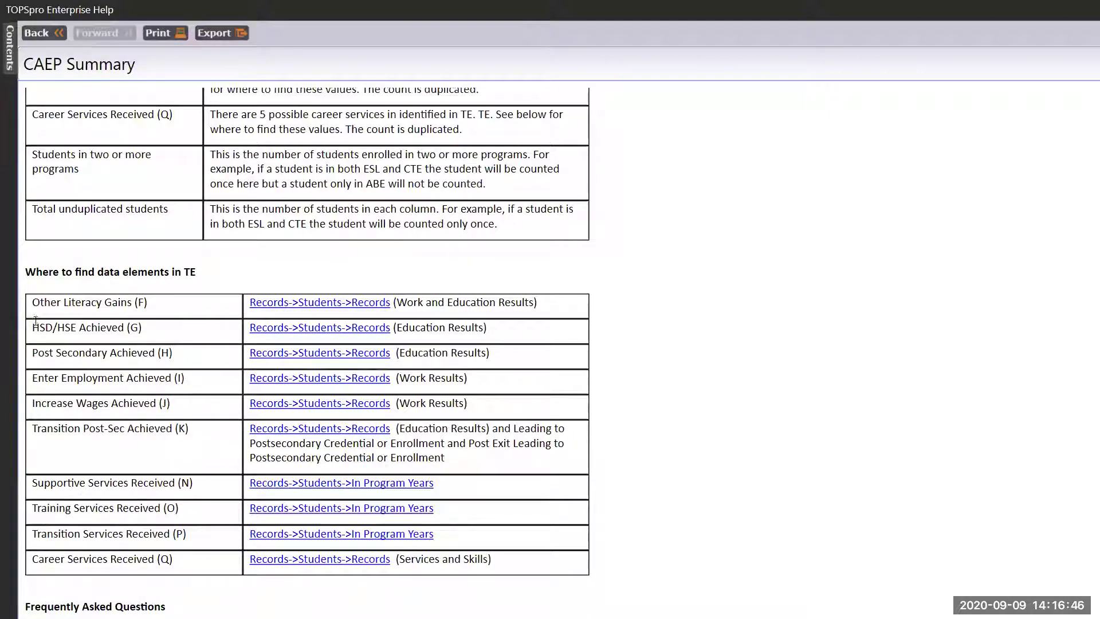
left_click_drag(35, 328, 89, 328)
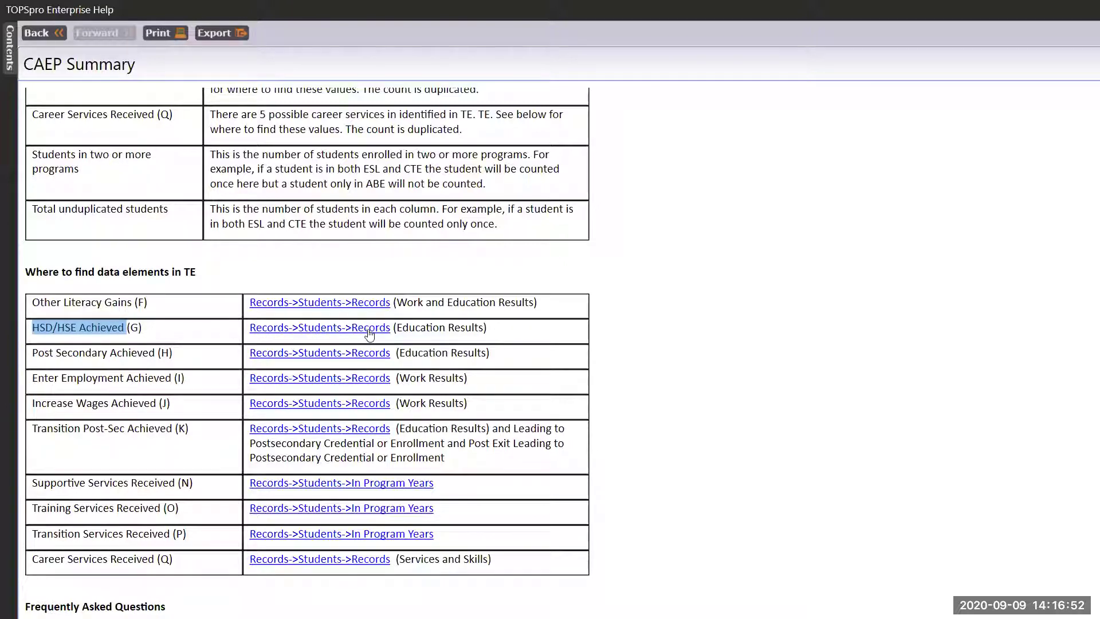
left_click(442, 333)
scroll(188, 503, "down", 3)
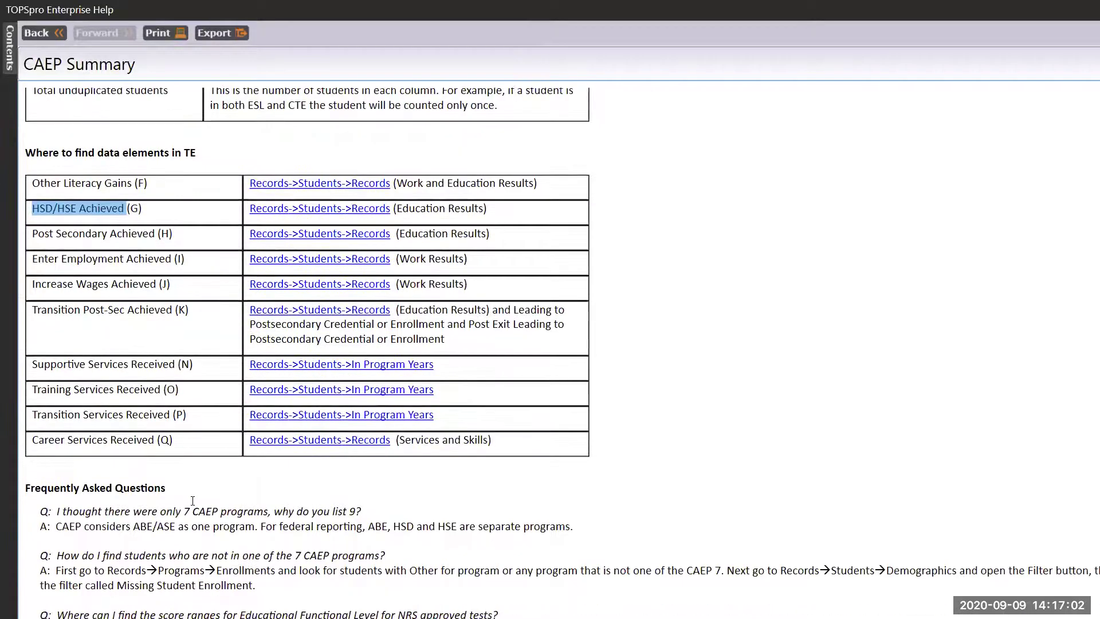
scroll(193, 502, "down", 1)
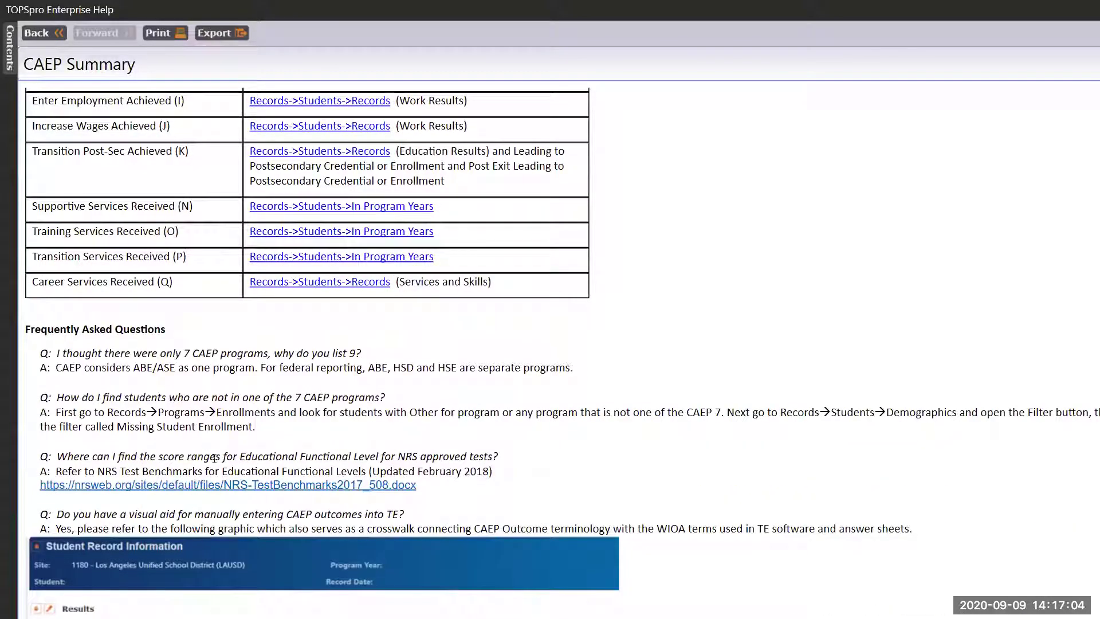
scroll(253, 461, "down", 3)
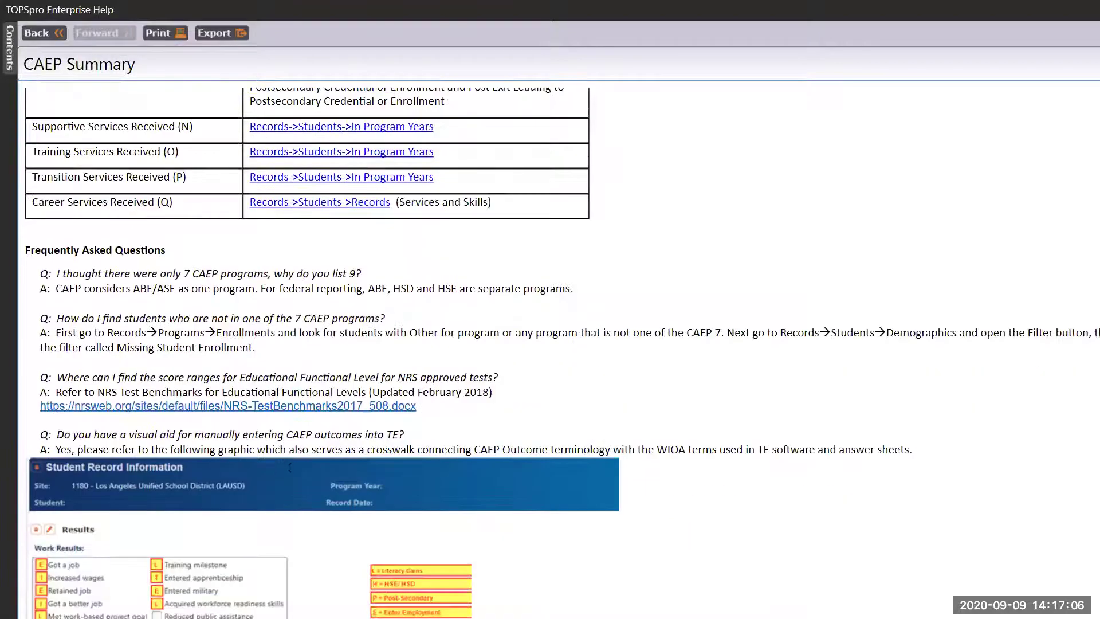
scroll(293, 458, "down", 2)
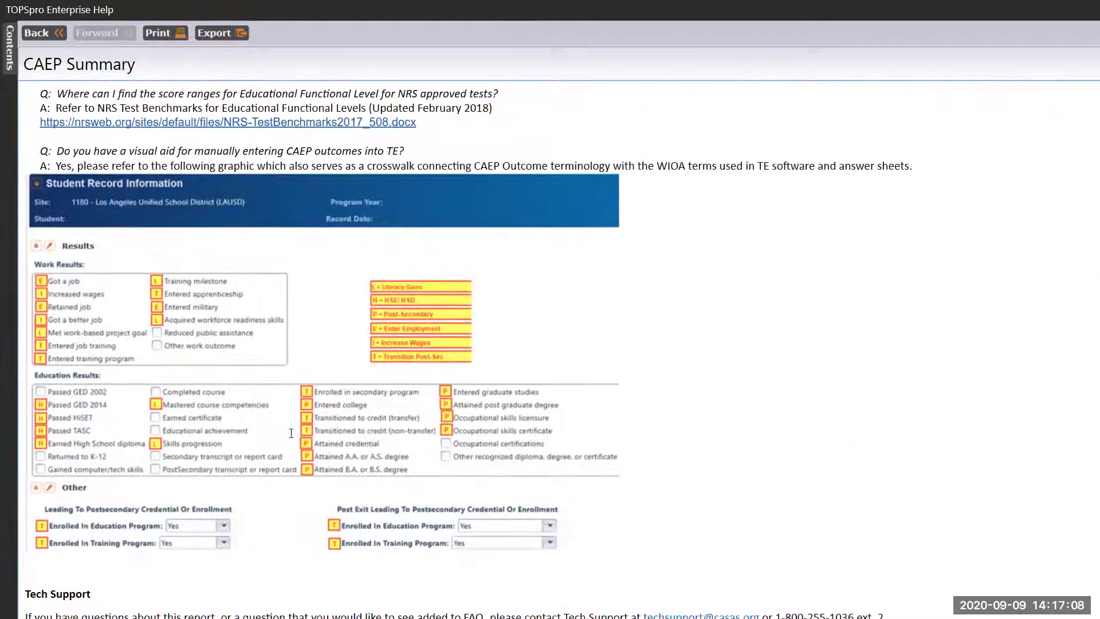
scroll(291, 436, "up", 1)
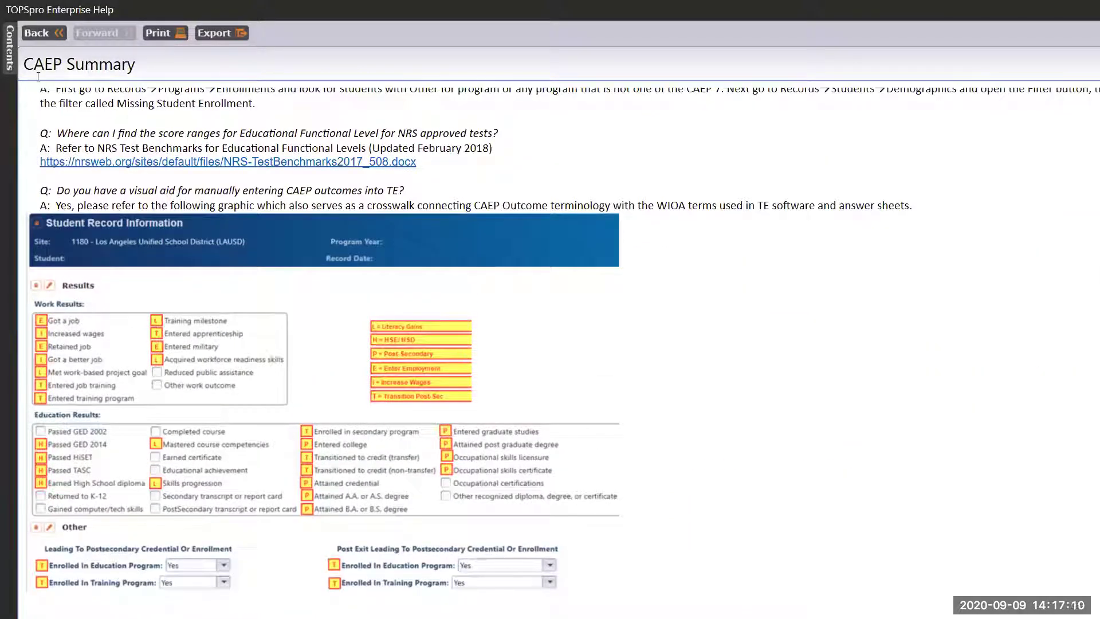
Step: Pin the Contents list back in place and close the help window
mouse_move(6, 46)
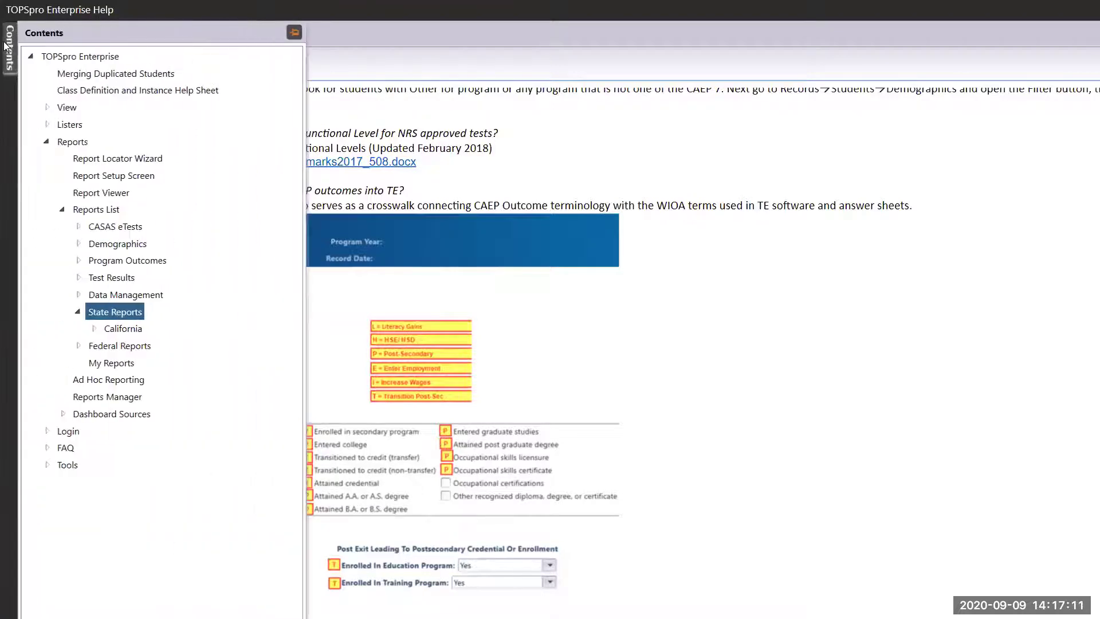
left_click(294, 33)
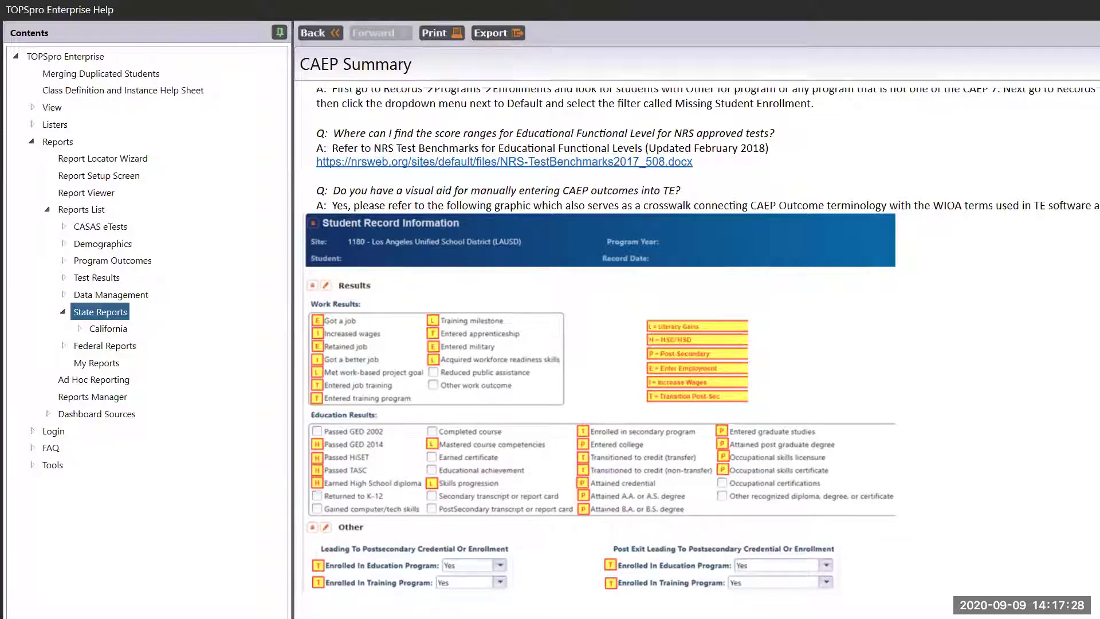
key("alt+F4")
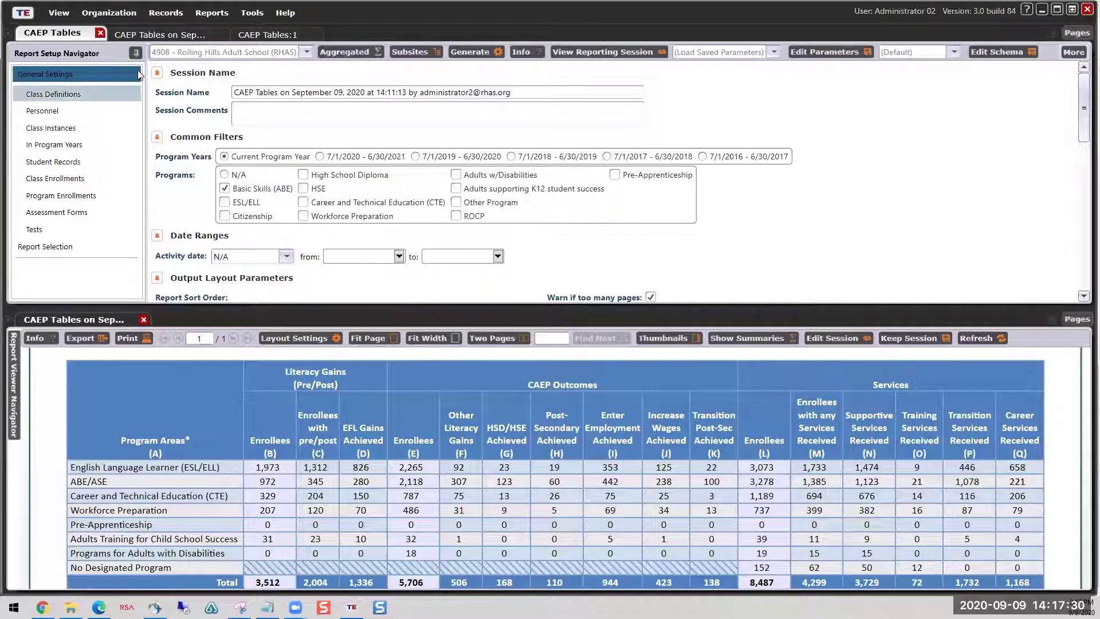
Step: Open a new CAEP Tables setup from the California state reports and call up its report information
left_click(165, 13)
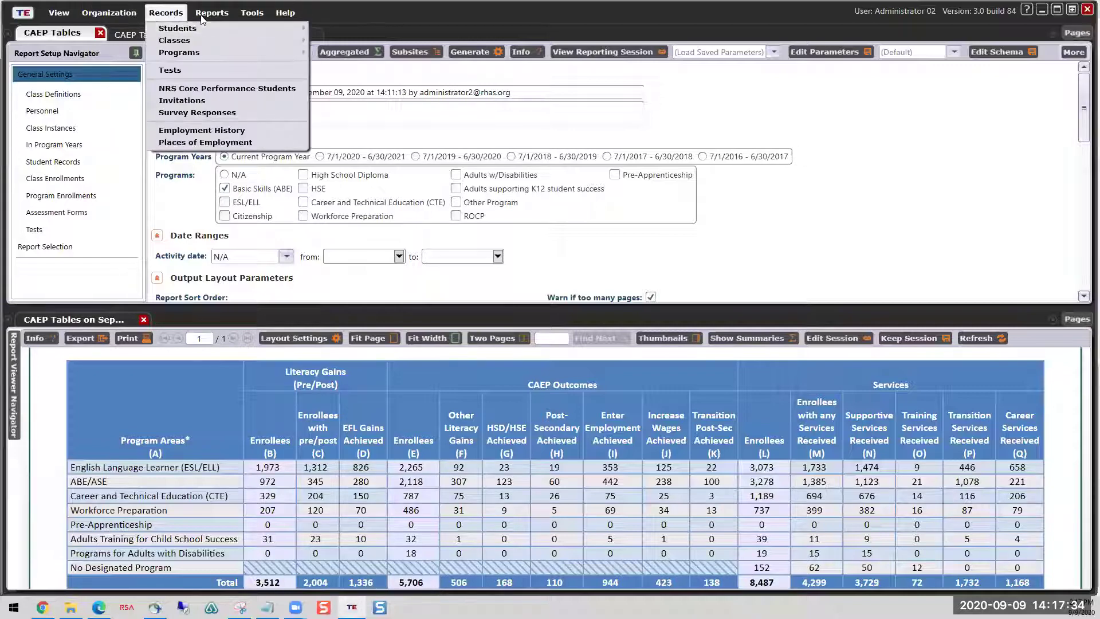
mouse_move(213, 13)
mouse_move(308, 100)
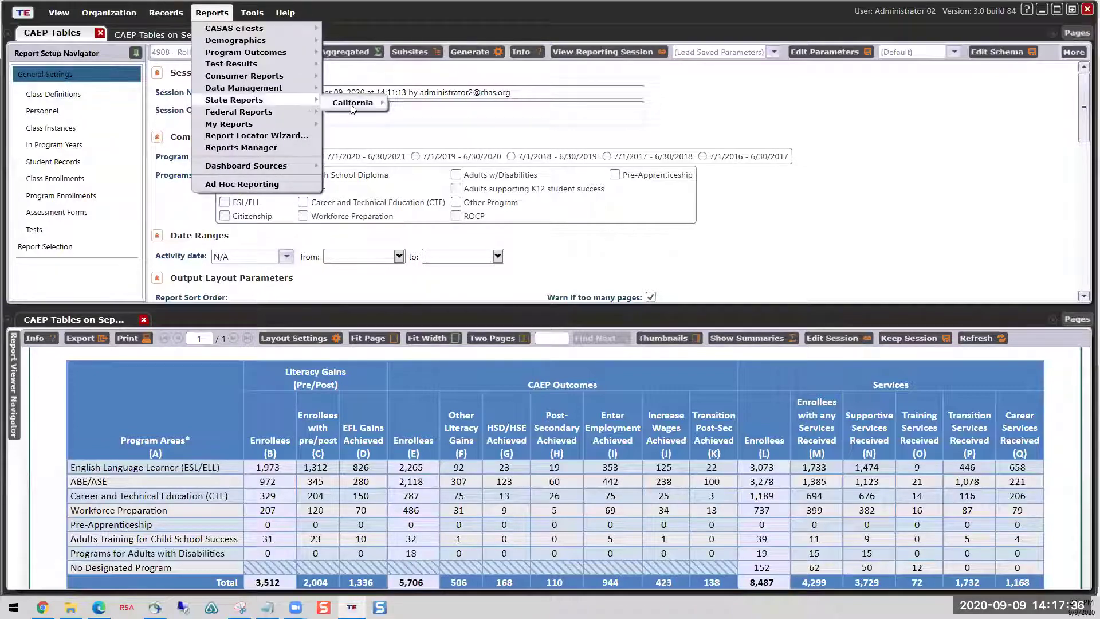
mouse_move(352, 103)
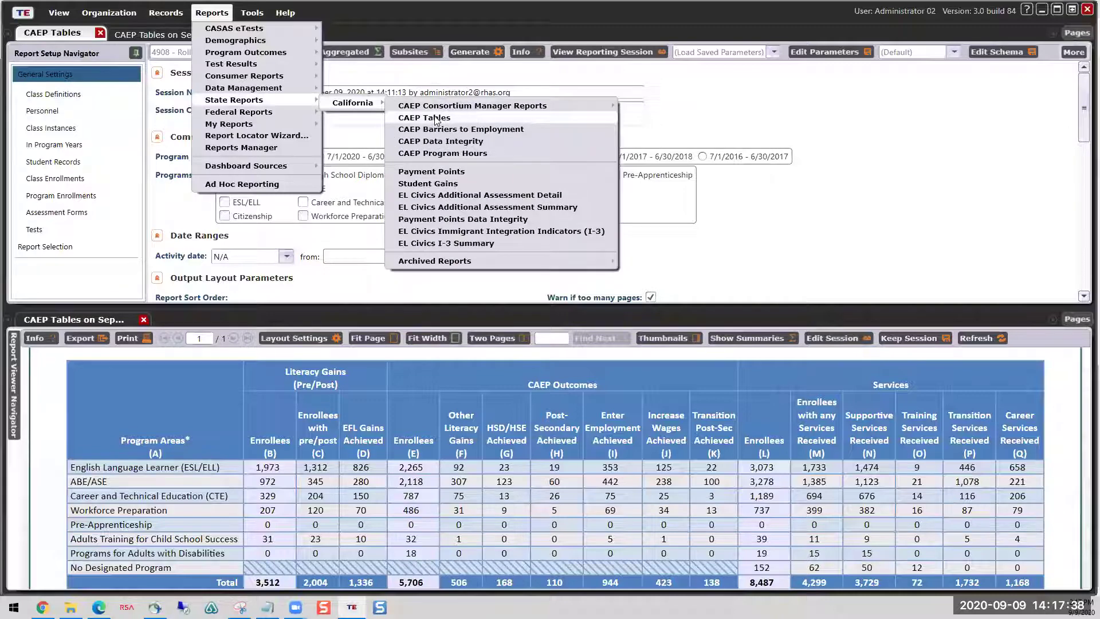
left_click(434, 117)
left_click(530, 53)
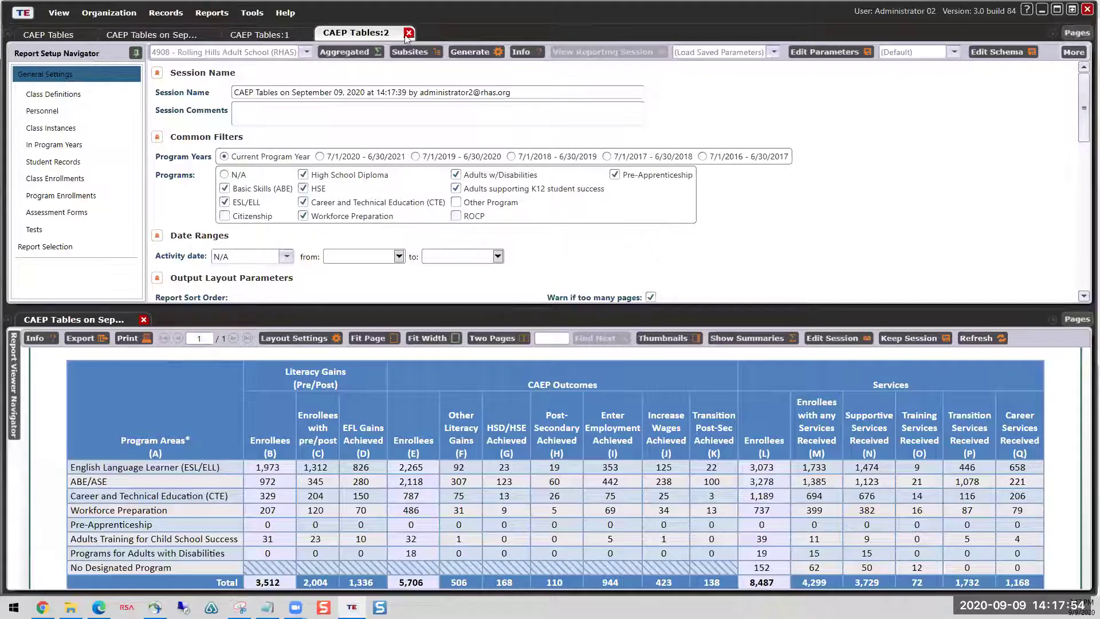
Step: Open one more CAEP Tables setup from the California state reports
left_click(212, 12)
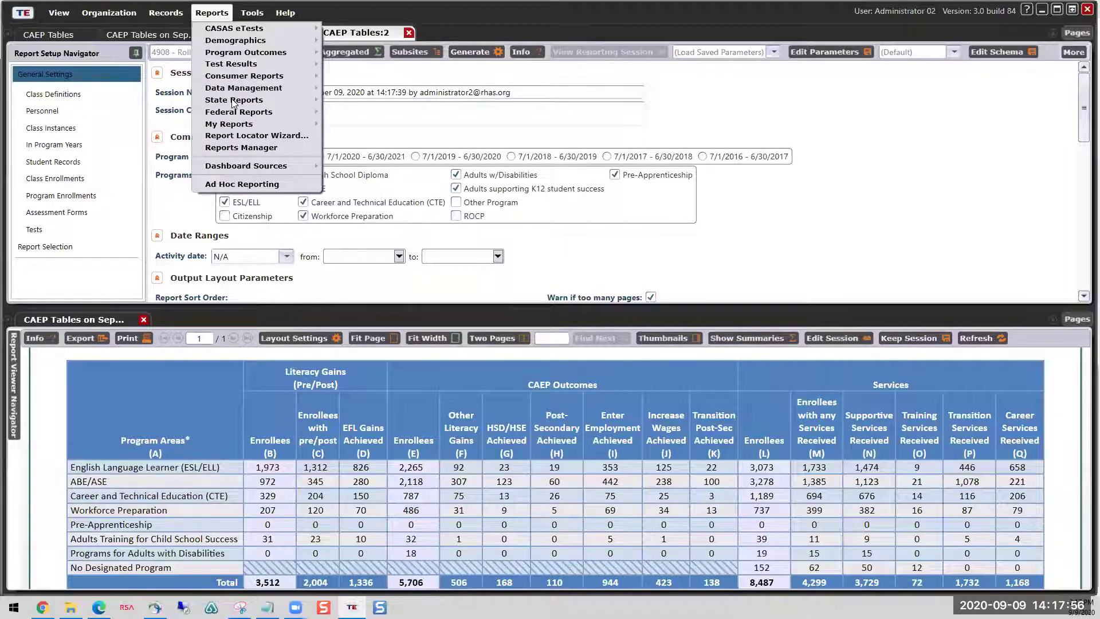
mouse_move(287, 100)
mouse_move(376, 108)
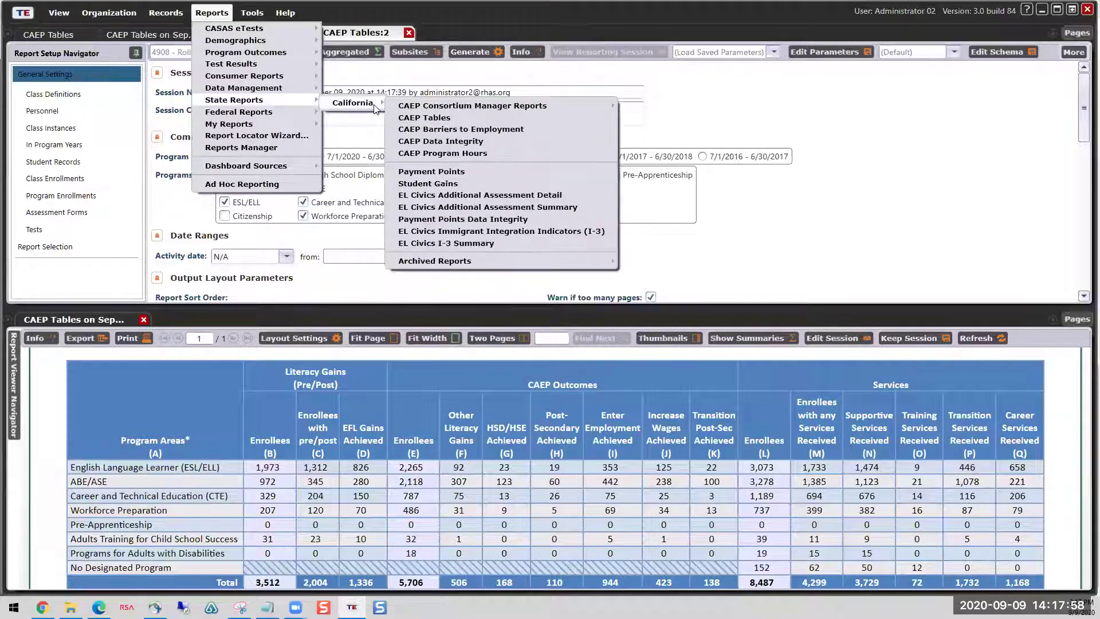
left_click(432, 119)
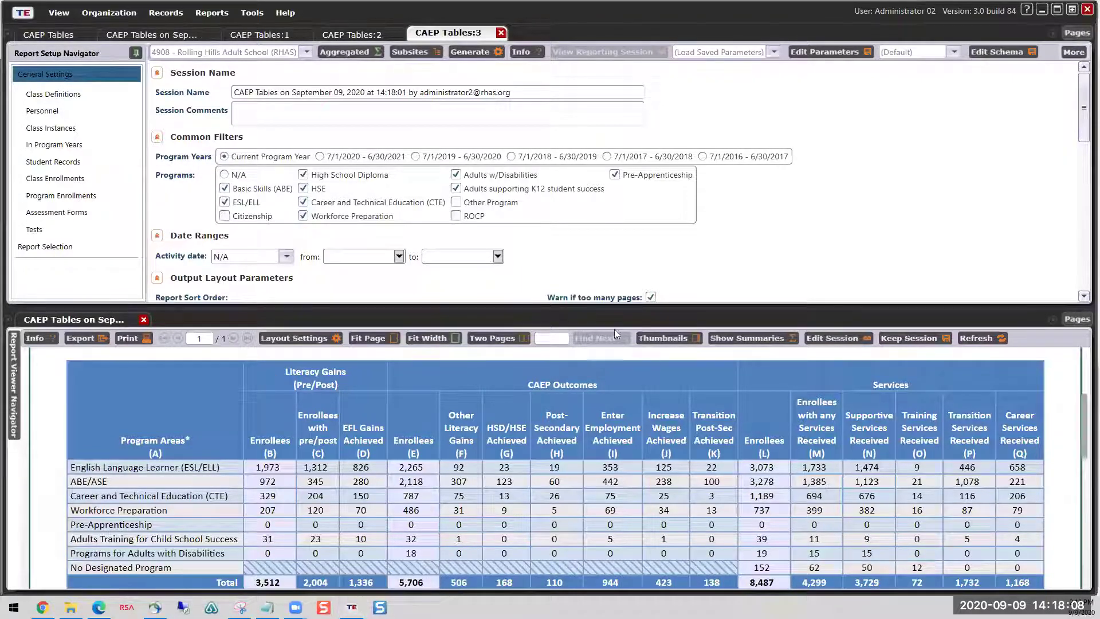
Step: Close all pages in the upper page group and the remaining CAEP Summary report
left_click(1077, 33)
left_click(1003, 47)
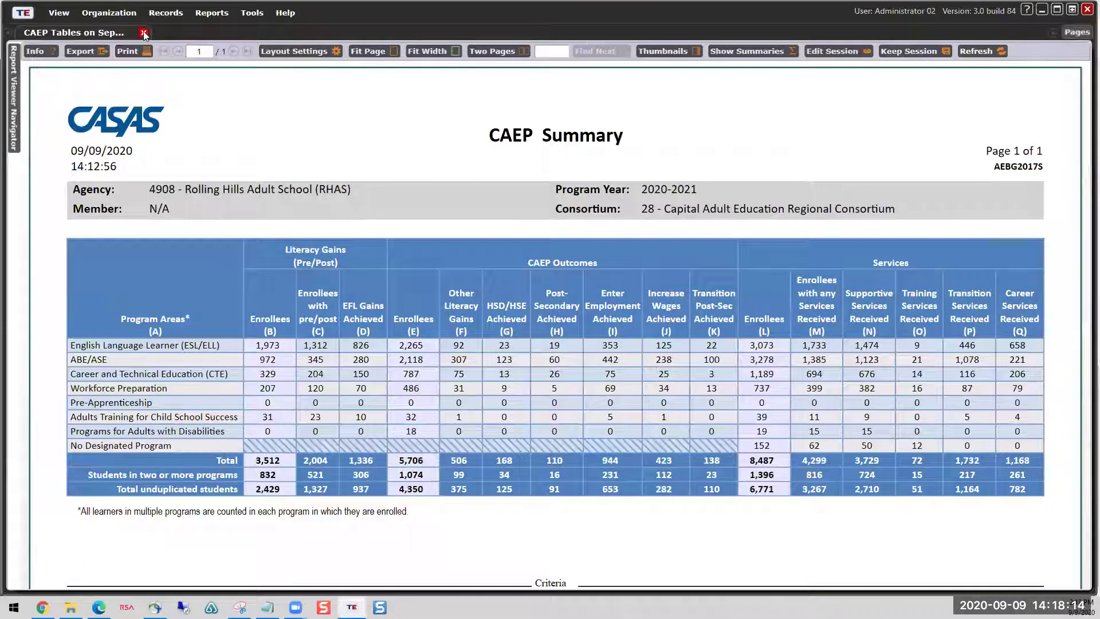
left_click(144, 32)
Step: Open a fresh CAEP Tables setup from the California state reports in the emptied workspace
left_click(212, 13)
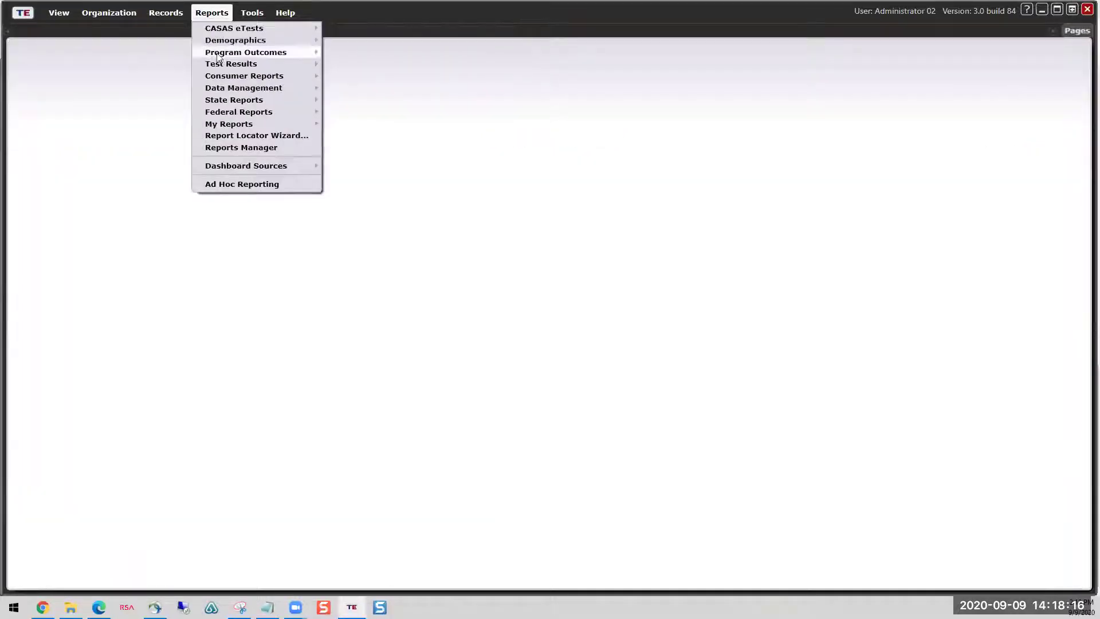
mouse_move(244, 101)
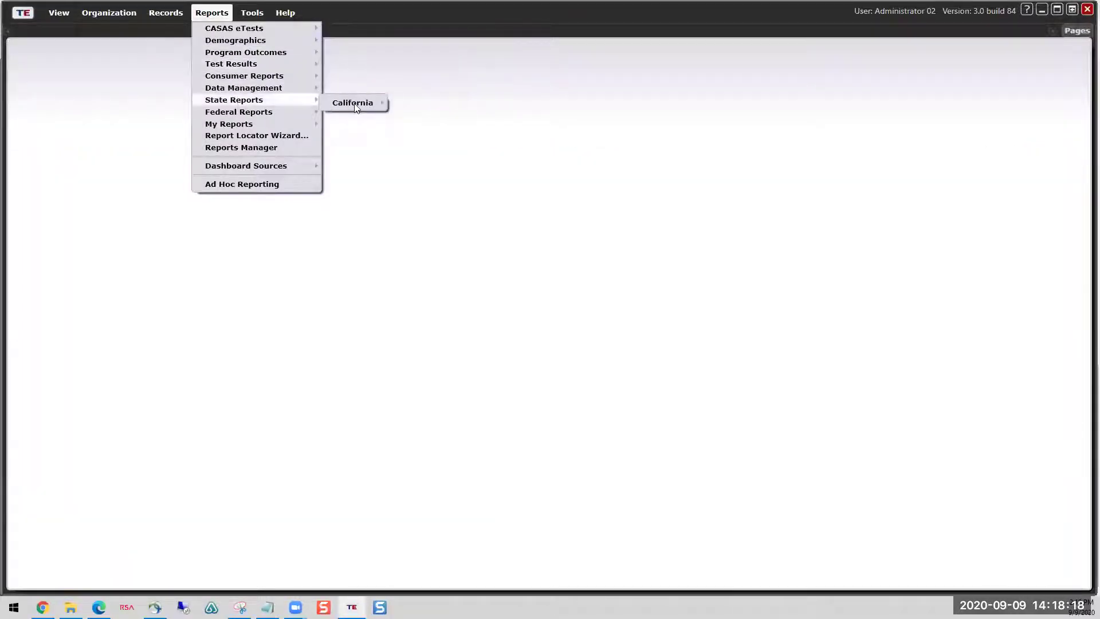
mouse_move(354, 103)
left_click(417, 118)
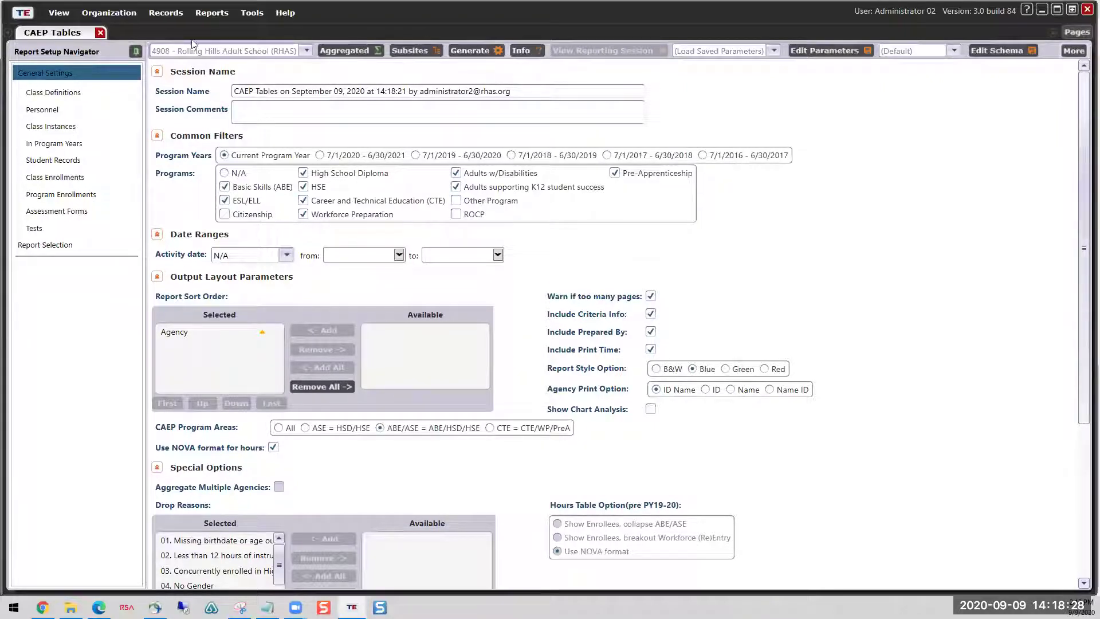
Step: Open the CAEP Data Integrity setup from the California state reports and close it again
left_click(172, 13)
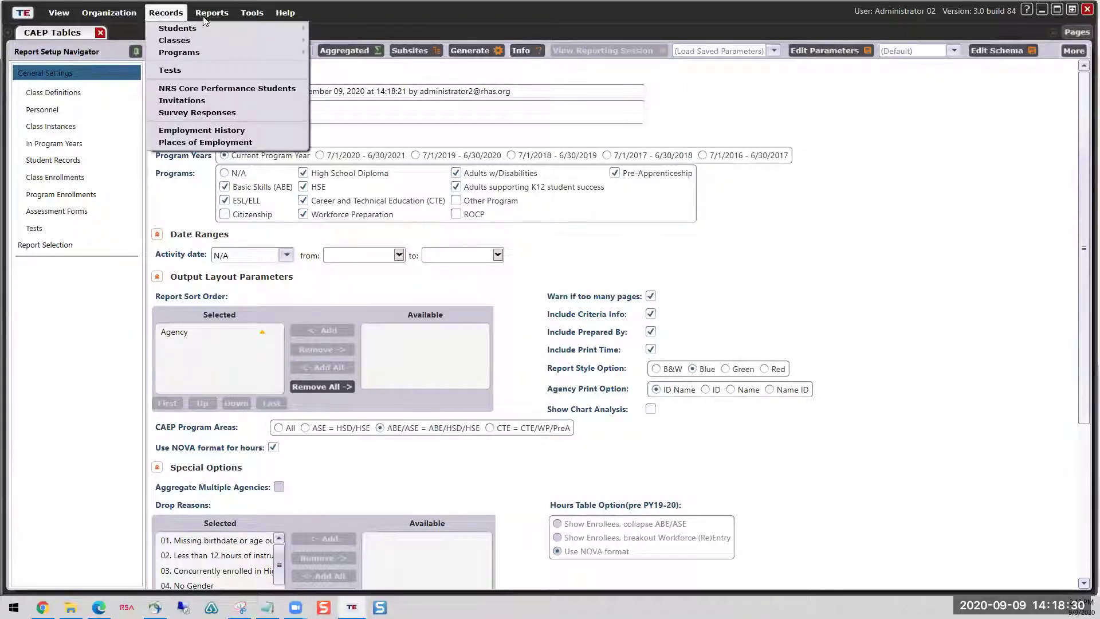
mouse_move(205, 16)
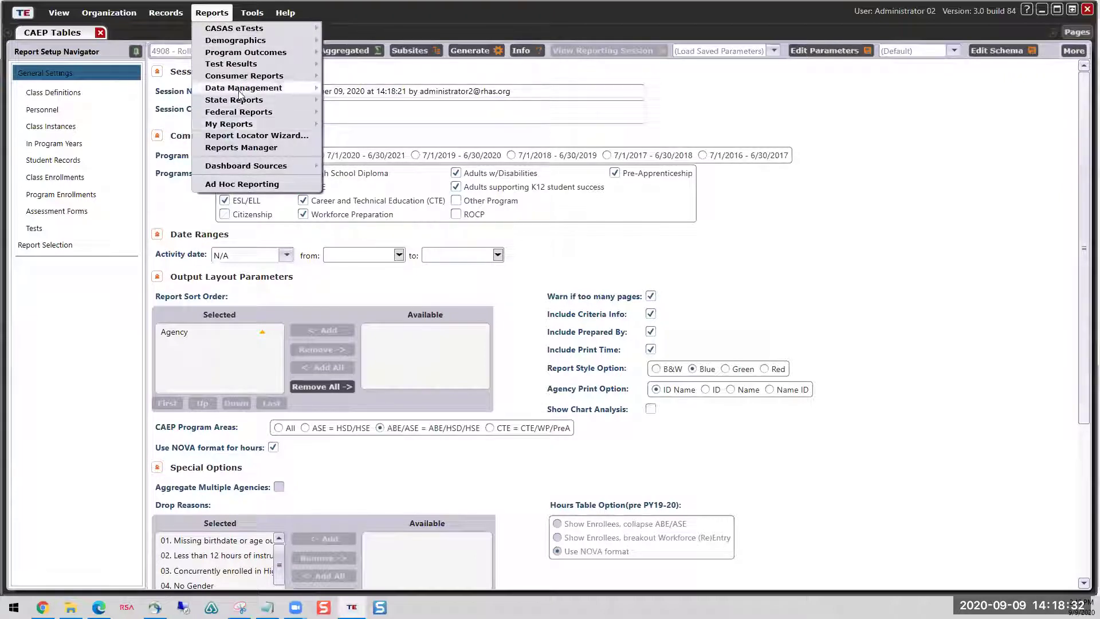
mouse_move(241, 101)
mouse_move(348, 104)
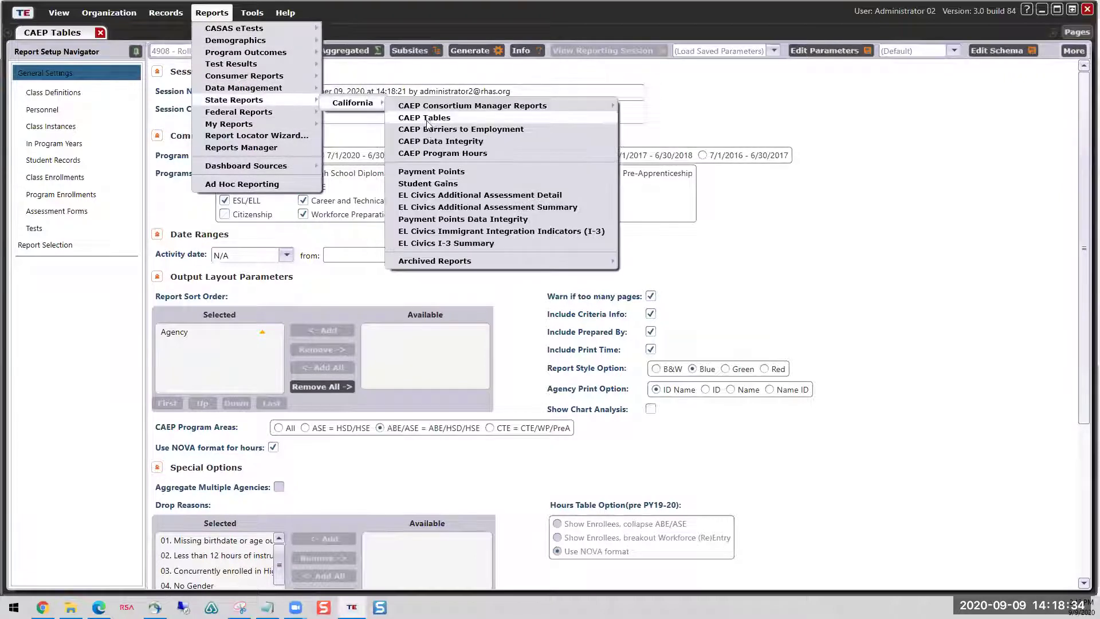
left_click(445, 144)
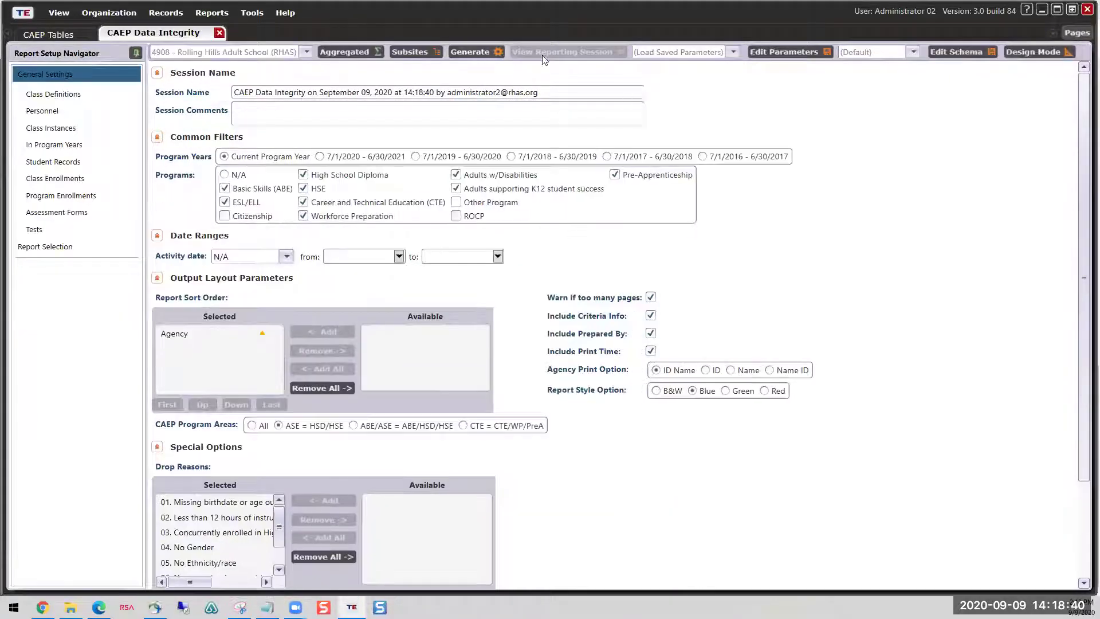
left_click(220, 33)
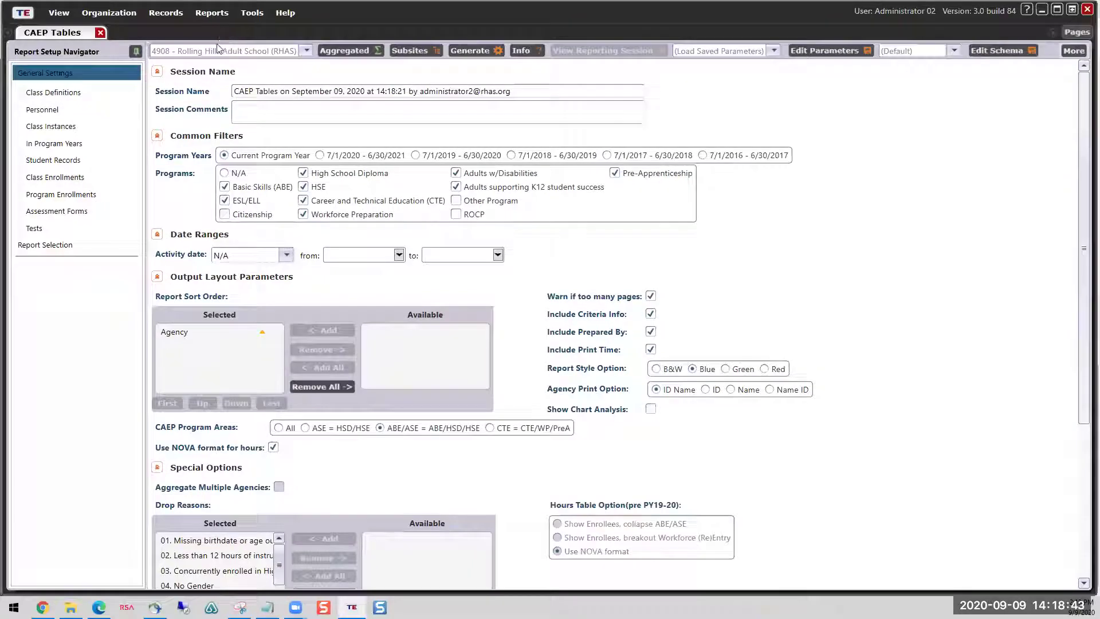
Step: Launch a second TOPSpro Enterprise Client window and enlarge it to cover nearly the whole screen
right_click(352, 606)
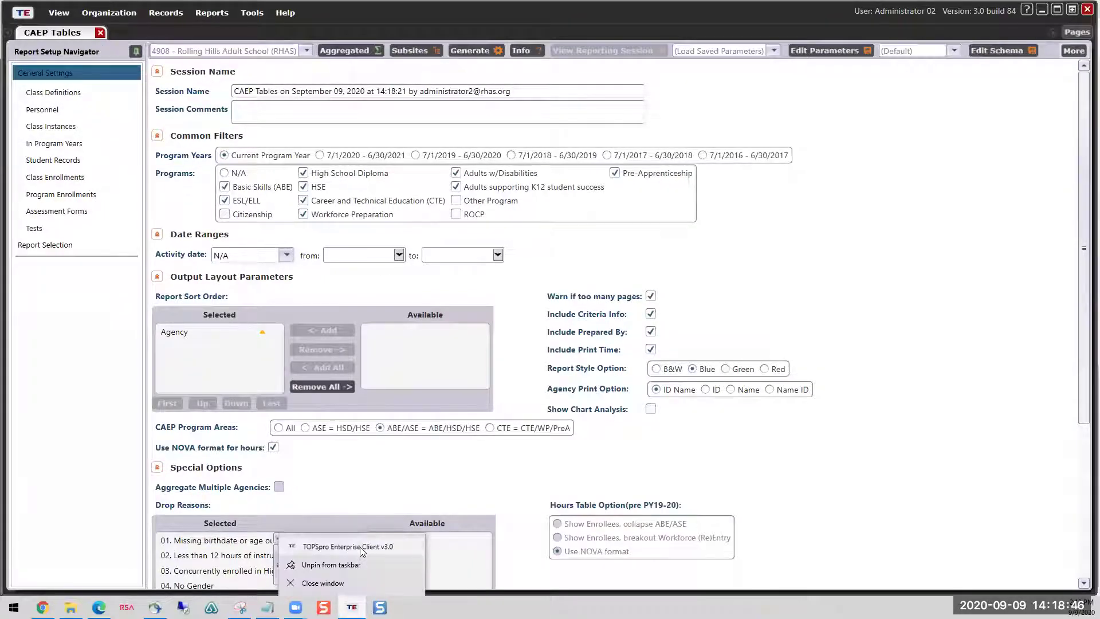
left_click(360, 547)
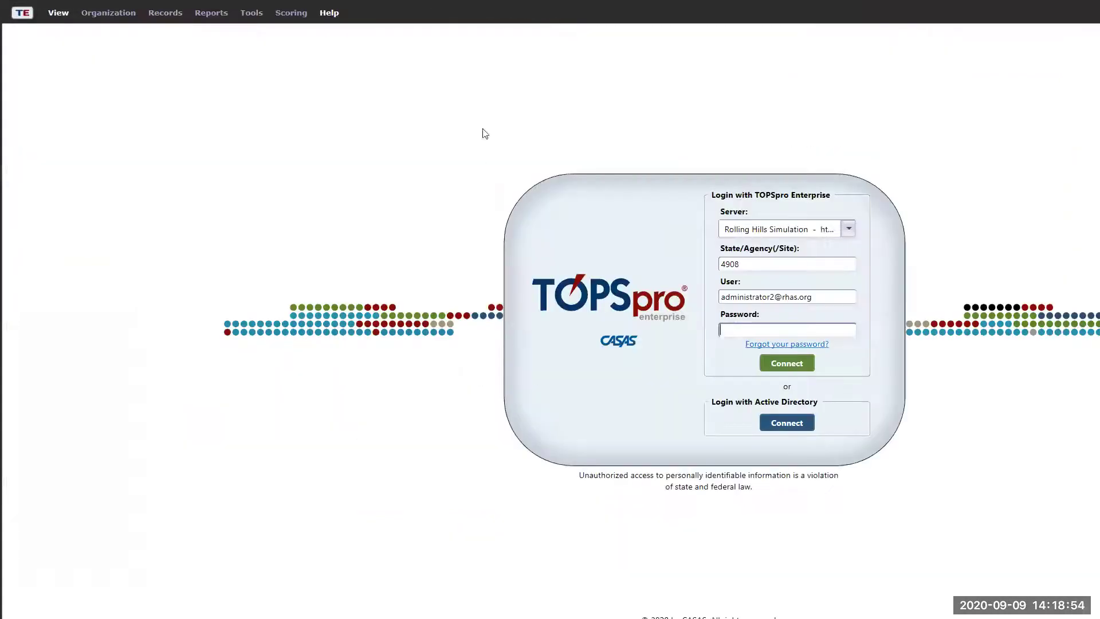
double_click(674, 11)
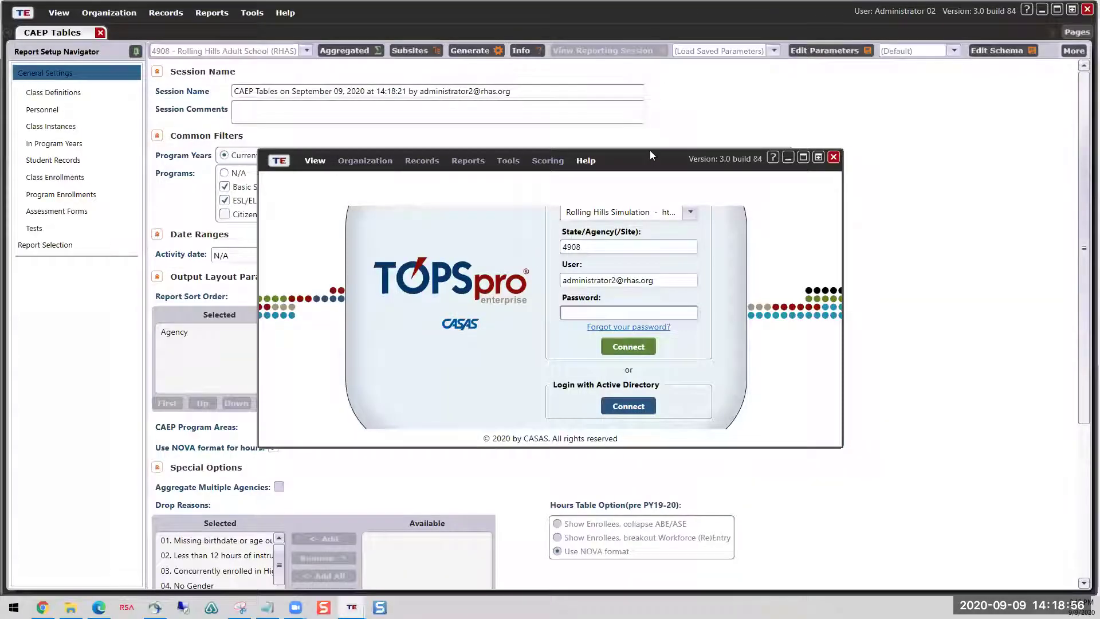
left_click_drag(650, 150, 396, 7)
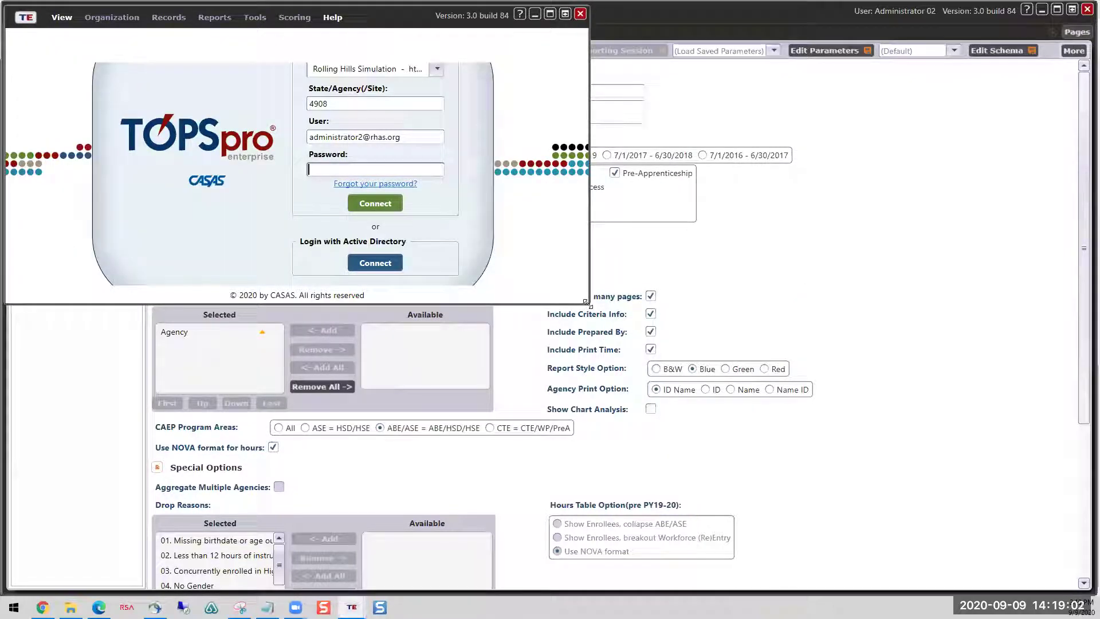
left_click_drag(586, 303, 1092, 588)
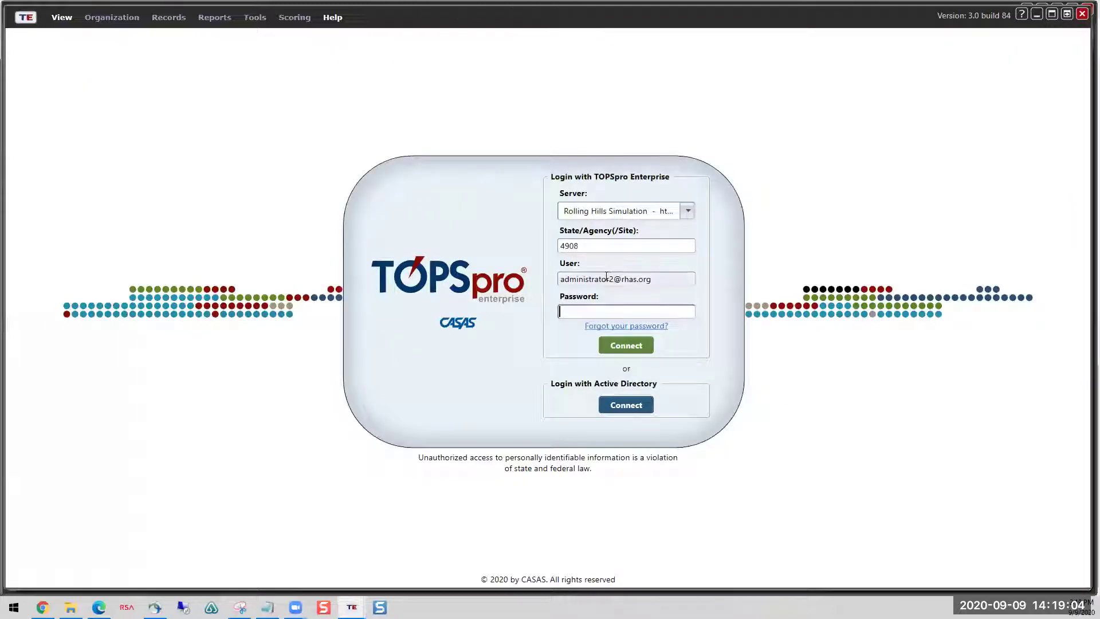
Step: Log in to the Rolling Hills Simulation server with the other administrator's user name and the account password
left_click(614, 279)
type("1")
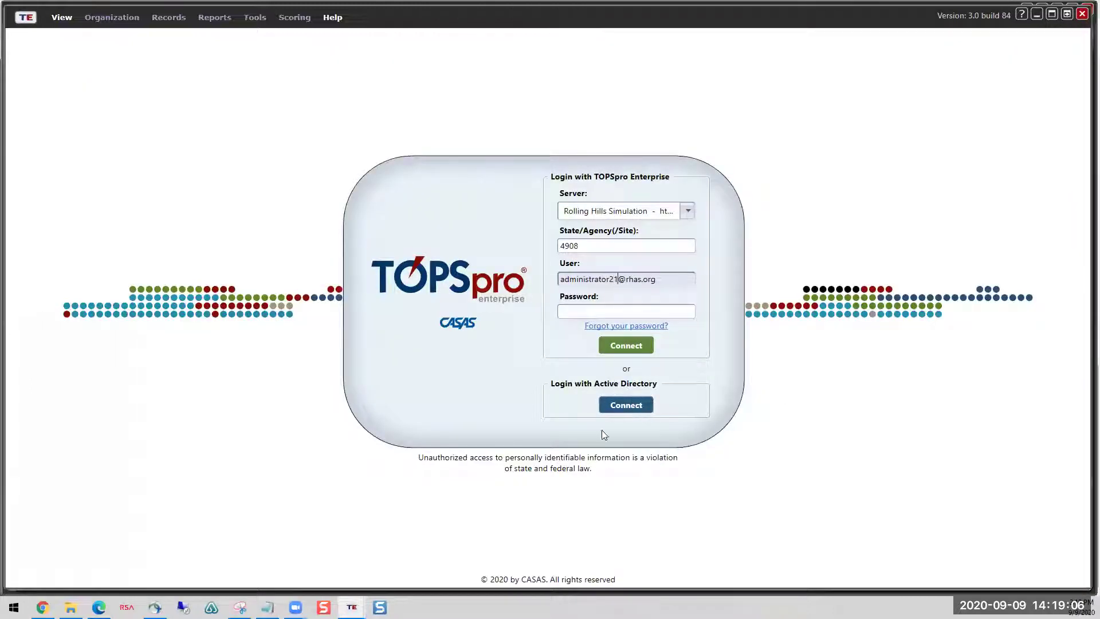
left_click(600, 310)
type("**")
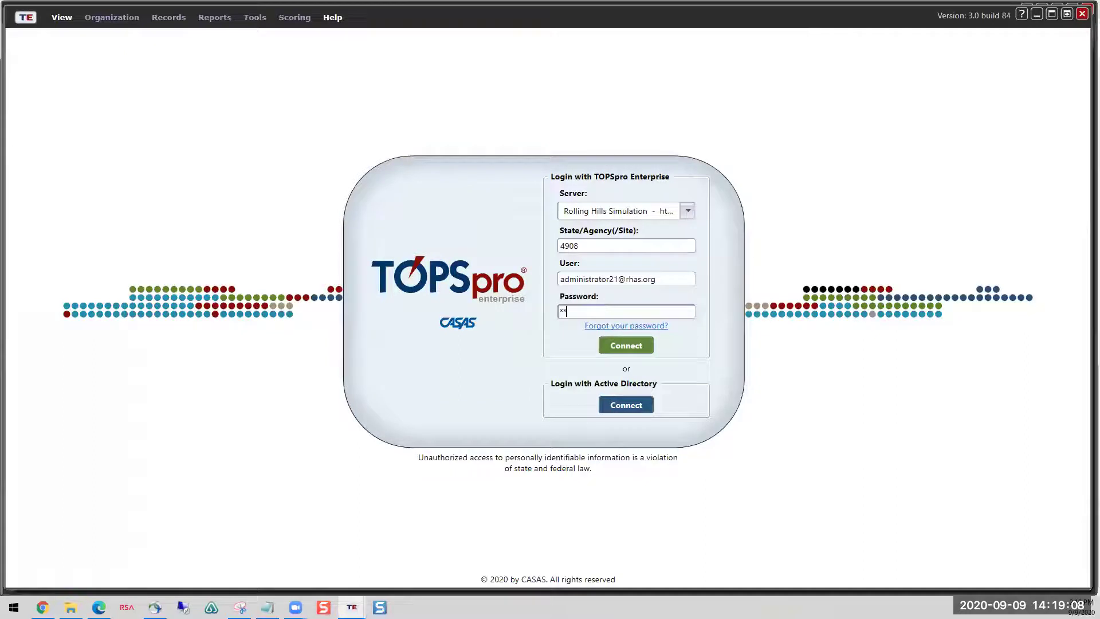
type("*")
key("Return")
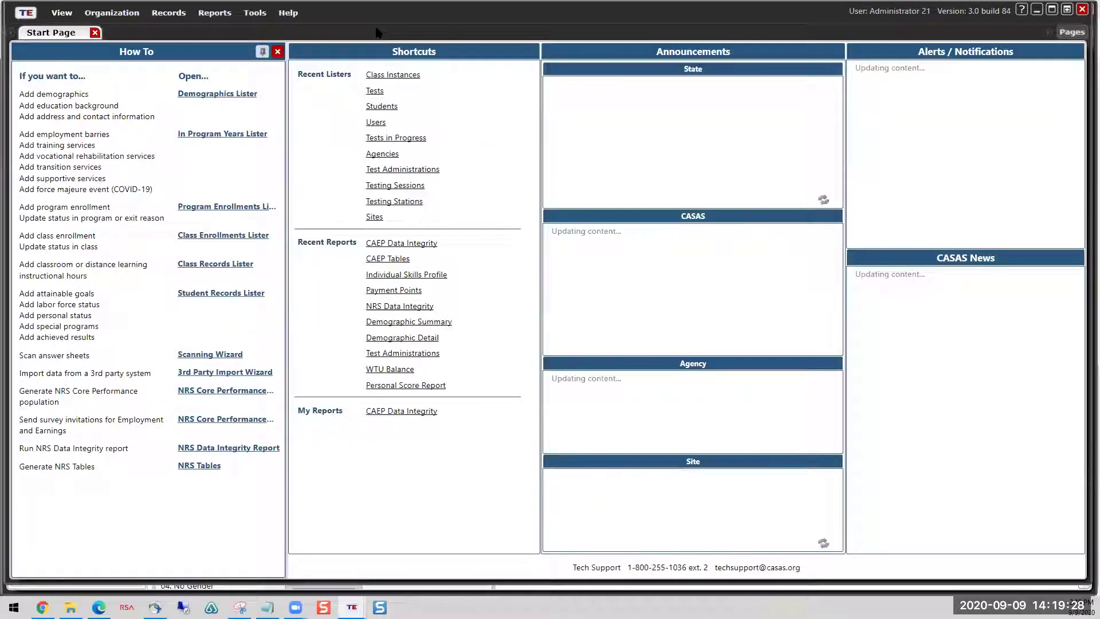
Step: Close the Start Page and open a CAEP Tables setup from the California state reports
left_click(95, 33)
left_click(169, 12)
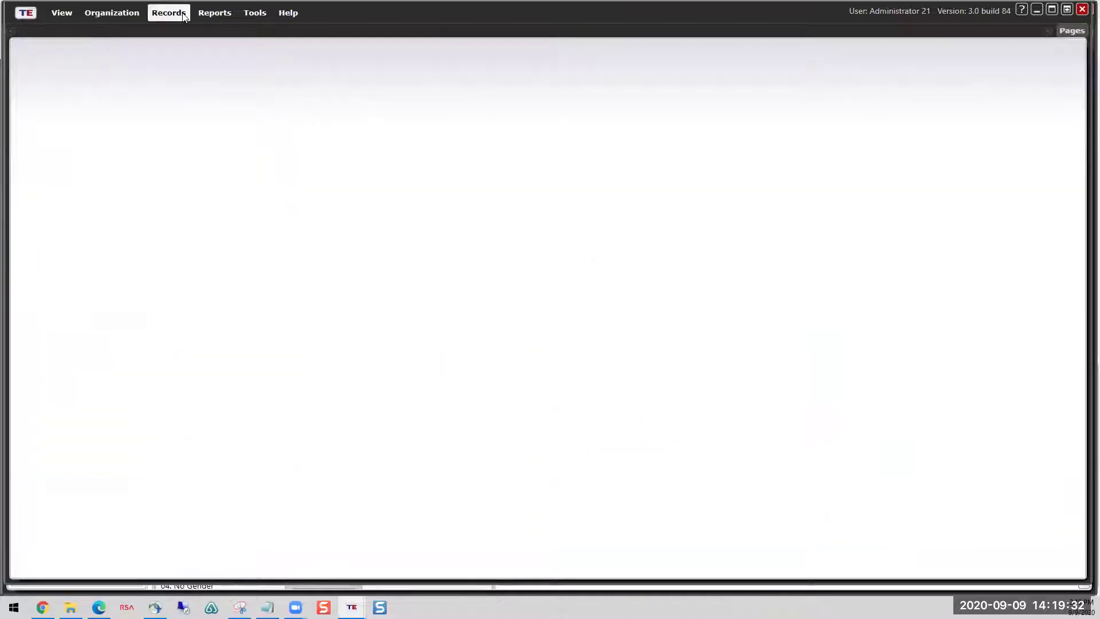
left_click(215, 13)
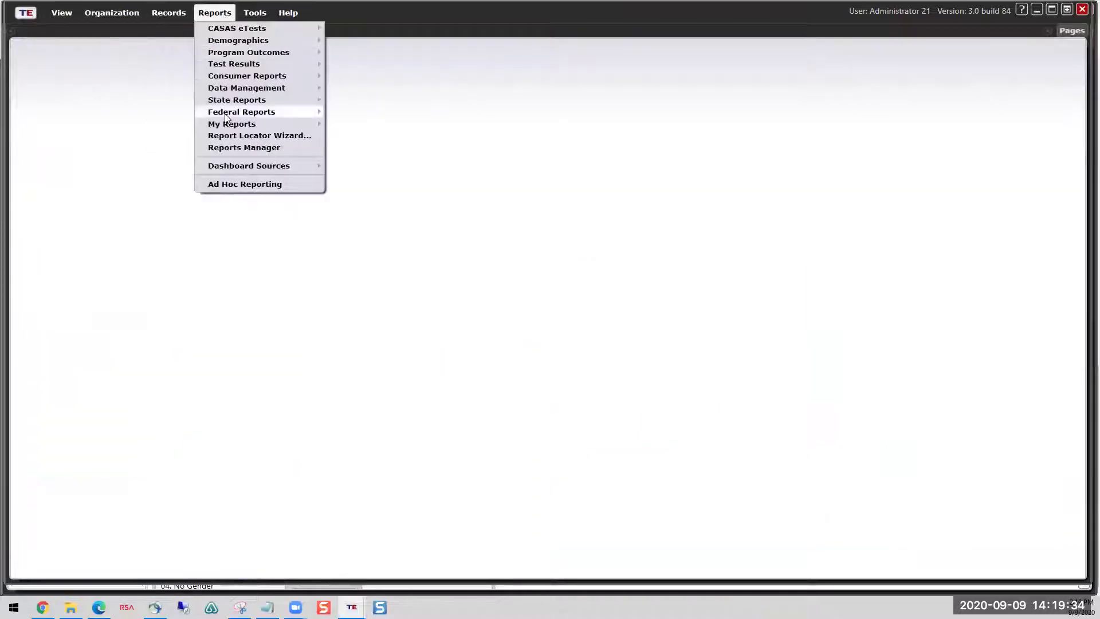
mouse_move(252, 112)
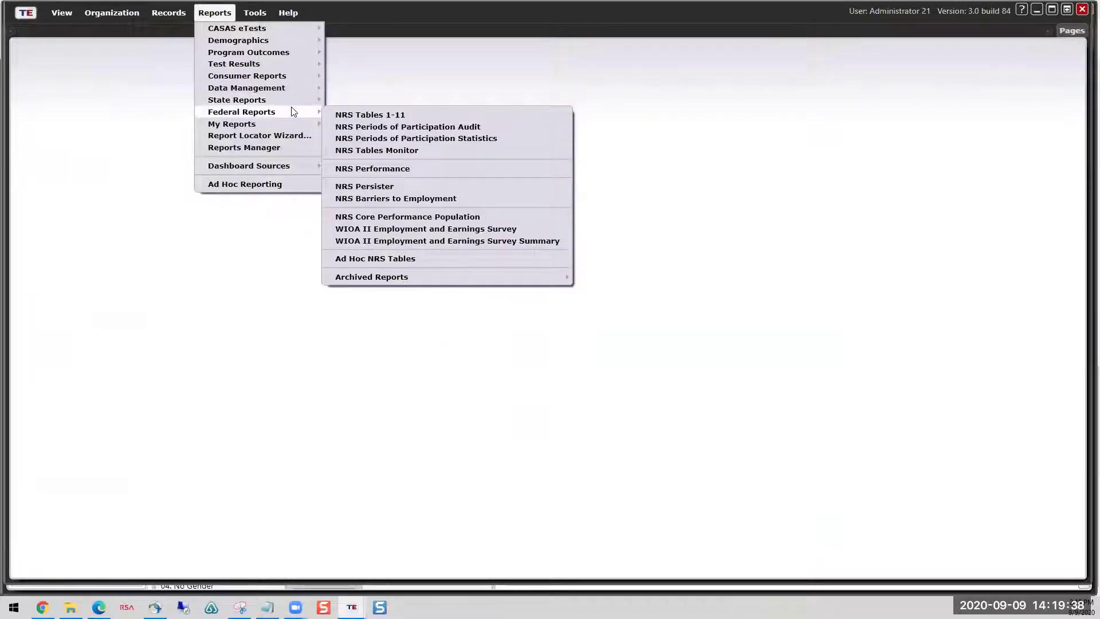
mouse_move(291, 98)
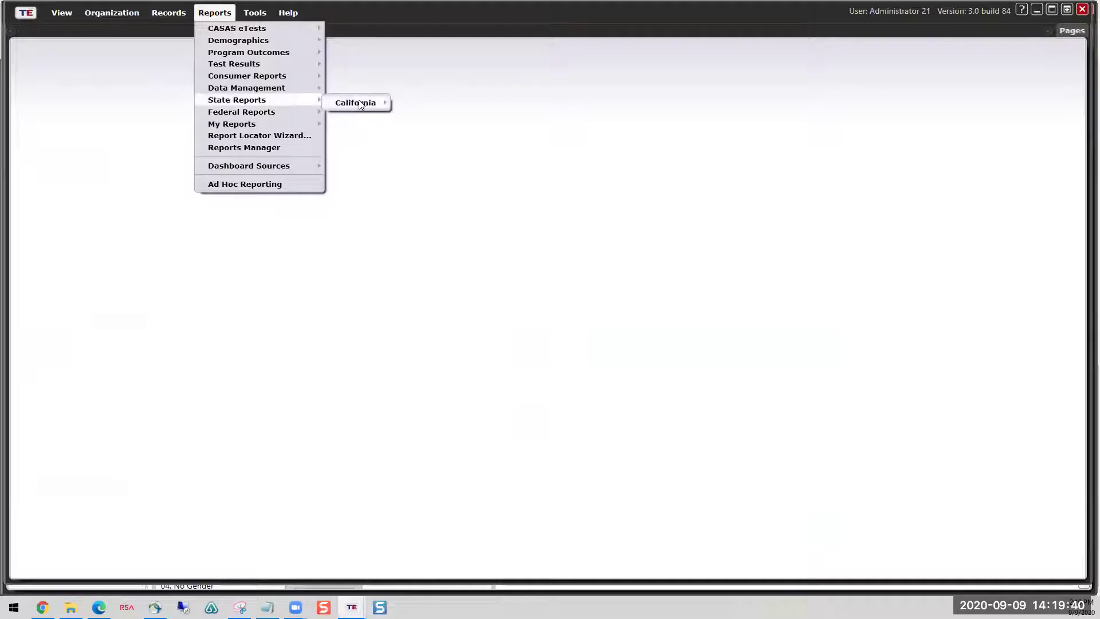
mouse_move(363, 107)
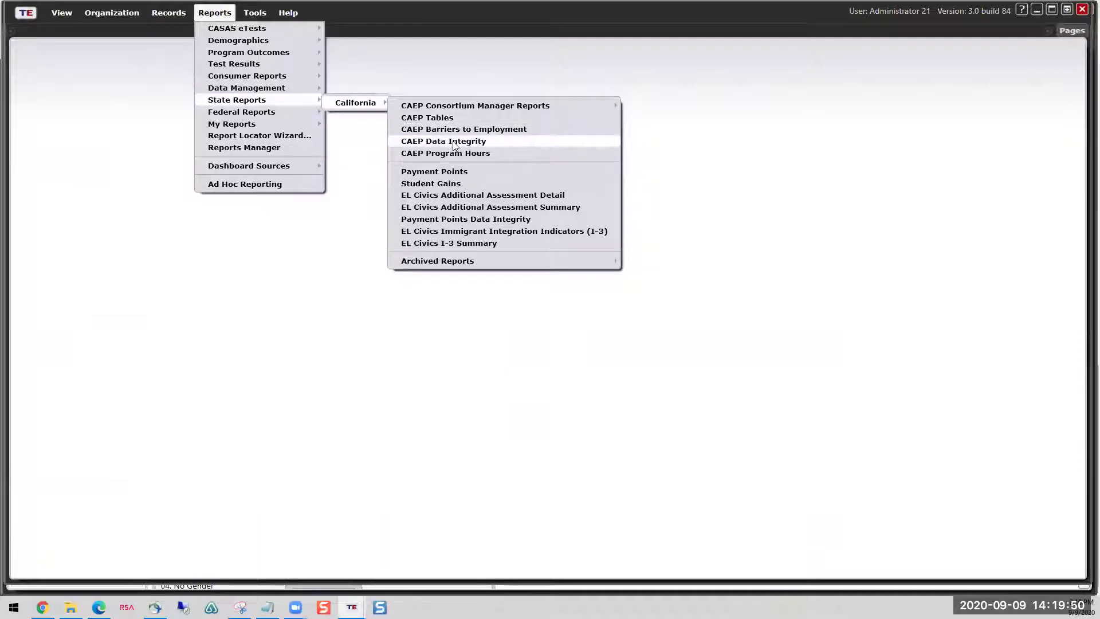
left_click(430, 117)
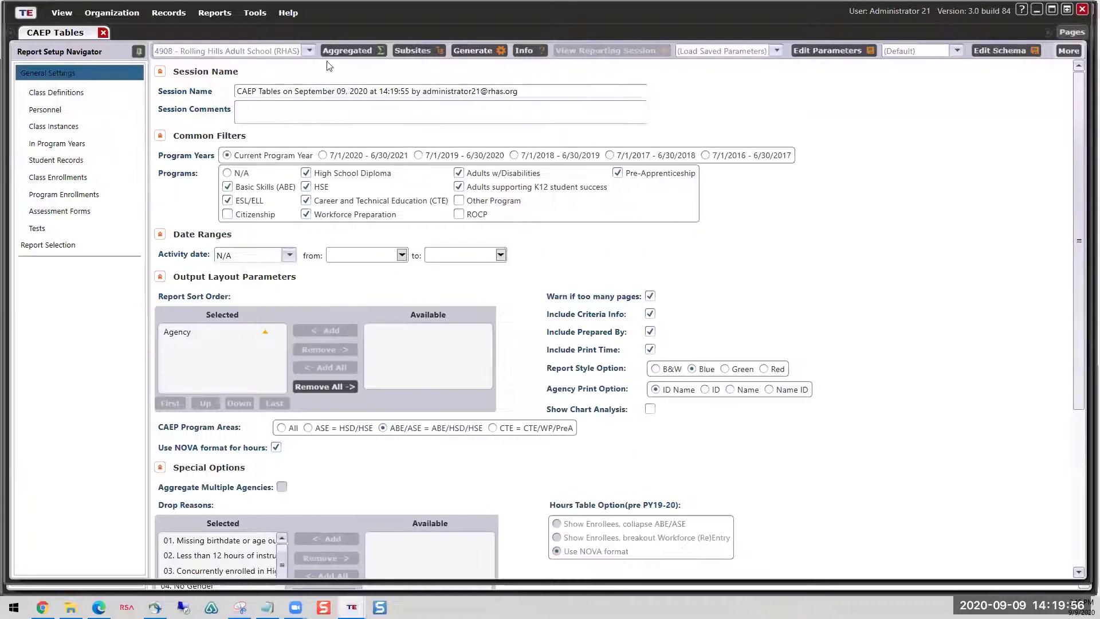
Step: Call up the CAEP Tables report information, read through the CAEP Summary help topic, and close the help window
left_click(532, 51)
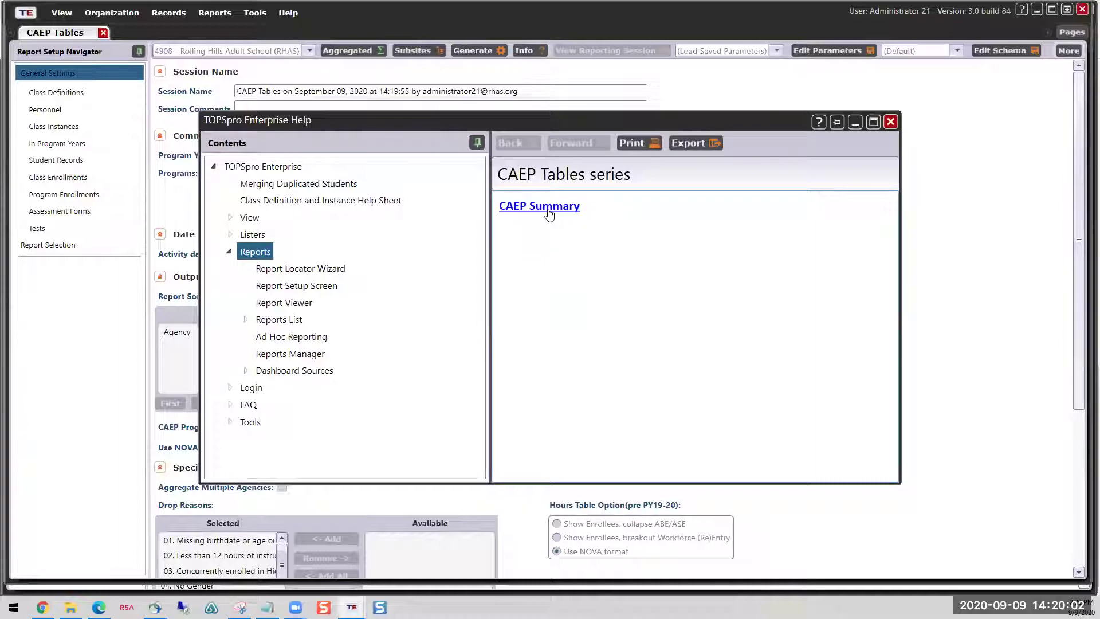
left_click(539, 207)
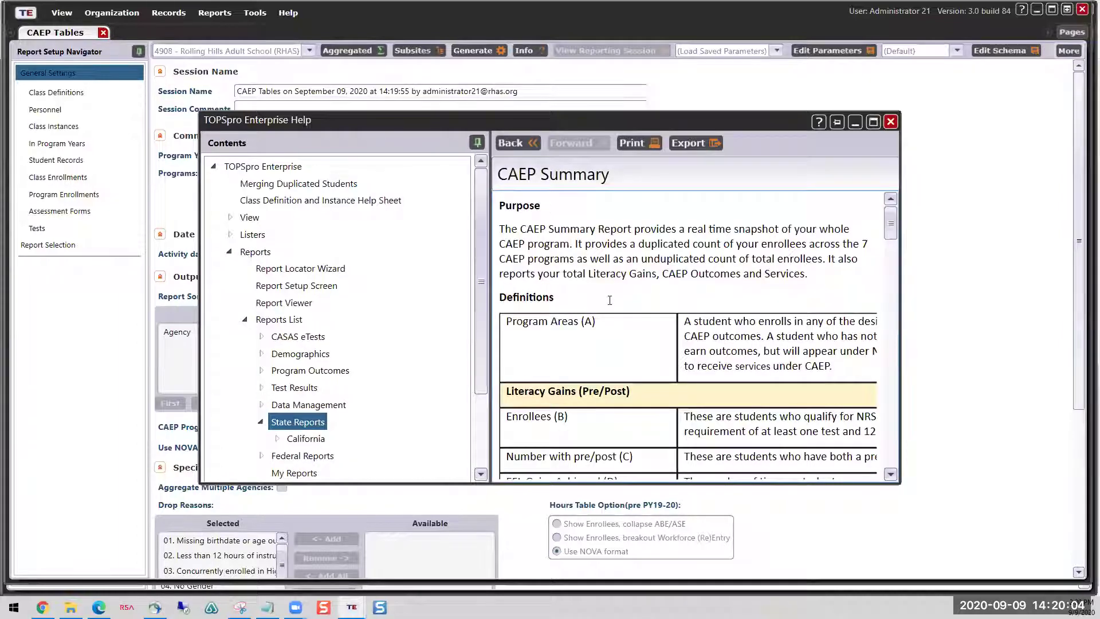
scroll(585, 264, "down", 8)
scroll(621, 320, "down", 10)
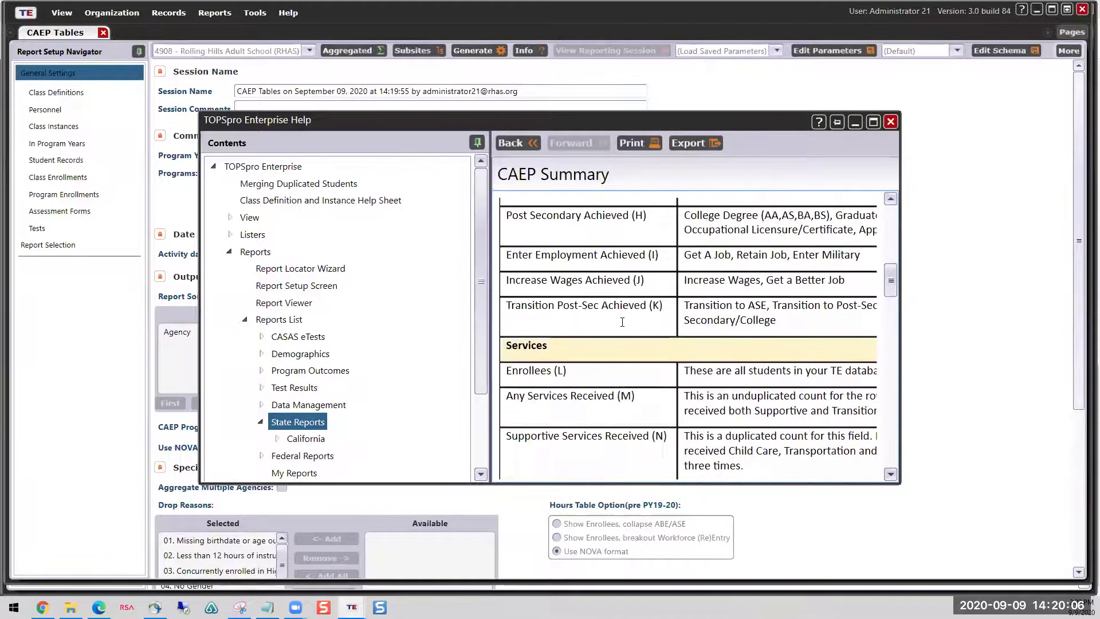
scroll(623, 322, "down", 5)
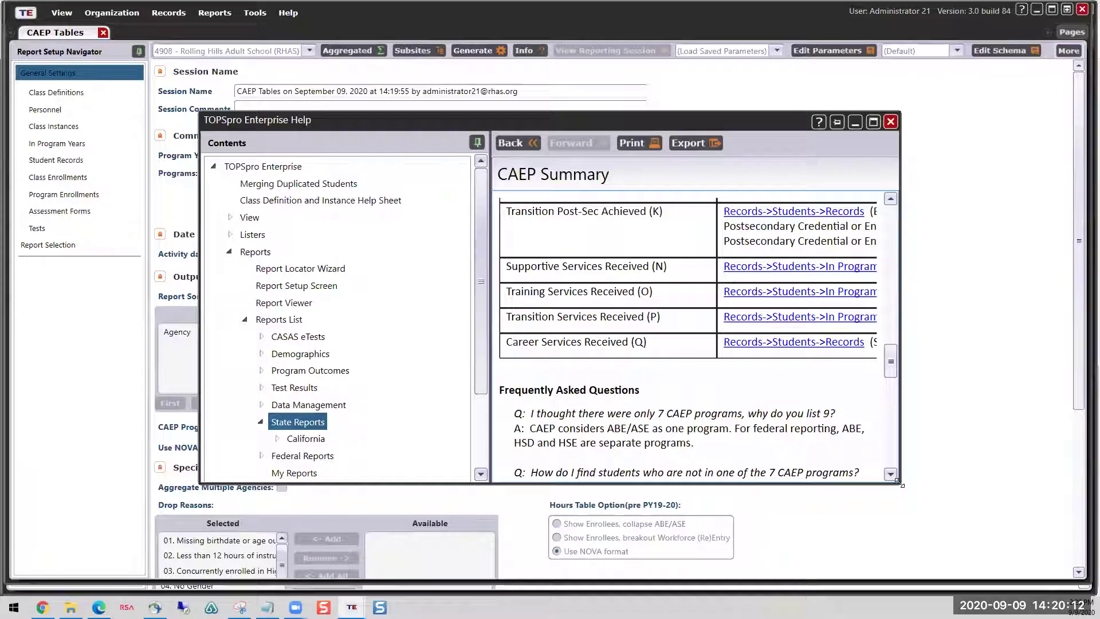
left_click_drag(899, 483, 990, 530)
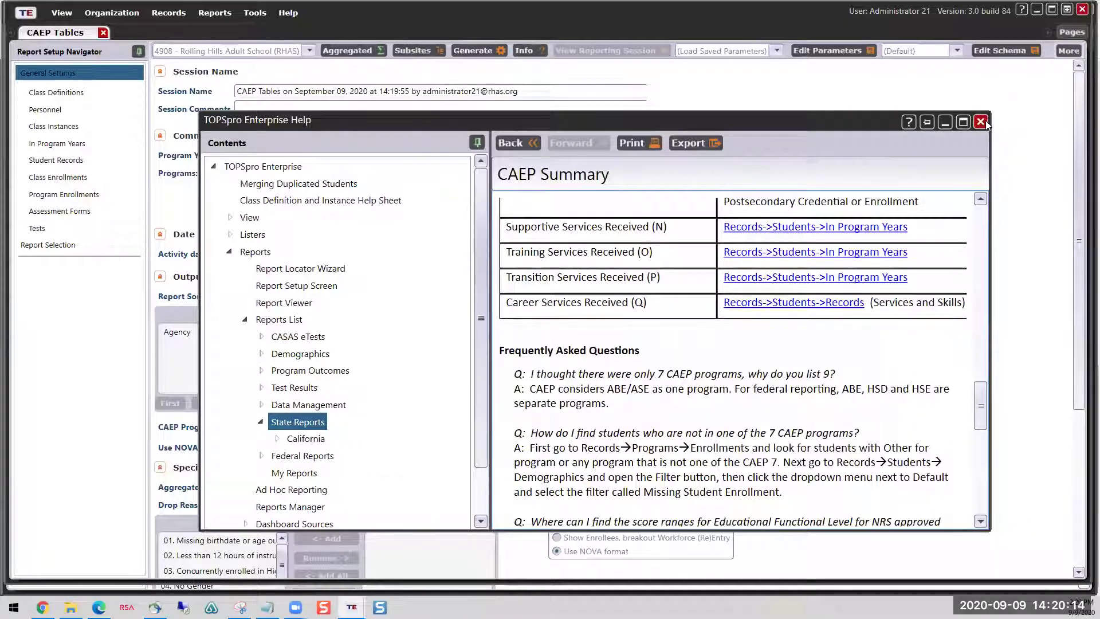
left_click(981, 122)
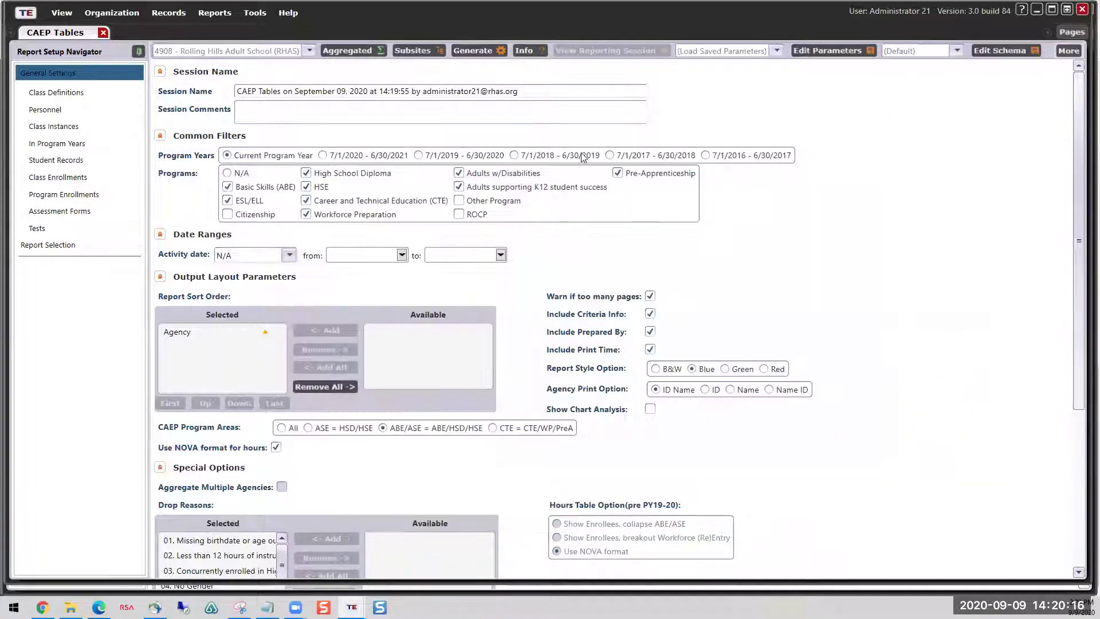
Step: Close the CAEP Tables setup and open an Individual Skills Profile setup from the Skills Profile test results reports
left_click(475, 52)
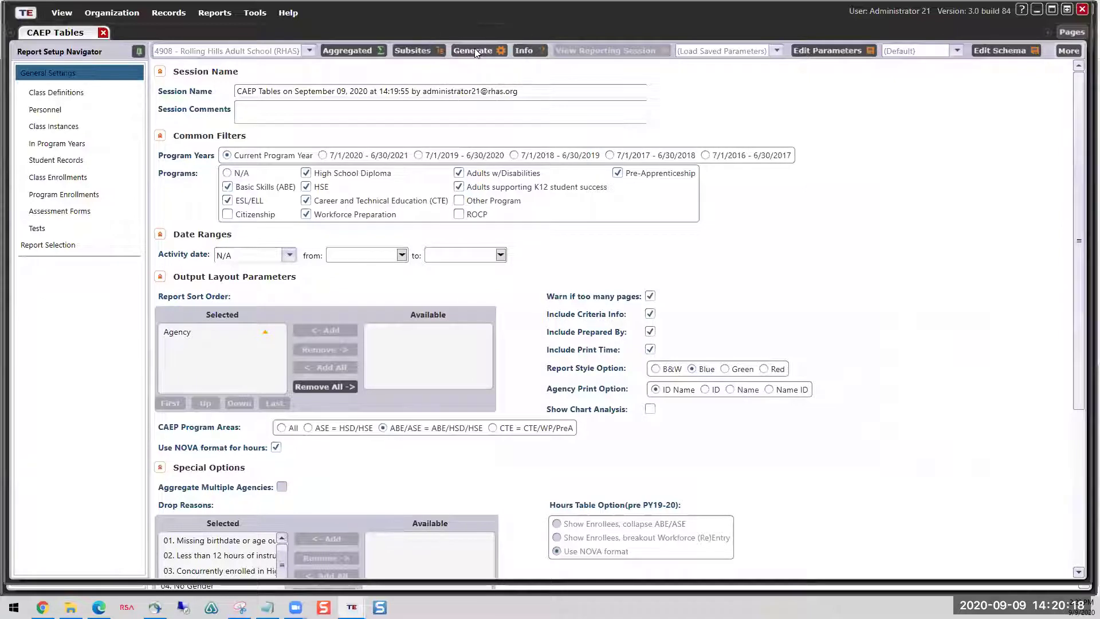
left_click(103, 33)
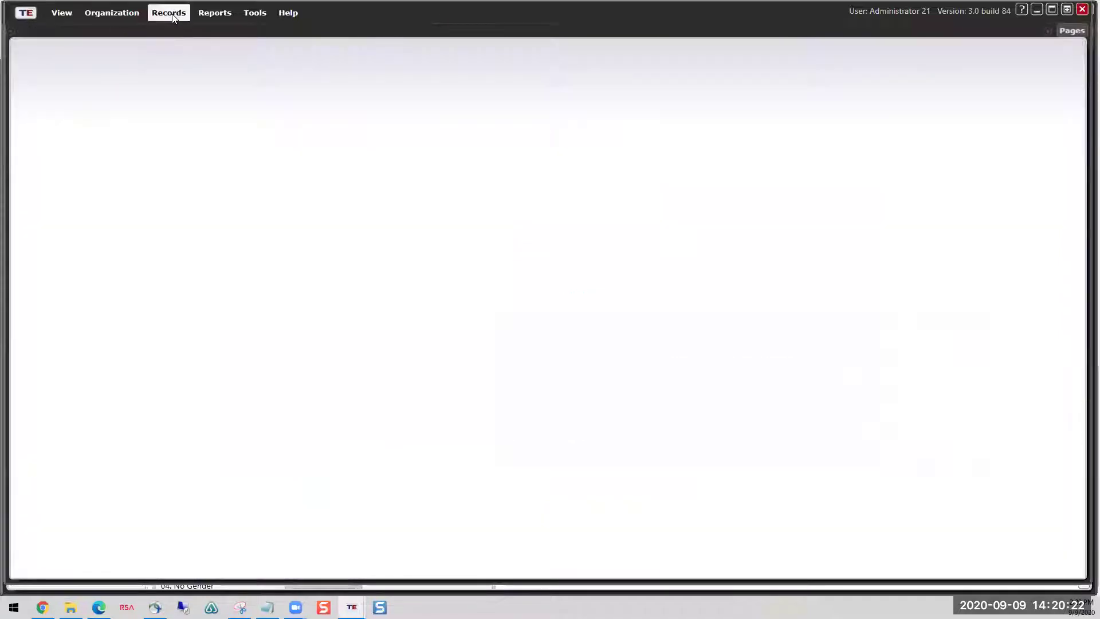
left_click(174, 18)
mouse_move(219, 13)
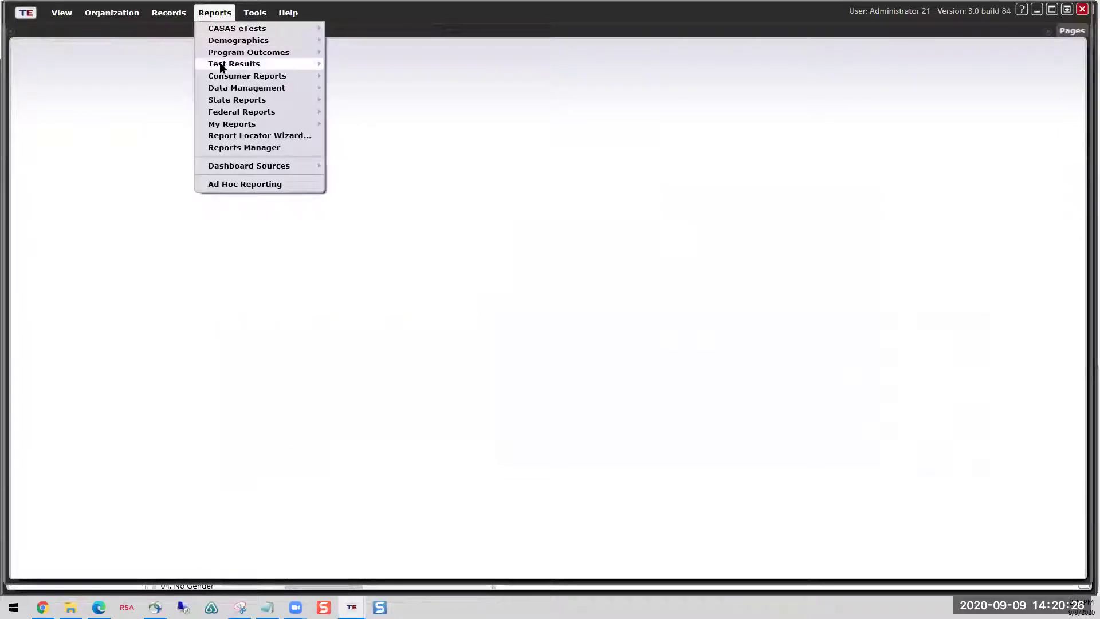
mouse_move(221, 67)
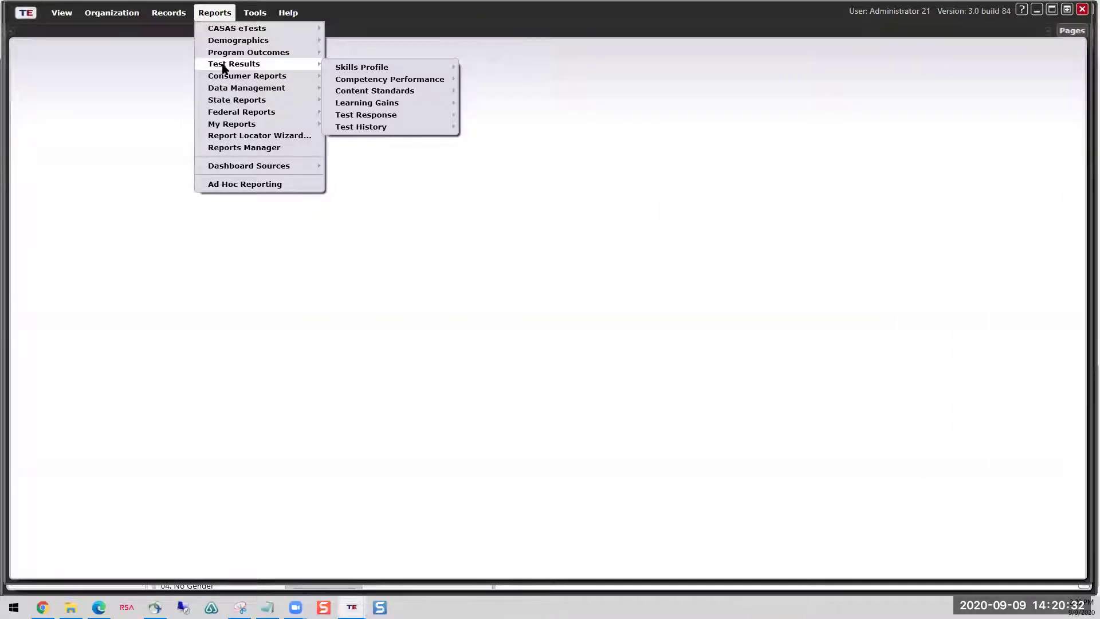
mouse_move(365, 68)
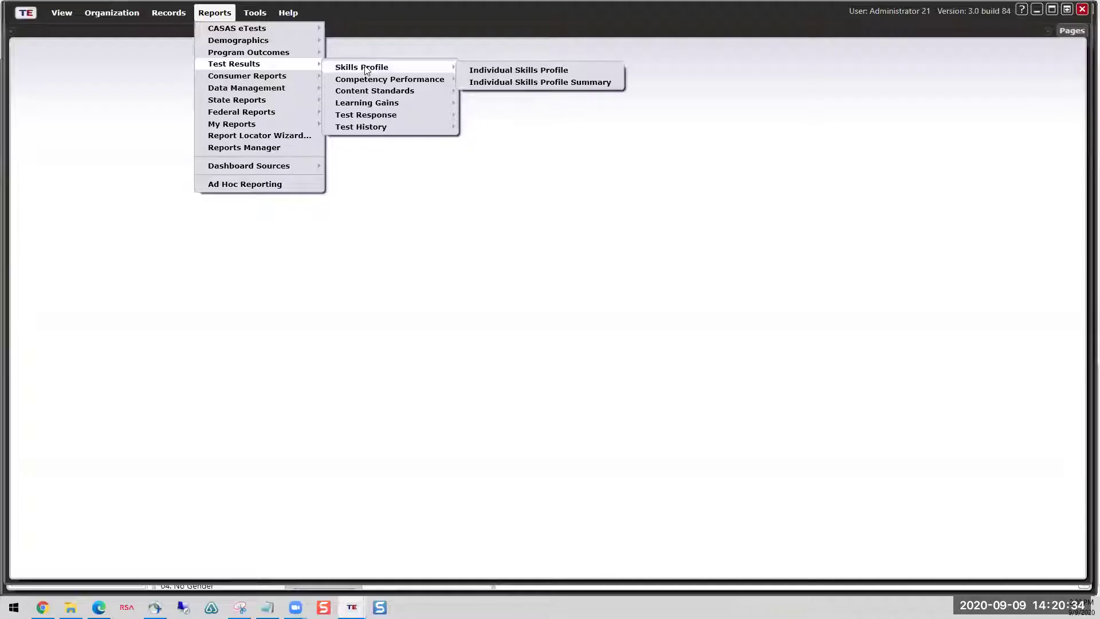
left_click(503, 71)
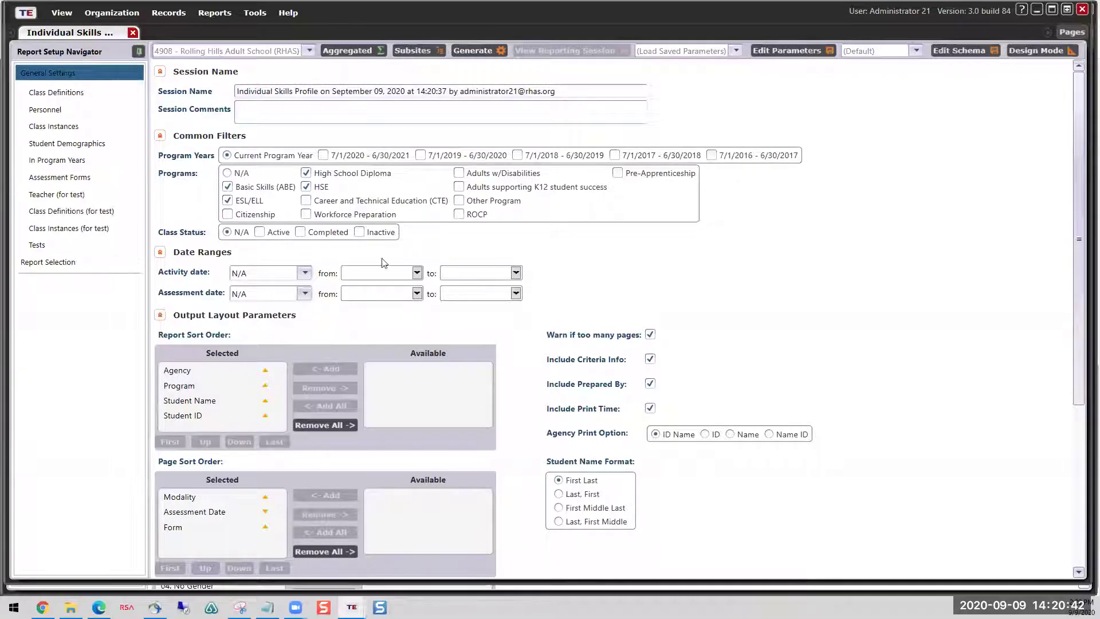
Step: Look over the general settings and collapse the Session Name, Common Filters, Date Ranges, Output Layout Parameters and Special Options sections
scroll(552, 350, "down", 5)
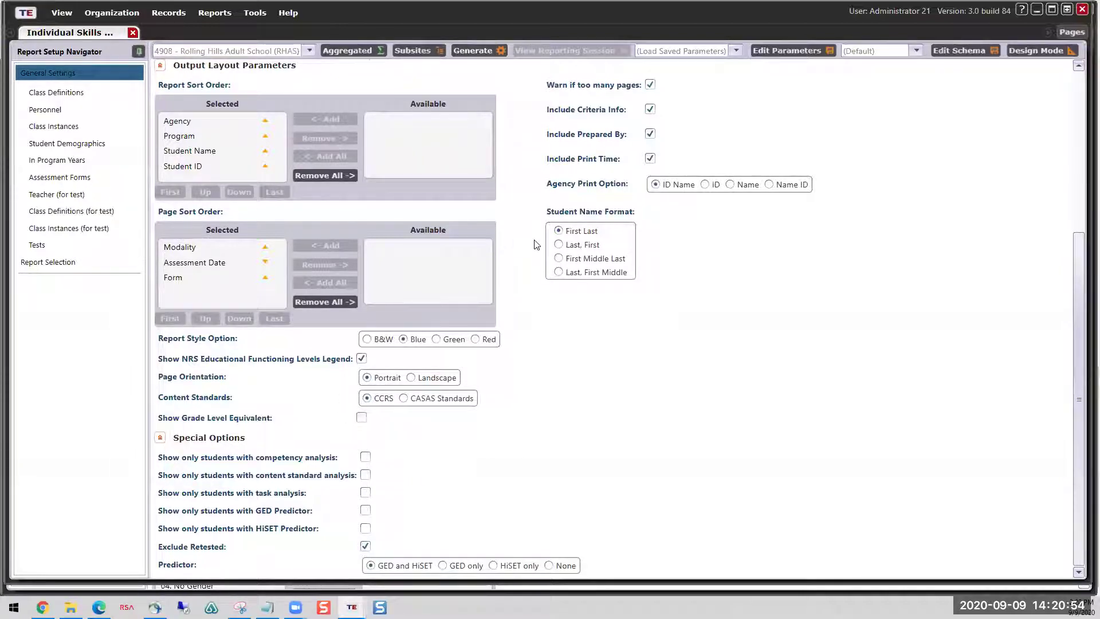
scroll(550, 233, "up", 4)
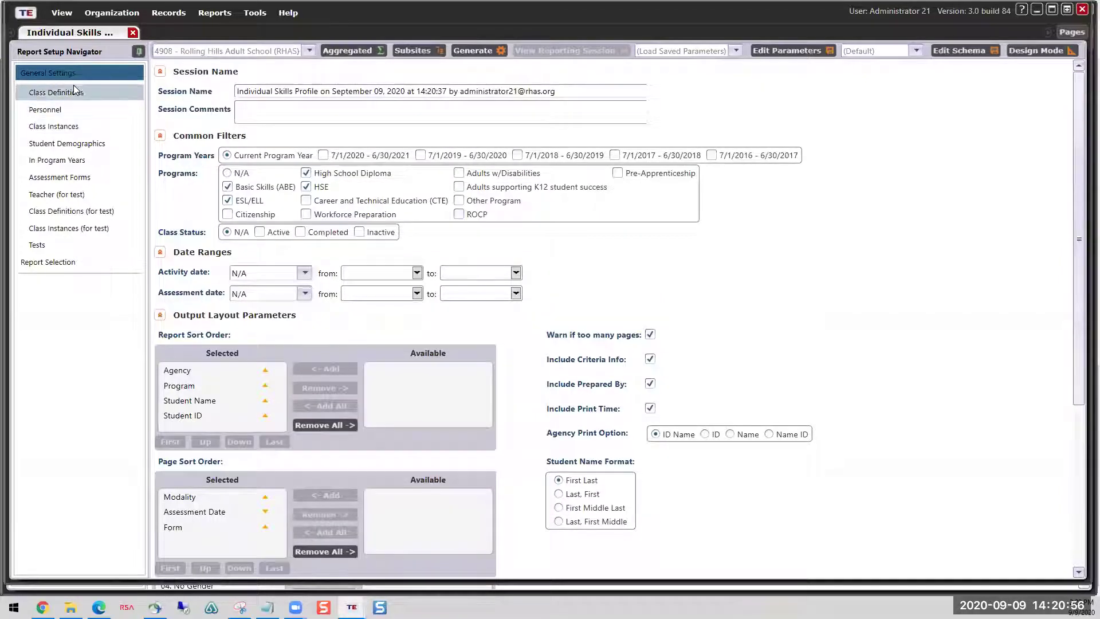
left_click(160, 71)
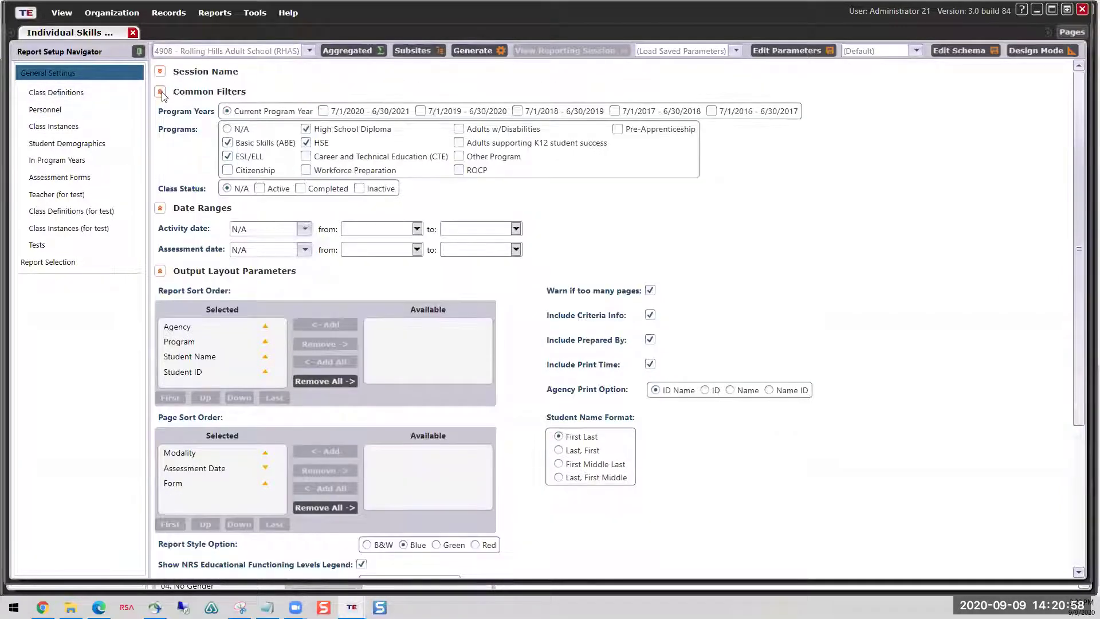
left_click(162, 93)
left_click(161, 114)
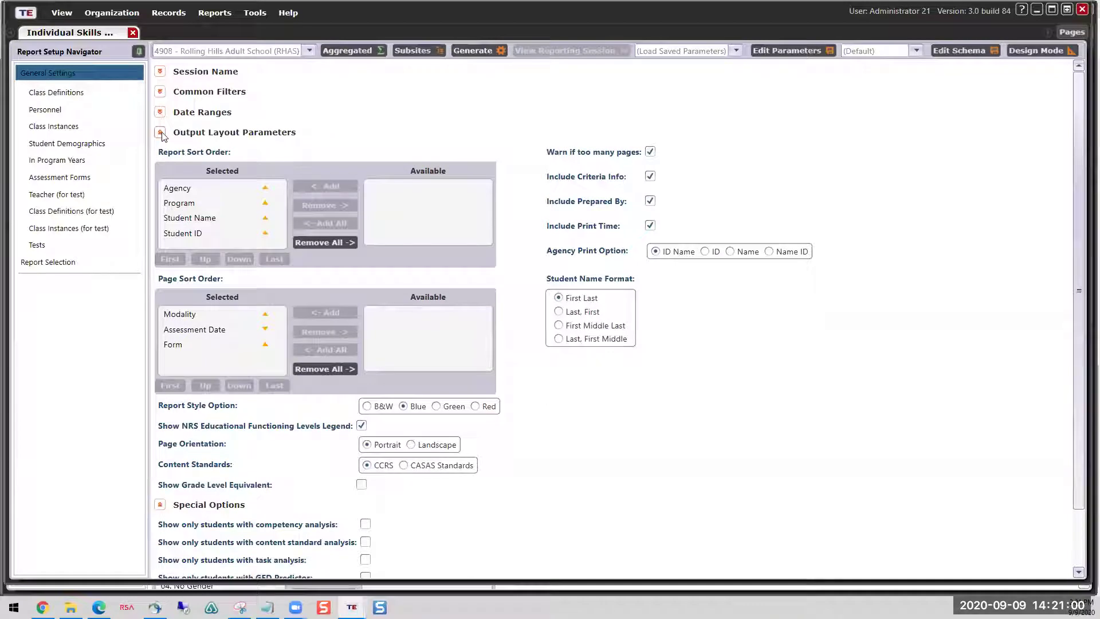
left_click(161, 134)
left_click(161, 153)
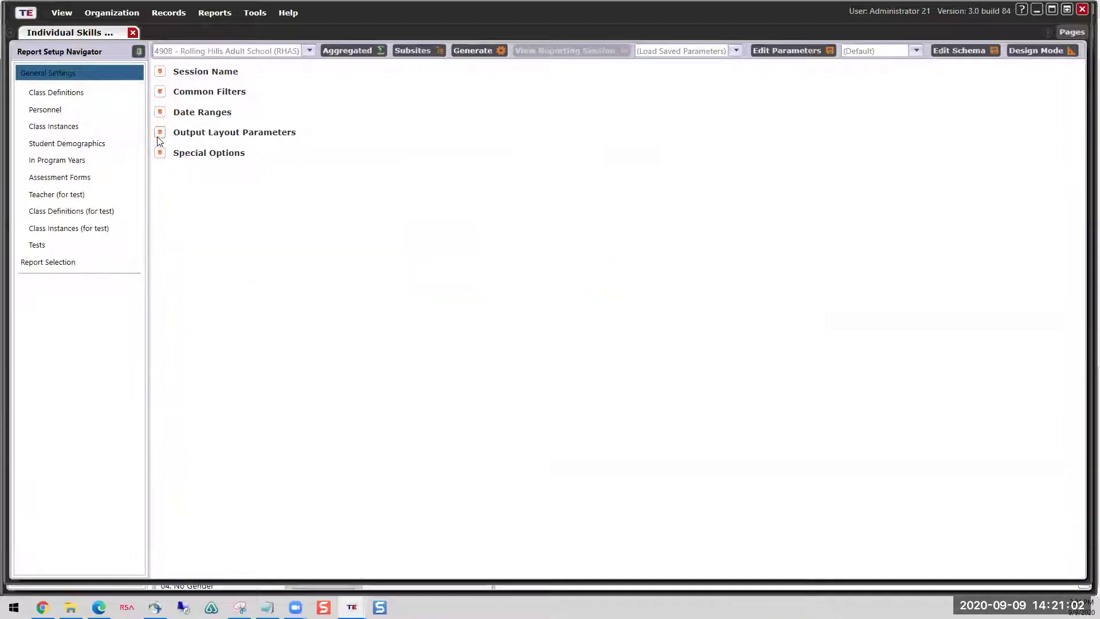
Step: Enable Show Grade Level Equivalent in the output layout parameters and generate the Individual Skills Profile report
left_click(160, 133)
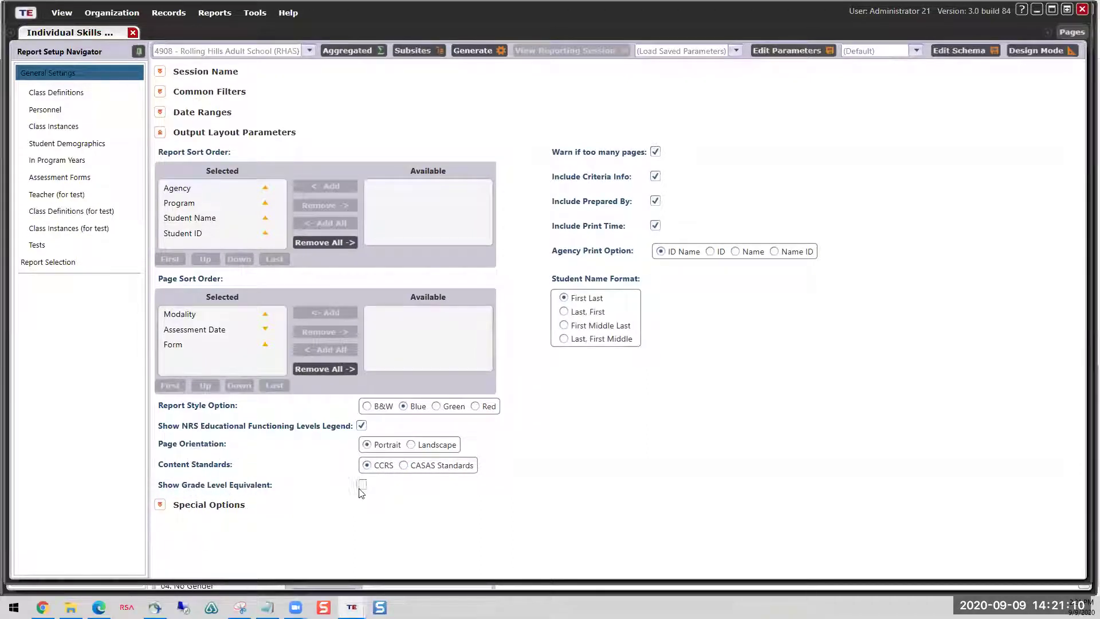
left_click(160, 506)
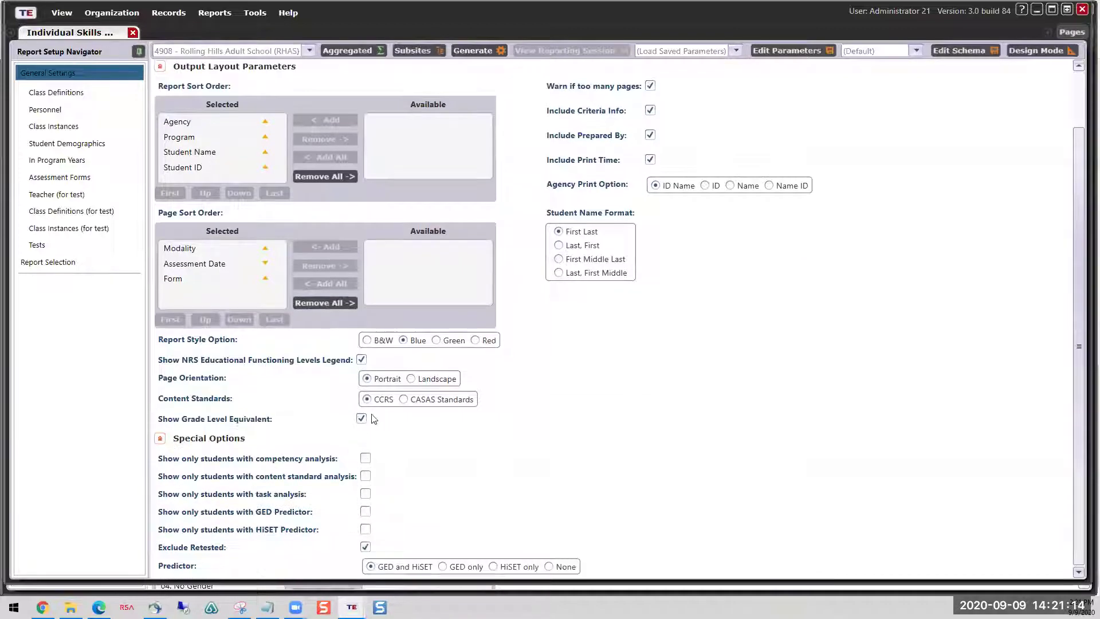
left_click(361, 420)
scroll(537, 422, "up", 1)
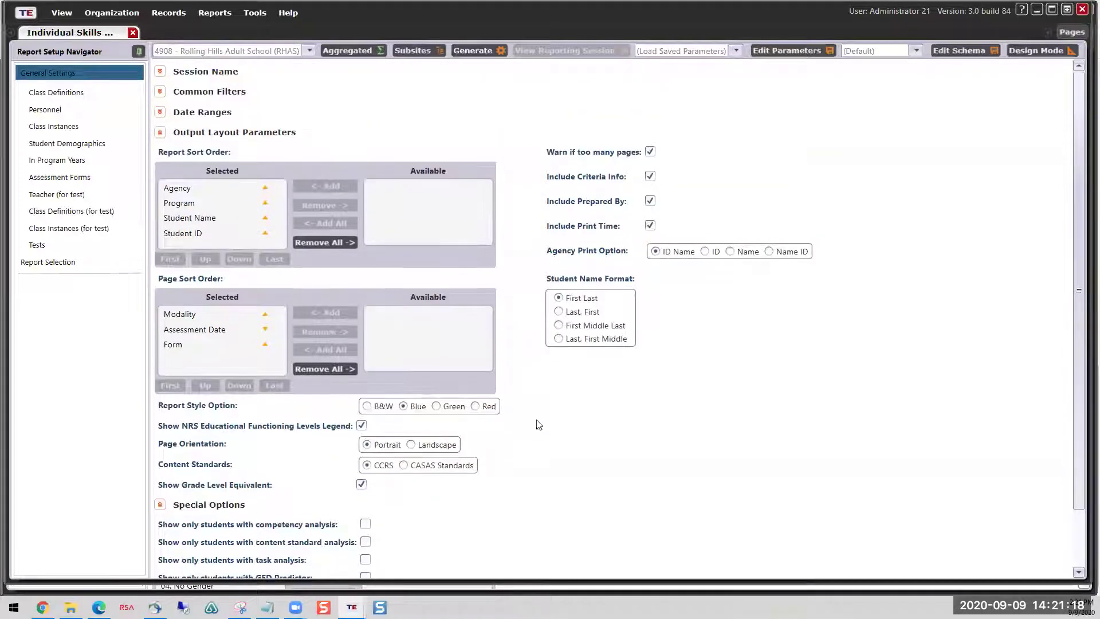
left_click(476, 53)
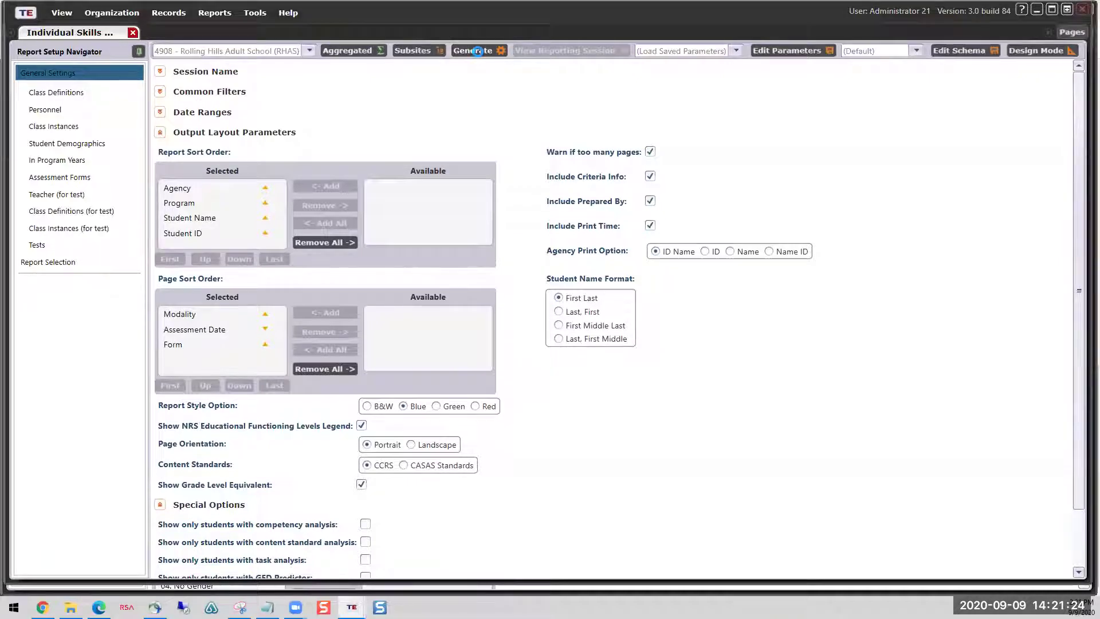
left_click(477, 51)
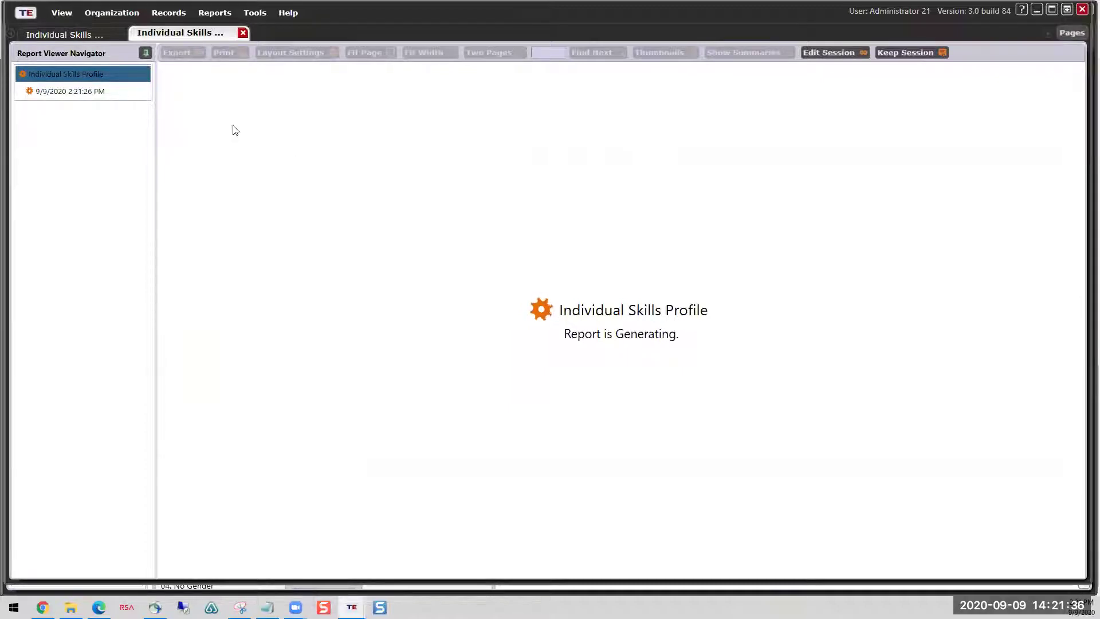
Step: Return to the report setup, expand the Session Name, Common Filters and Date Ranges sections, and review the program filters
left_click(80, 35)
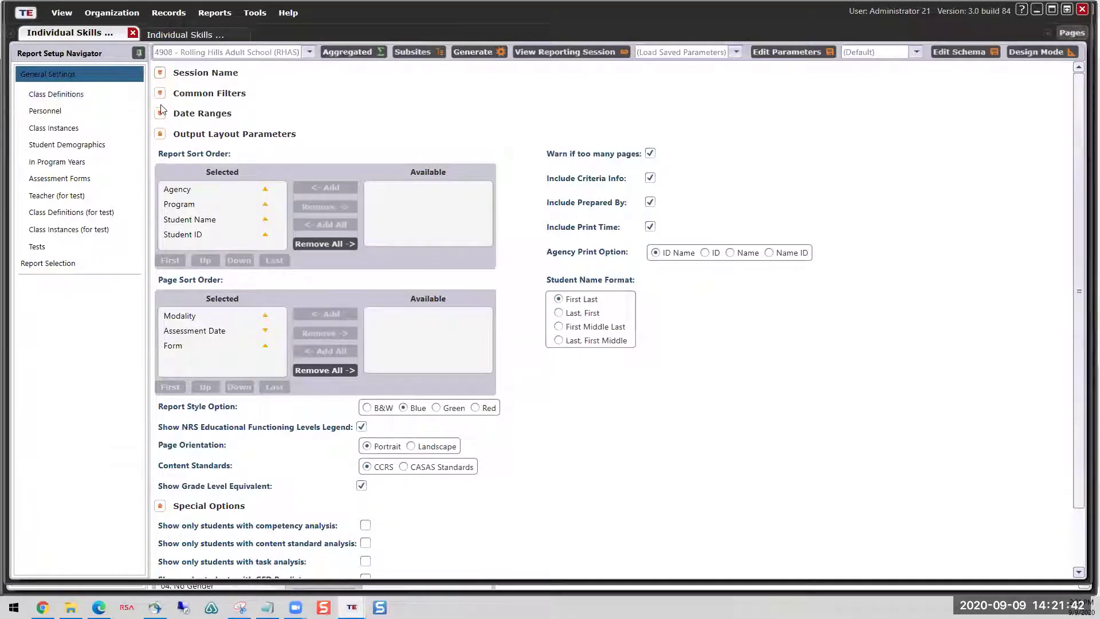
left_click(160, 73)
left_click(160, 136)
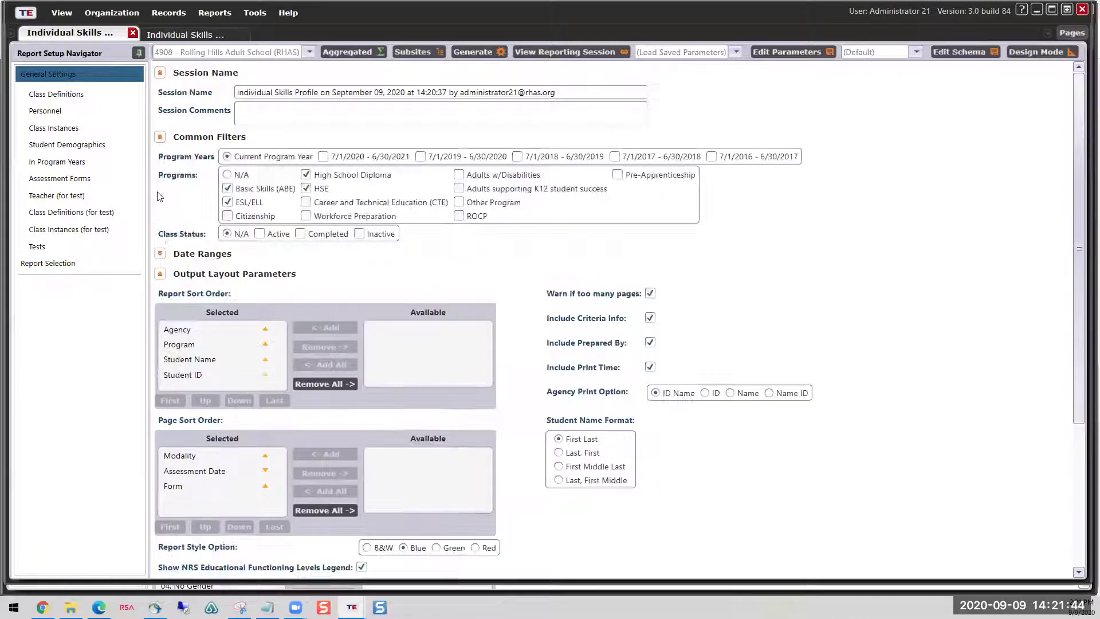
left_click(160, 253)
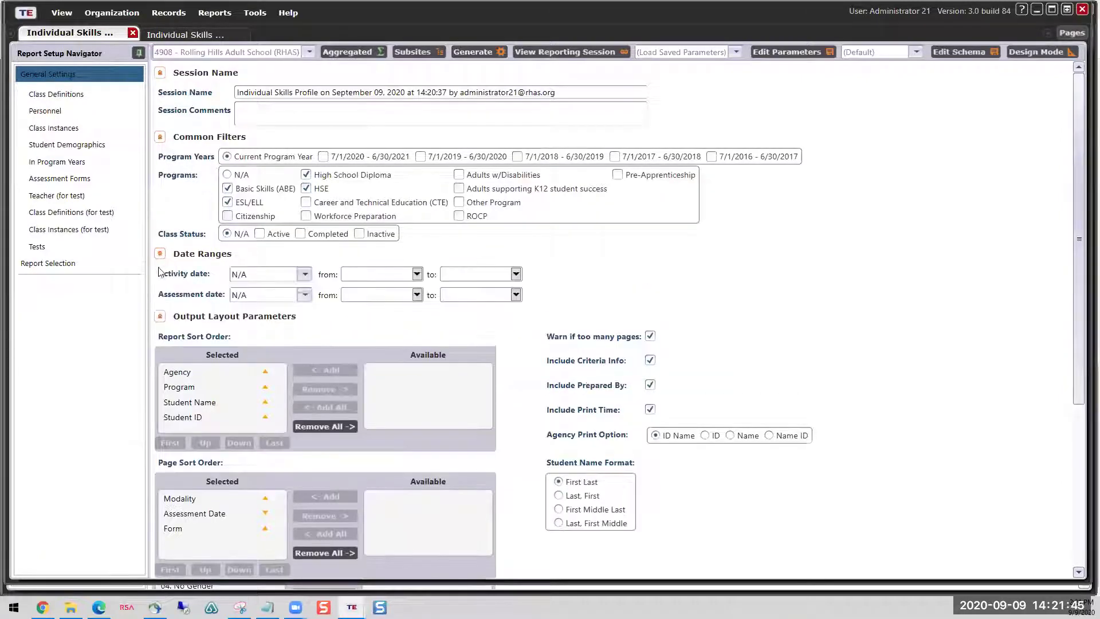
left_click(160, 316)
left_click(161, 316)
left_click(227, 201)
left_click(228, 201)
left_click(318, 193)
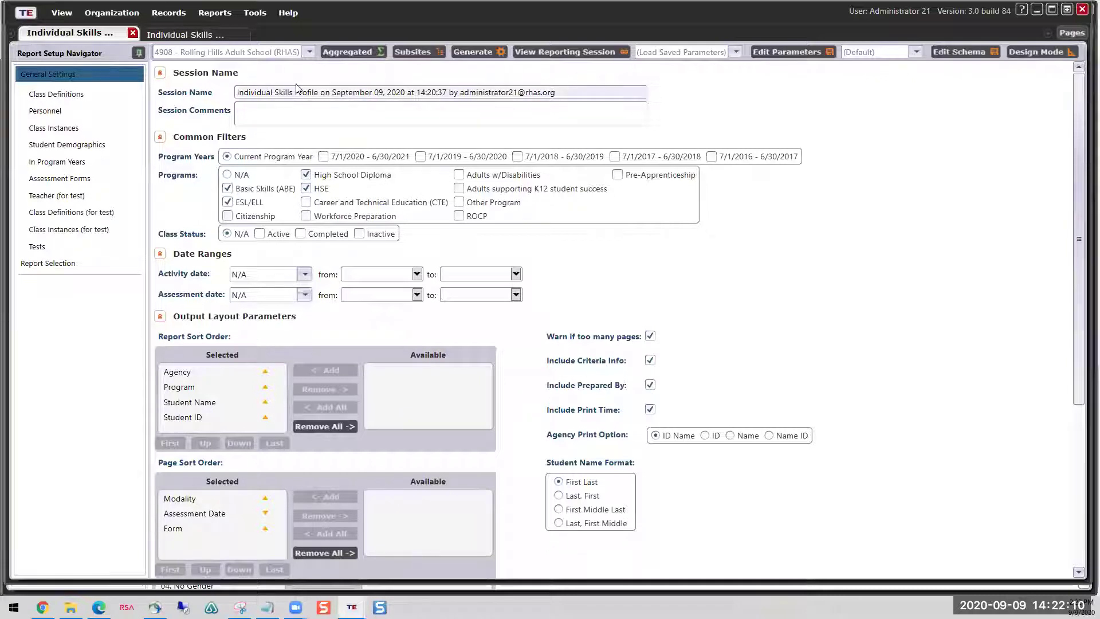
Step: View the generated Individual Skills Profile report, read its notice about the page limit, and close the report
left_click(196, 36)
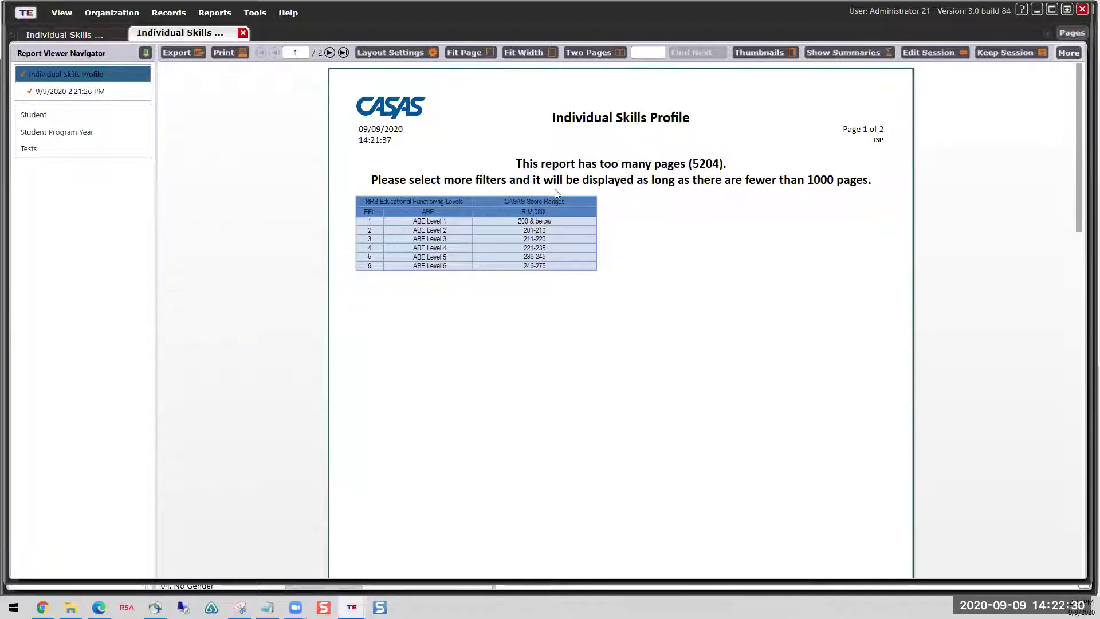
left_click(818, 181)
left_click(691, 170)
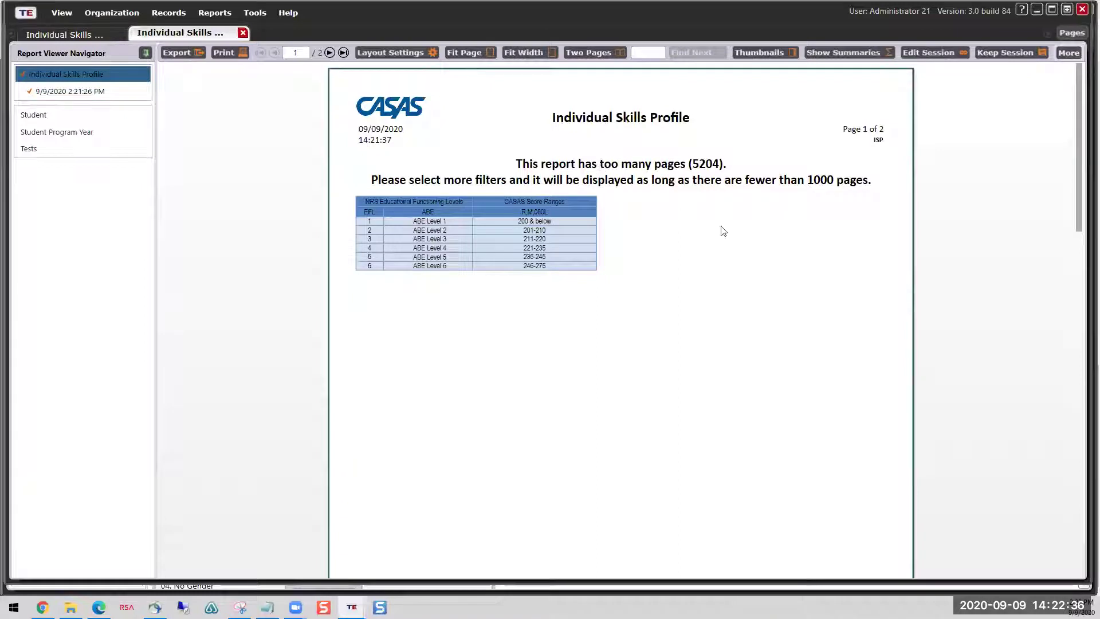
left_click(243, 33)
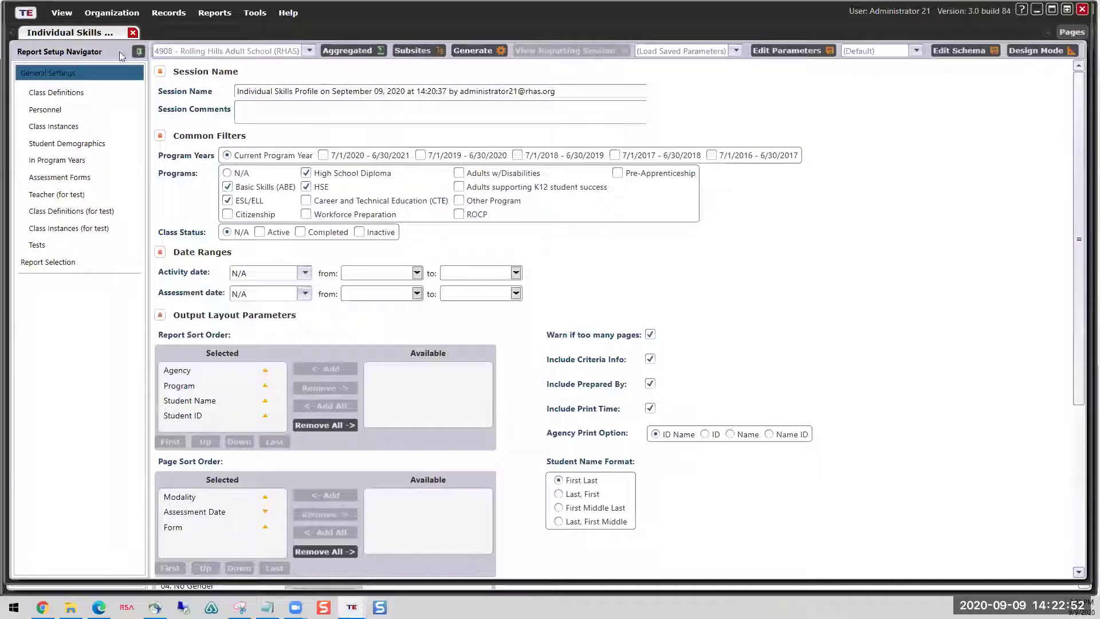
Step: Filter the report's class instances to the Basic Skills (ABE) instructional program
left_click(70, 128)
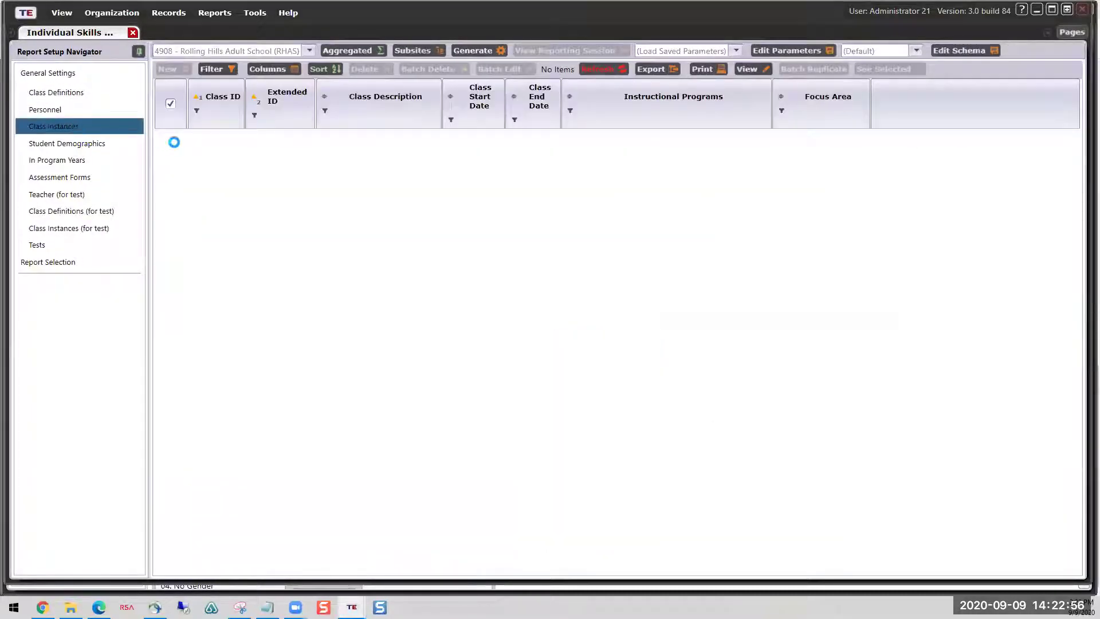
left_click(570, 110)
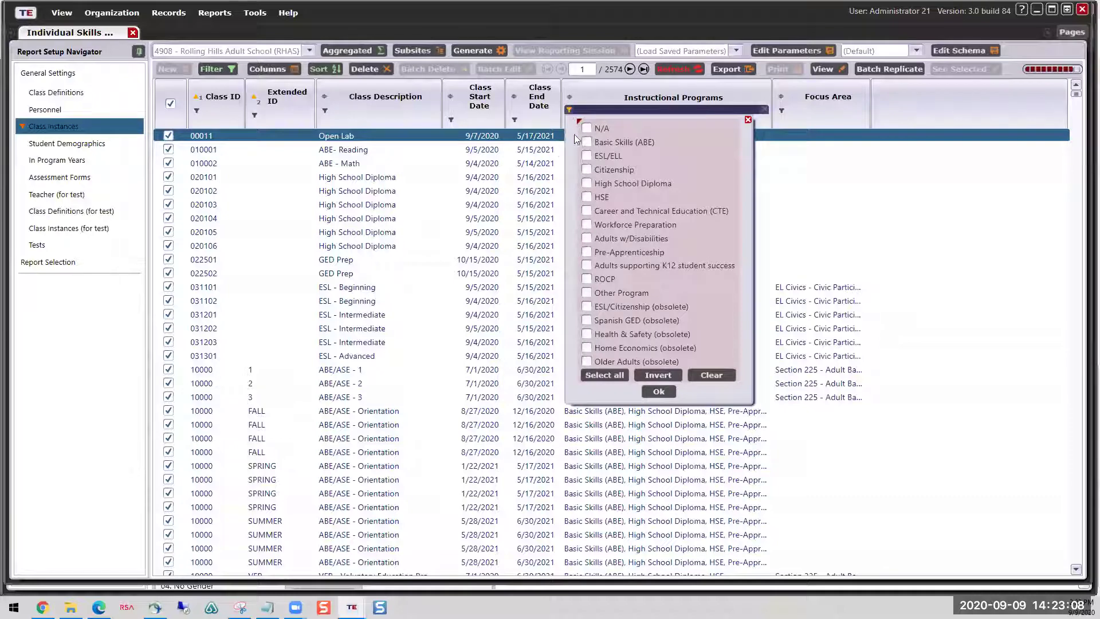
left_click(588, 142)
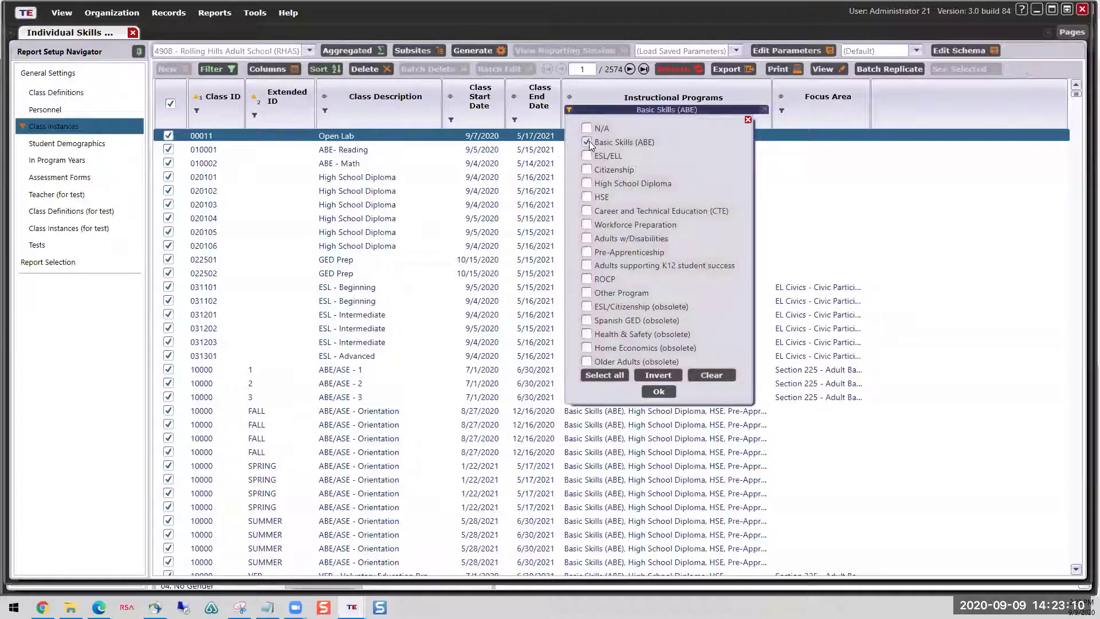
left_click(659, 391)
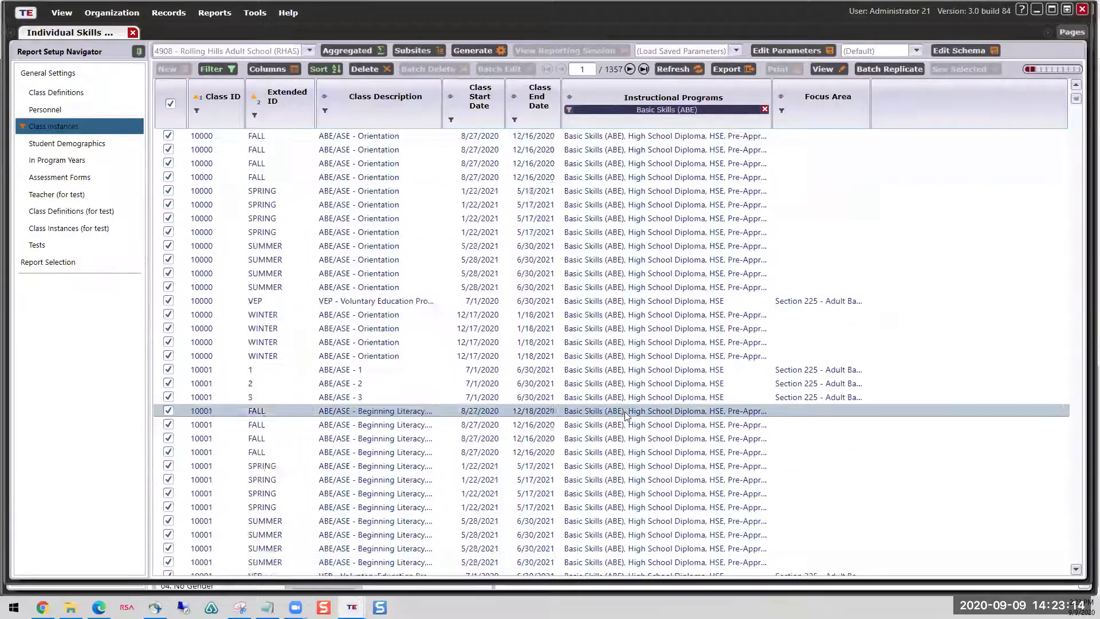
scroll(626, 417, "up", 7)
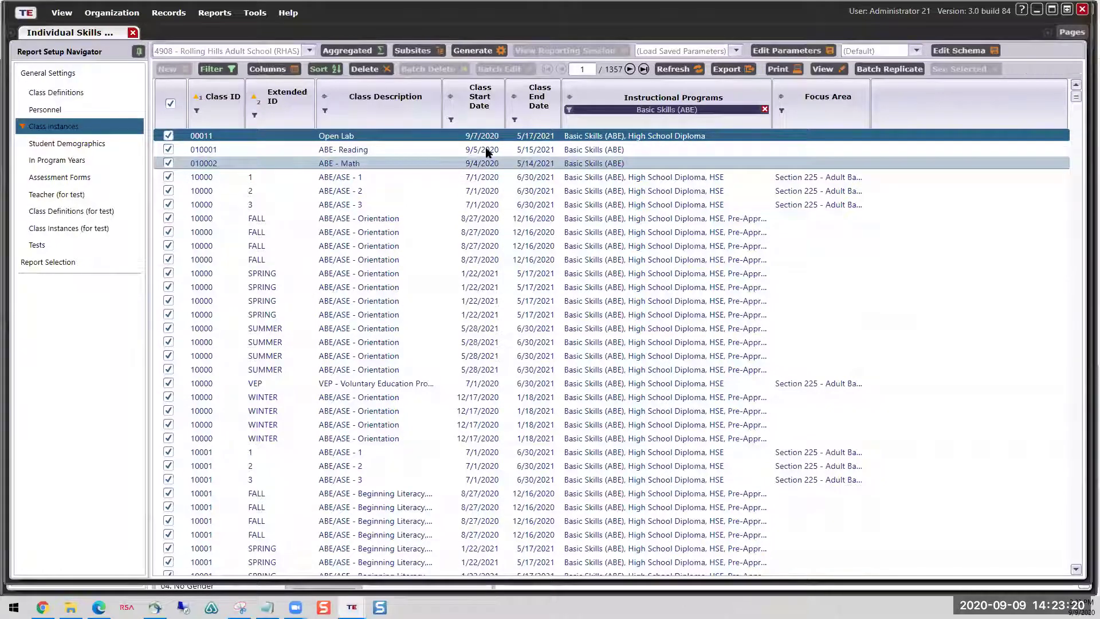
Step: Select only the Open Lab, ABE - Math and ABE/ASE - 2 class instances and generate the report for them
left_click(171, 104)
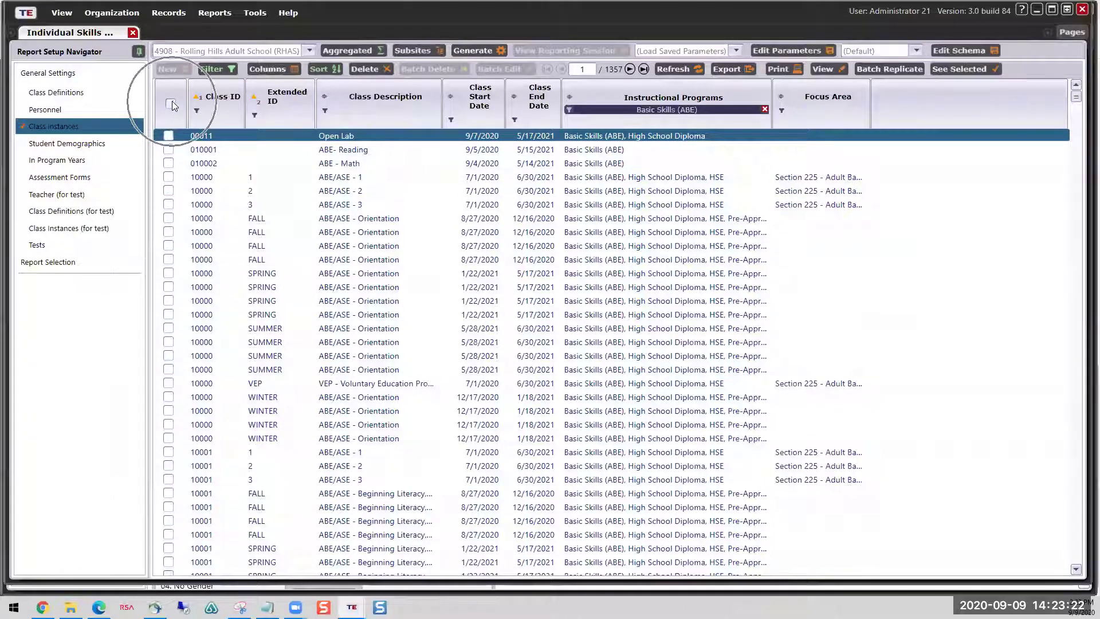
left_click(168, 135)
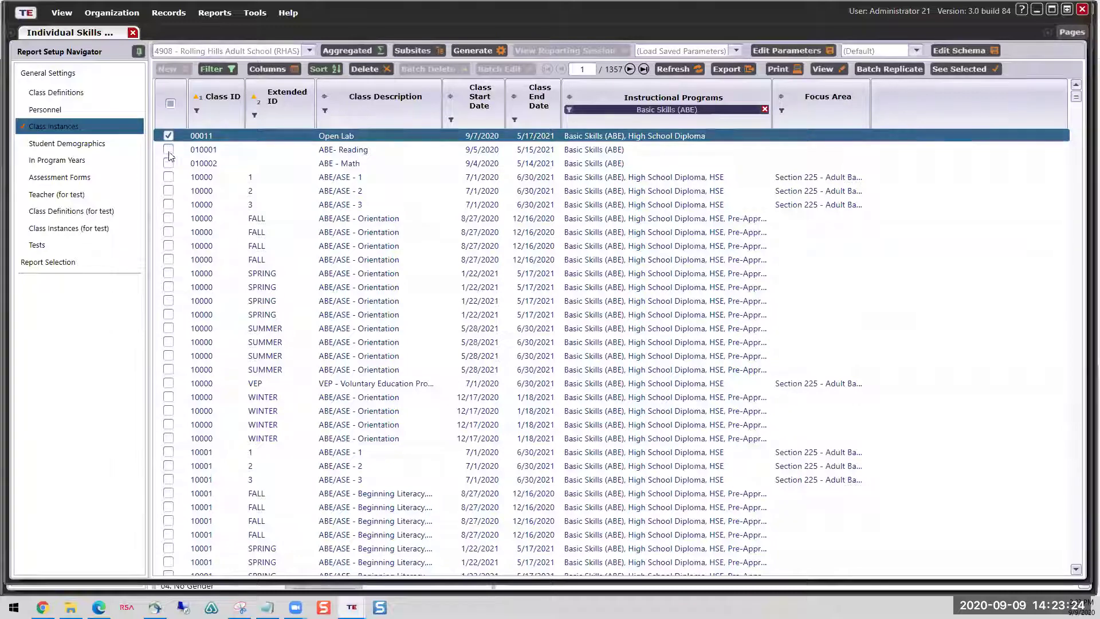
left_click(168, 163)
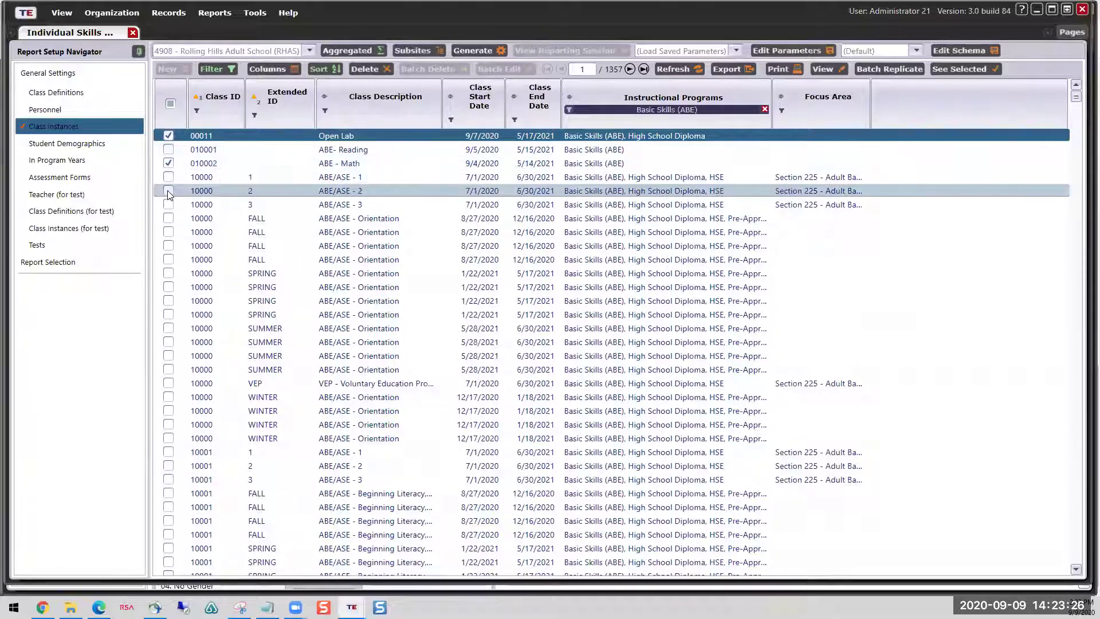
left_click(168, 191)
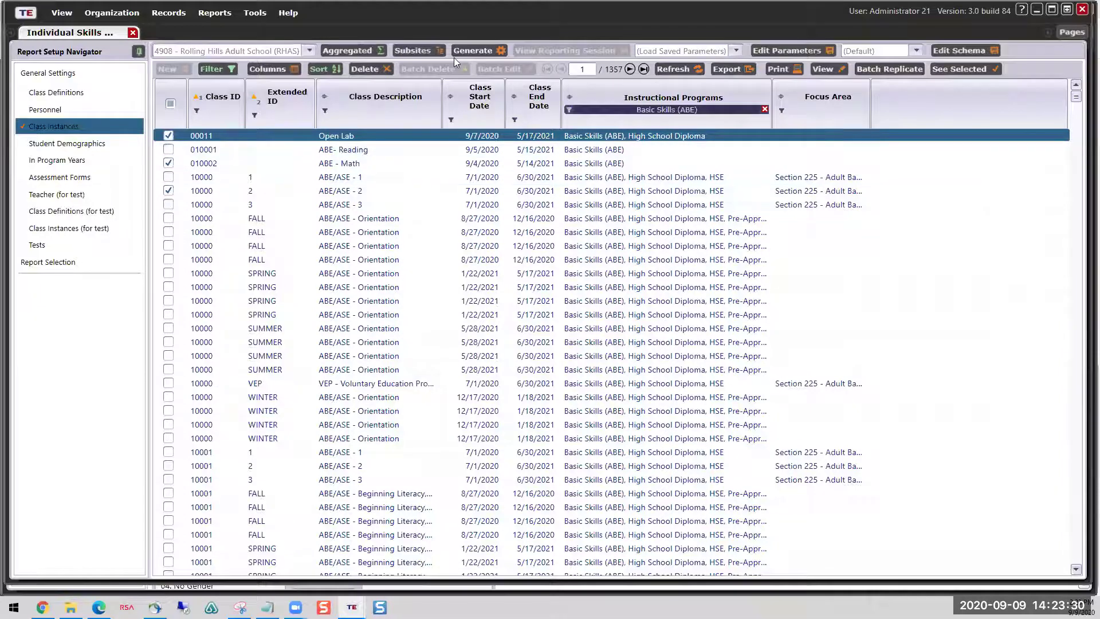
left_click(476, 51)
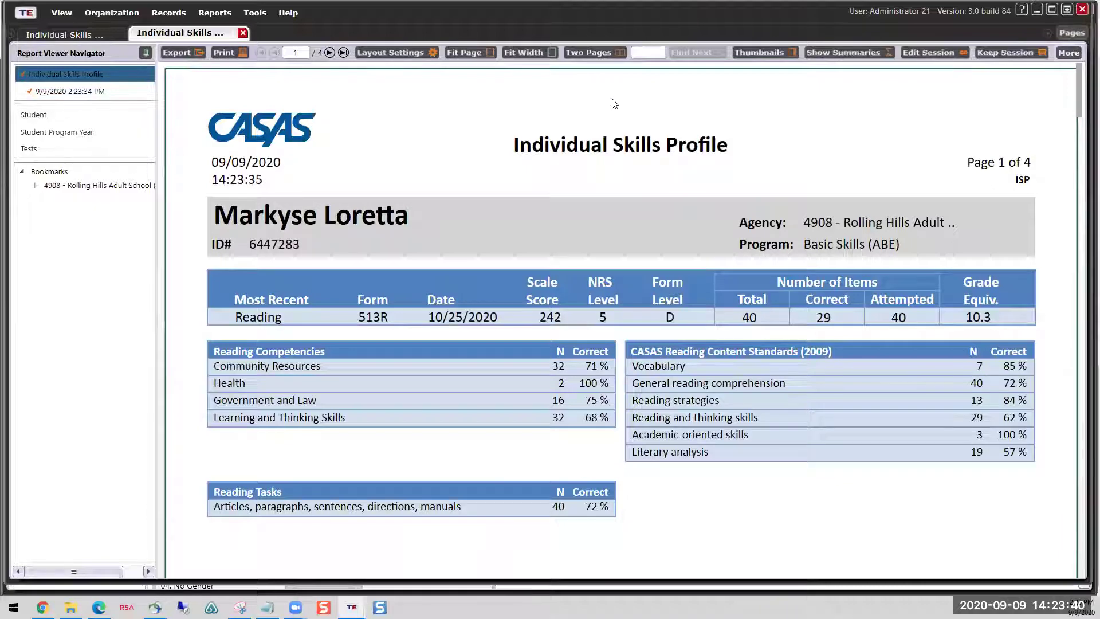
Step: Browse to page 2 of the generated report and examine the student's most recent test scores and grade equivalents
scroll(685, 164, "down", 3)
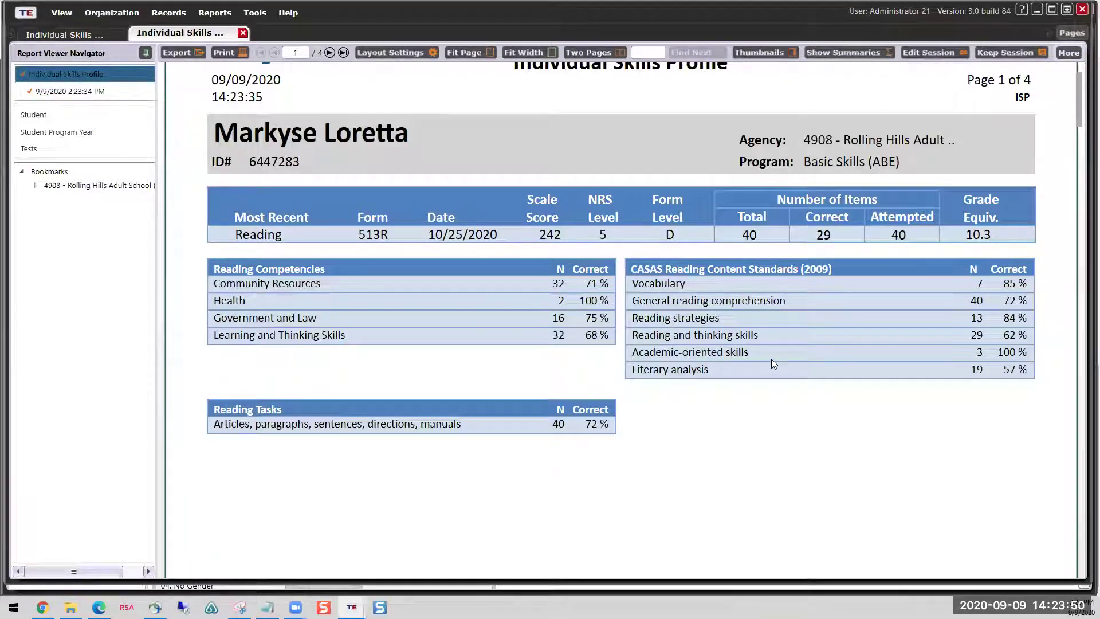
scroll(772, 359, "down", 20)
scroll(755, 408, "down", 5)
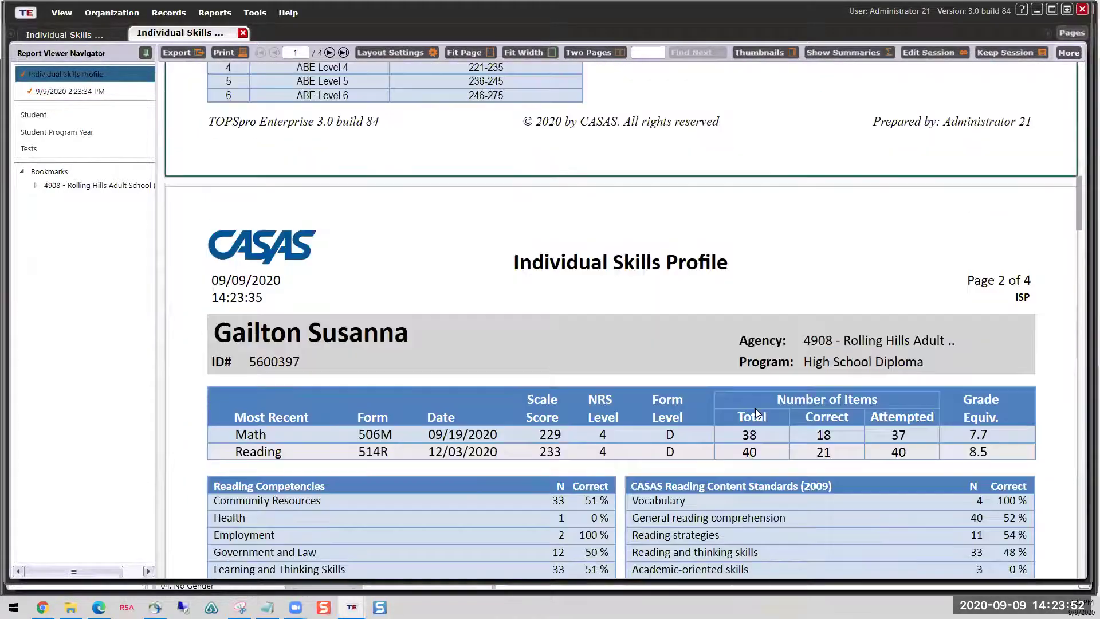
scroll(580, 318, "up", 2)
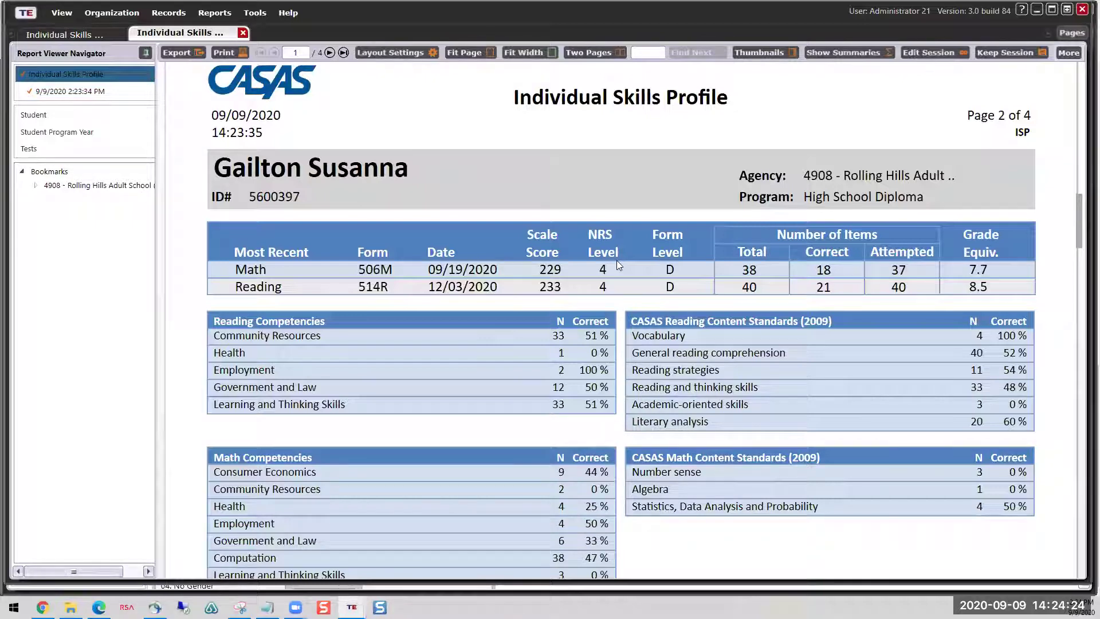
left_click(978, 290)
left_click(979, 288)
Step: Examine the reading and math competencies, content standards and tasks tables on page 2 of the report
scroll(989, 278, "down", 3)
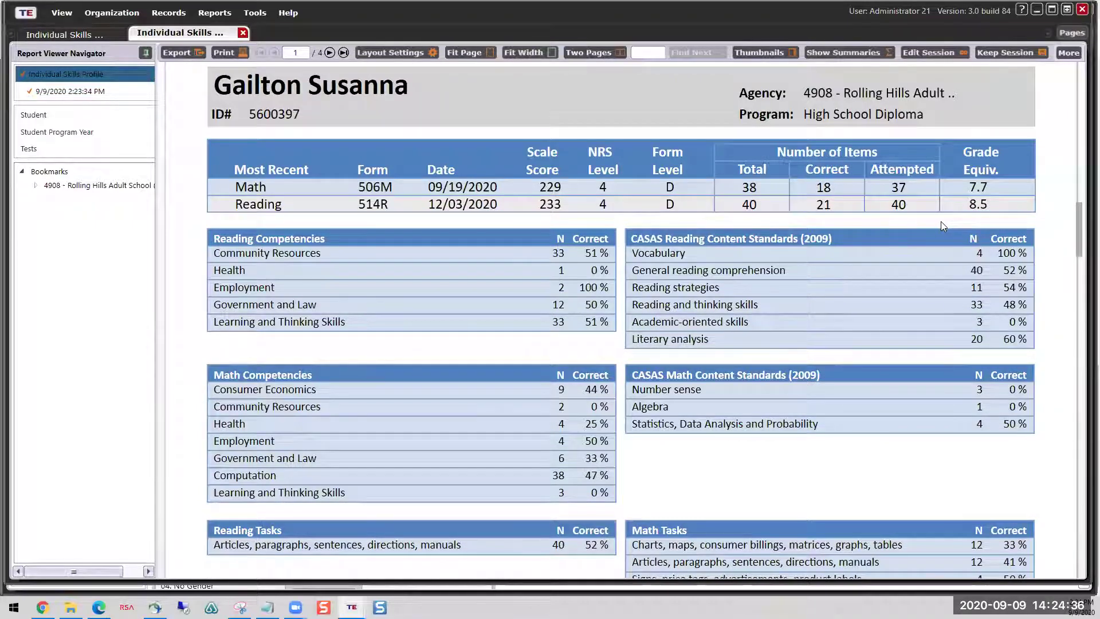
scroll(944, 229, "down", 3)
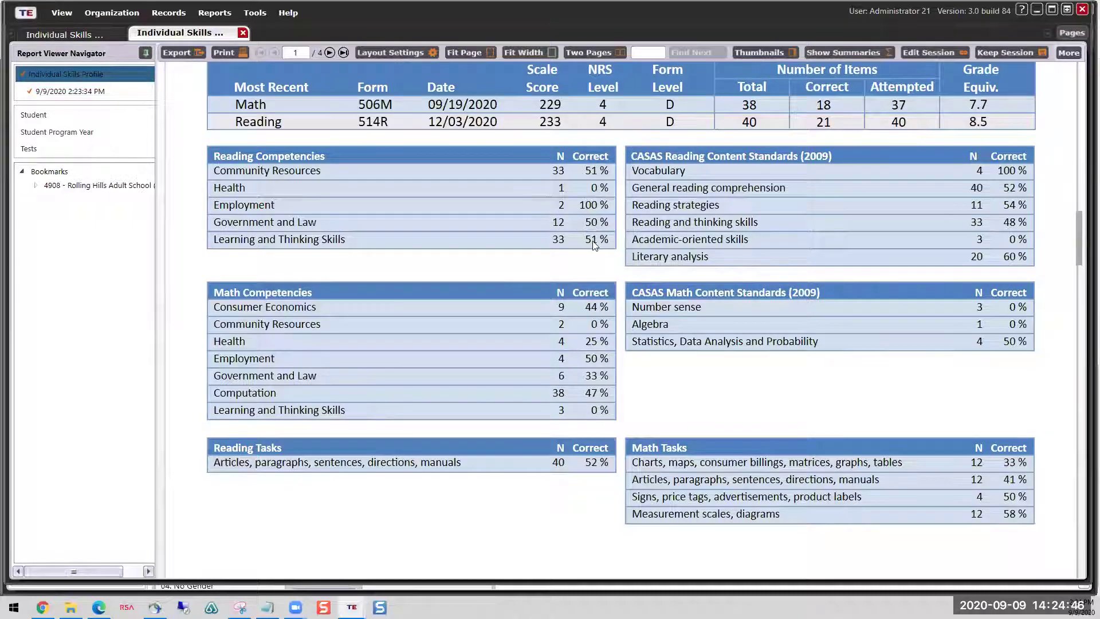
key("ctrl")
key("ctrl")
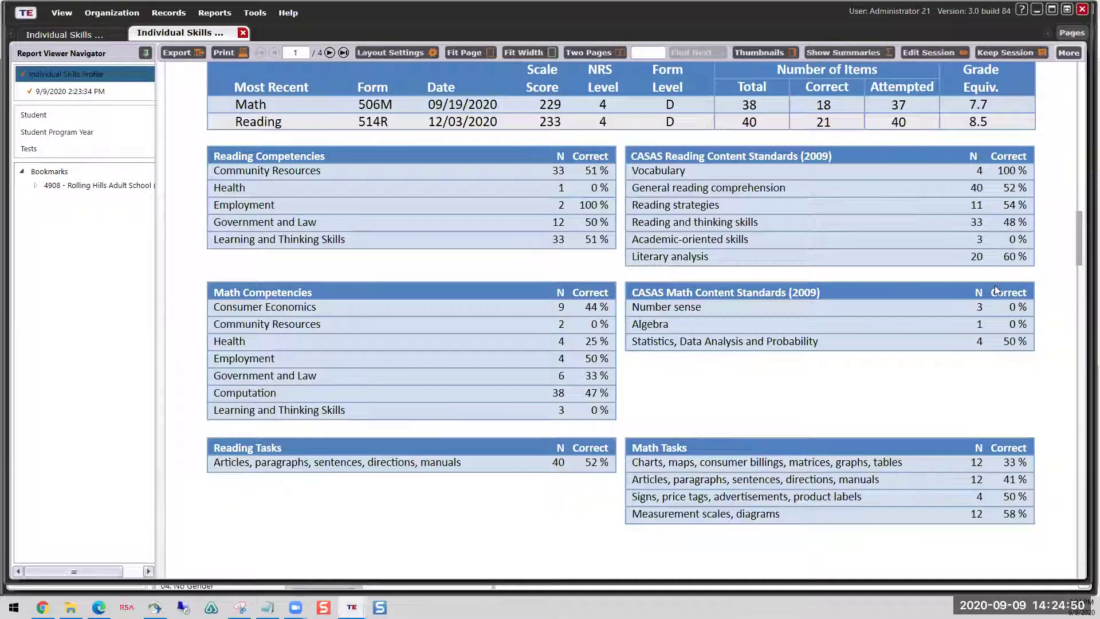
key("ctrl")
scroll(964, 358, "down", 4)
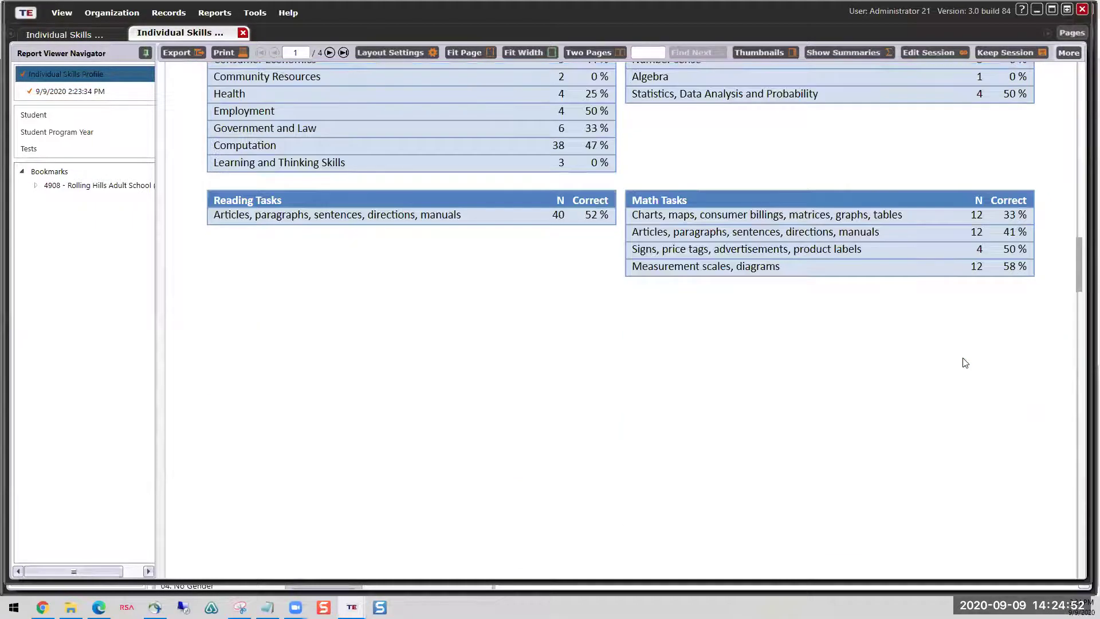
scroll(946, 309, "down", 2)
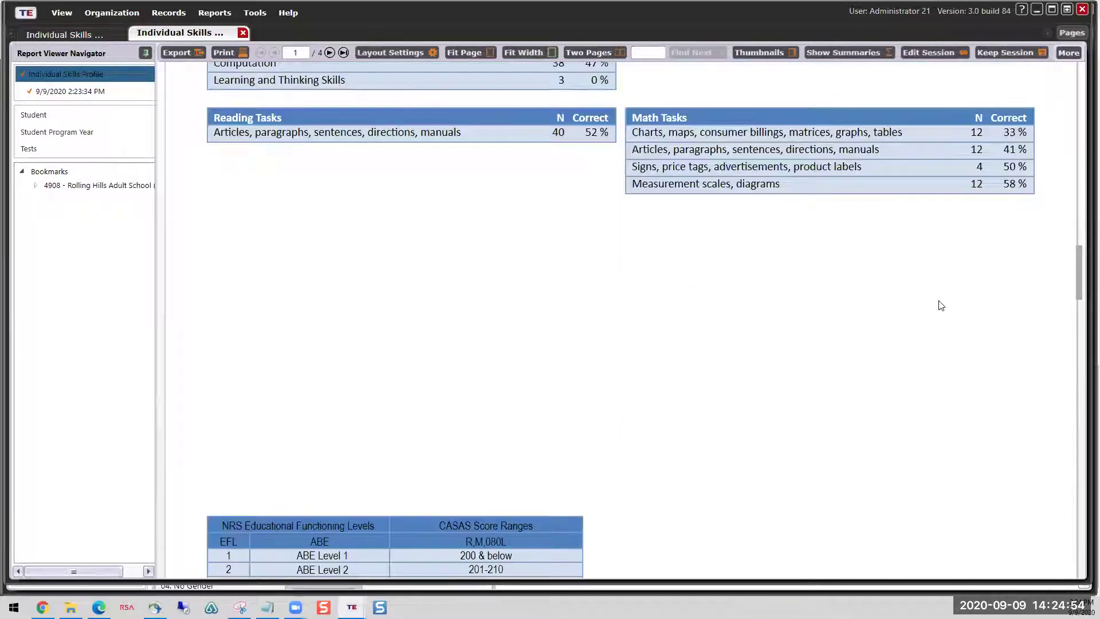
Step: Examine pages 3 and 4 of the Individual Skills Profile, covering the skills tables, NRS level ranges and report criteria
scroll(919, 270, "up", 2)
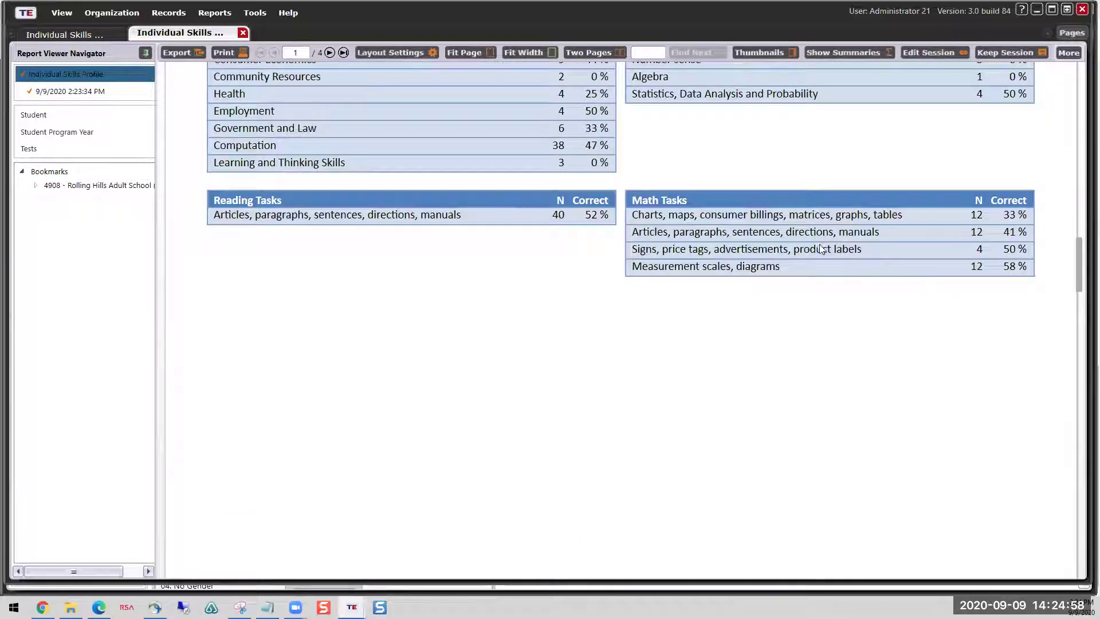
scroll(823, 249, "down", 15)
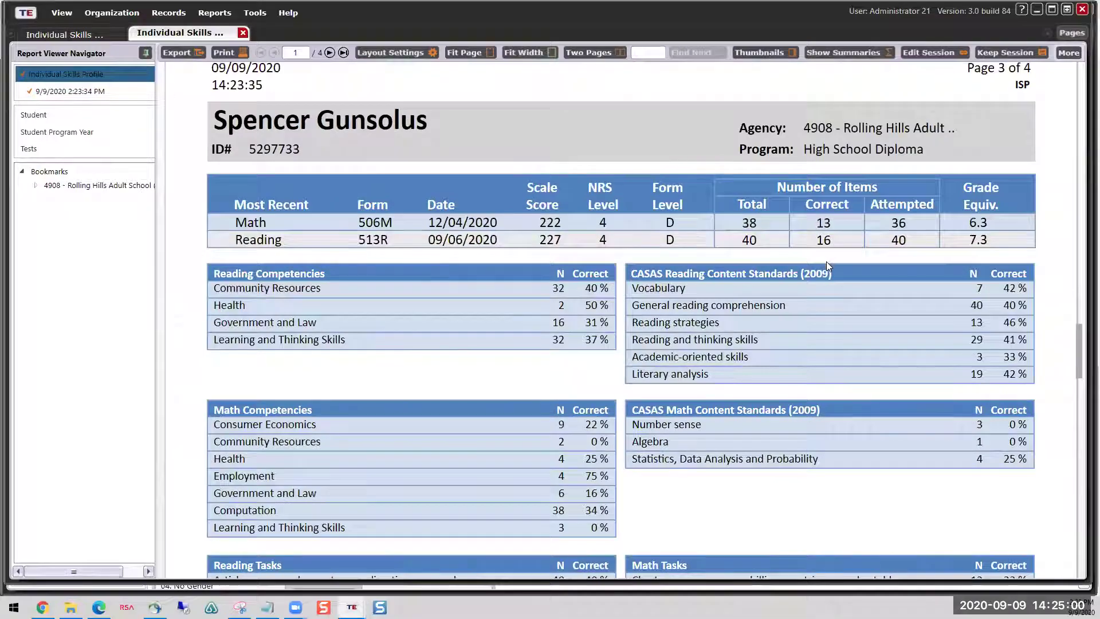
scroll(827, 266, "down", 6)
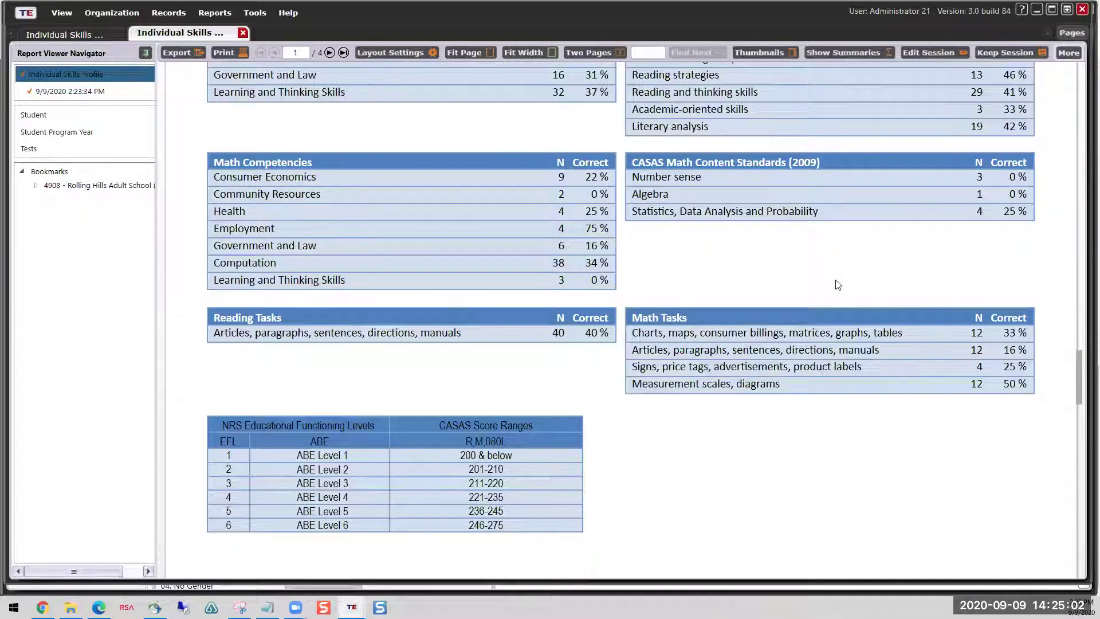
scroll(838, 285, "down", 20)
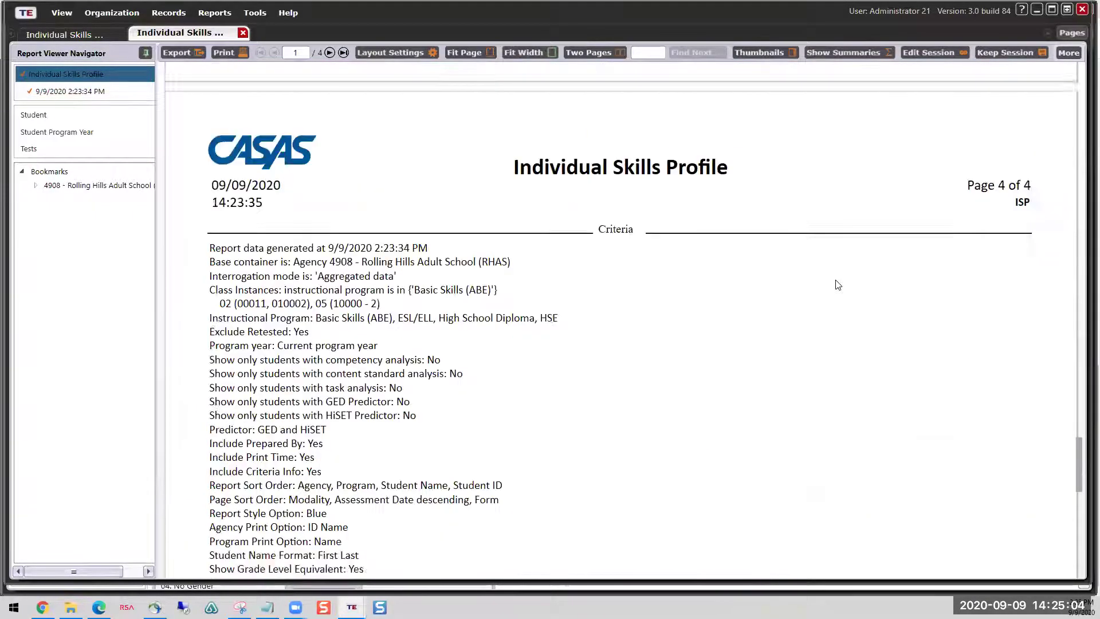
scroll(837, 285, "down", 3)
scroll(837, 285, "up", 20)
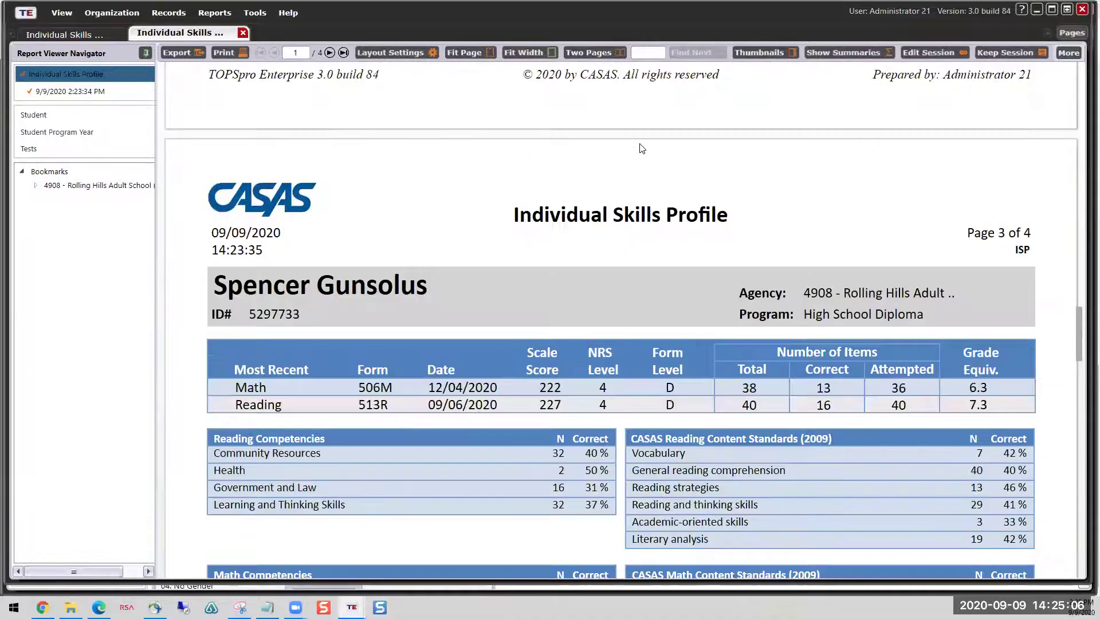
Step: Add one Fall, one Spring and one Summer ABE/ASE - Orientation class instance plus the VEP one to the report's selection and regenerate it
left_click(72, 35)
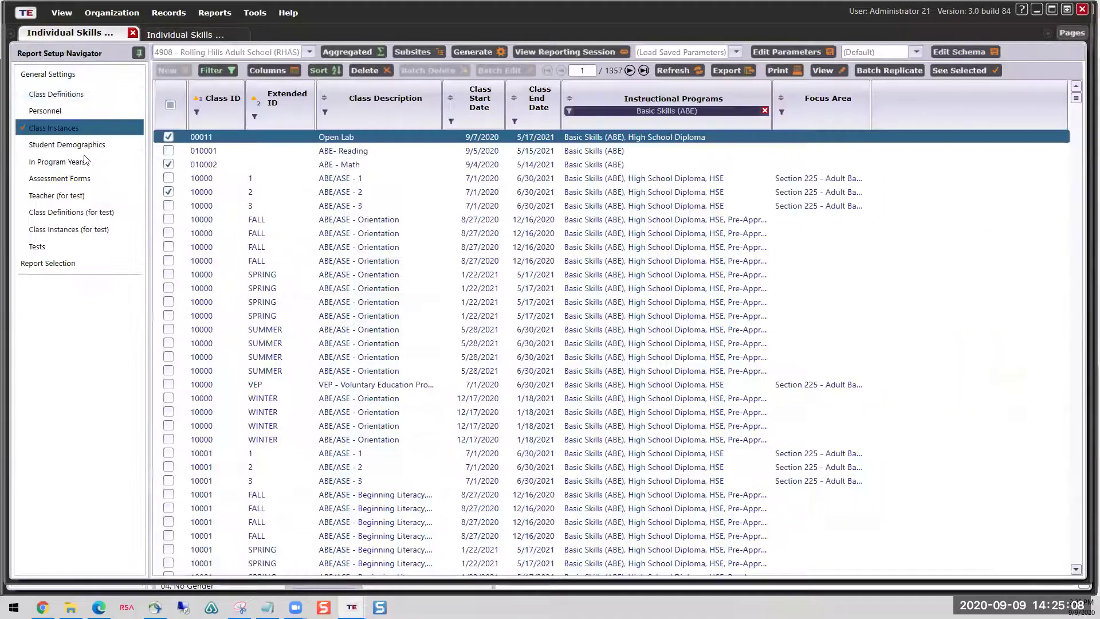
left_click(169, 247)
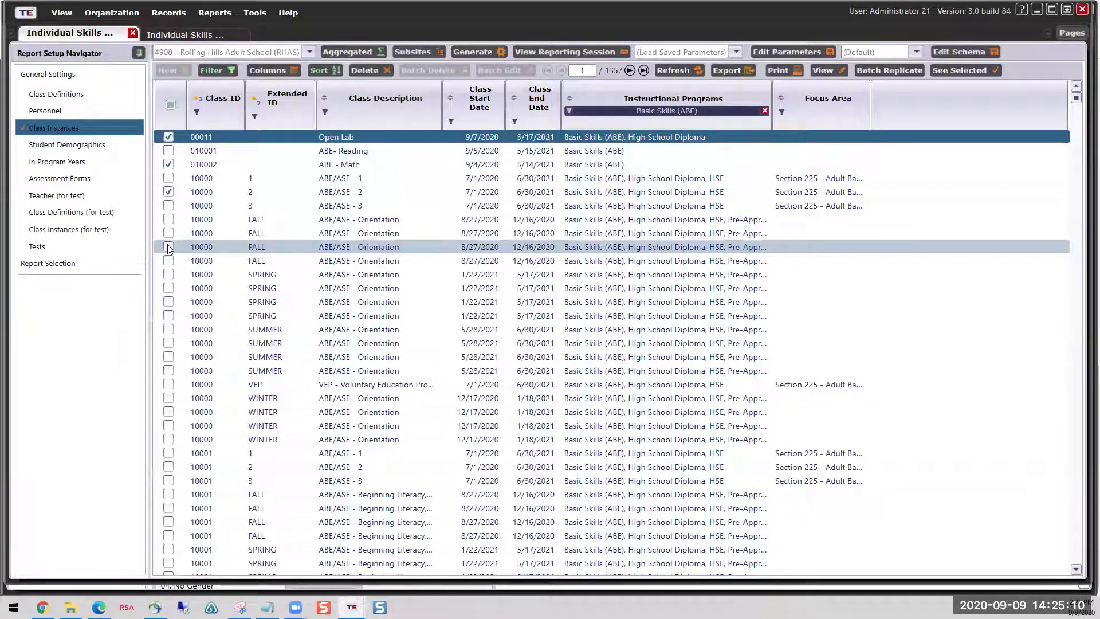
left_click(169, 288)
left_click(168, 329)
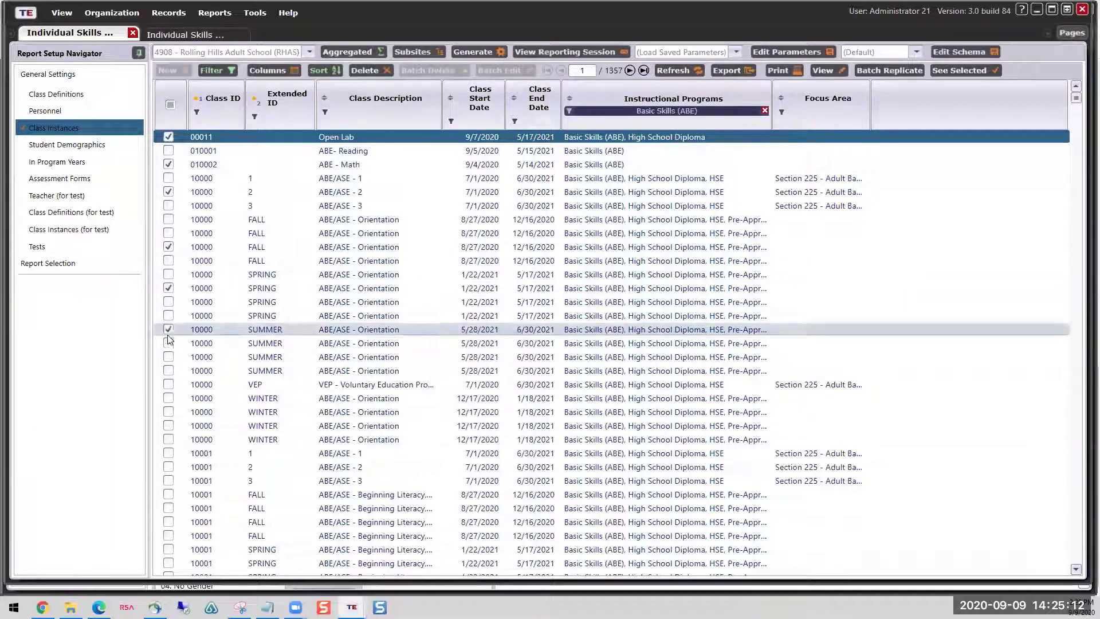
left_click(169, 386)
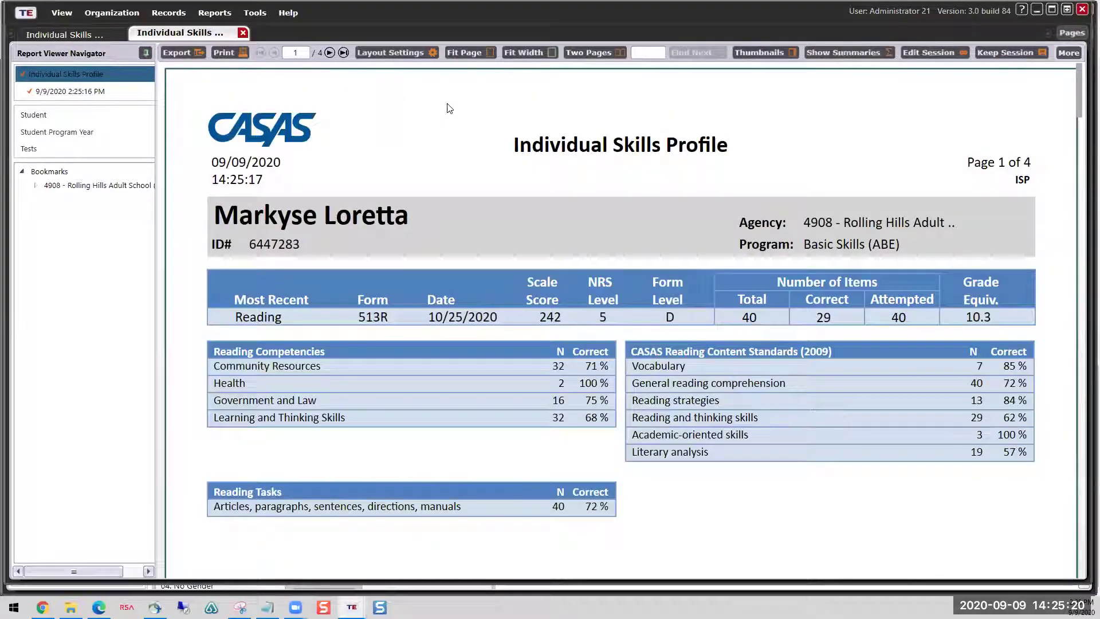
Step: Look through the regenerated Individual Skills Profile's student pages and examine page 1 down to the NRS Educational Functioning Levels table
scroll(710, 270, "down", 10)
scroll(707, 266, "down", 20)
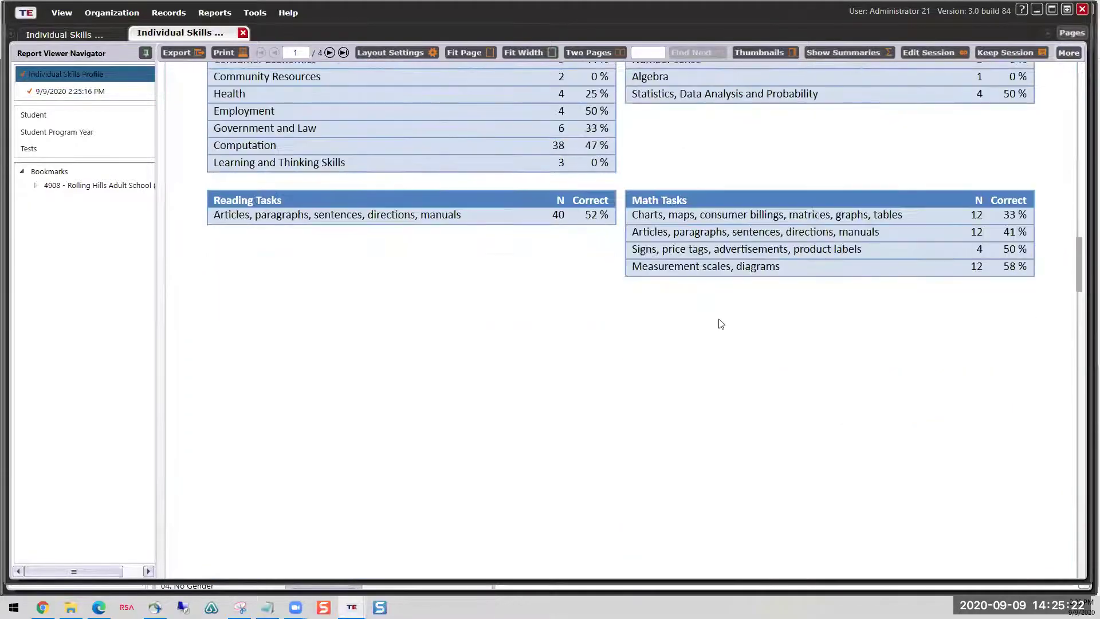
scroll(723, 329, "down", 15)
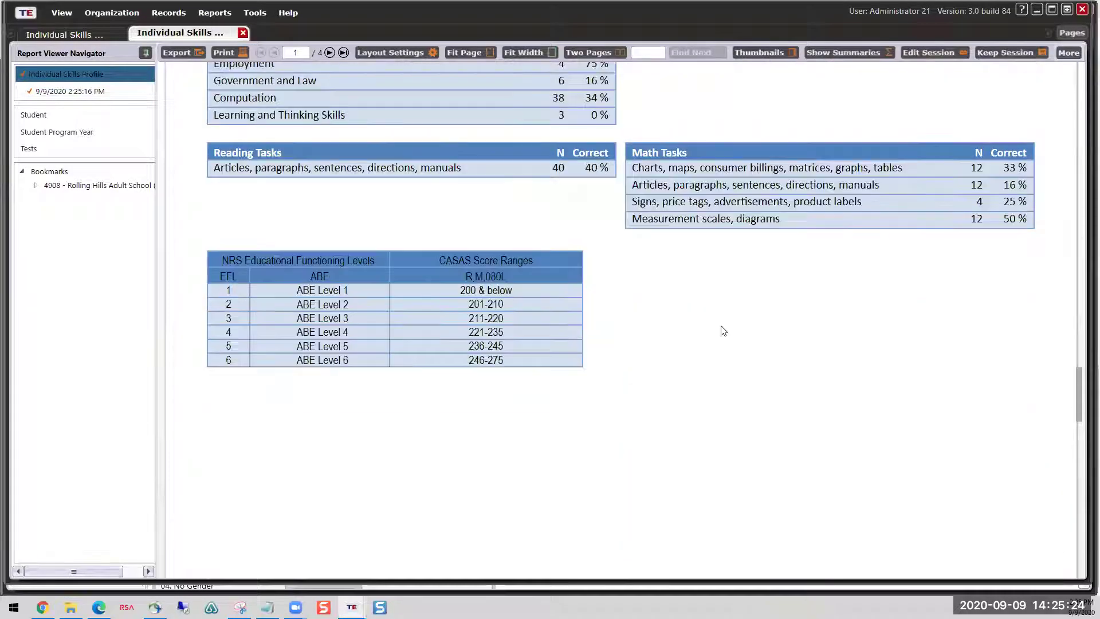
scroll(723, 329, "down", 6)
scroll(628, 138, "up", 20)
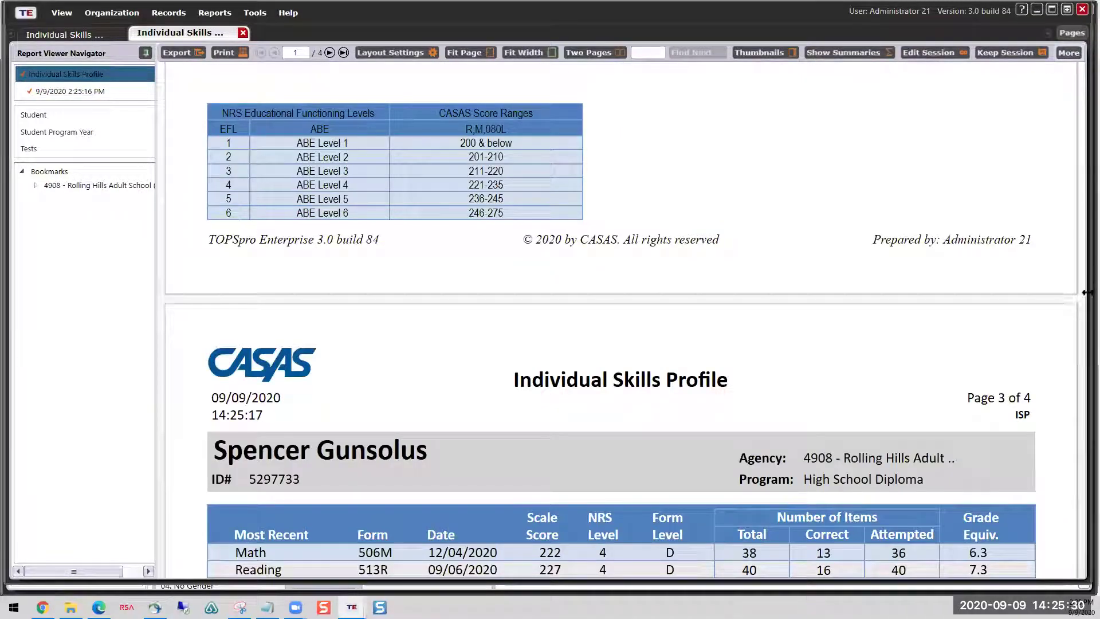
left_click(1076, 222)
scroll(866, 99, "up", 15)
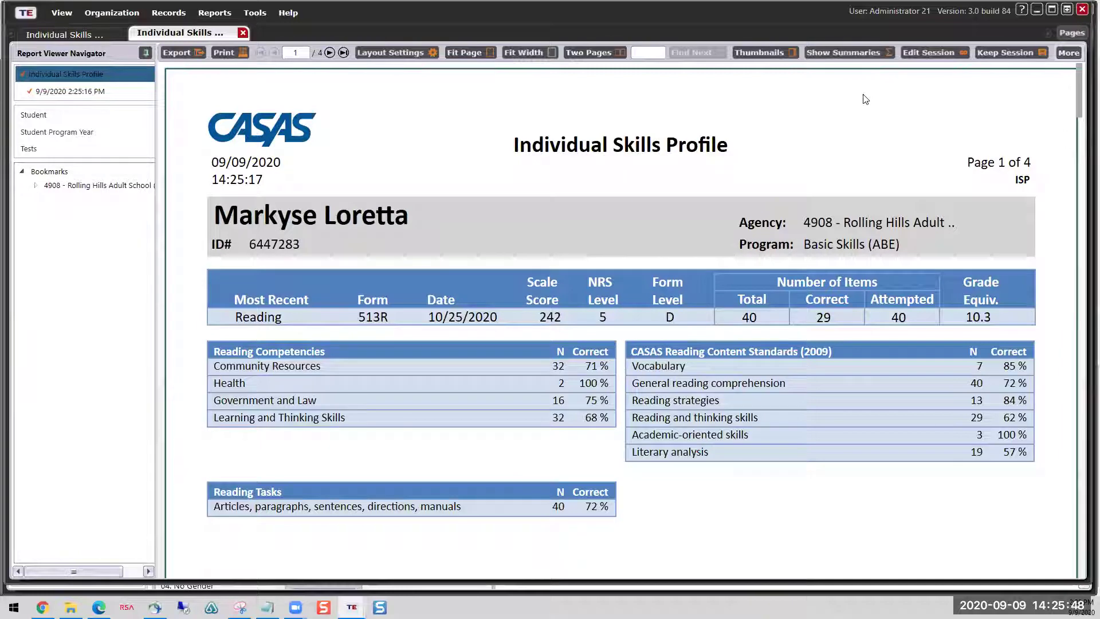
scroll(492, 295, "down", 3)
scroll(491, 299, "down", 3)
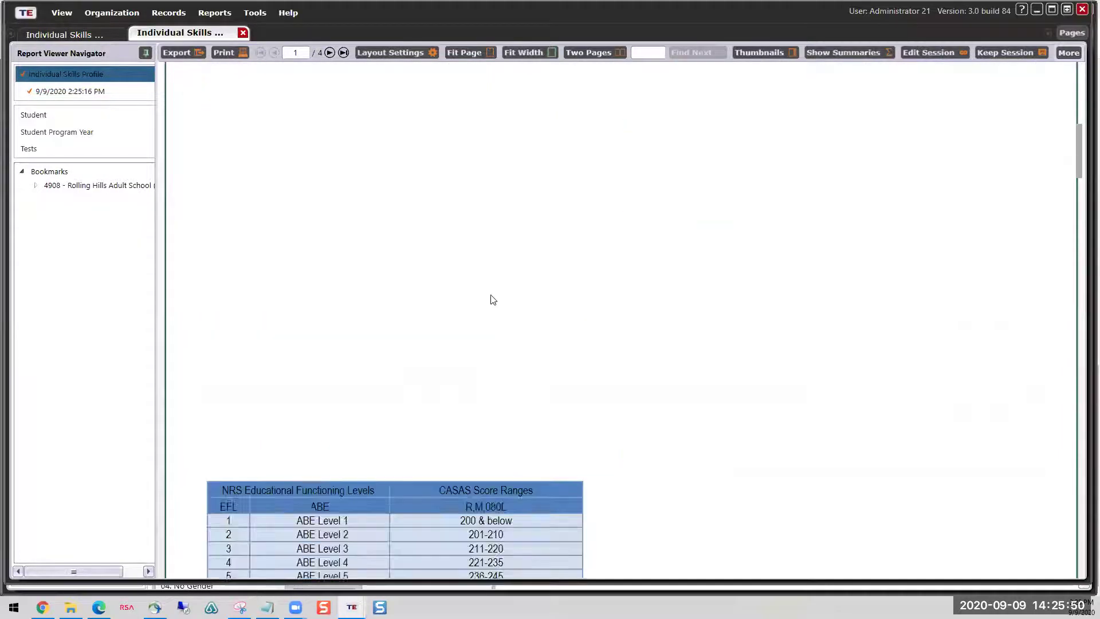
scroll(456, 256, "down", 2)
scroll(440, 237, "up", 2)
scroll(440, 237, "up", 6)
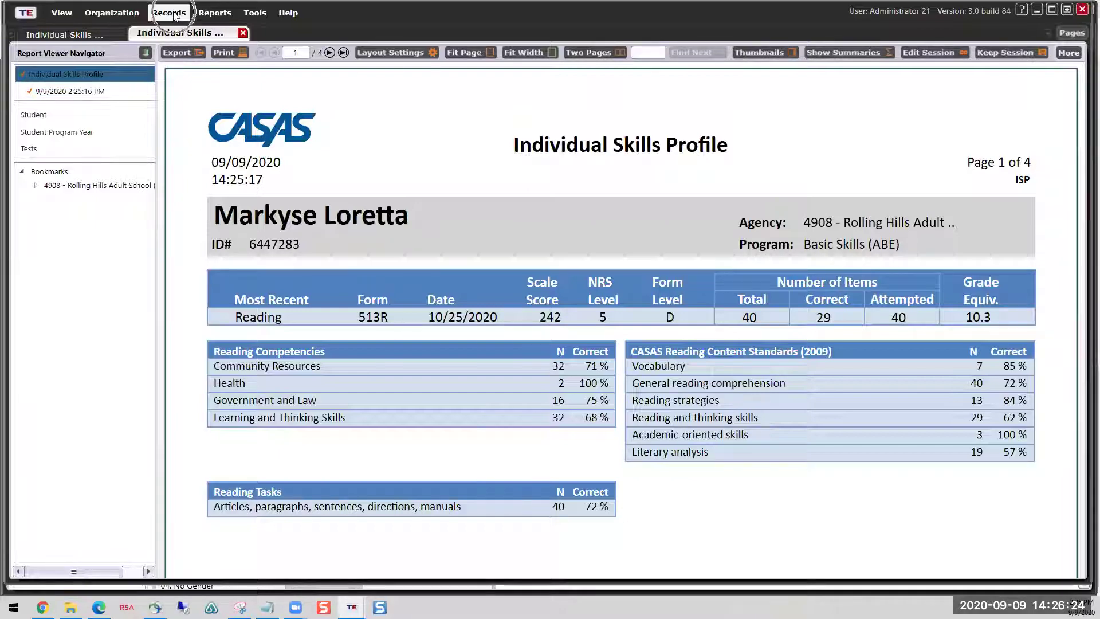
Step: Open the California state CAEP Data Integrity report and generate it for the current program year with the preset settings
left_click(225, 13)
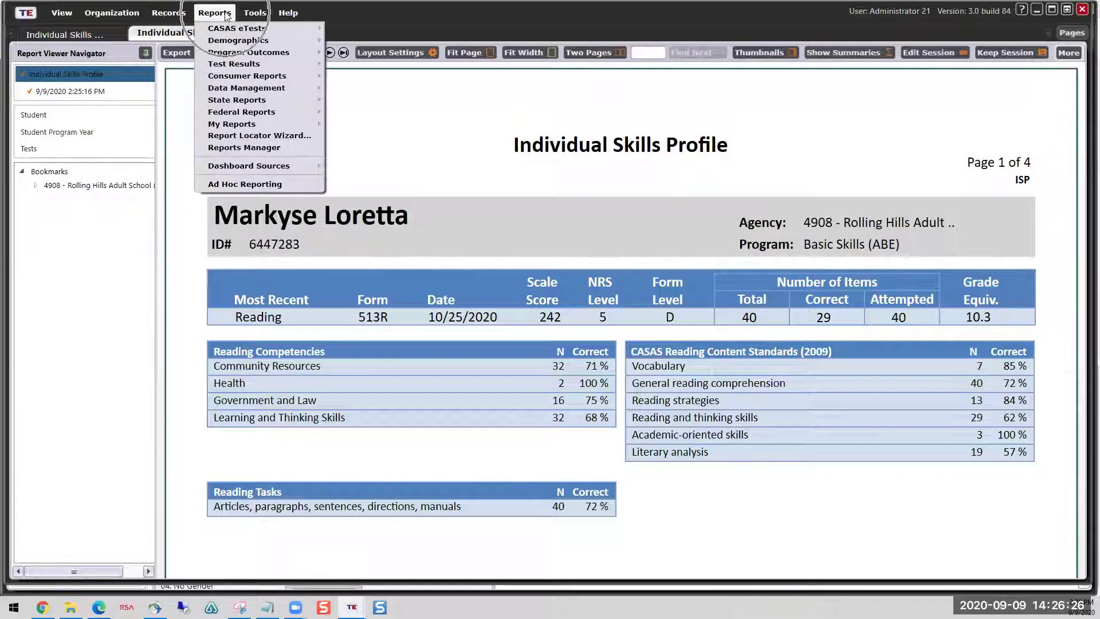
mouse_move(221, 103)
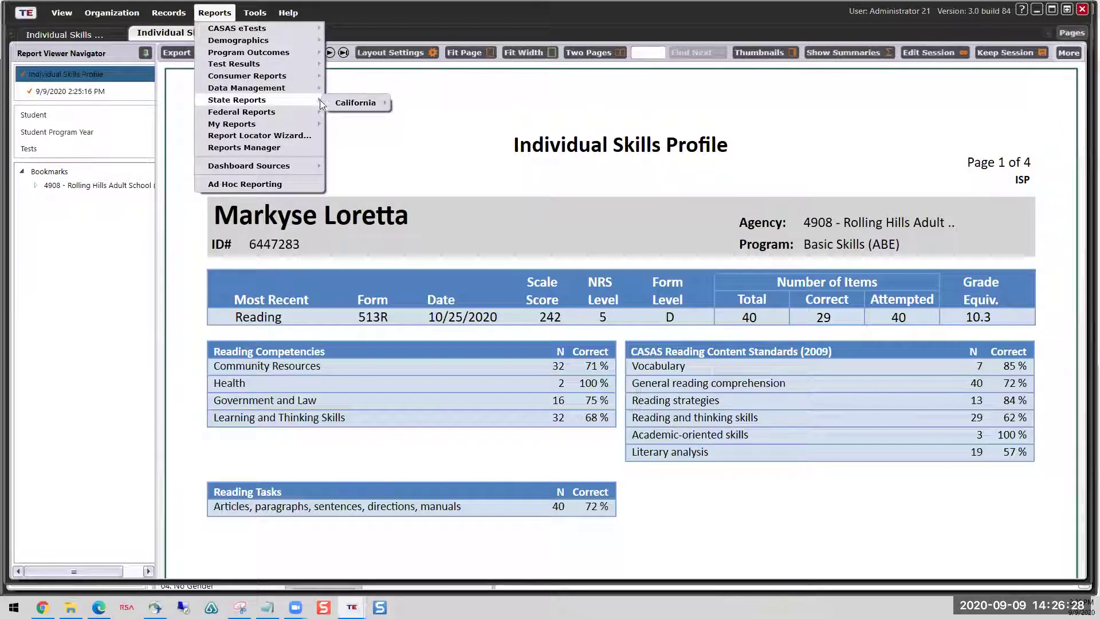
left_click(354, 103)
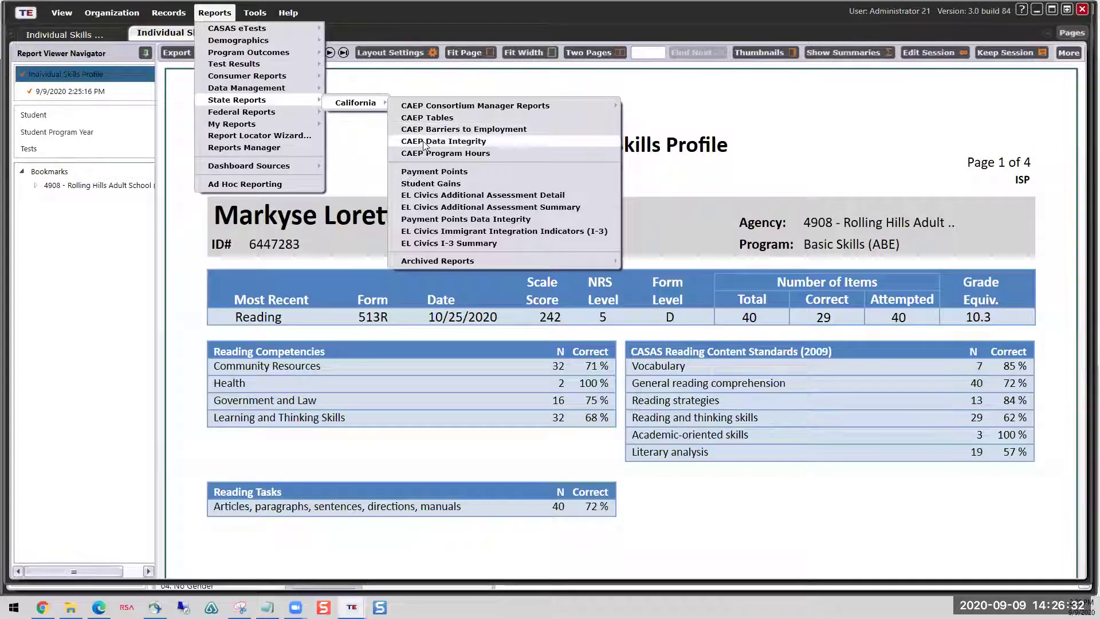
left_click(459, 146)
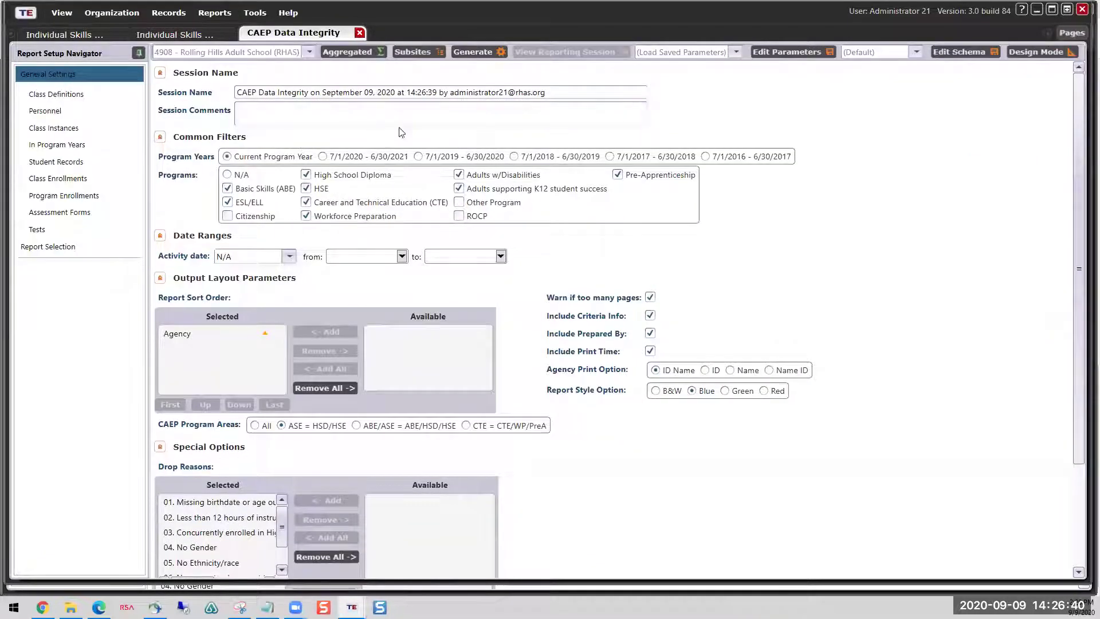
left_click(483, 55)
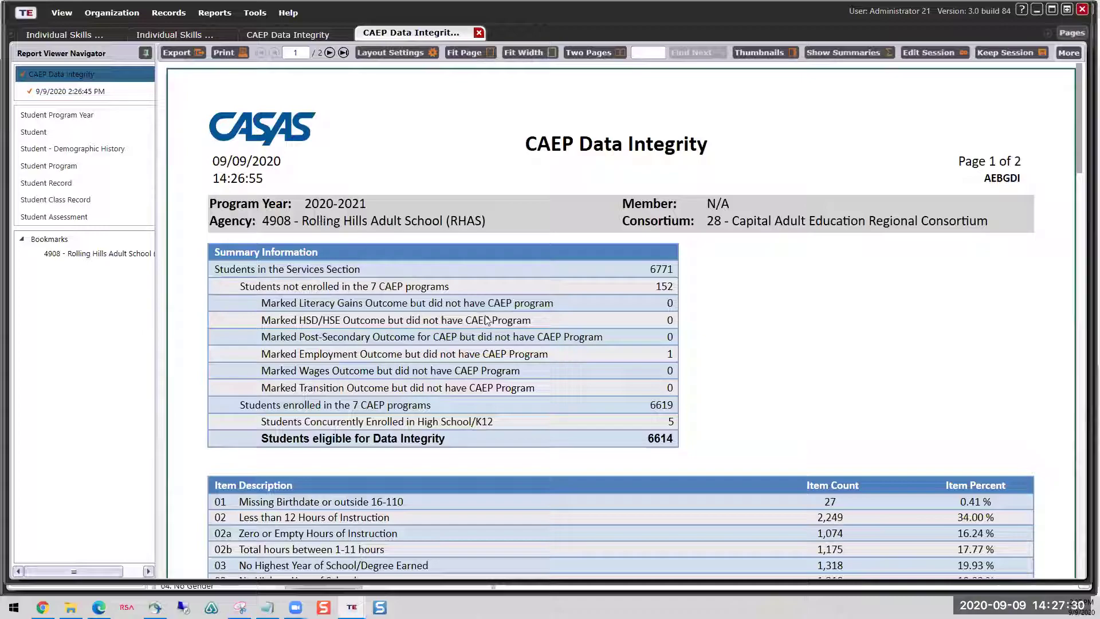
Step: Examine the item counts and percentages on both pages of the CAEP Data Integrity report, including its criteria
scroll(707, 412, "down", 10)
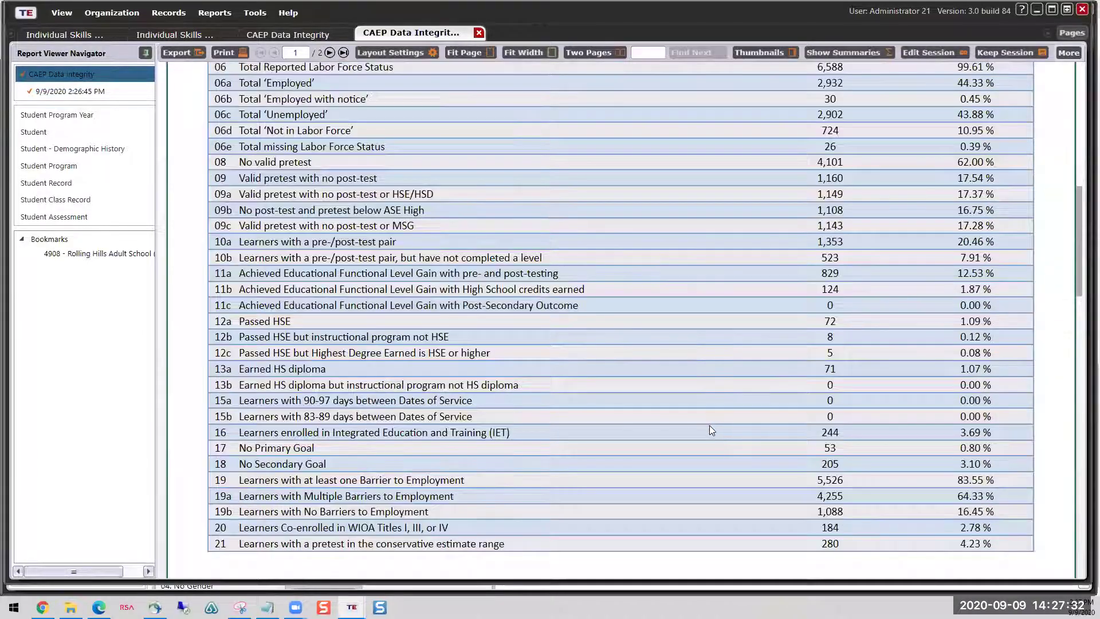
scroll(709, 425, "down", 10)
scroll(710, 431, "down", 3)
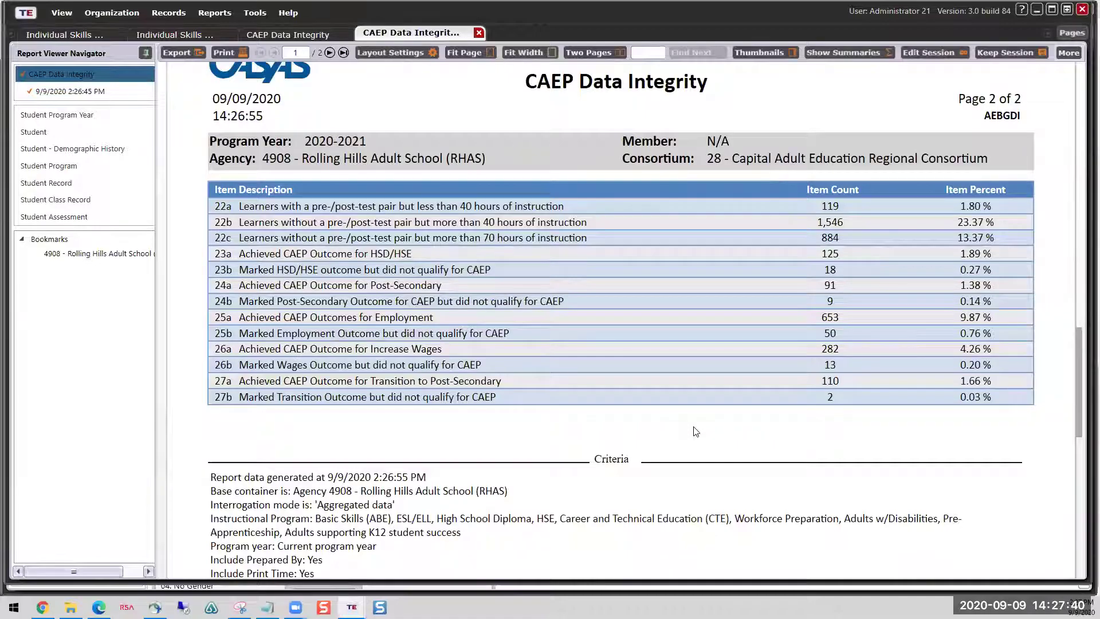
scroll(691, 412, "up", 12)
scroll(693, 417, "up", 20)
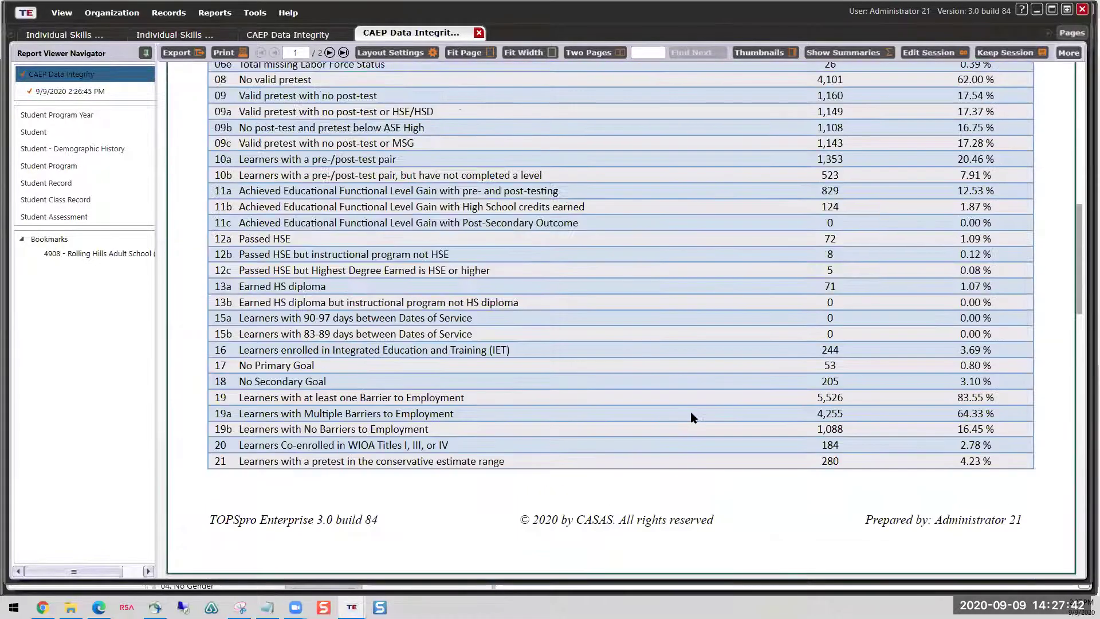